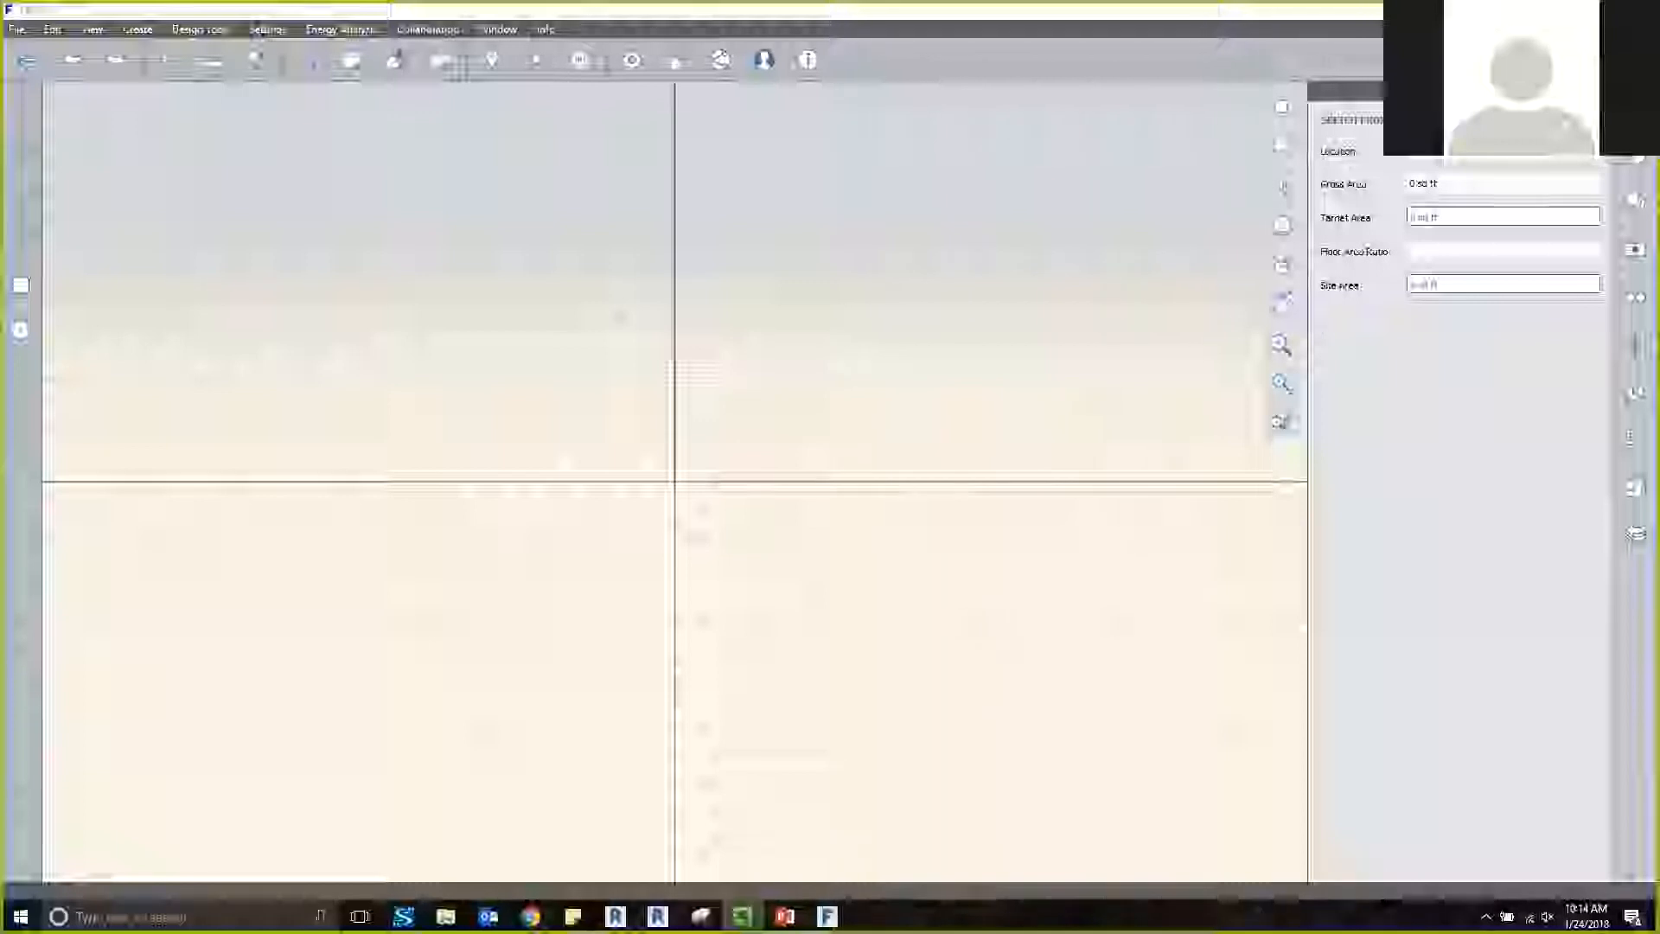
Examine the file formats supported for import, then close the file selection without importing anything.
left_click(27, 61)
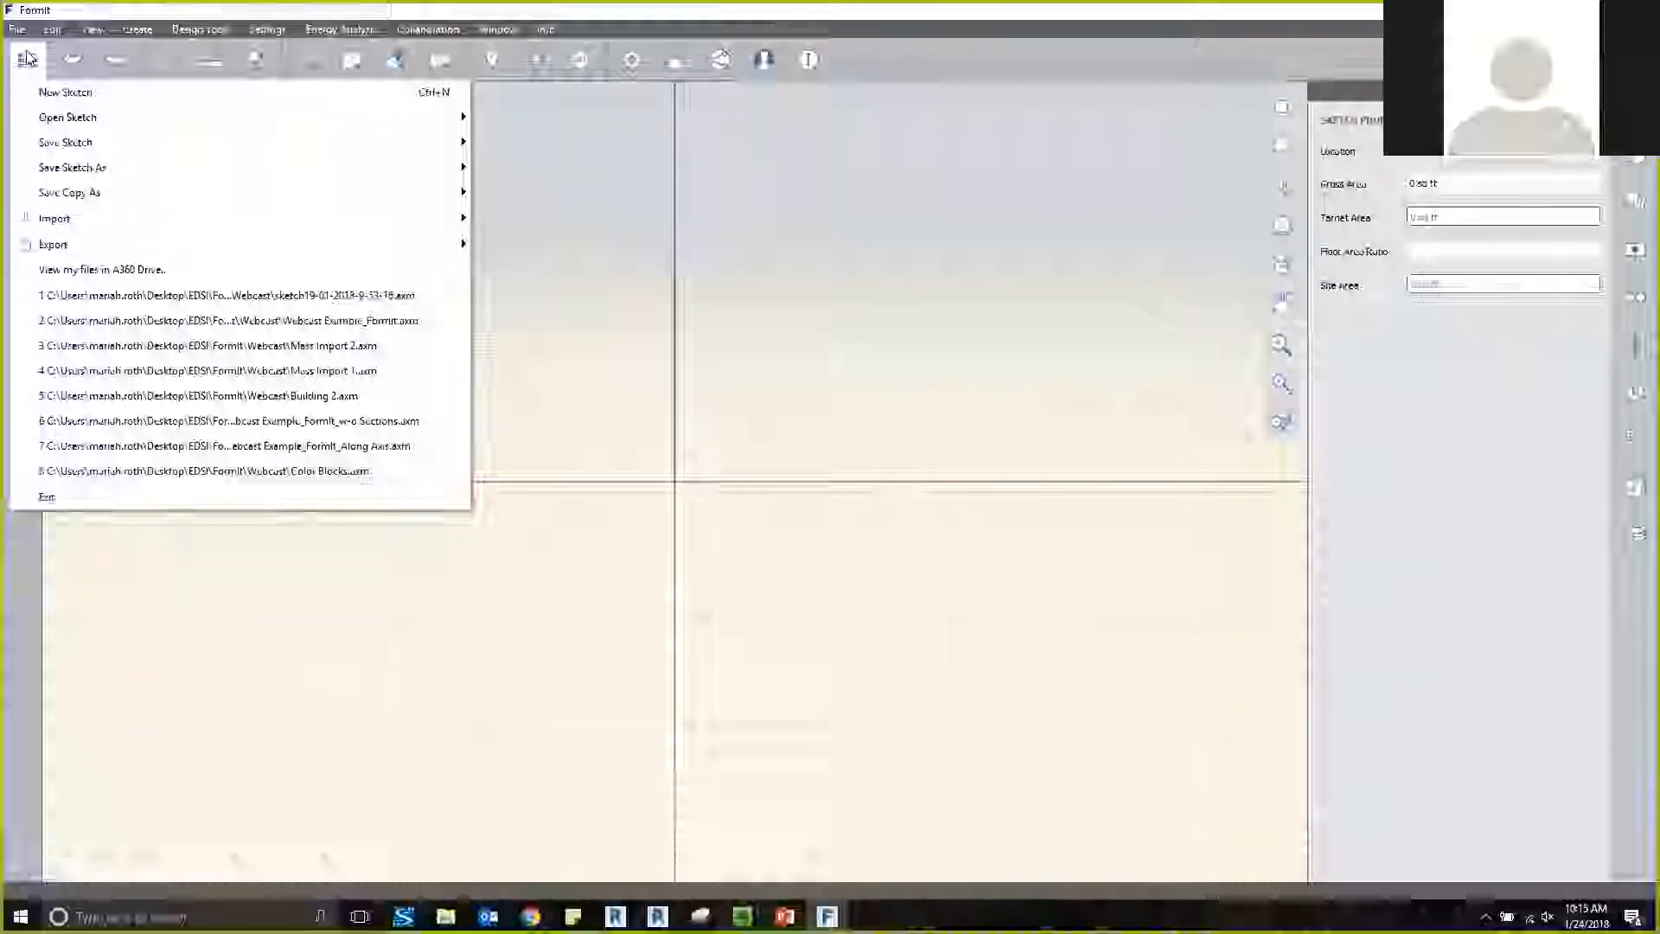
mouse_move(104, 228)
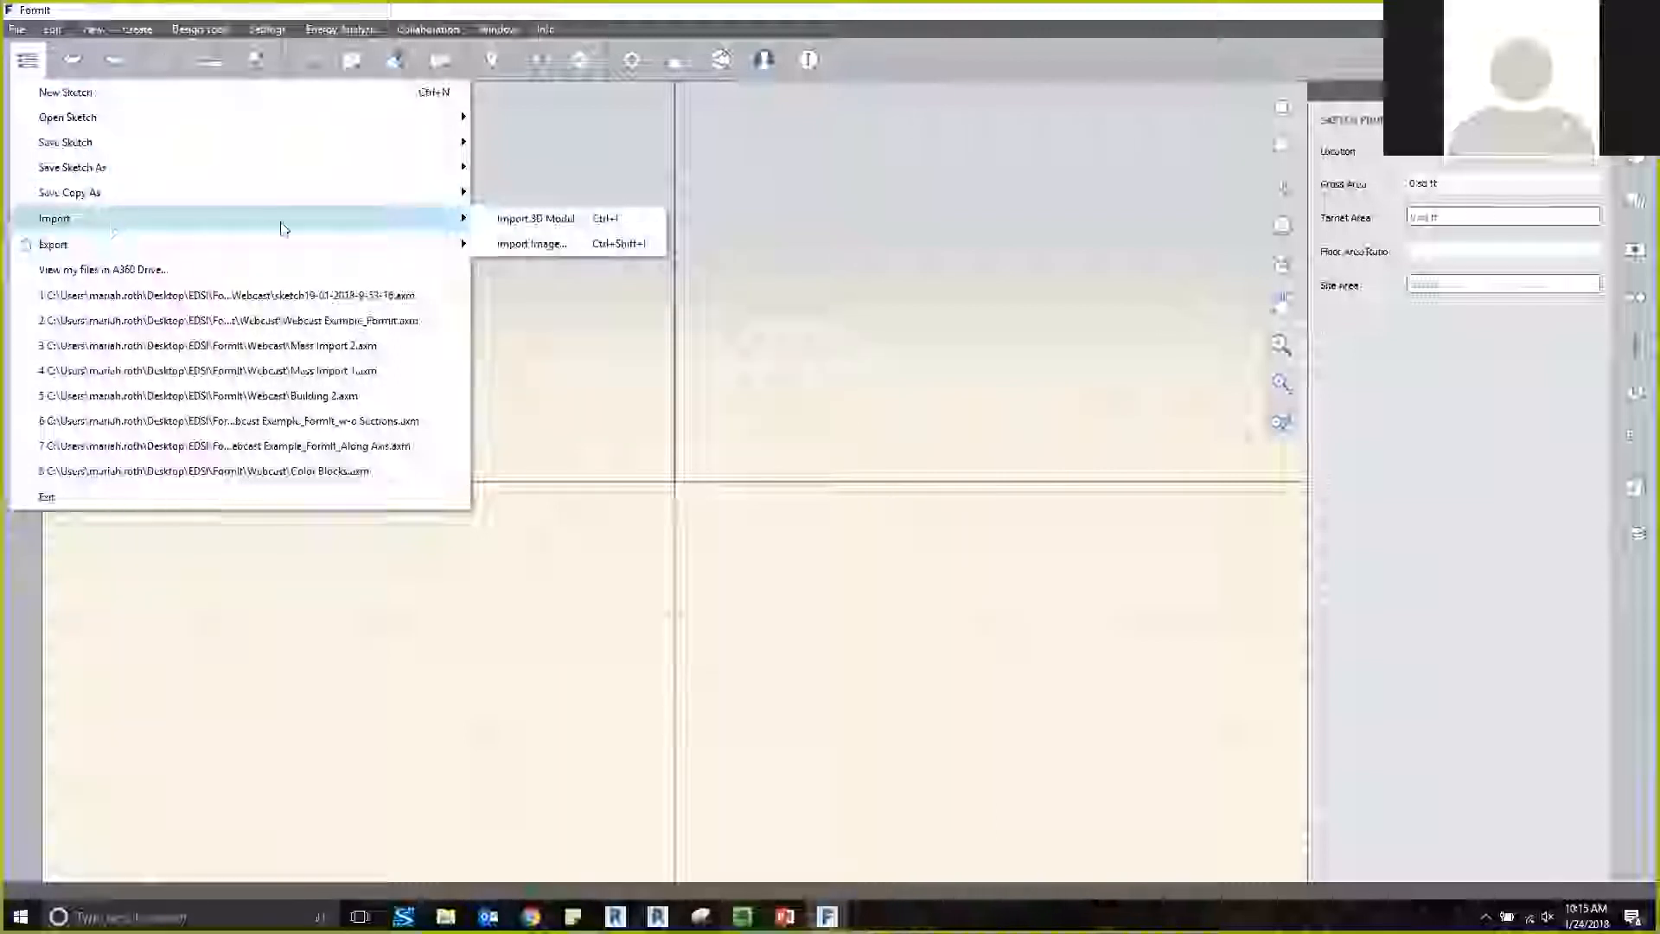
left_click(506, 245)
left_click(871, 571)
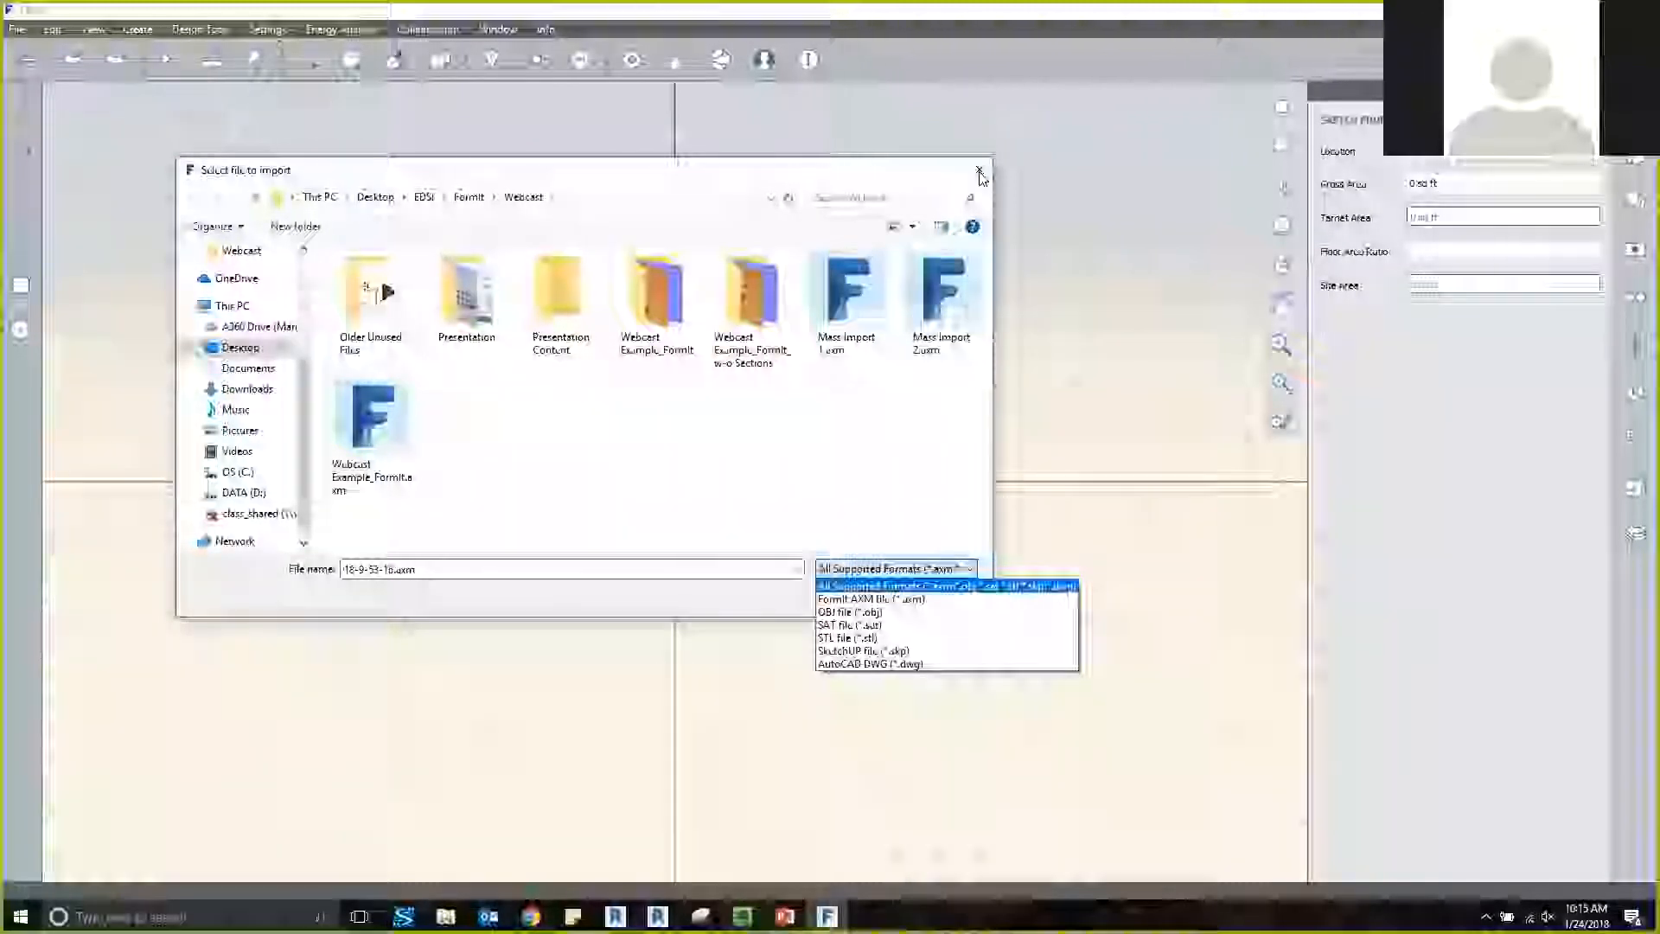
left_click(980, 173)
left_click(980, 173)
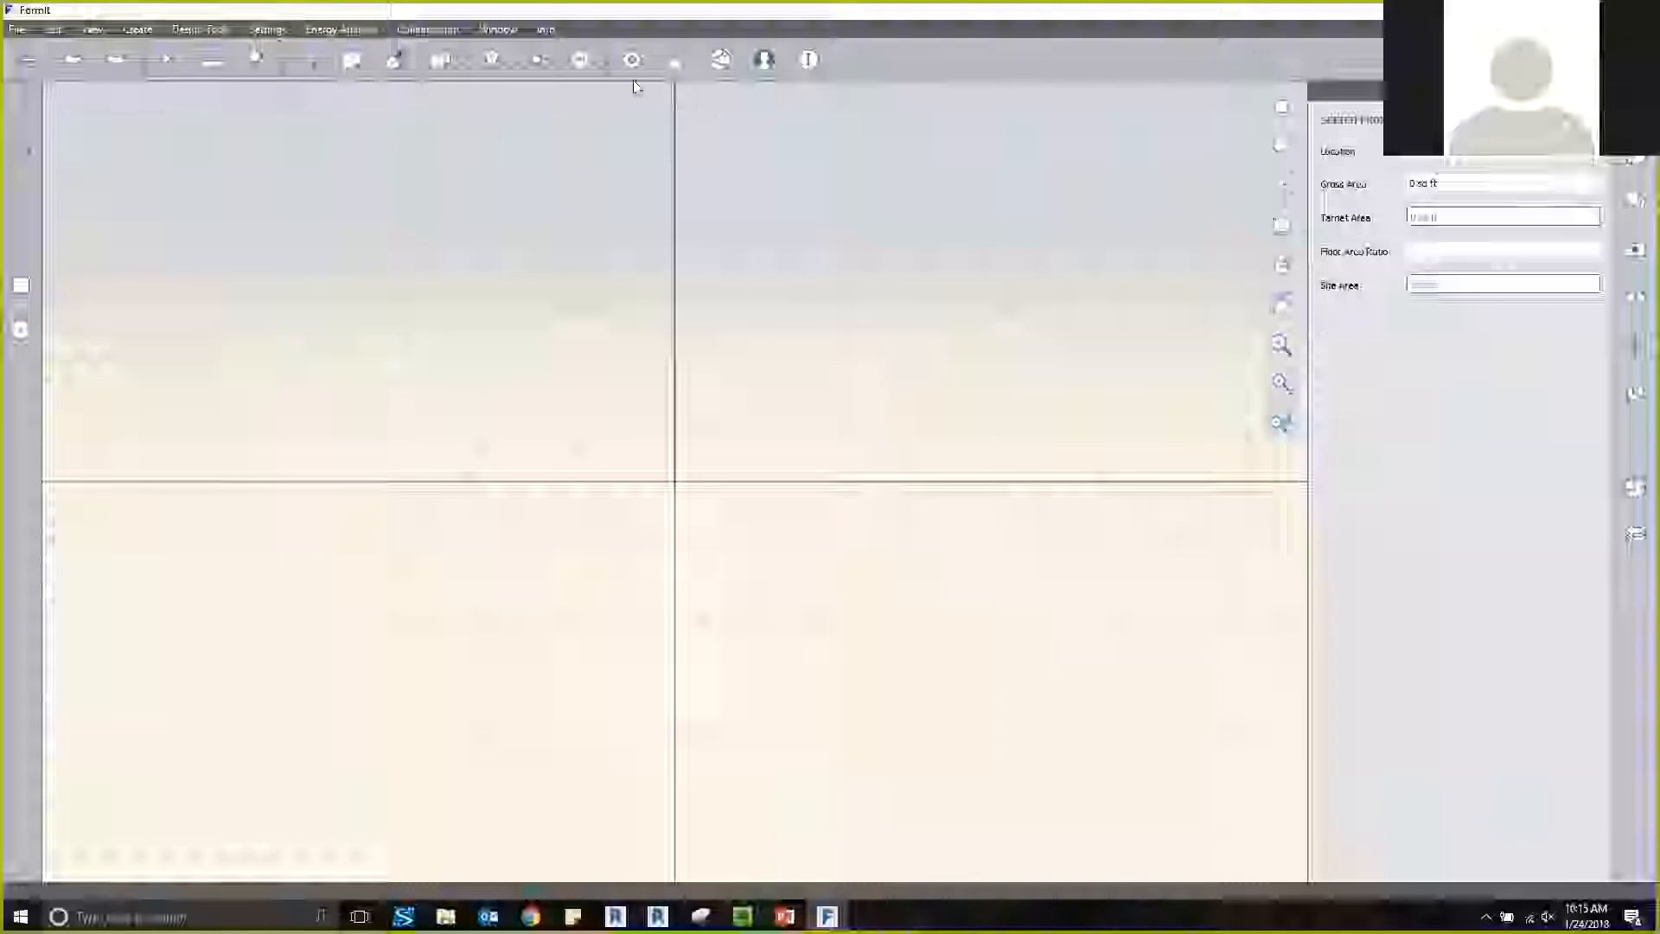
Review the file types and object options available for a local export, then cancel the export.
left_click(22, 37)
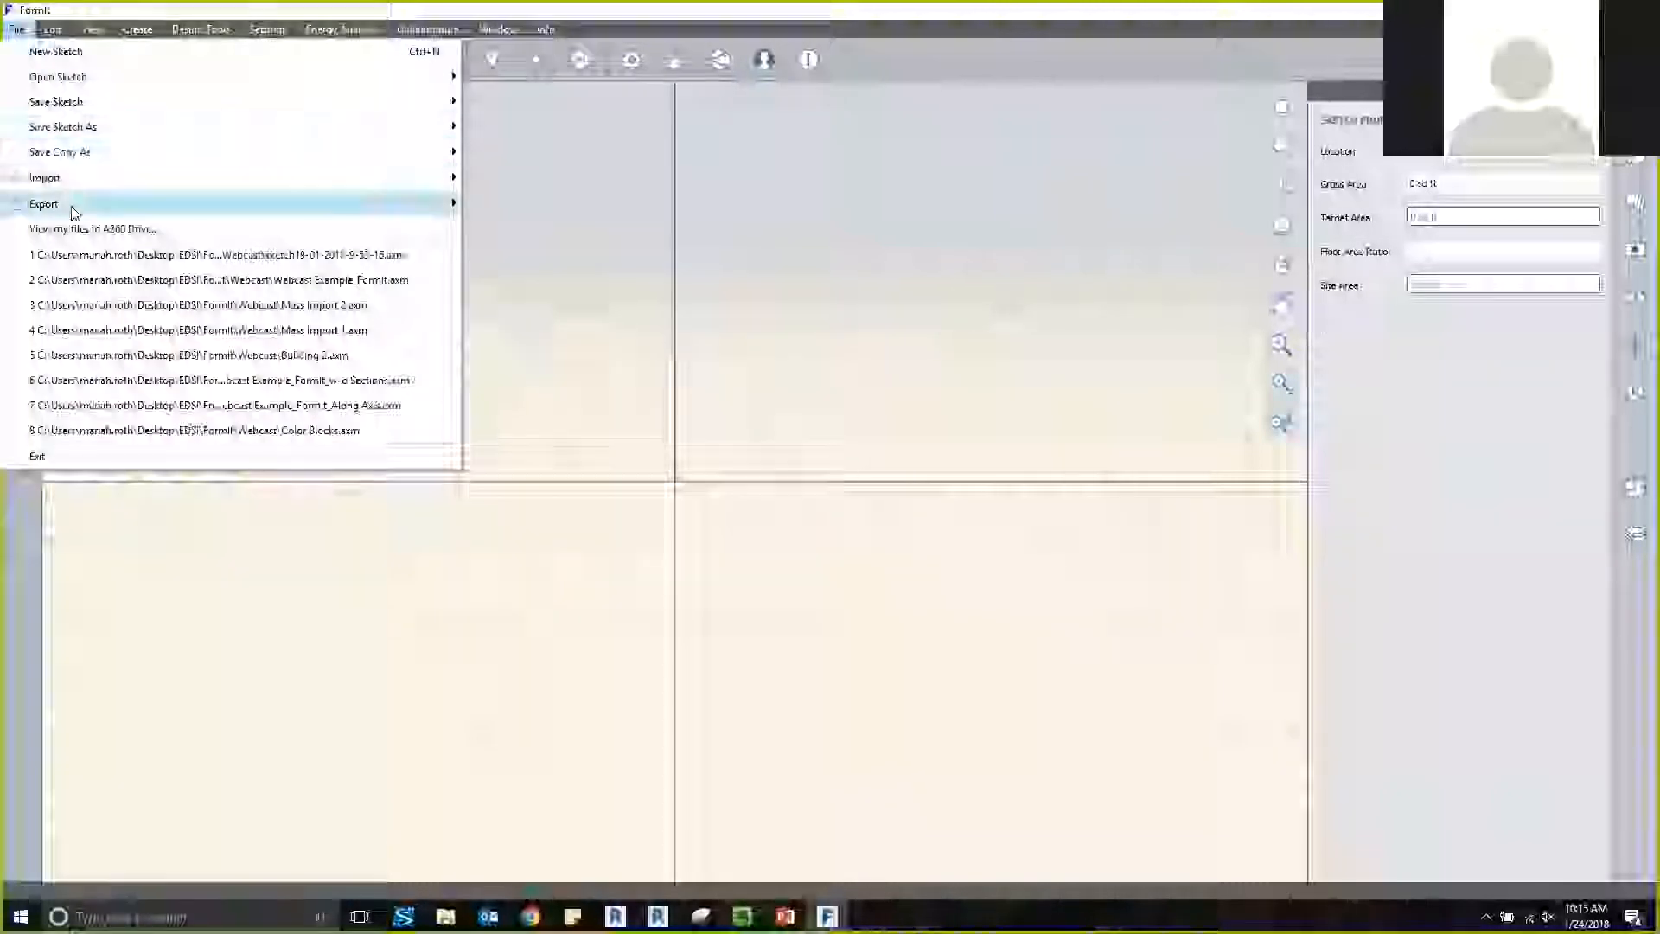
mouse_move(71, 206)
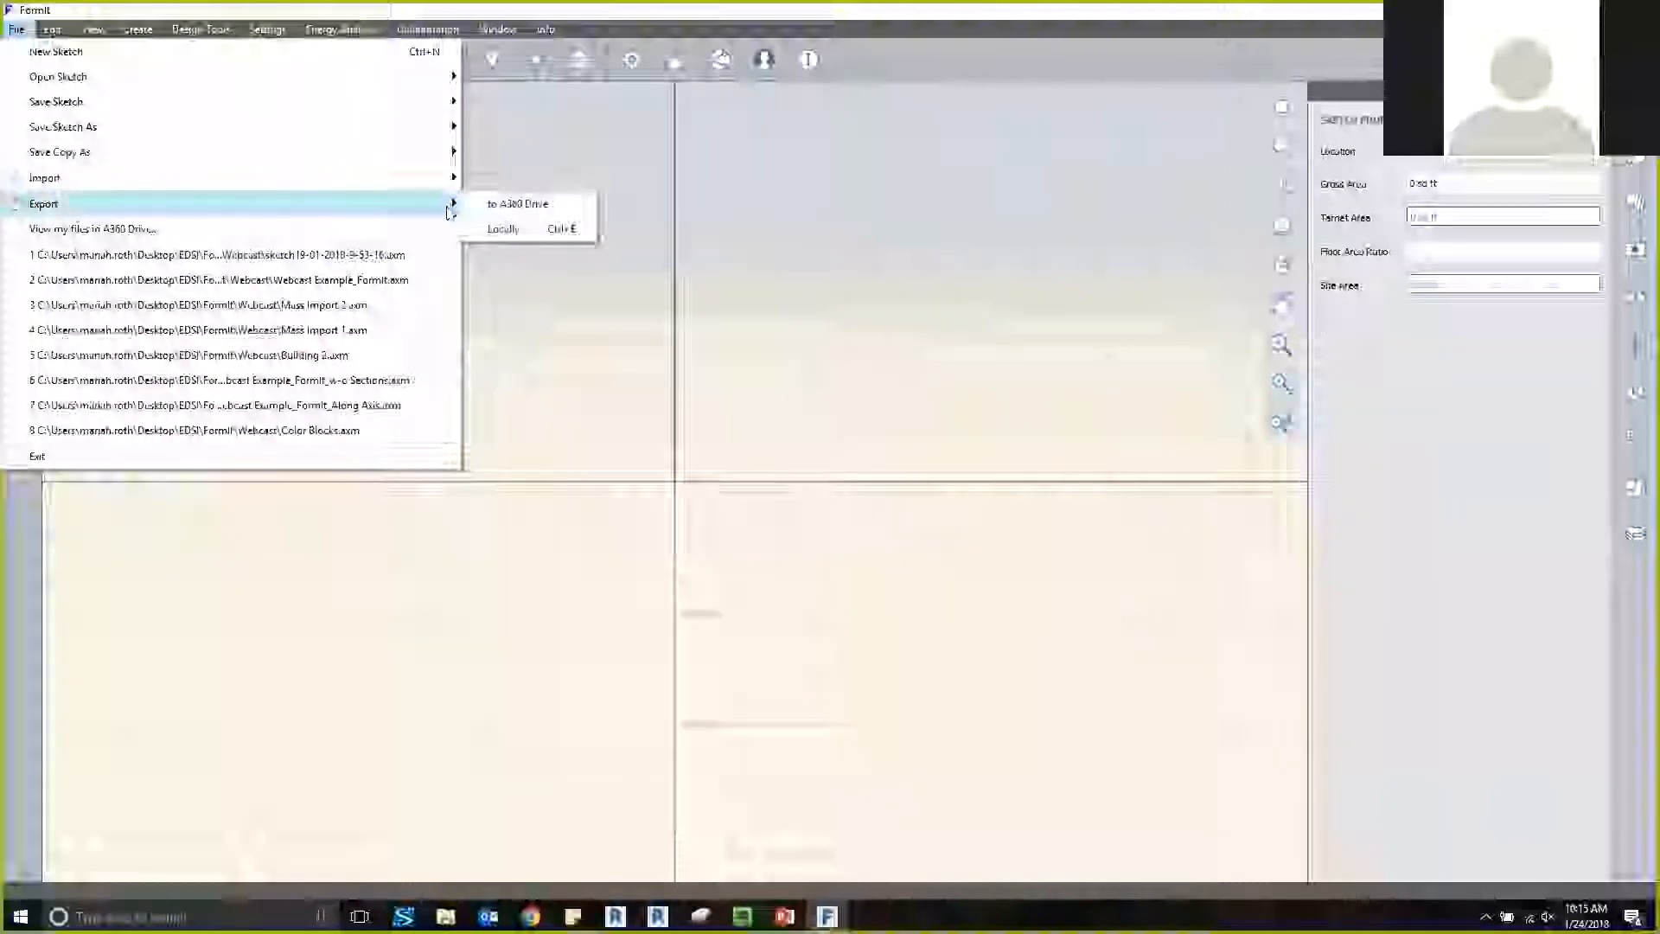
left_click(554, 229)
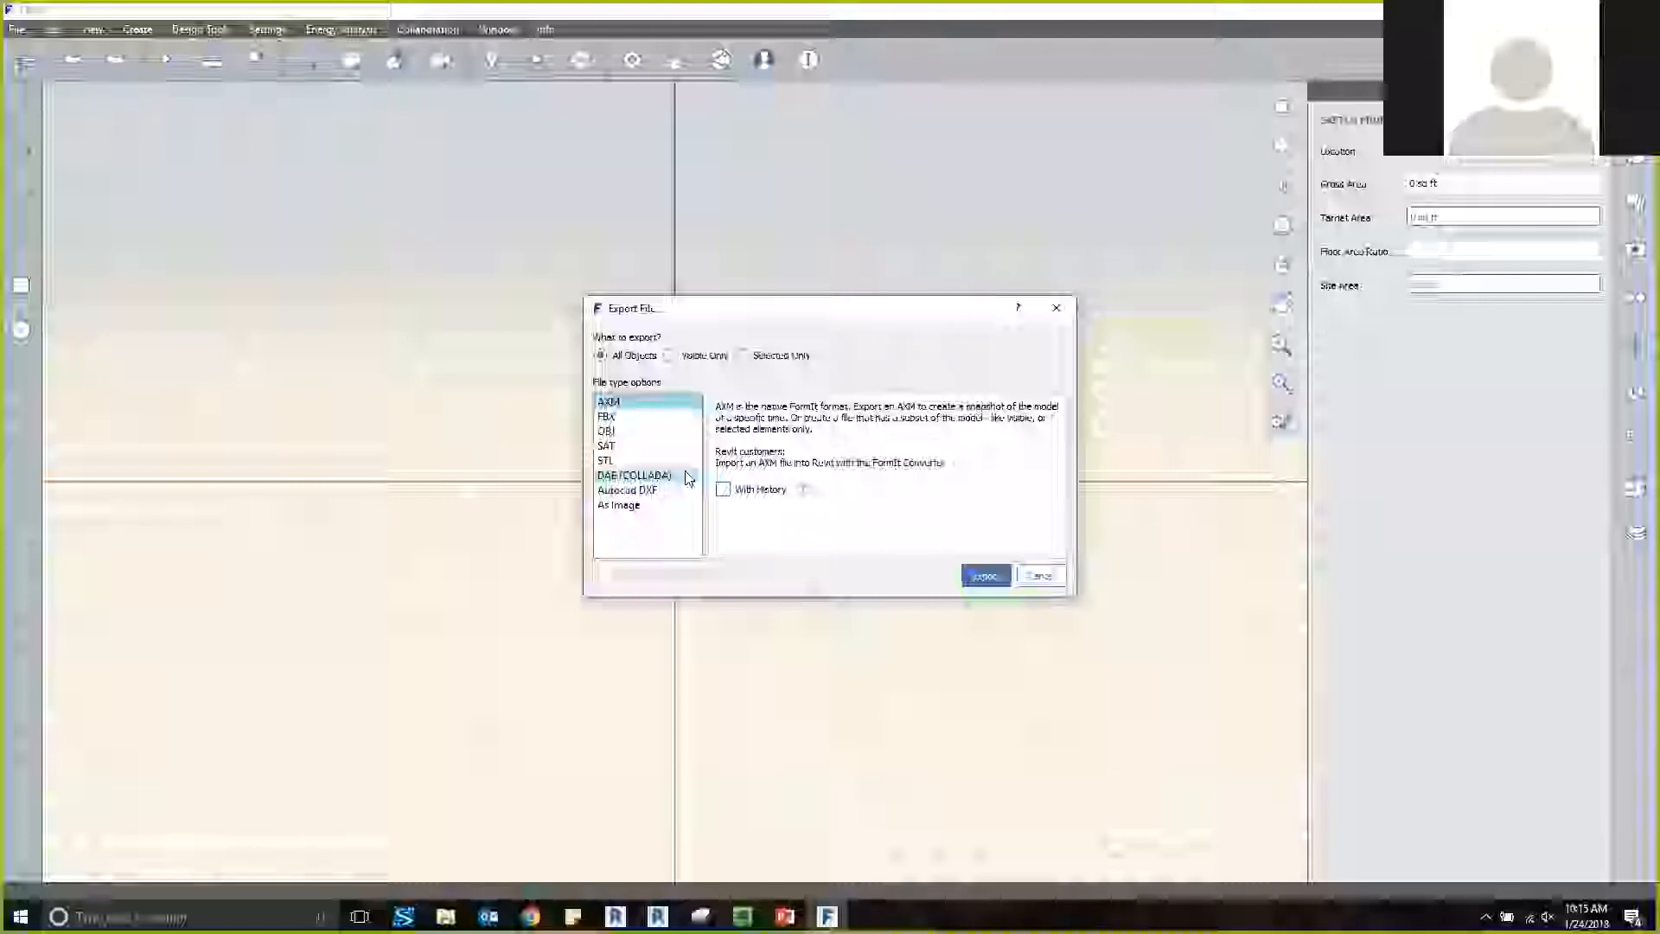
left_click(1046, 575)
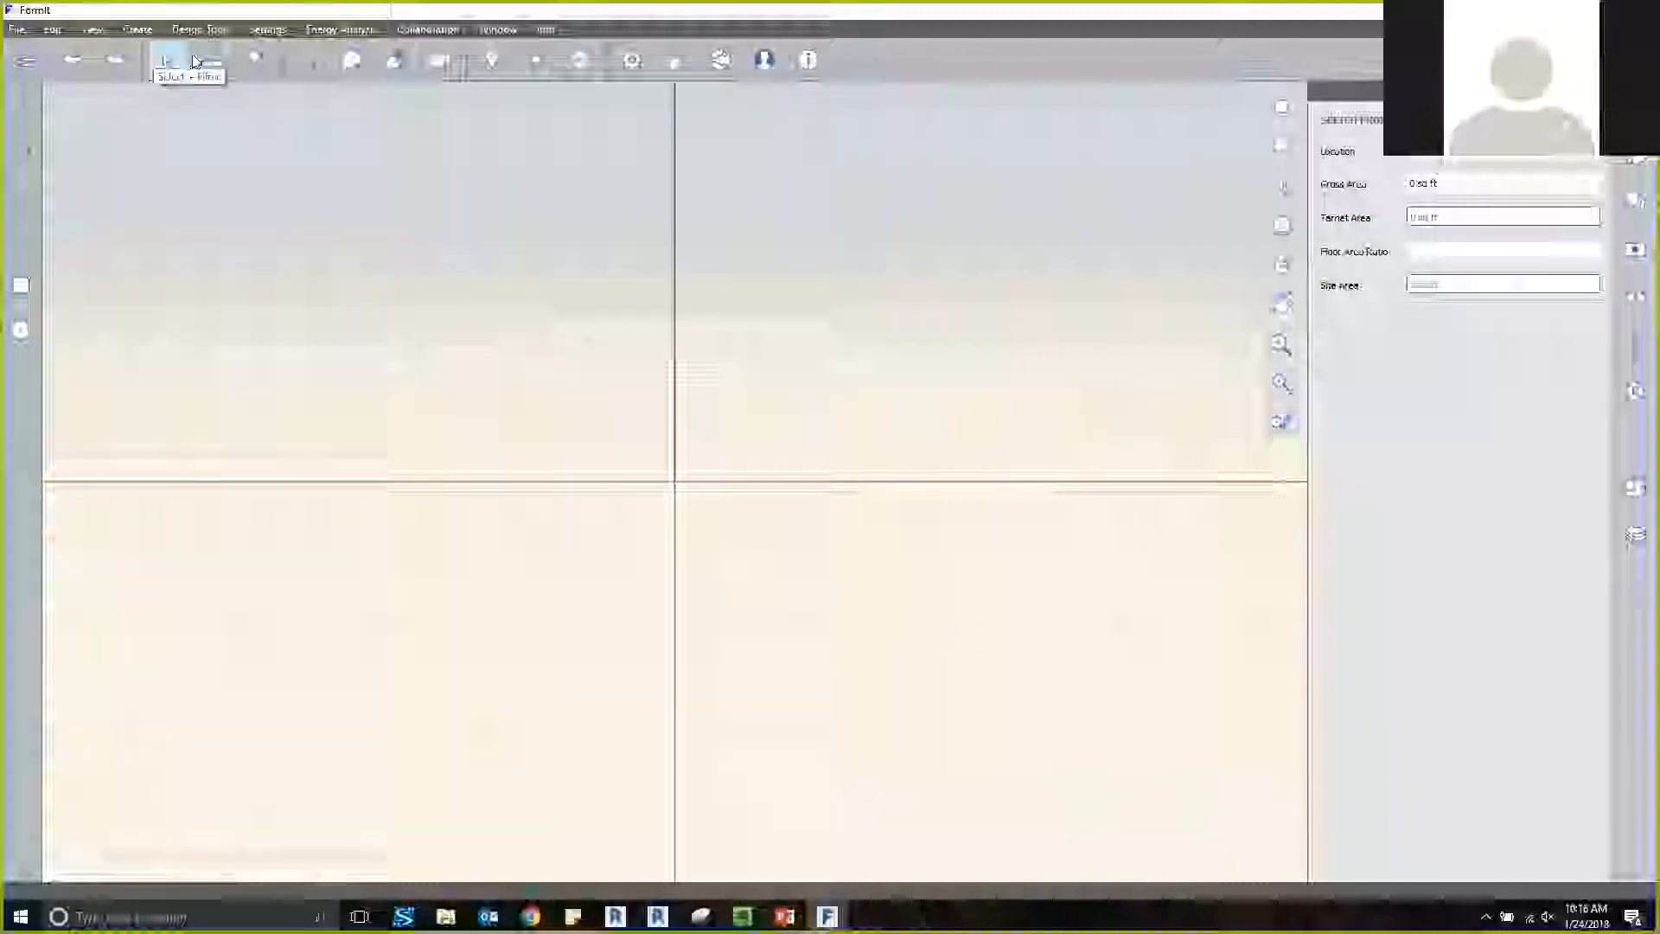
Look through the measuring, sketch creation, primitive shape and modelling tools available for the sketch.
mouse_move(218, 59)
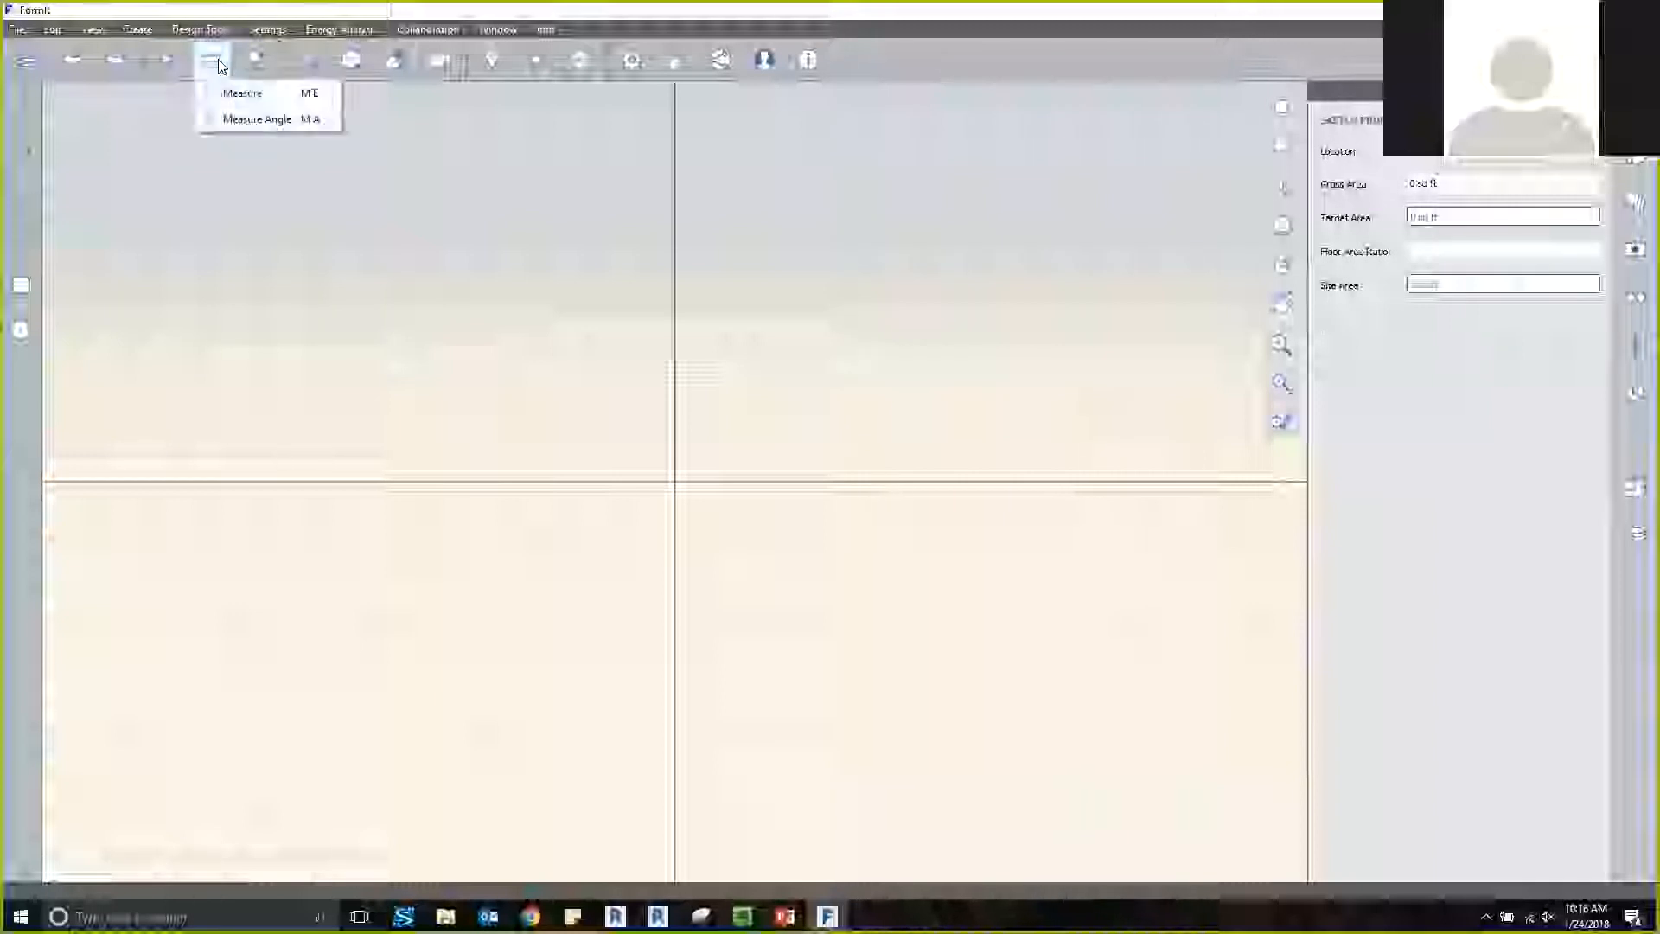
left_click(242, 121)
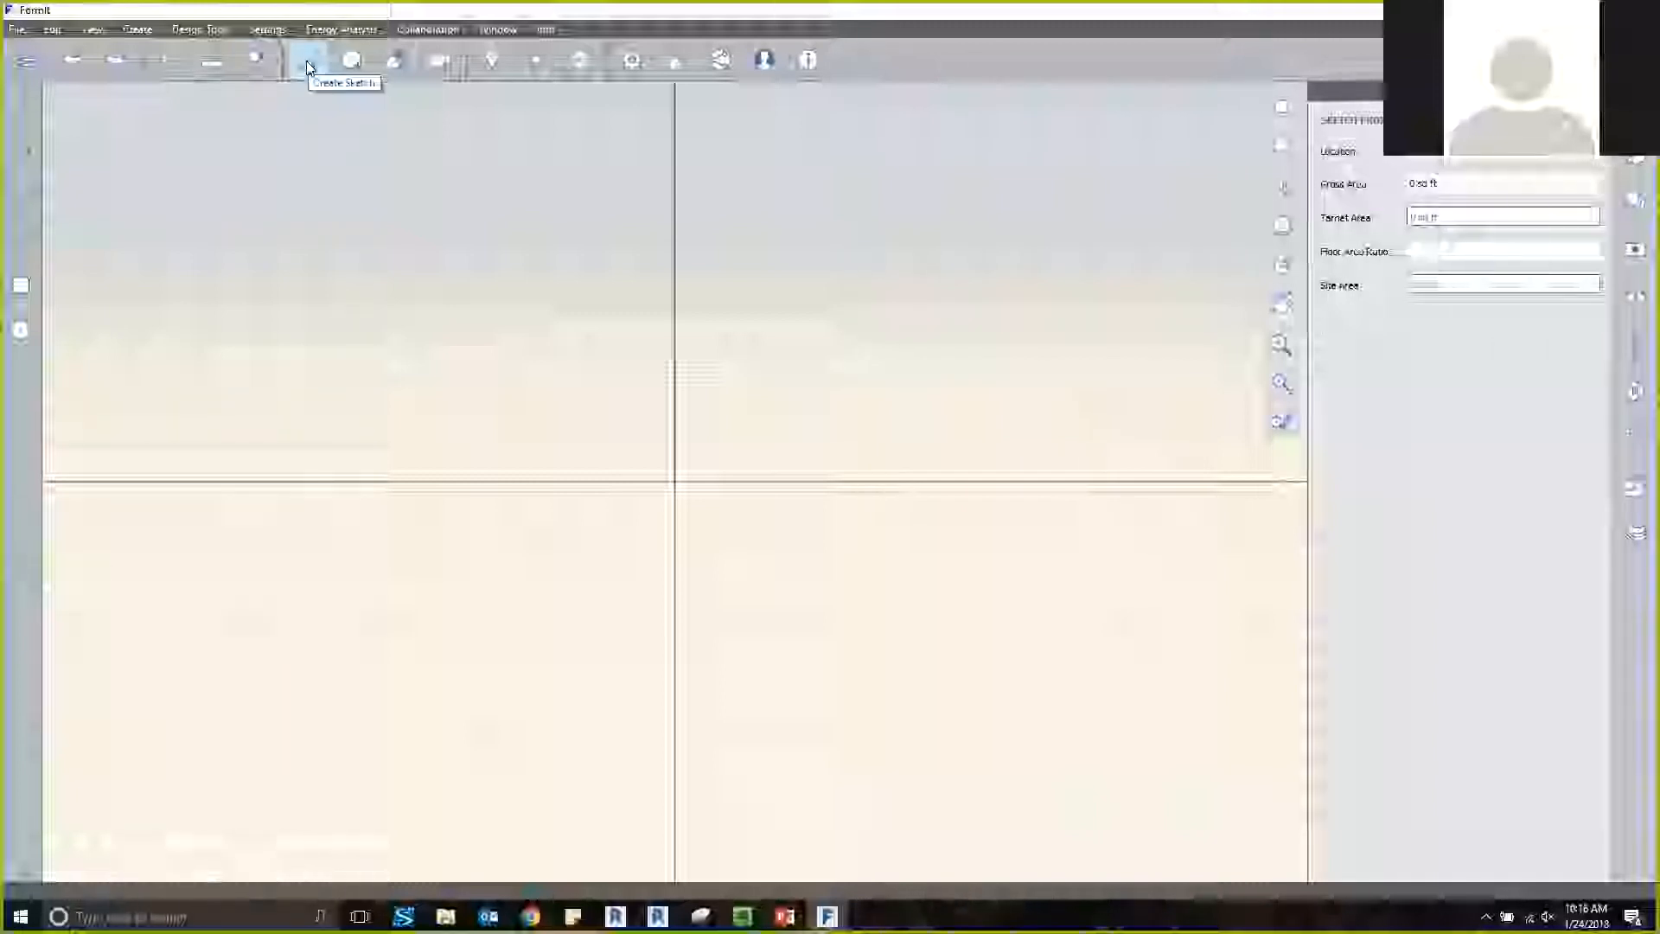
mouse_move(360, 59)
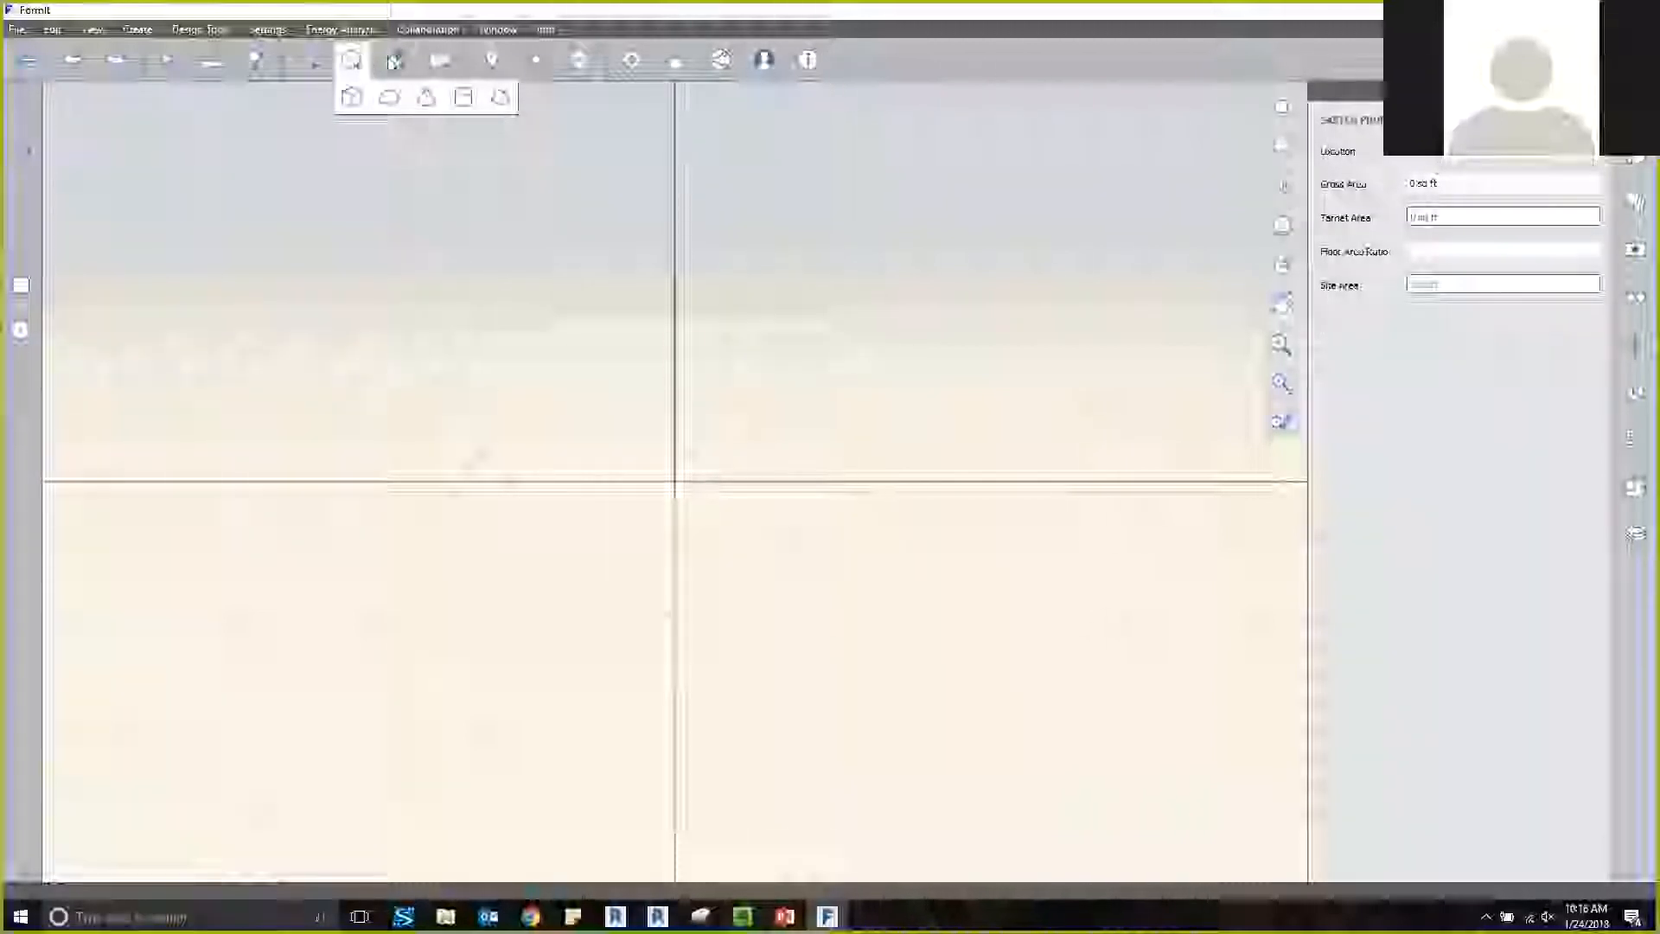
left_click(395, 62)
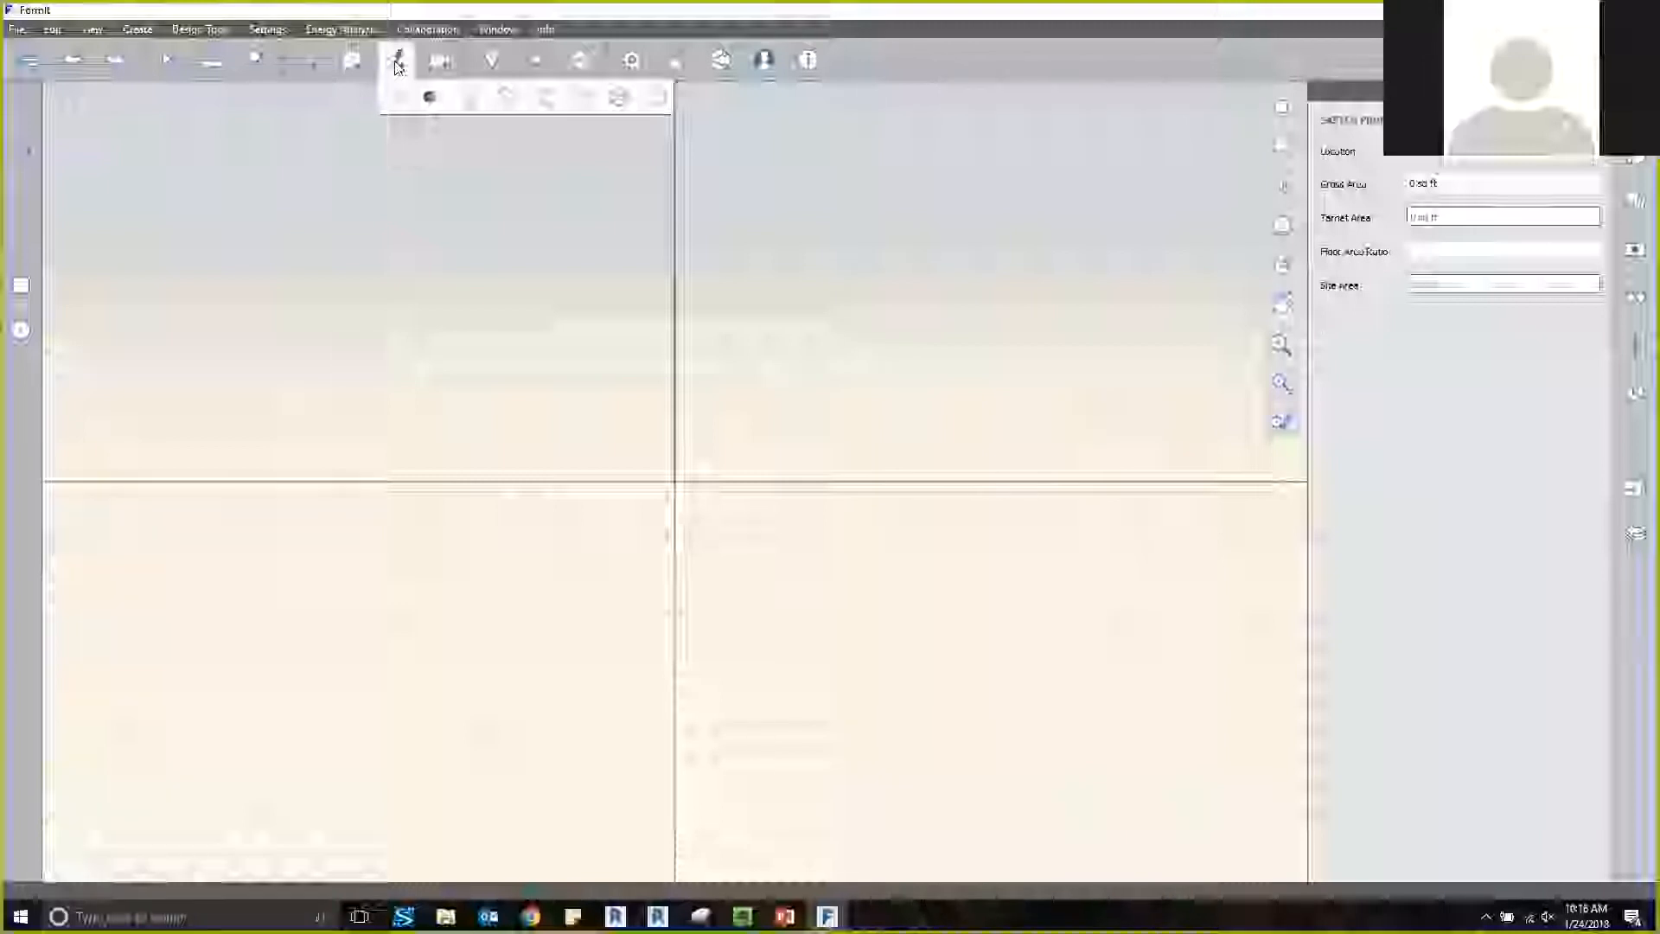
mouse_move(443, 64)
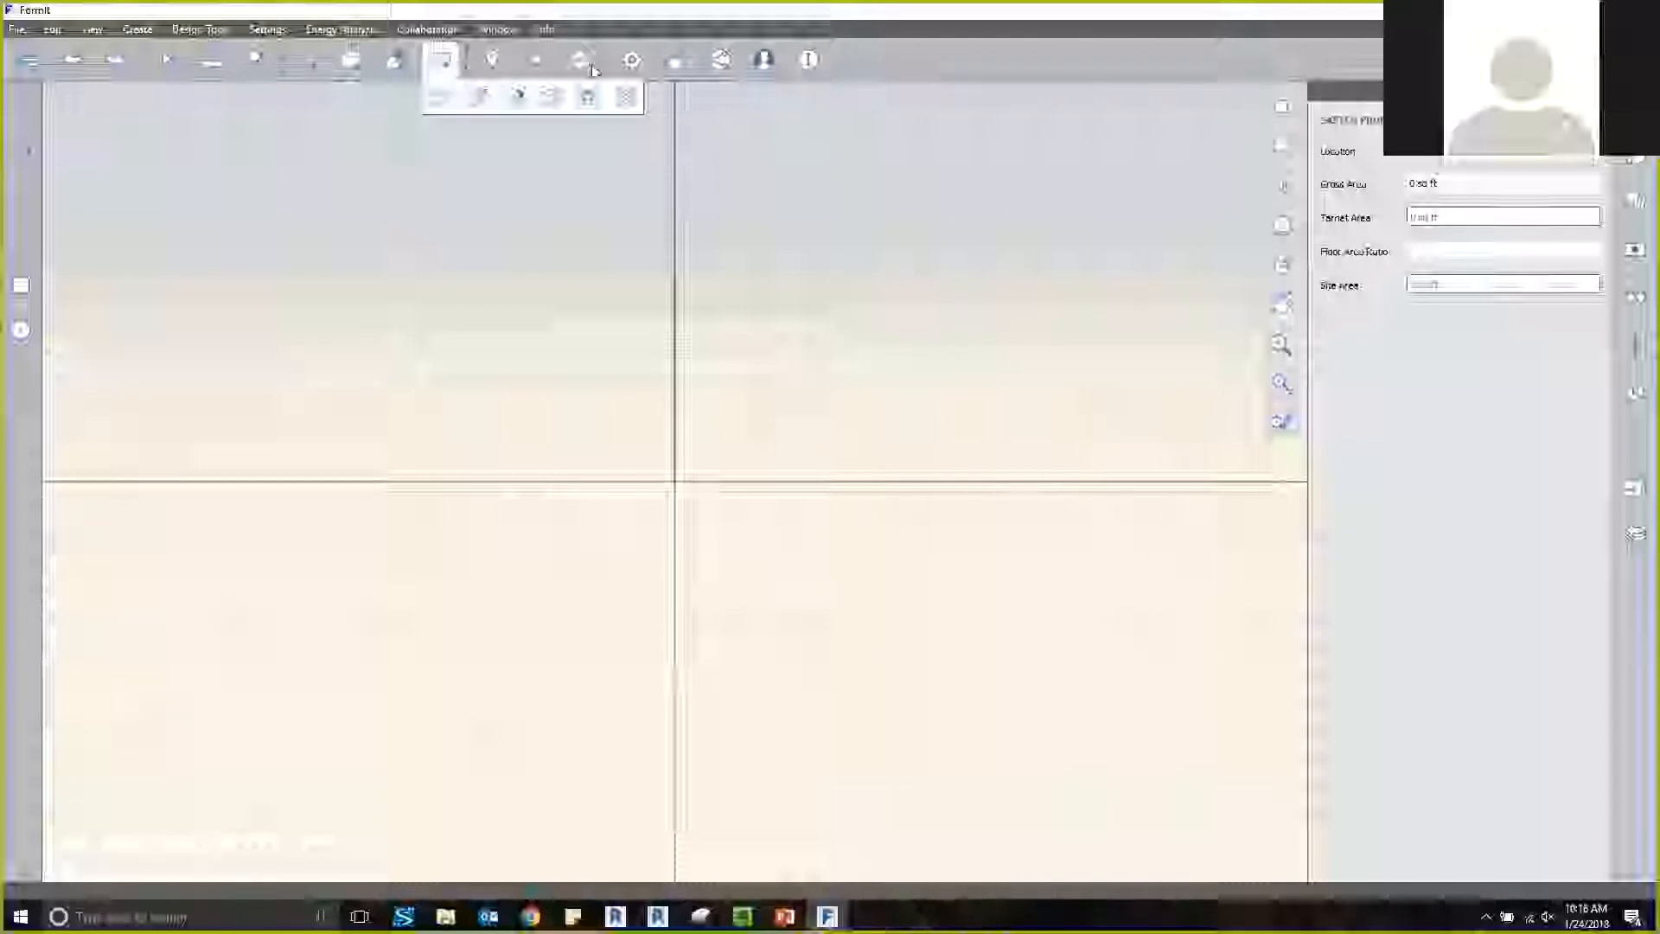
Review the location, Sun and Shadows and Energy Analysis tools and the application settings, including units and app theme.
left_click(494, 61)
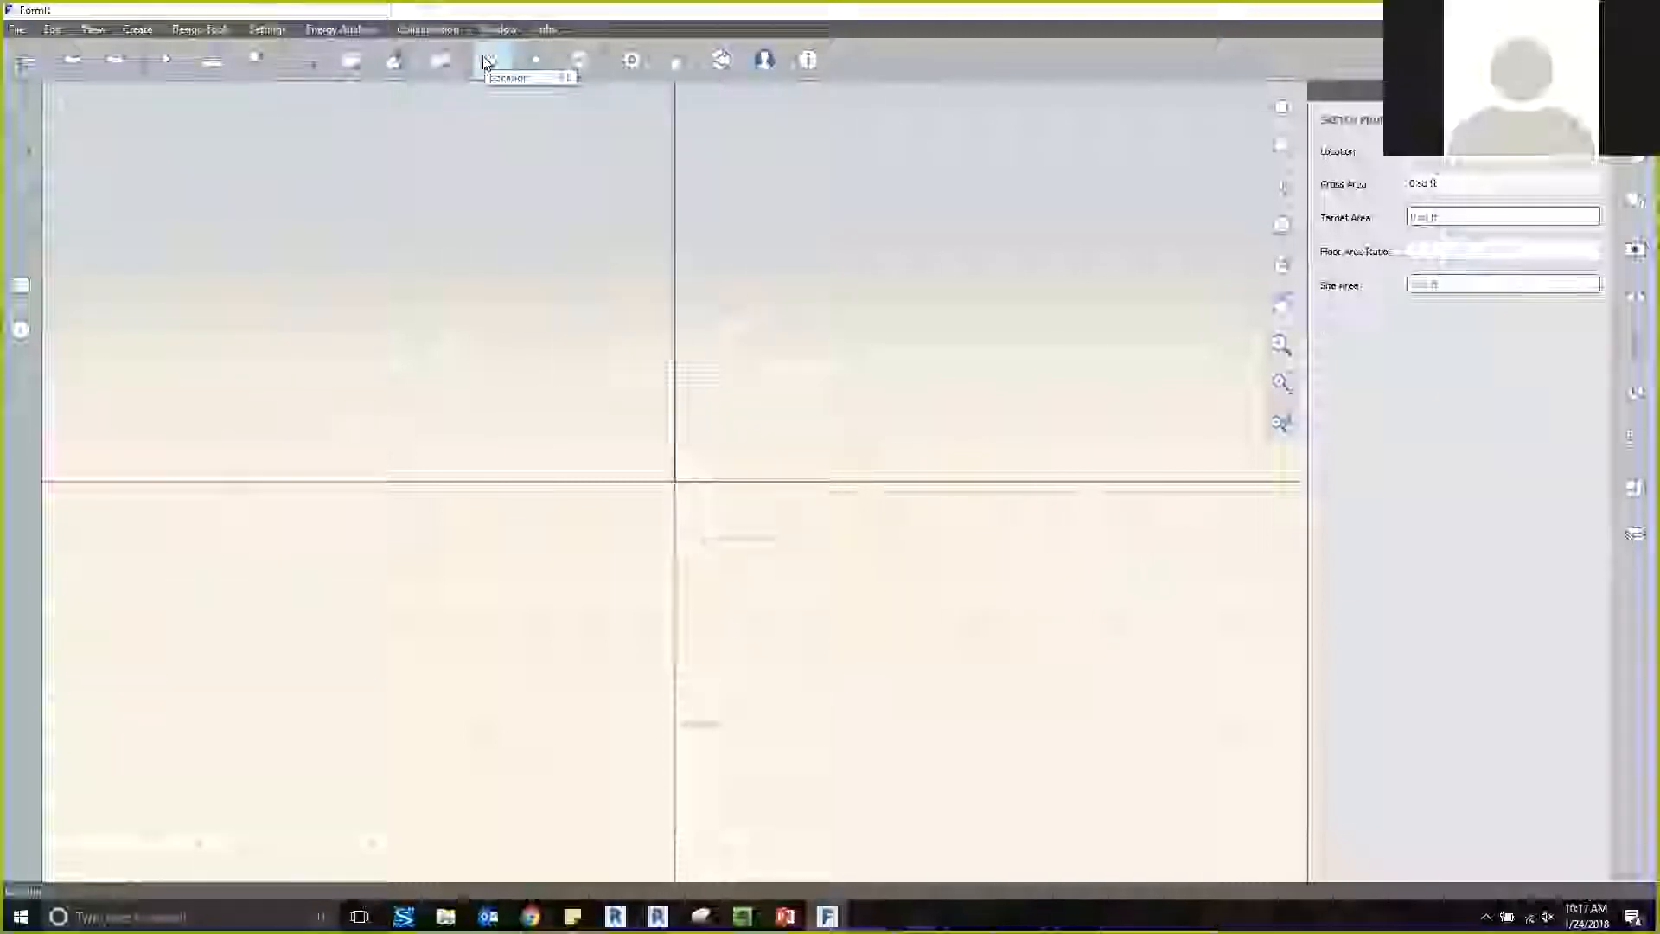
left_click(539, 62)
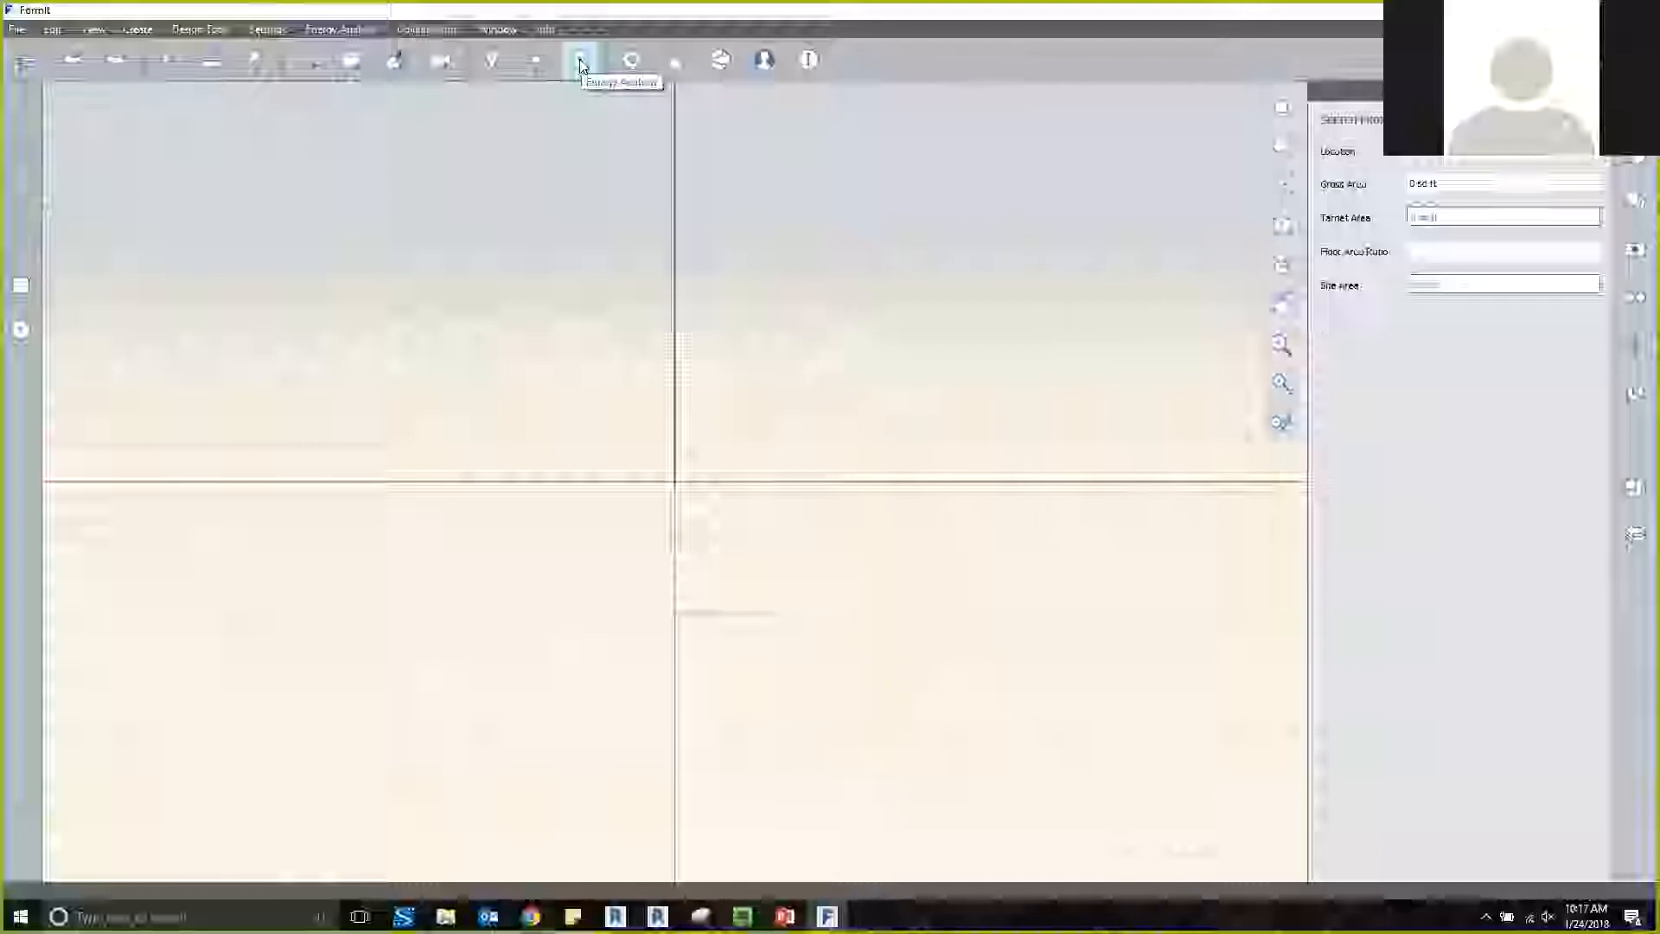
left_click(631, 61)
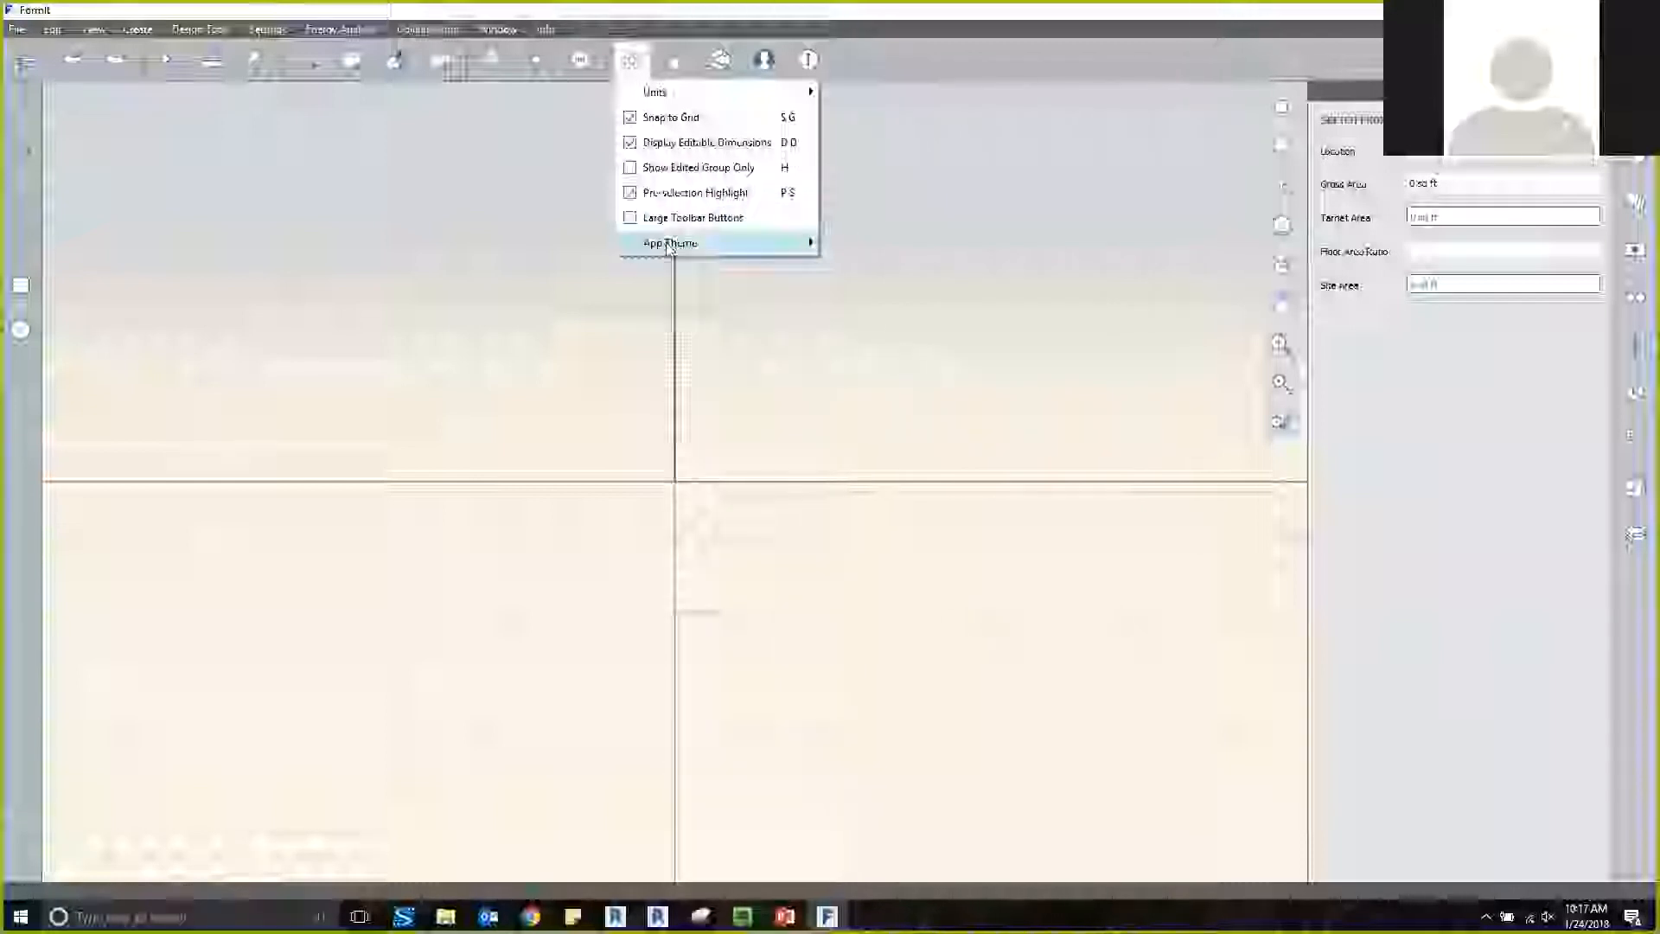
mouse_move(667, 248)
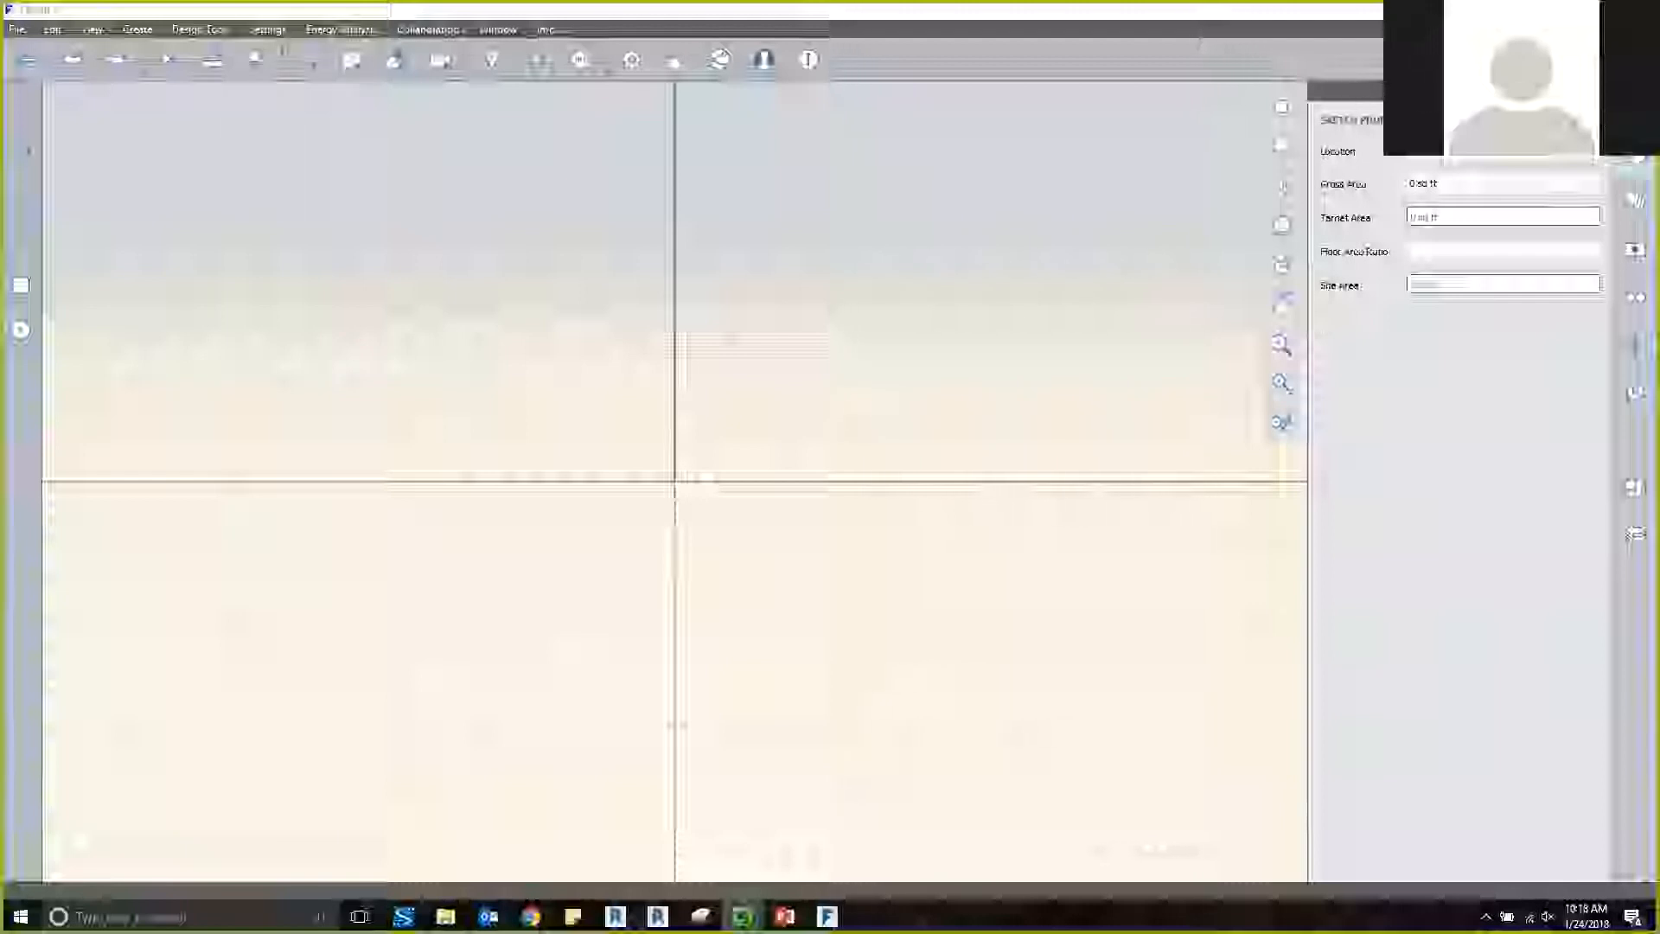
Review the sketch's materials, layers and scenes lists.
left_click(1636, 200)
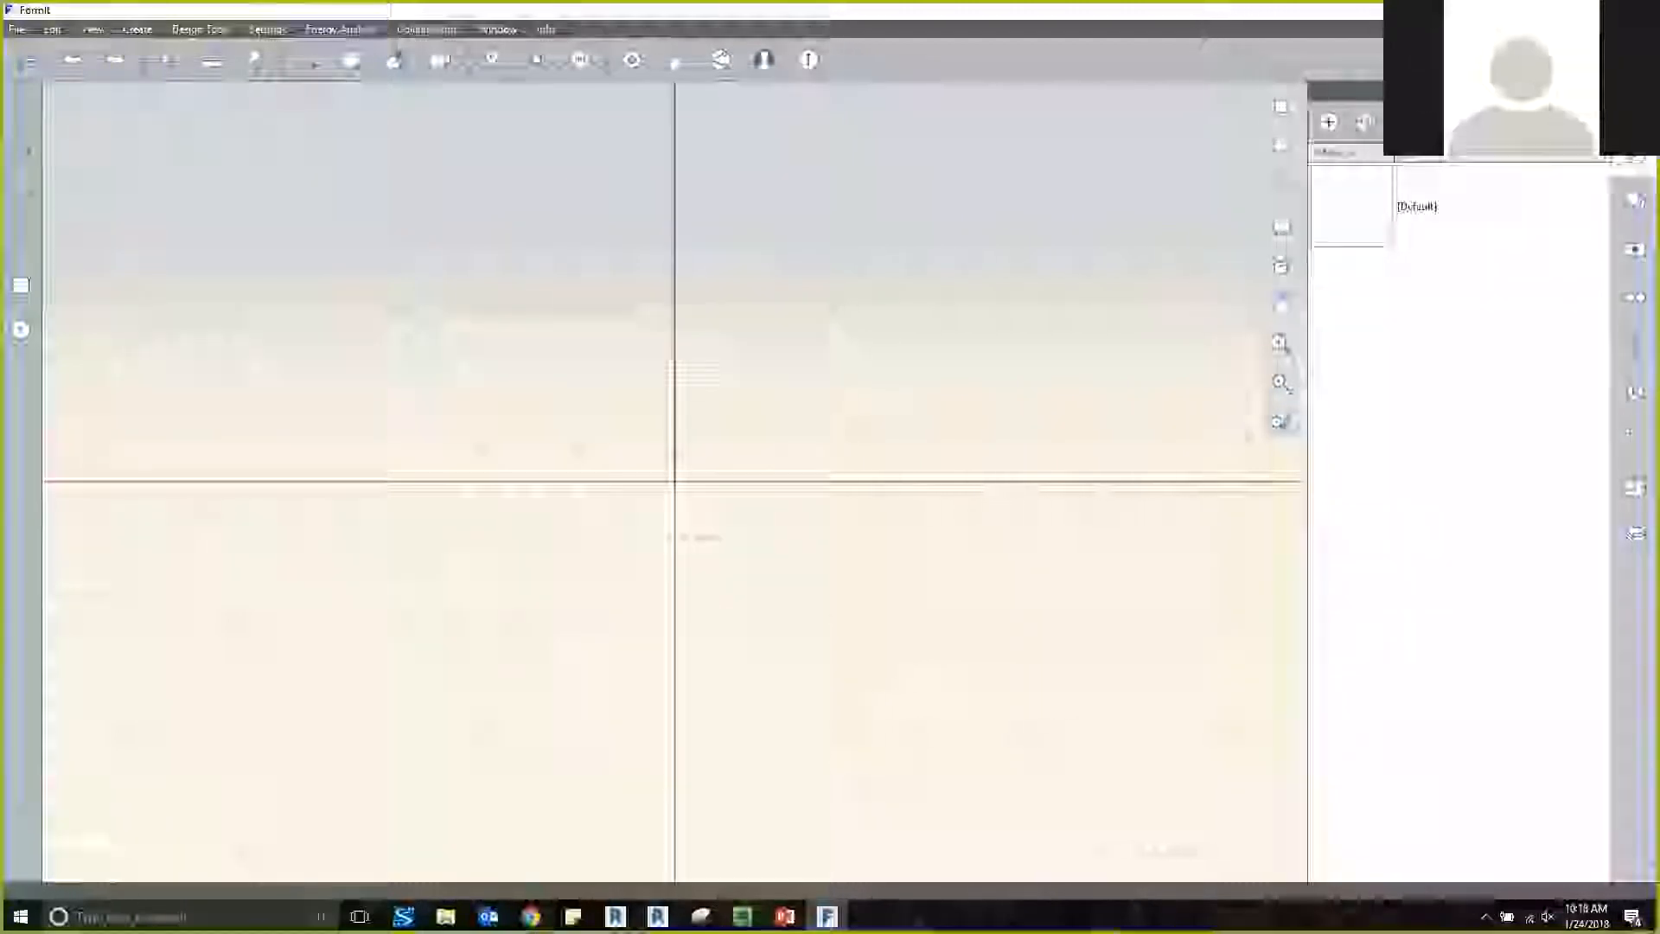
left_click(1635, 201)
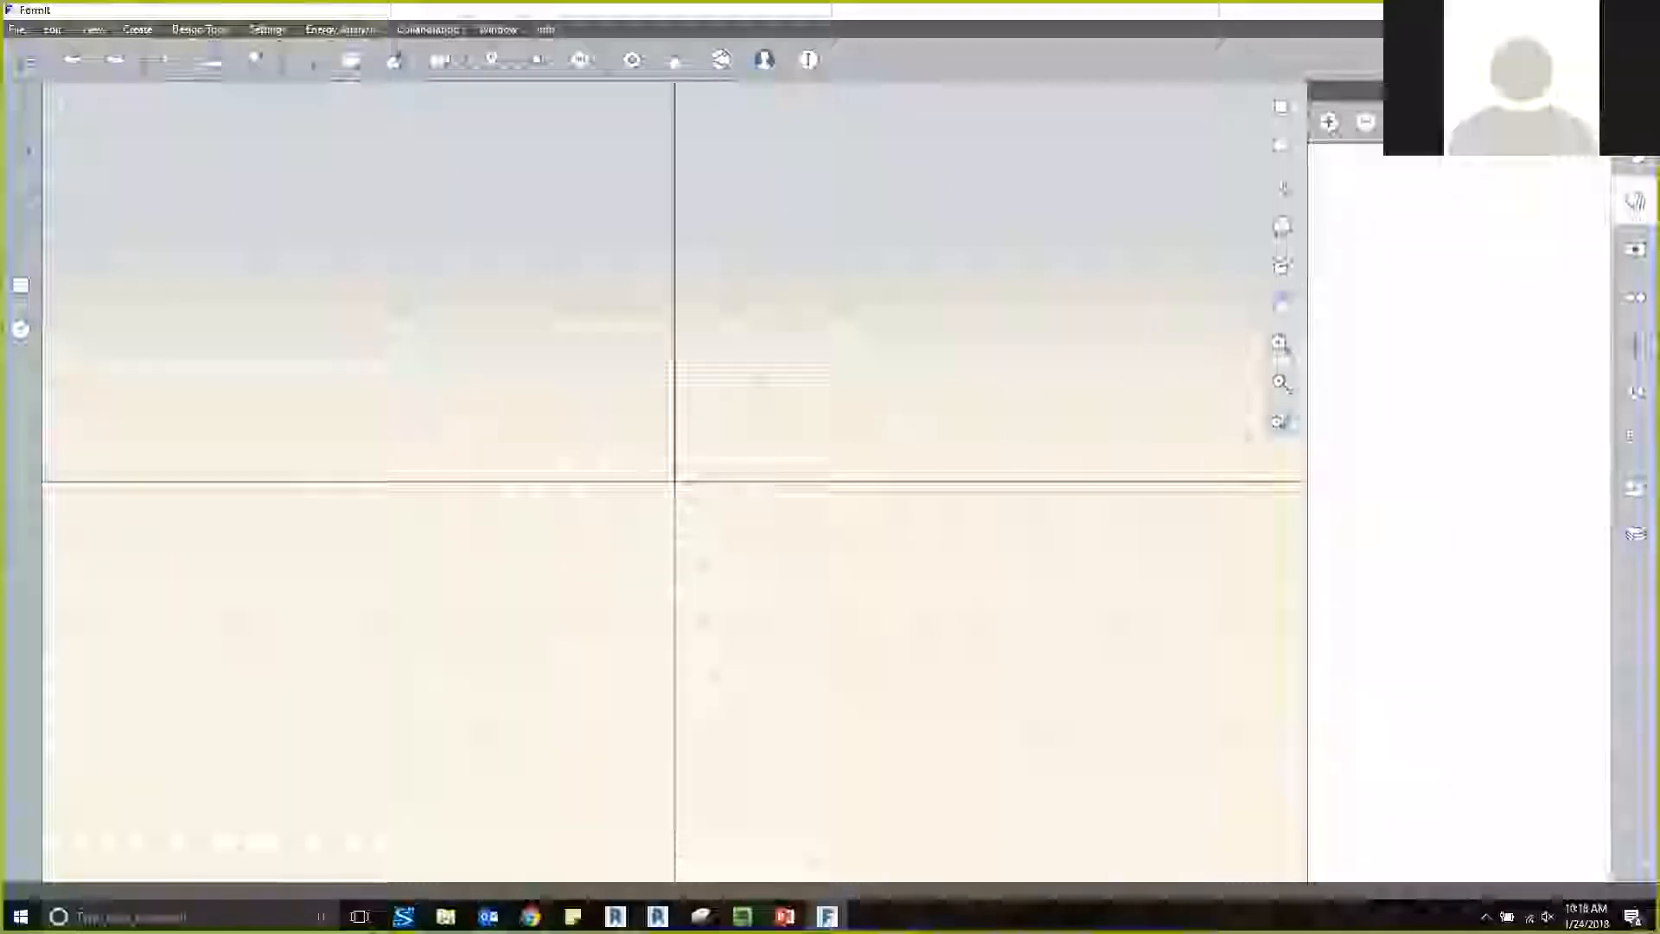
left_click(1635, 249)
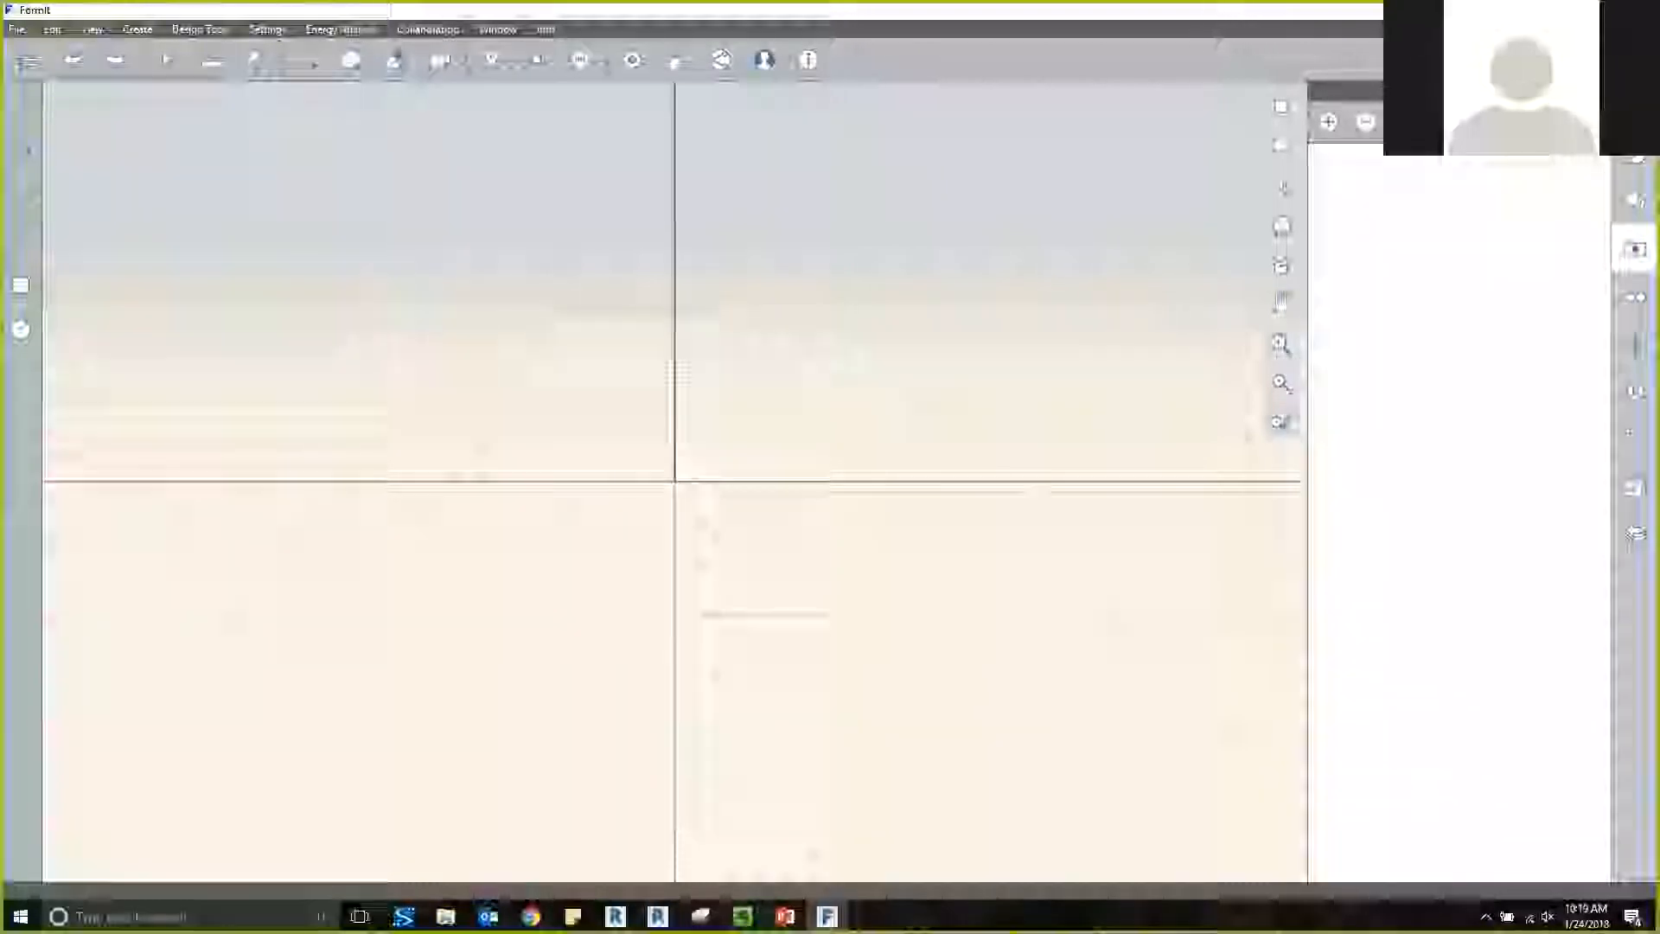
Examine the visual style options for surfaces, edges, environment and model diagnostics.
left_click(1636, 296)
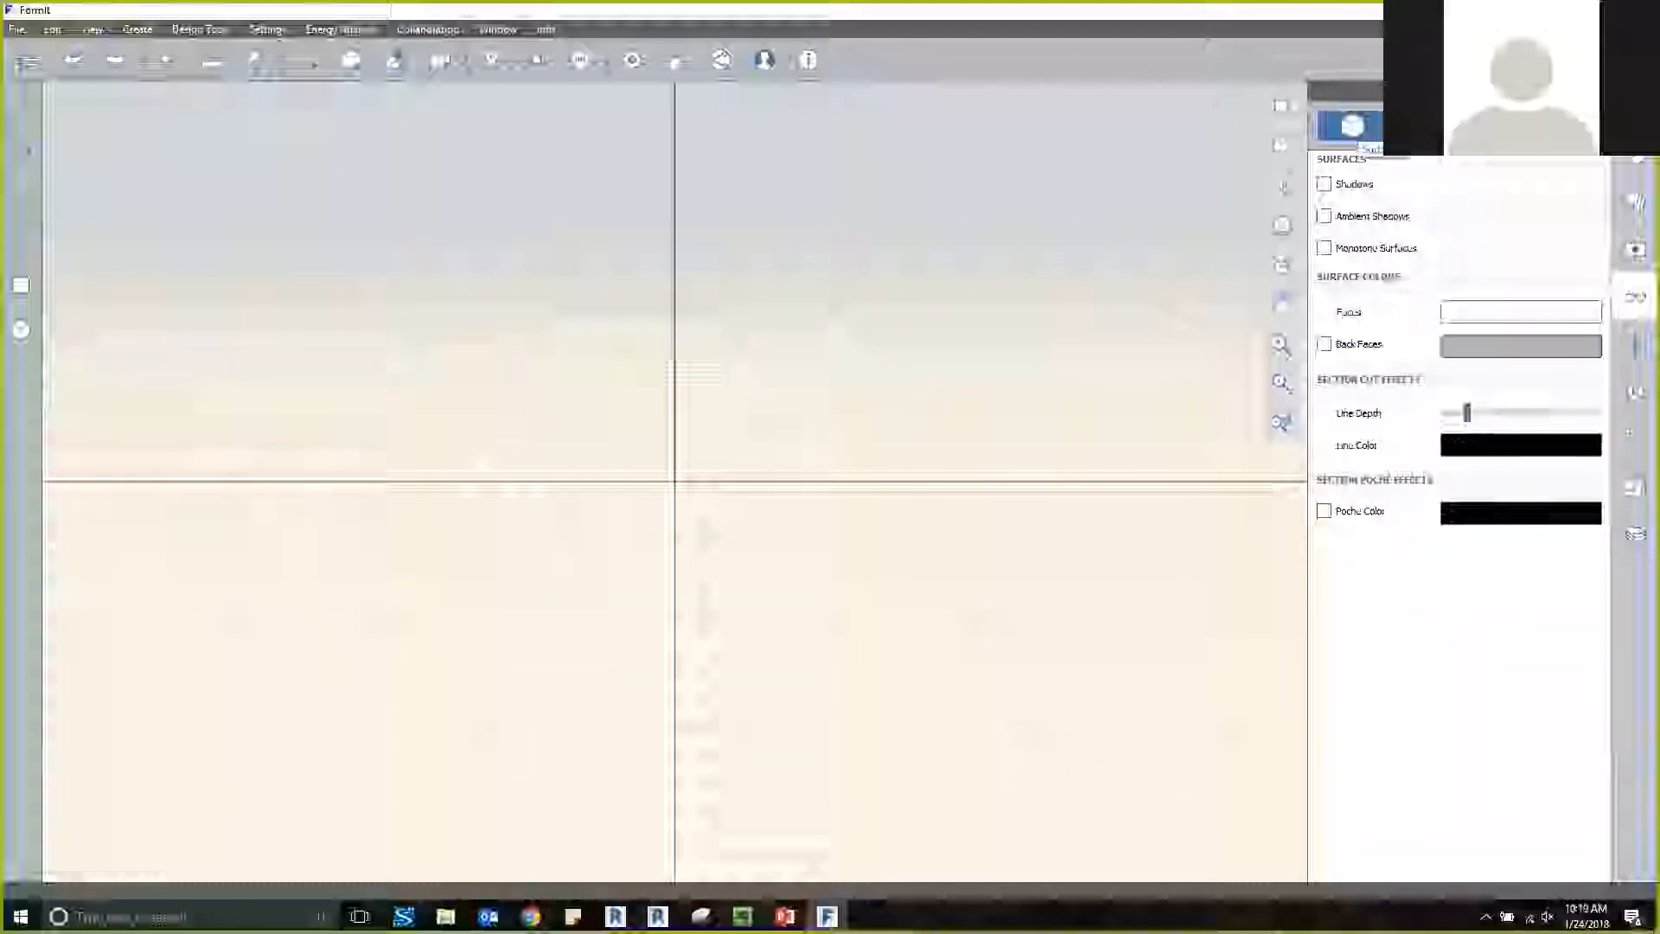
left_click(1424, 126)
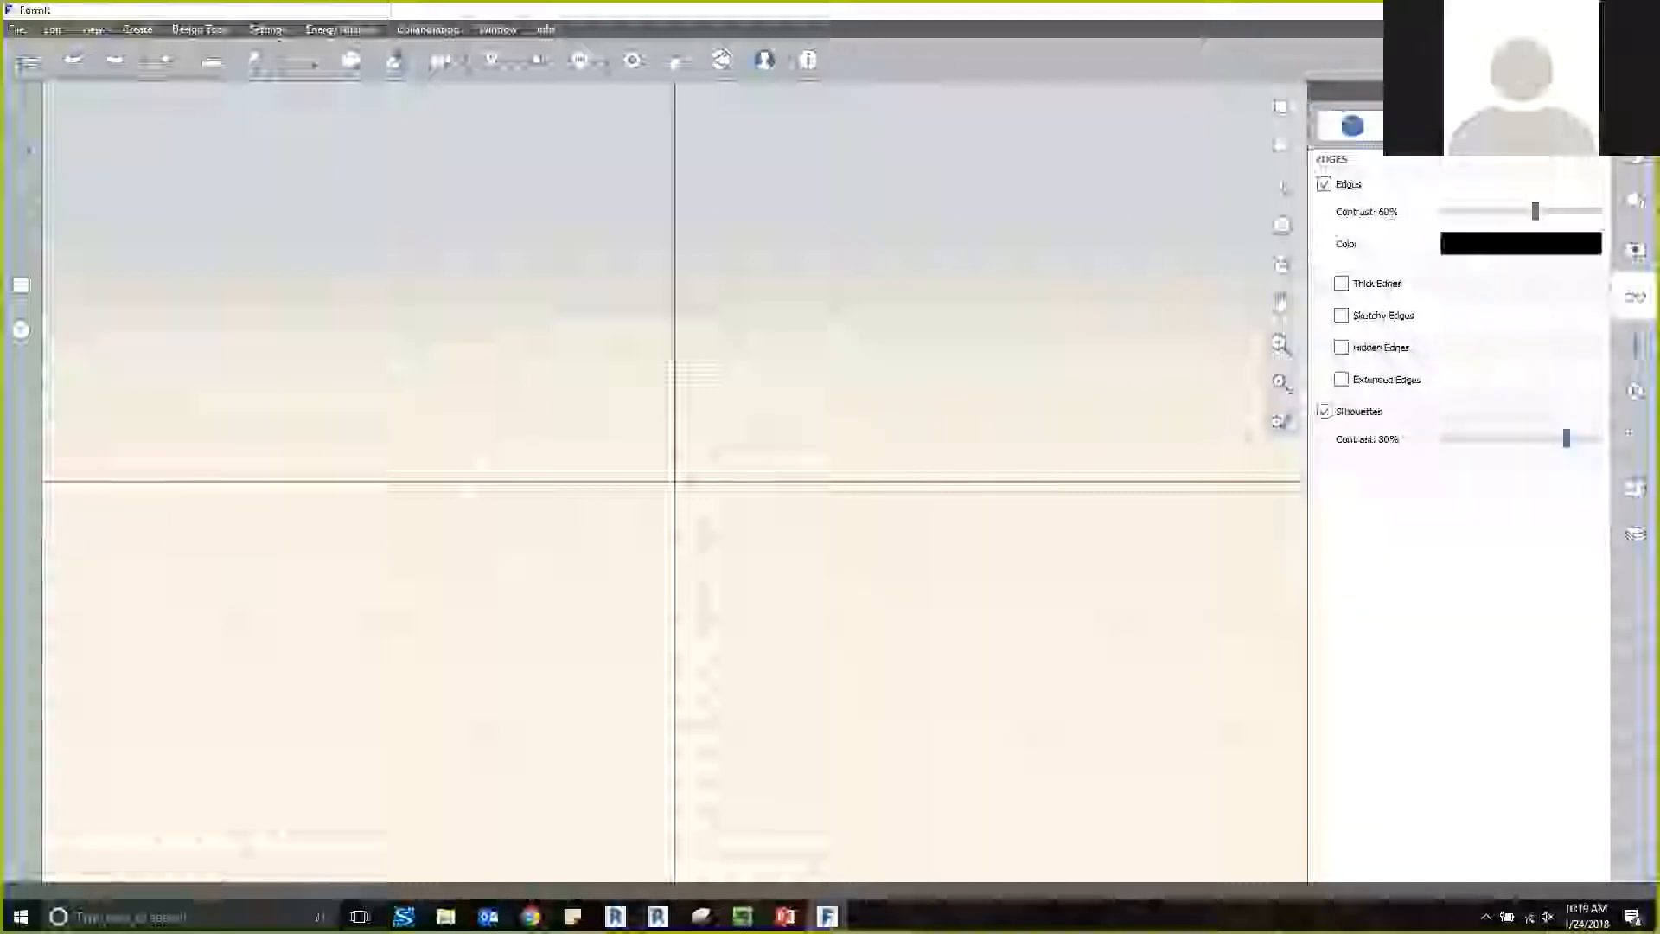
left_click(1496, 127)
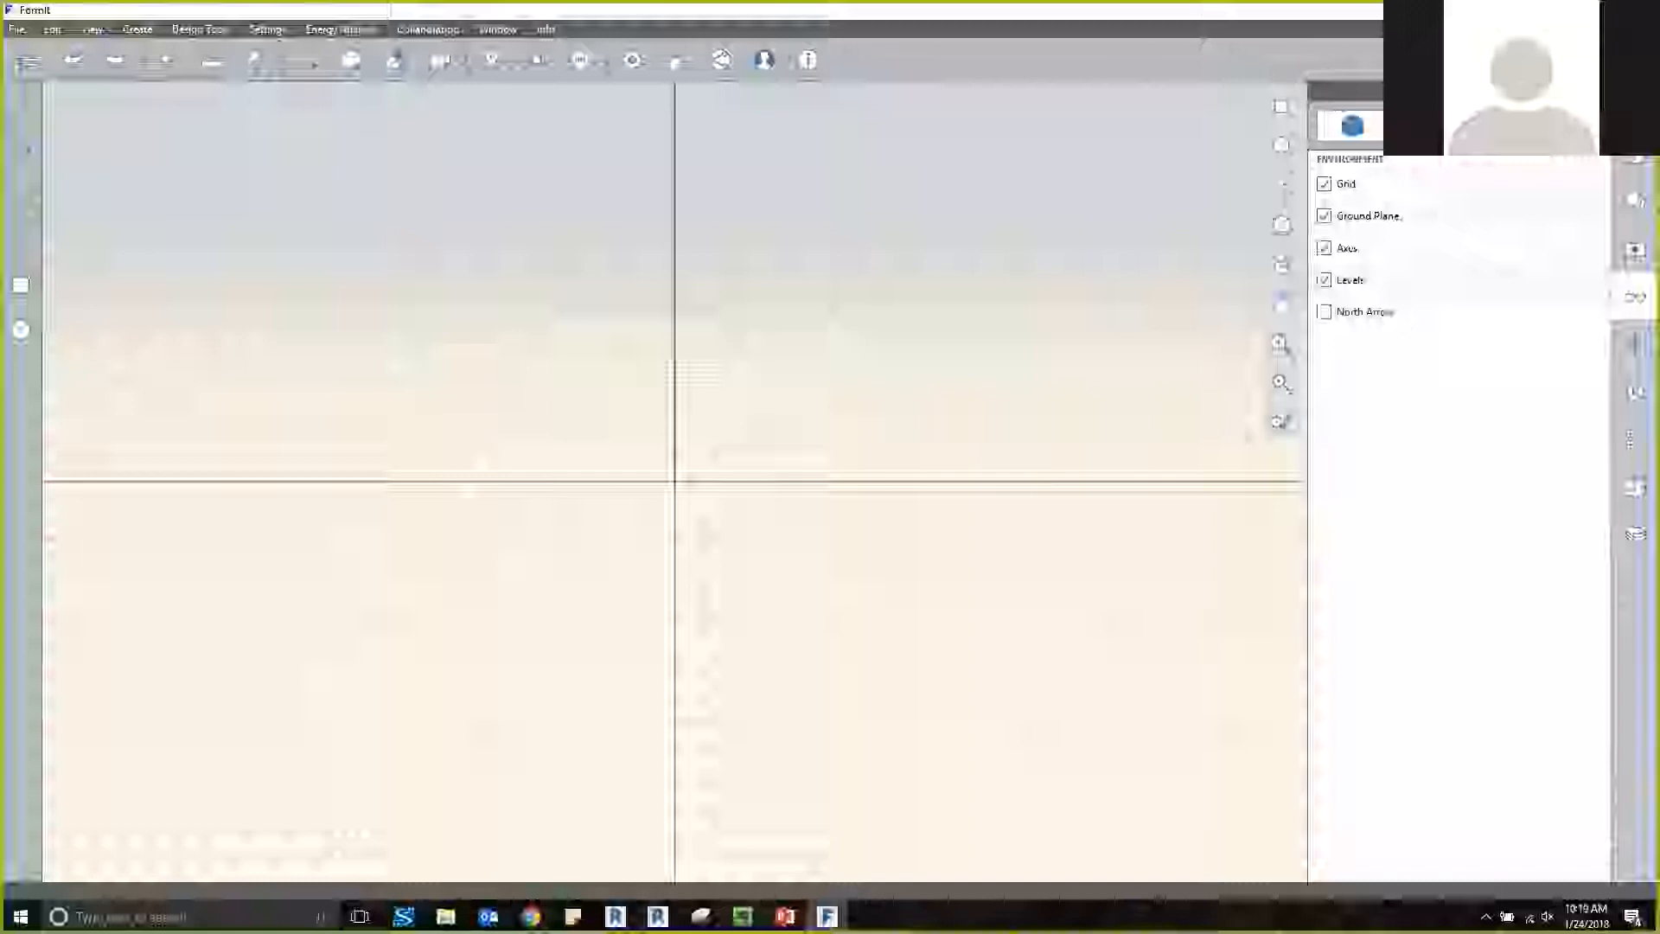
left_click(1568, 126)
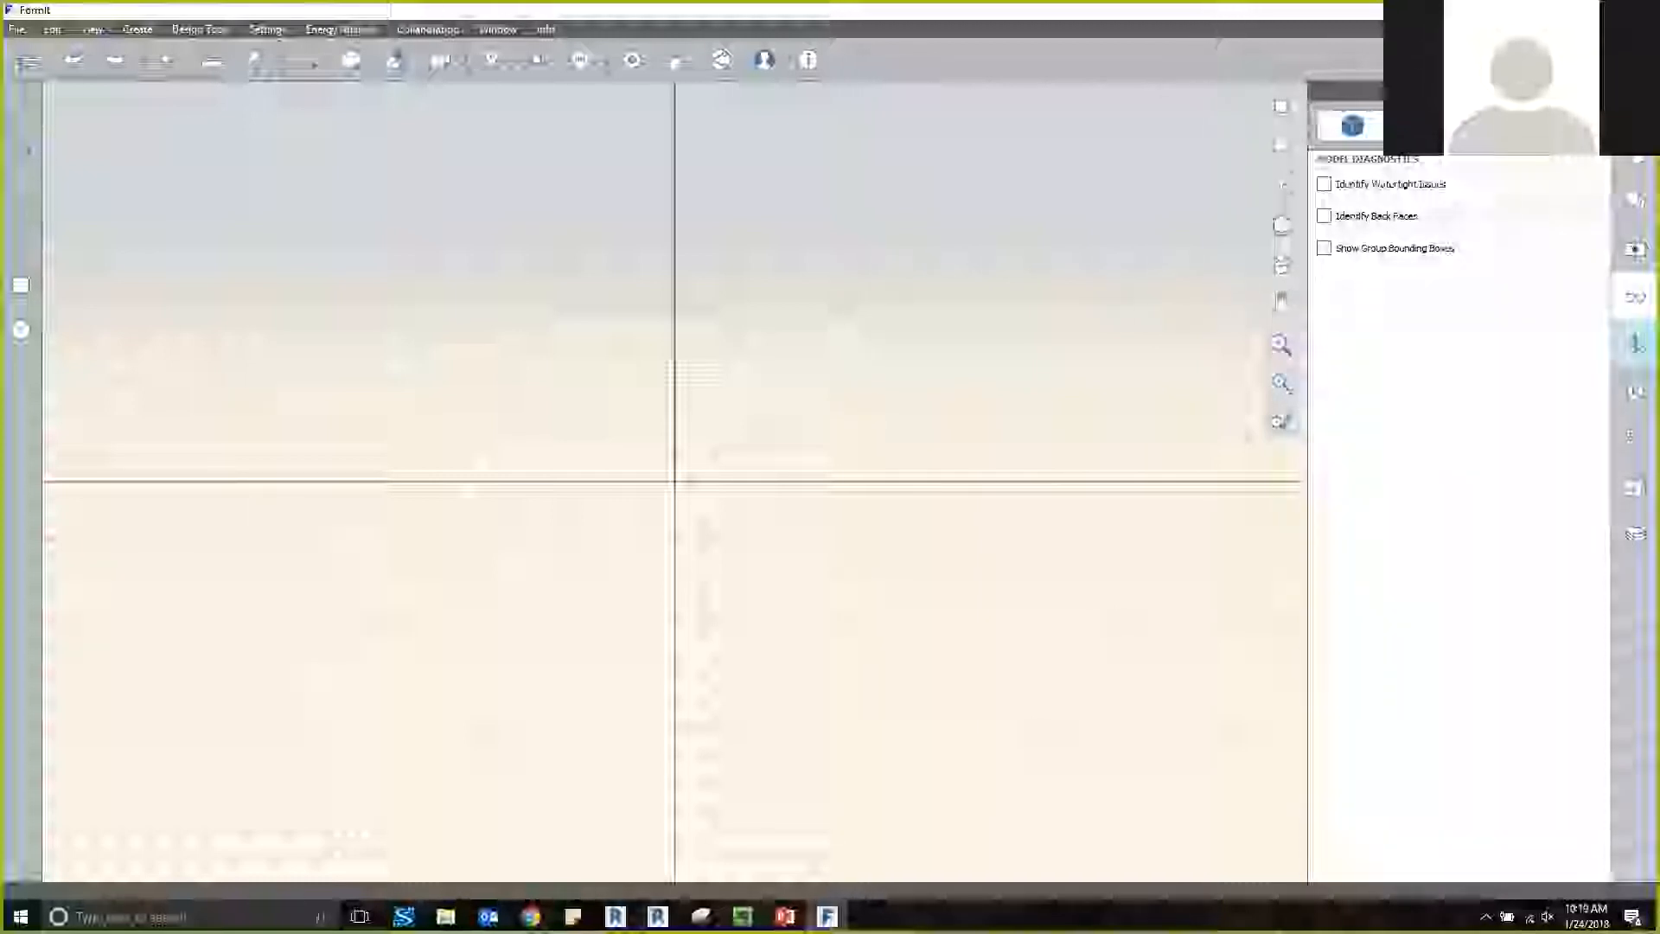
Examine the groups tree, the Dynamo samples, levels, the furniture content library and the undo history of the main sketch.
left_click(1635, 344)
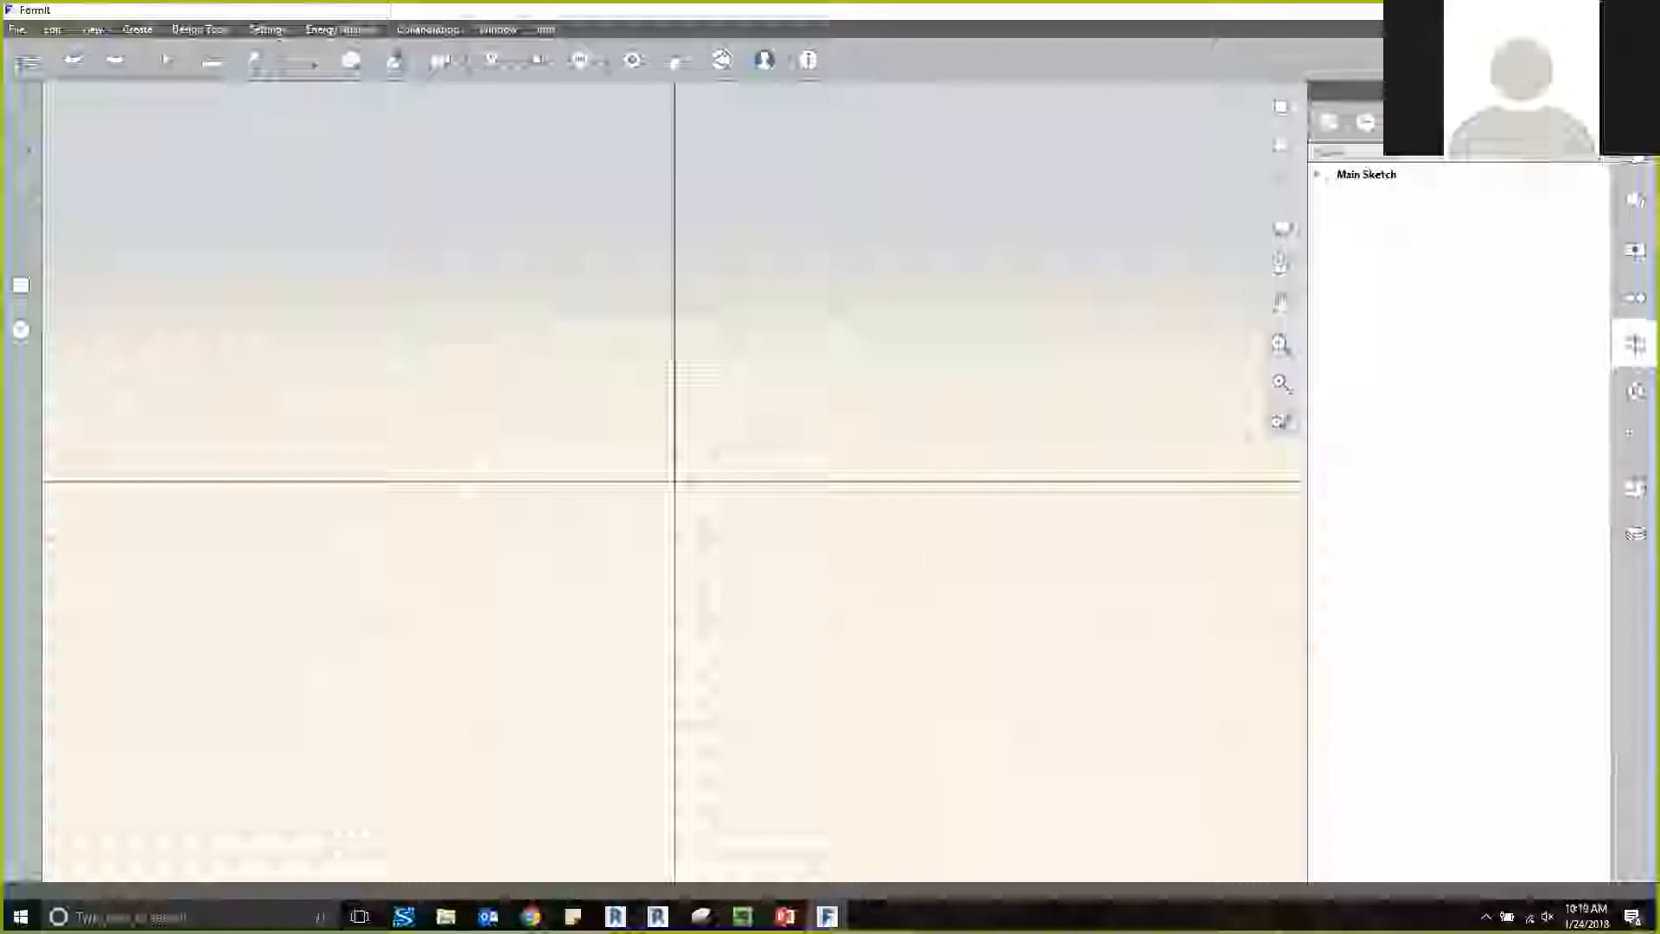
left_click(1635, 391)
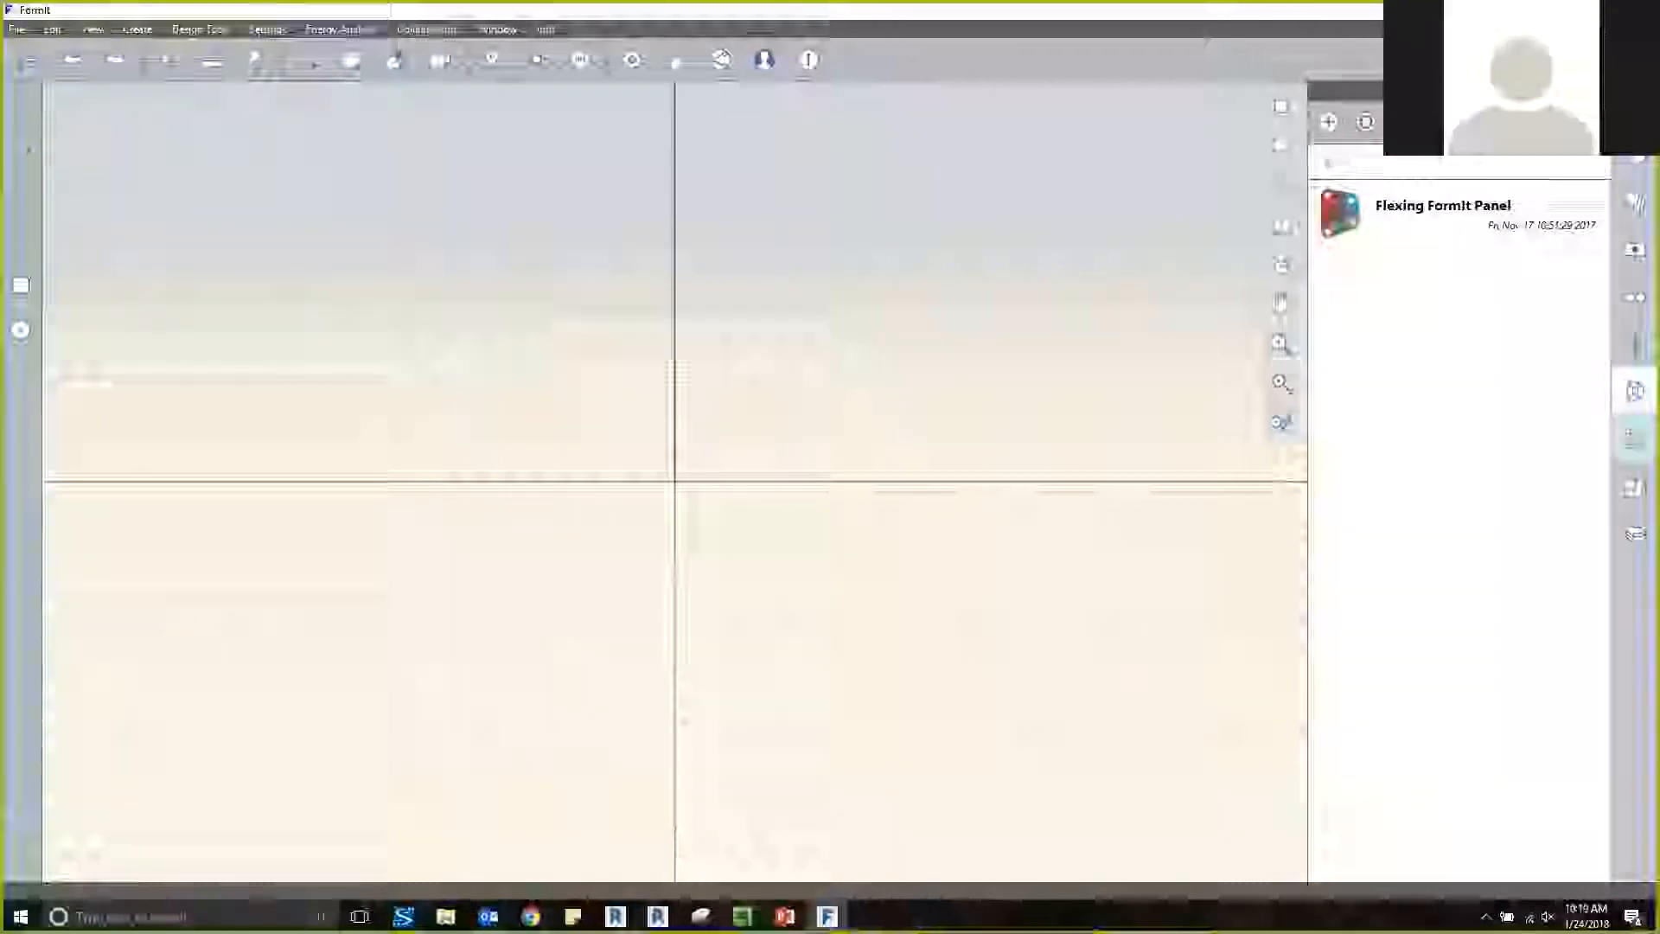
left_click(1635, 436)
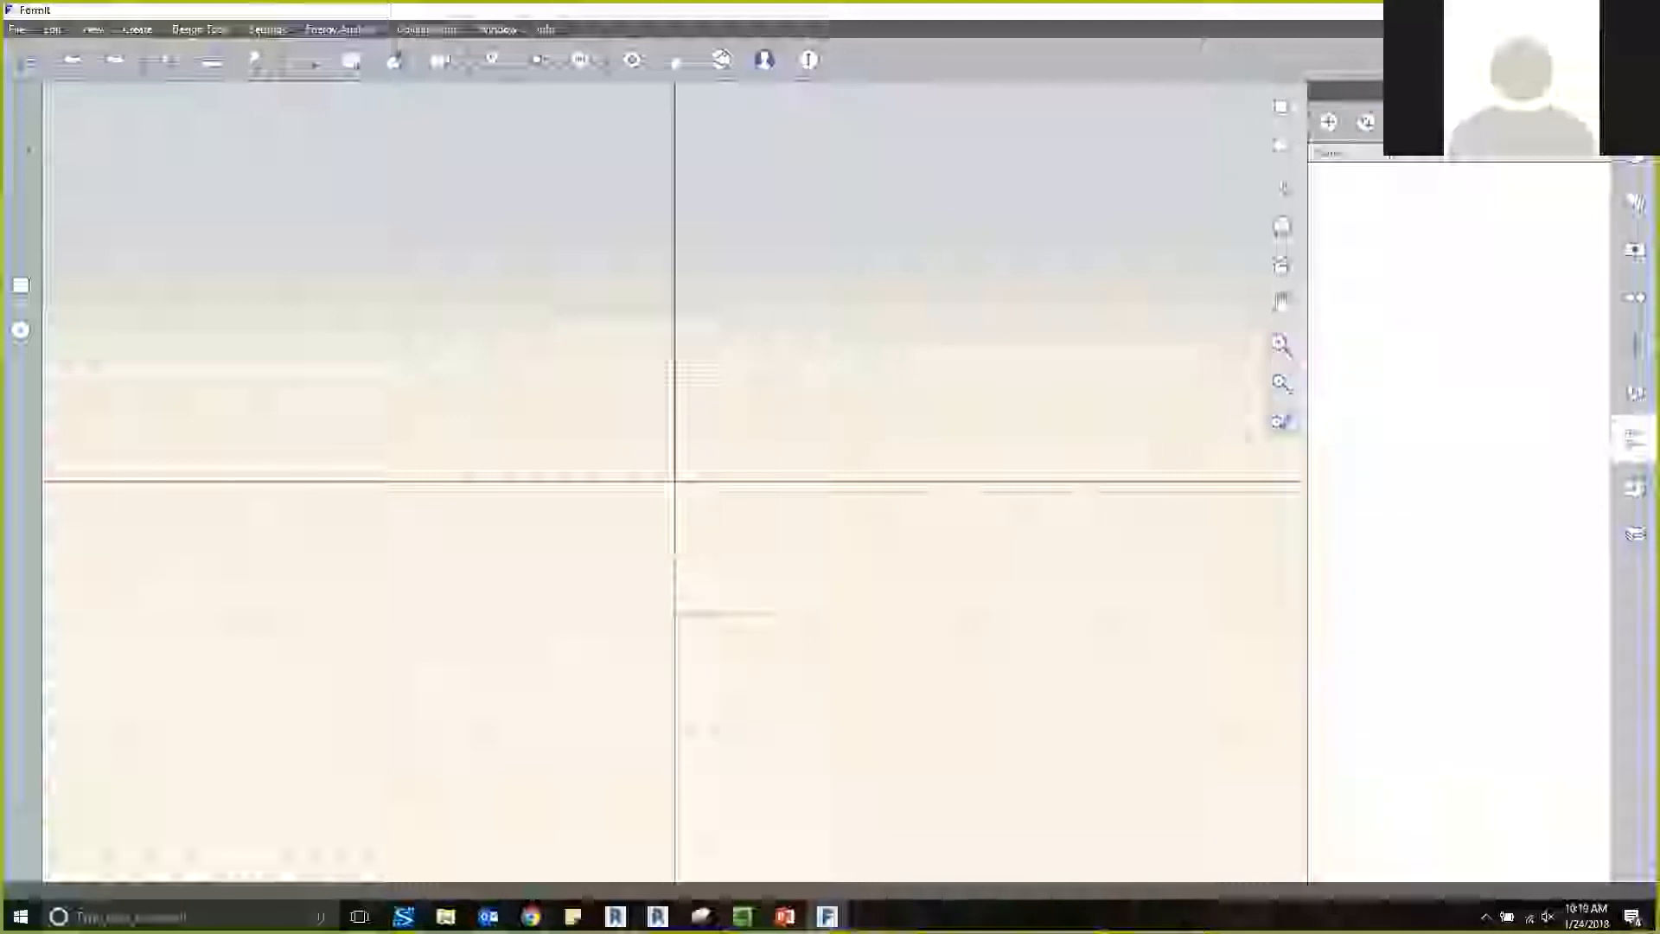
left_click(1635, 487)
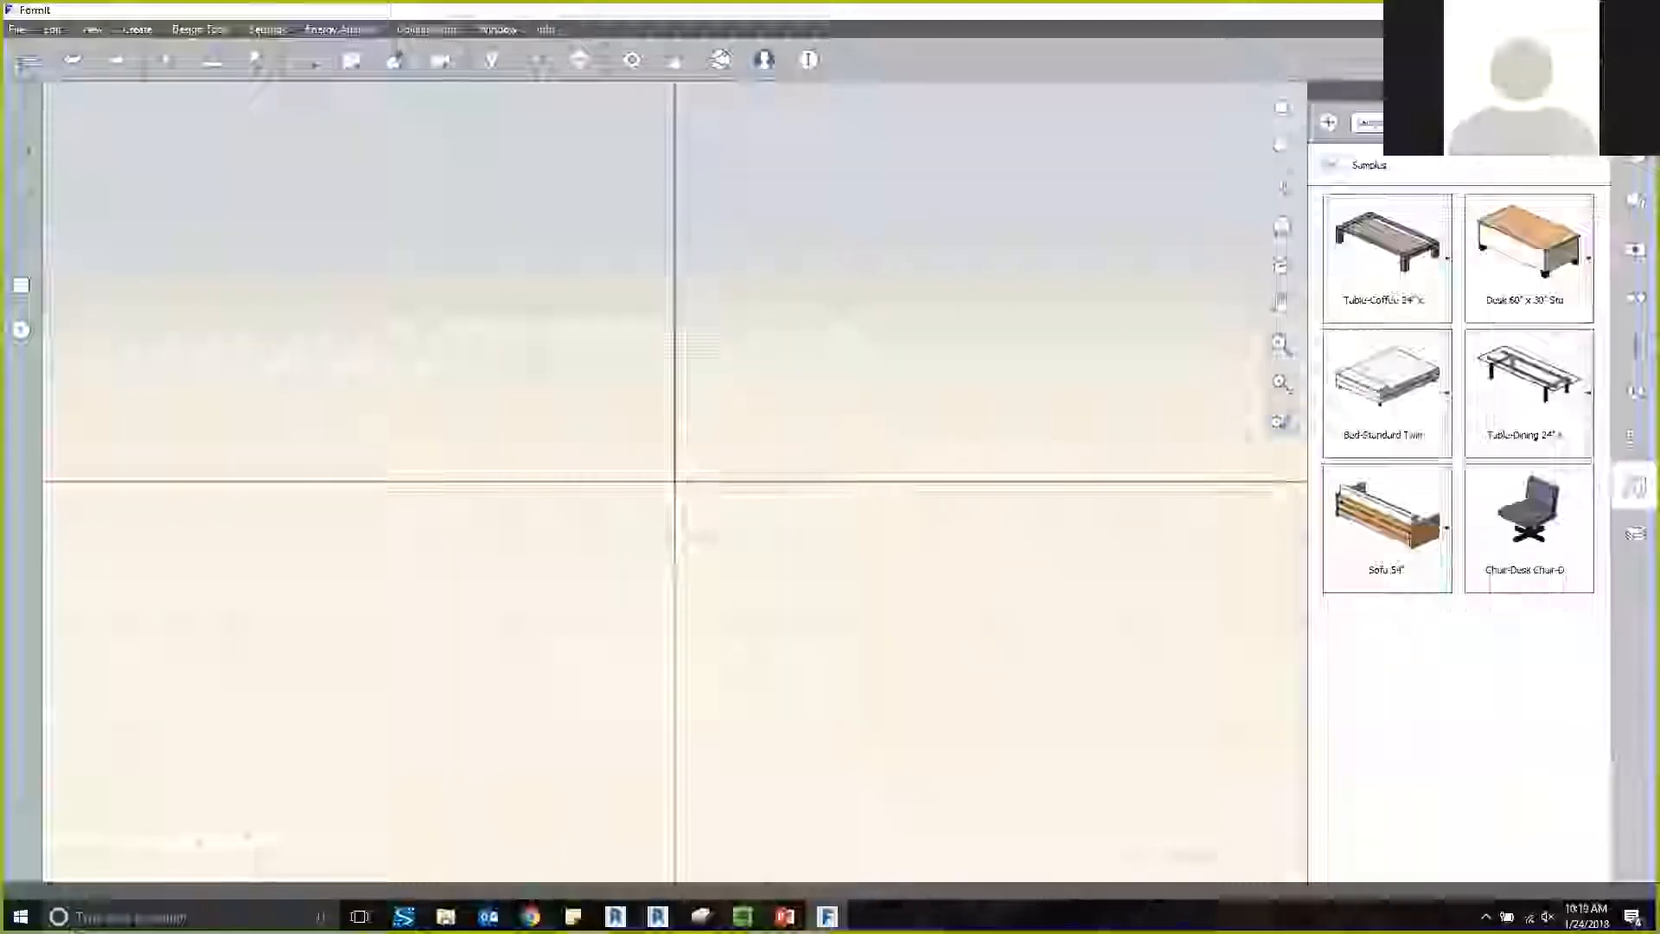
left_click(1635, 534)
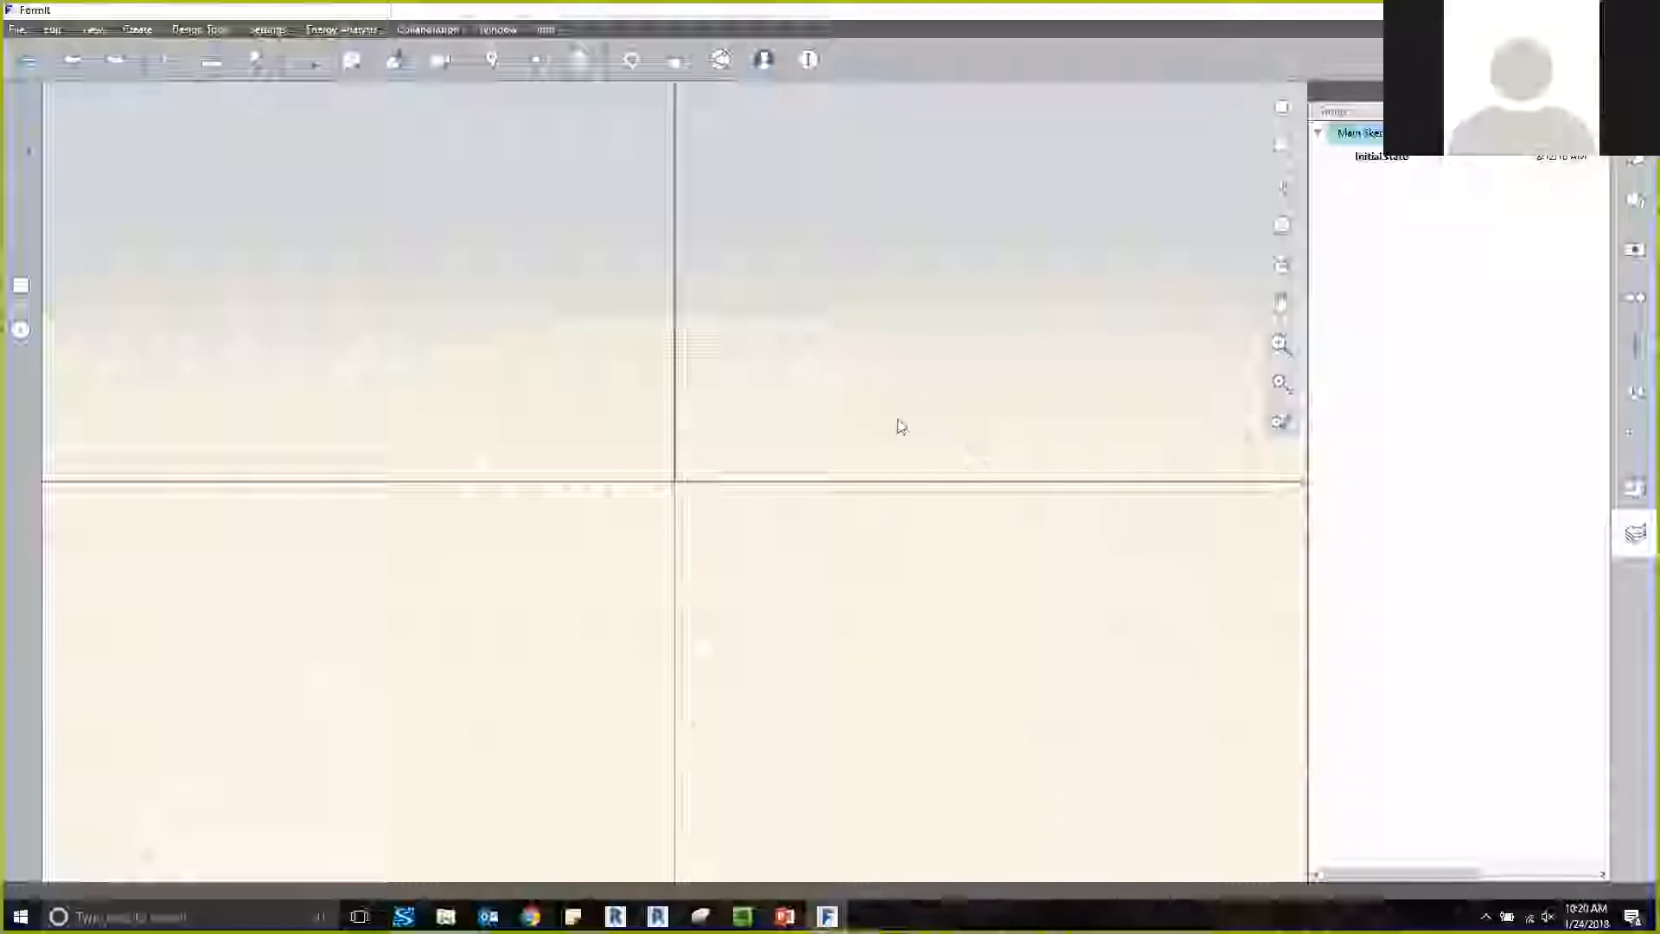
View the empty sketch's axes from several angles and check which tools the context wheel offers.
middle_click_drag(873, 441, 741, 452)
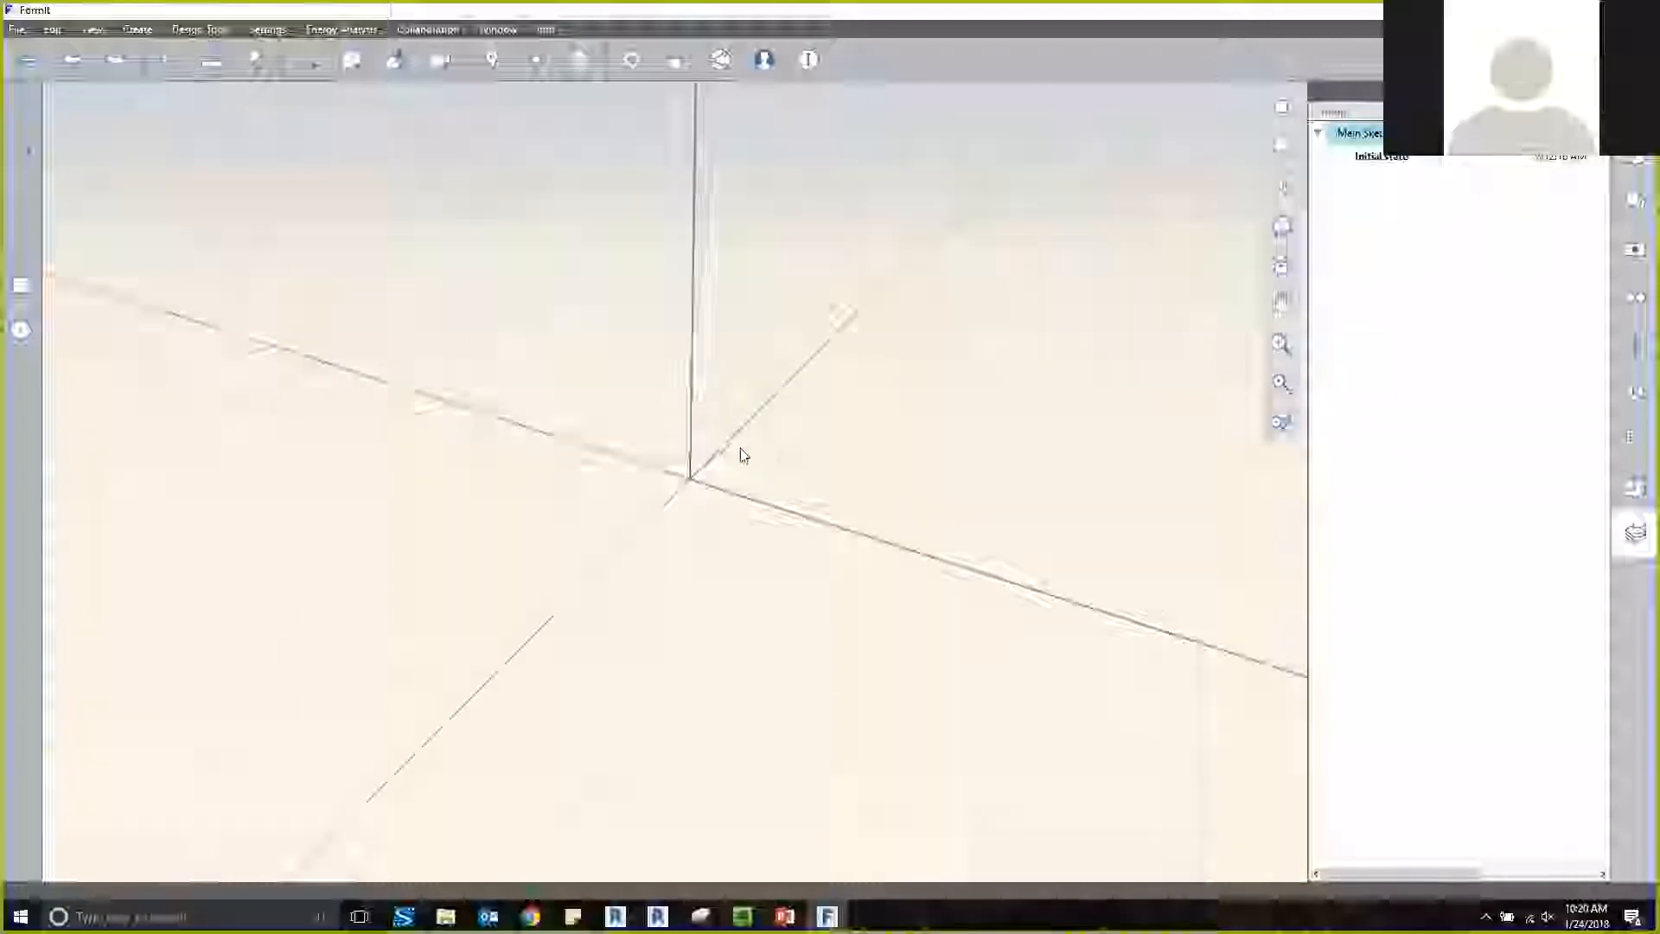
left_click_drag(473, 324, 400, 256)
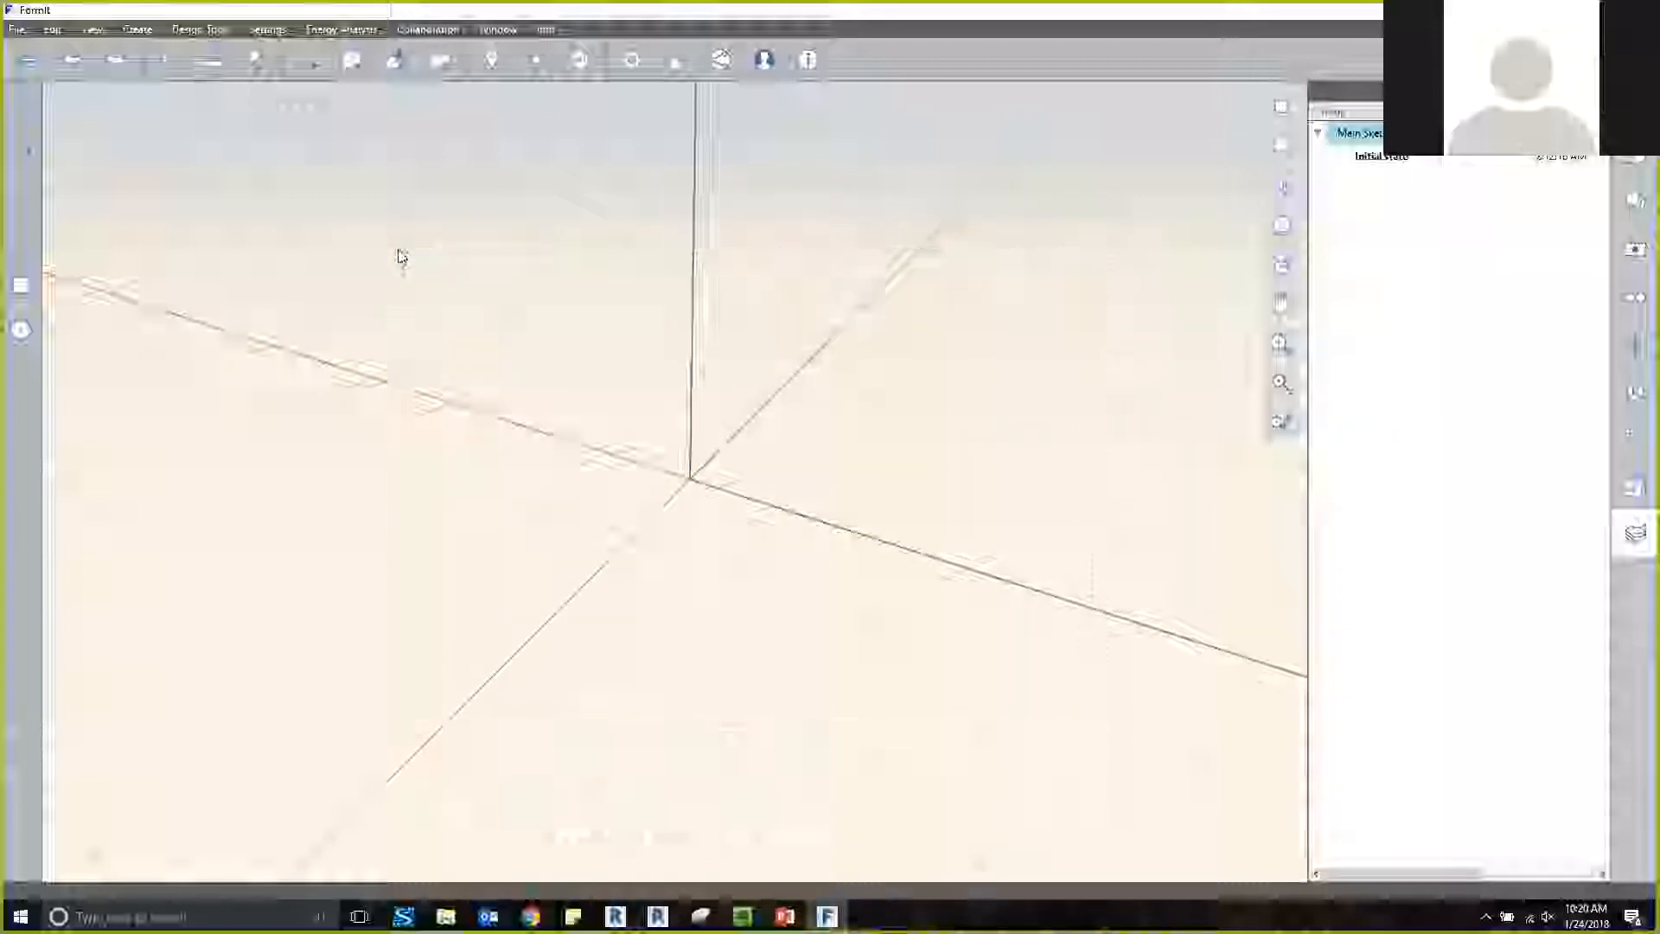
right_click(530, 281)
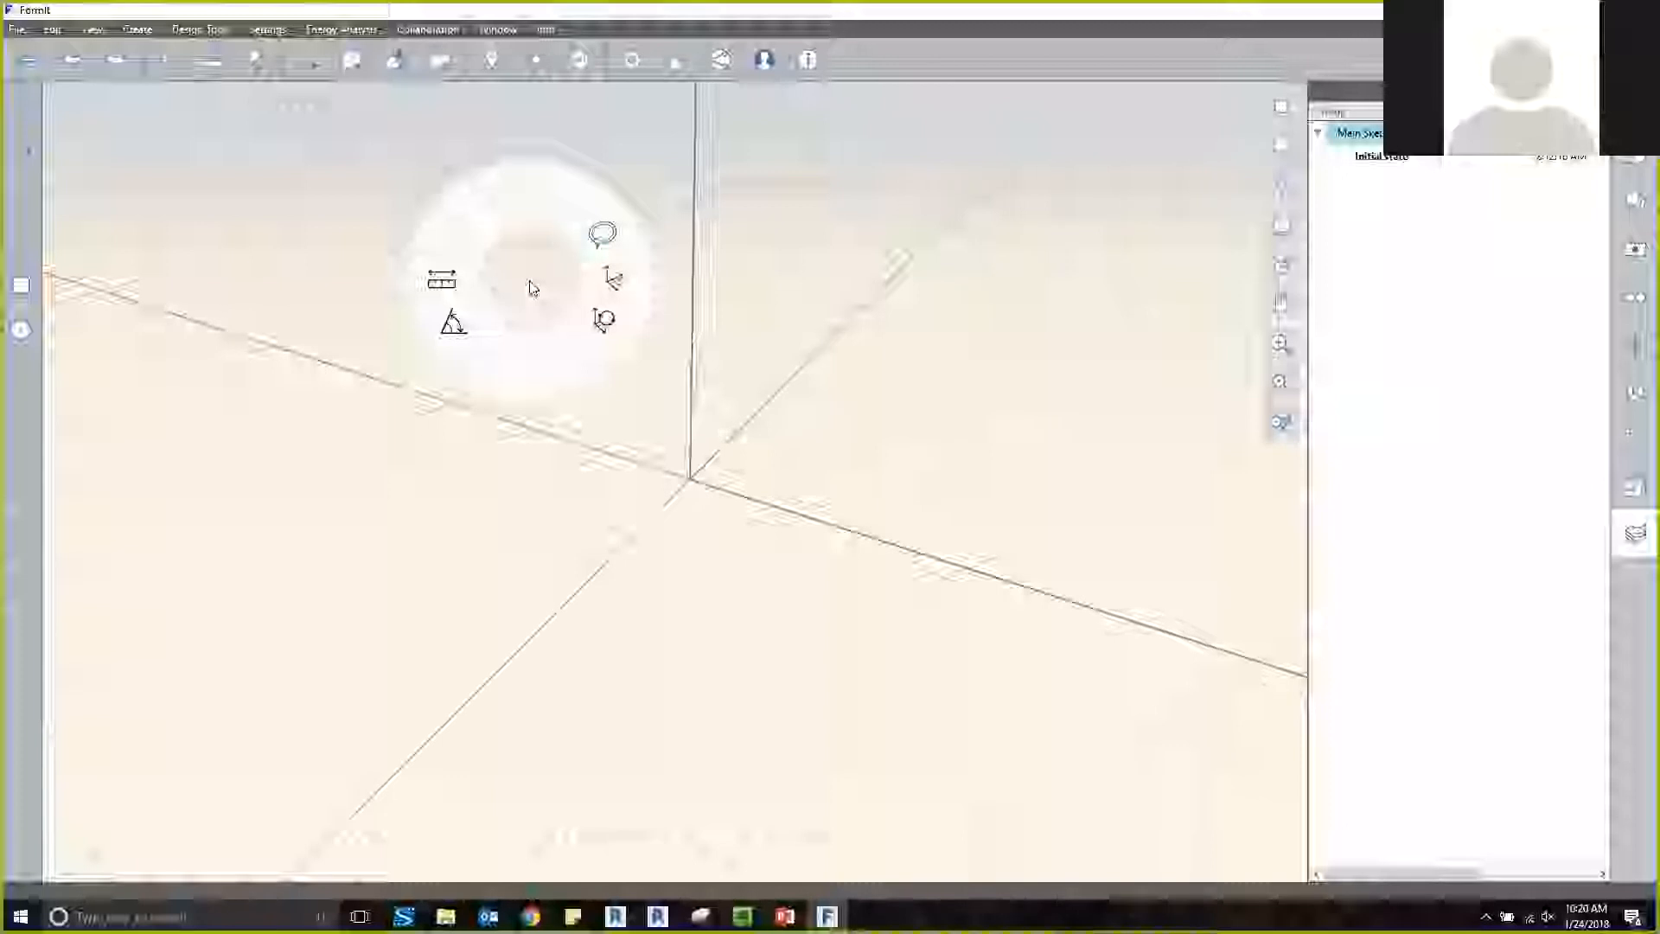
left_click(750, 264)
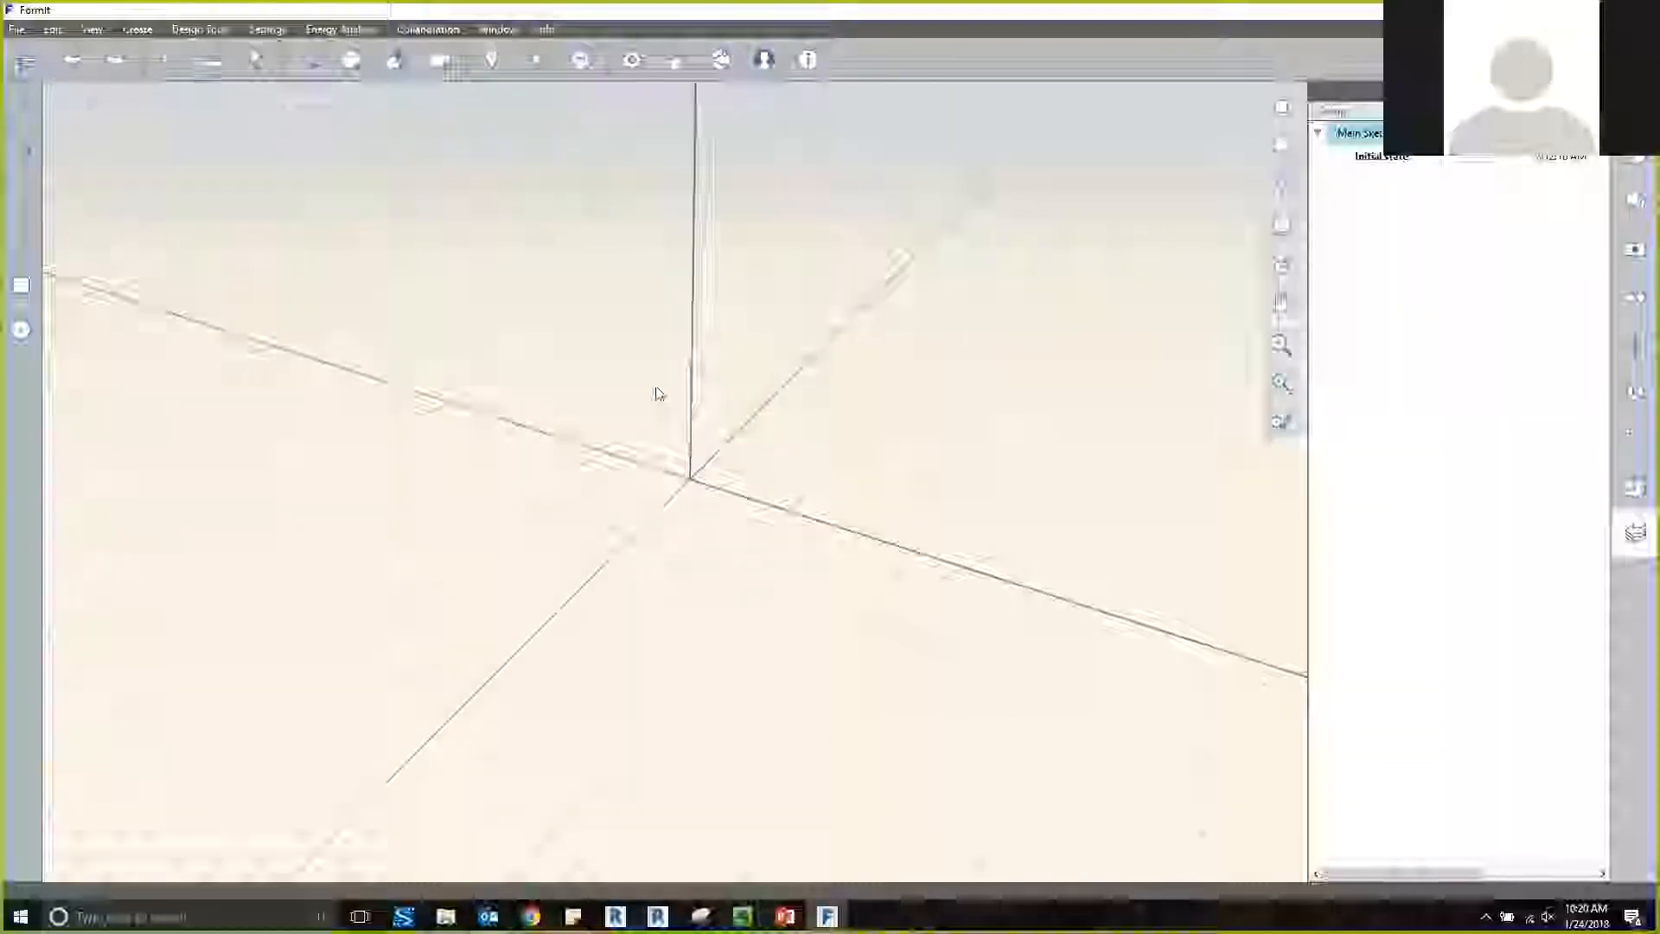
middle_click_drag(603, 450, 859, 478)
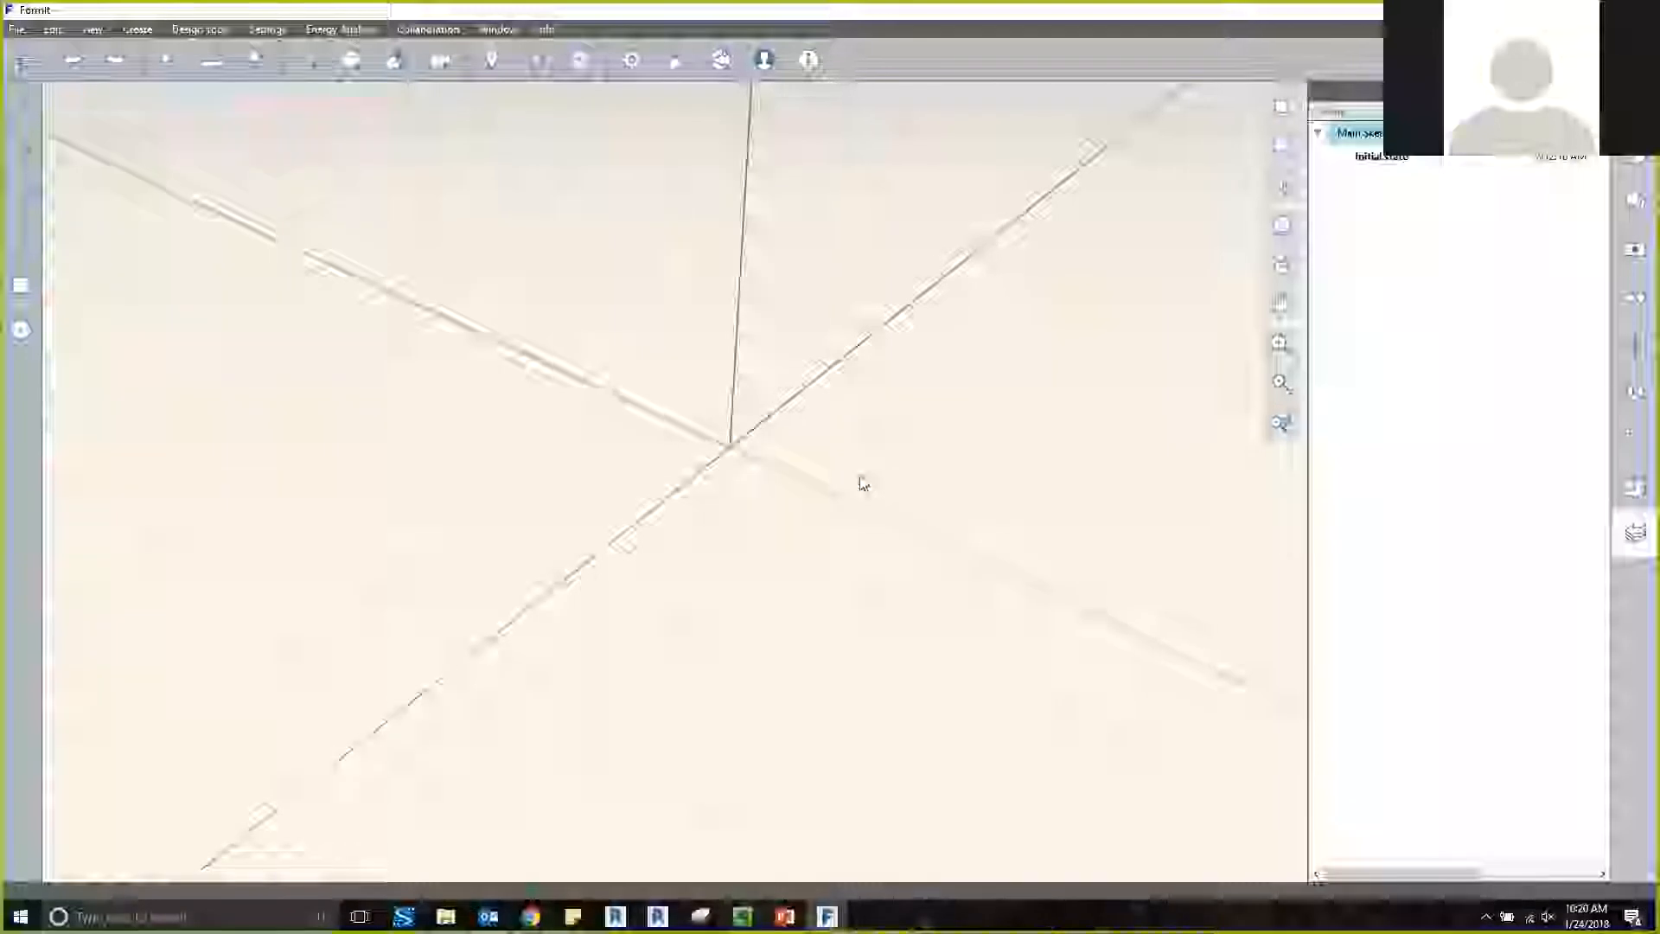
scroll(887, 473, "up", 3)
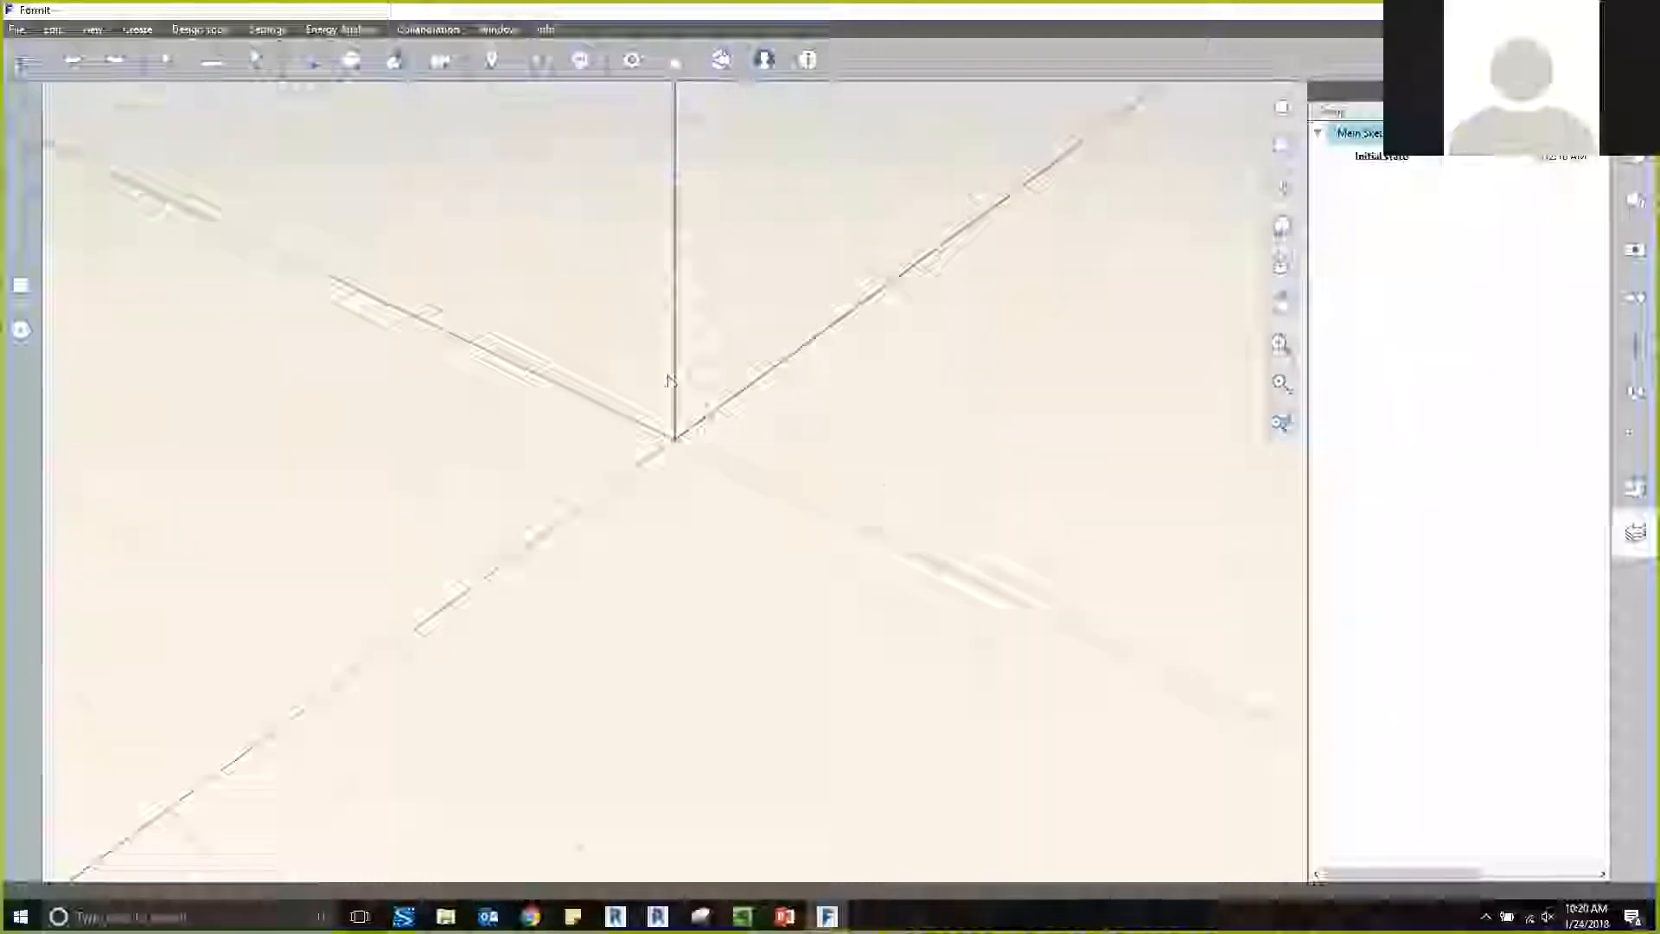
Draw a line with an exact dimension value along the ground axis, starting near the origin.
mouse_move(316, 66)
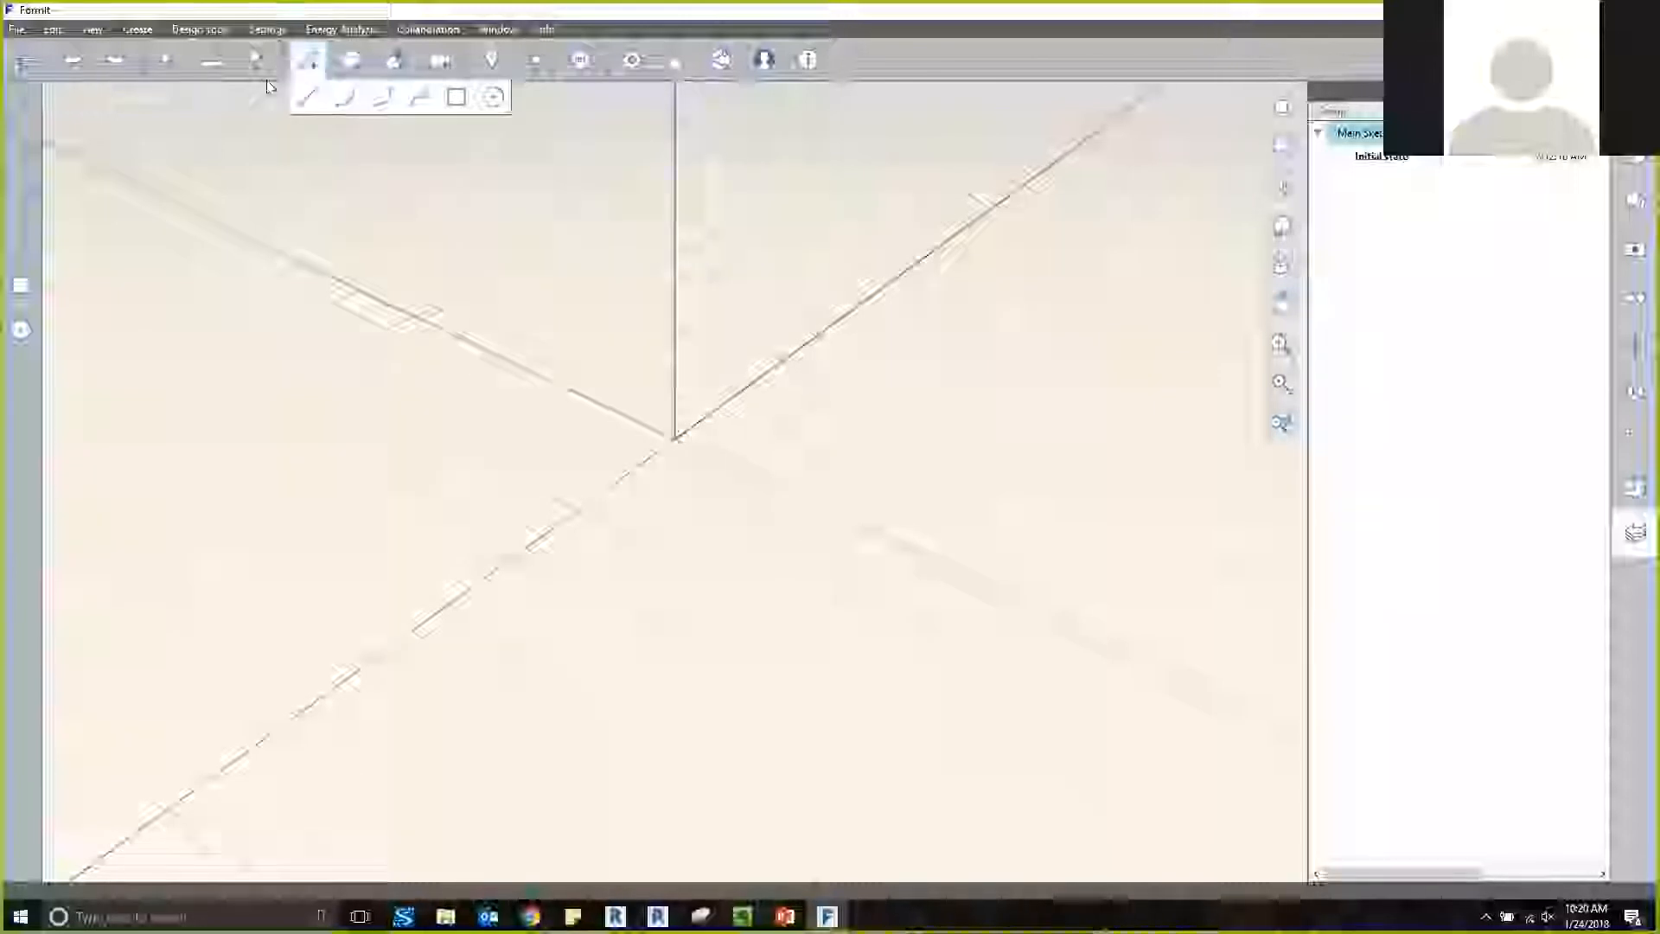
left_click(309, 96)
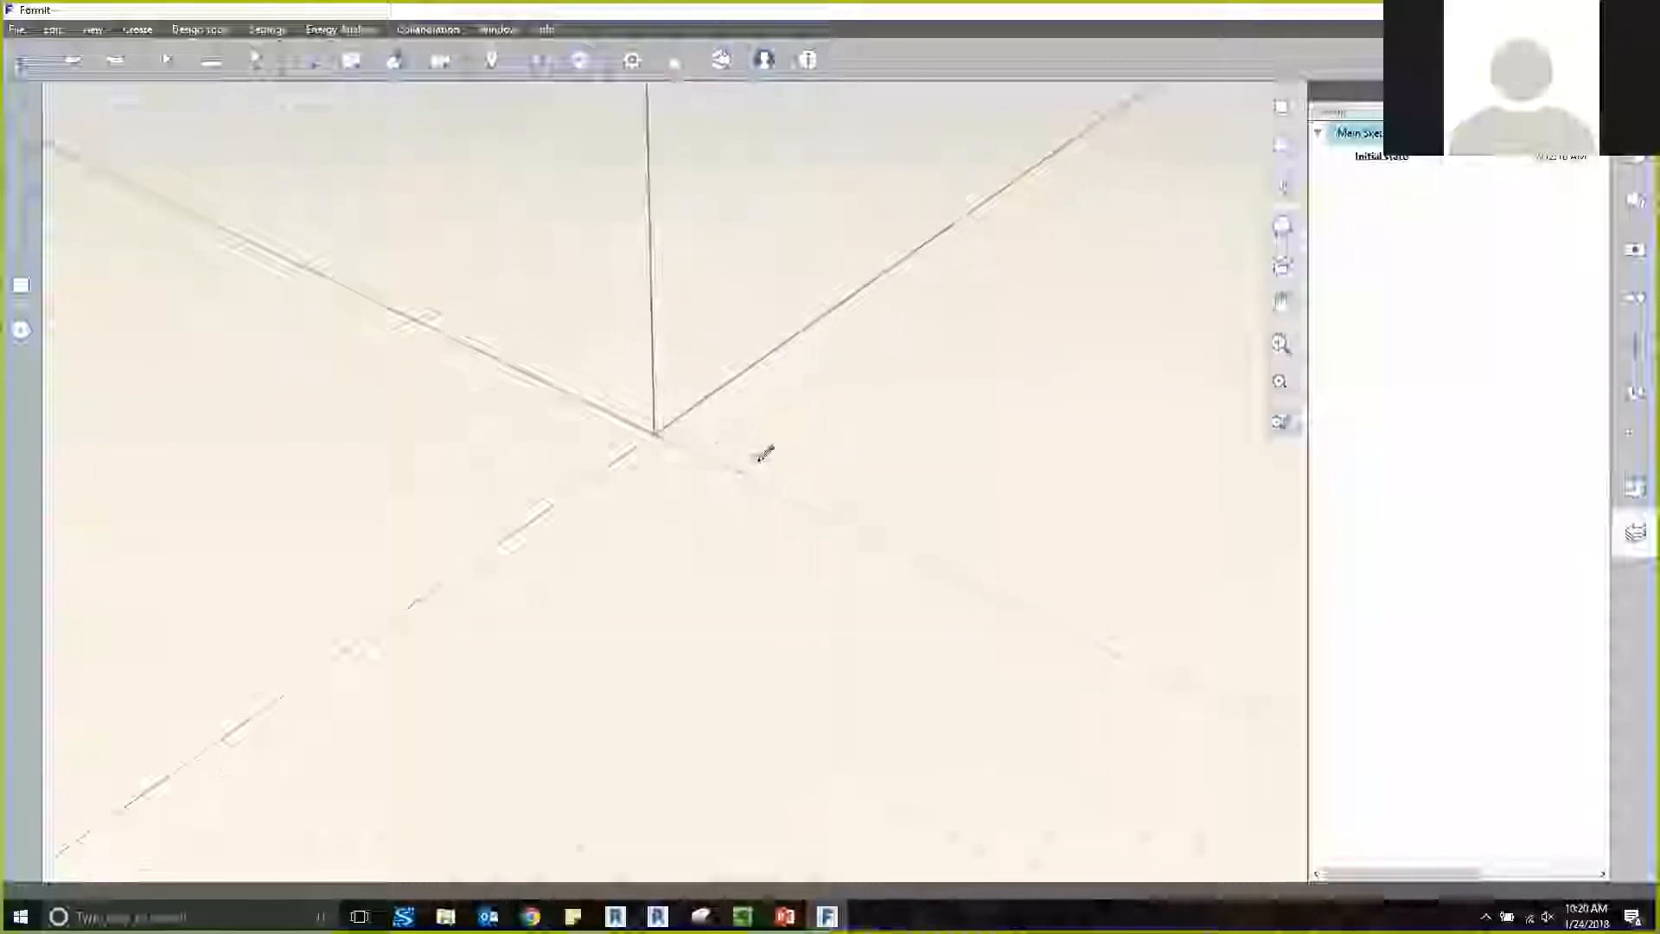
left_click(725, 467)
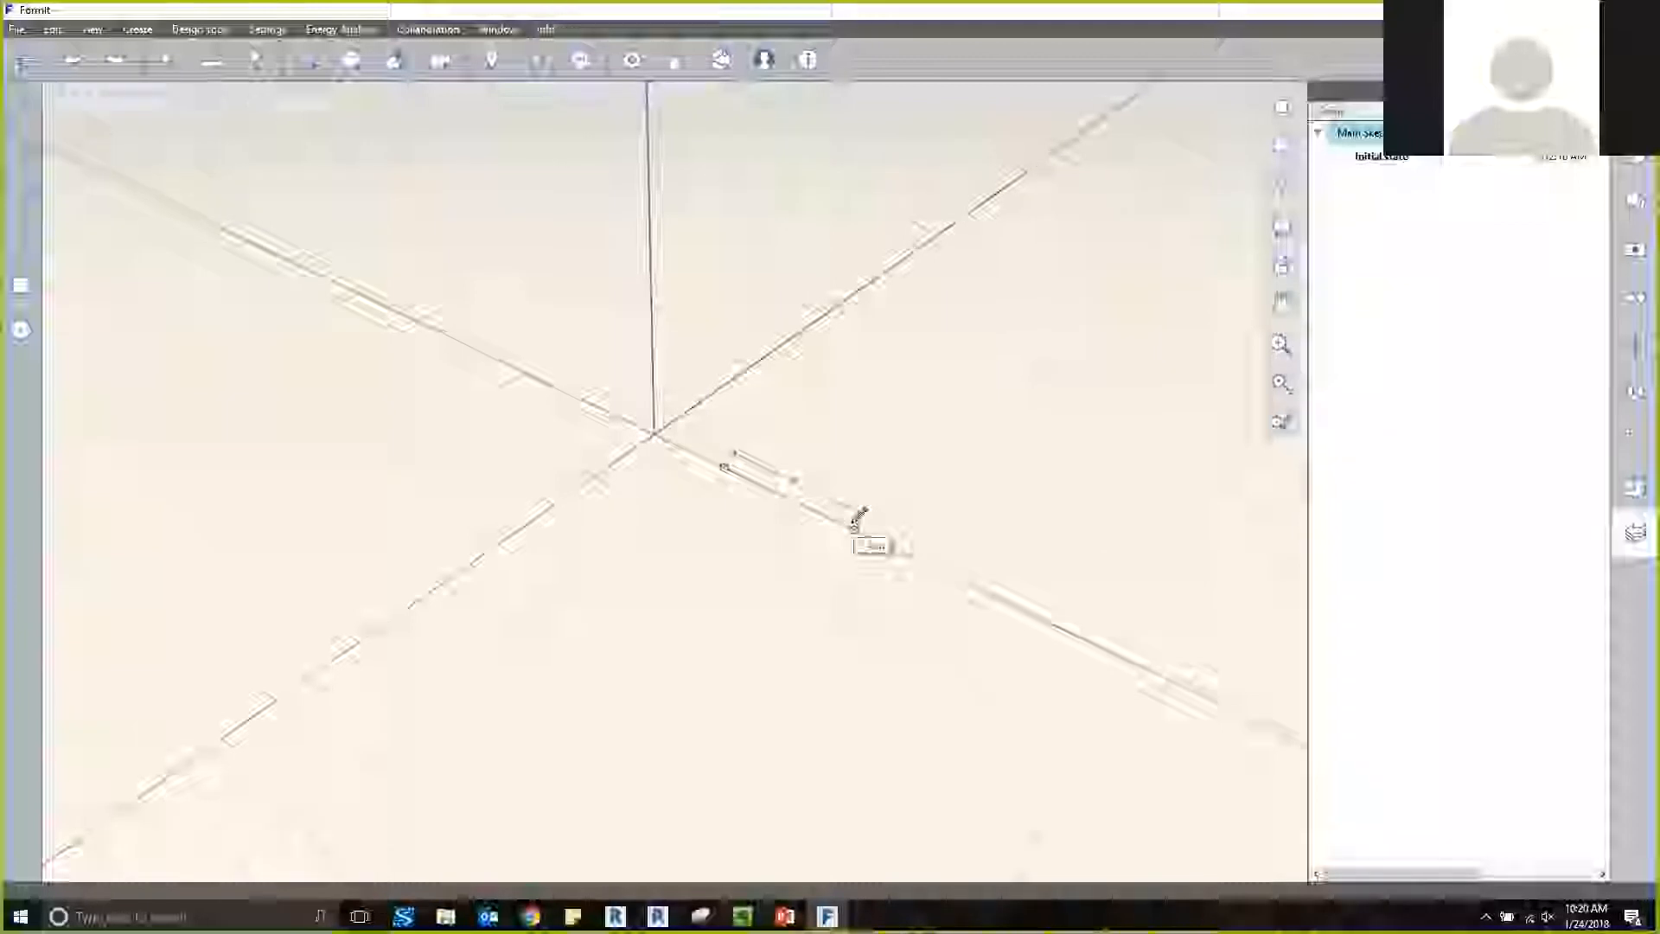
type("1")
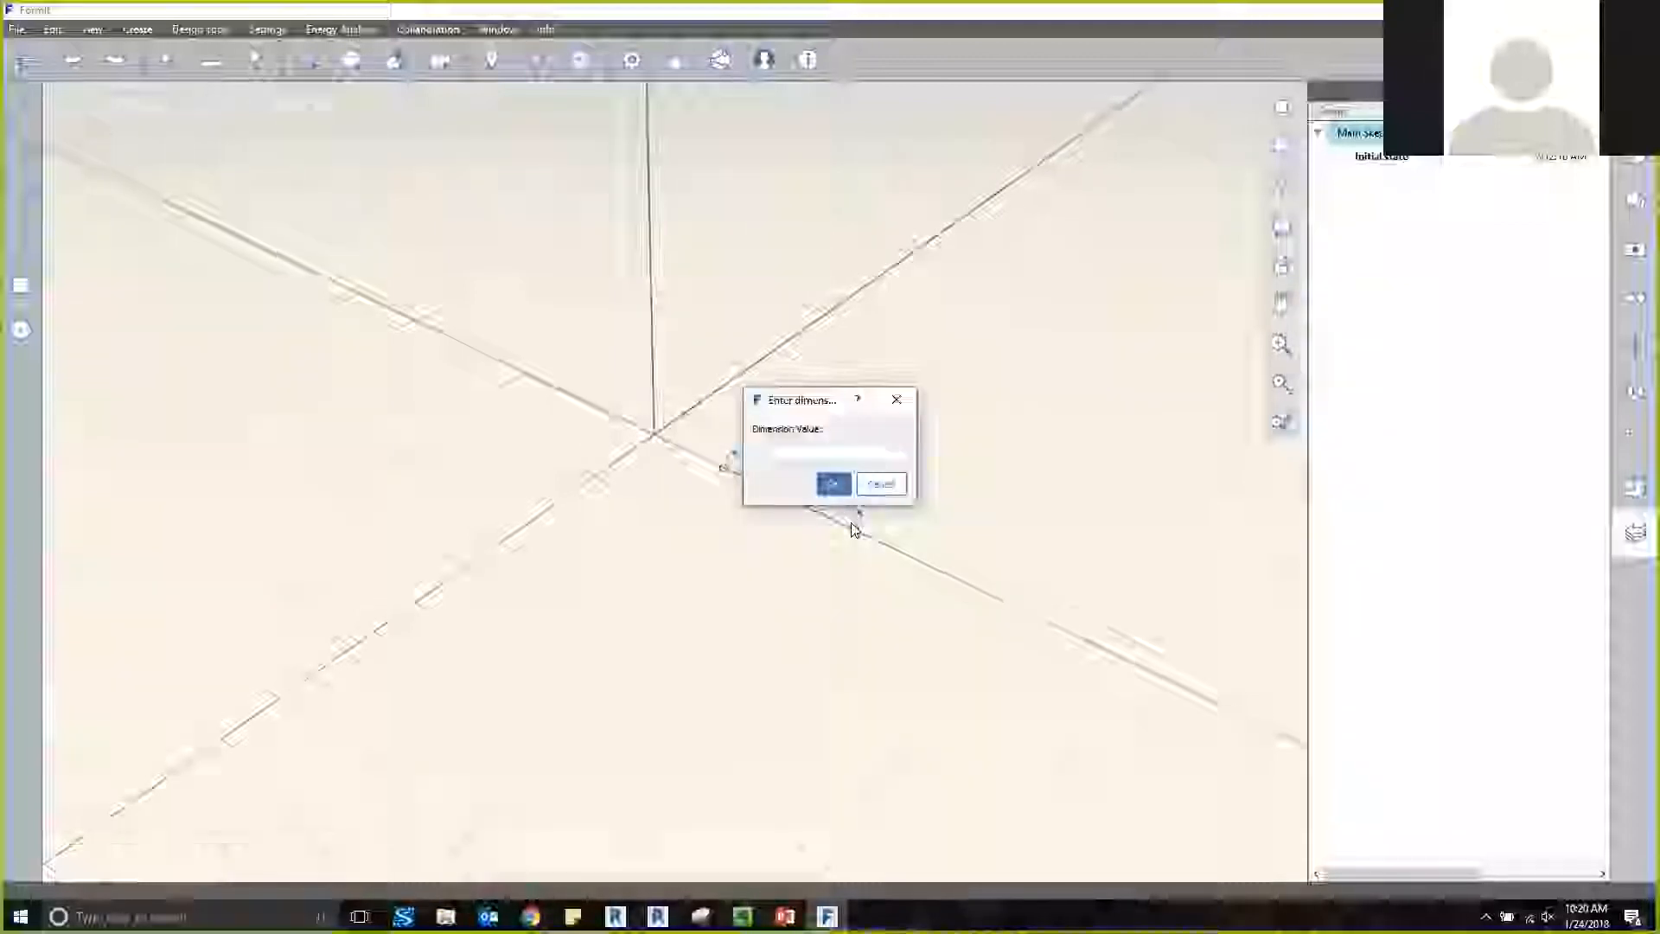
key("Return")
Draw a vertical line of length 8 from the base line's far end and close the outline into an upright four-sided face.
scroll(769, 458, "up", 5)
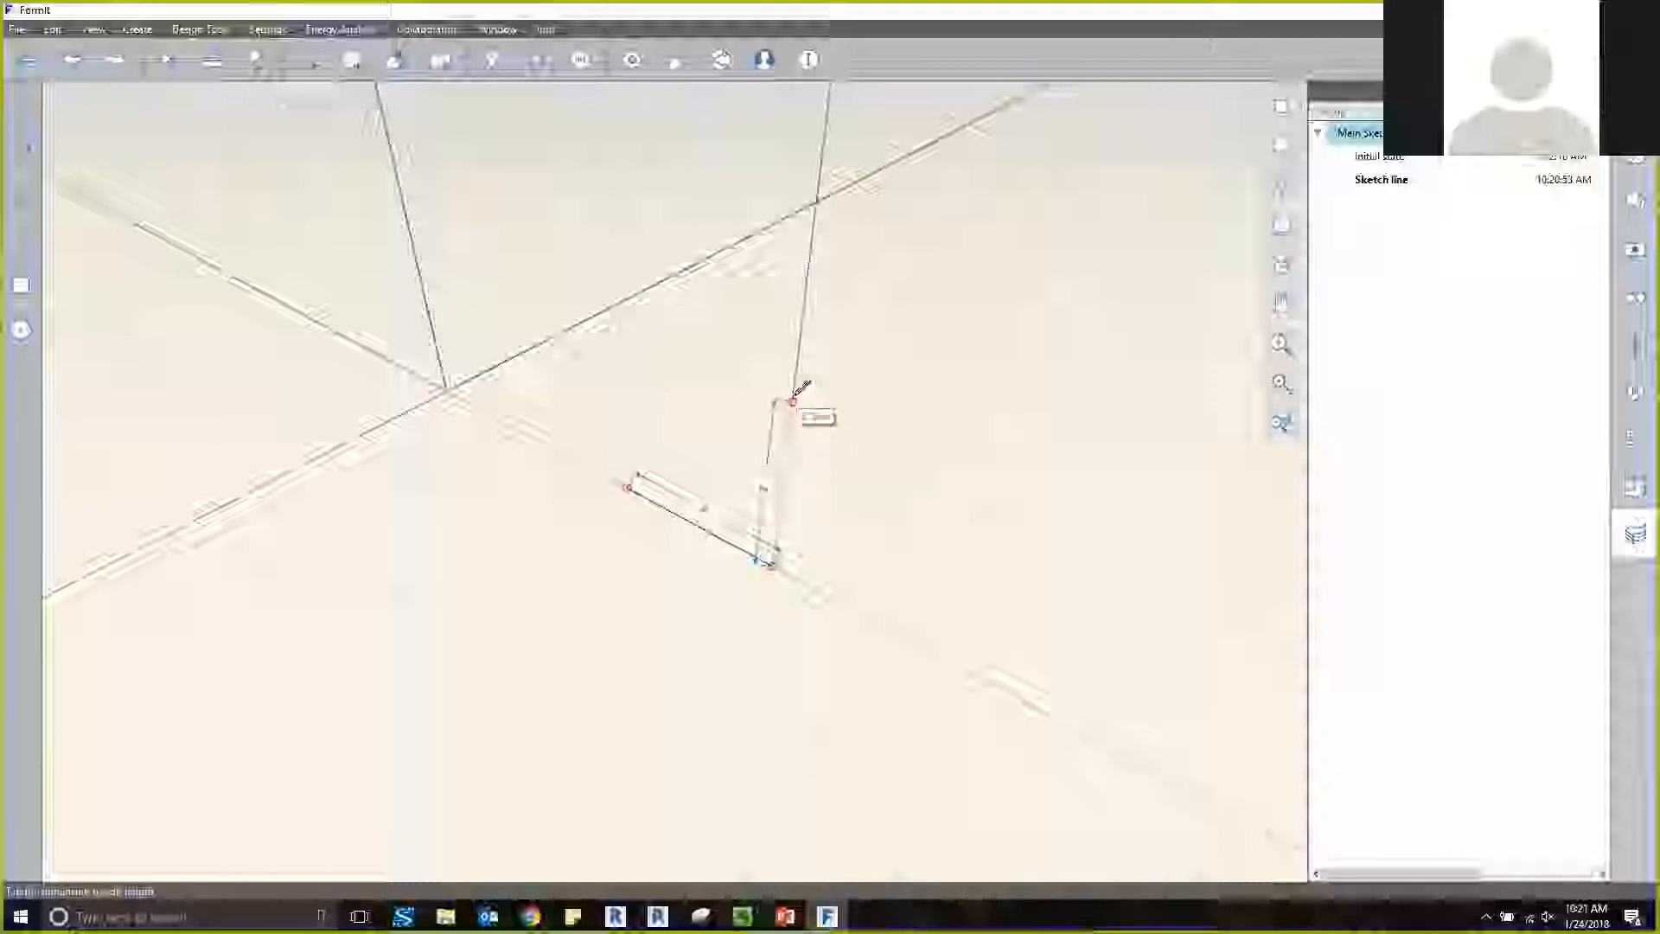
type("5")
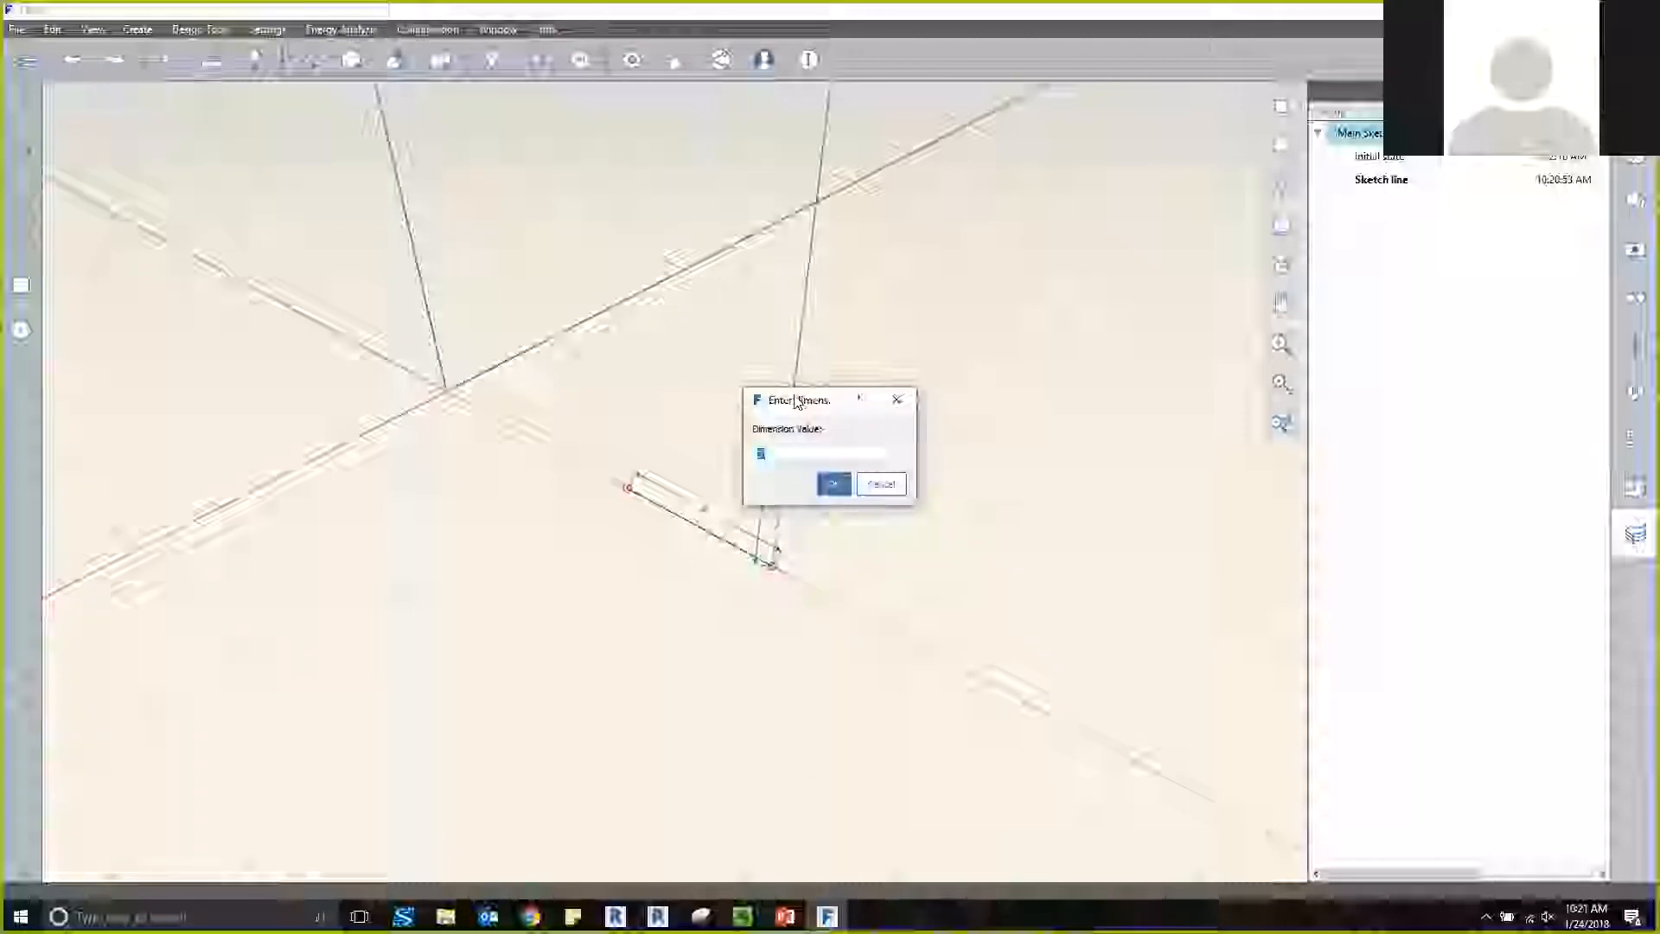
type("8")
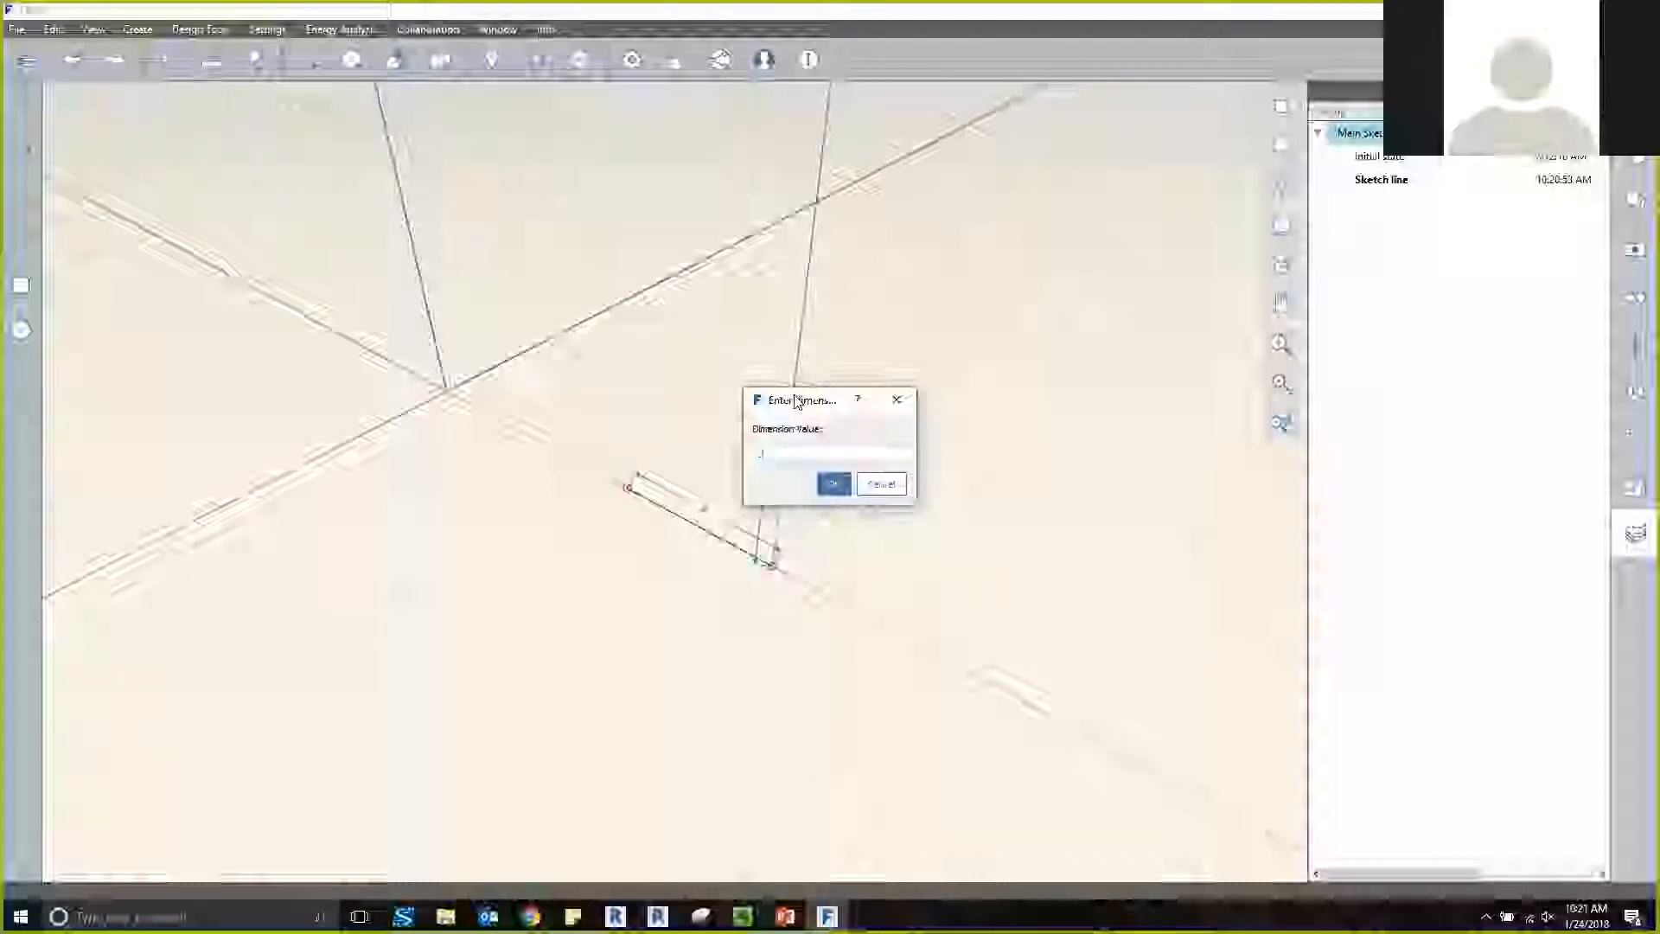
key("Return")
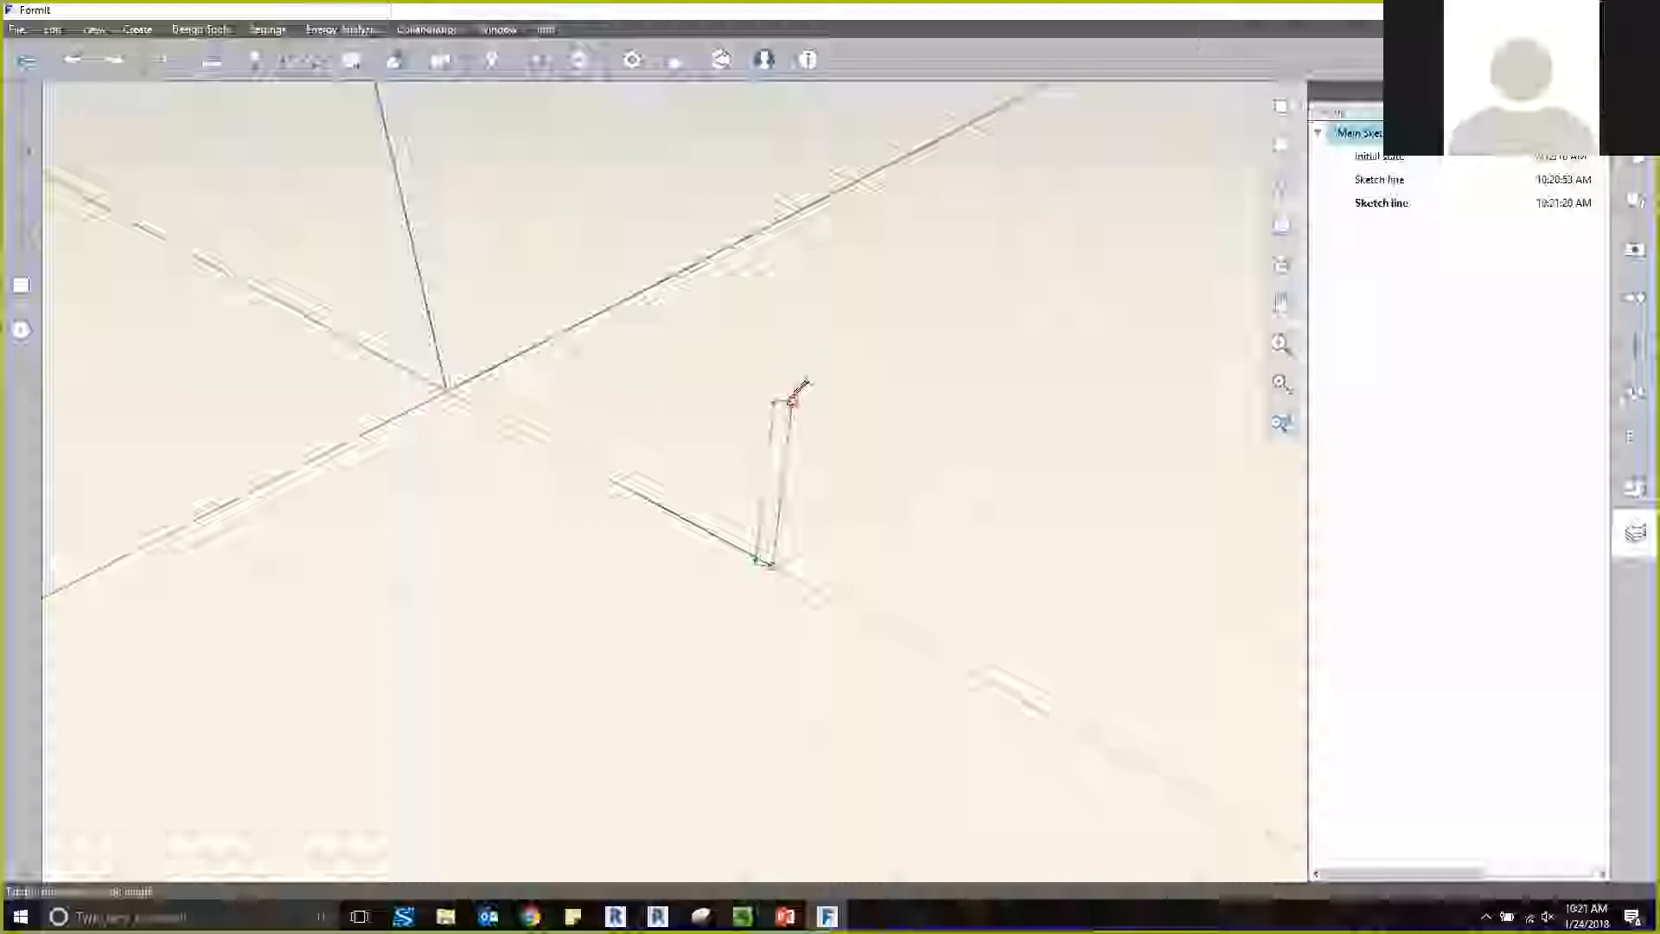
key("Tab")
key("Return")
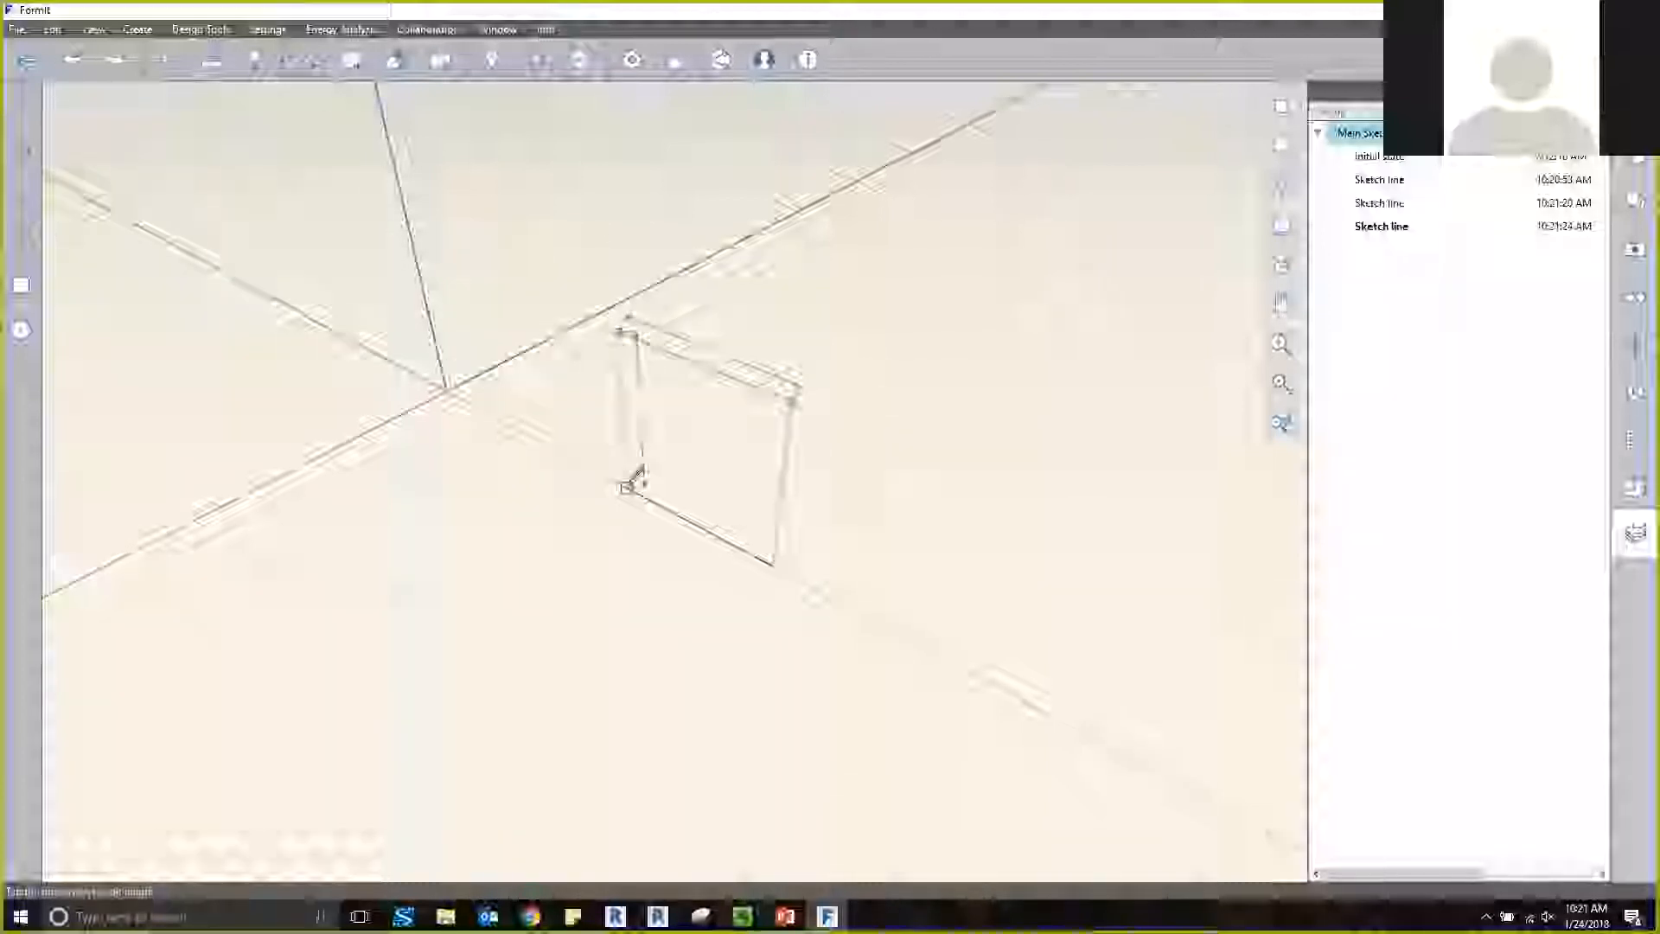
left_click(626, 486)
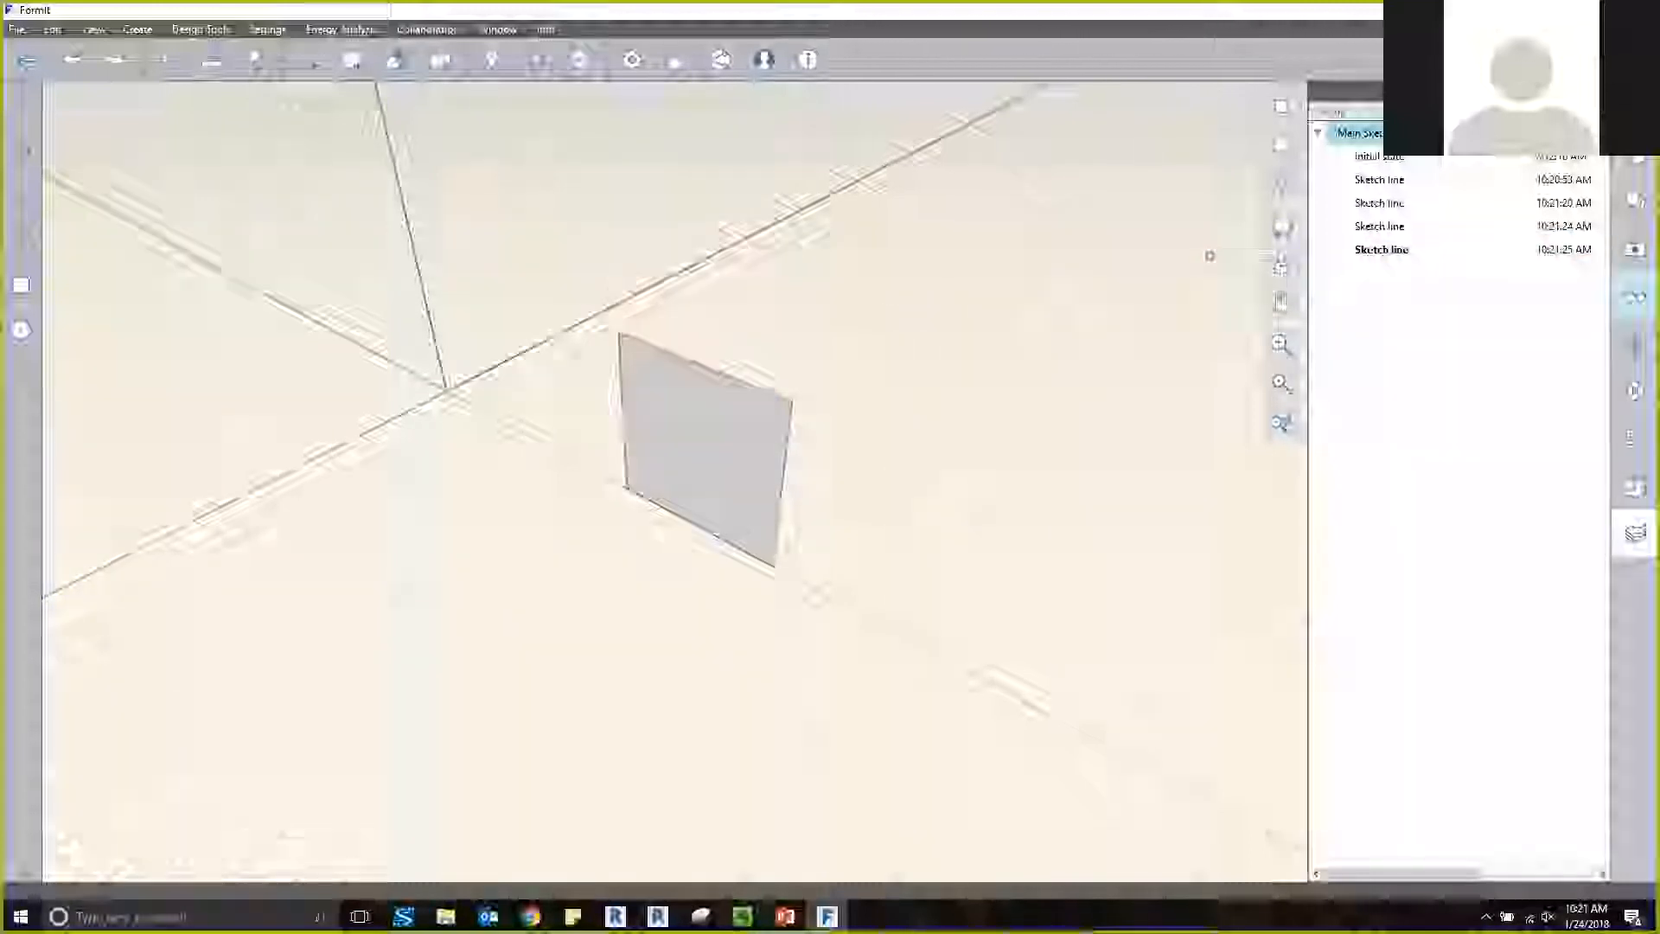
Turn on Identify Watertight Issues in the model diagnostics.
left_click(1635, 297)
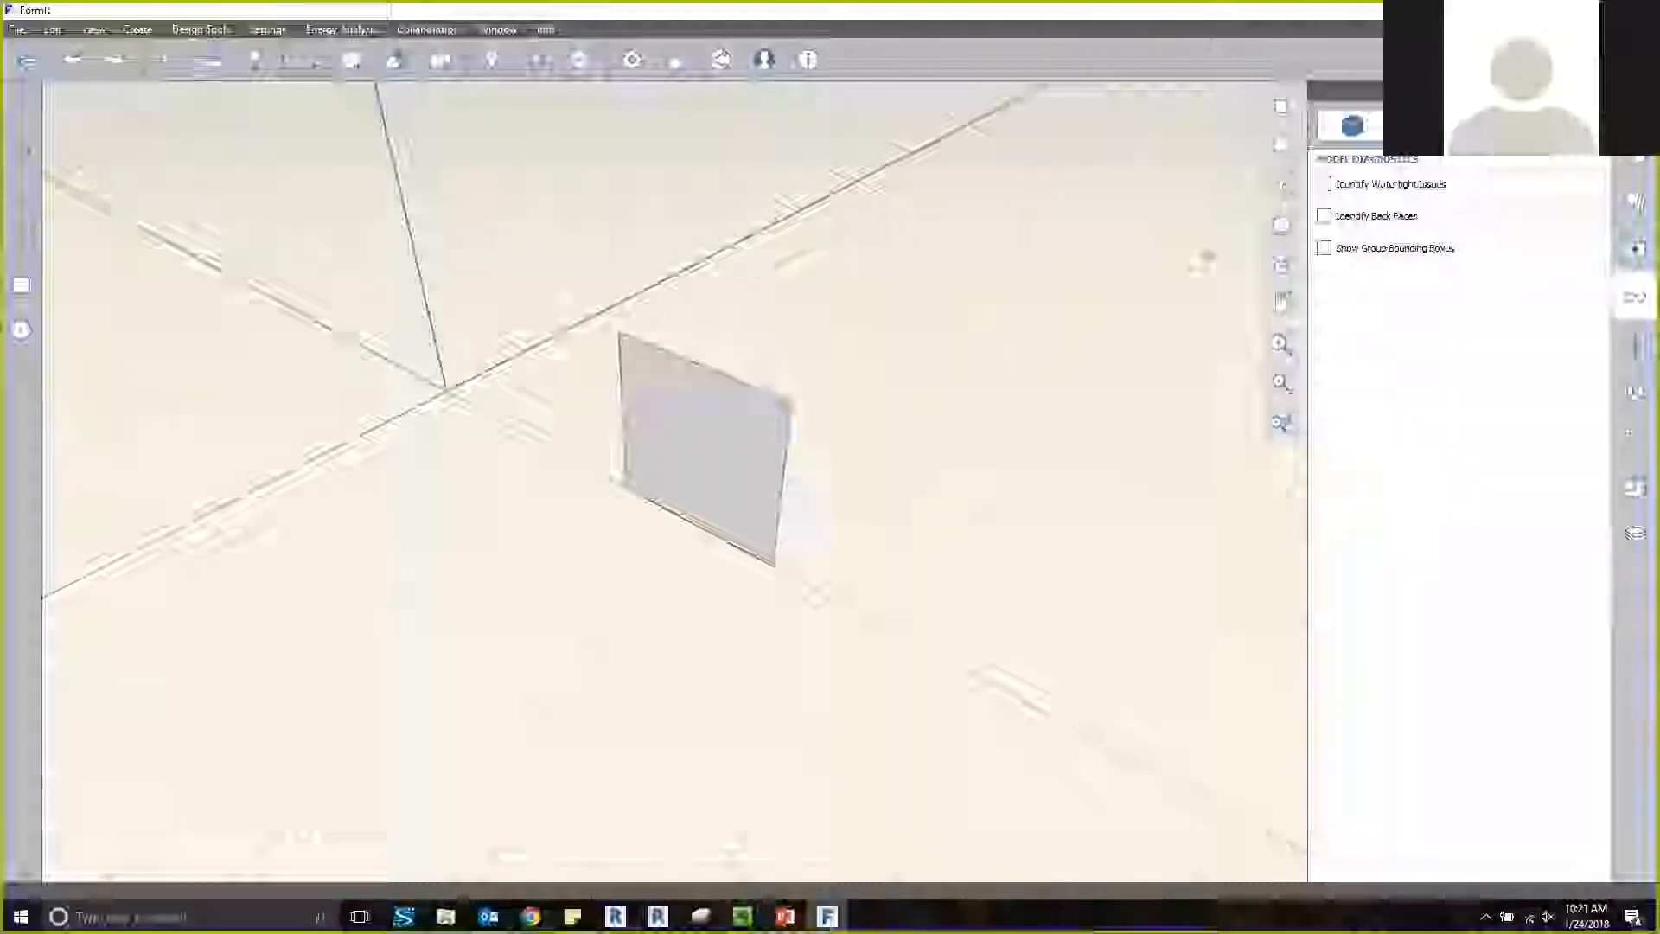
left_click(1324, 184)
key("l")
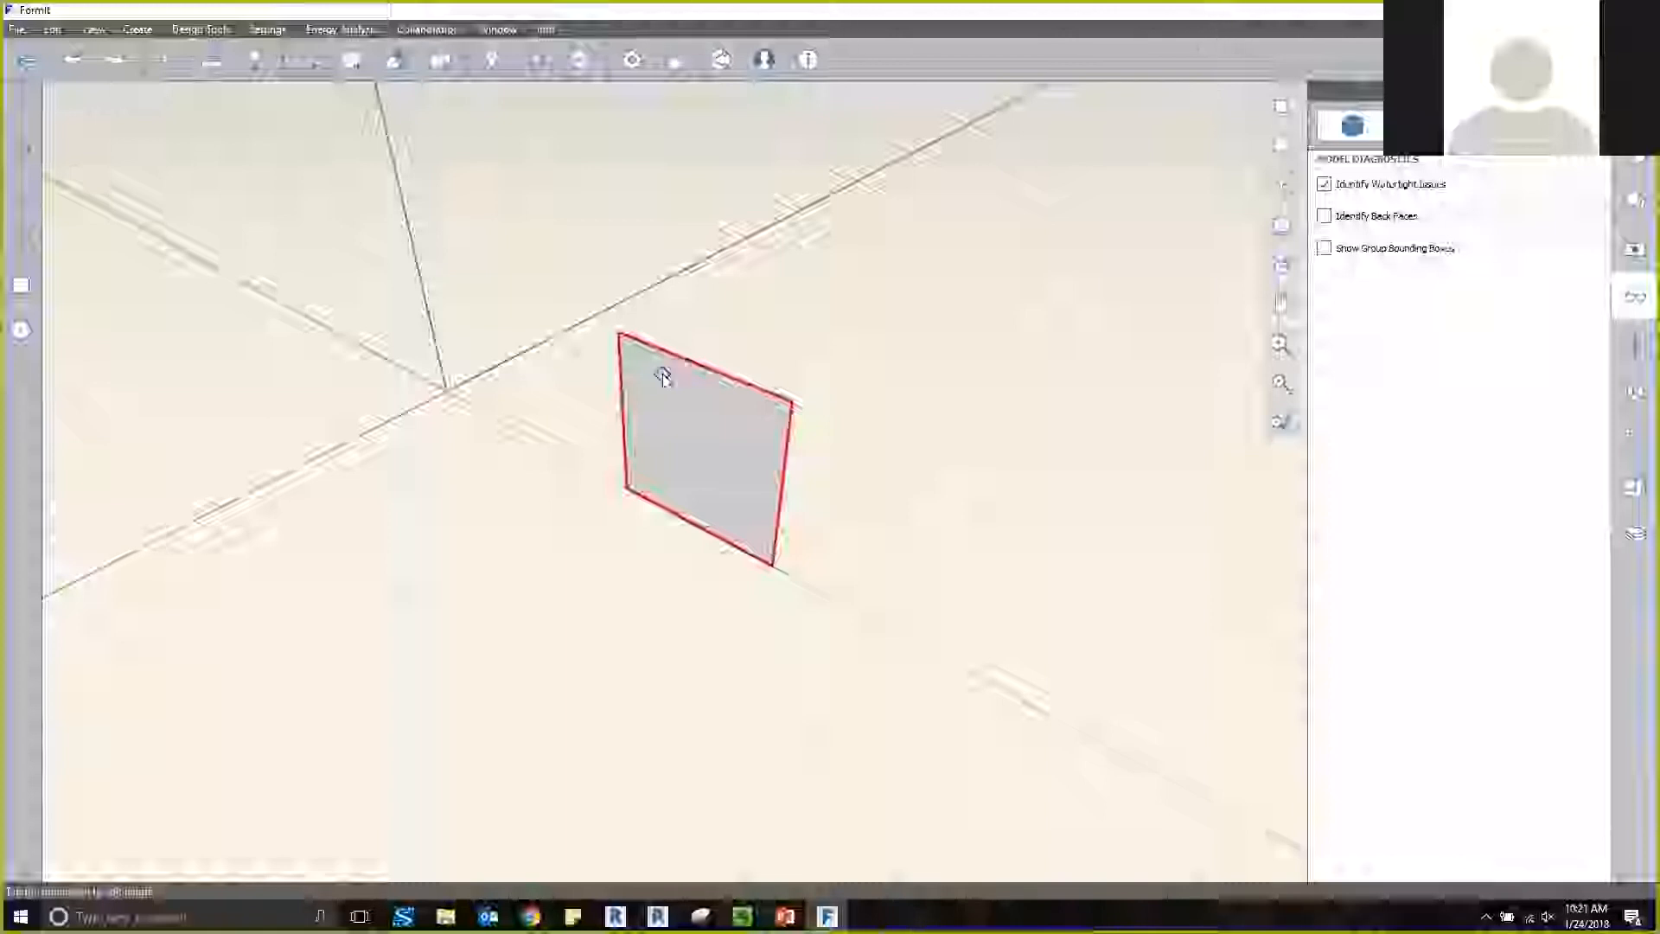
Select the four edges of the upright face and offset them inward by 1.
scroll(663, 377, "up", 5)
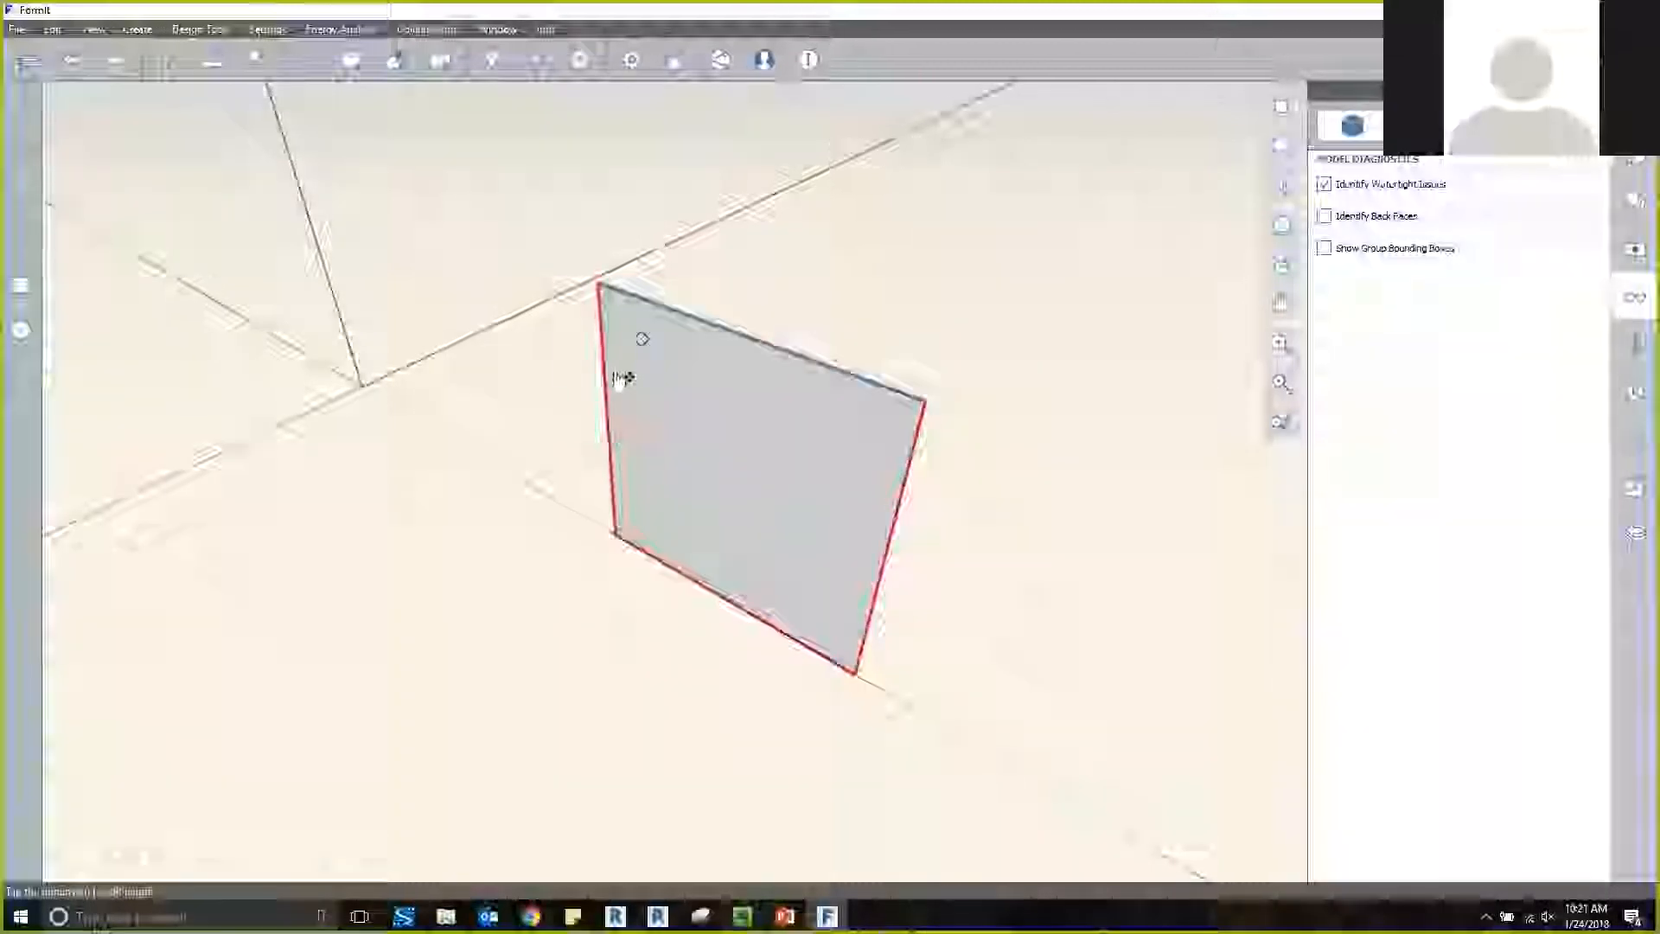
left_click(686, 583)
left_click(876, 589)
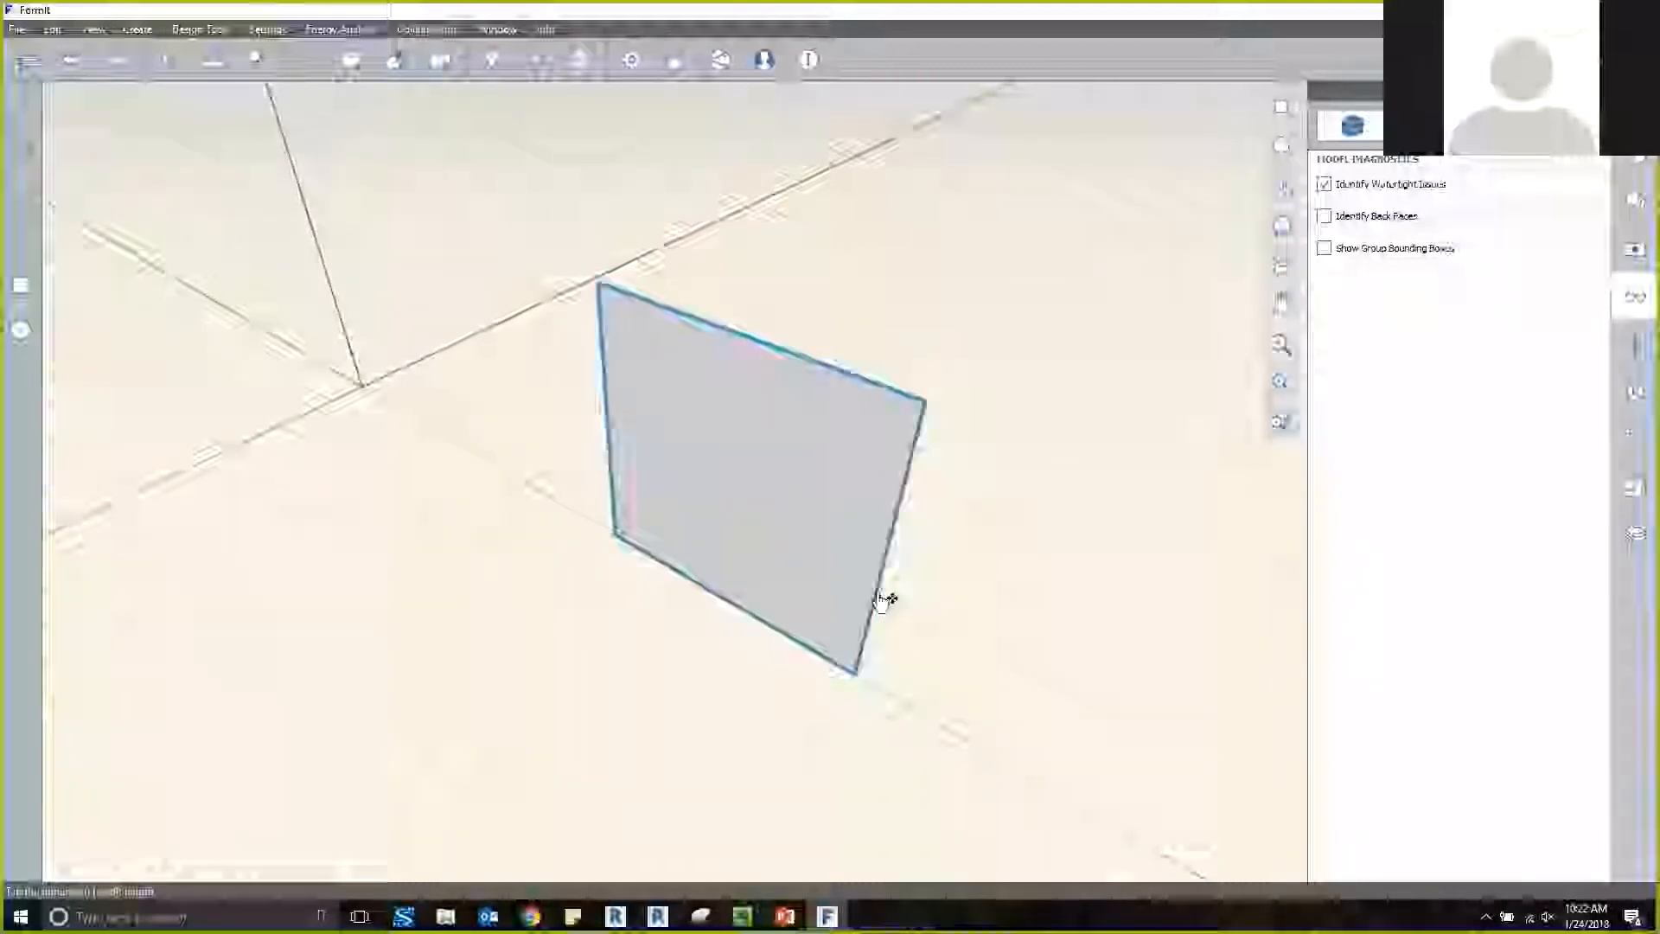
right_click(910, 486)
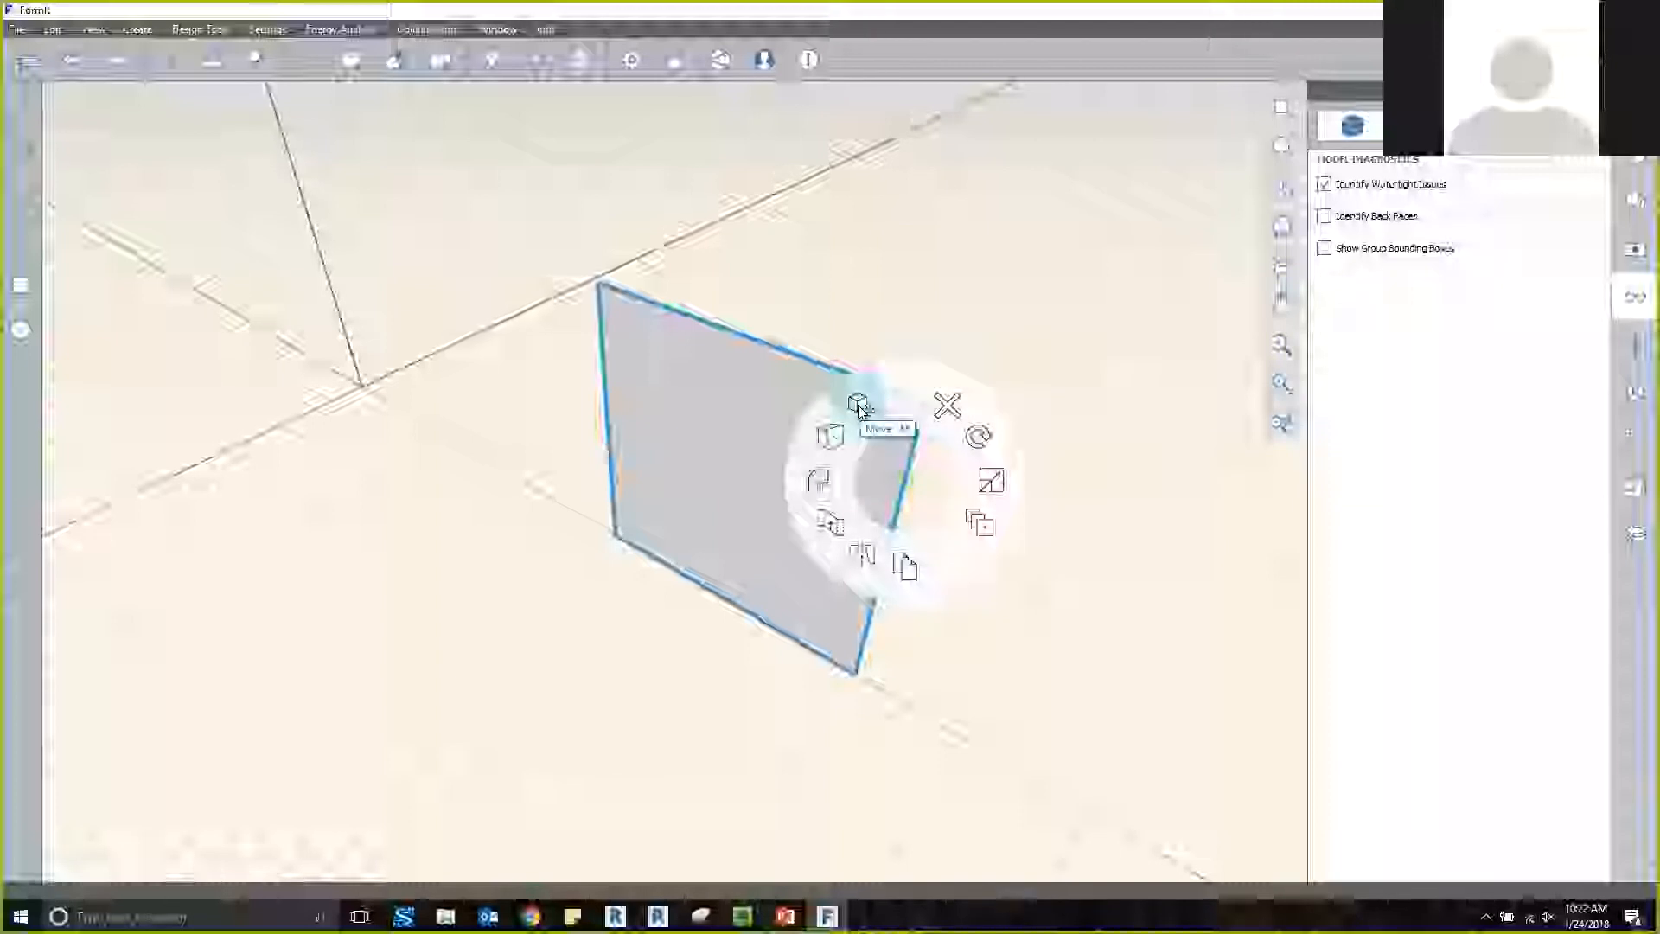
left_click(824, 479)
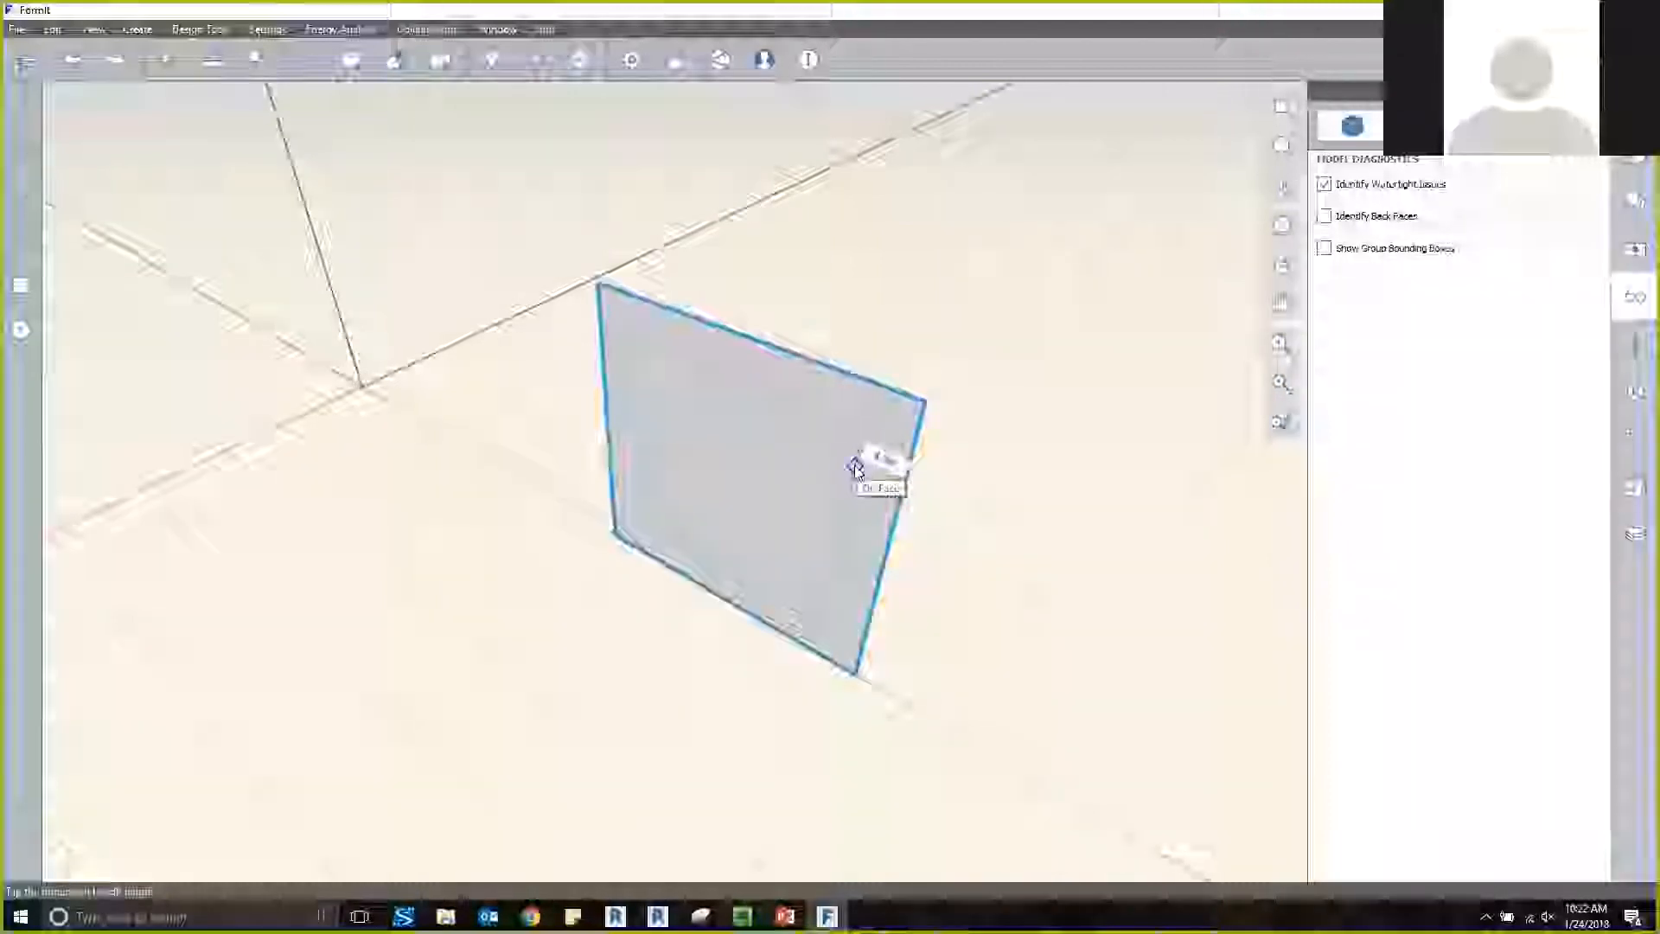
key("Tab")
type("1")
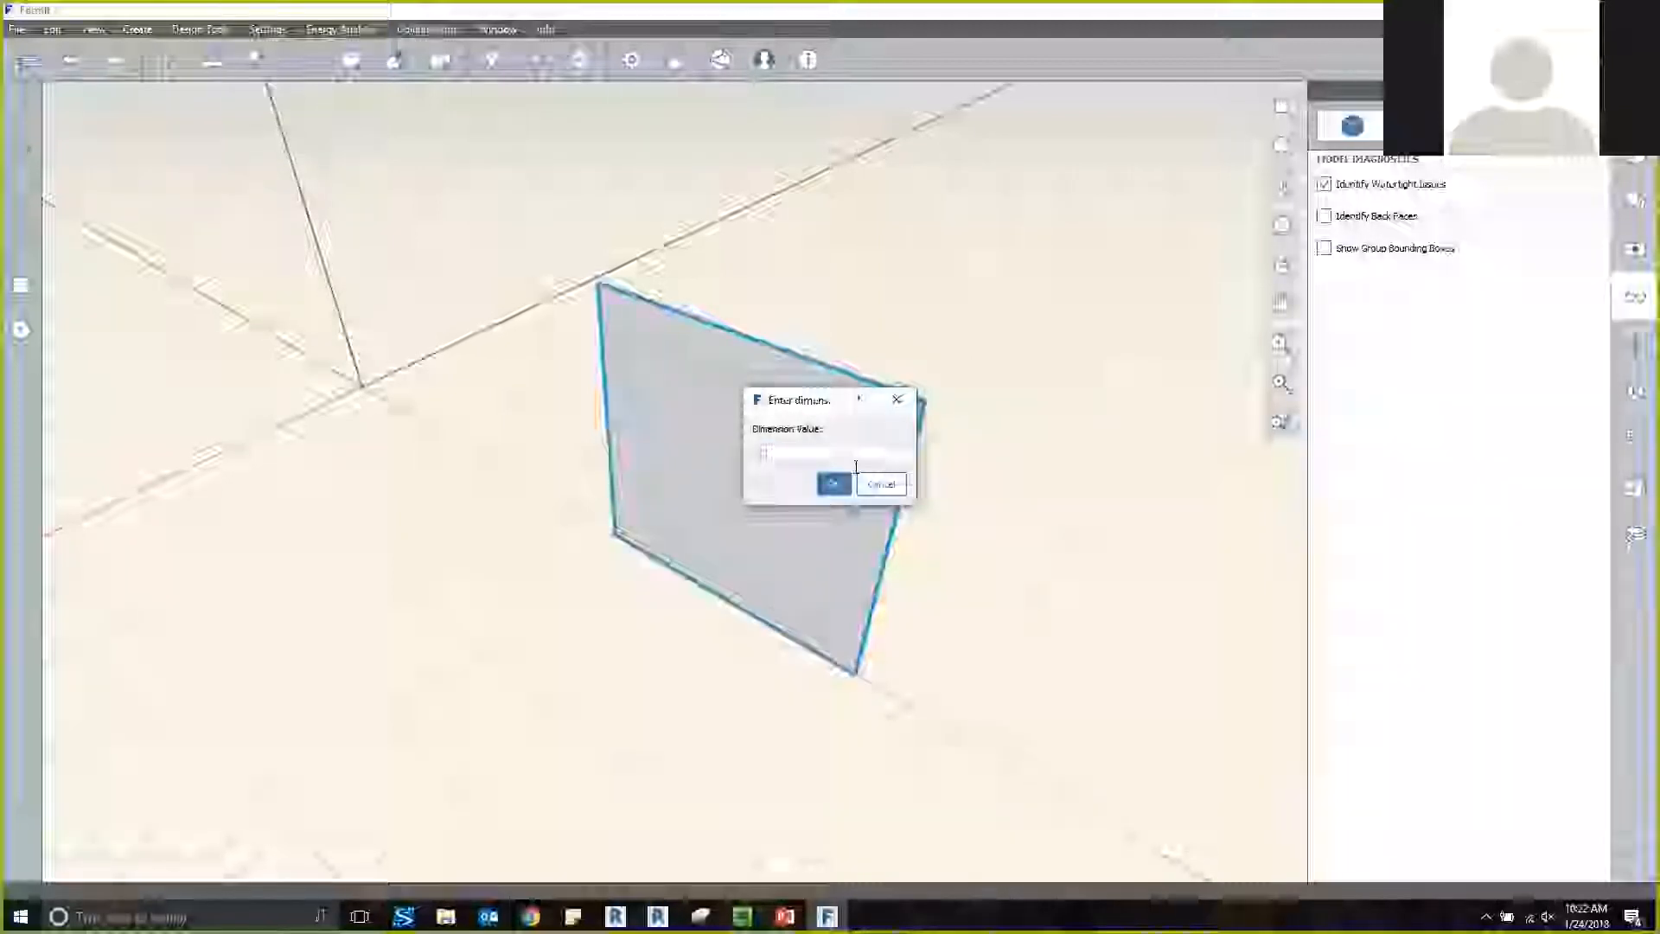
key("Return")
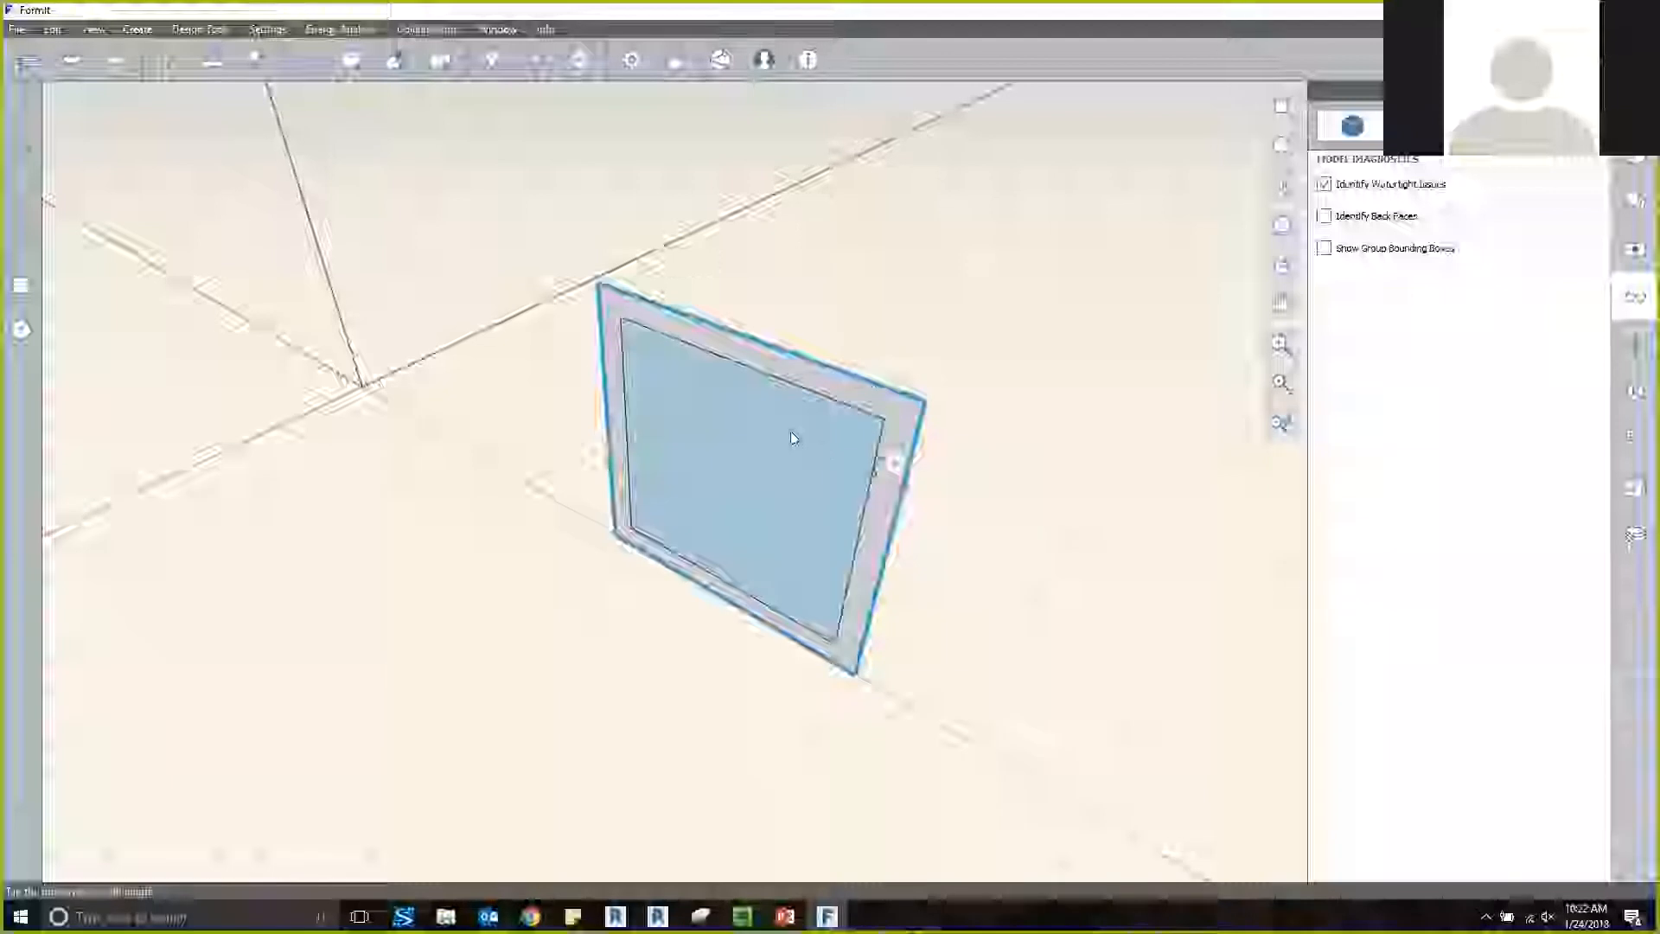
Delete the inner face inside the offset outline to leave an open frame.
middle_click_drag(1011, 365, 1016, 374)
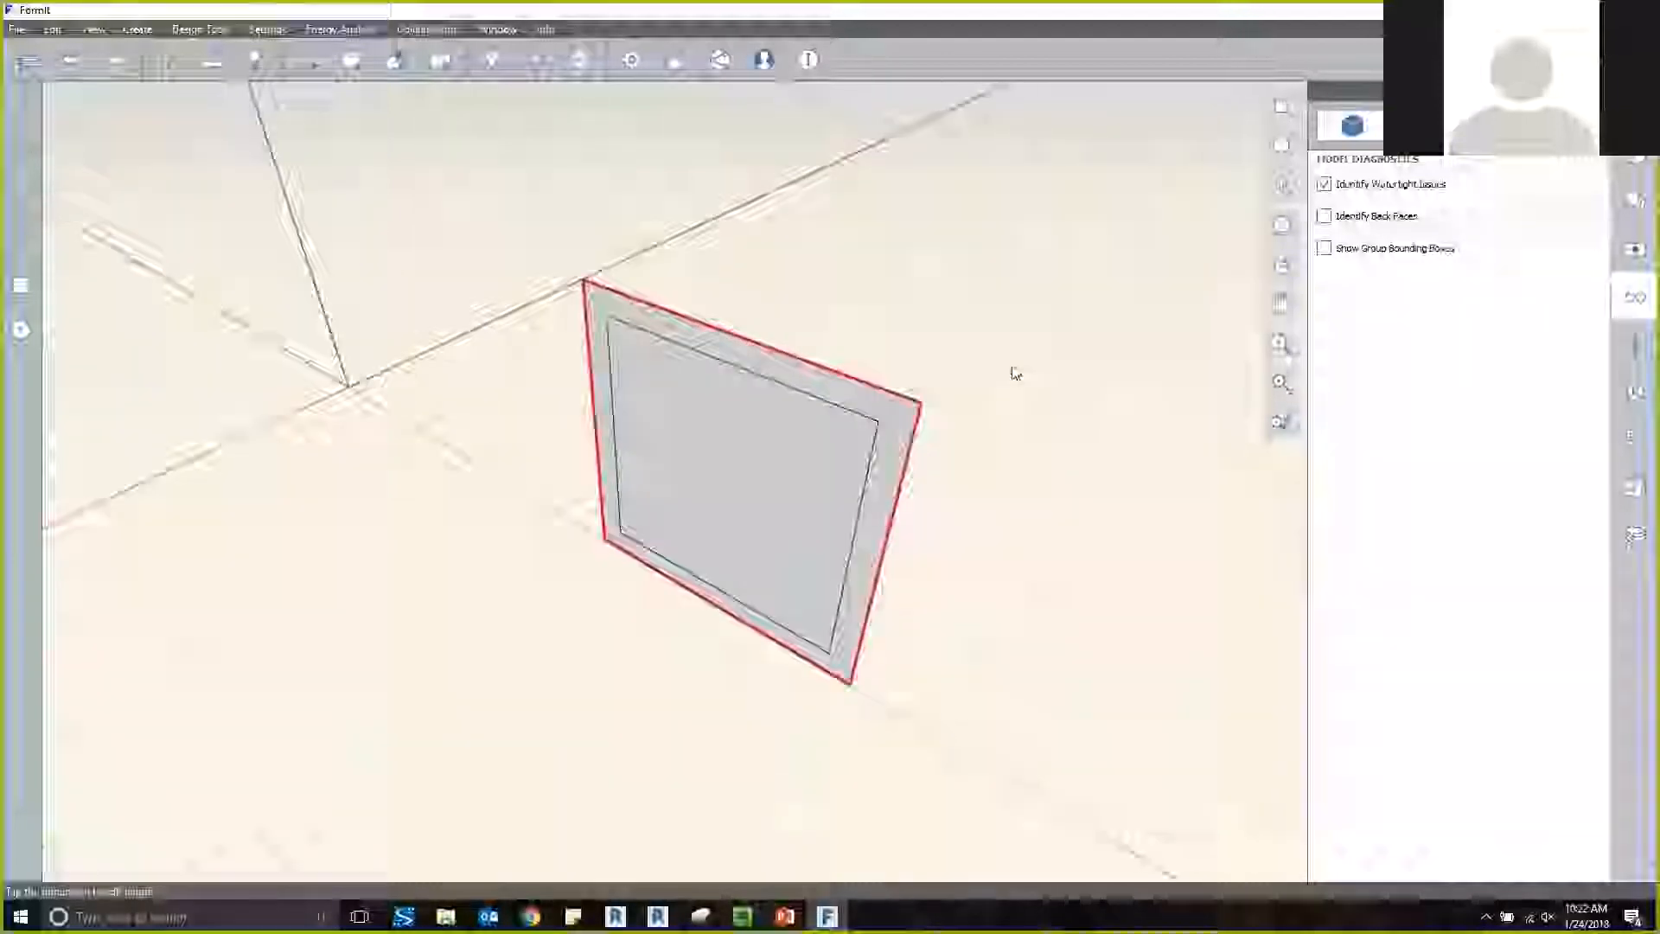
left_click(721, 480)
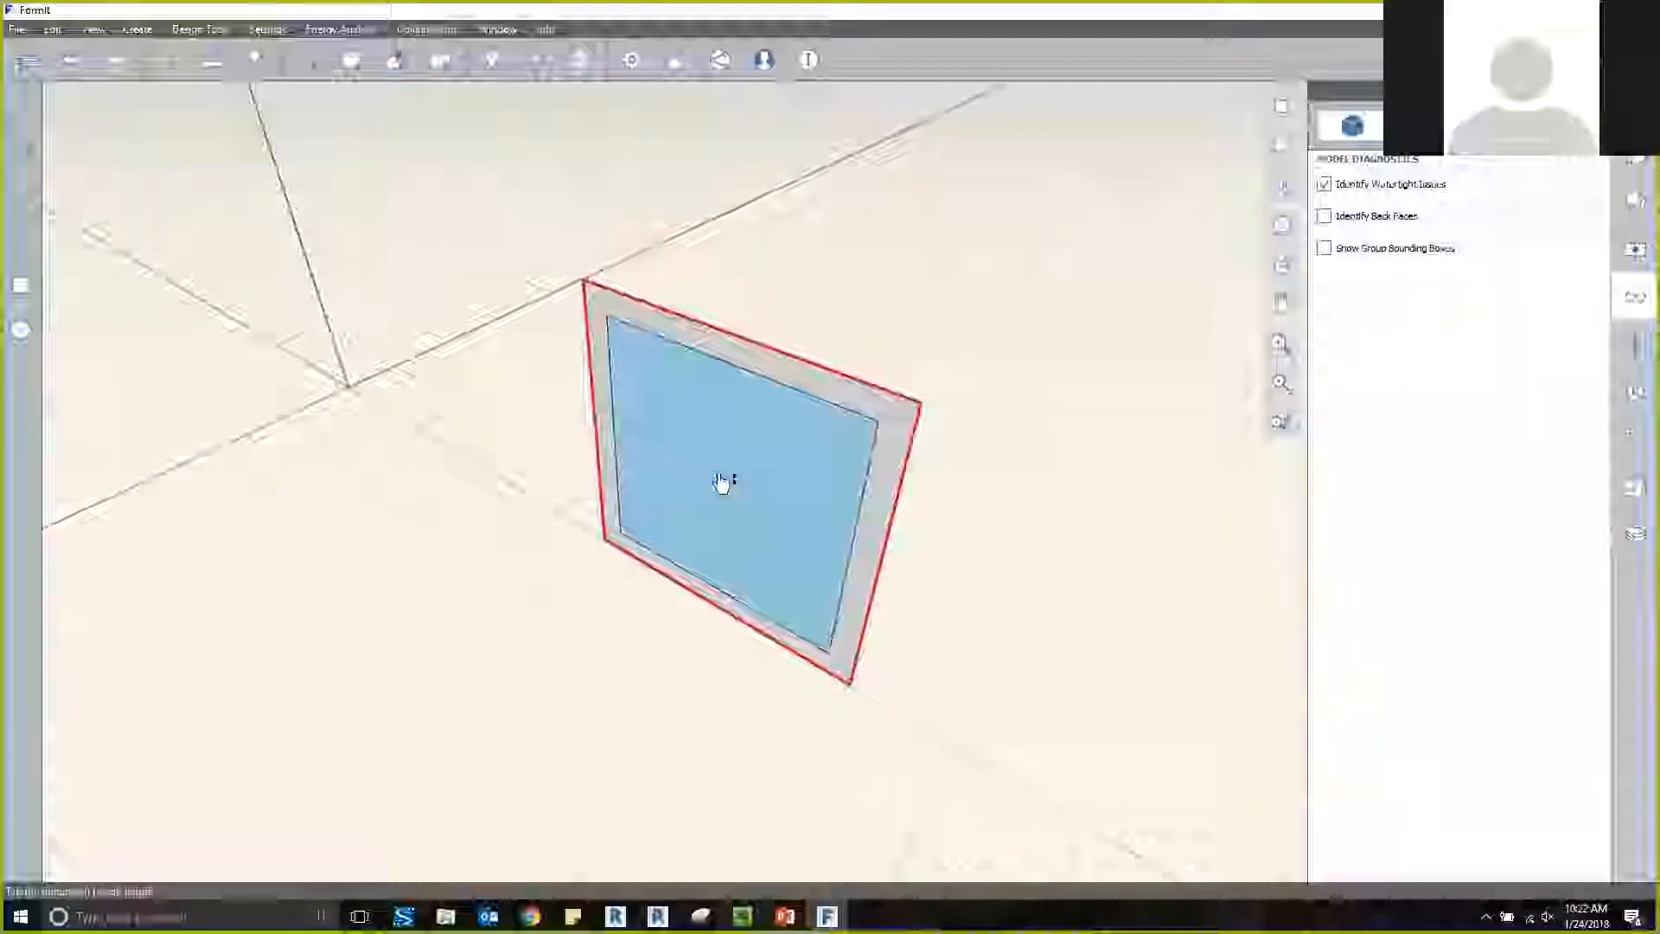
key("Delete")
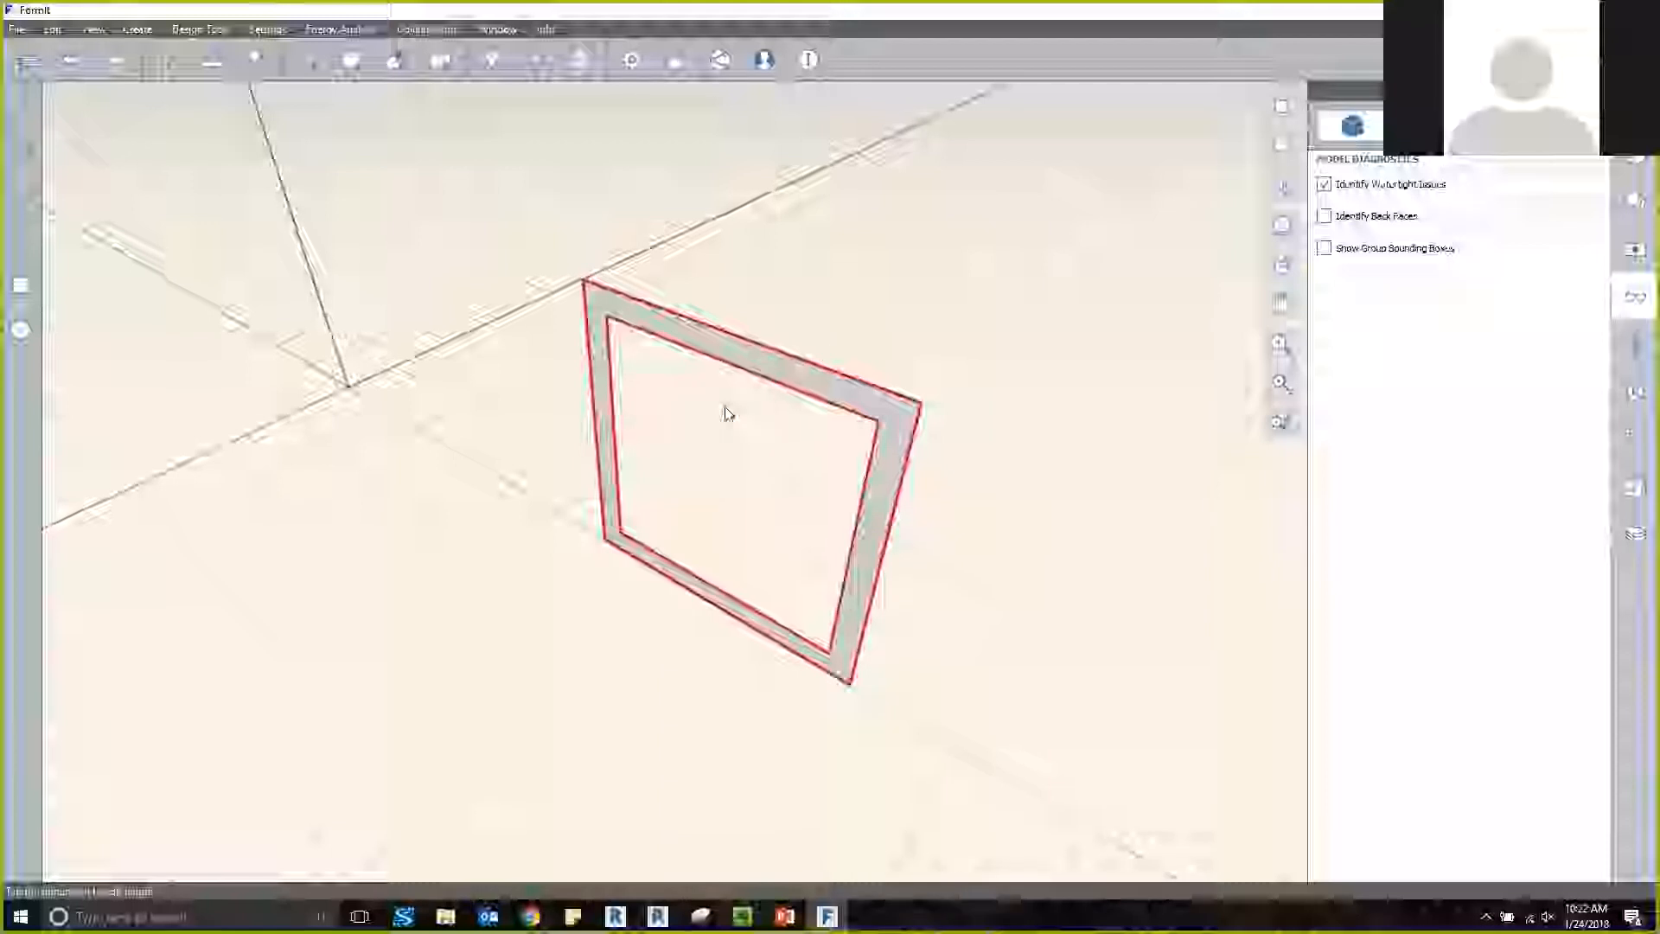
Select the whole frame with its edges and turn it into a group.
left_click(616, 313)
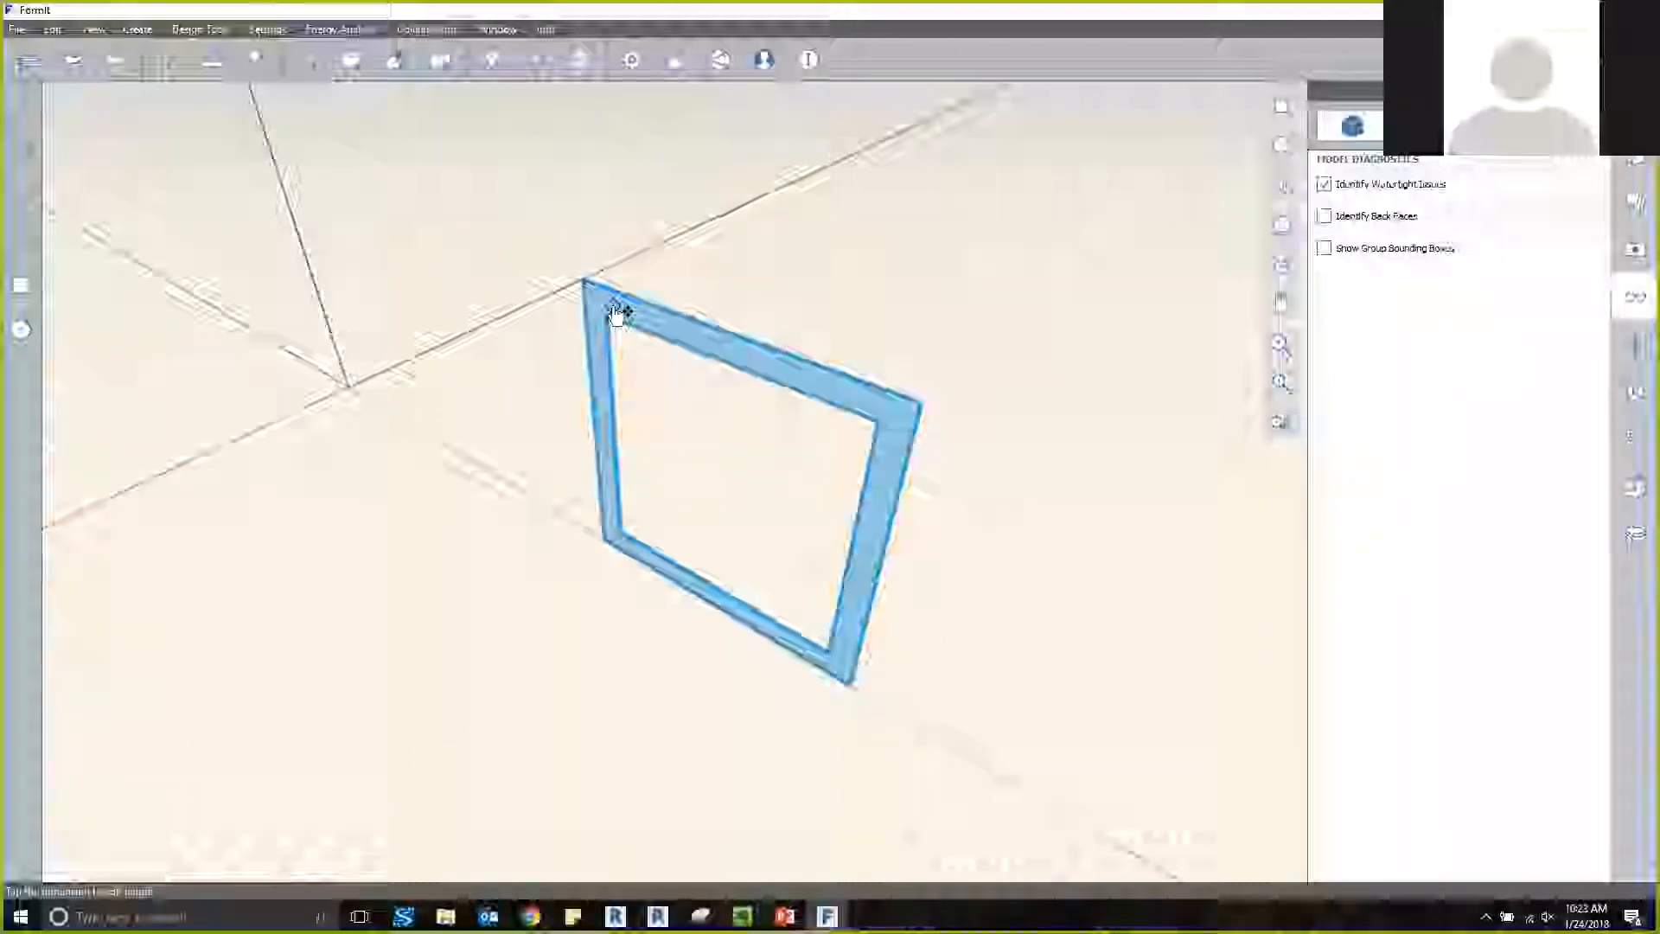
right_click(616, 313)
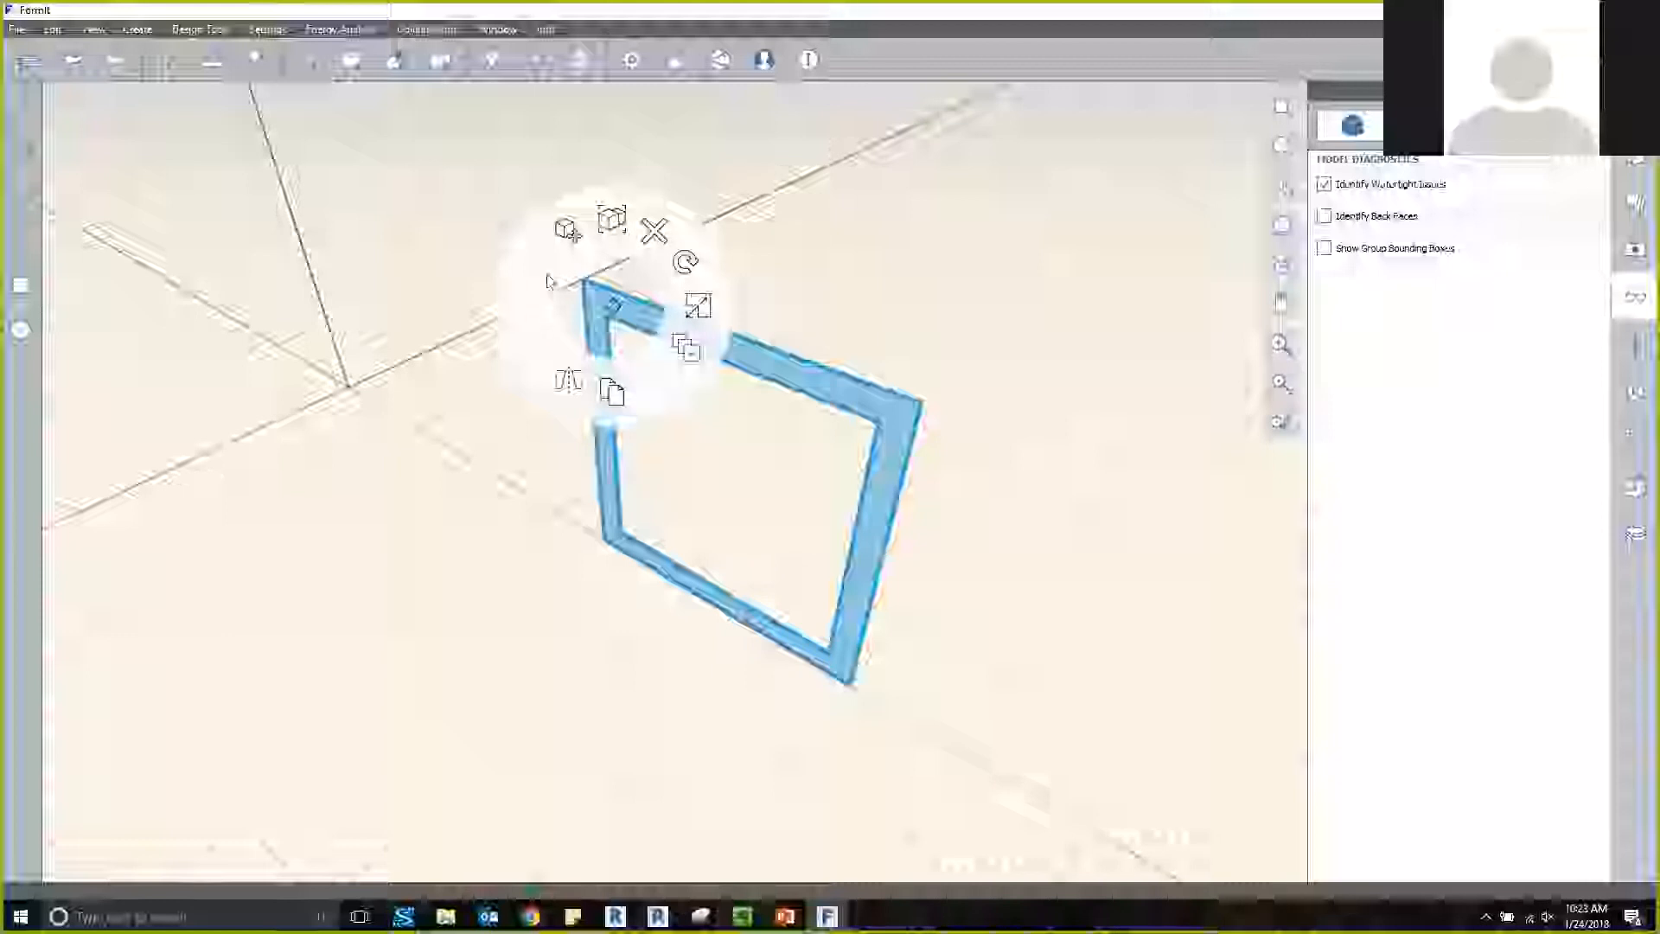
left_click(614, 222)
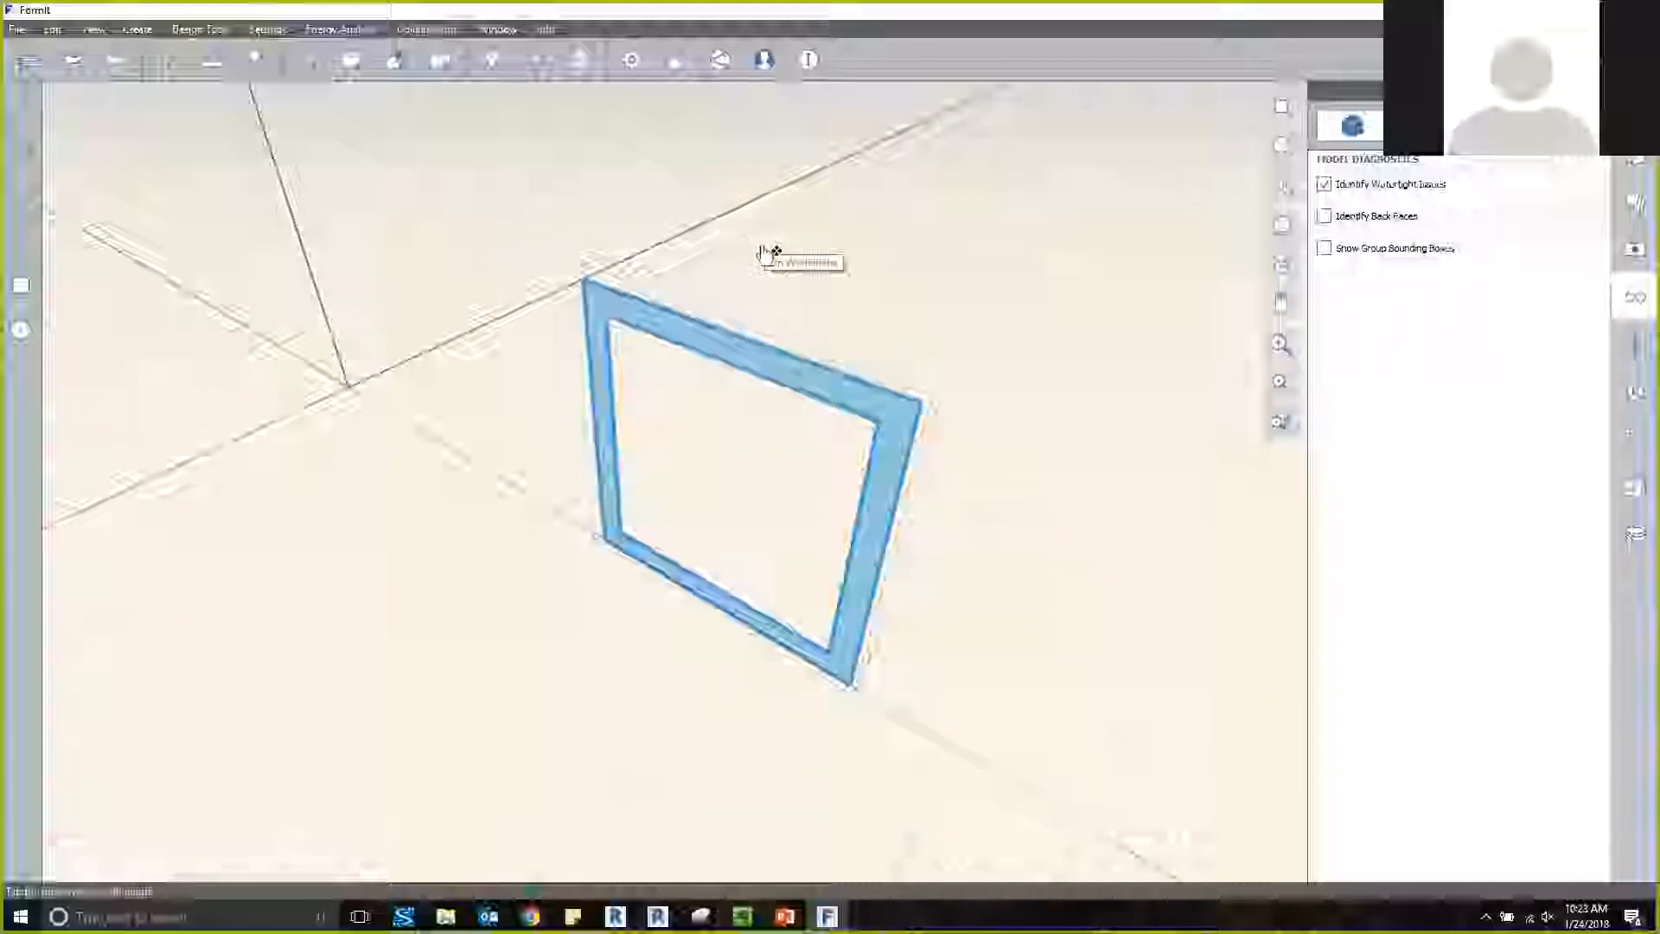
left_click(795, 277)
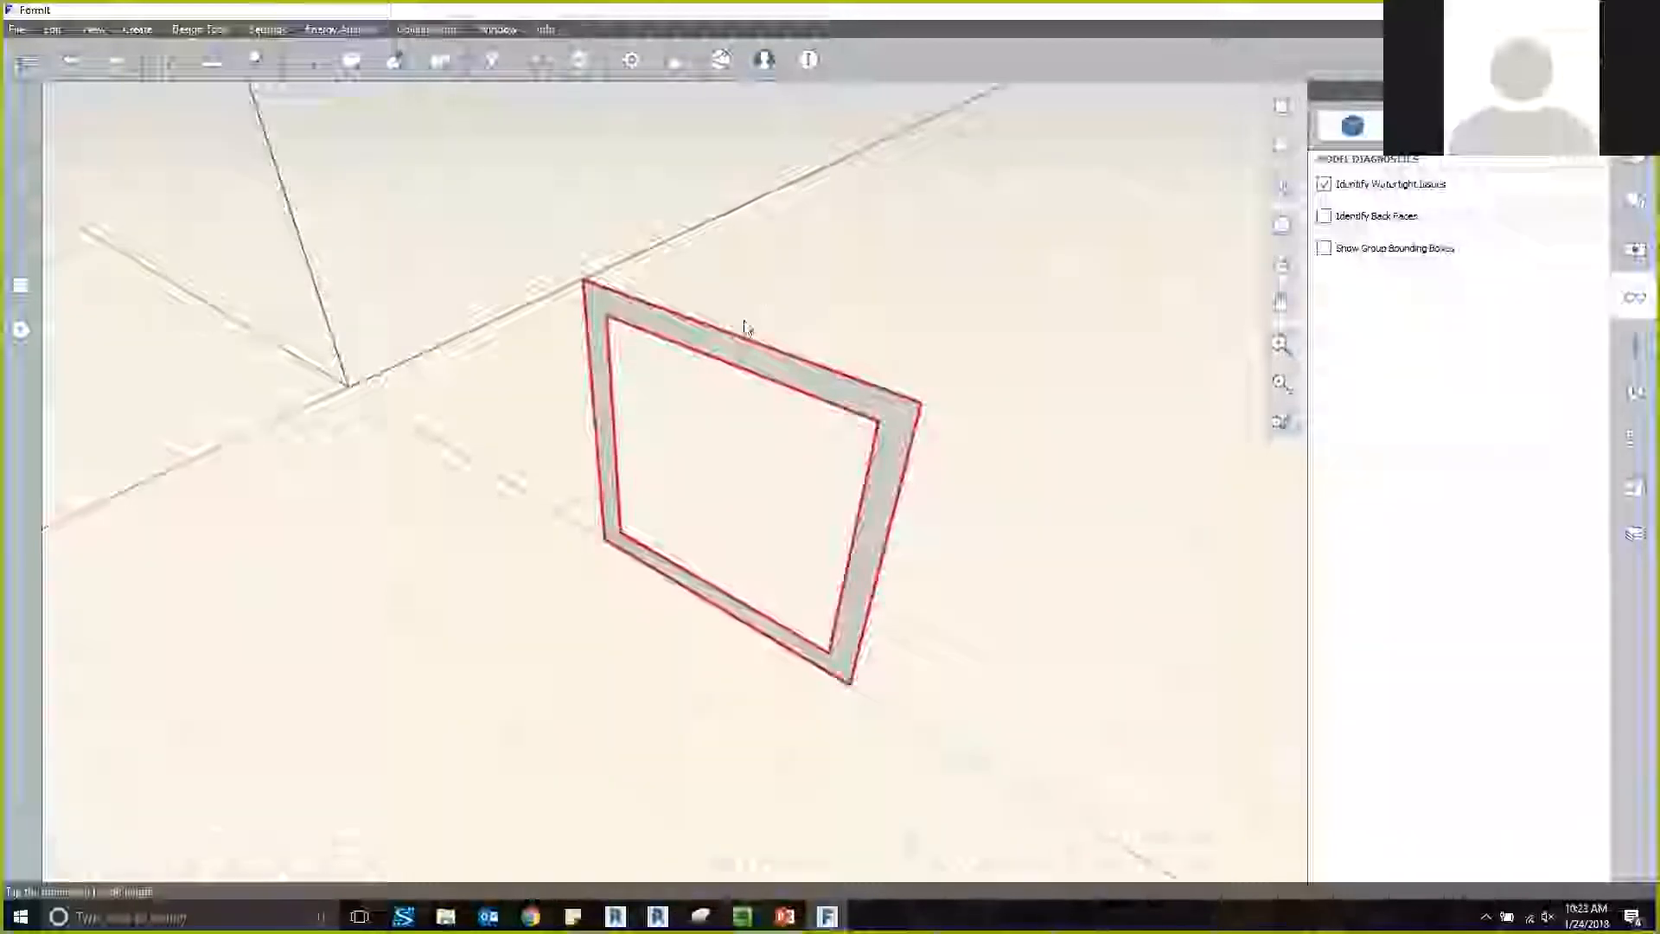
Edit the frame group and extrude the frame face to an exact thickness.
double_click(726, 350)
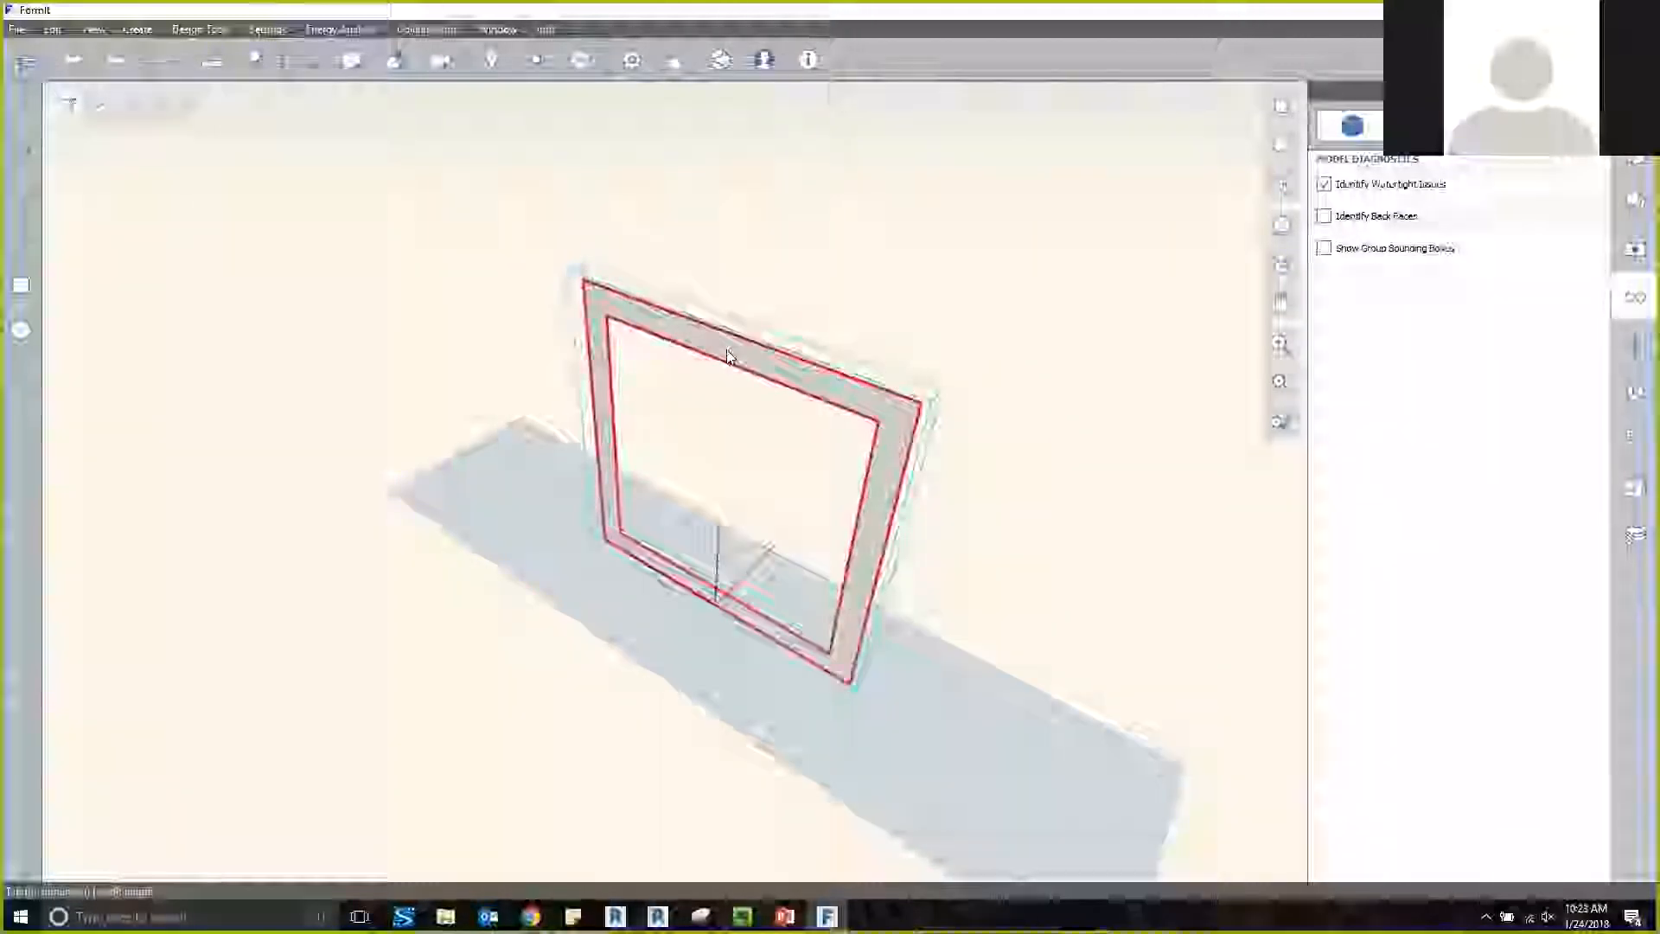
scroll(726, 350, "up", 1)
left_click(726, 350)
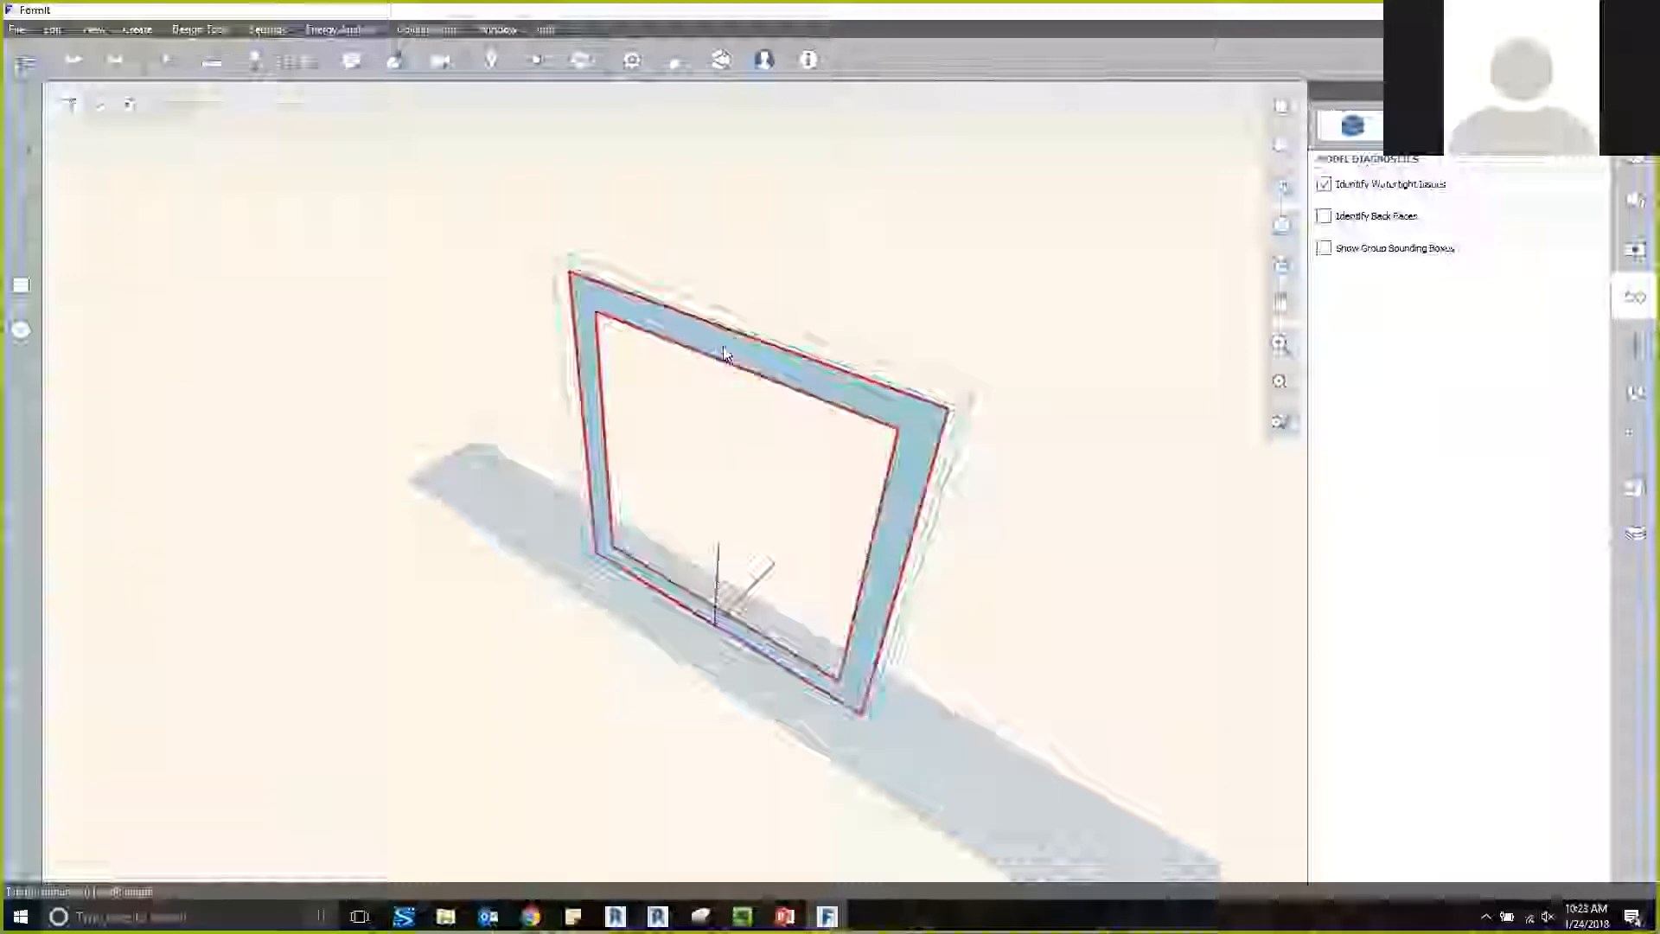
double_click(726, 351)
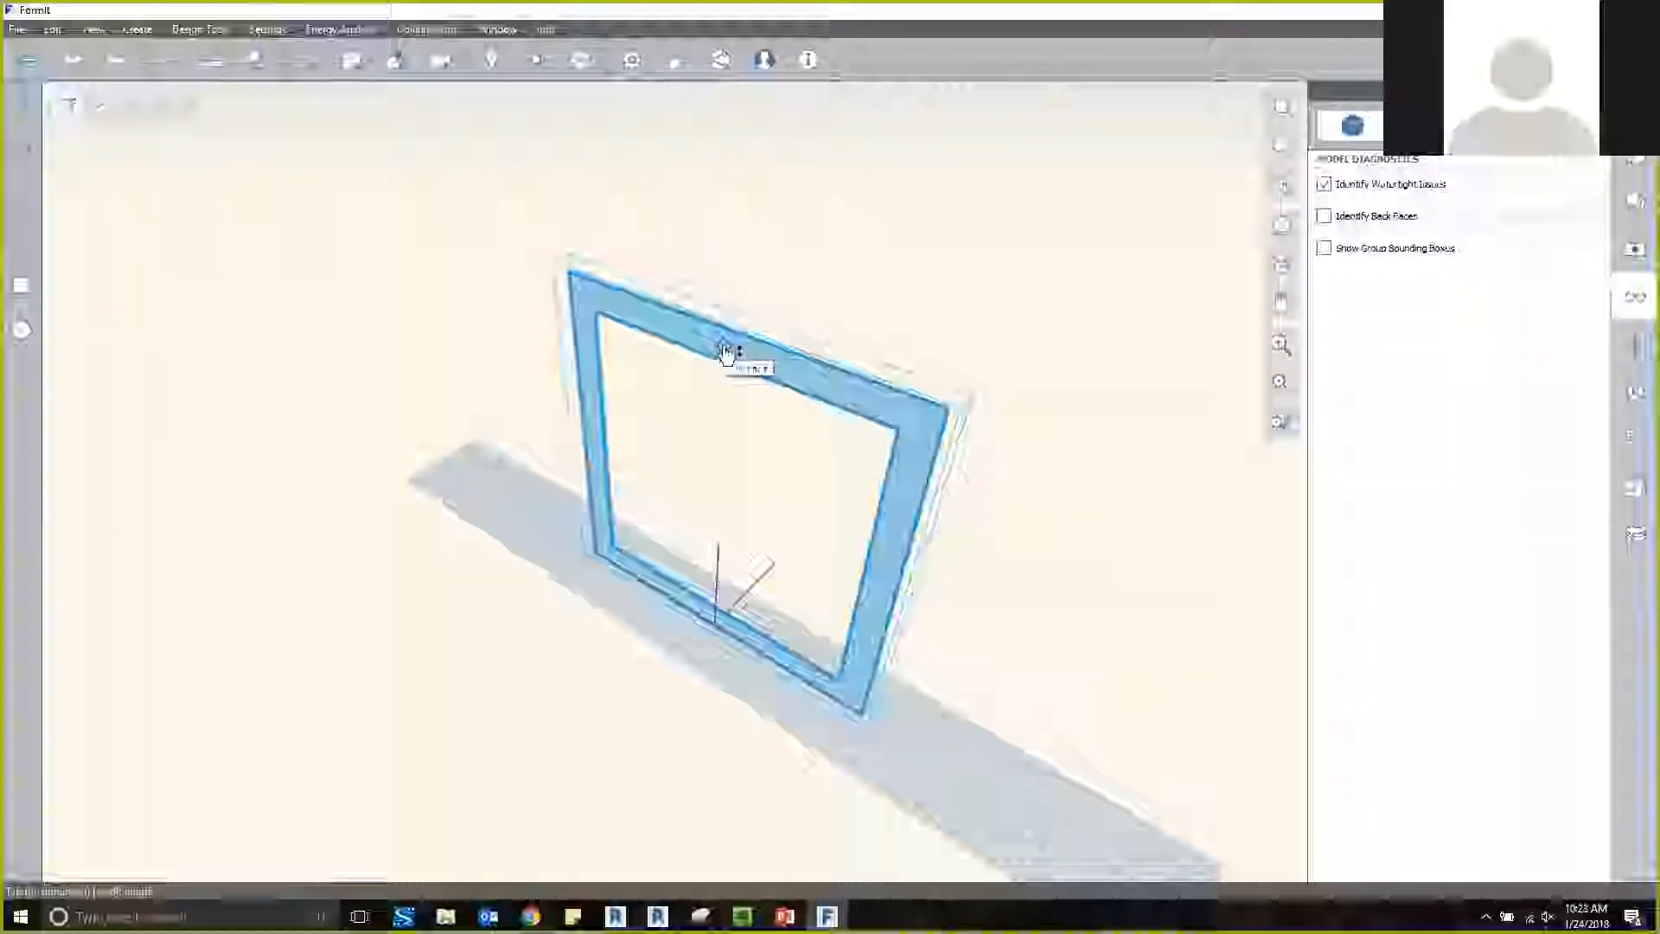
left_click_drag(725, 352, 657, 378)
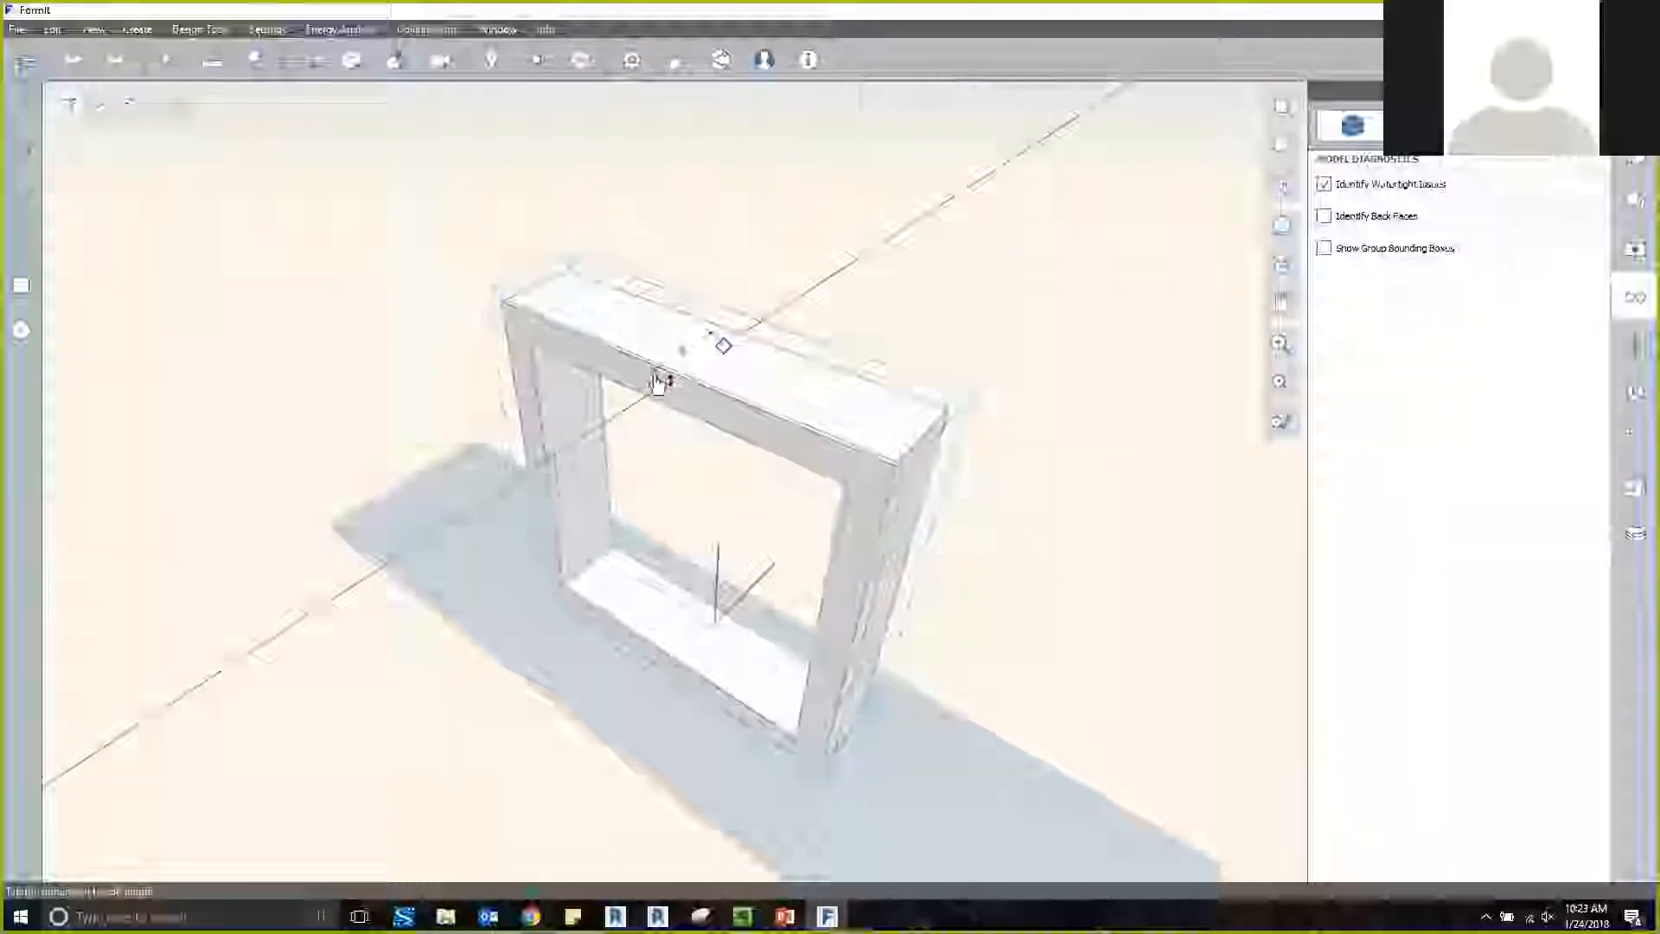
type("3")
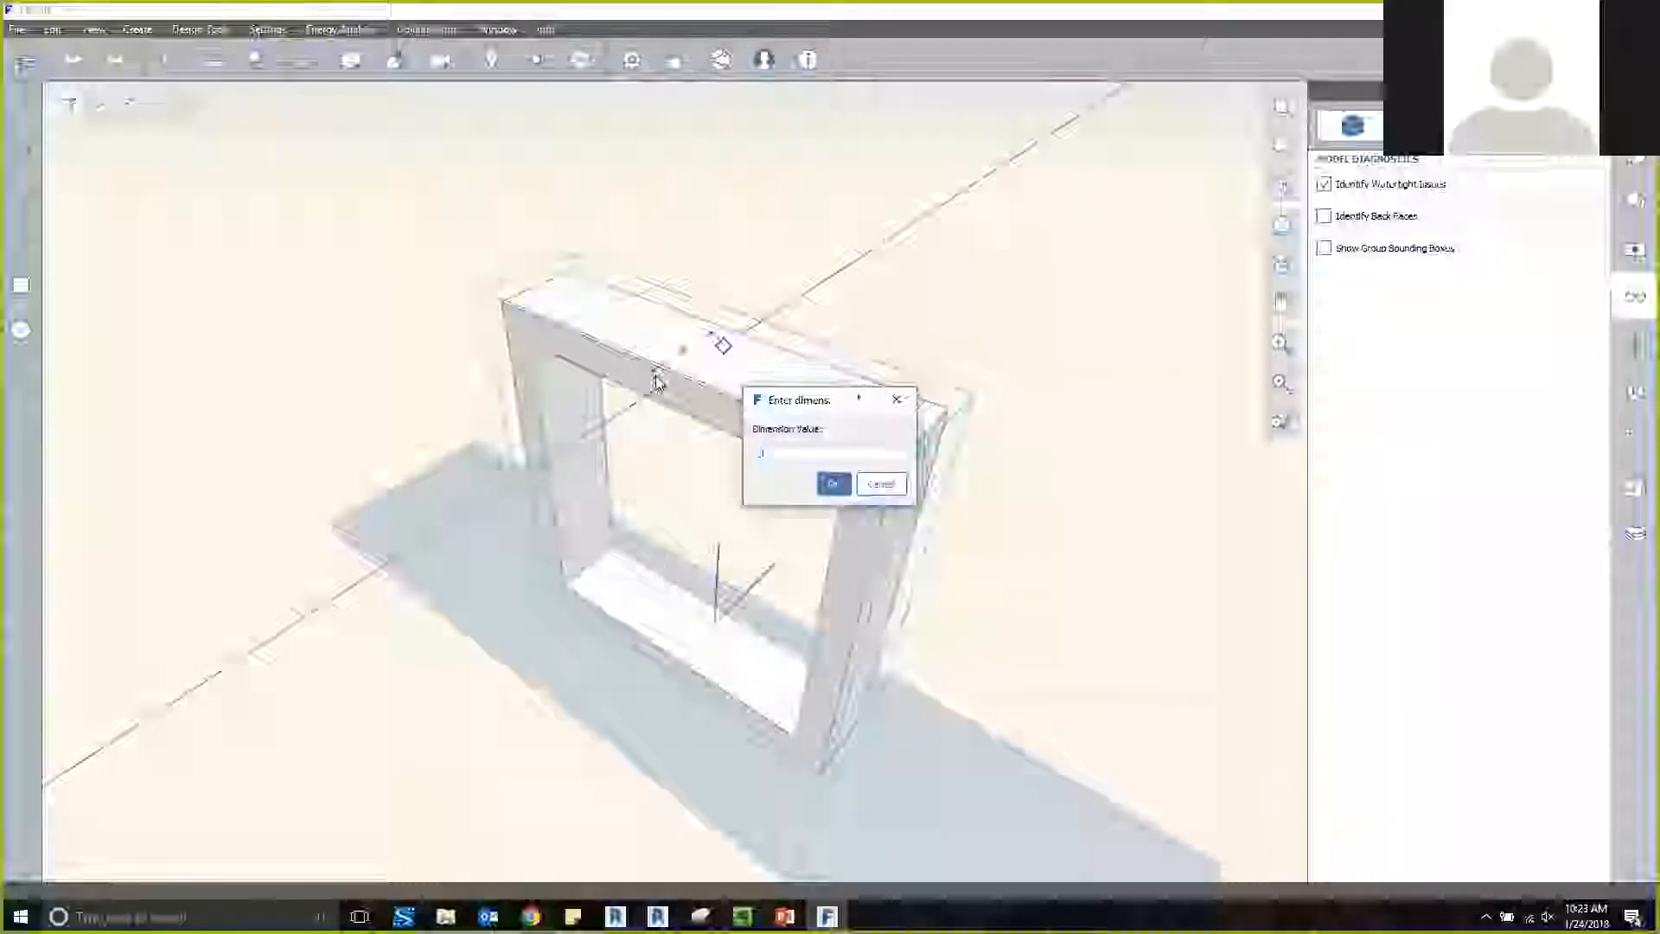
key("Return")
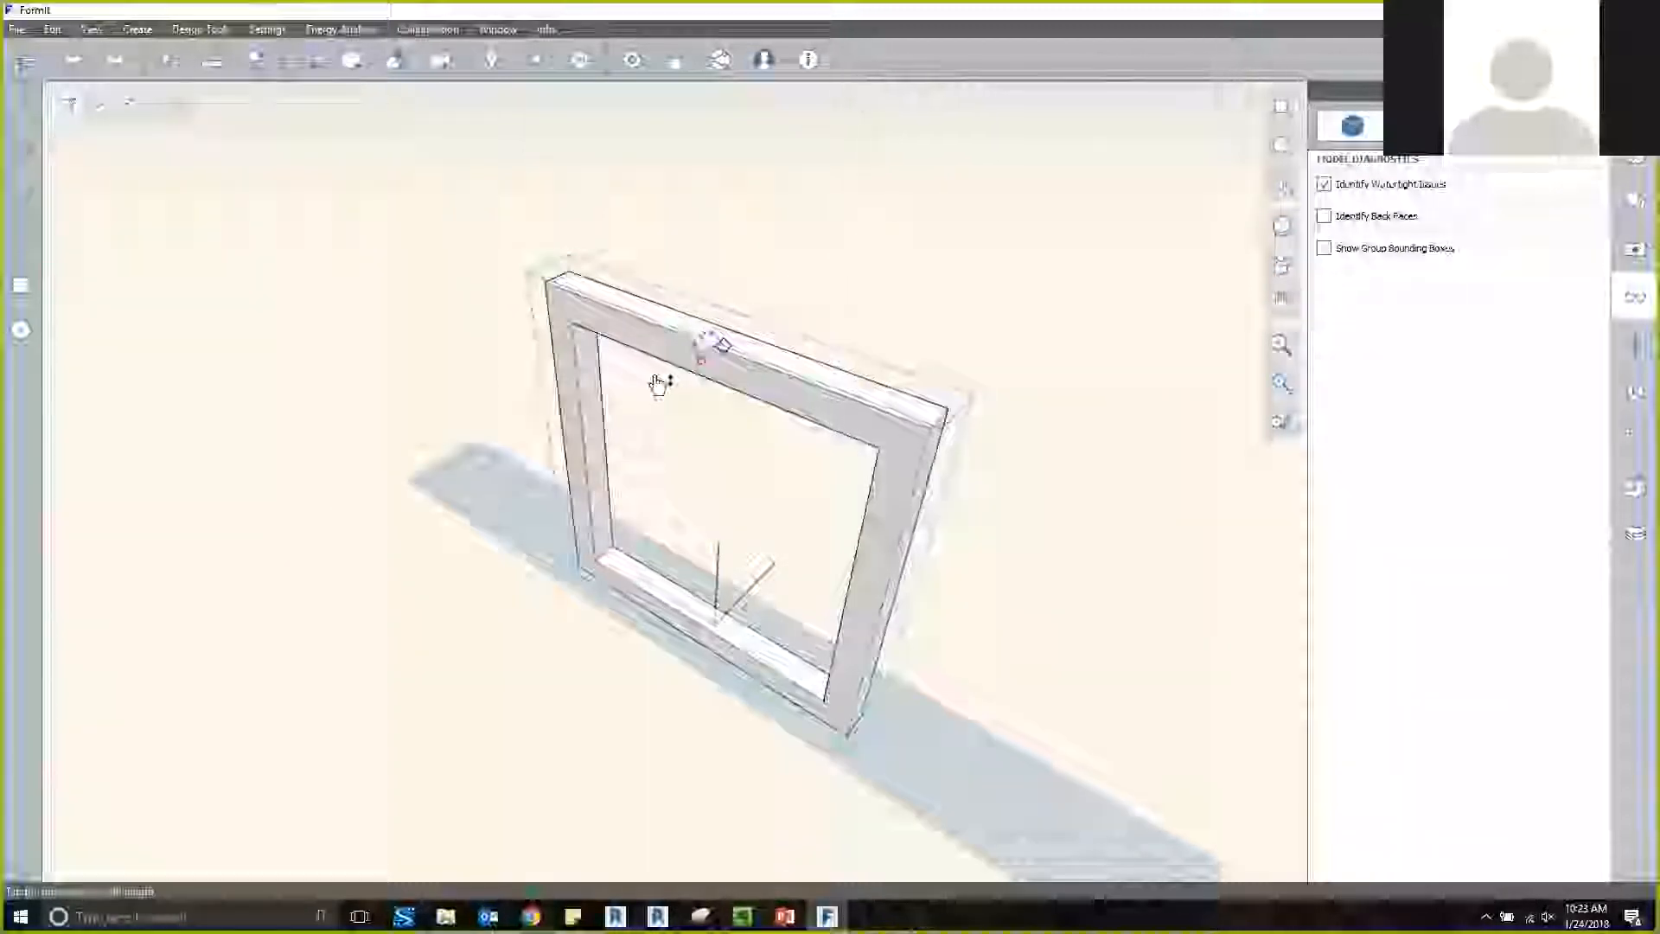
Leave group editing, then select the finished frame as a single object and clear the selection.
left_click(839, 271)
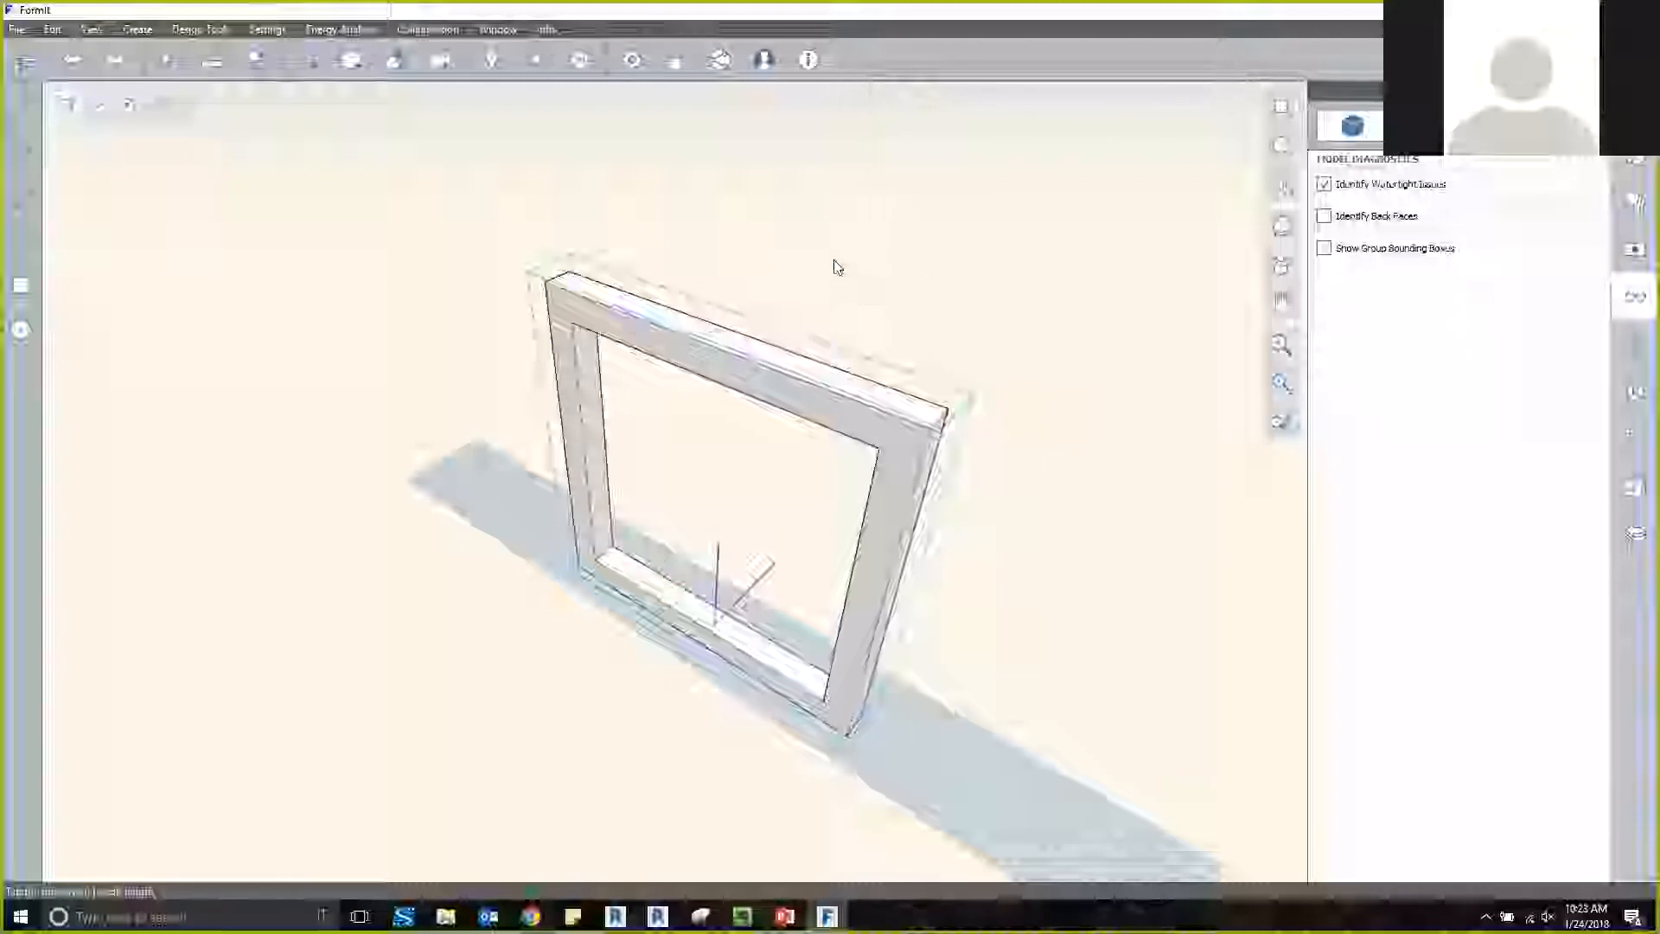
double_click(834, 261)
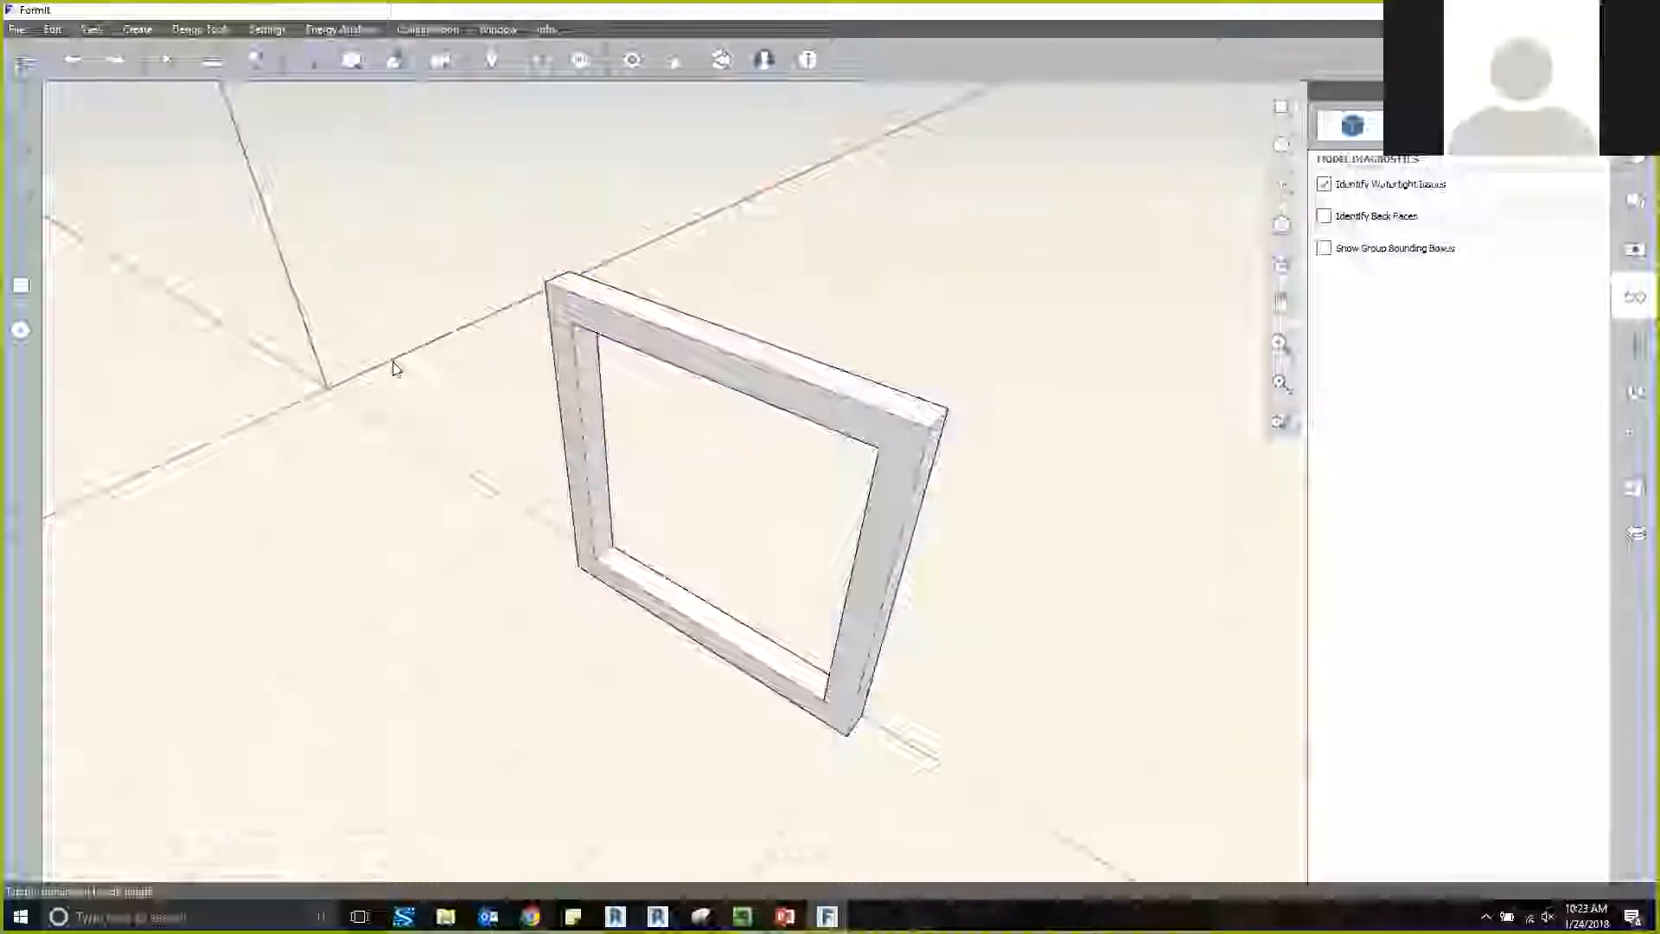
middle_click_drag(432, 375, 613, 271)
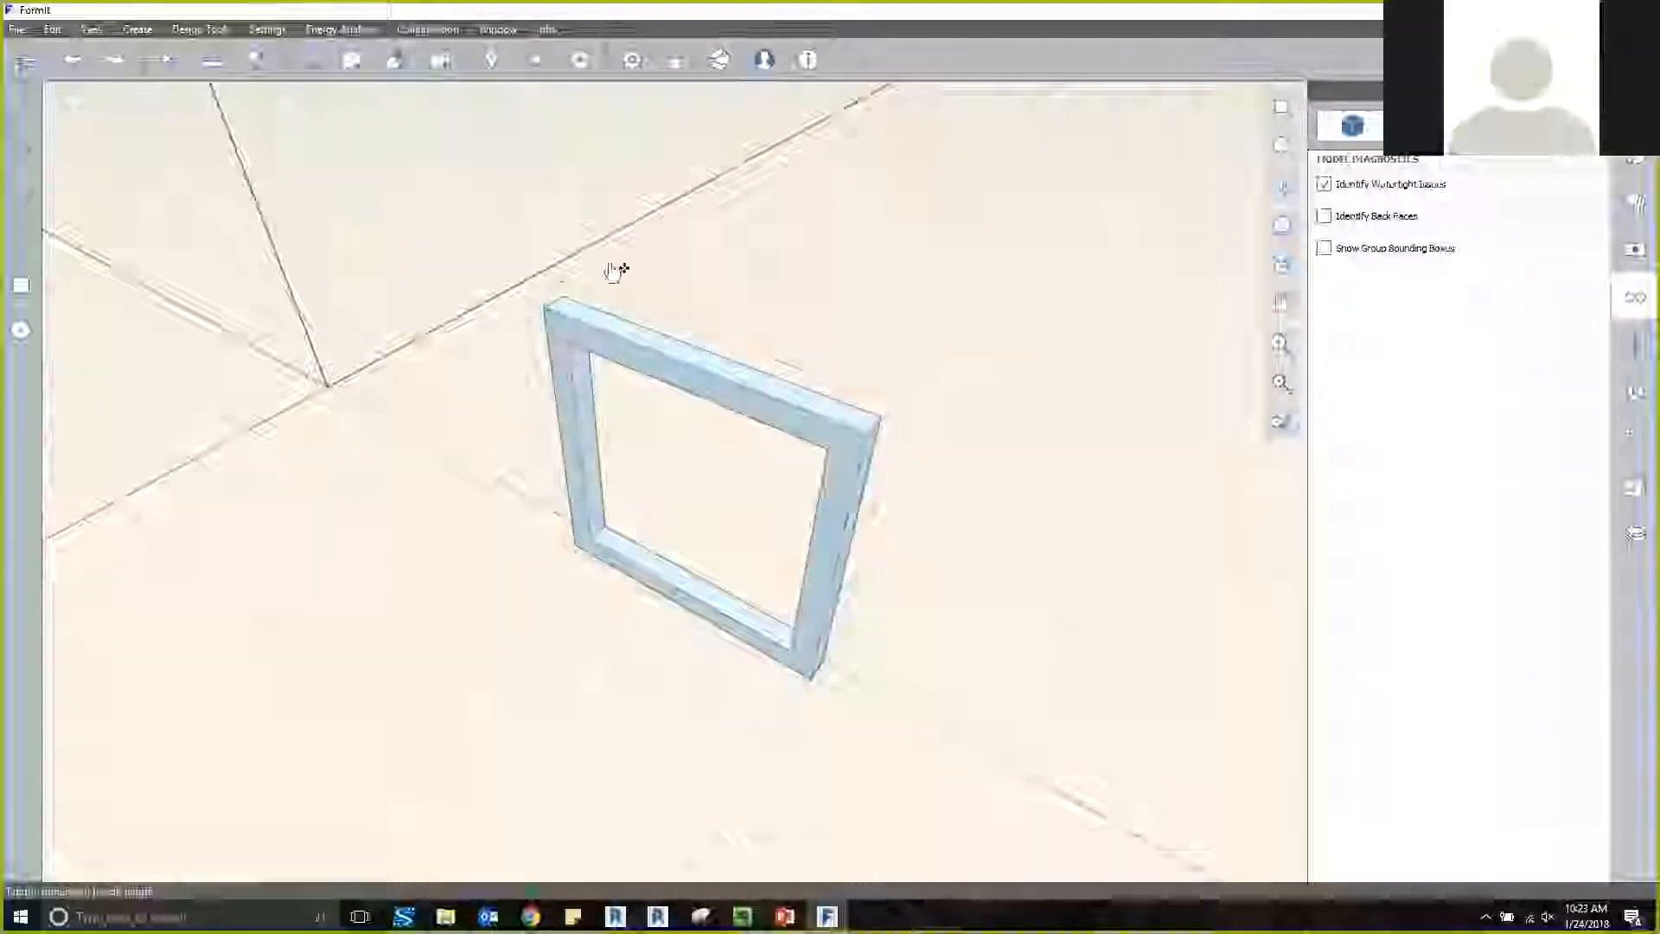
left_click(984, 300)
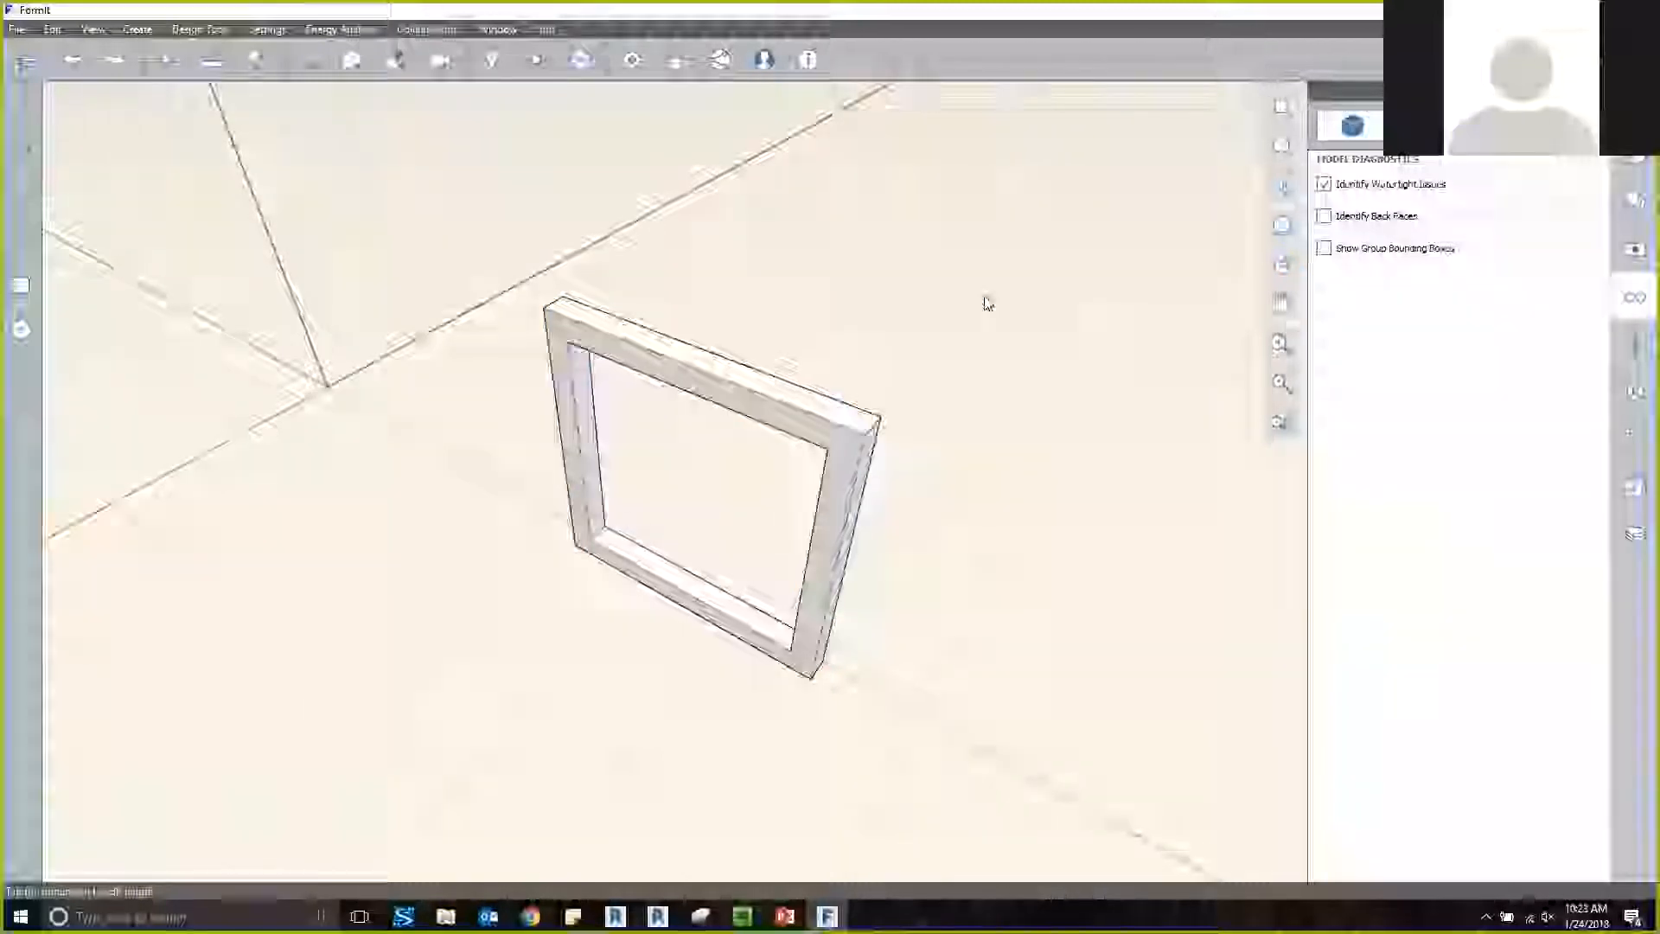
Check the frame's layer by selecting the frame and toggling the visibility of Layer 1 off and on.
left_click(1634, 202)
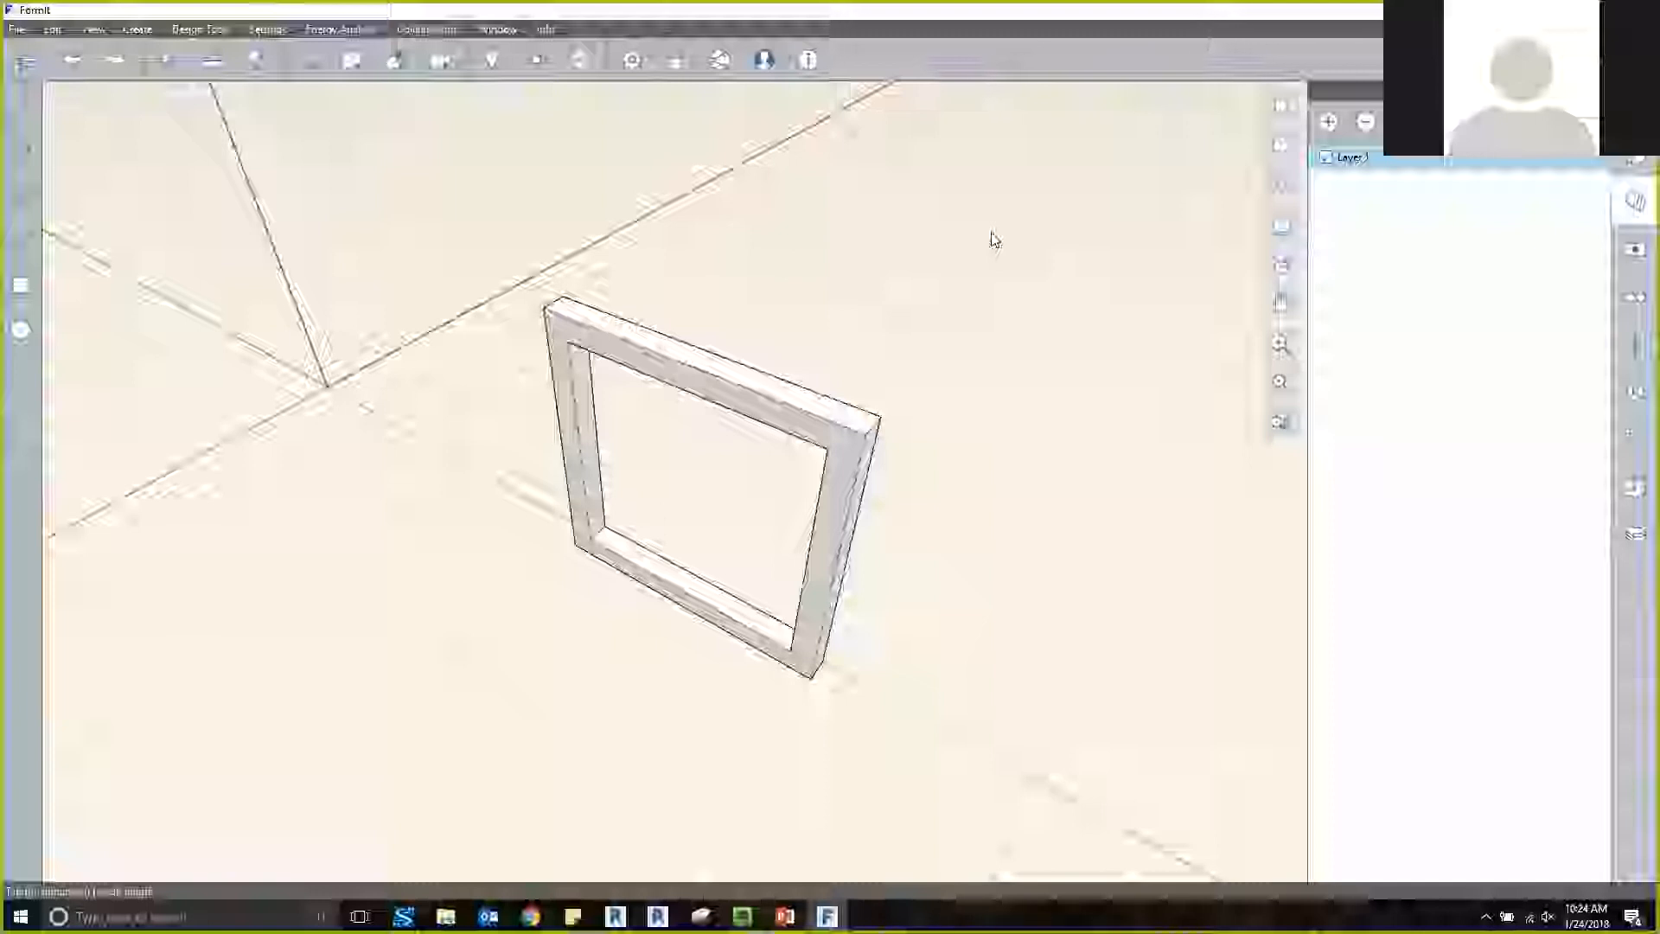
left_click(855, 438)
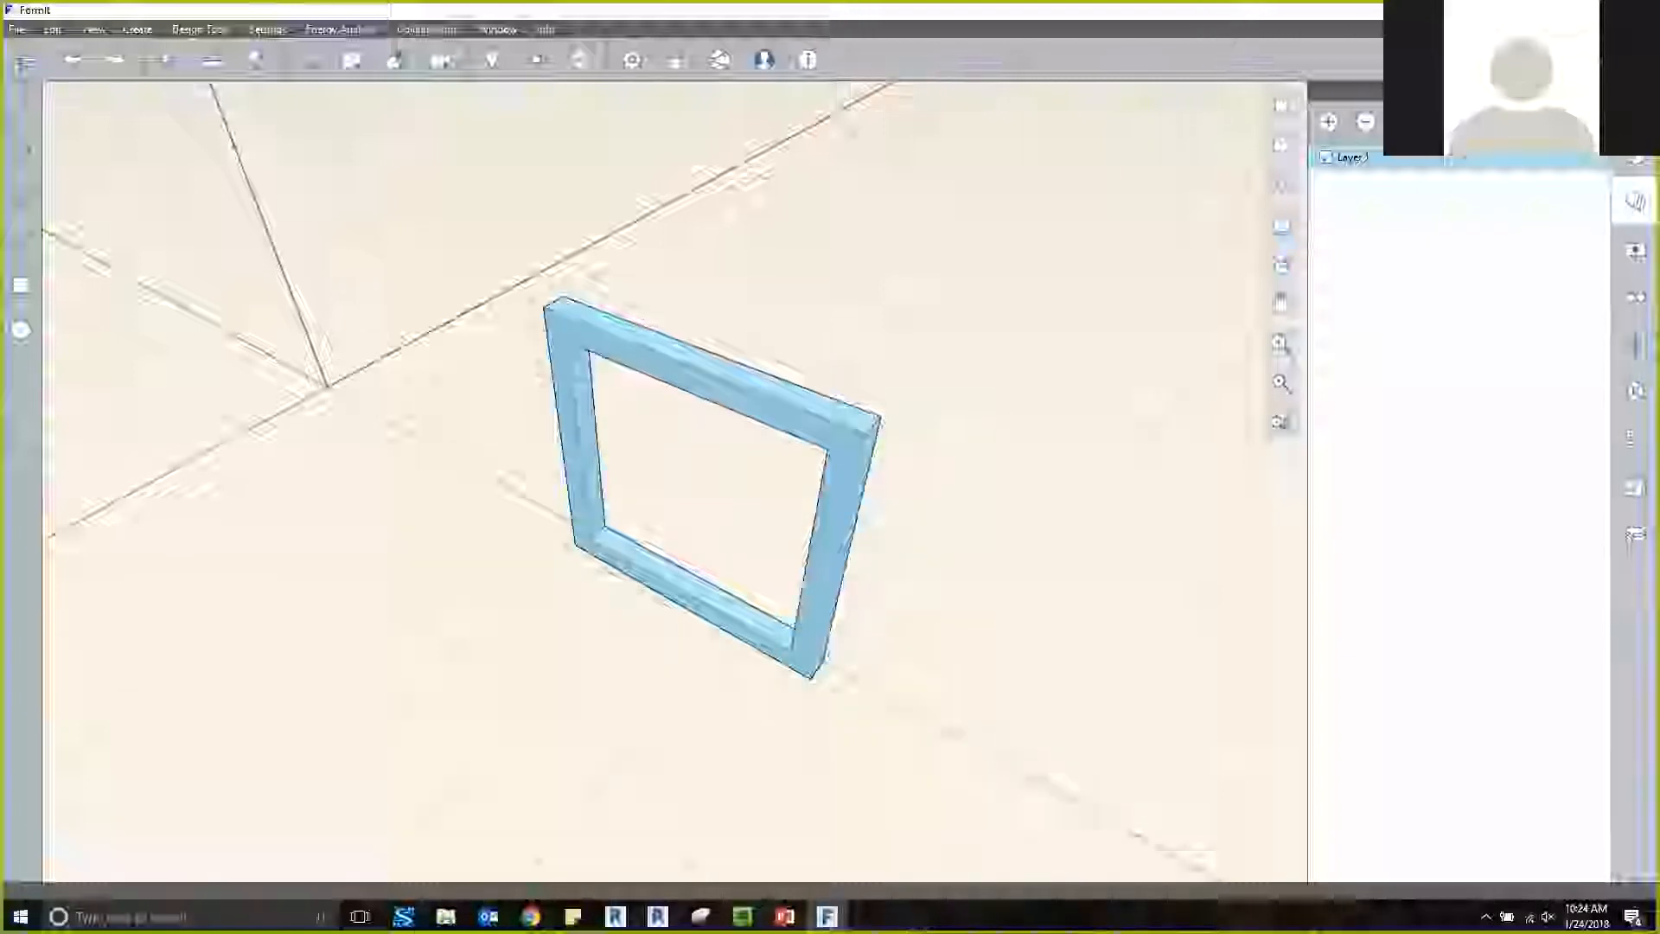
left_click(1029, 365)
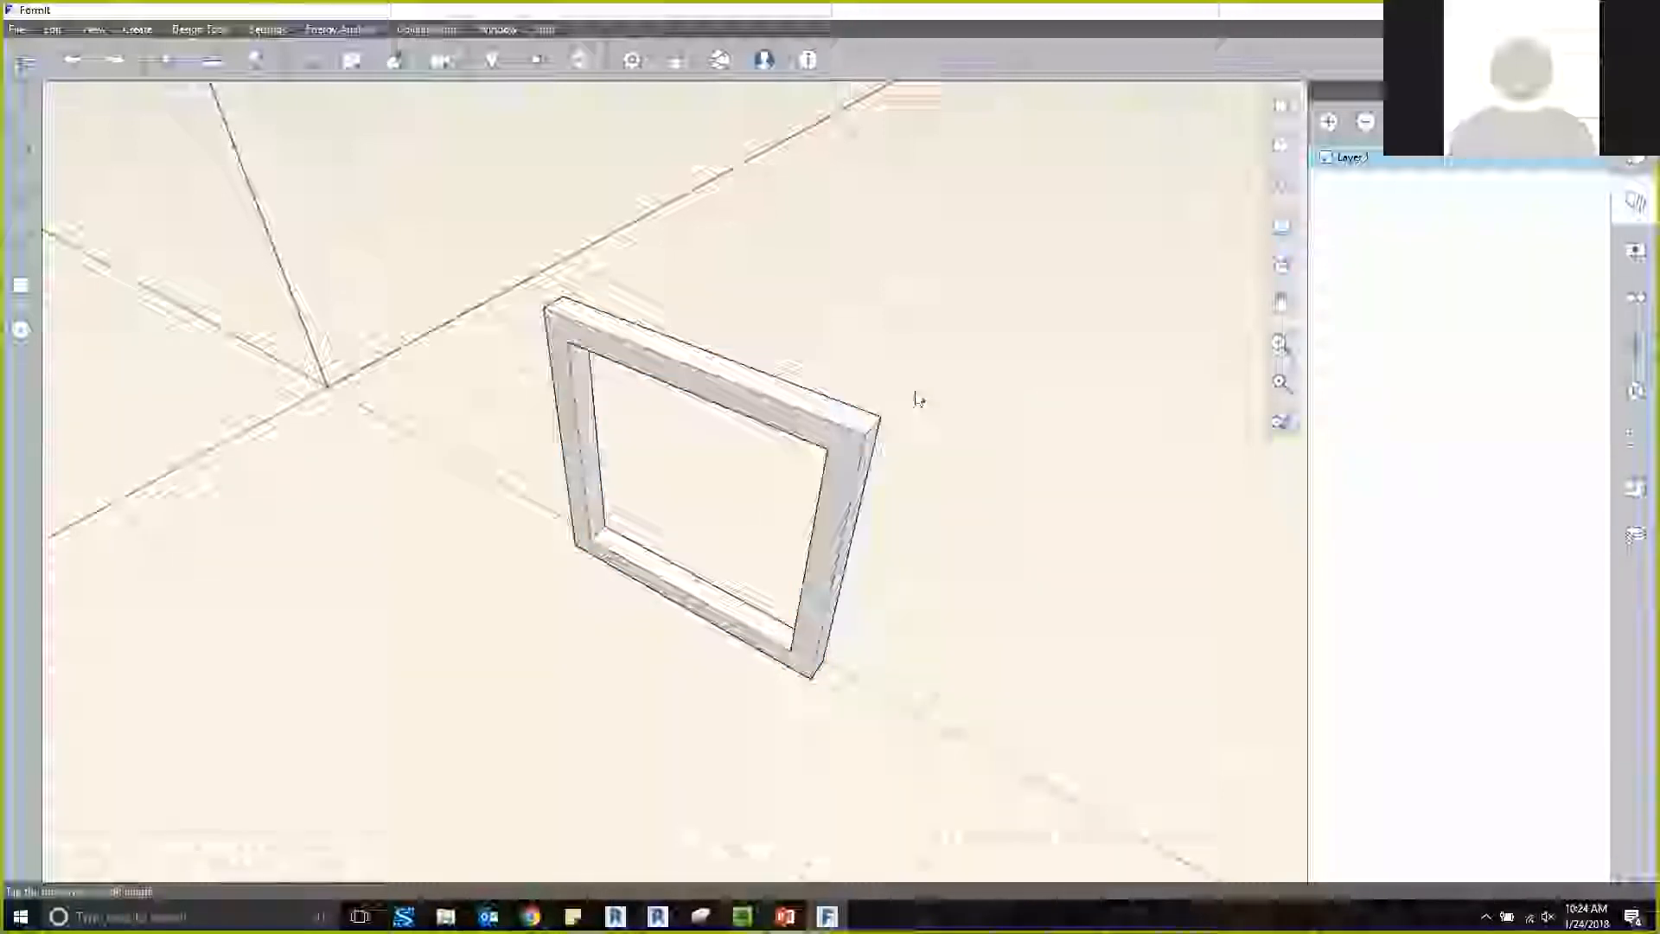
left_click(1326, 157)
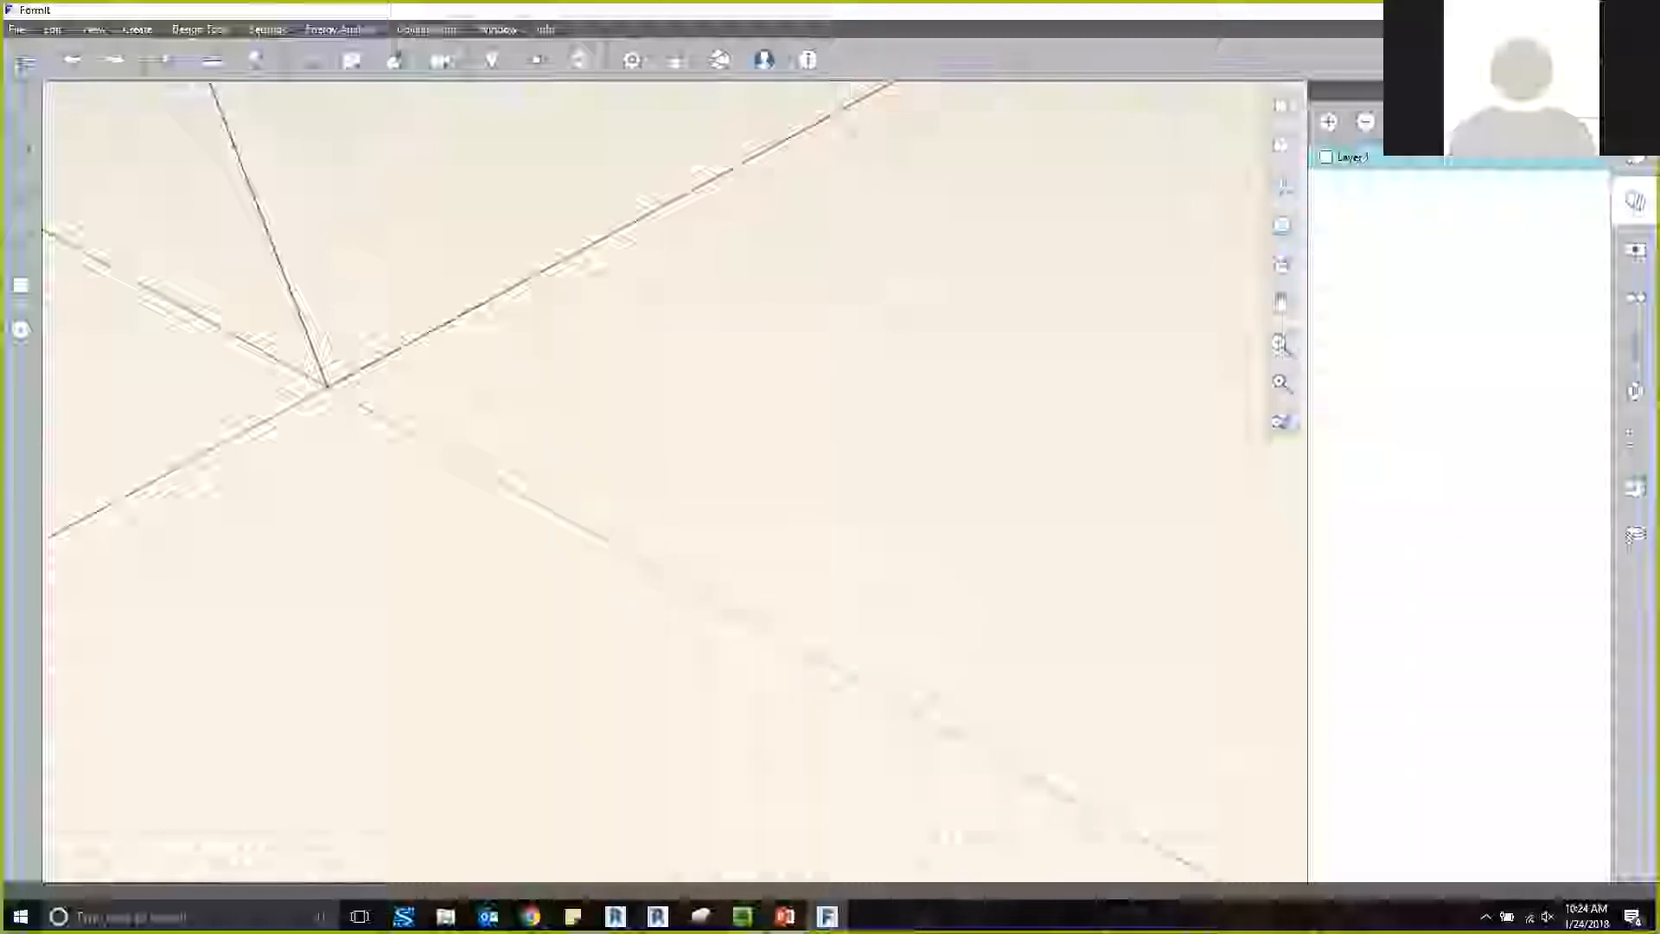
left_click(1326, 157)
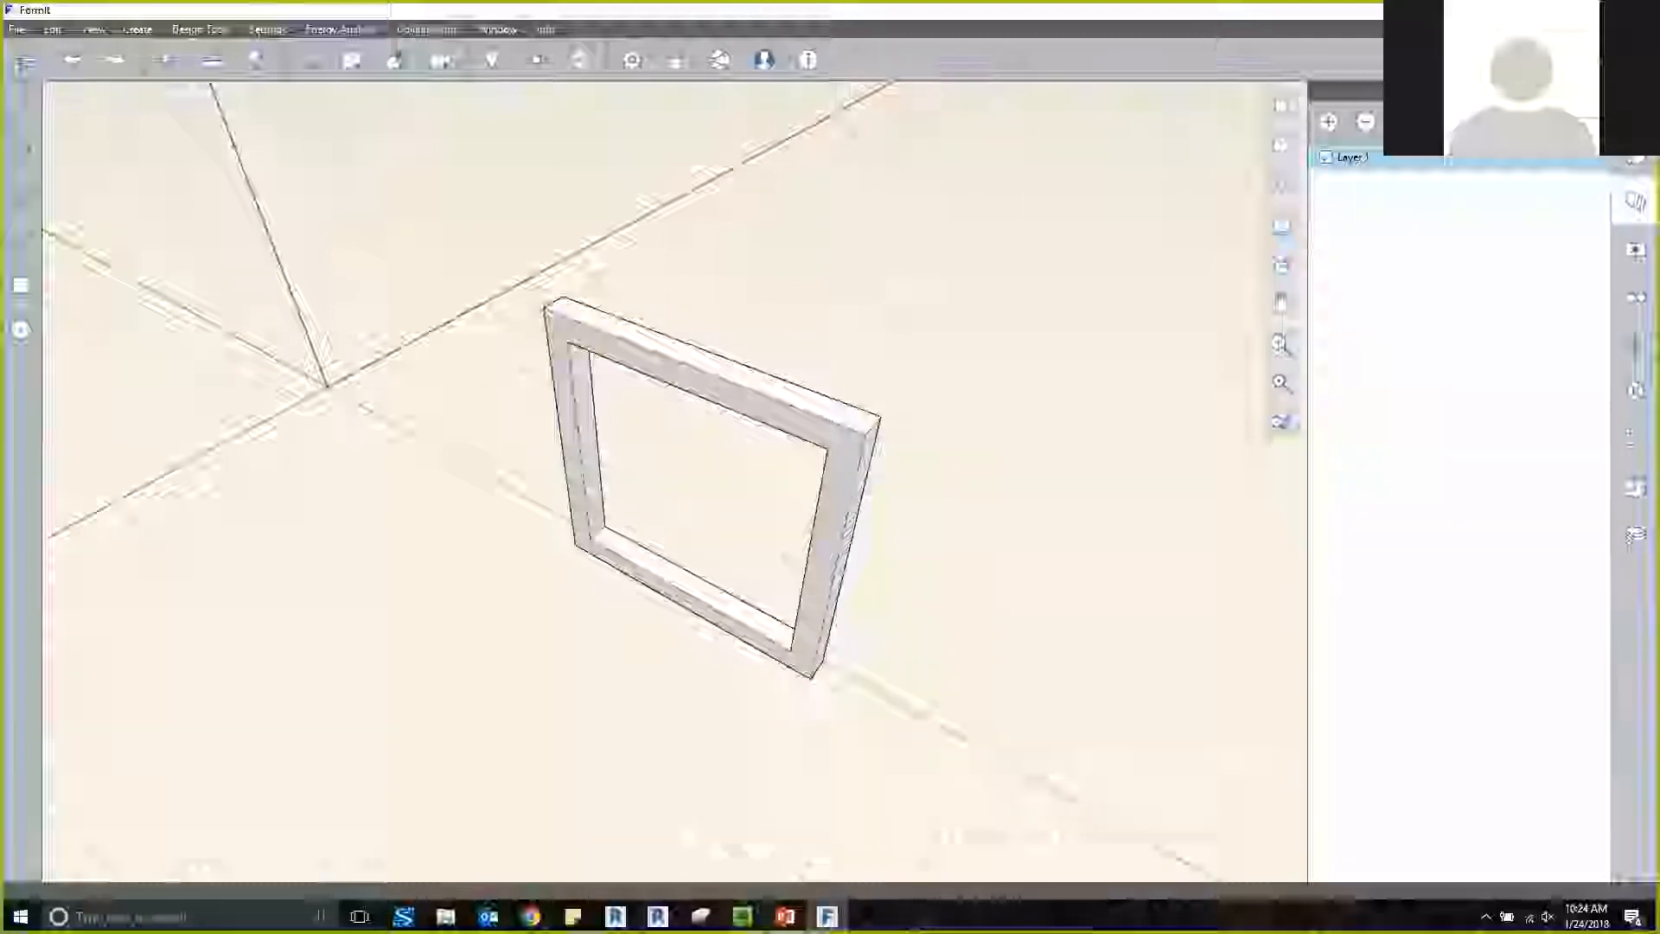
left_click(1325, 157)
left_click(1326, 157)
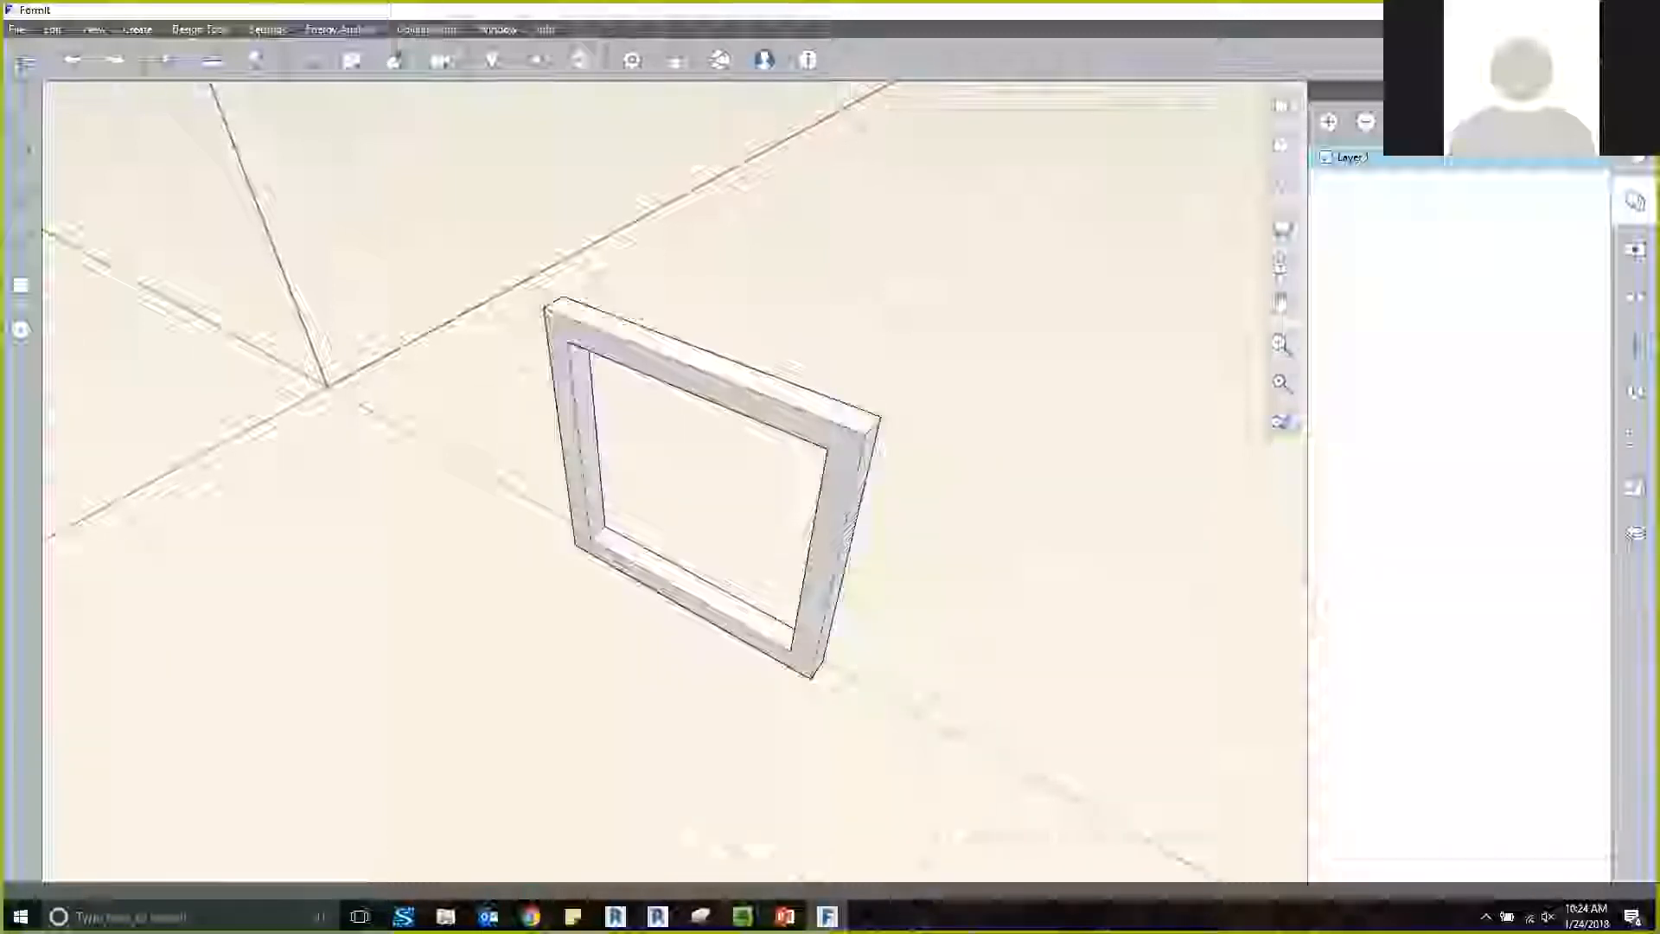
Draw a rectangle across the frame's opening, from one inner corner to the opposite one.
scroll(728, 654, "up", 2)
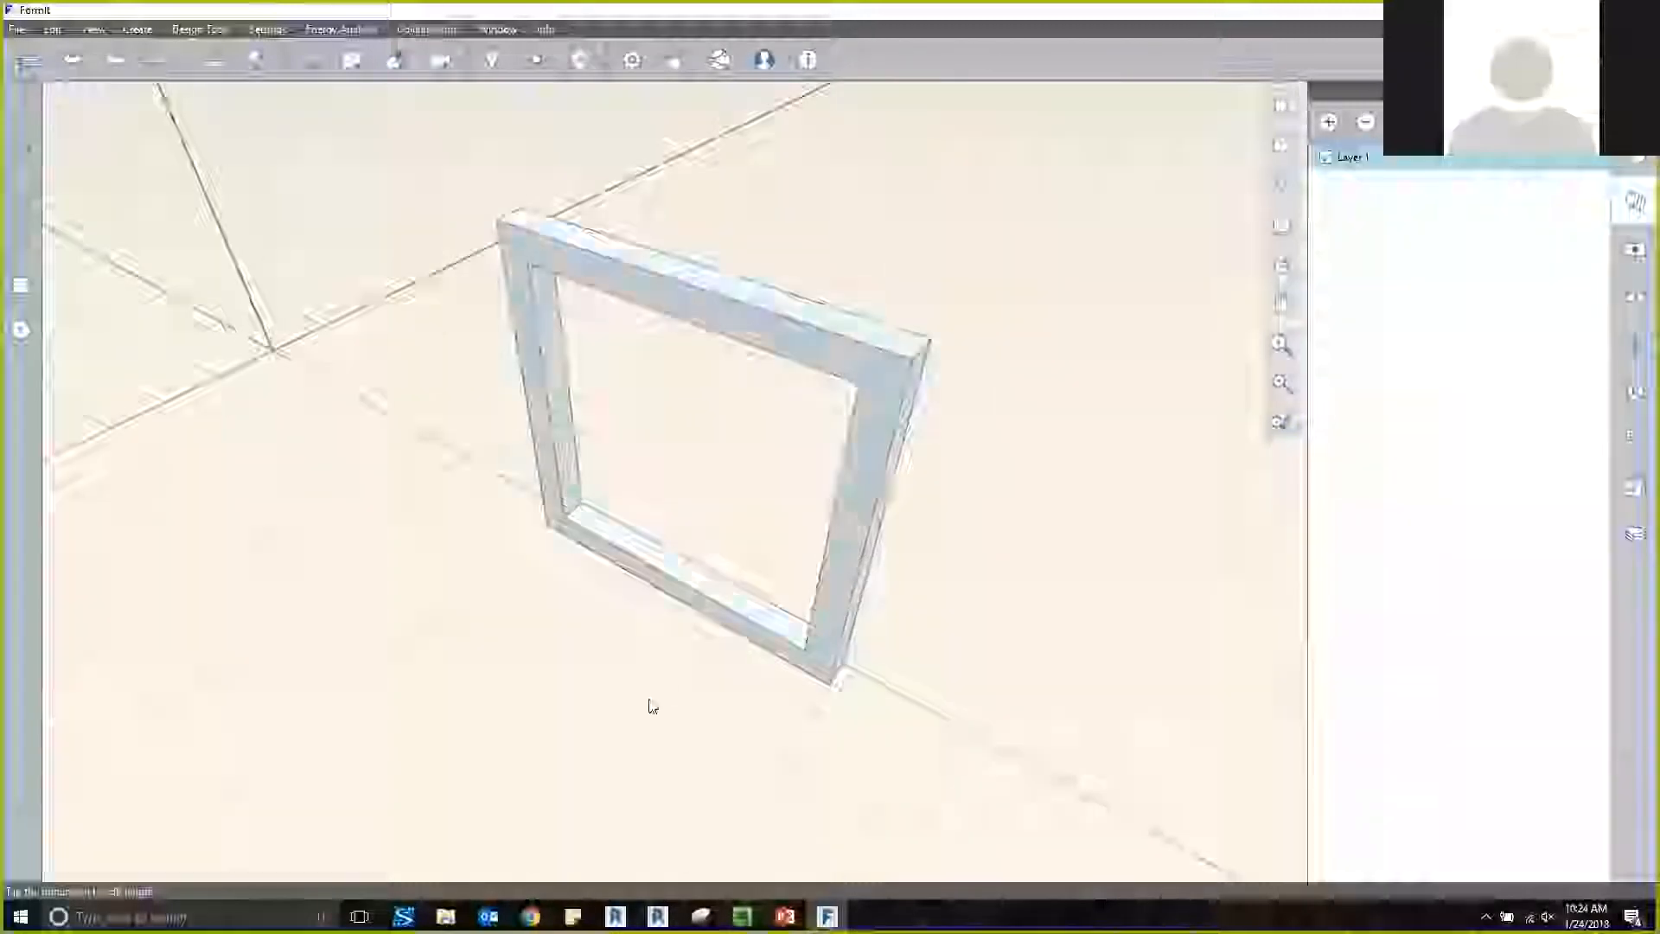
right_click_drag(620, 688, 640, 670)
left_click(323, 57)
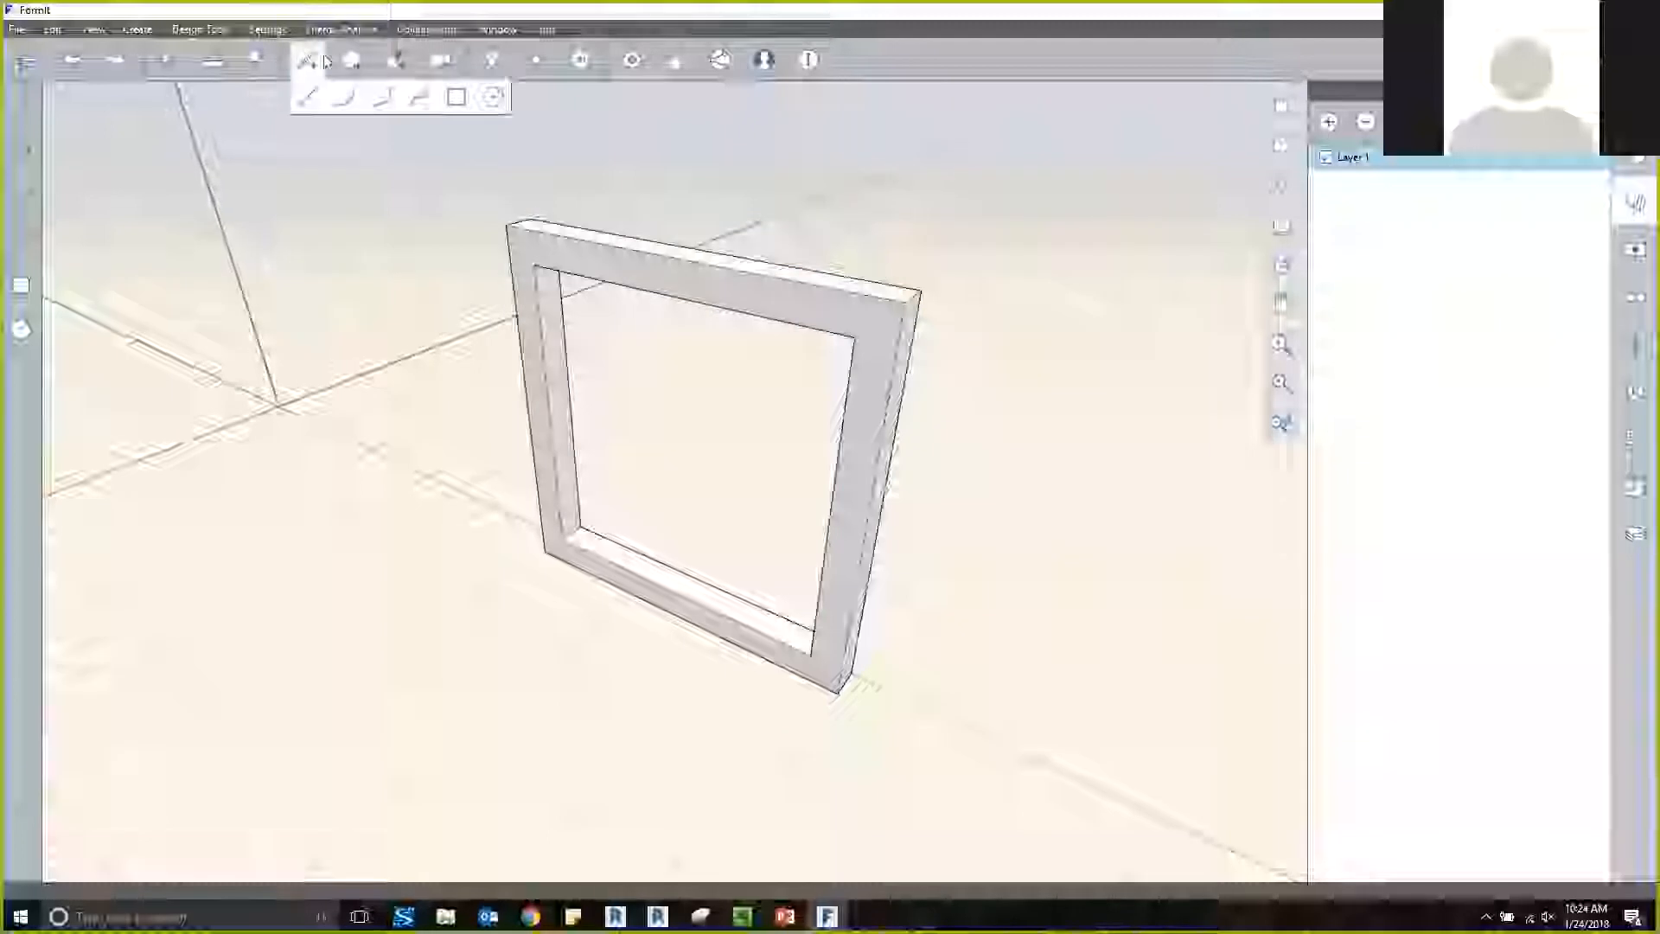
left_click(456, 97)
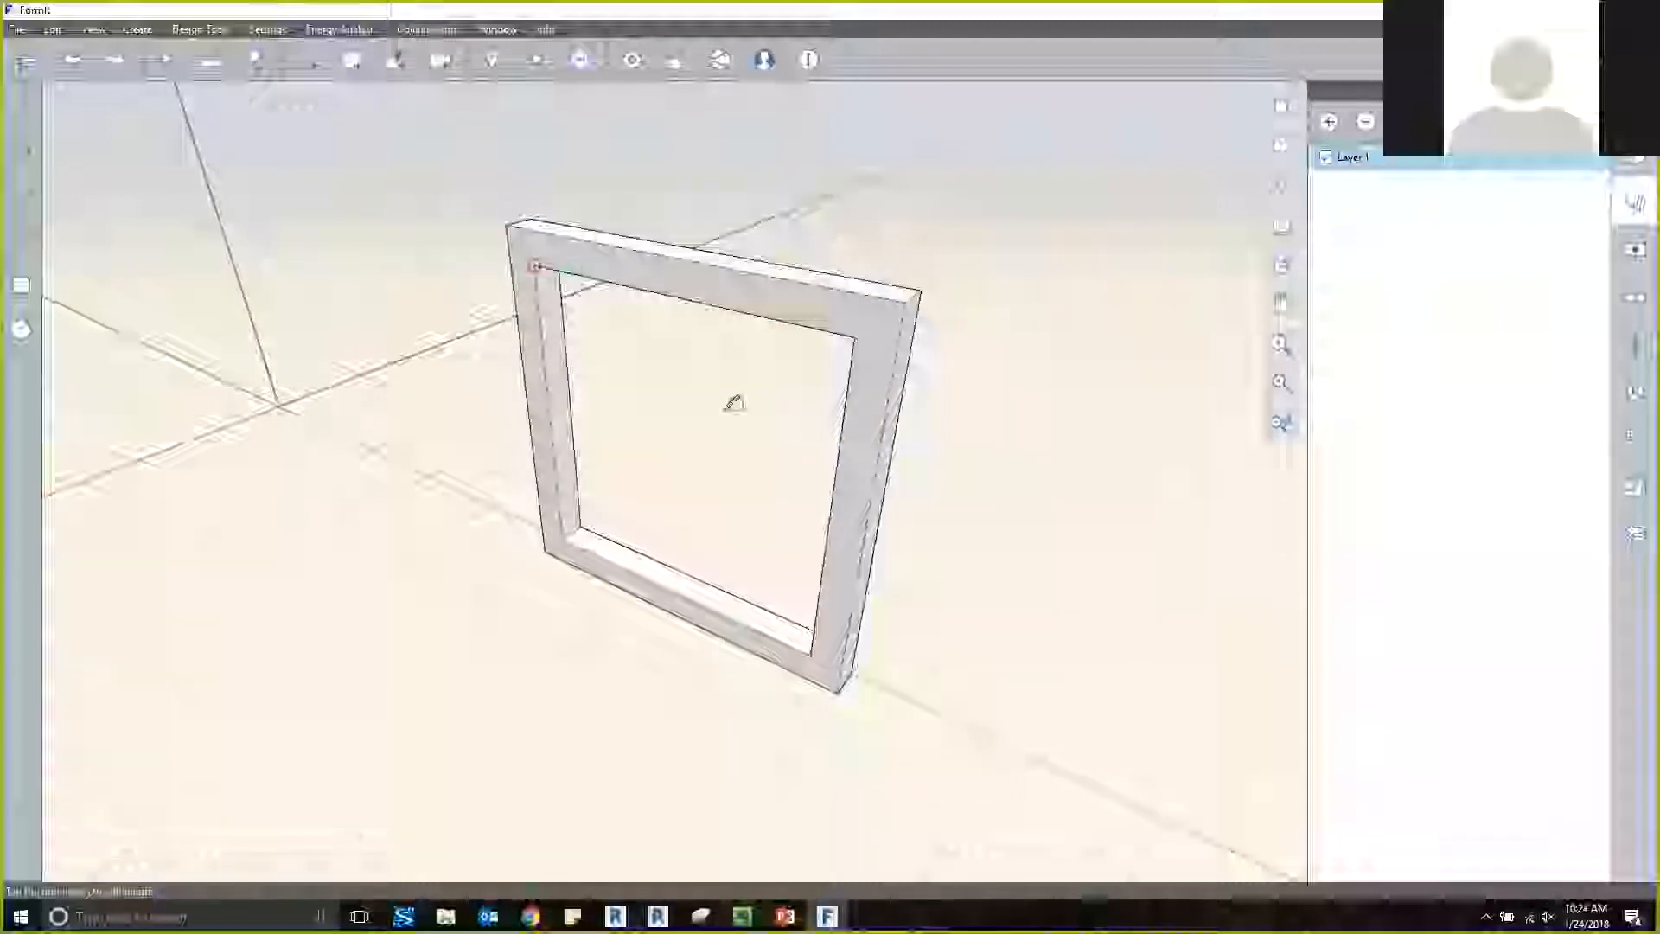
left_click(535, 266)
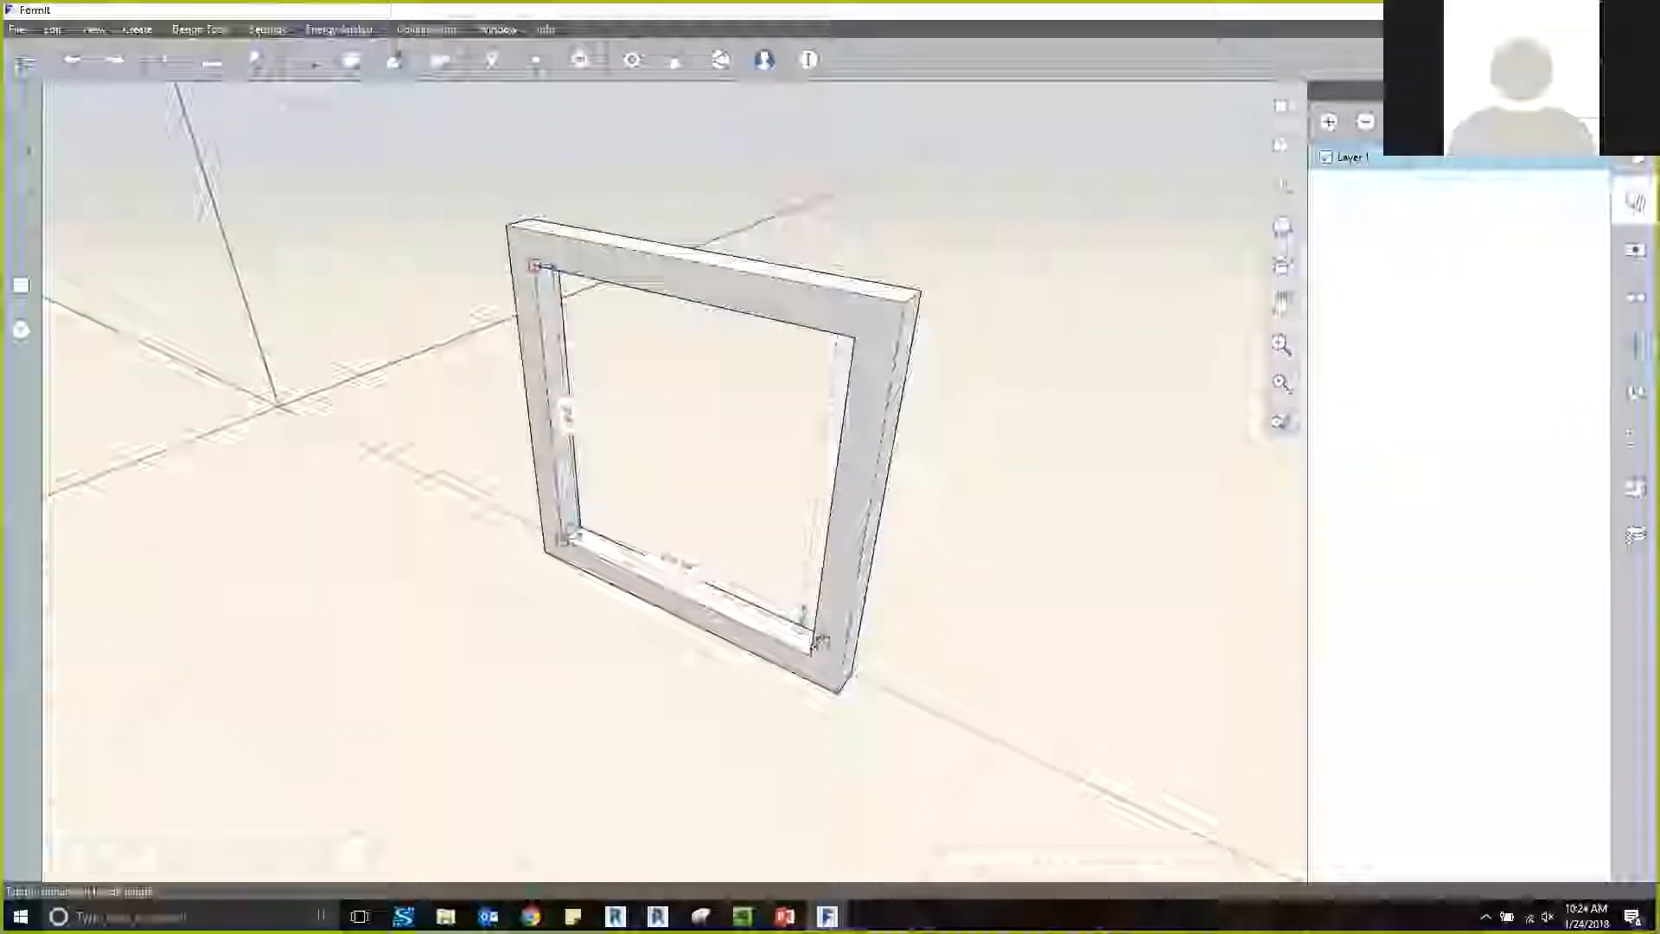
left_click(657, 445)
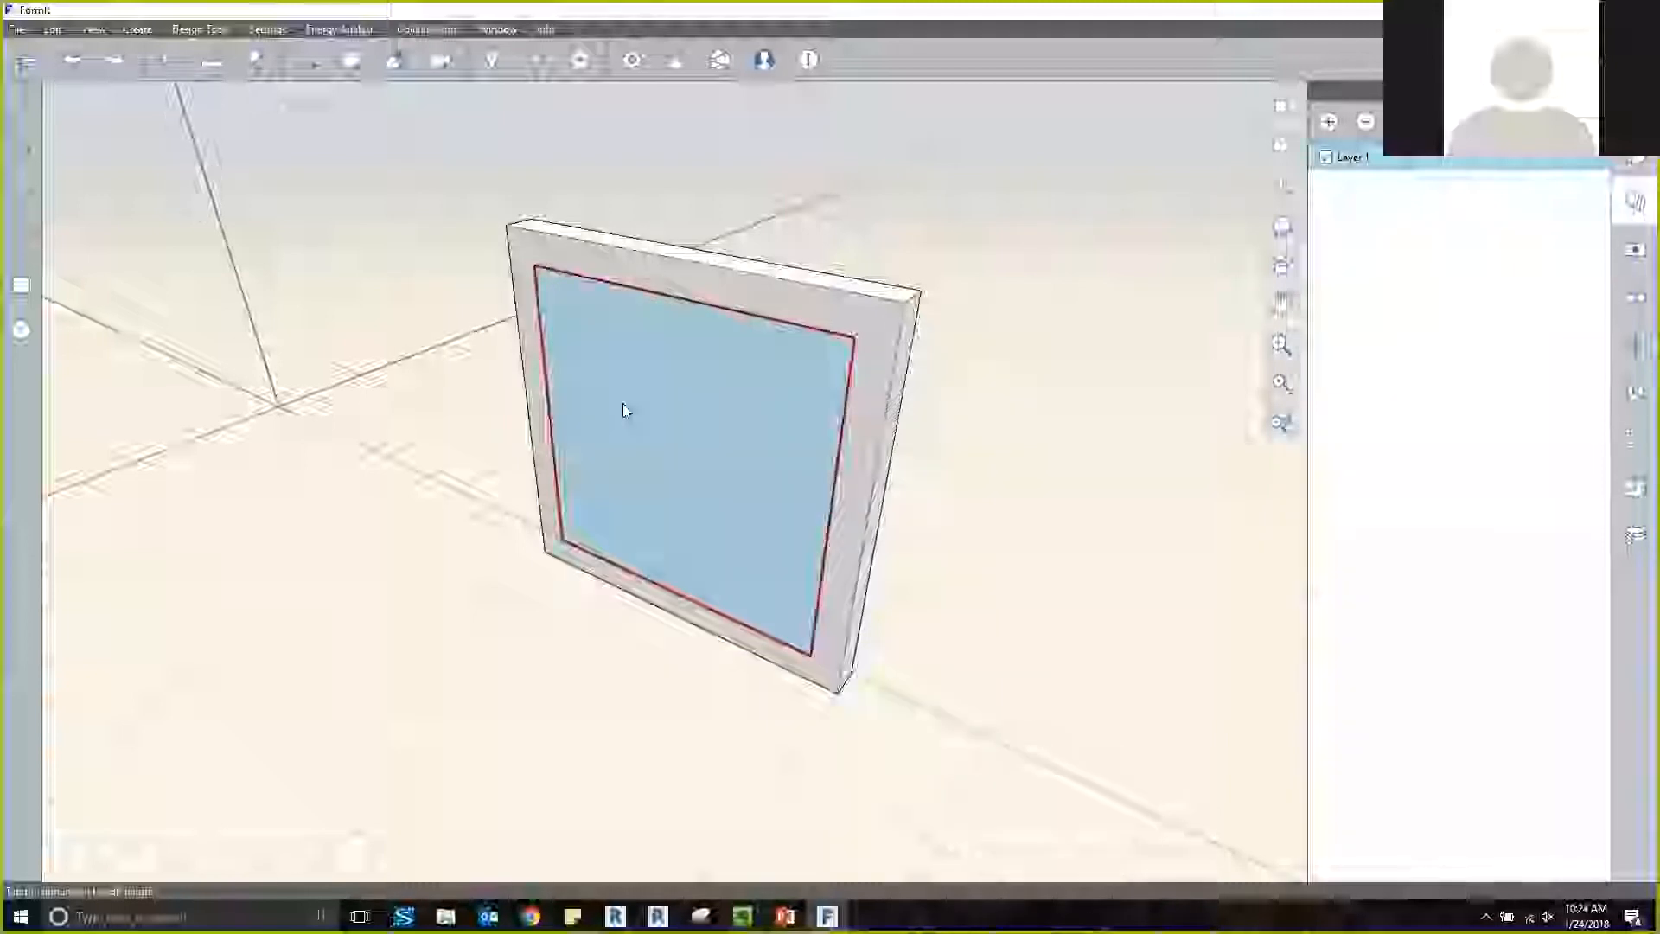
Hide Layer 1 to isolate the rectangular face and extrude that face to an exact thickness.
left_click(704, 278)
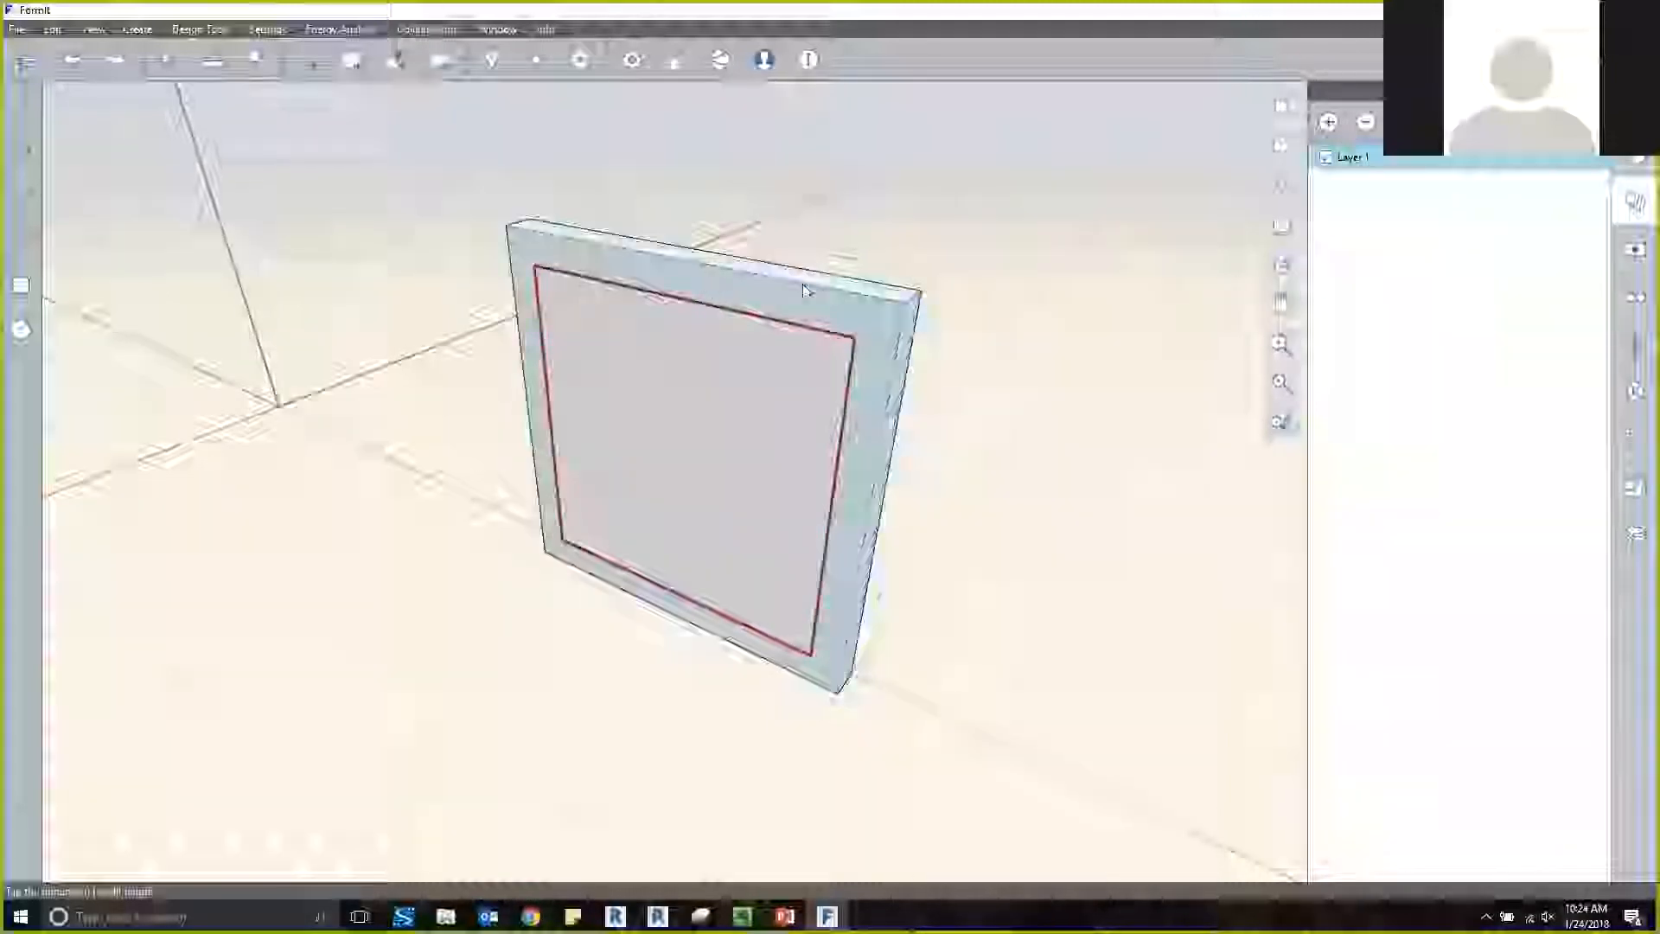
key("ctrl+z")
left_click(717, 444)
left_click(713, 448)
key("Tab")
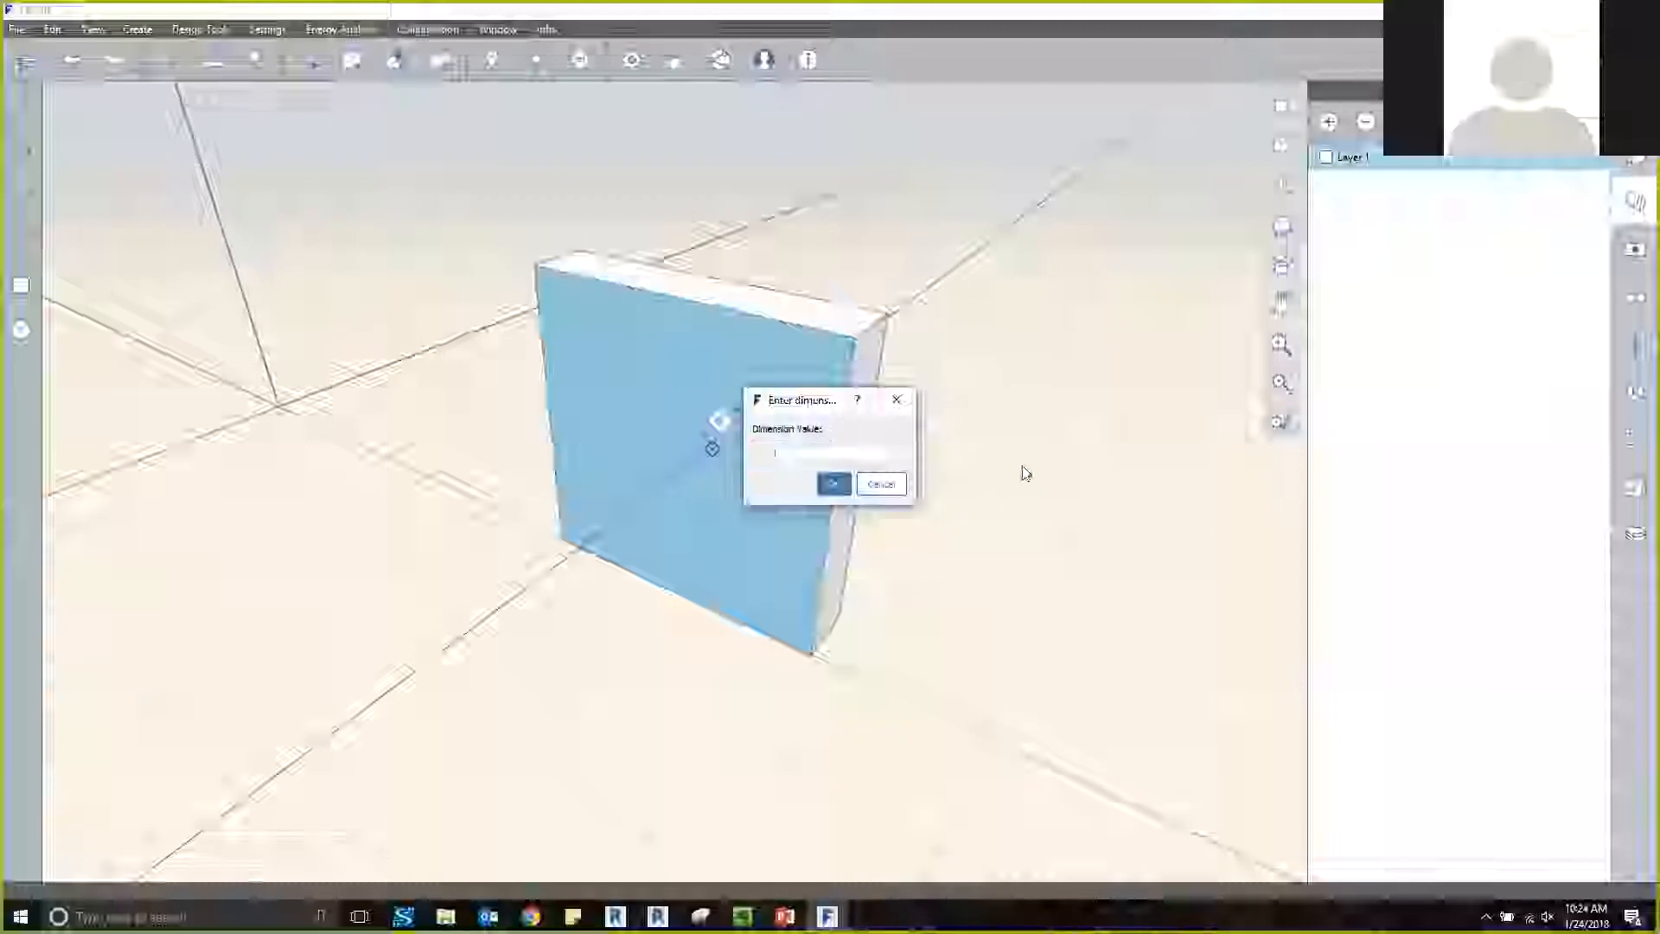
left_click(834, 484)
Select the whole extruded panel, turn it into a group, and clear the selection.
left_click_drag(423, 200, 934, 739)
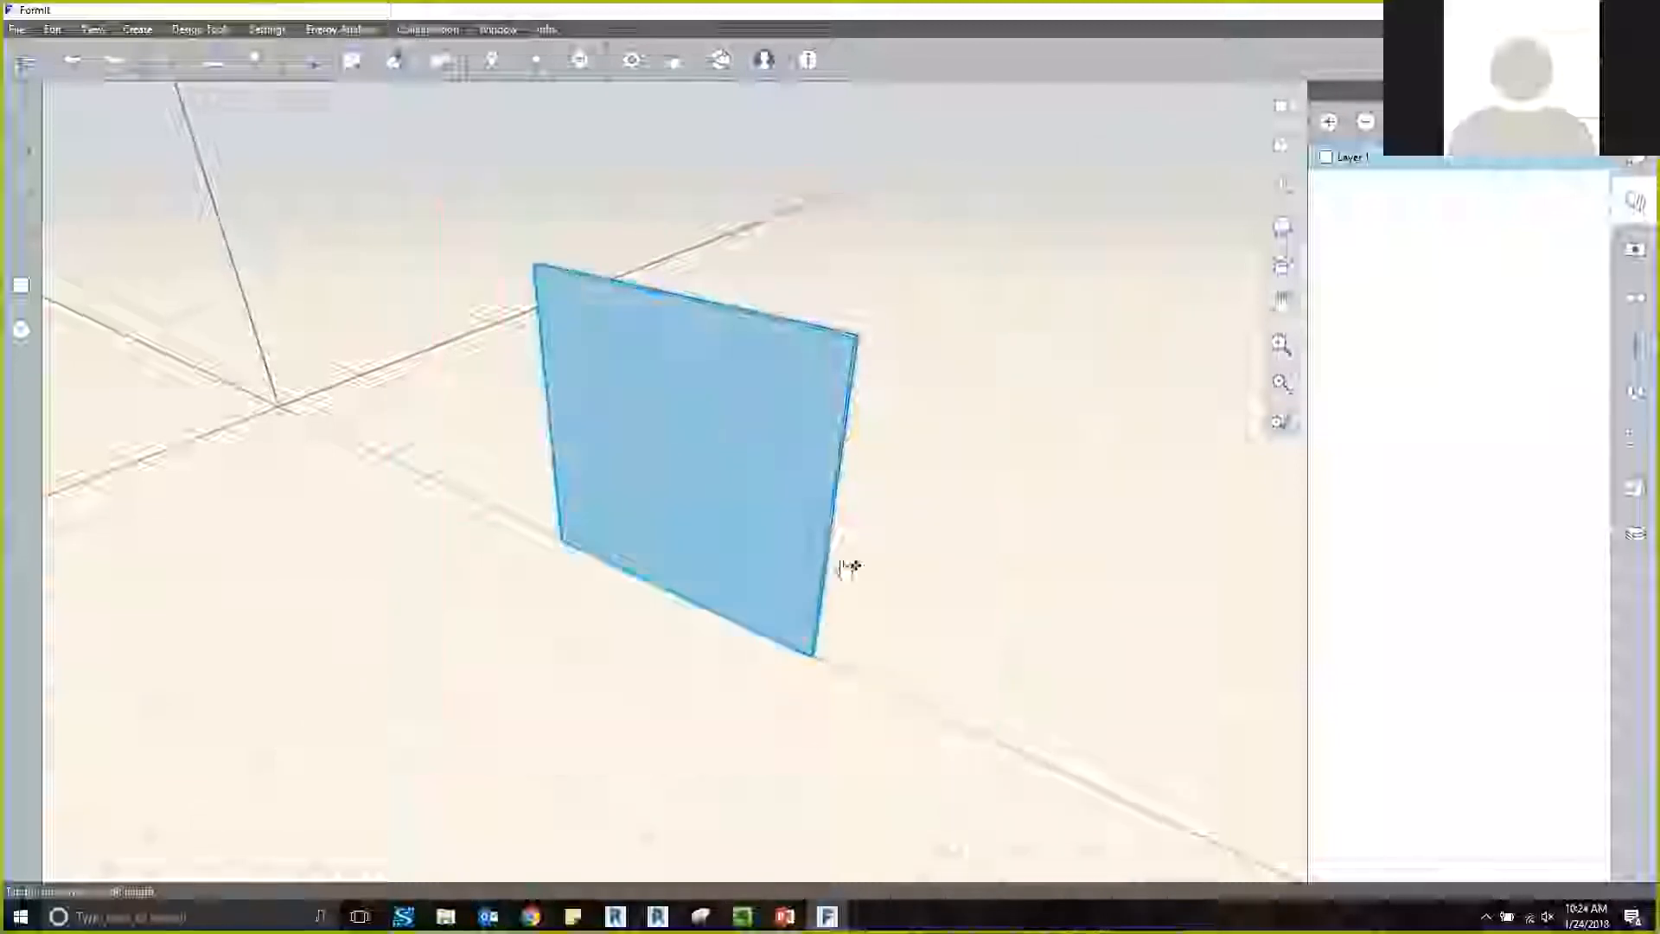
right_click(680, 415)
left_click(674, 328)
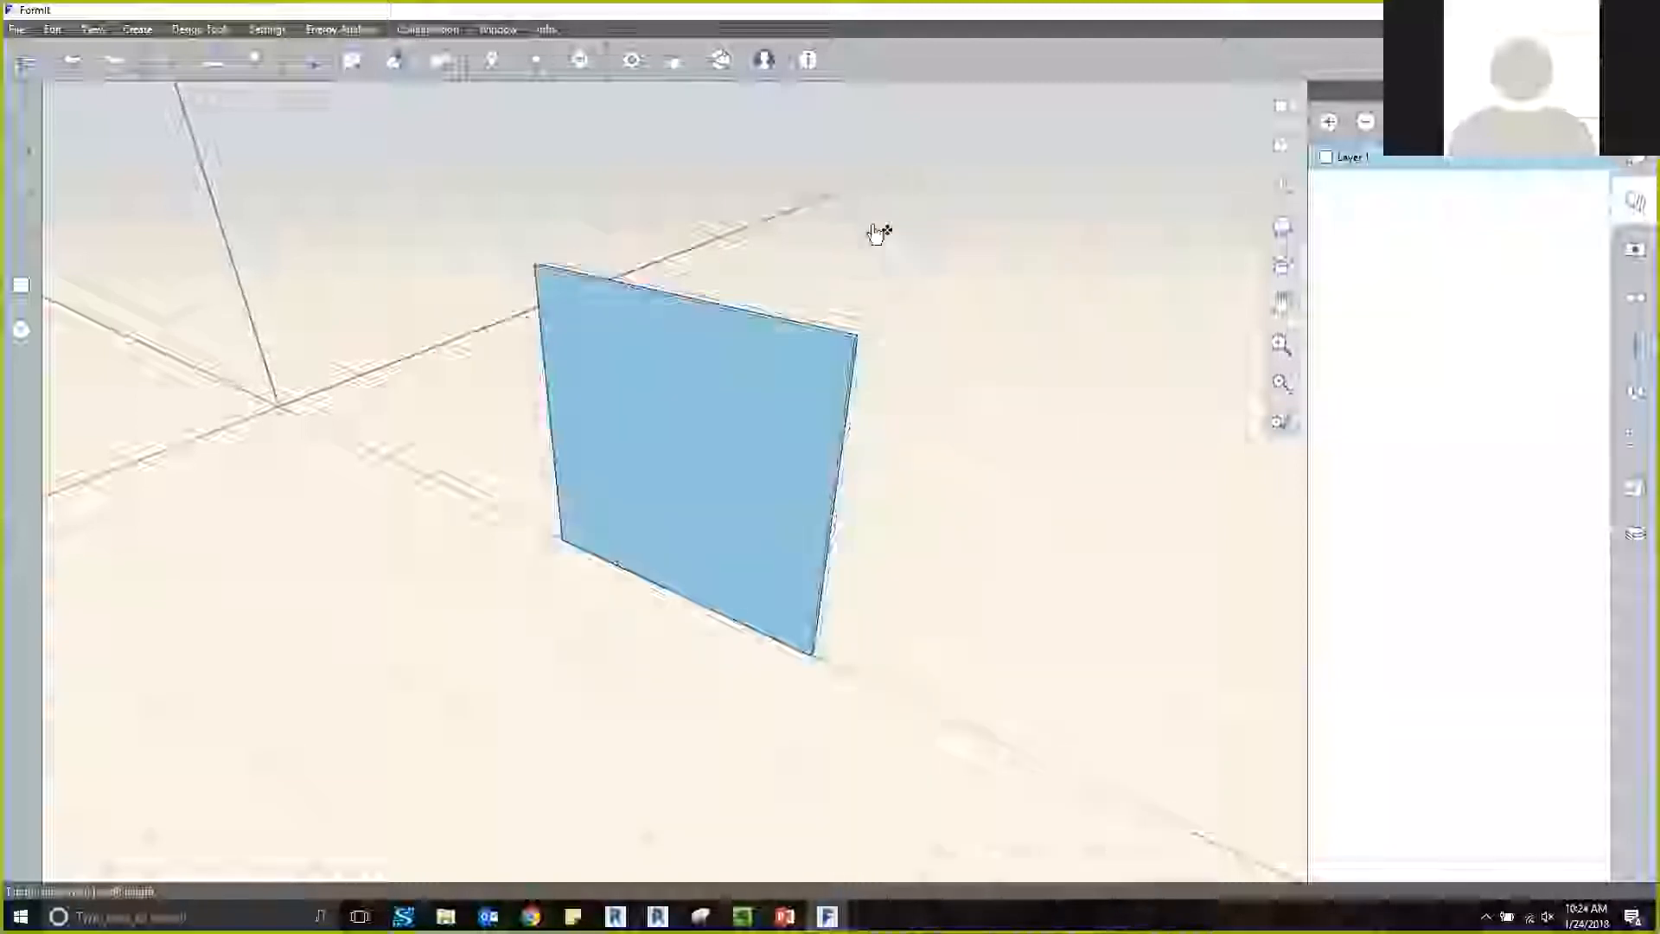
left_click(919, 248)
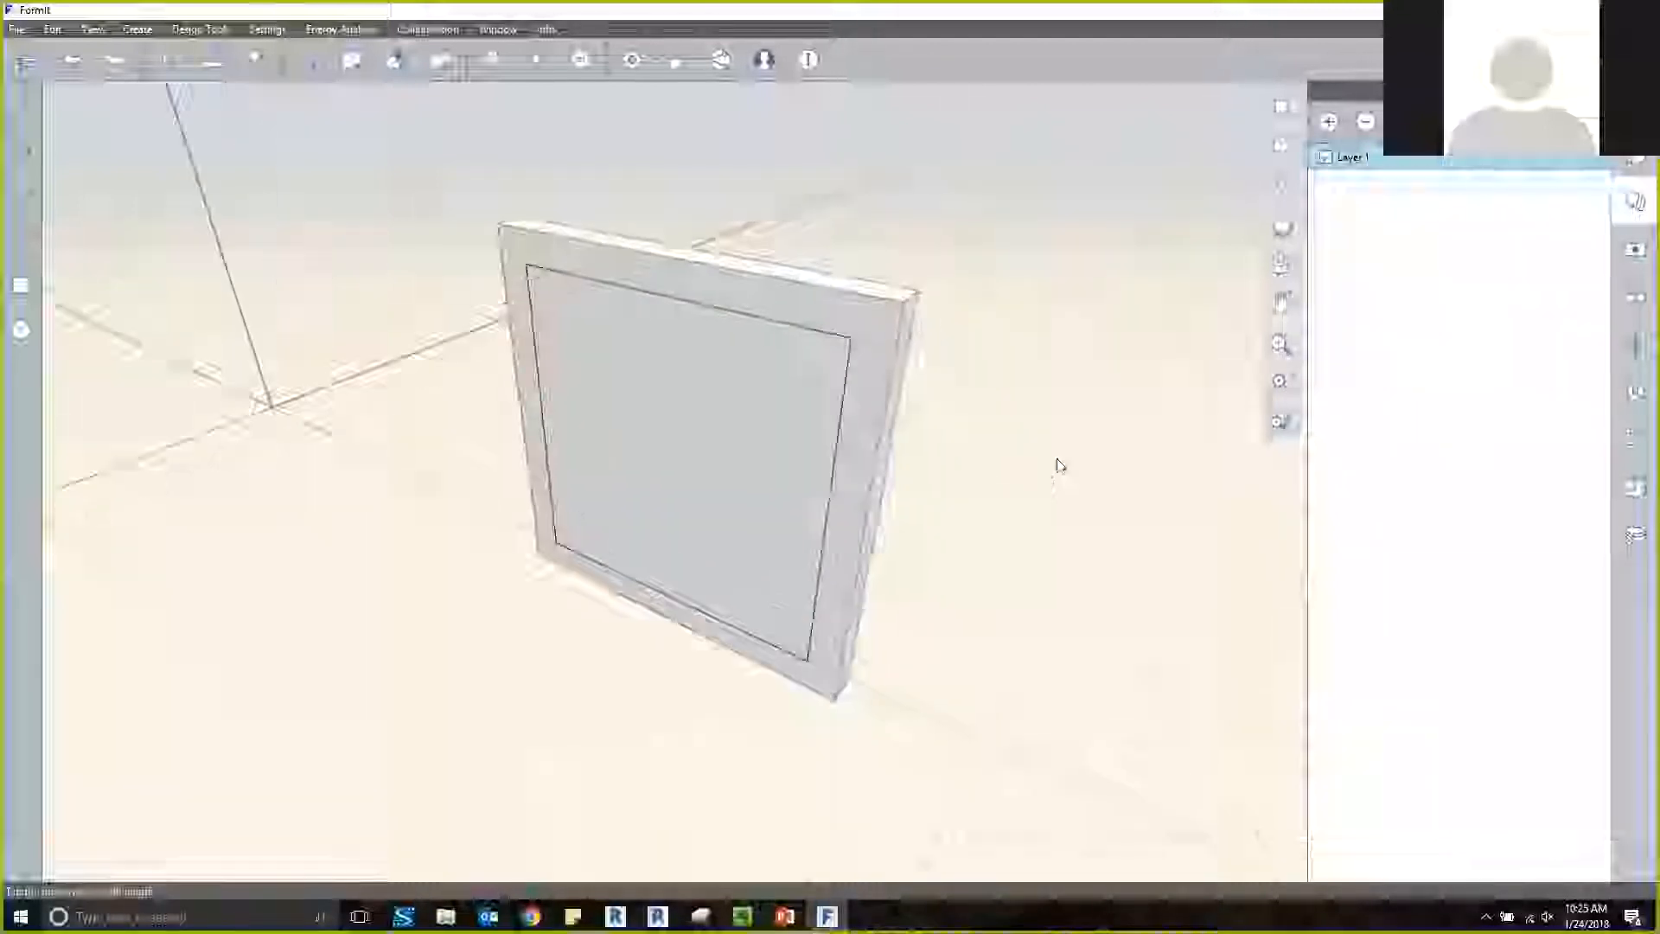
Show Layer 1 again to display the frame around the panel.
middle_click_drag(1060, 465, 980, 422)
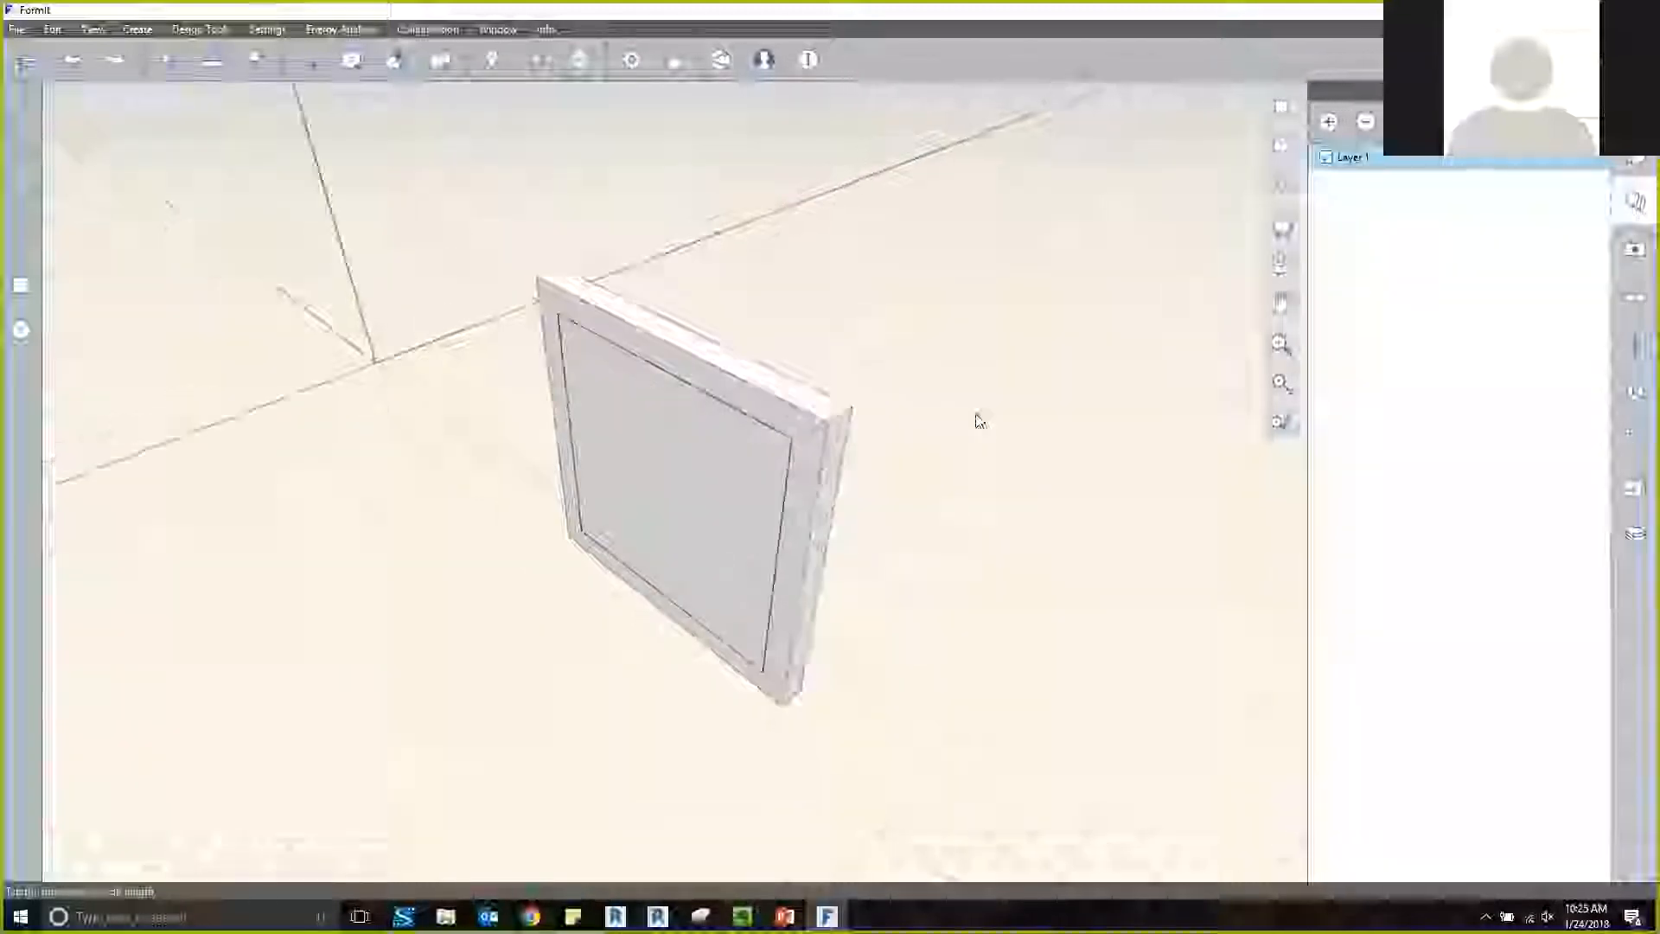
scroll(975, 416, "down", 1)
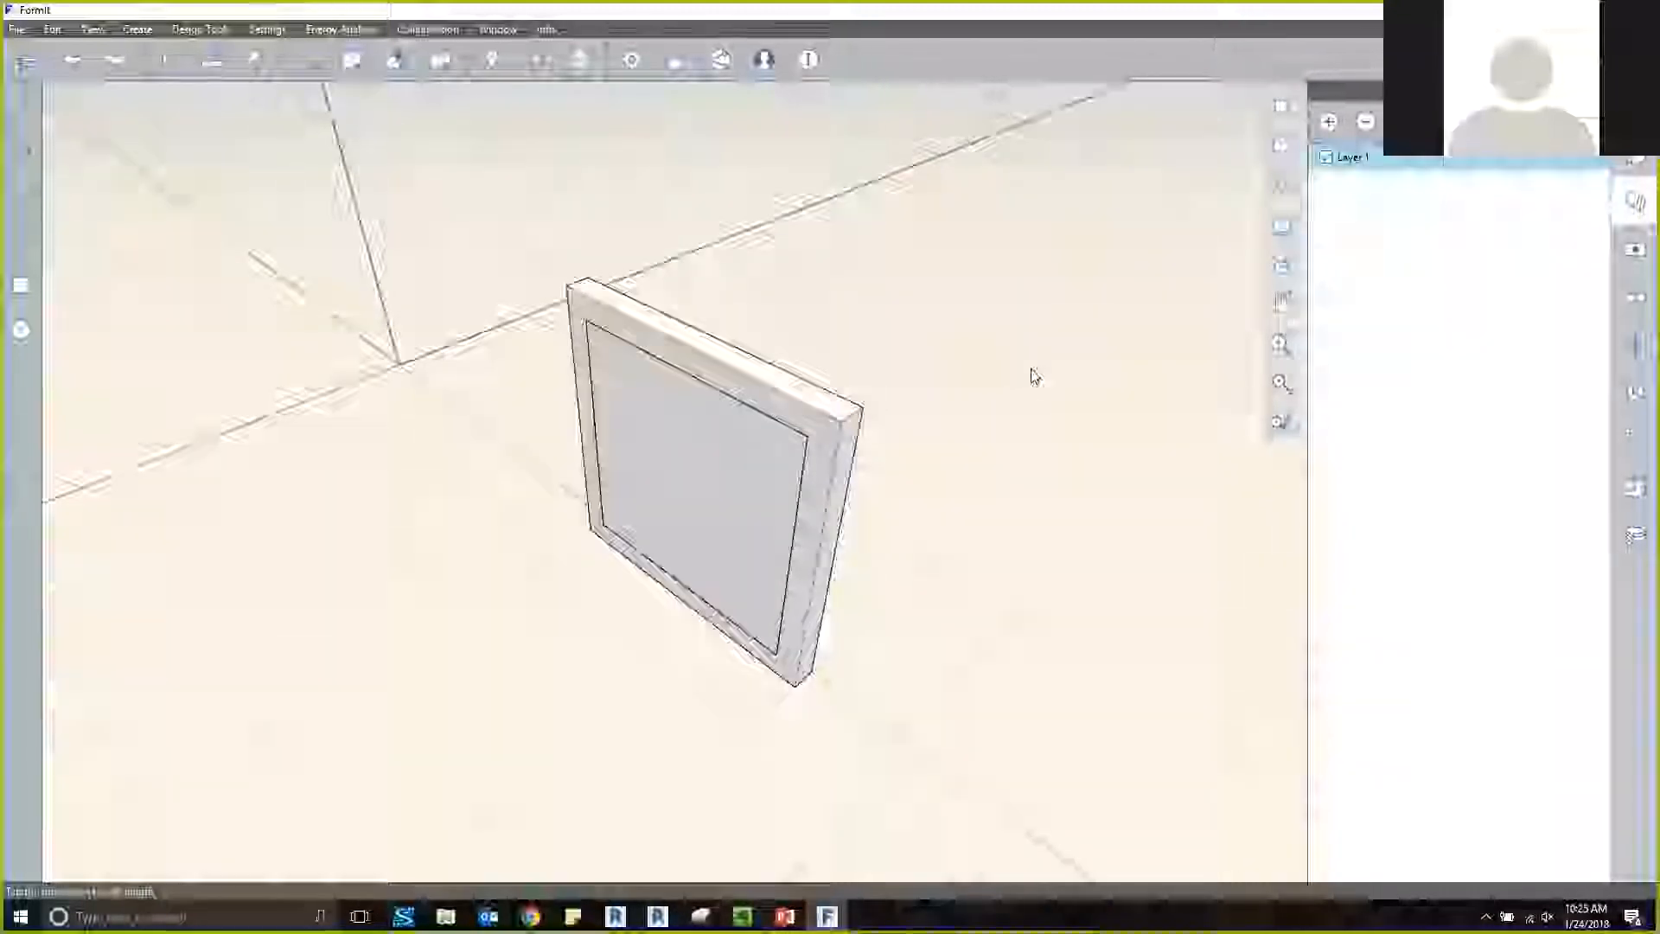
scroll(1035, 377, "down", 5)
middle_click_drag(1035, 377, 760, 340)
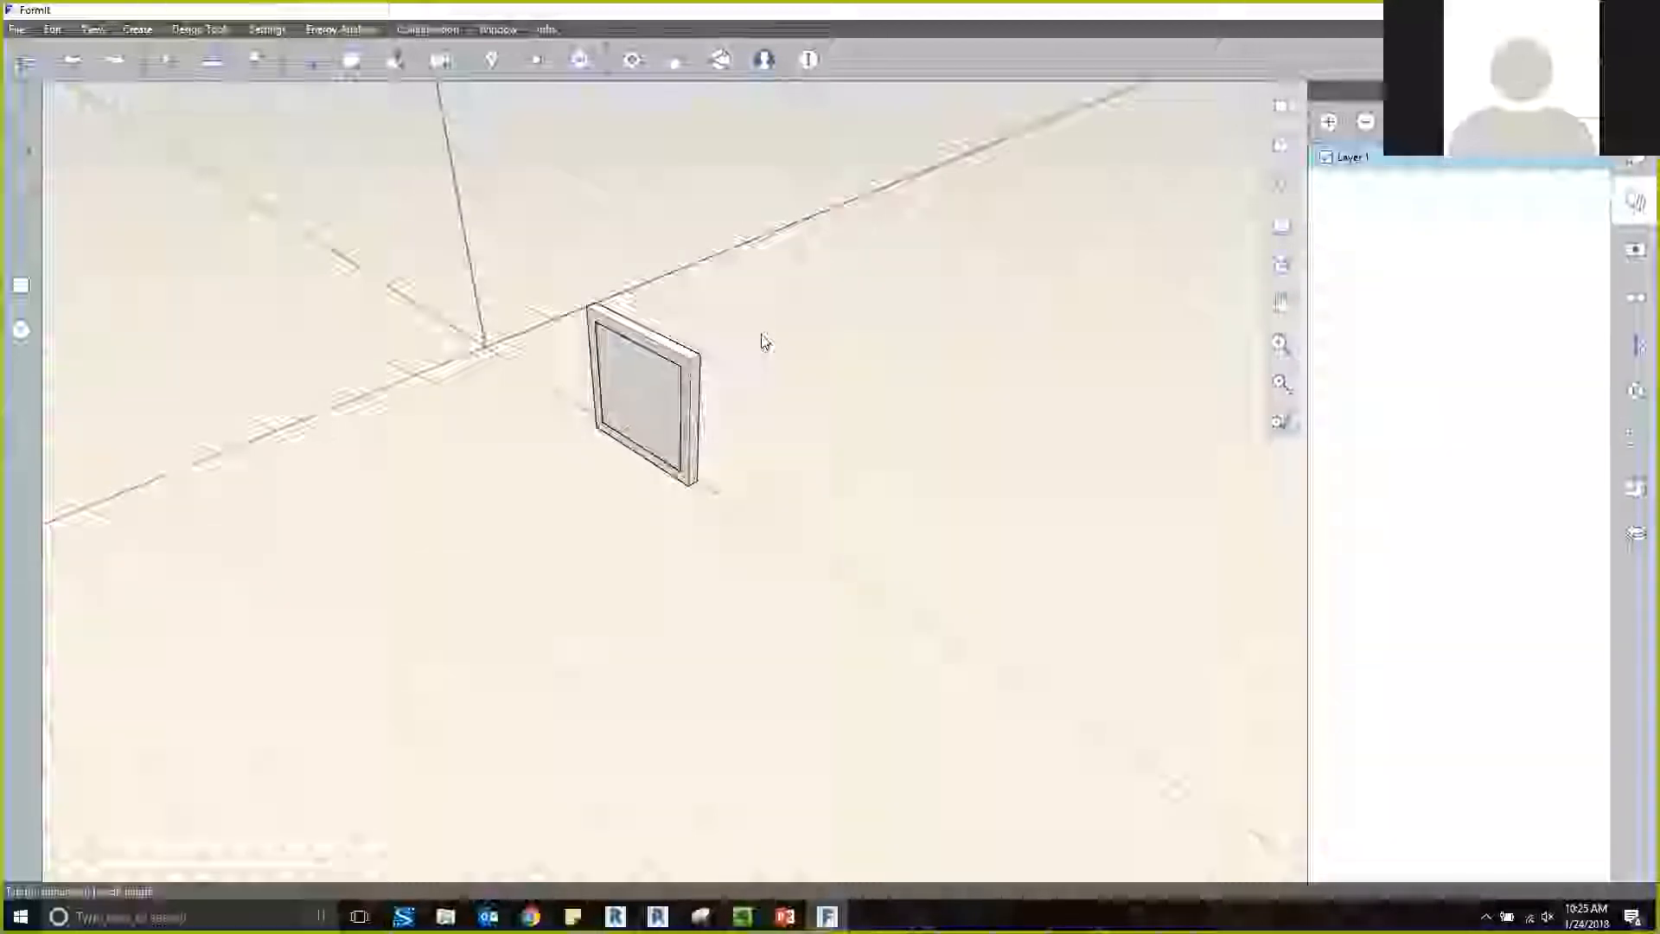
middle_click_drag(769, 368, 784, 375)
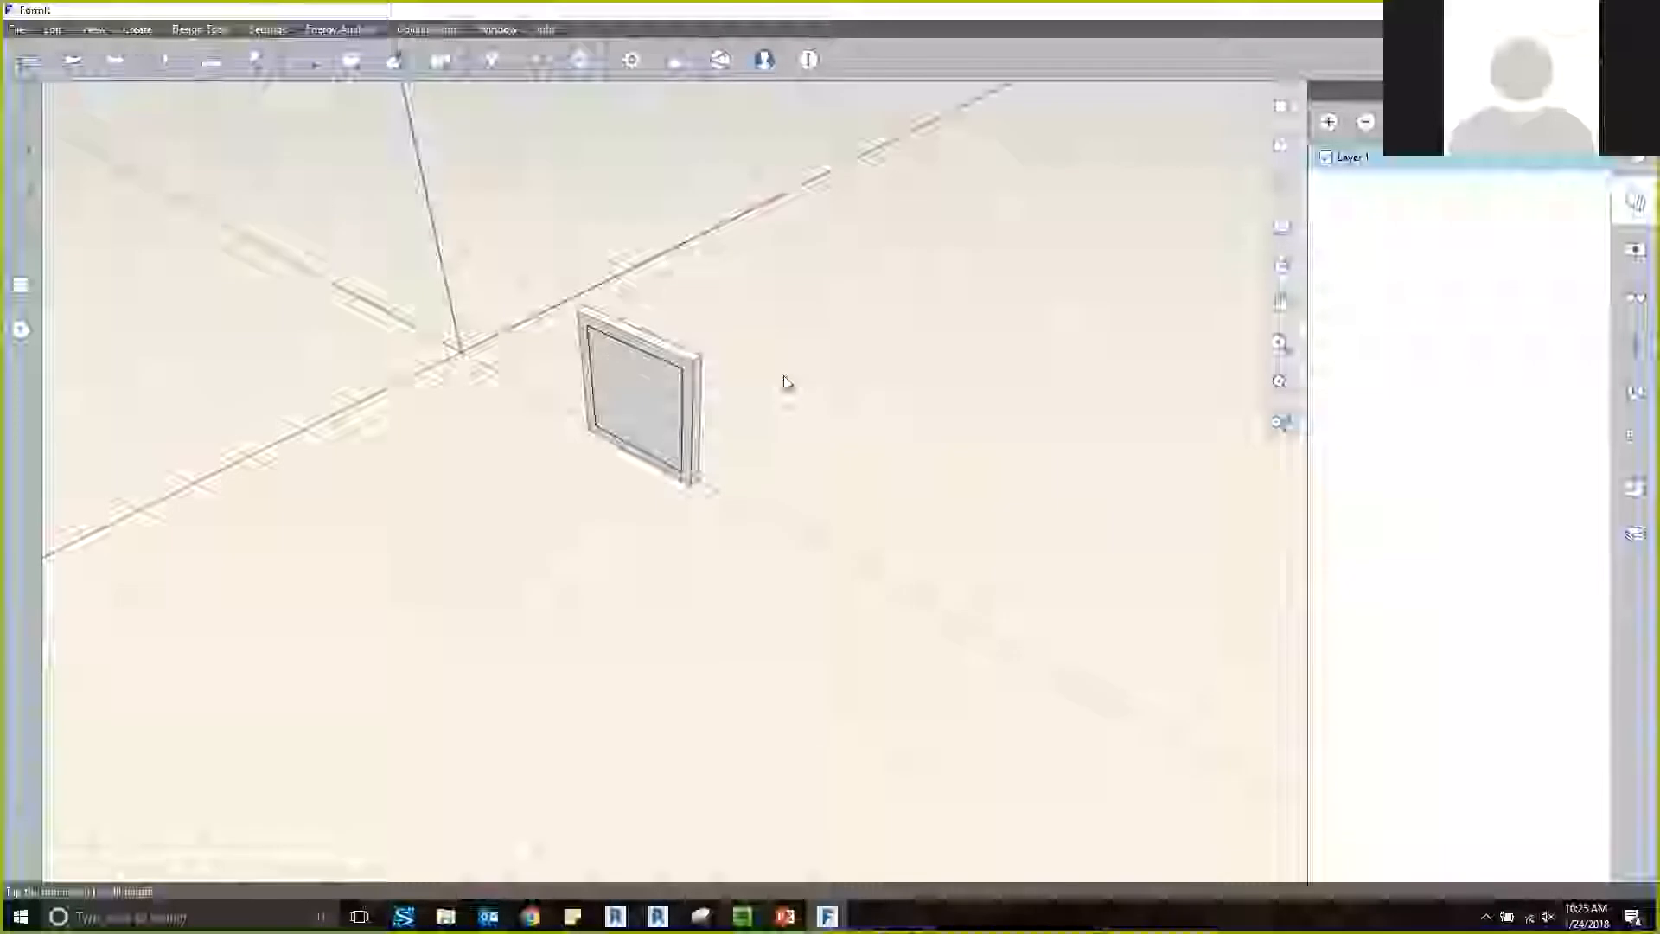
Open the Materials folder of the FormItContent library and try to bring the Glass Library into the model.
left_click(1635, 486)
left_click(1368, 122)
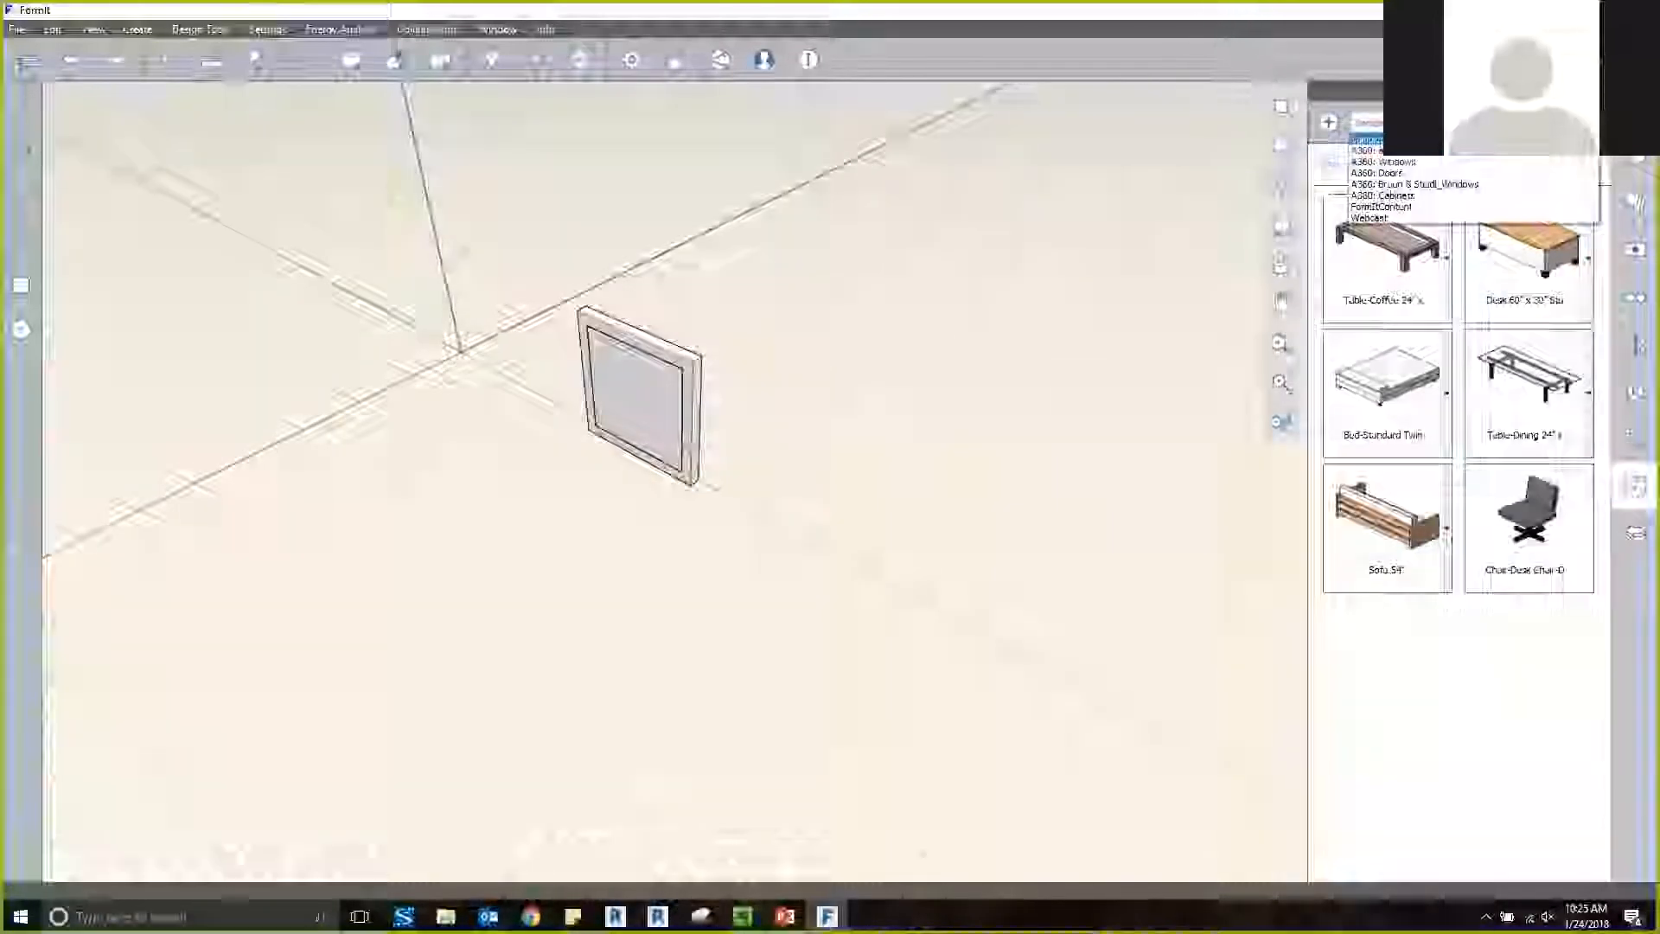
left_click(1418, 206)
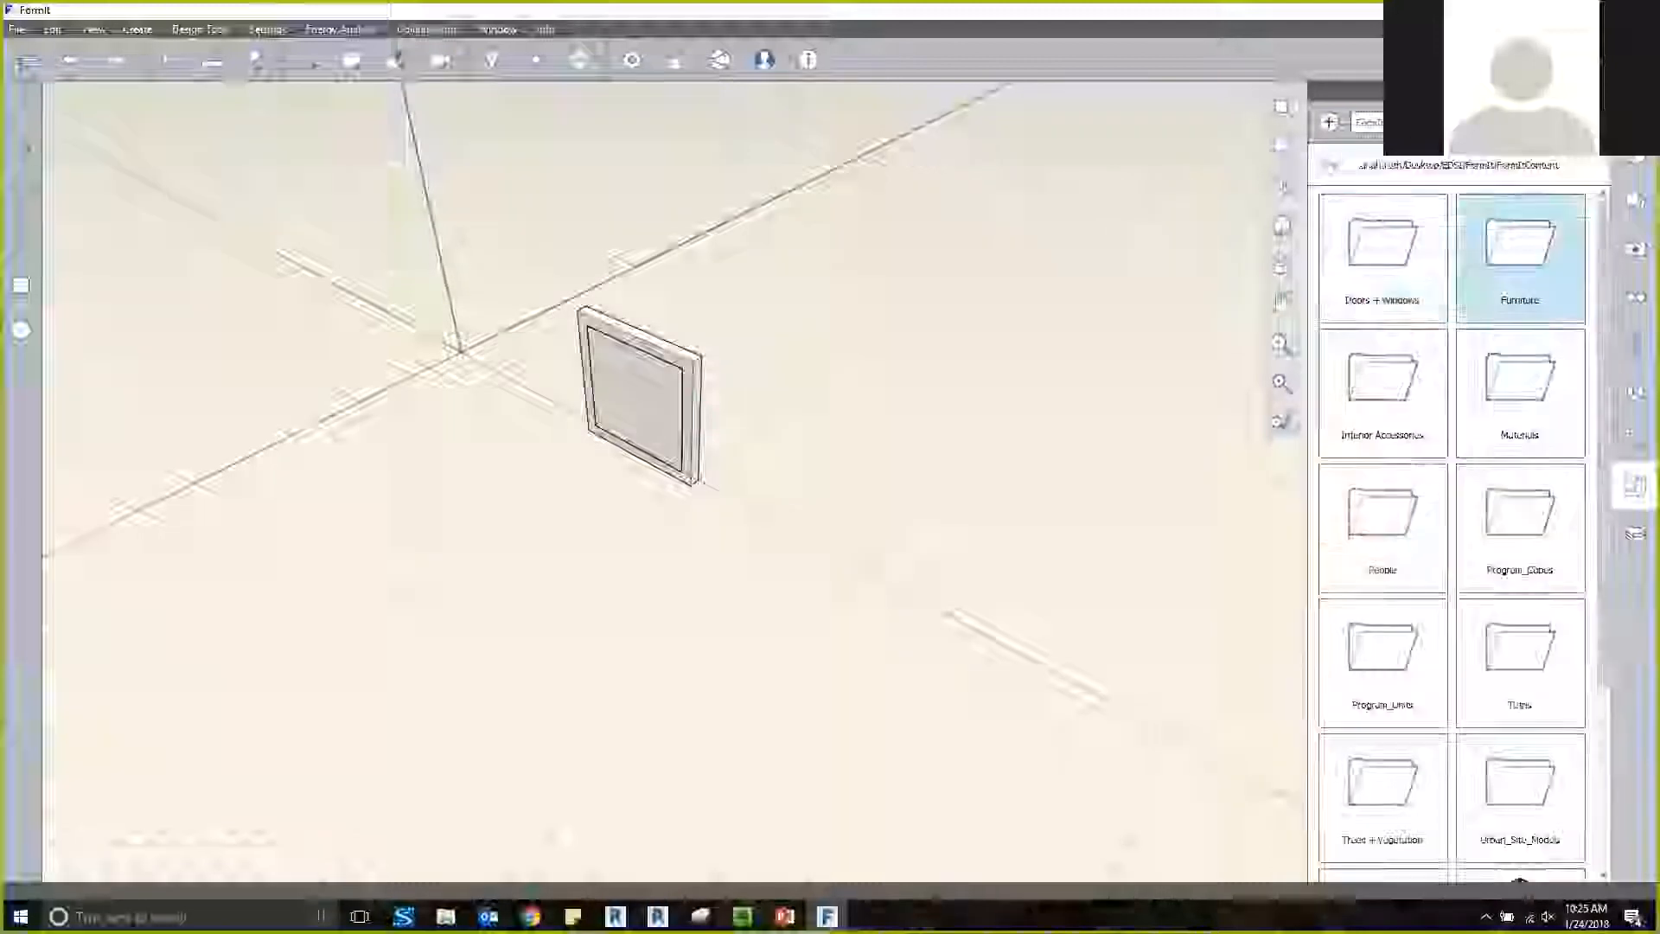
left_click(1519, 390)
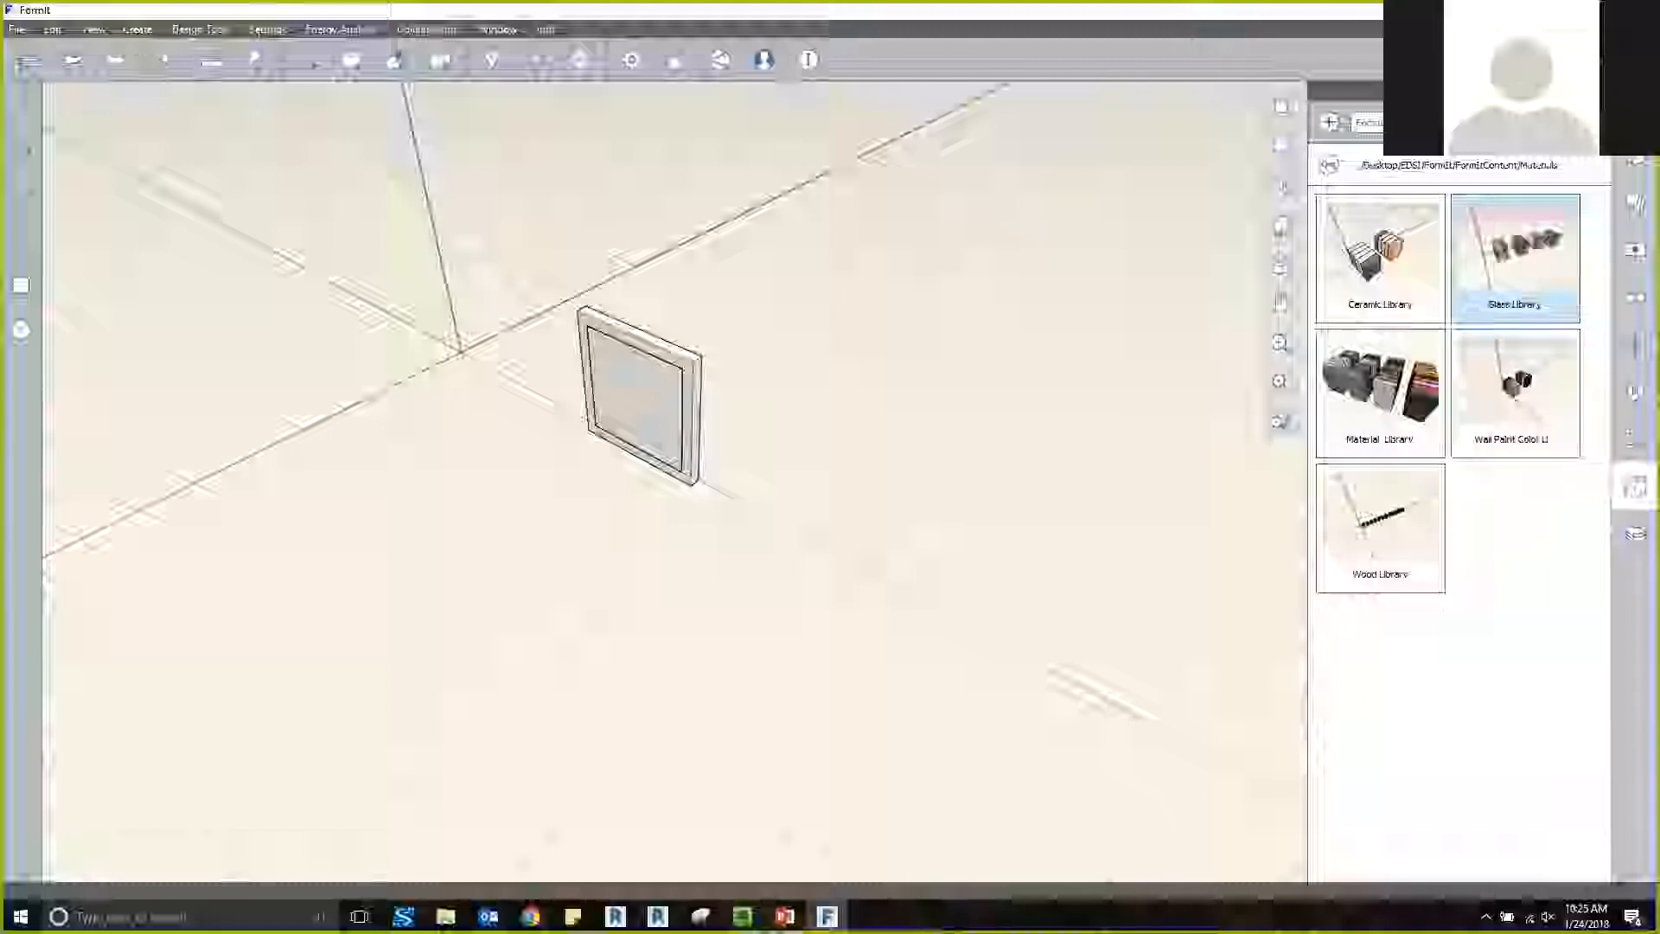
left_click_drag(1529, 279, 1064, 352)
key("Escape")
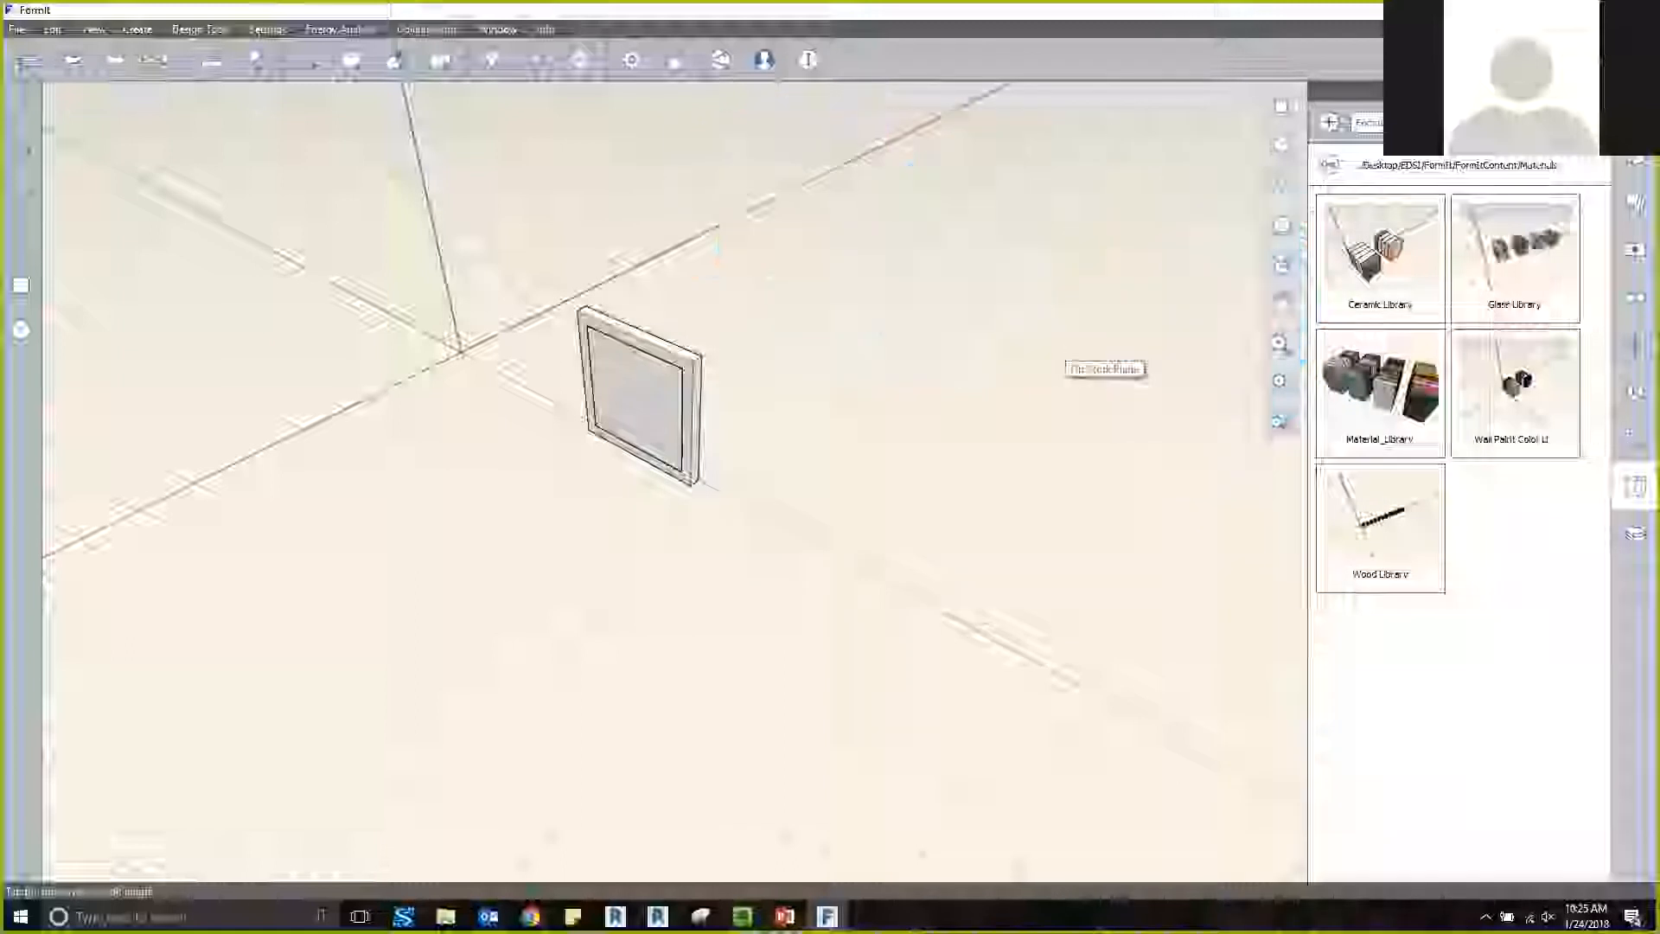
Look through the model's material list for available finishes and glass types.
left_click(1635, 486)
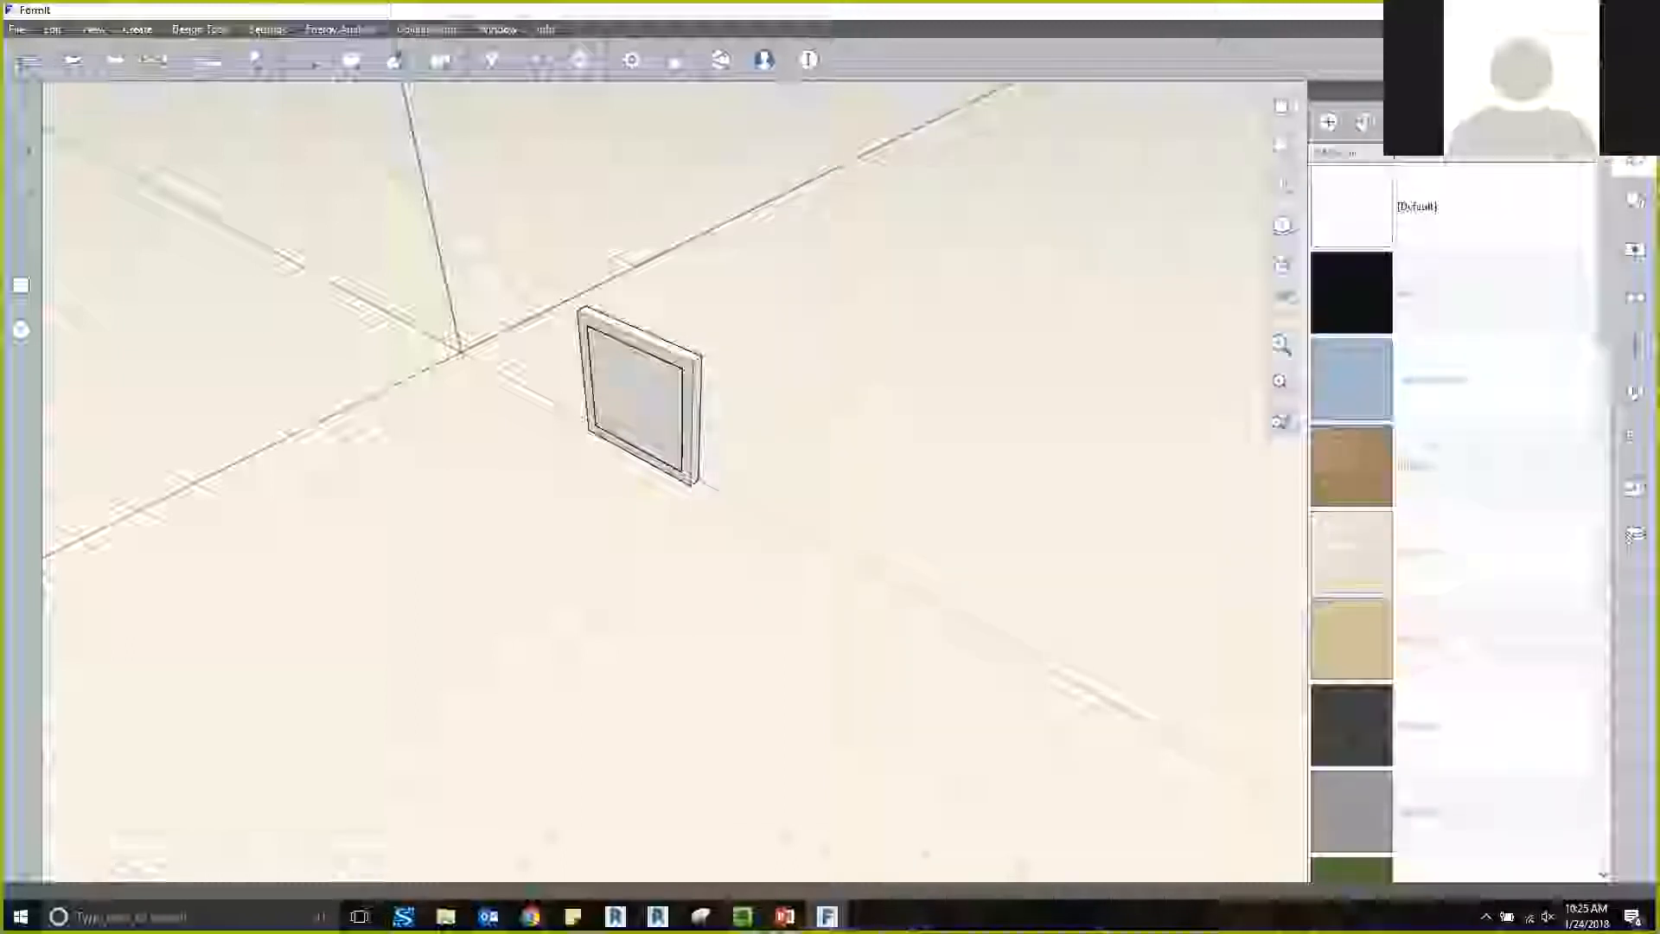
scroll(1462, 379, "down", 10)
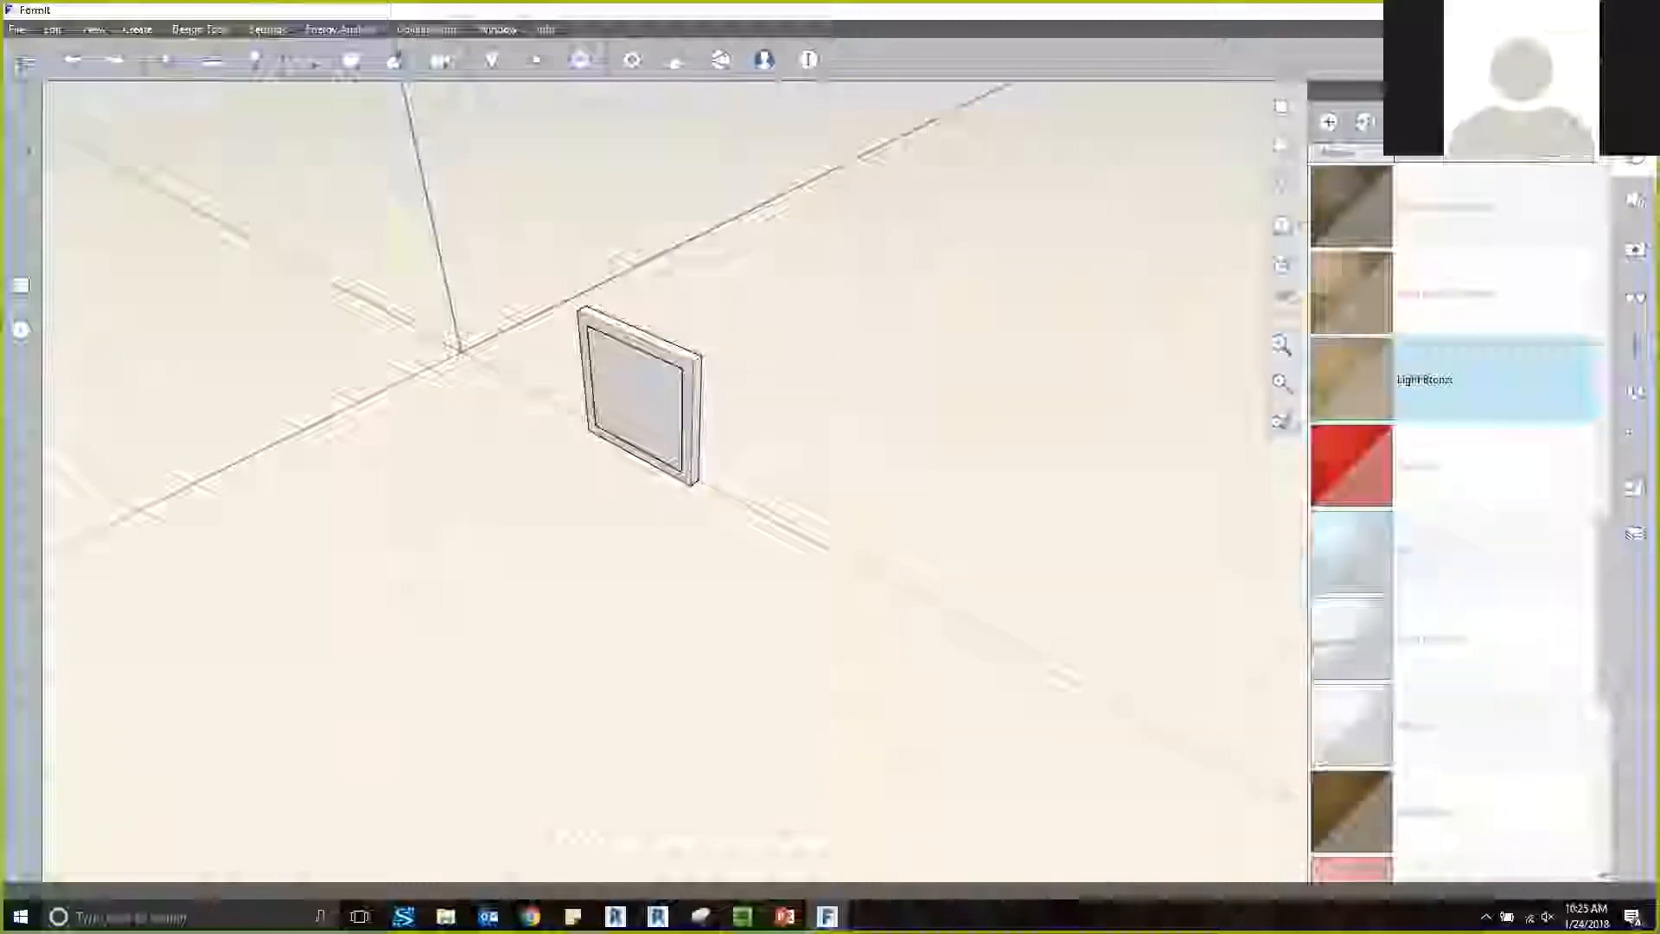
scroll(1461, 379, "up", 10)
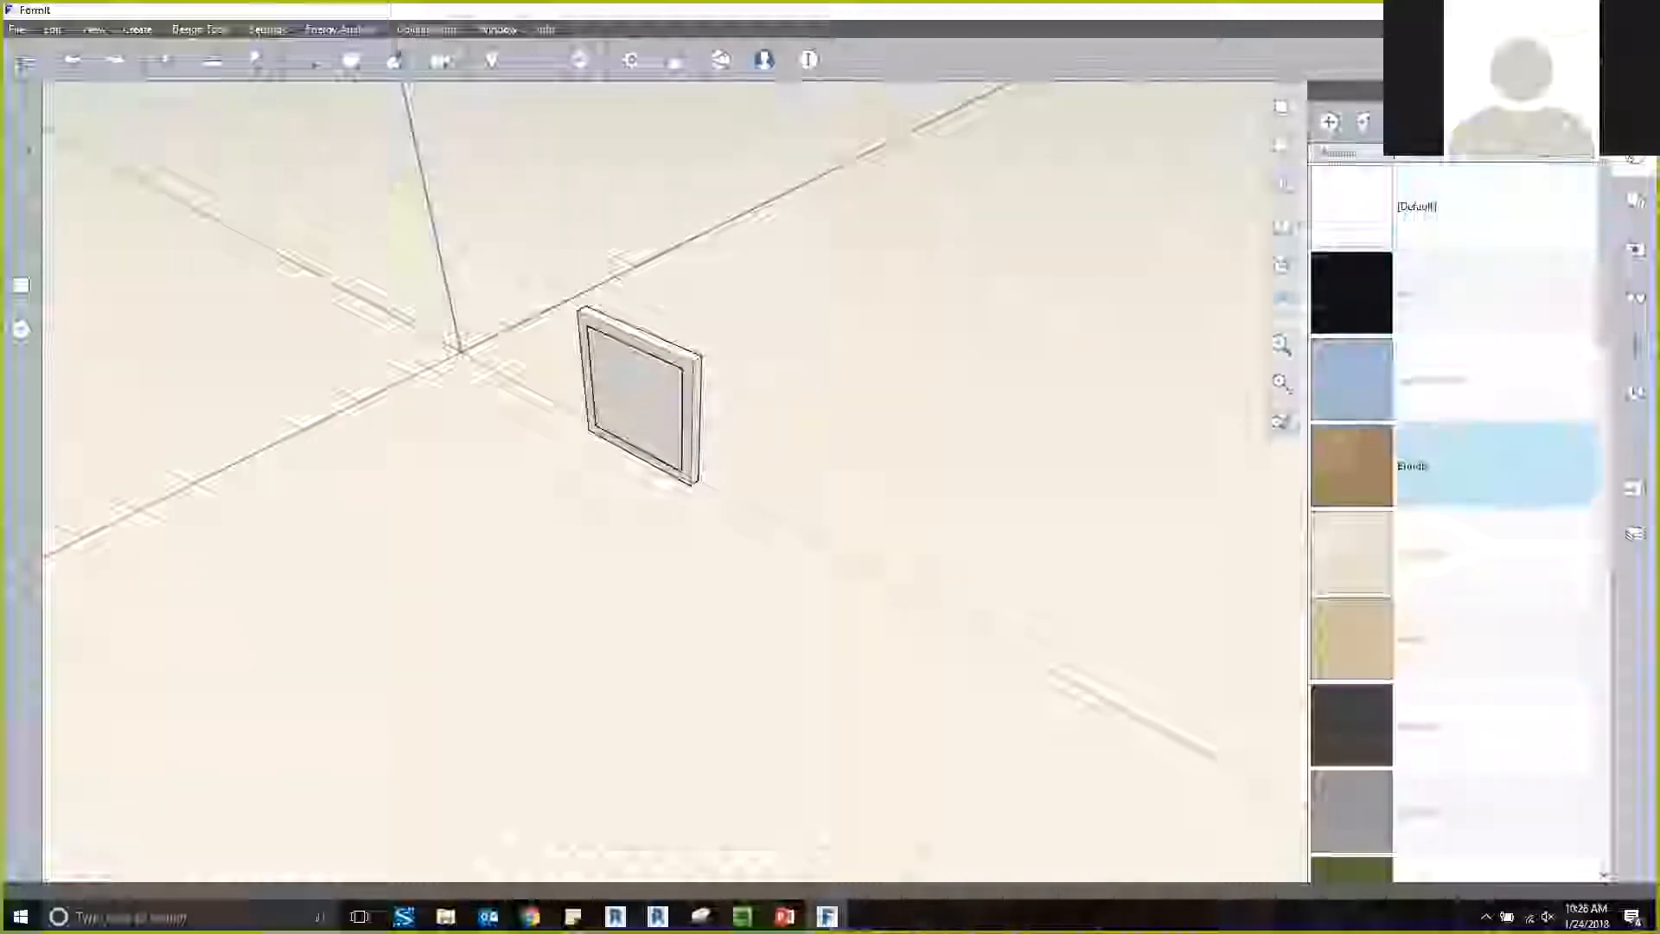
scroll(1470, 639, "down", 3)
scroll(1470, 638, "down", 7)
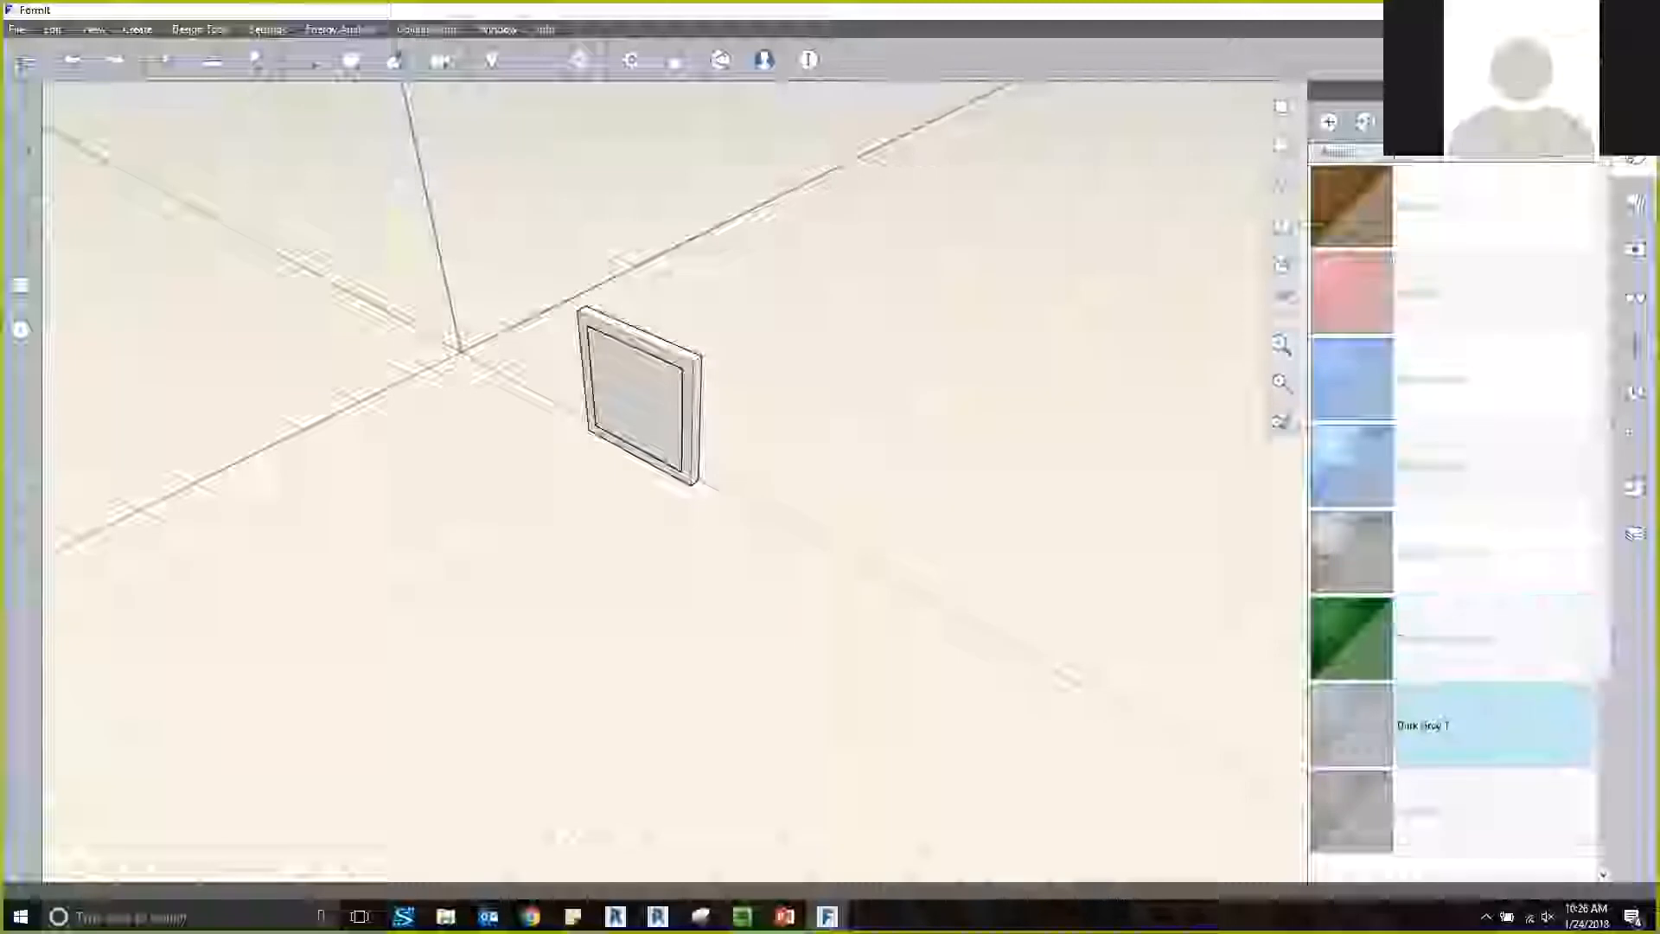
scroll(1470, 724, "up", 10)
Place the Glass Library from the Materials content folder in the model next to the framed panel.
left_click(1635, 487)
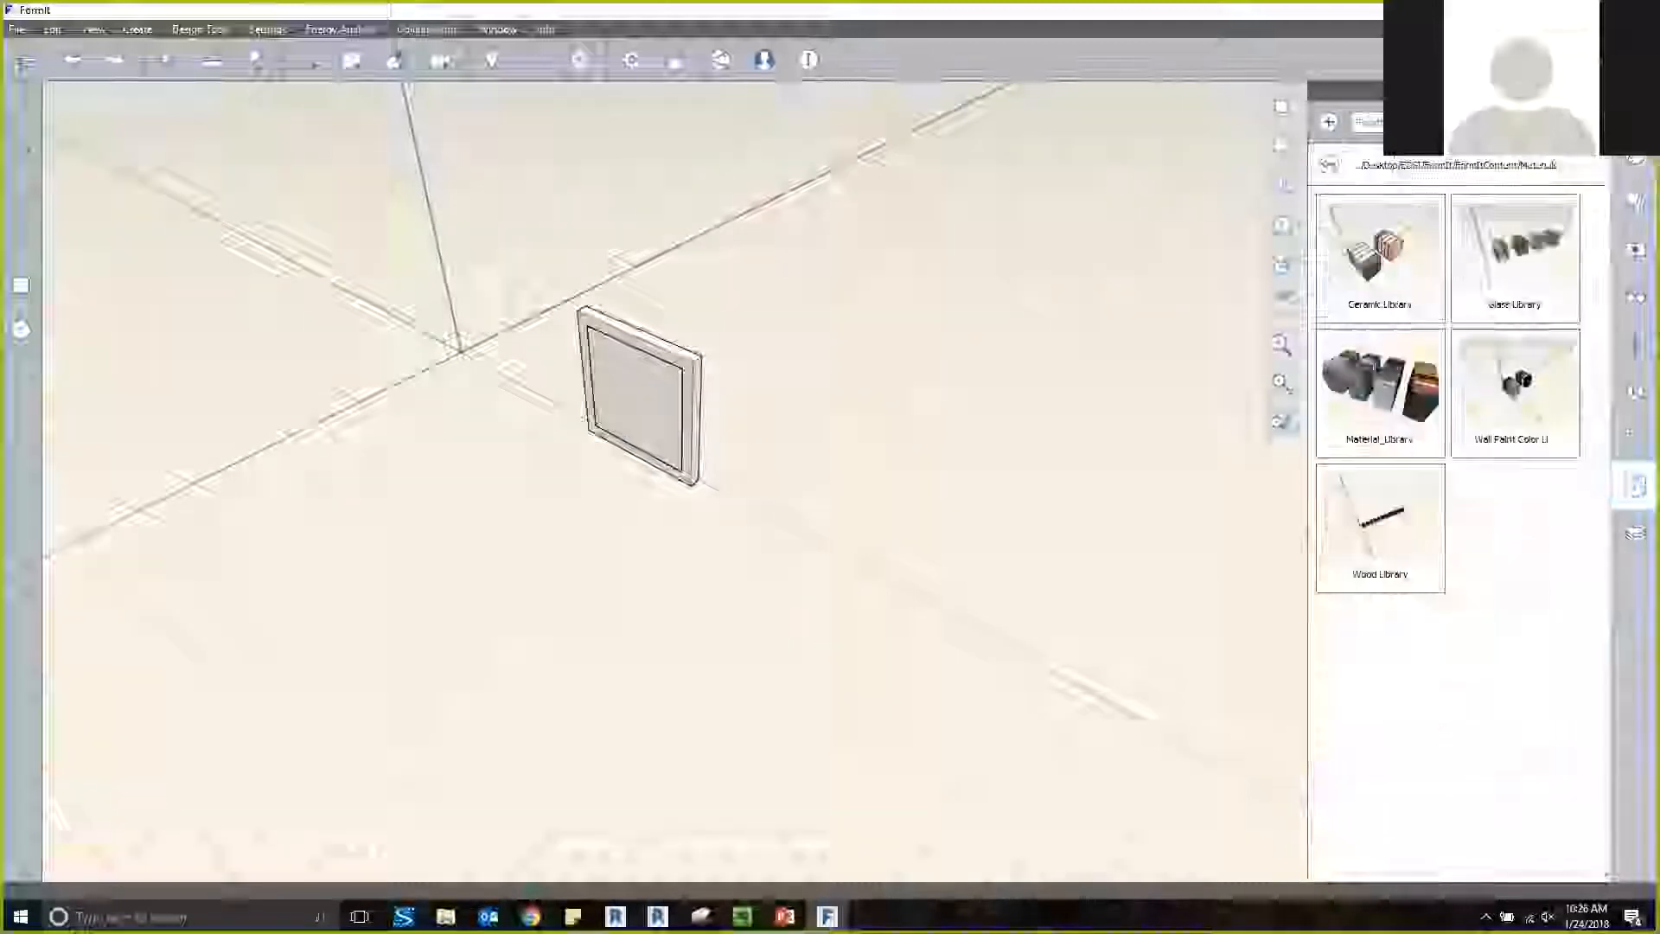
left_click(1515, 260)
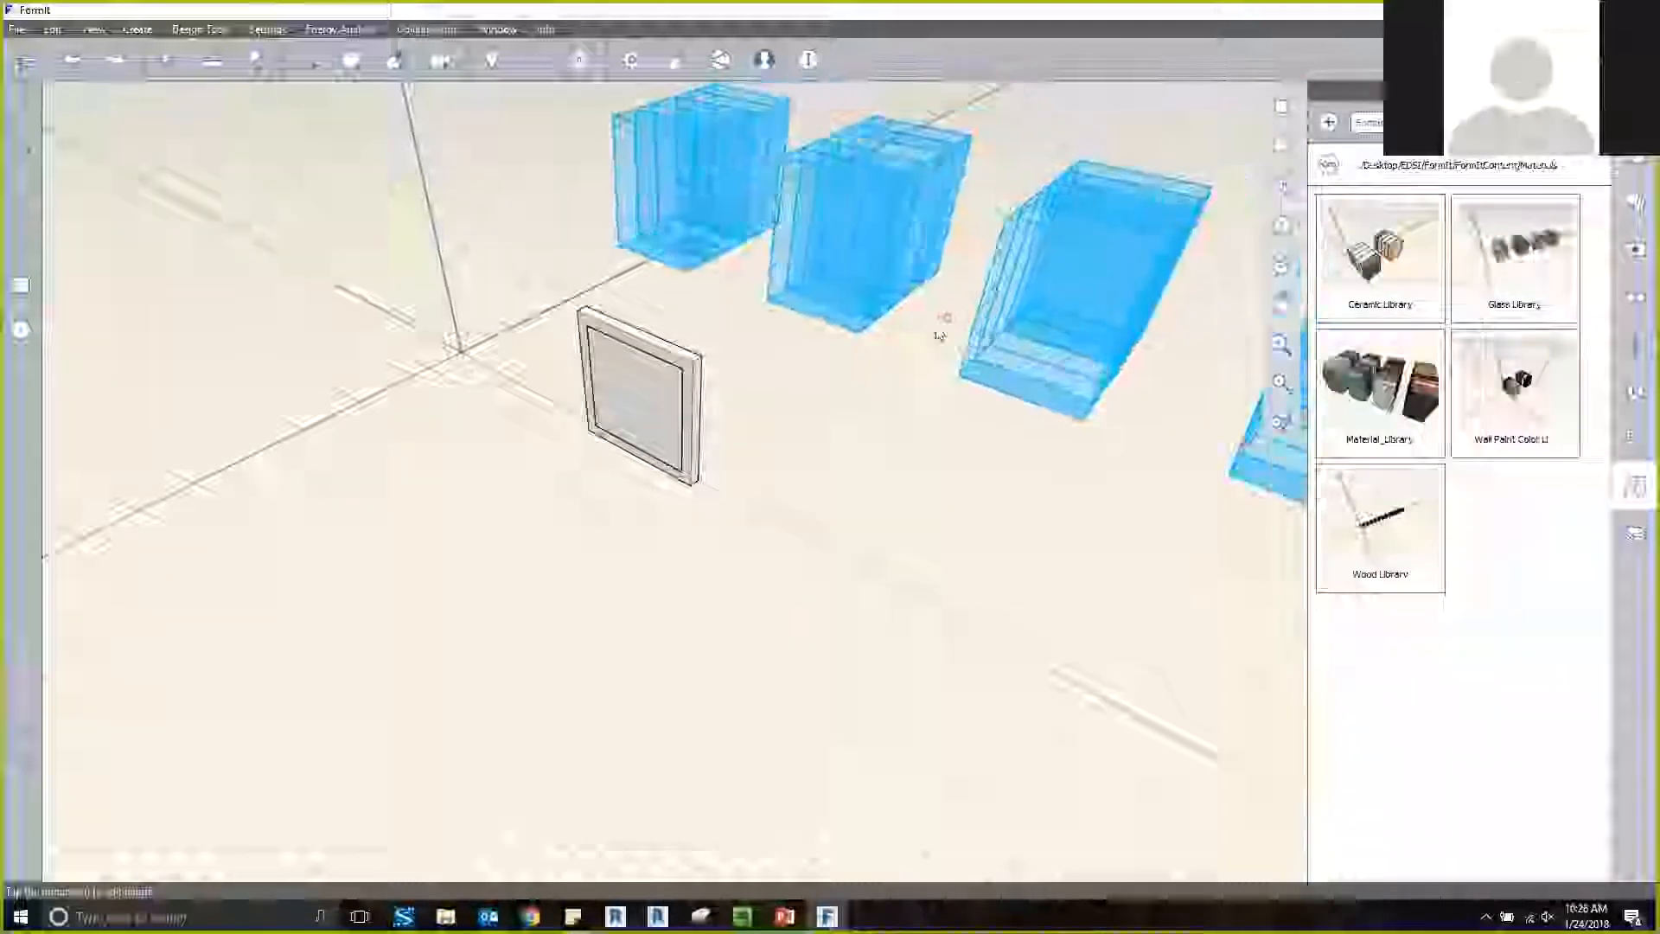
left_click(981, 464)
scroll(828, 528, "down", 2)
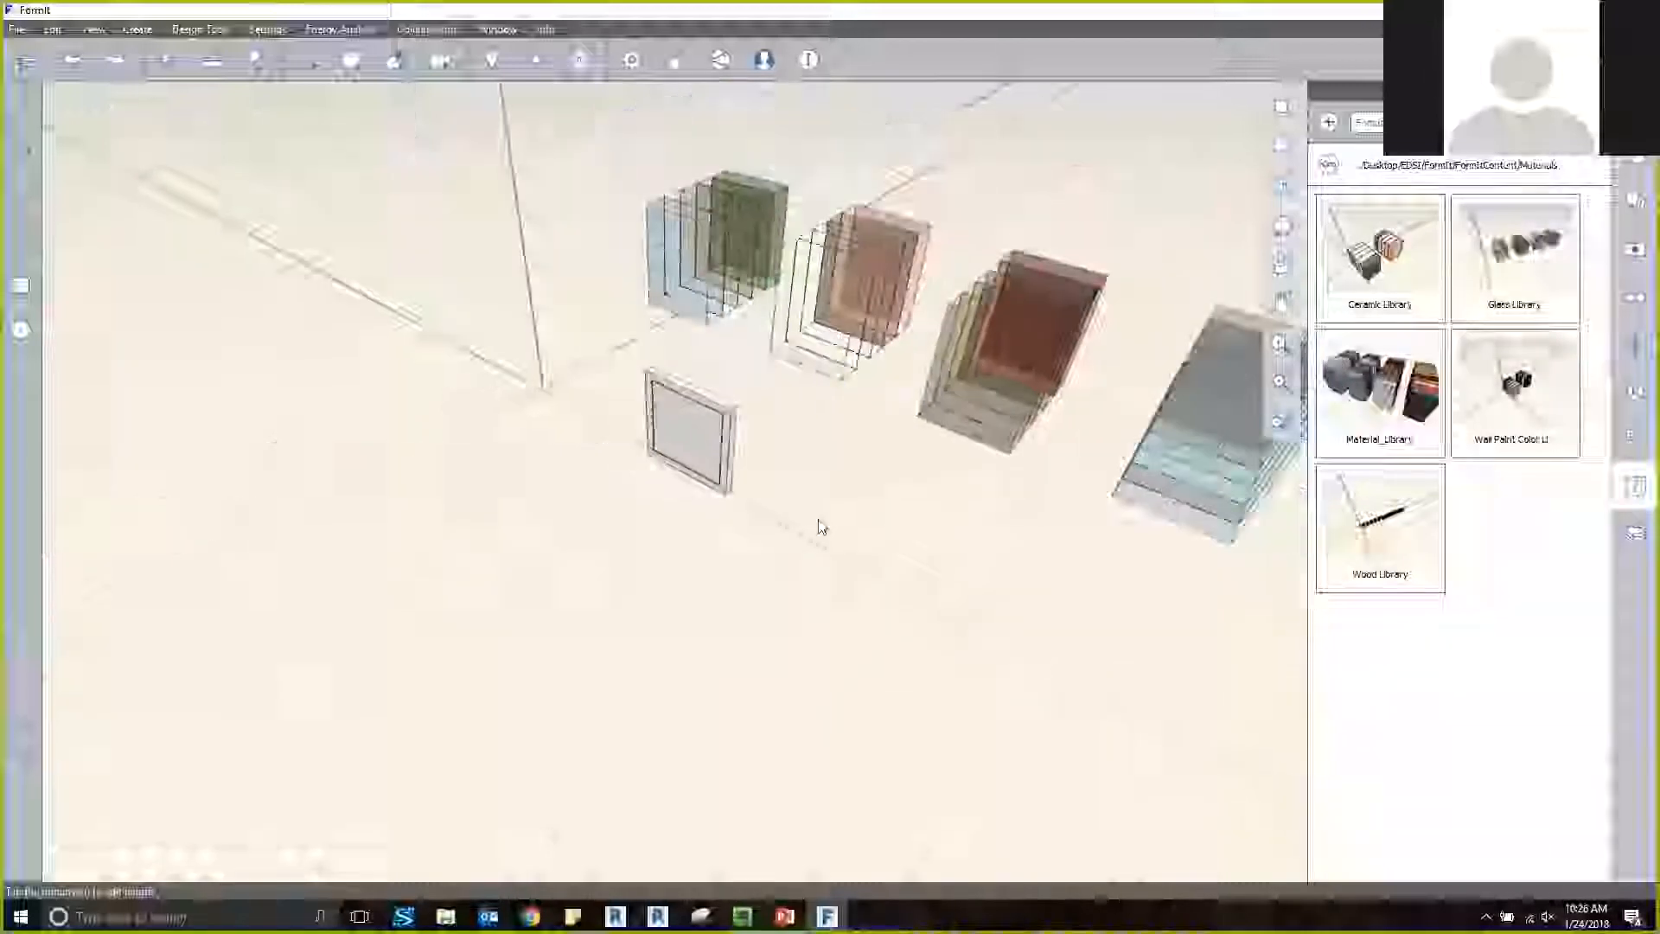
scroll(821, 527, "down", 2)
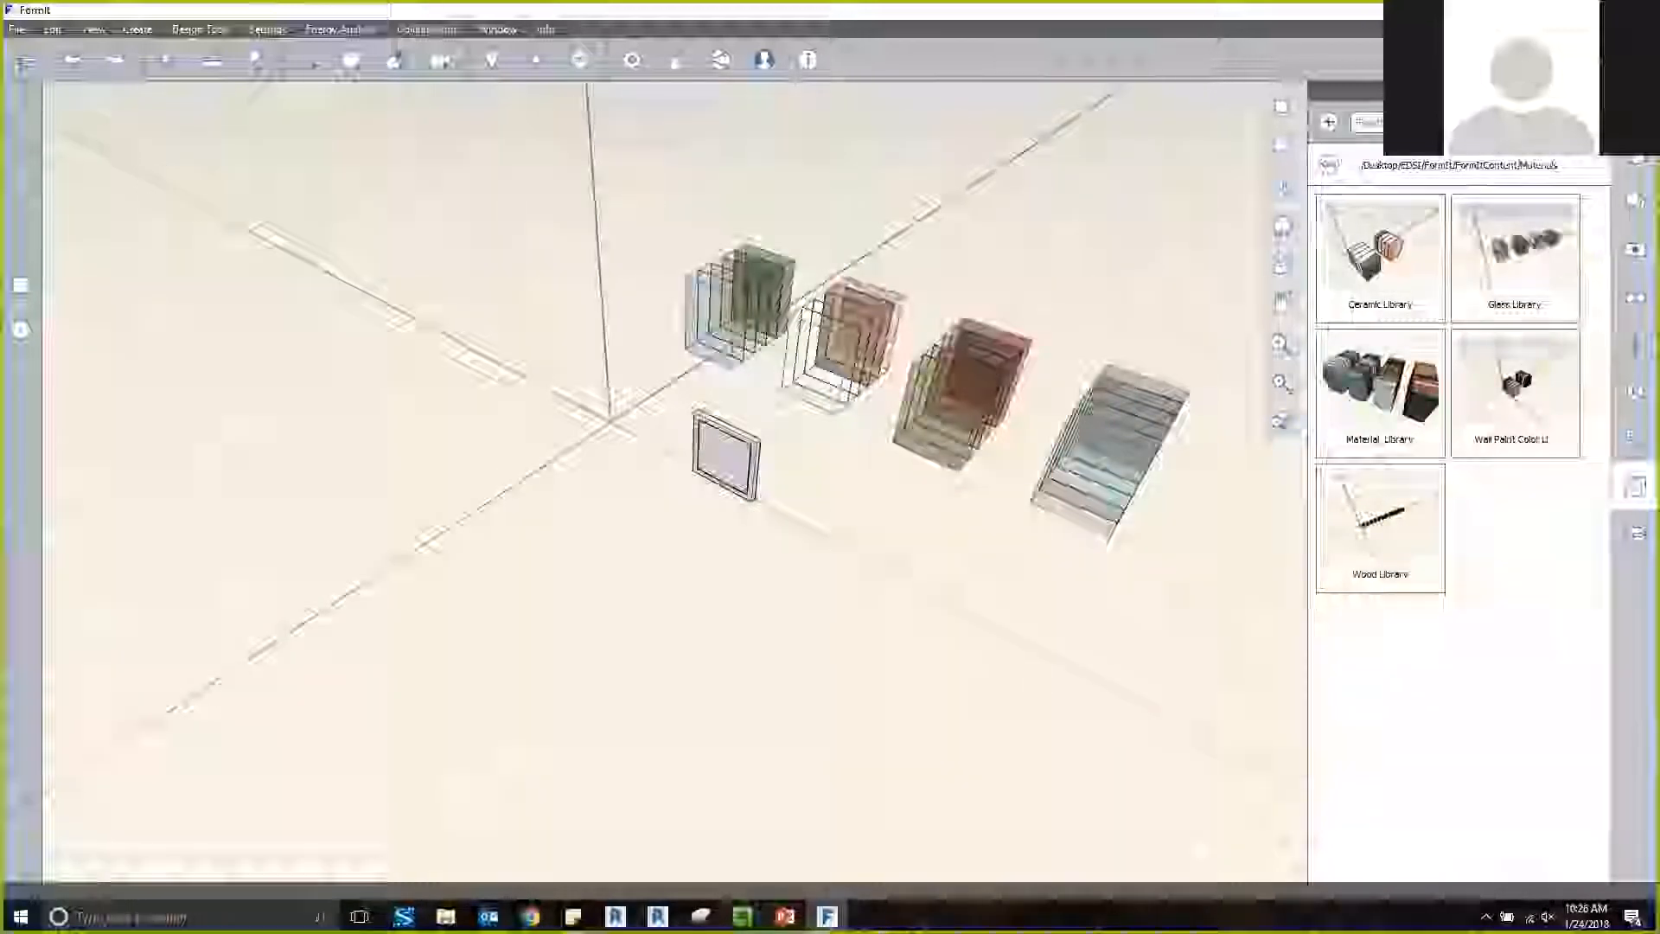
Examine the glass materials in the material list after placing the Glass Library.
left_click(1635, 199)
scroll(1470, 380, "down", 15)
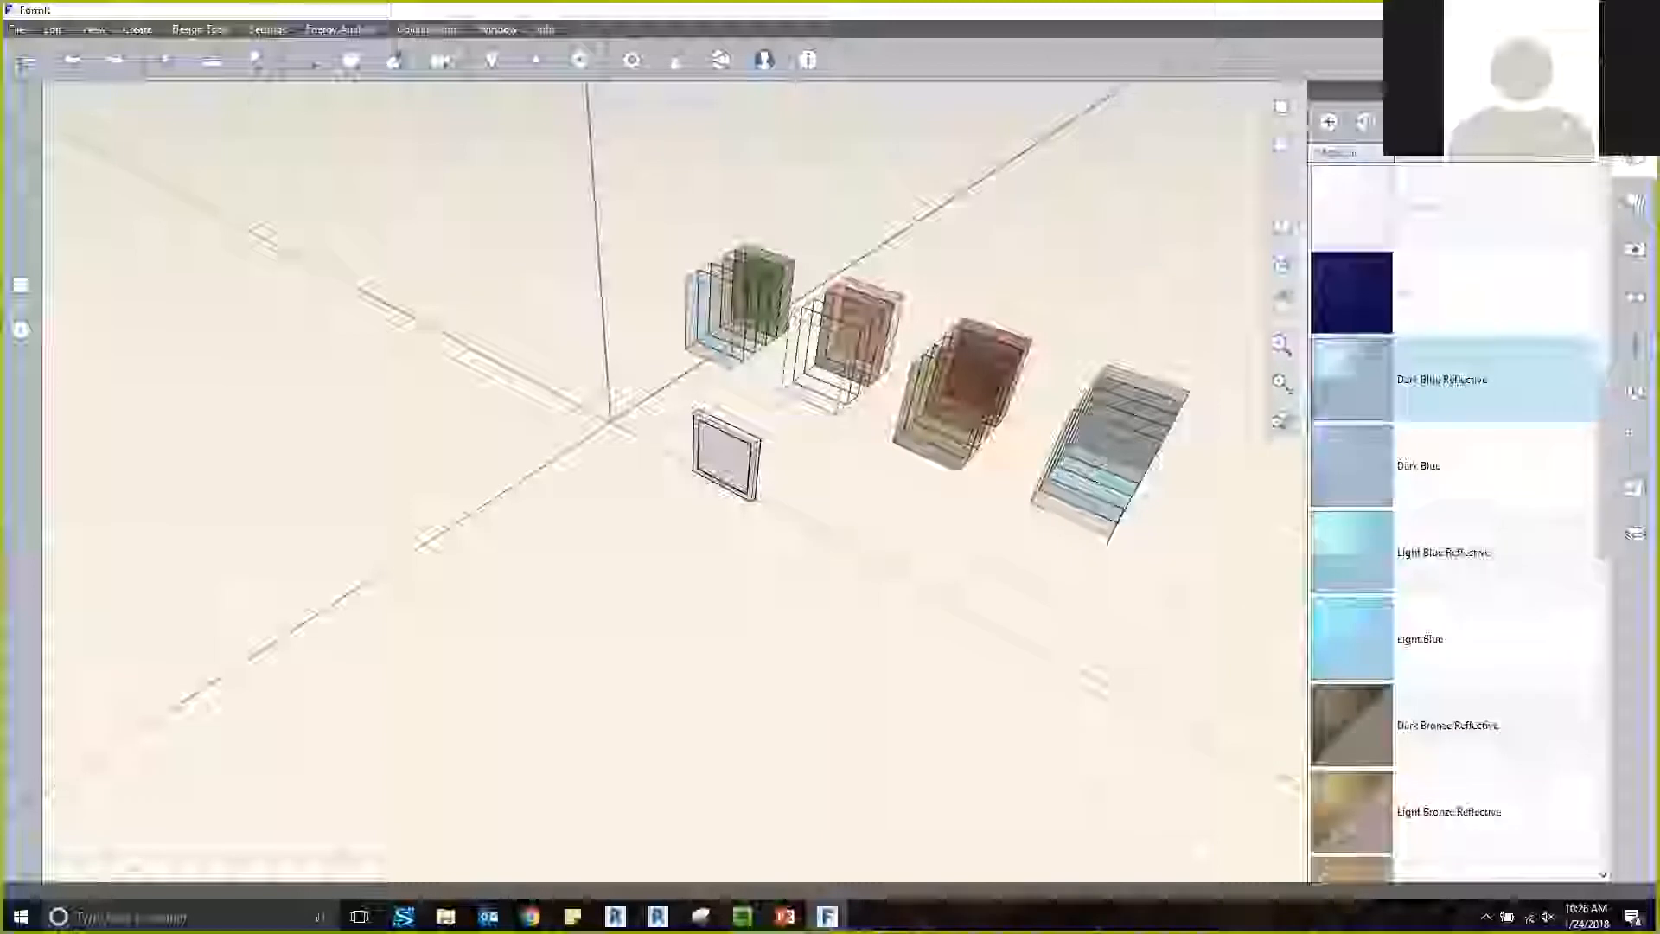
scroll(1470, 381, "down", 5)
scroll(1470, 380, "up", 10)
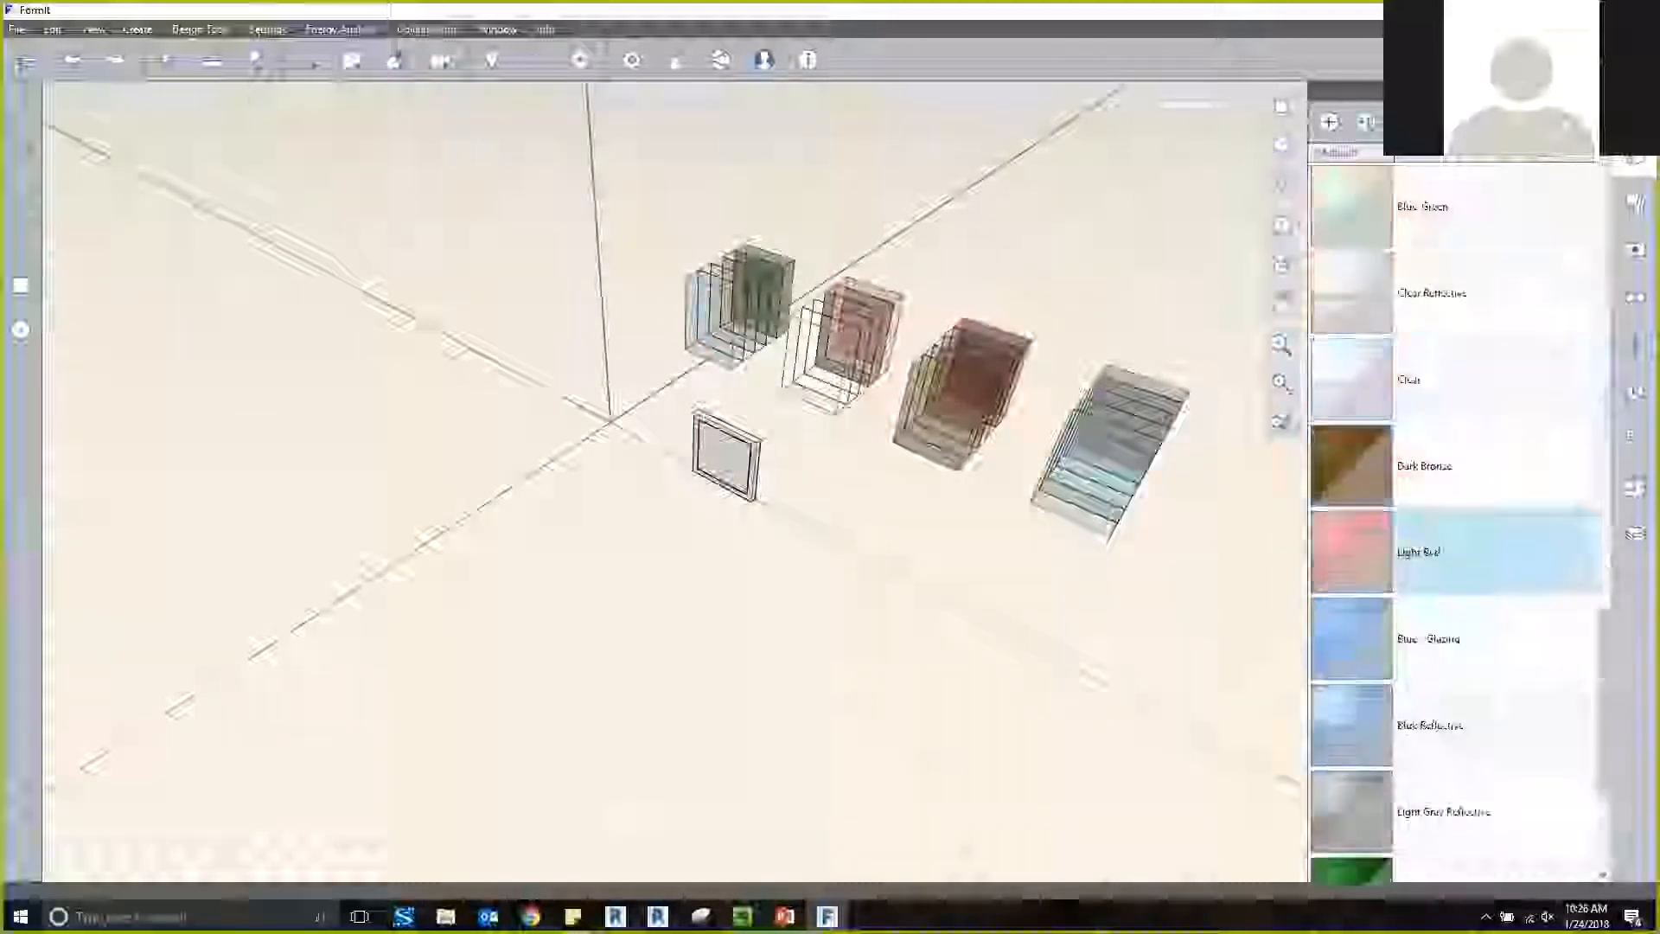
scroll(1470, 553, "up", 10)
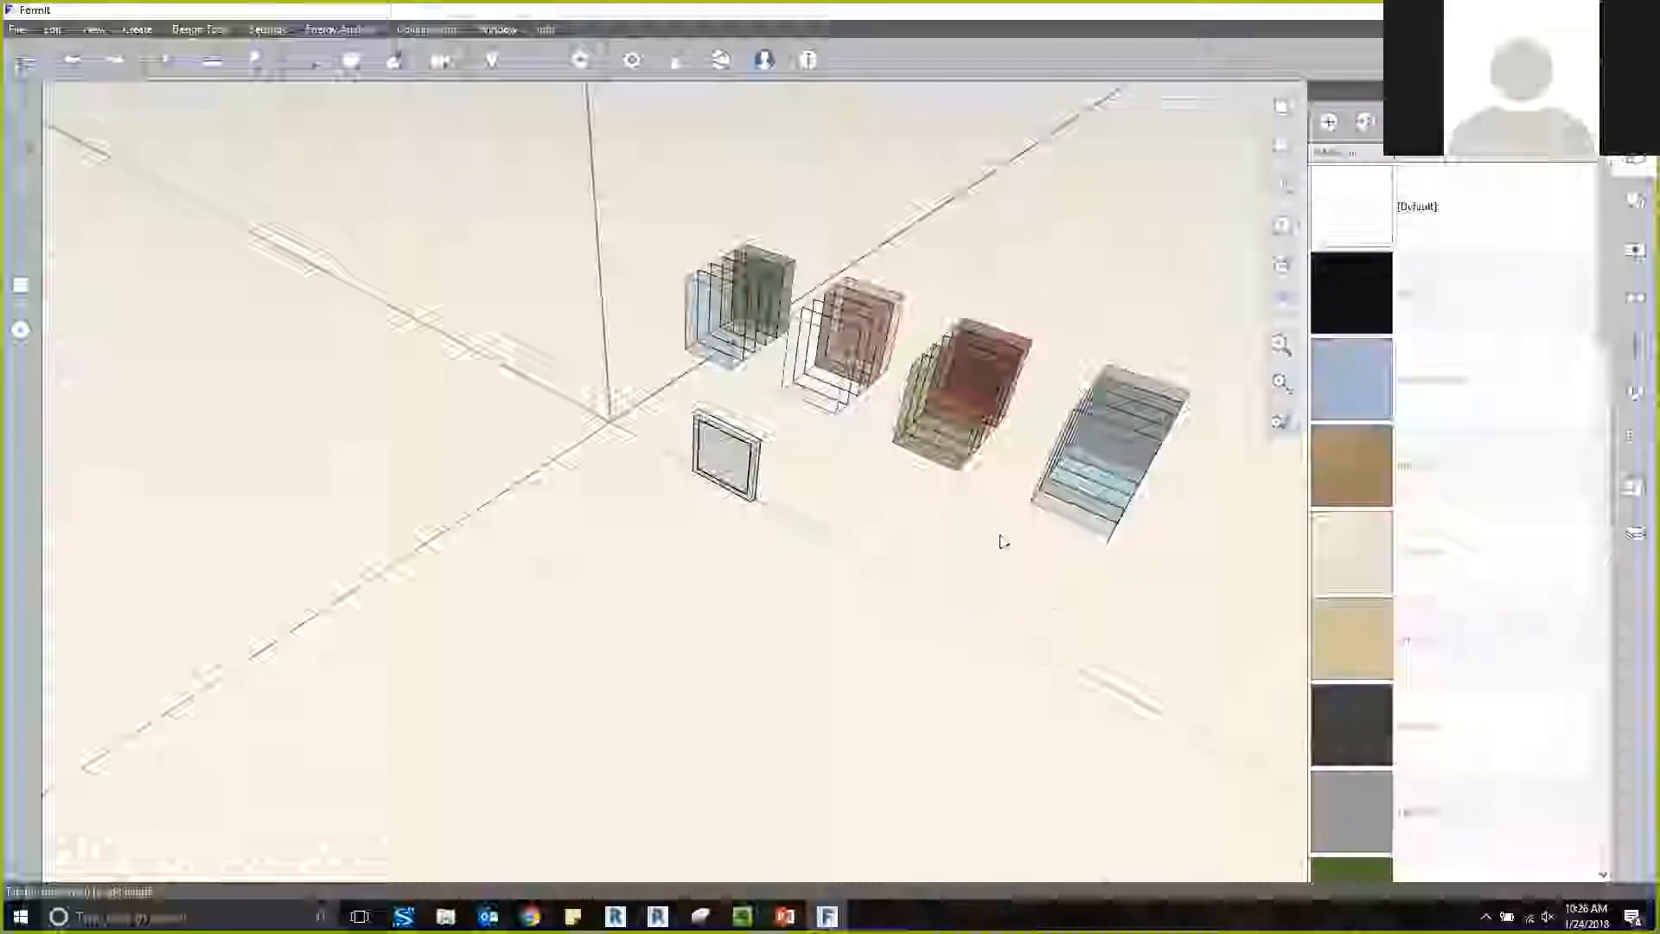
Delete the placed Glass Library sample blocks from the model, keeping the framed panel.
left_click(975, 432)
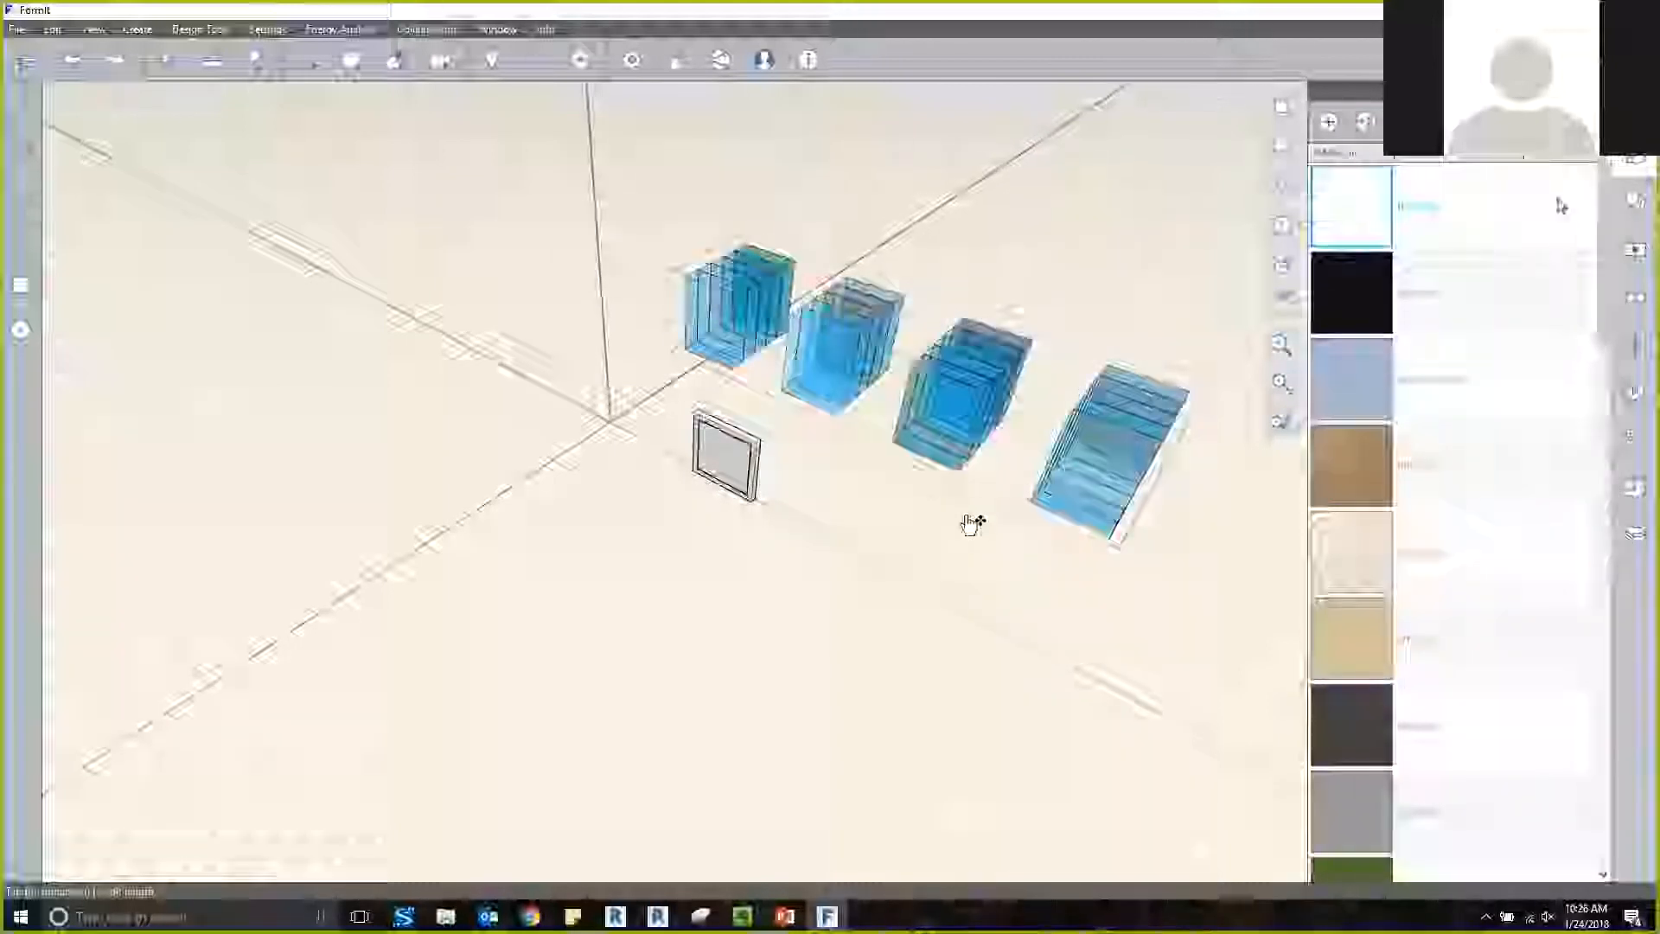
key("Delete")
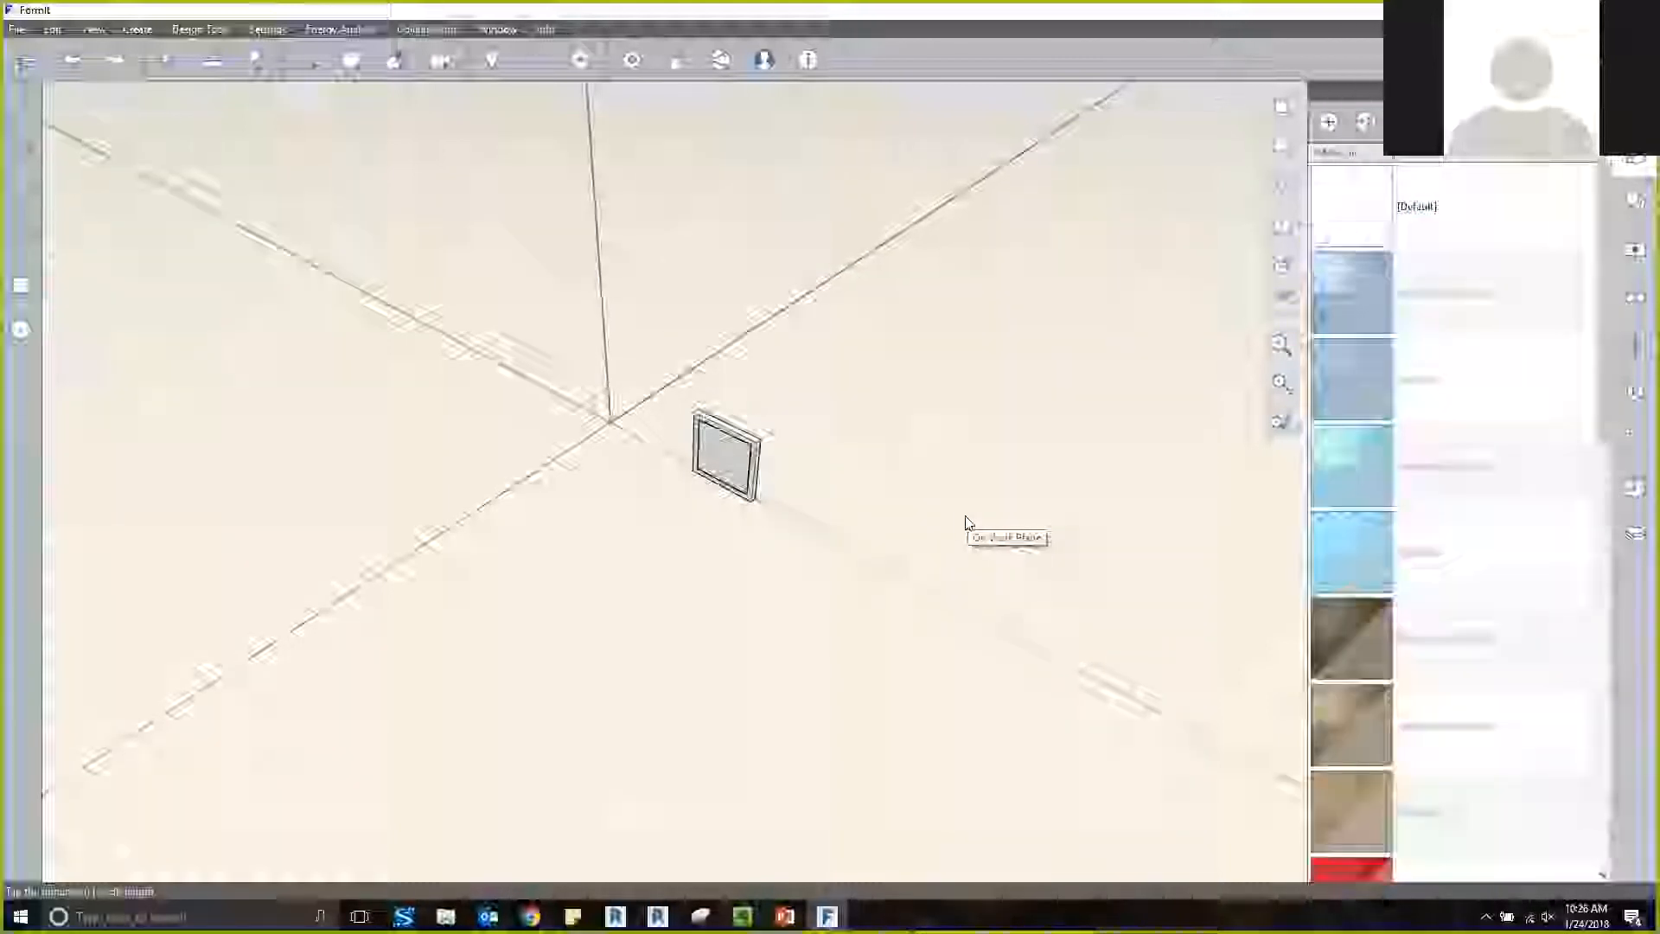
scroll(1470, 465, "down", 5)
scroll(1470, 465, "up", 8)
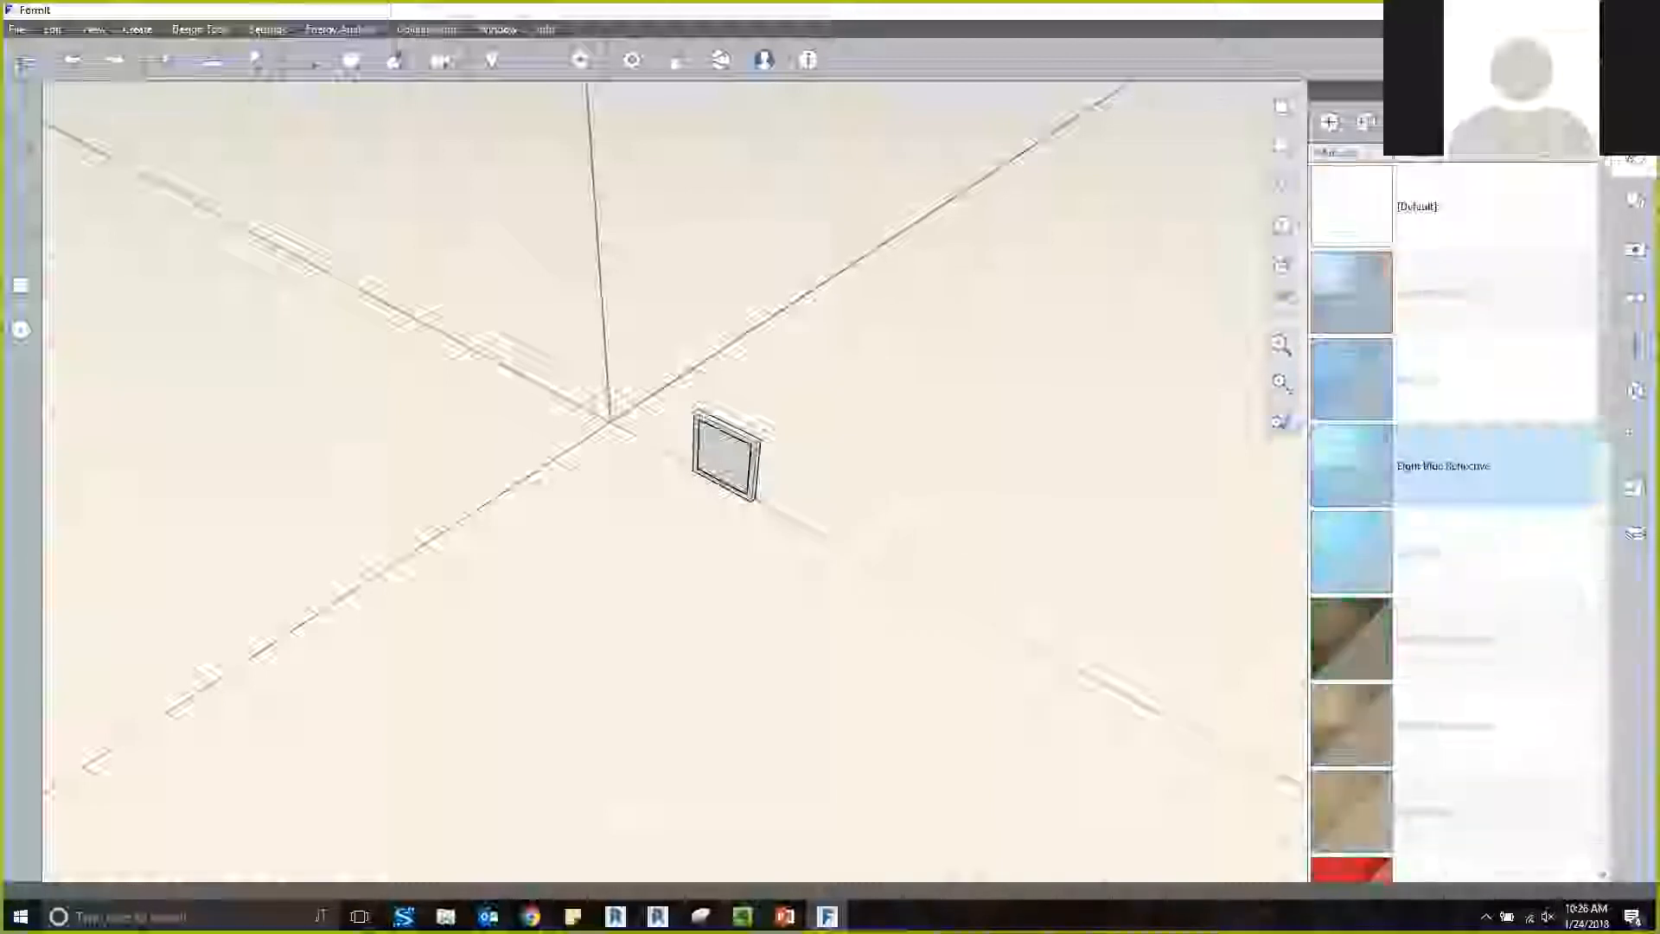
Apply the Dark Blue Reflective glass material to the panel inside the frame.
scroll(750, 499, "up", 2)
scroll(711, 464, "up", 5)
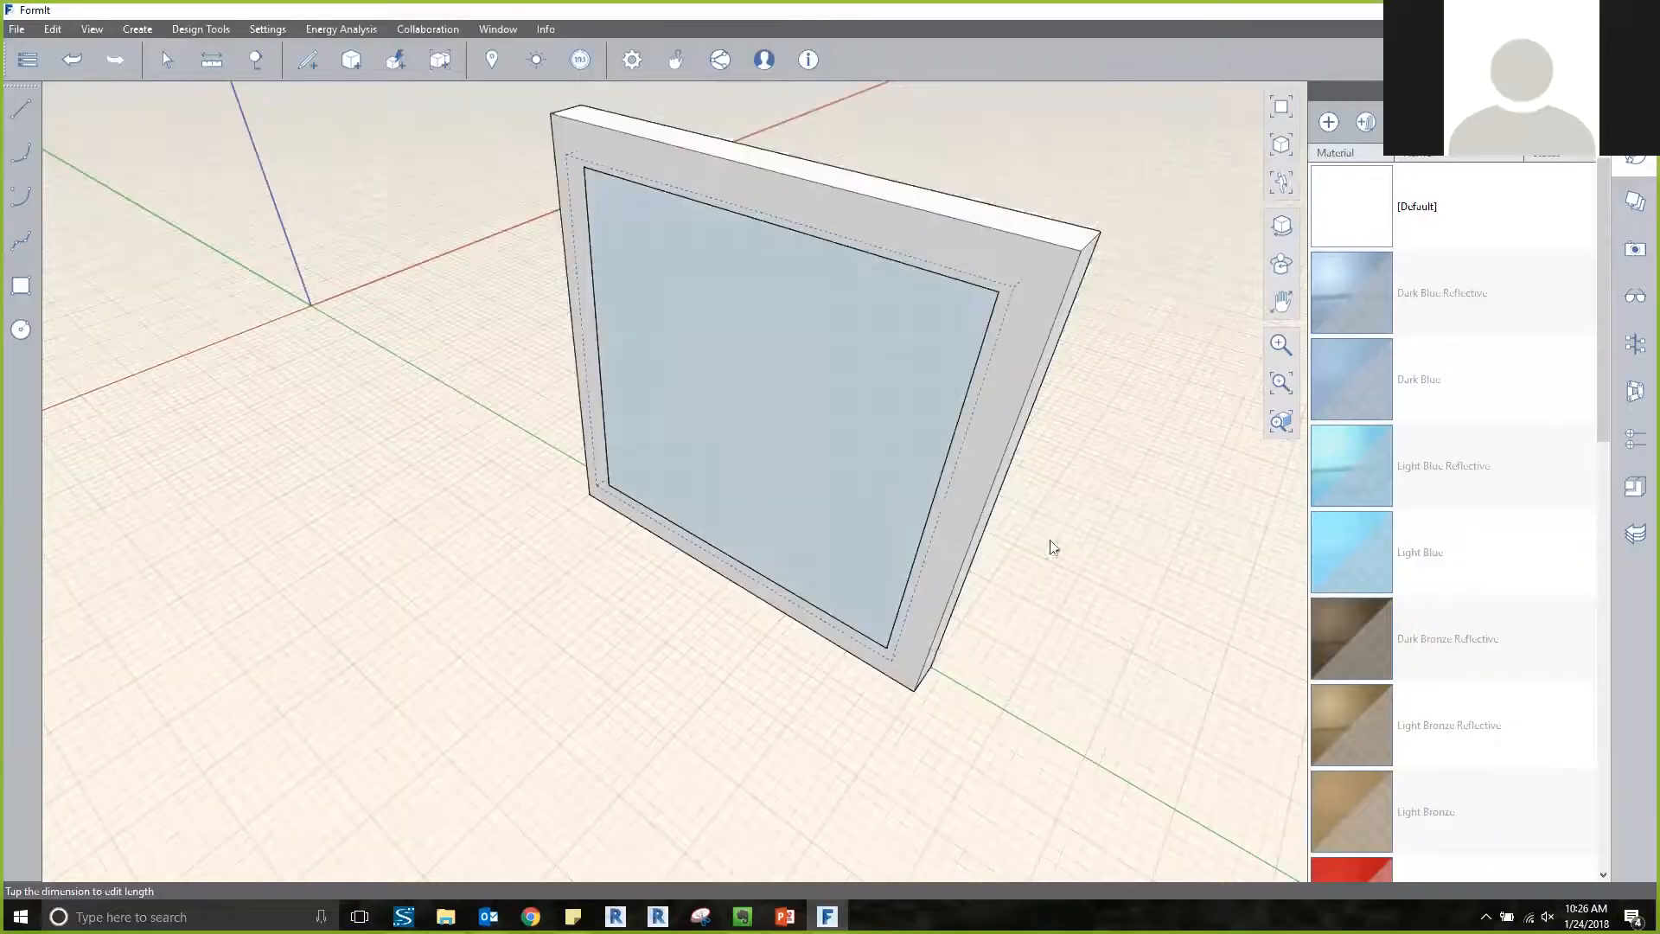
left_click(1461, 293)
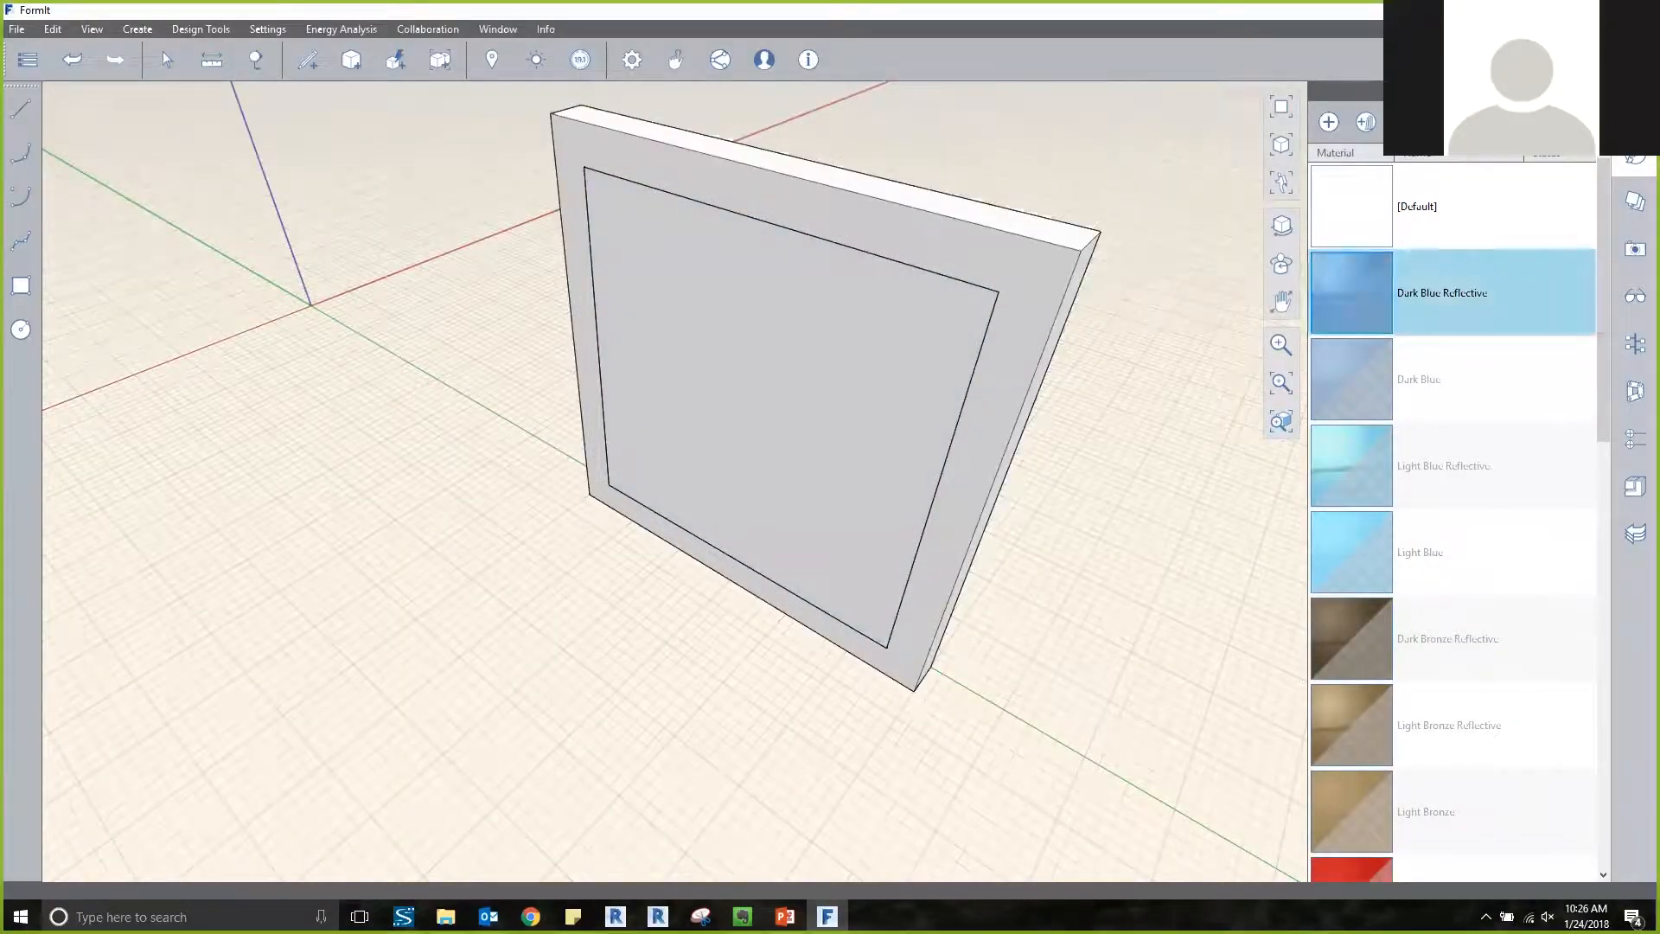
double_click(715, 363)
key("Escape")
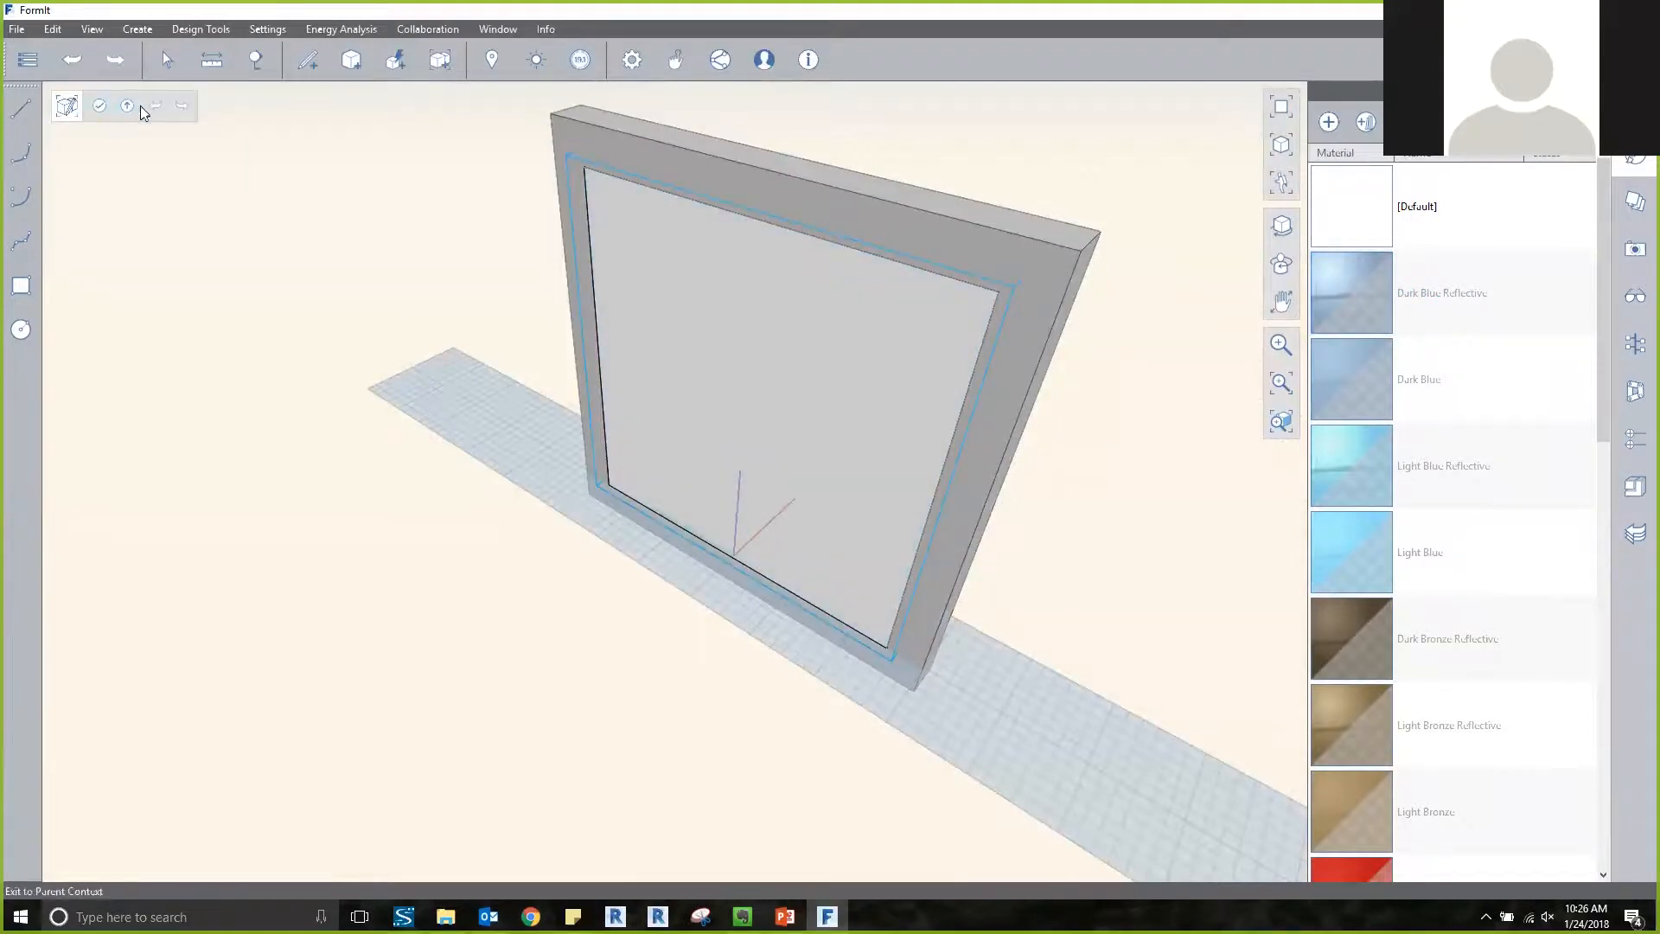
left_click(130, 106)
left_click(846, 390)
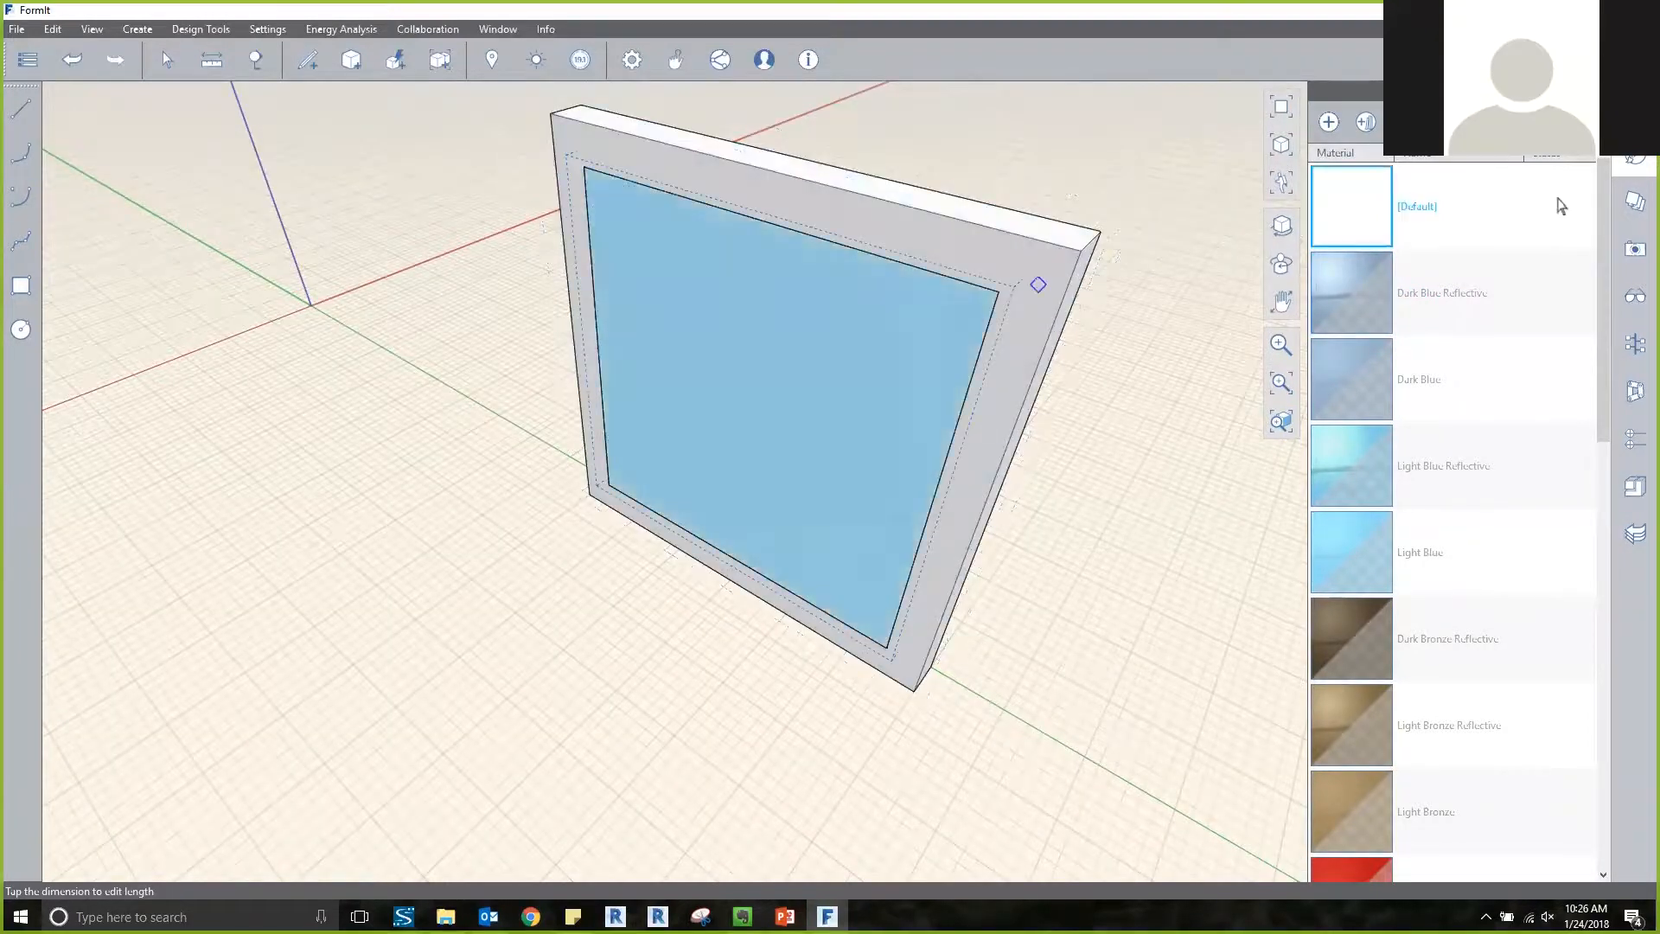
key("m")
key("m")
key("Escape")
key("Escape")
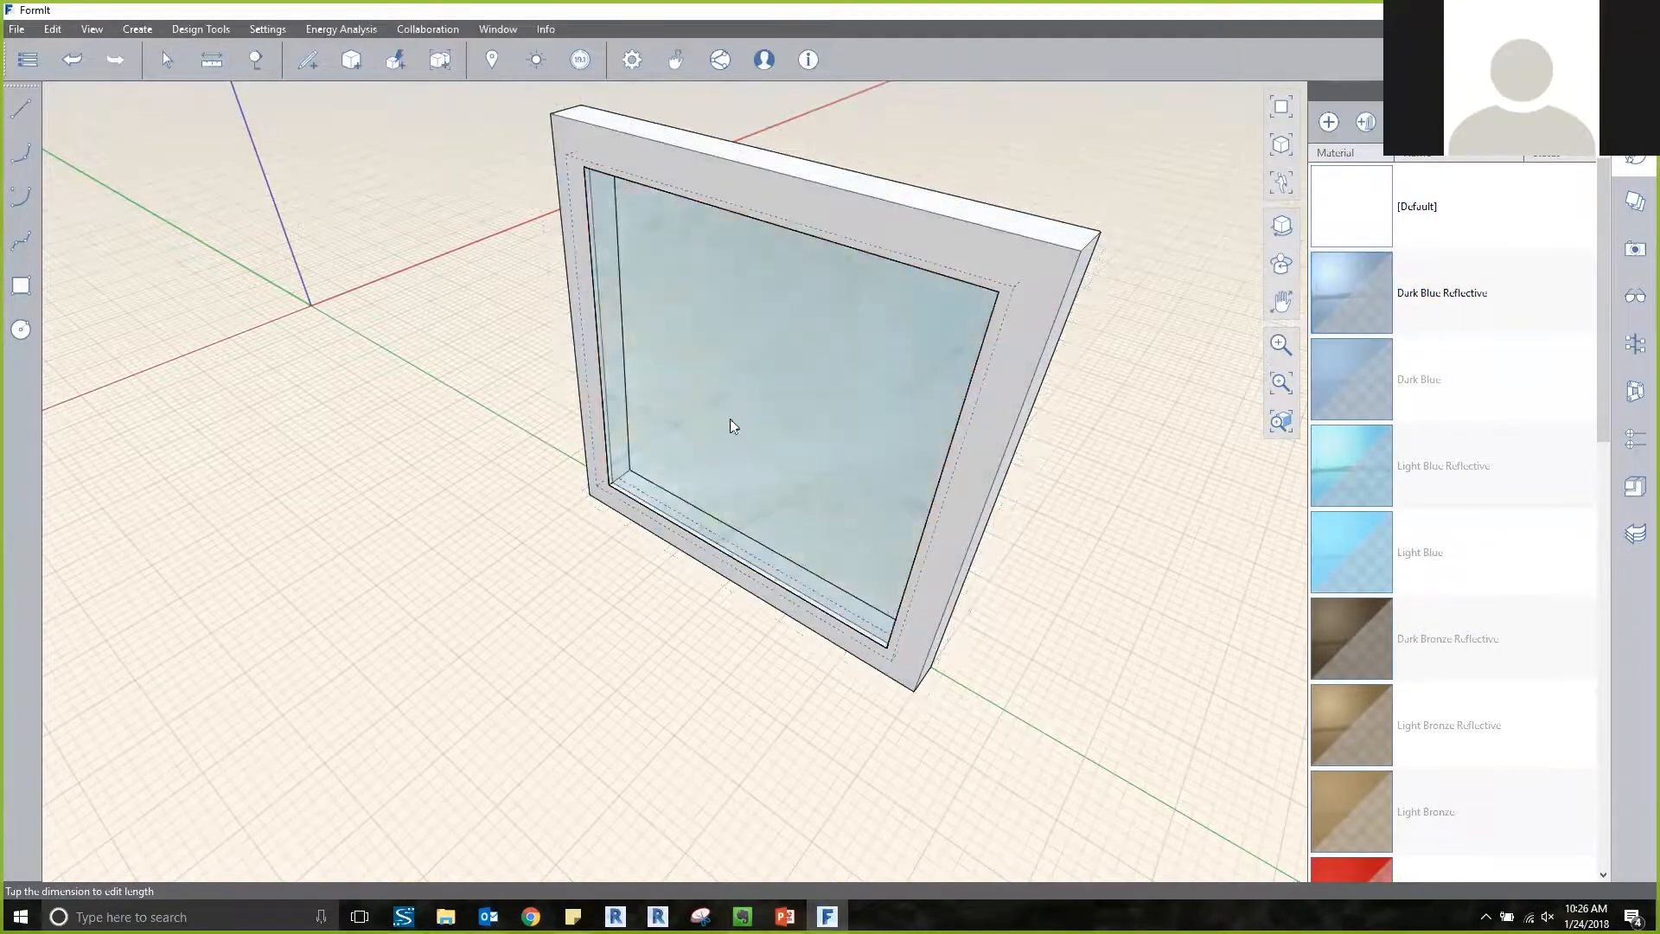
Place the Material_Library from the Materials content folder in the model behind the glazed frame.
right_click_drag(553, 522, 761, 502)
scroll(1453, 554, "down", 5)
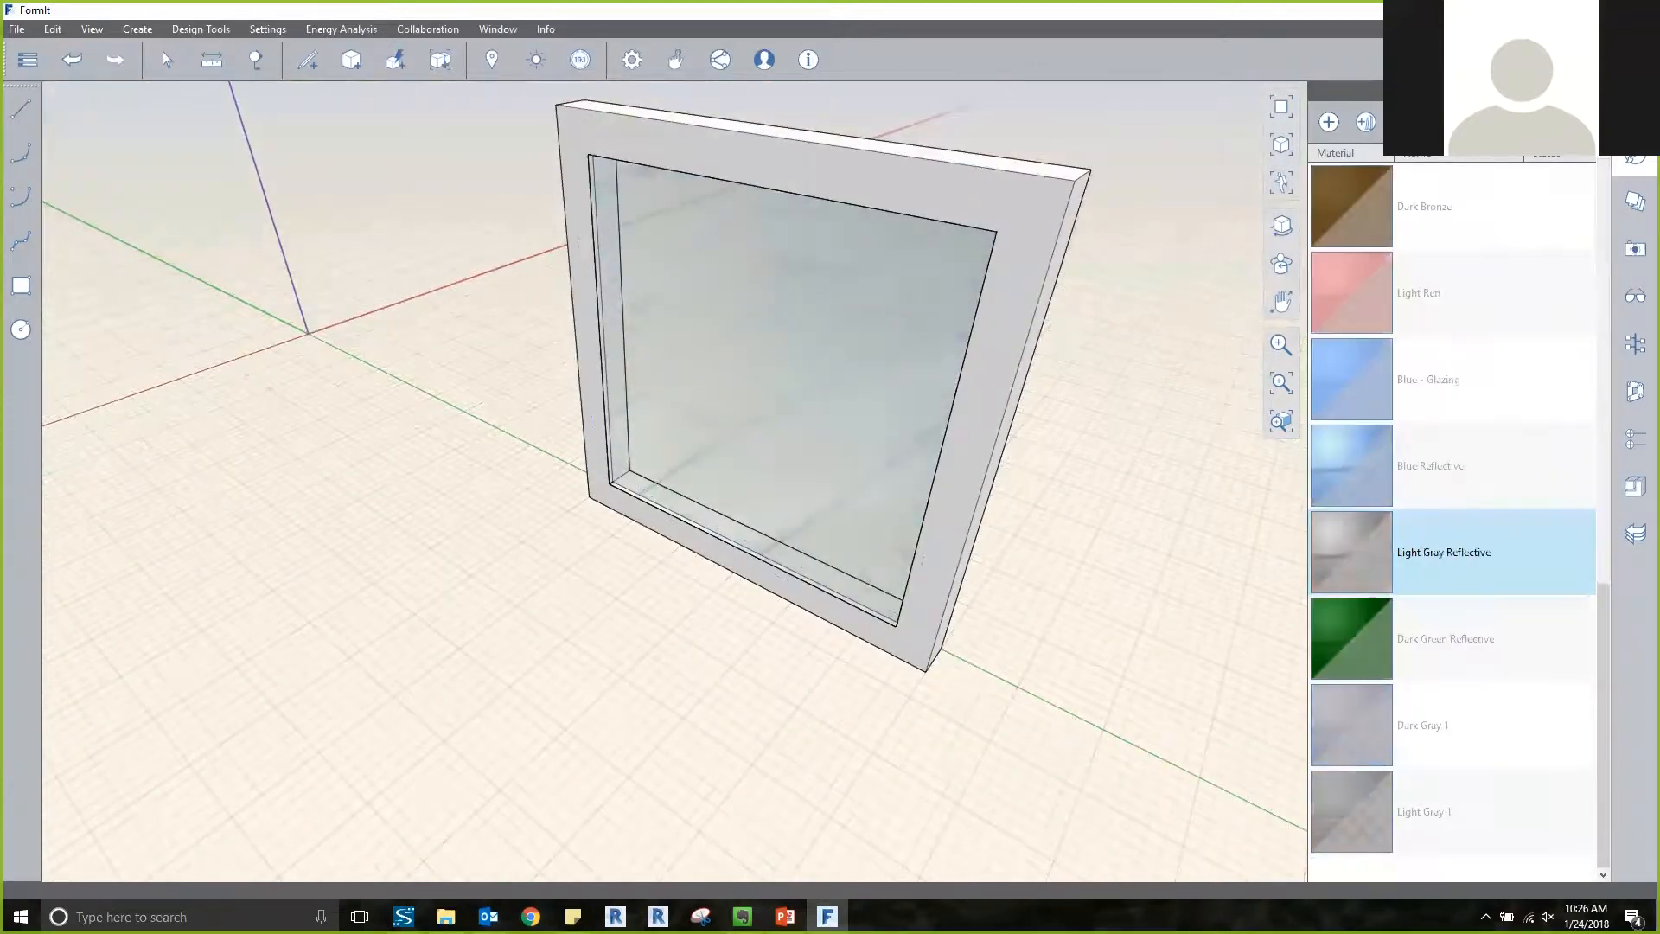
scroll(973, 659, "down", 5)
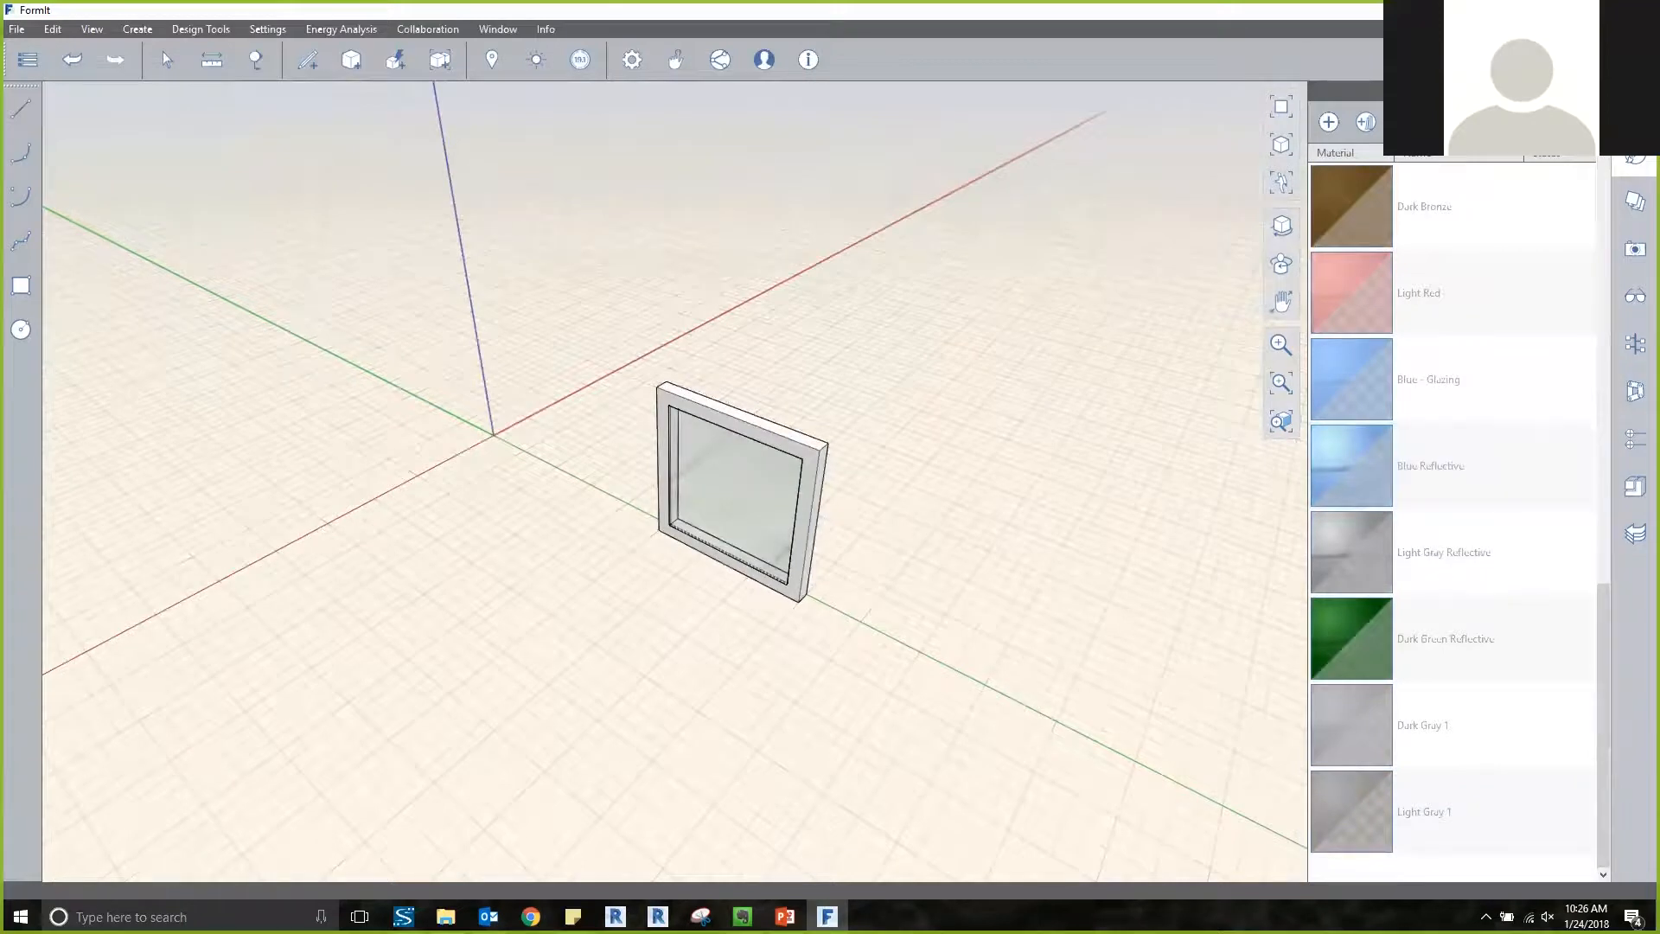
left_click(1635, 486)
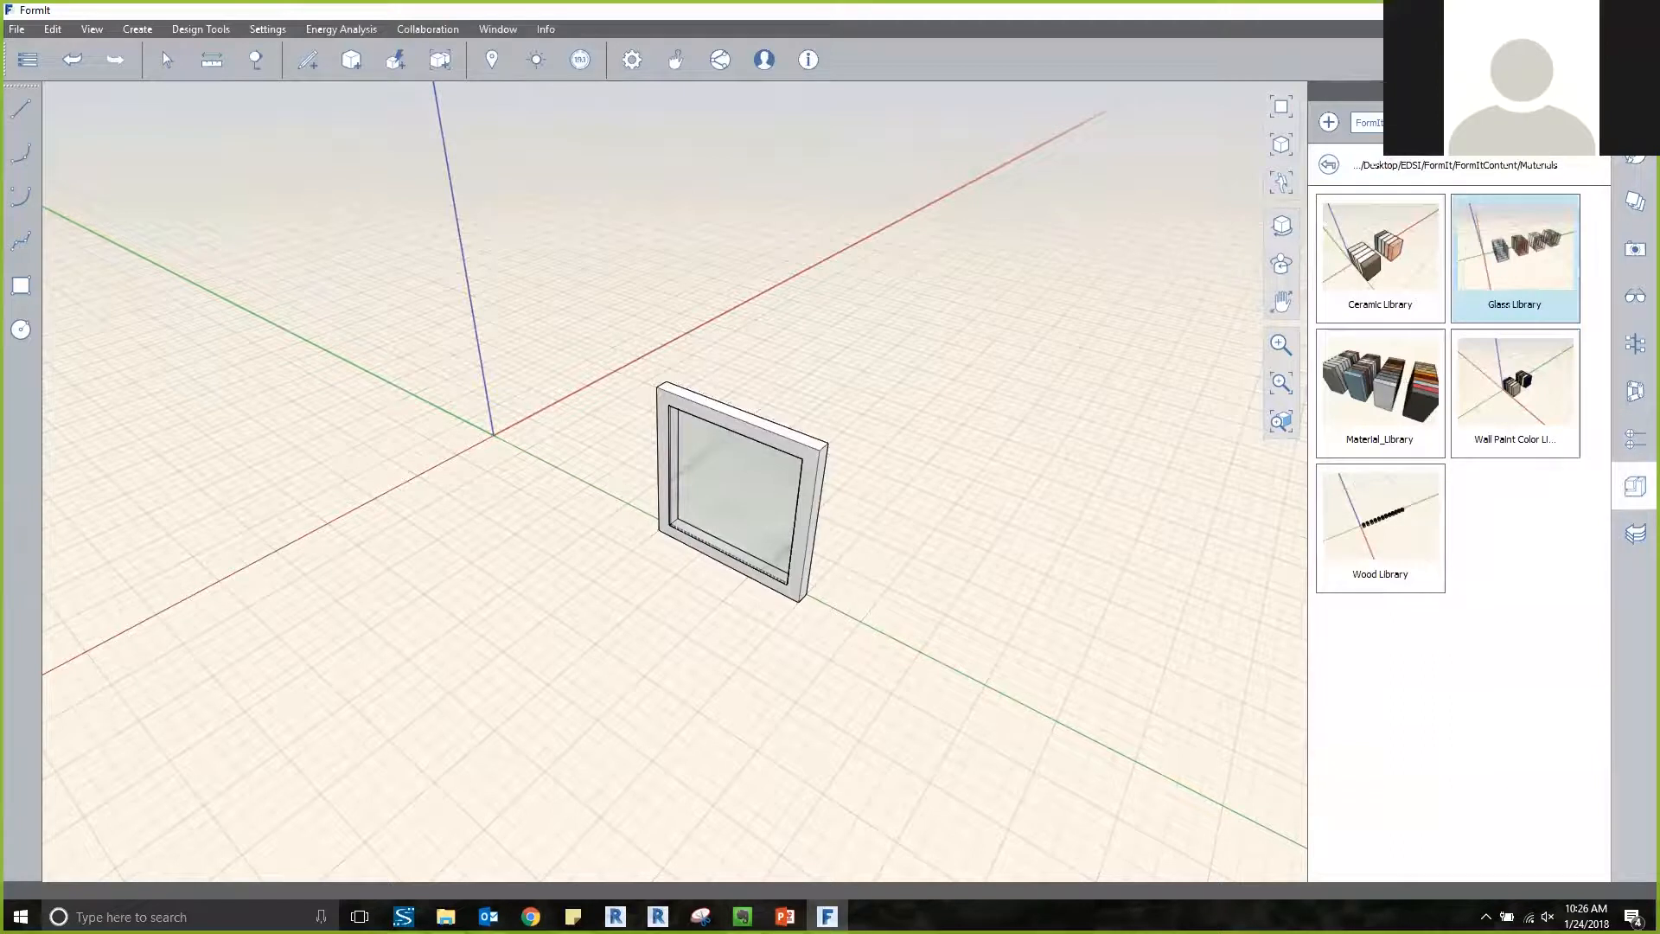
left_click(1380, 393)
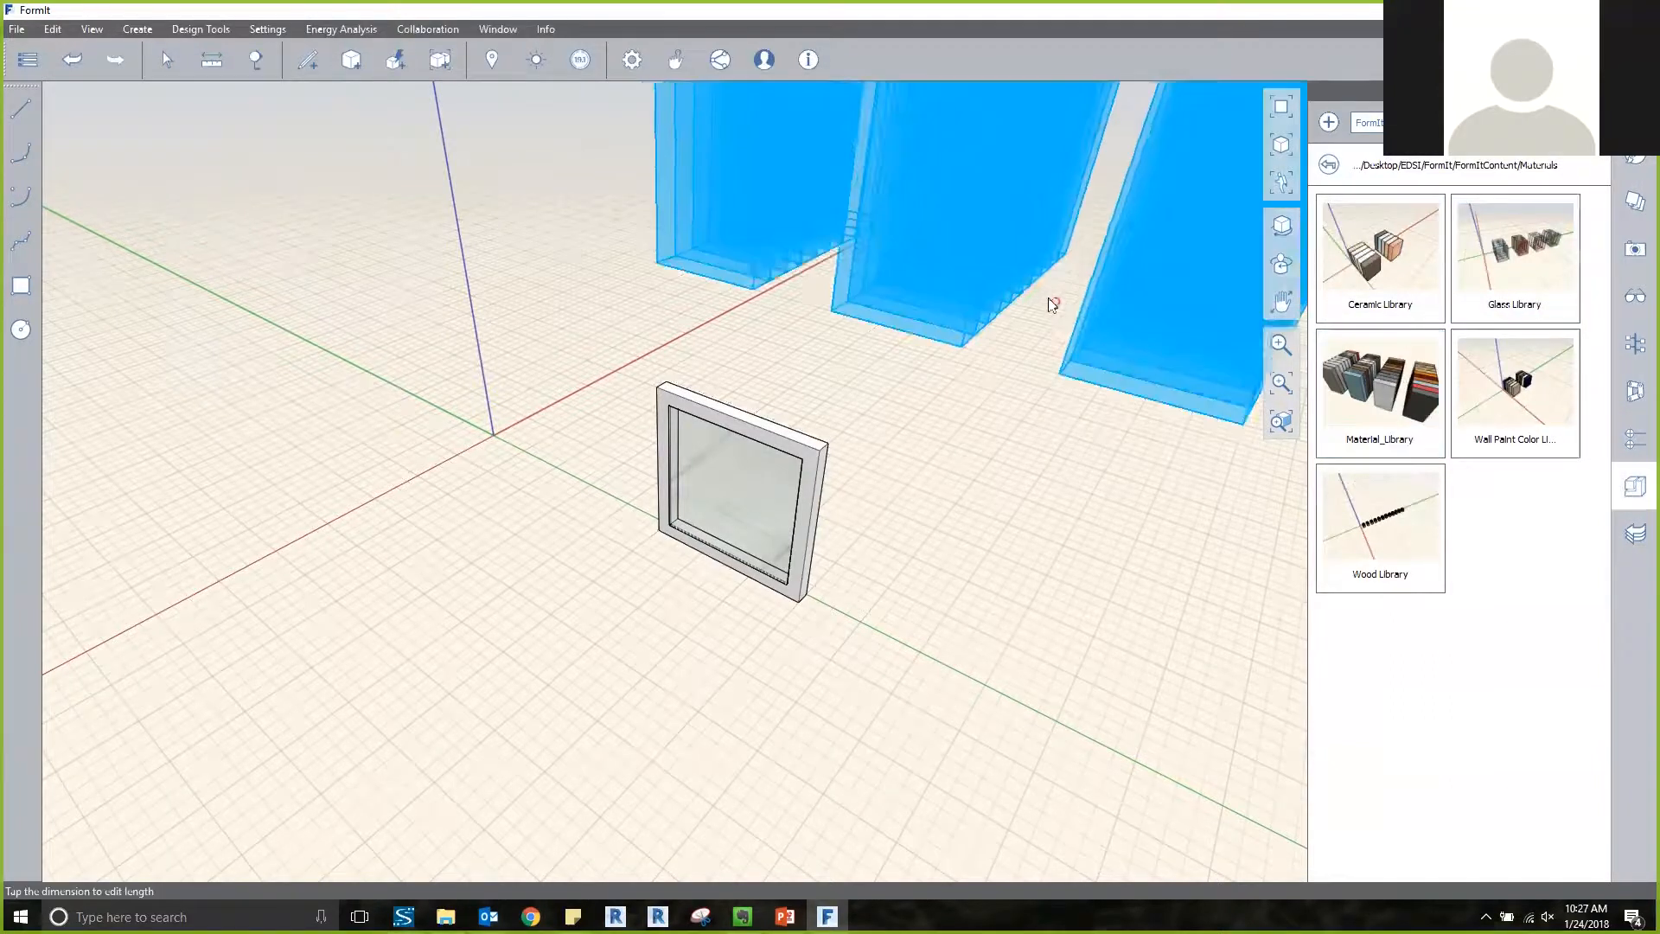
left_click(960, 321)
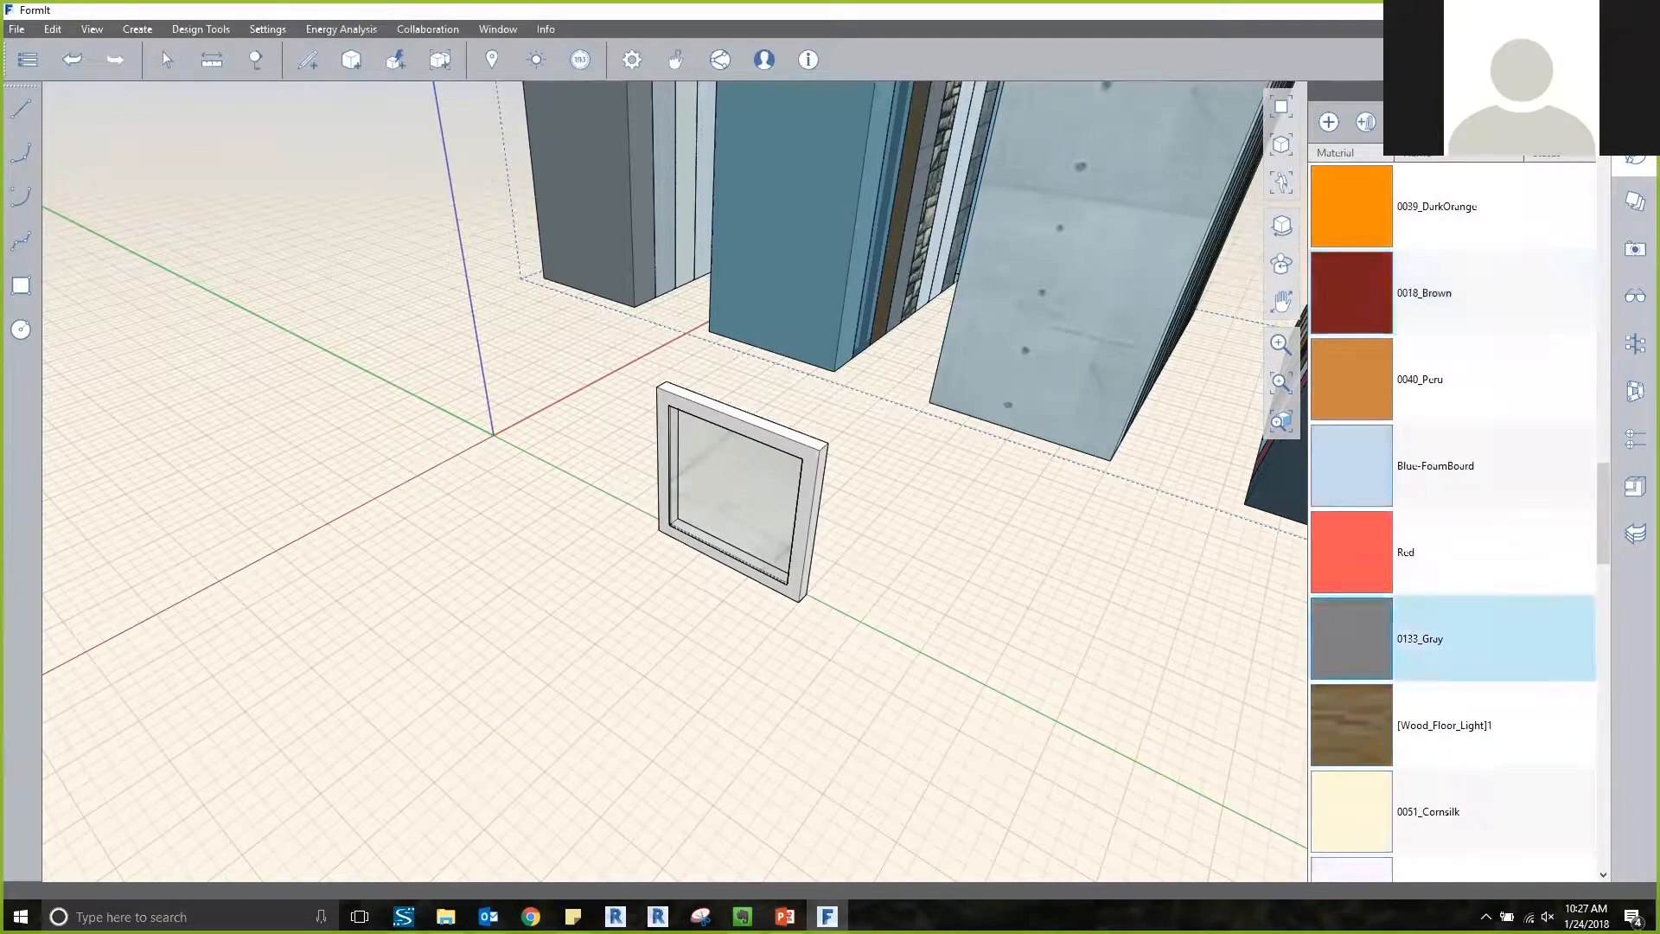
Paint the window frame with the 0133_Gray material and delete the placed Material_Library sample blocks.
scroll(845, 462, "up", 5)
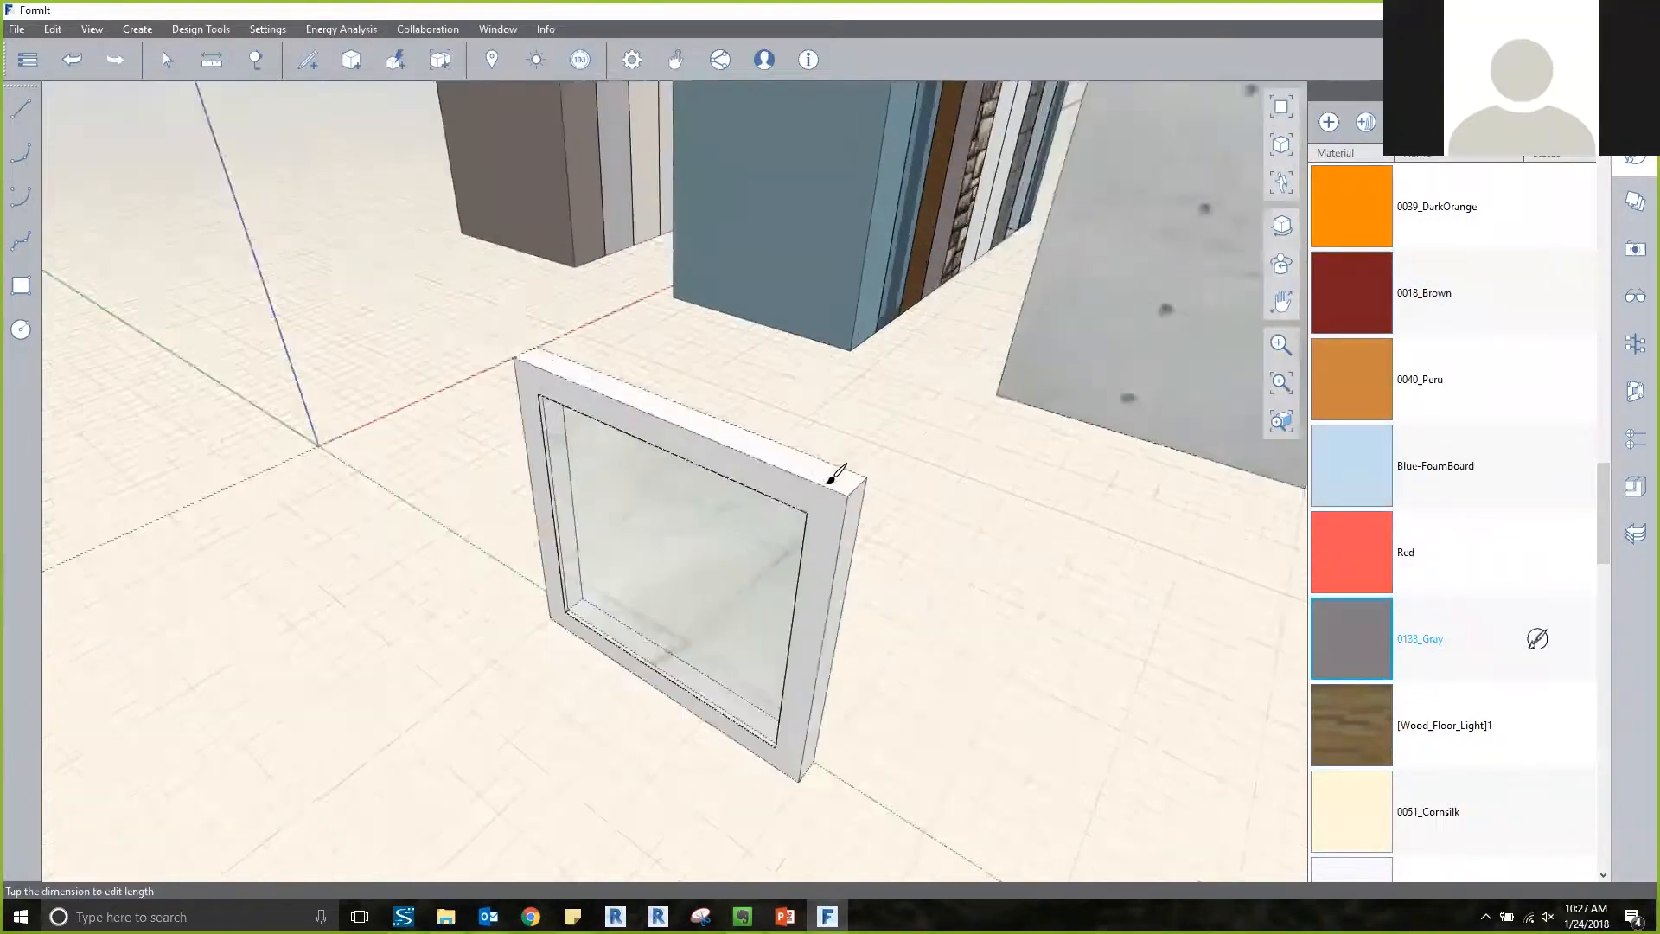
left_click(848, 482)
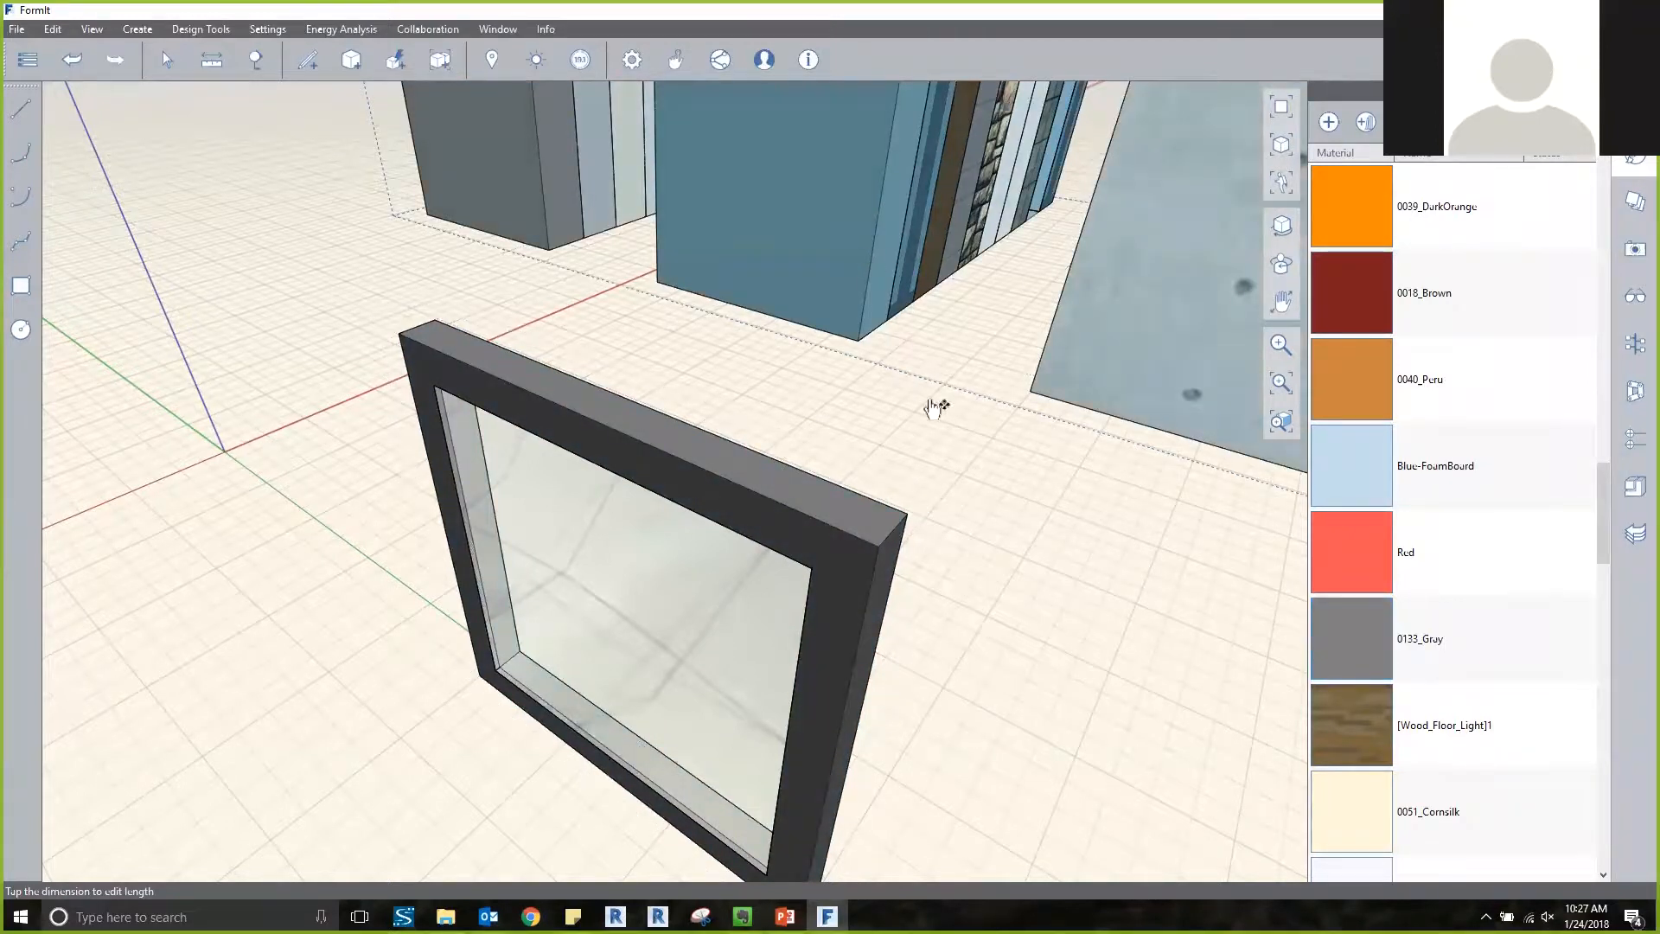
left_click(931, 406)
key("Delete")
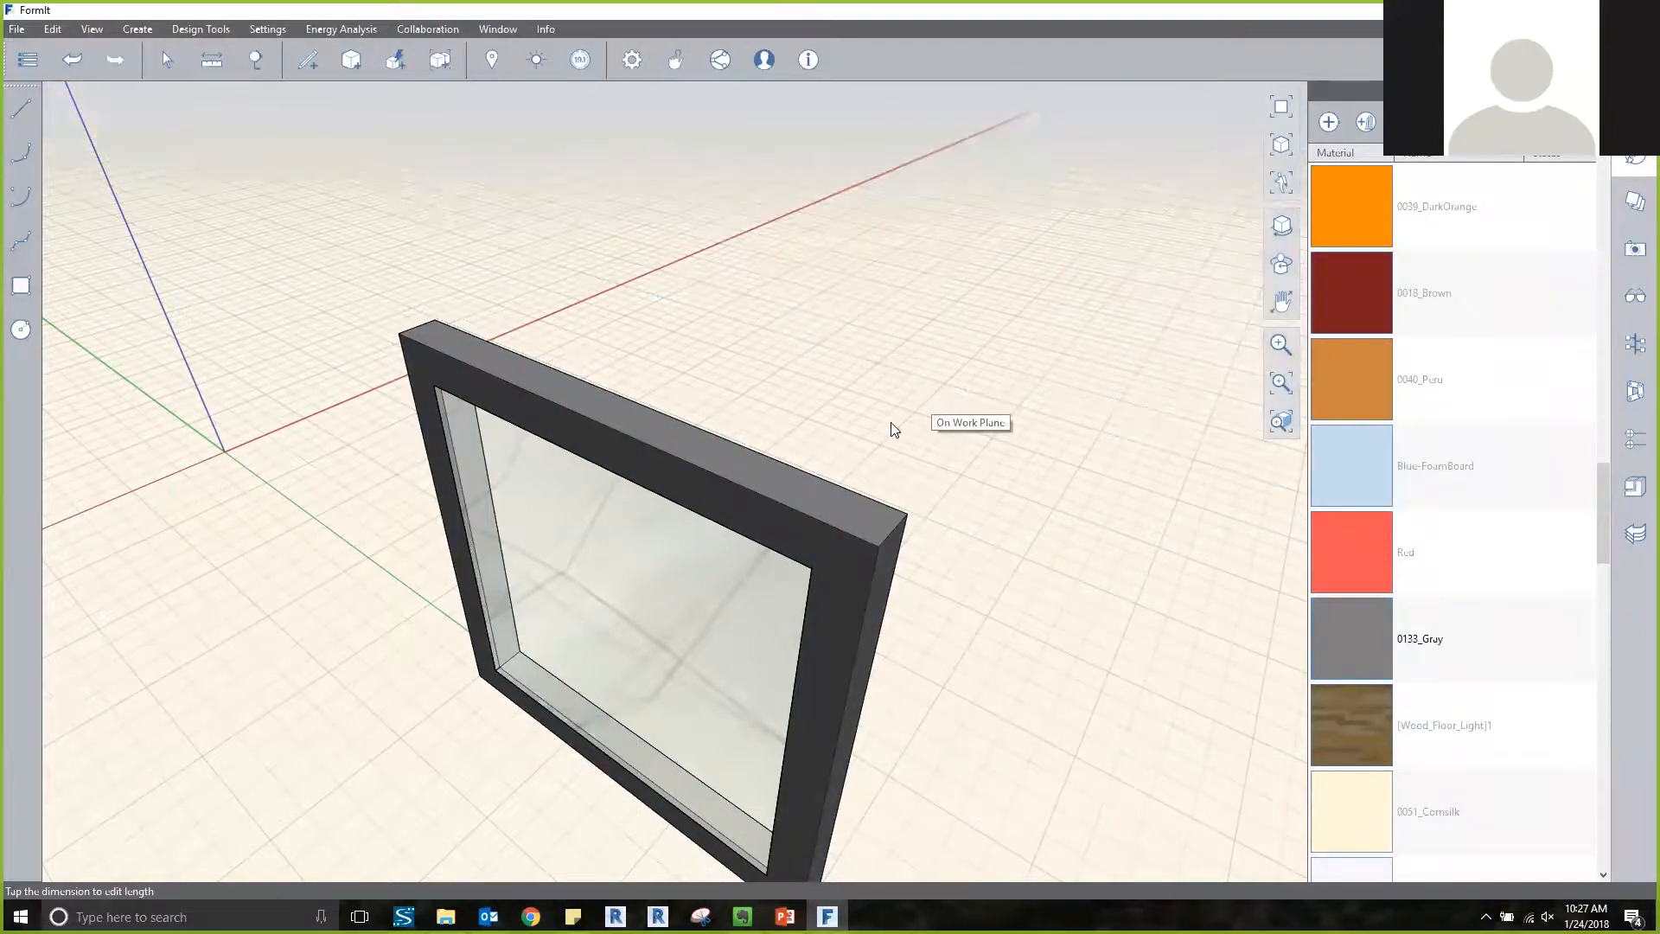
scroll(890, 434, "down", 2)
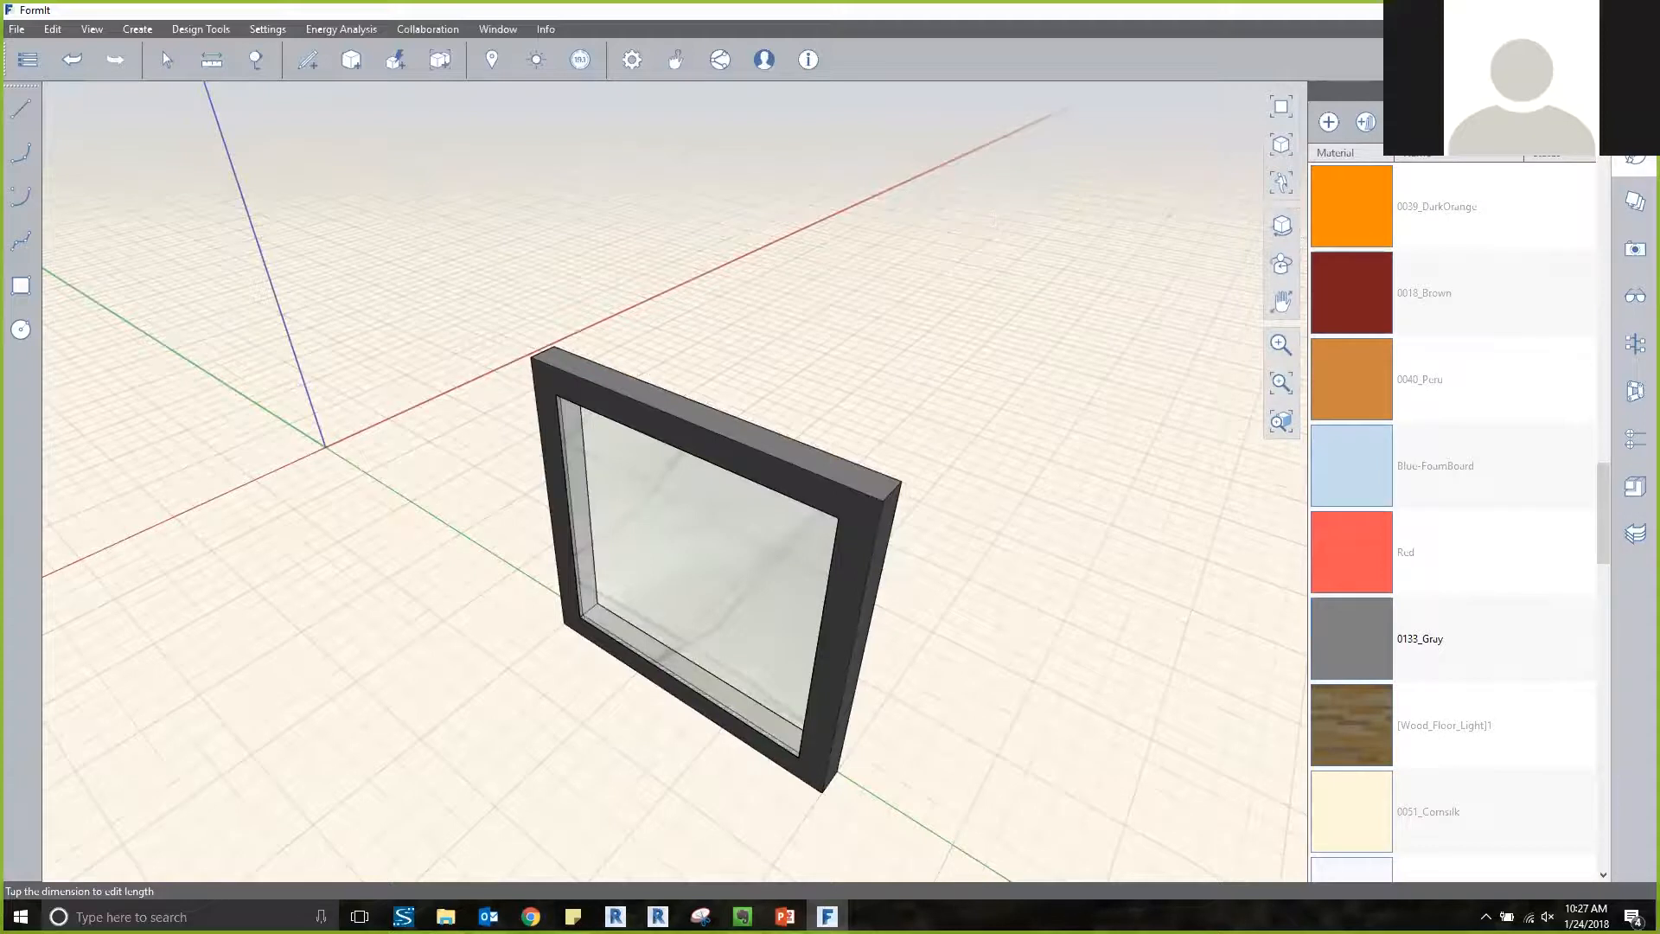
scroll(1453, 638, "down", 10)
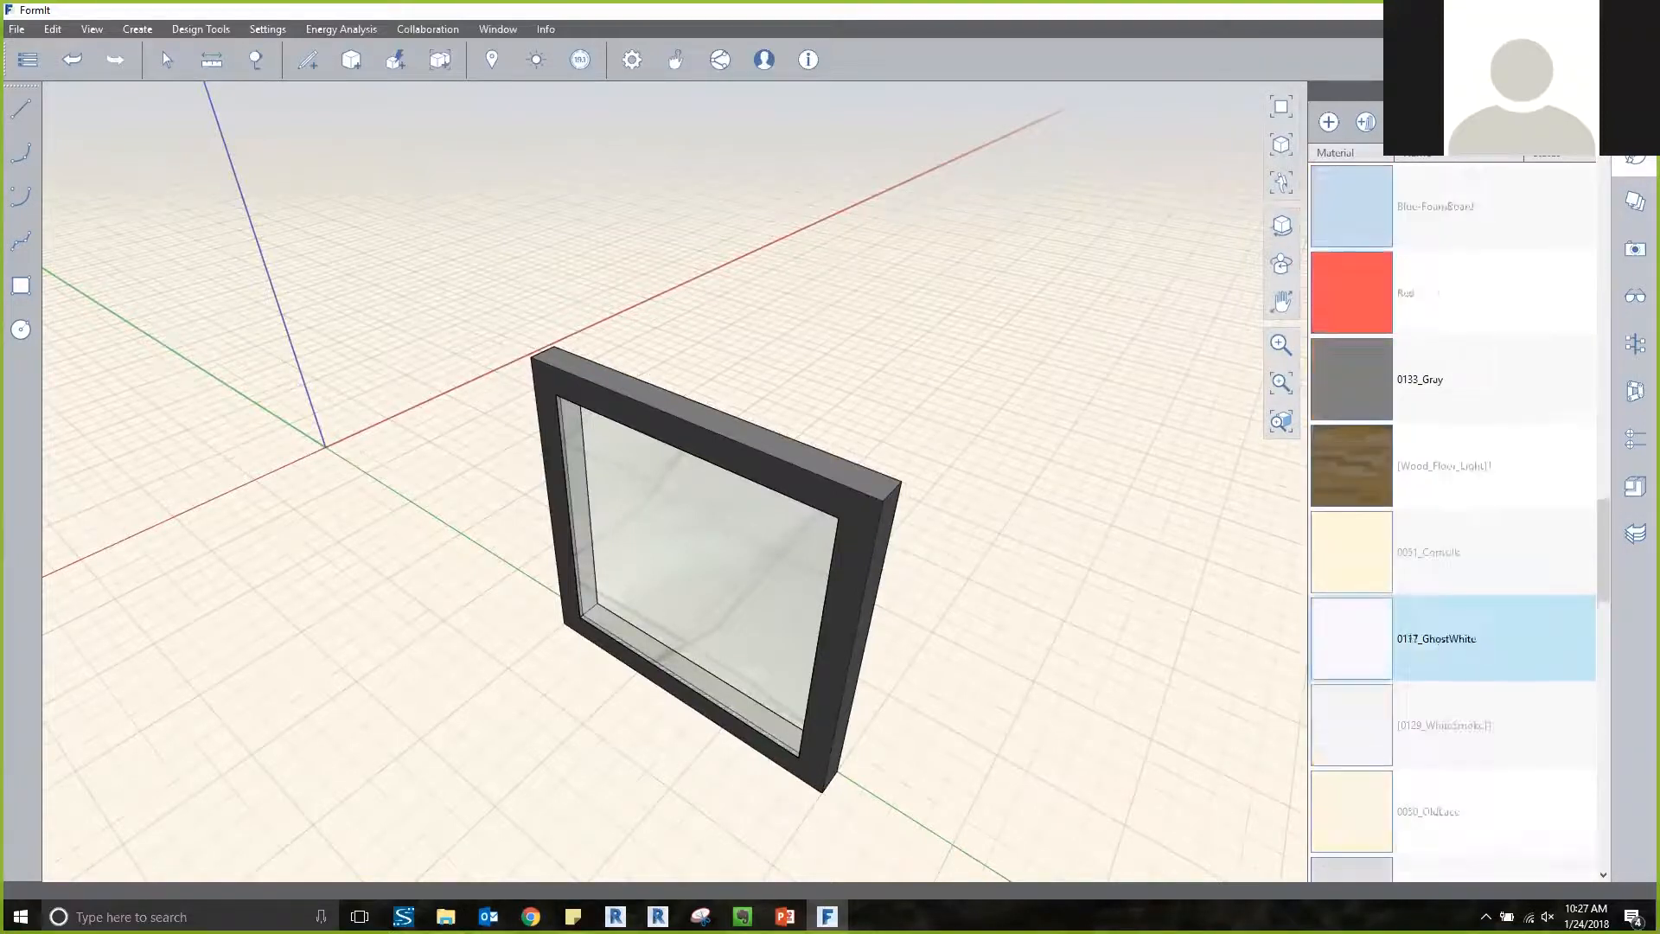
scroll(1453, 638, "down", 3)
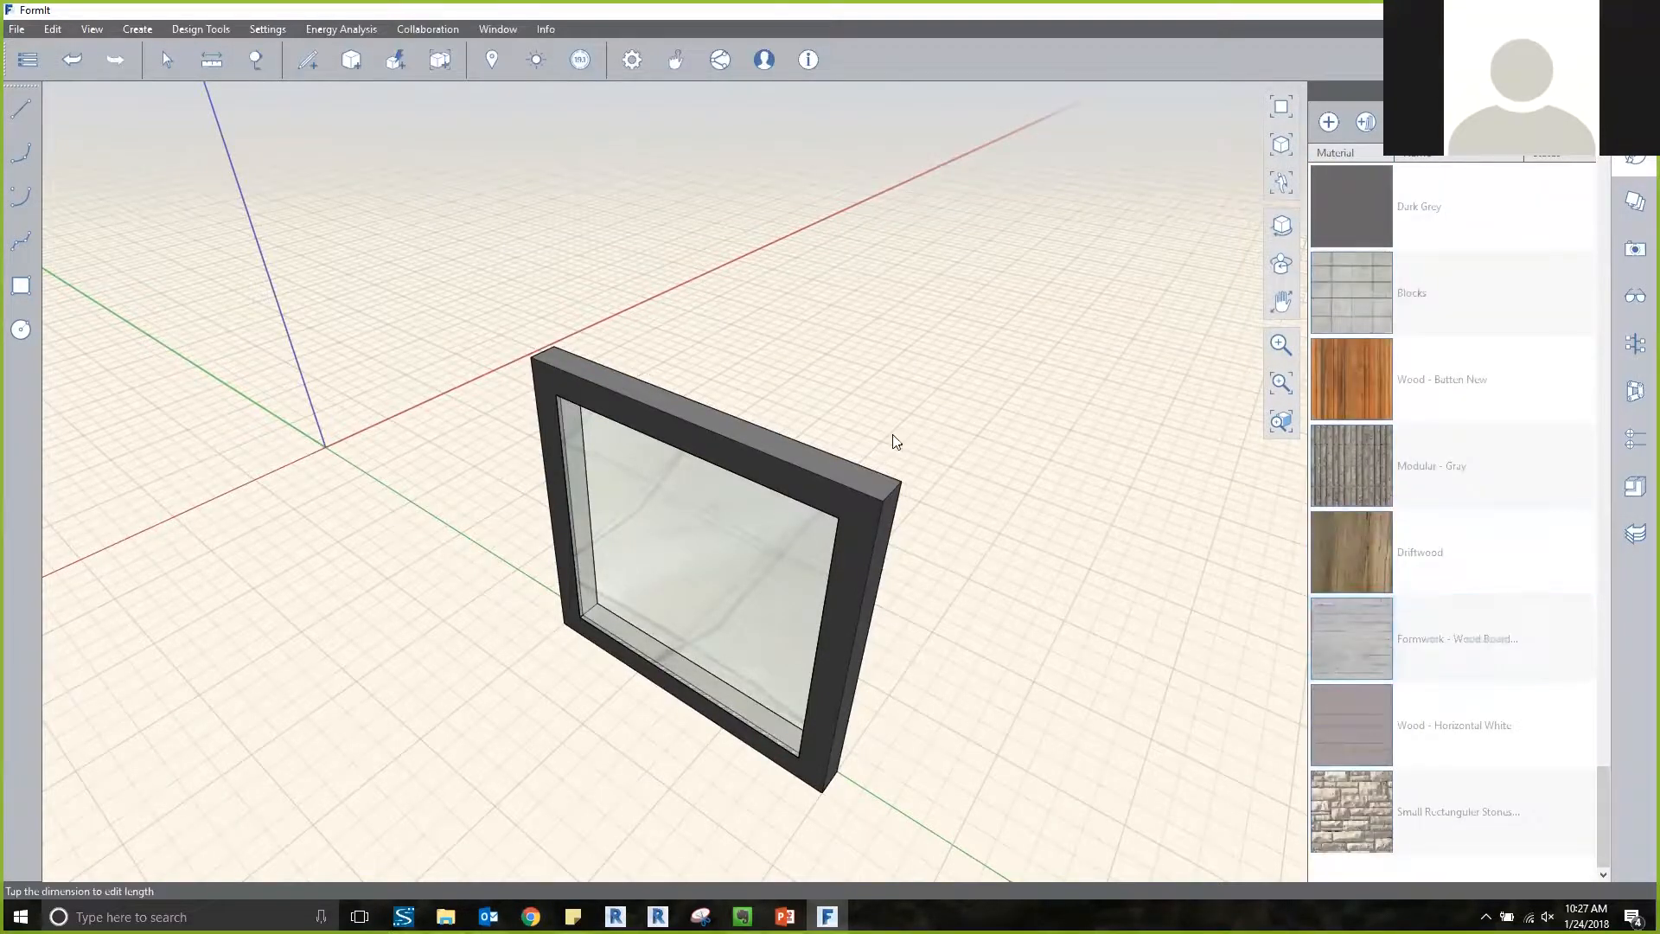
middle_click_drag(900, 397, 808, 277)
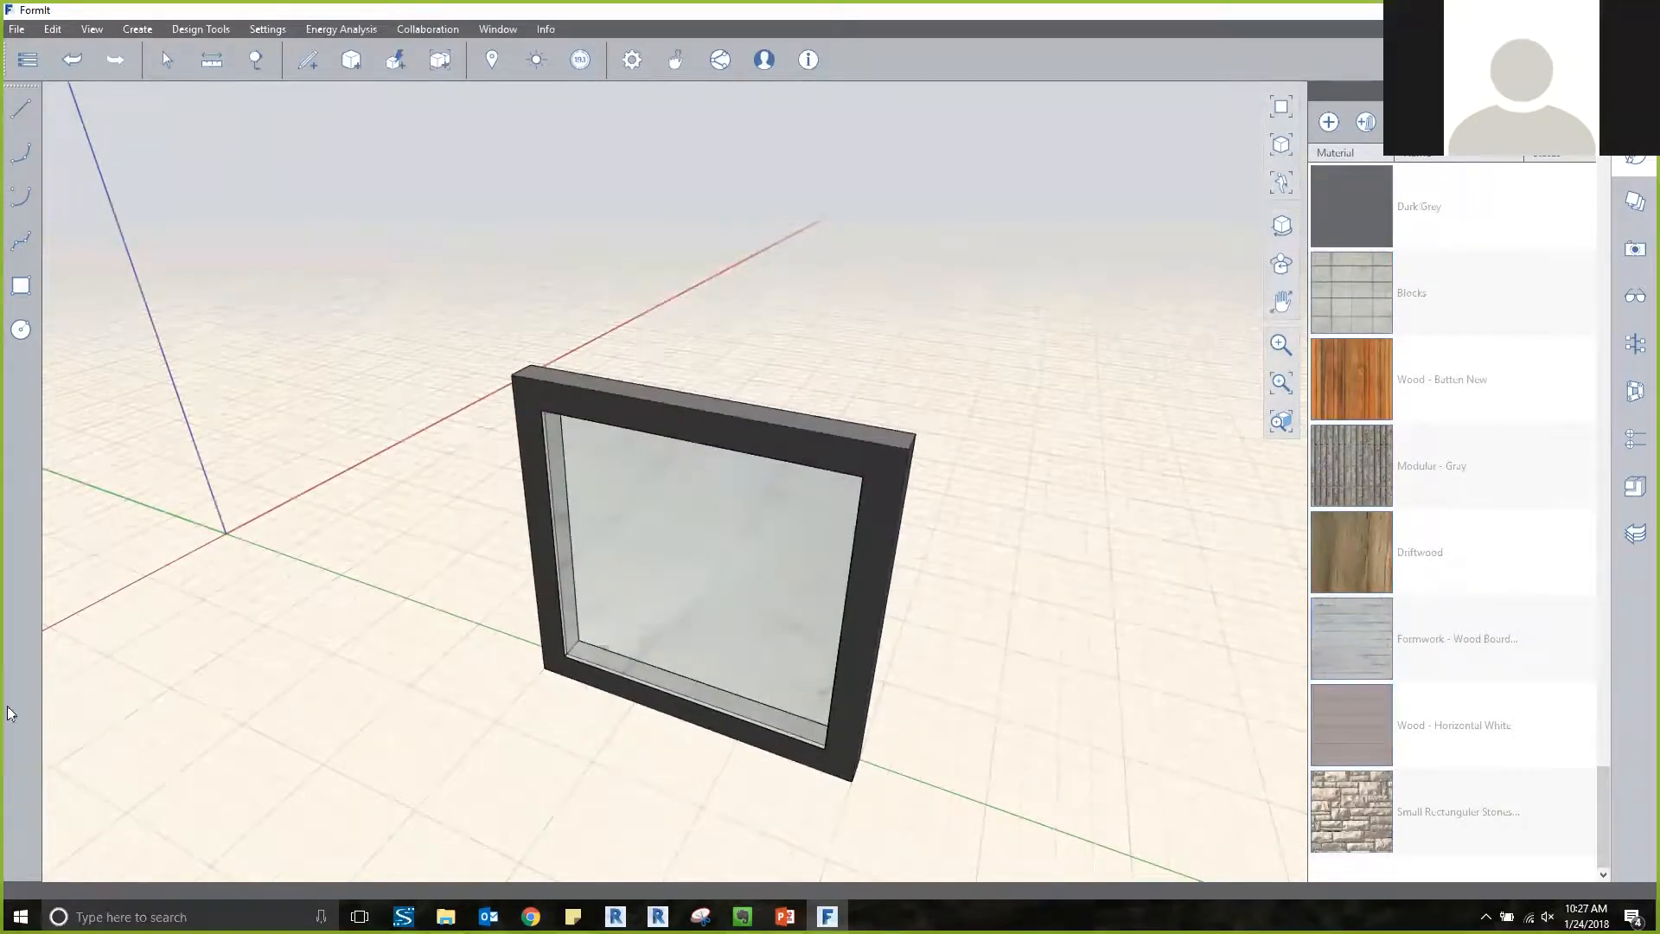
Save the sketch locally as 3x3 Window.axm in the Presentation Content folder.
left_click(27, 59)
mouse_move(138, 119)
mouse_move(159, 169)
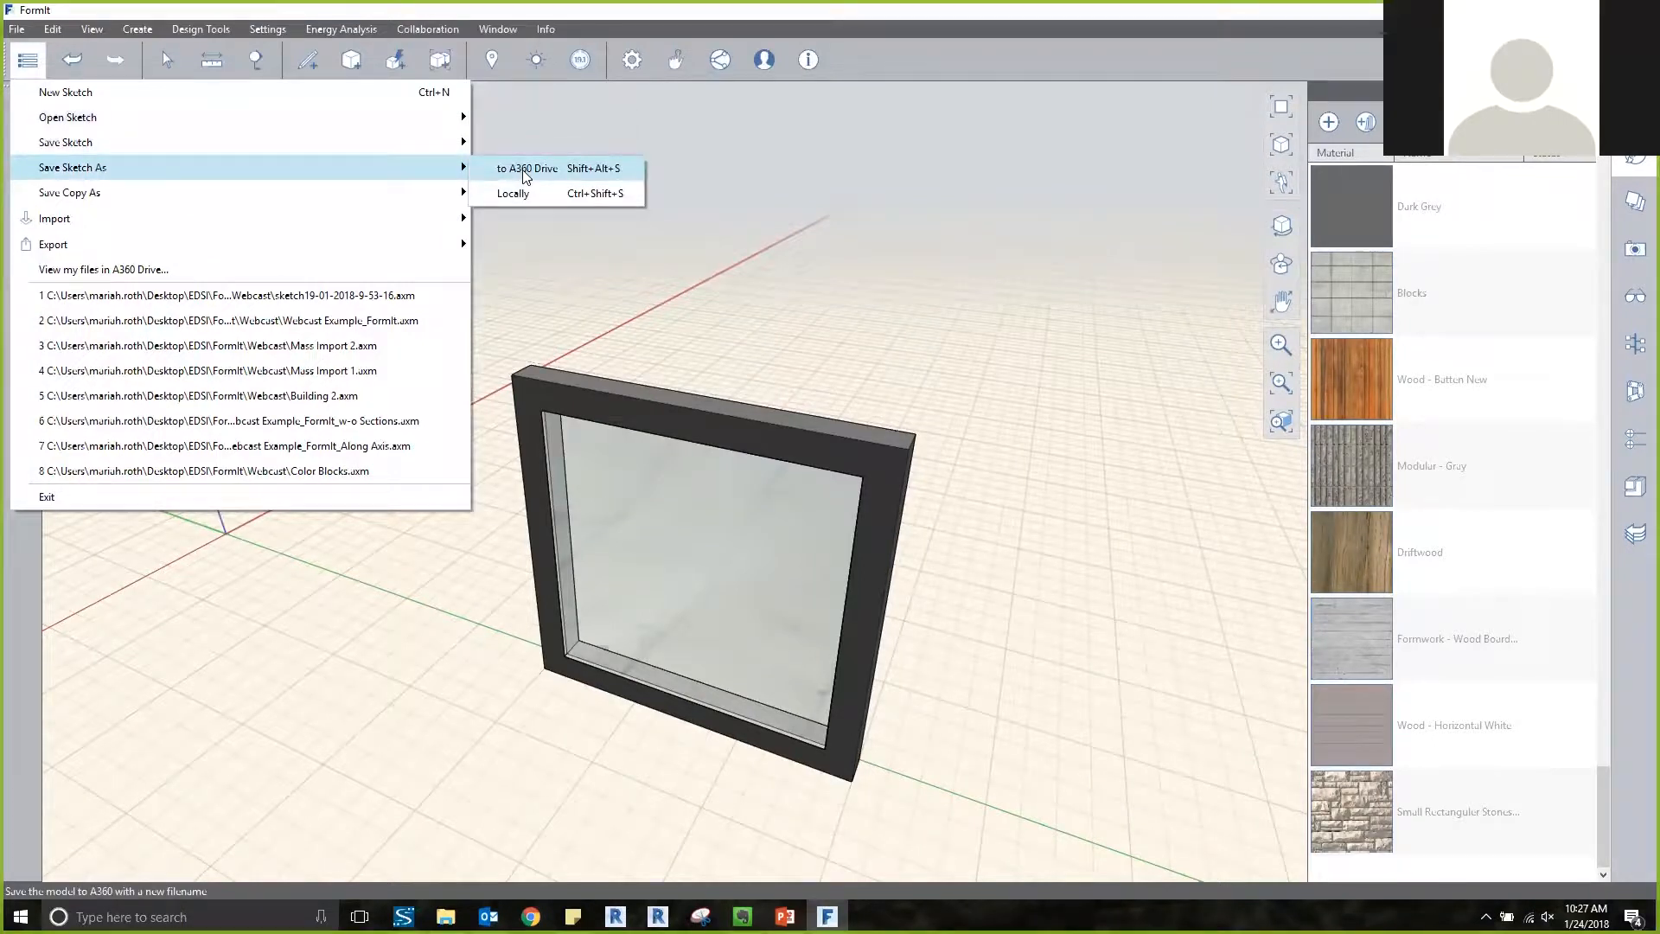
left_click(536, 195)
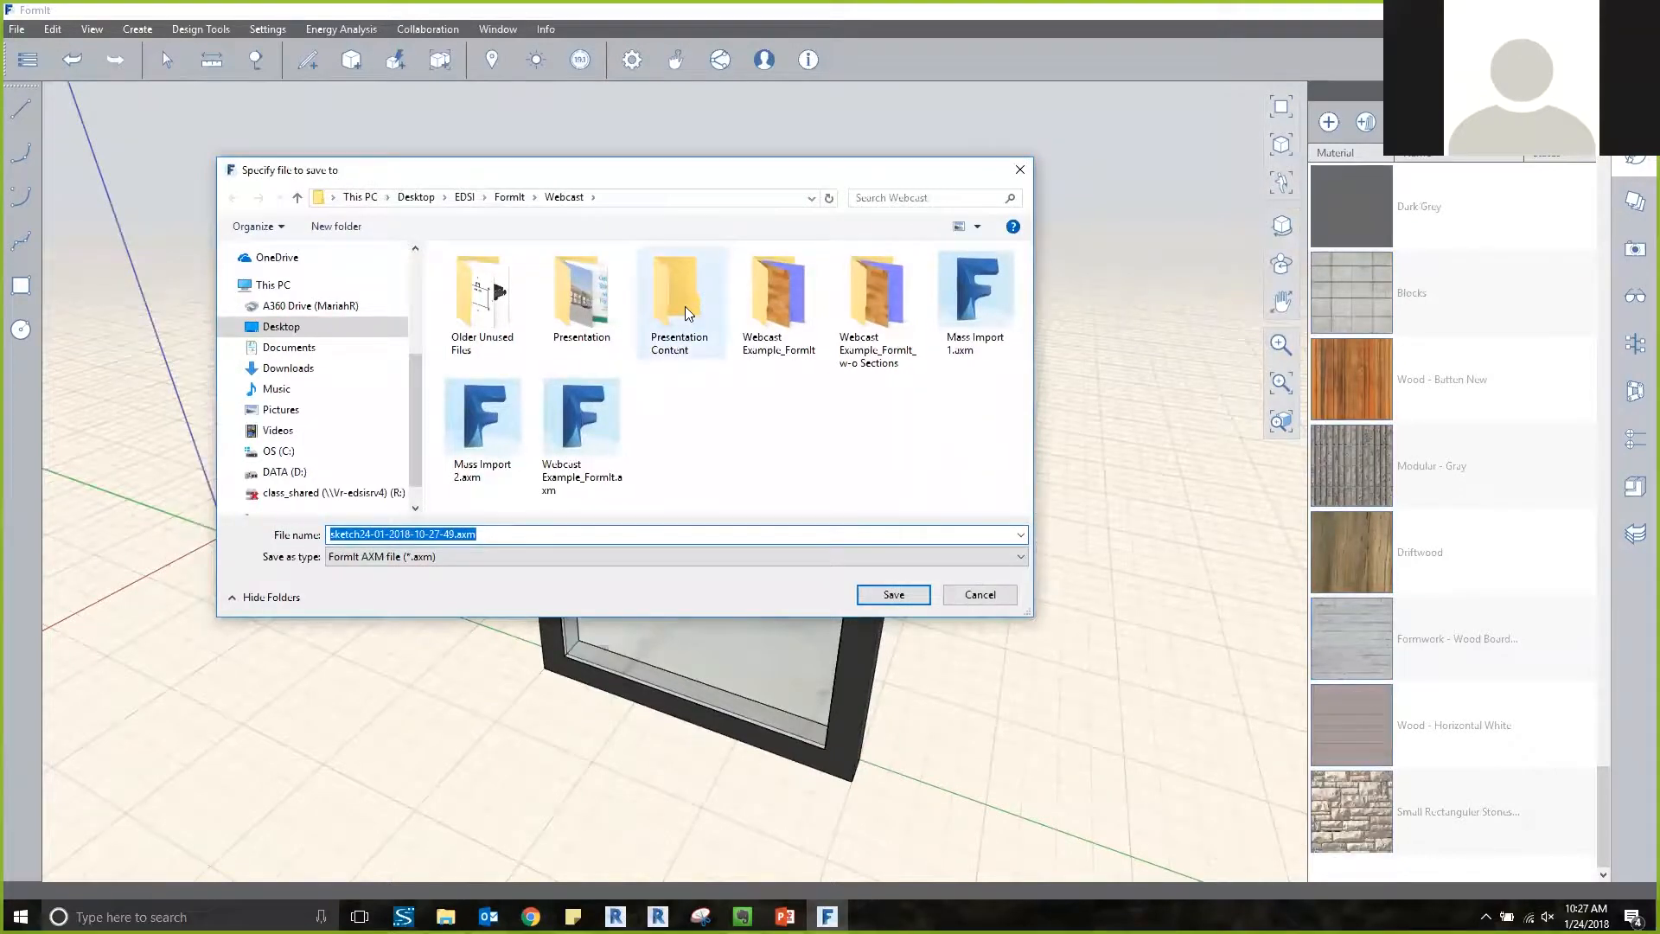
double_click(686, 313)
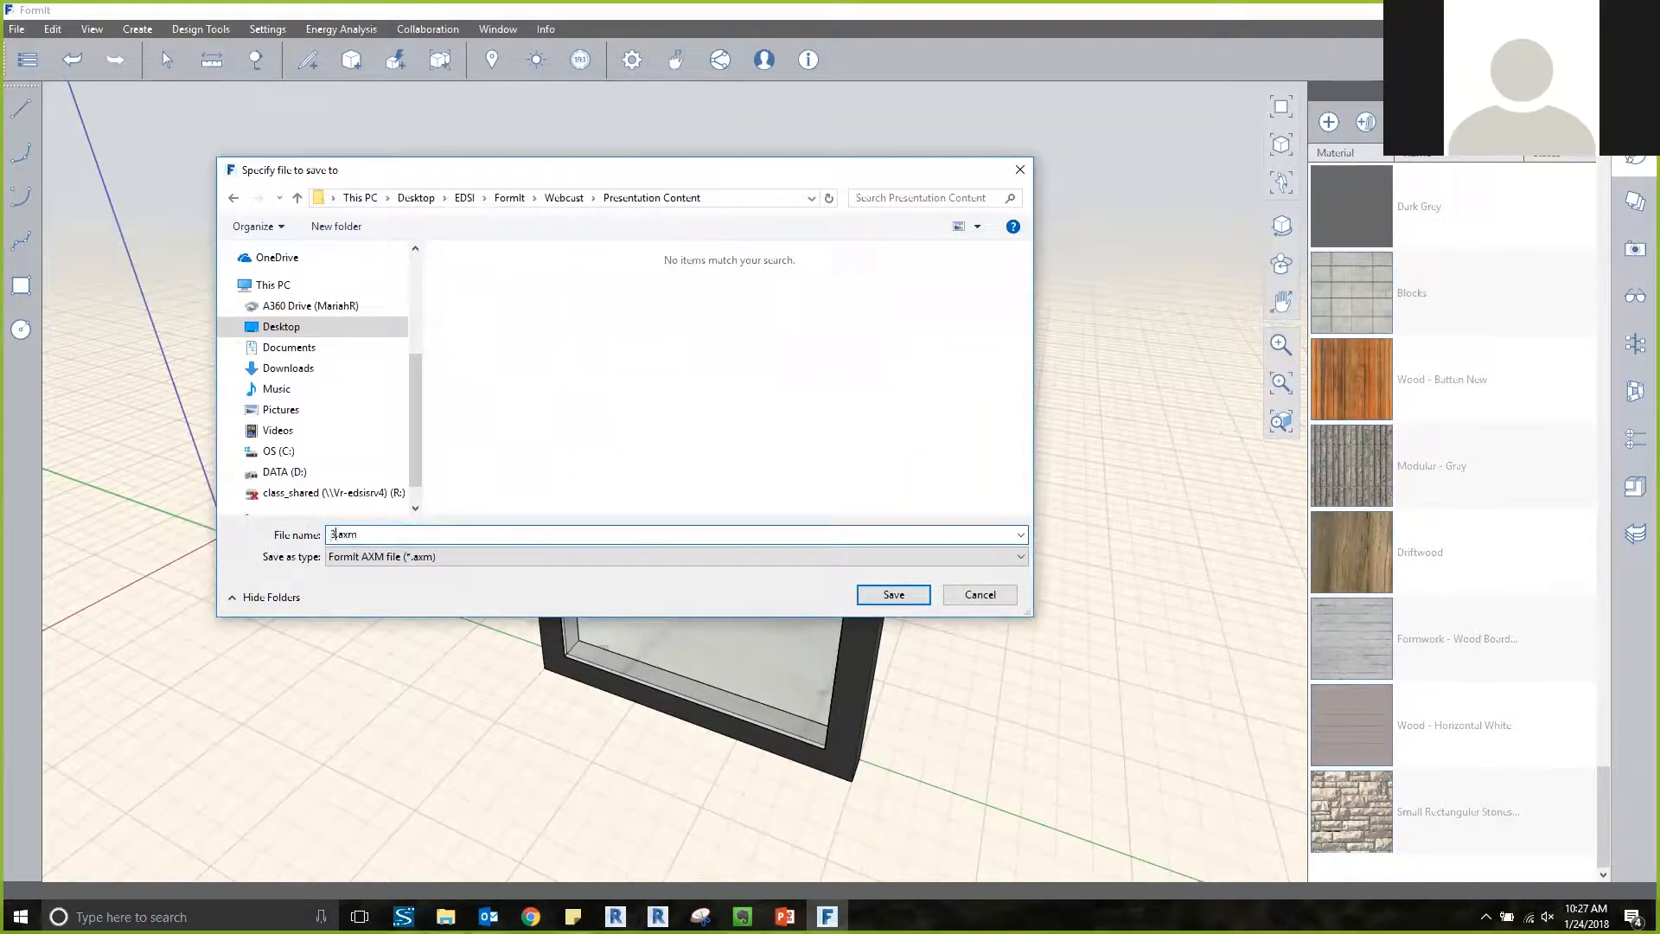
type("W")
type("ow")
left_click(878, 595)
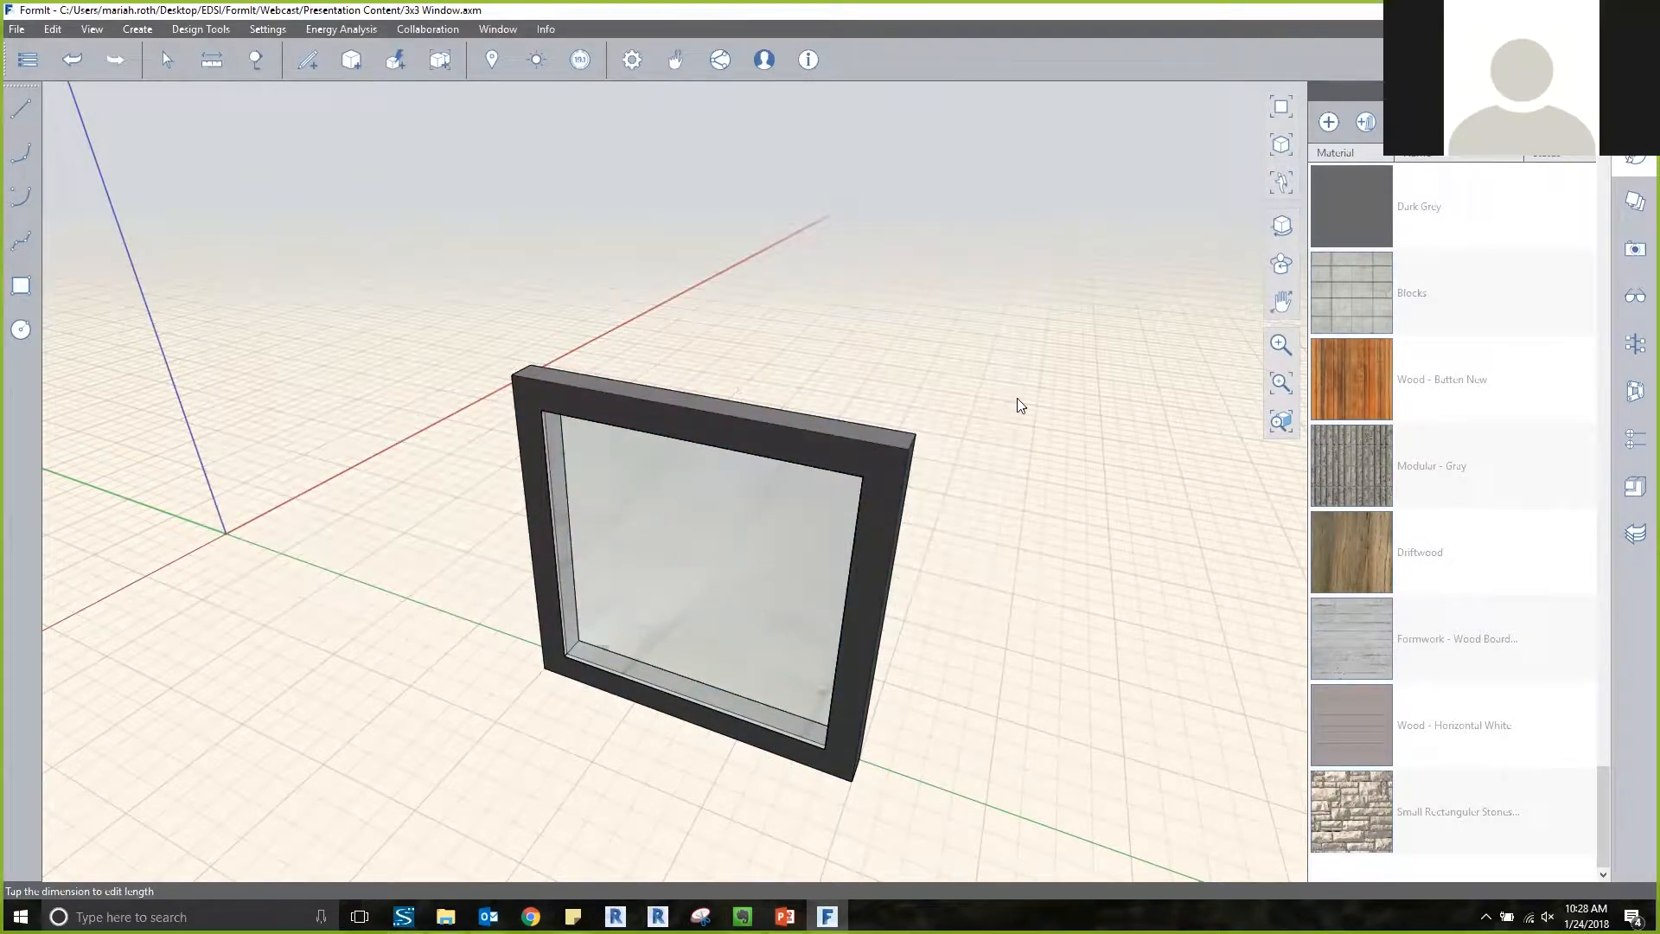
Open the local sketch Webcast Example_FormIt.axm from the Webcast folder.
left_click(17, 28)
mouse_move(224, 79)
left_click(521, 100)
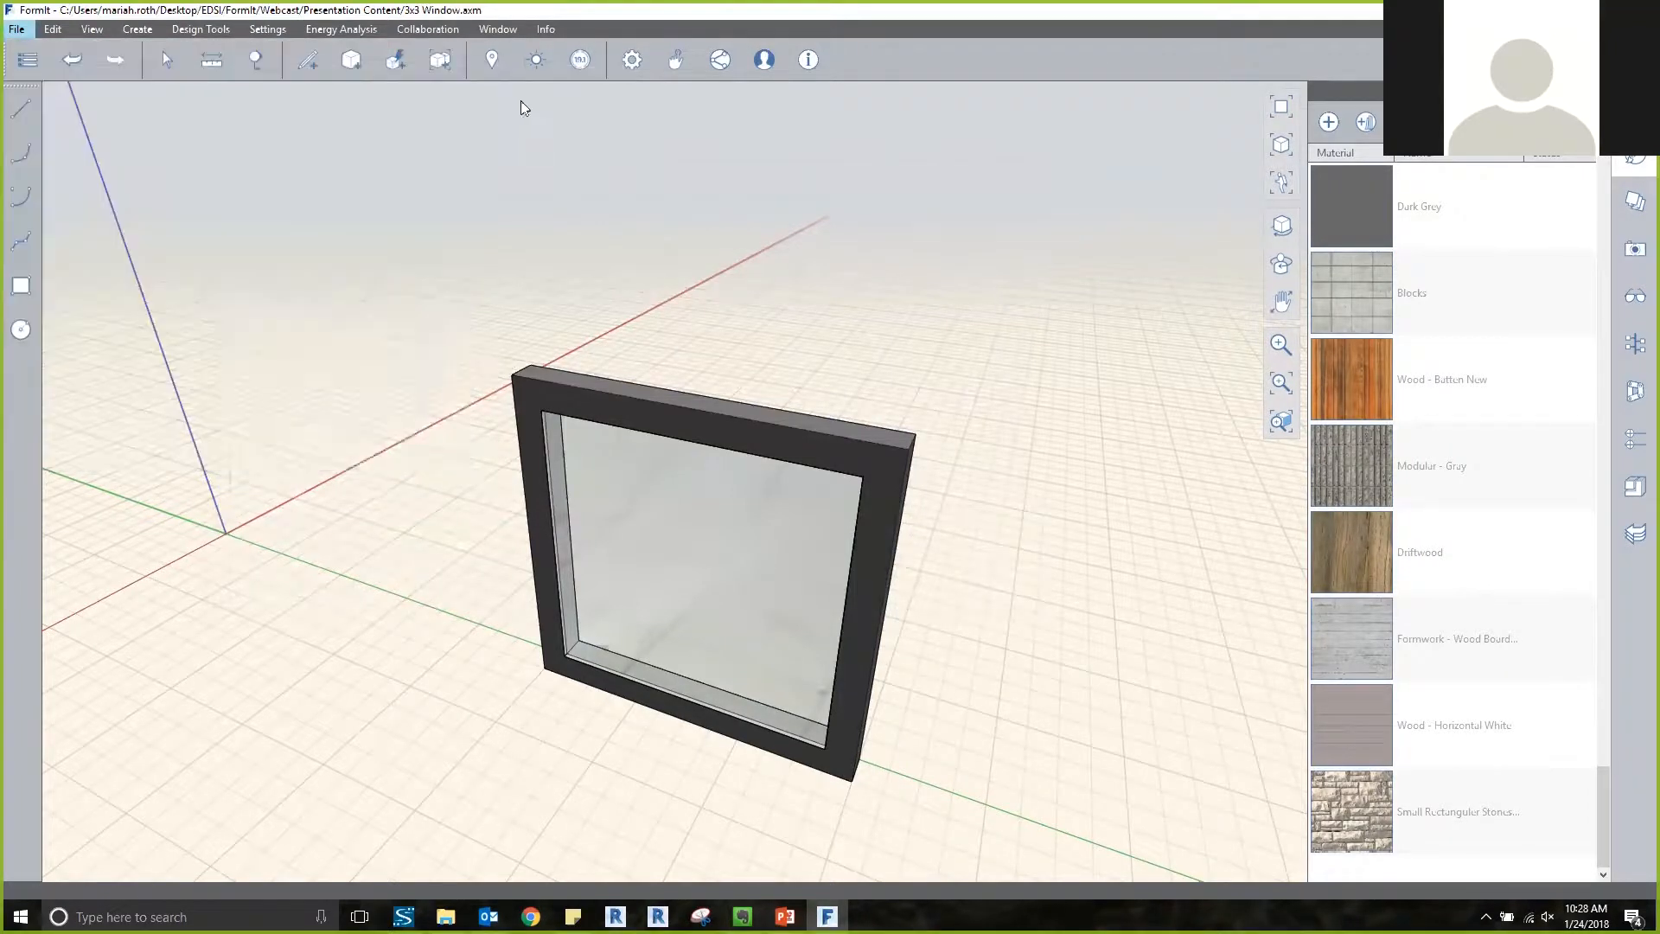
left_click(564, 198)
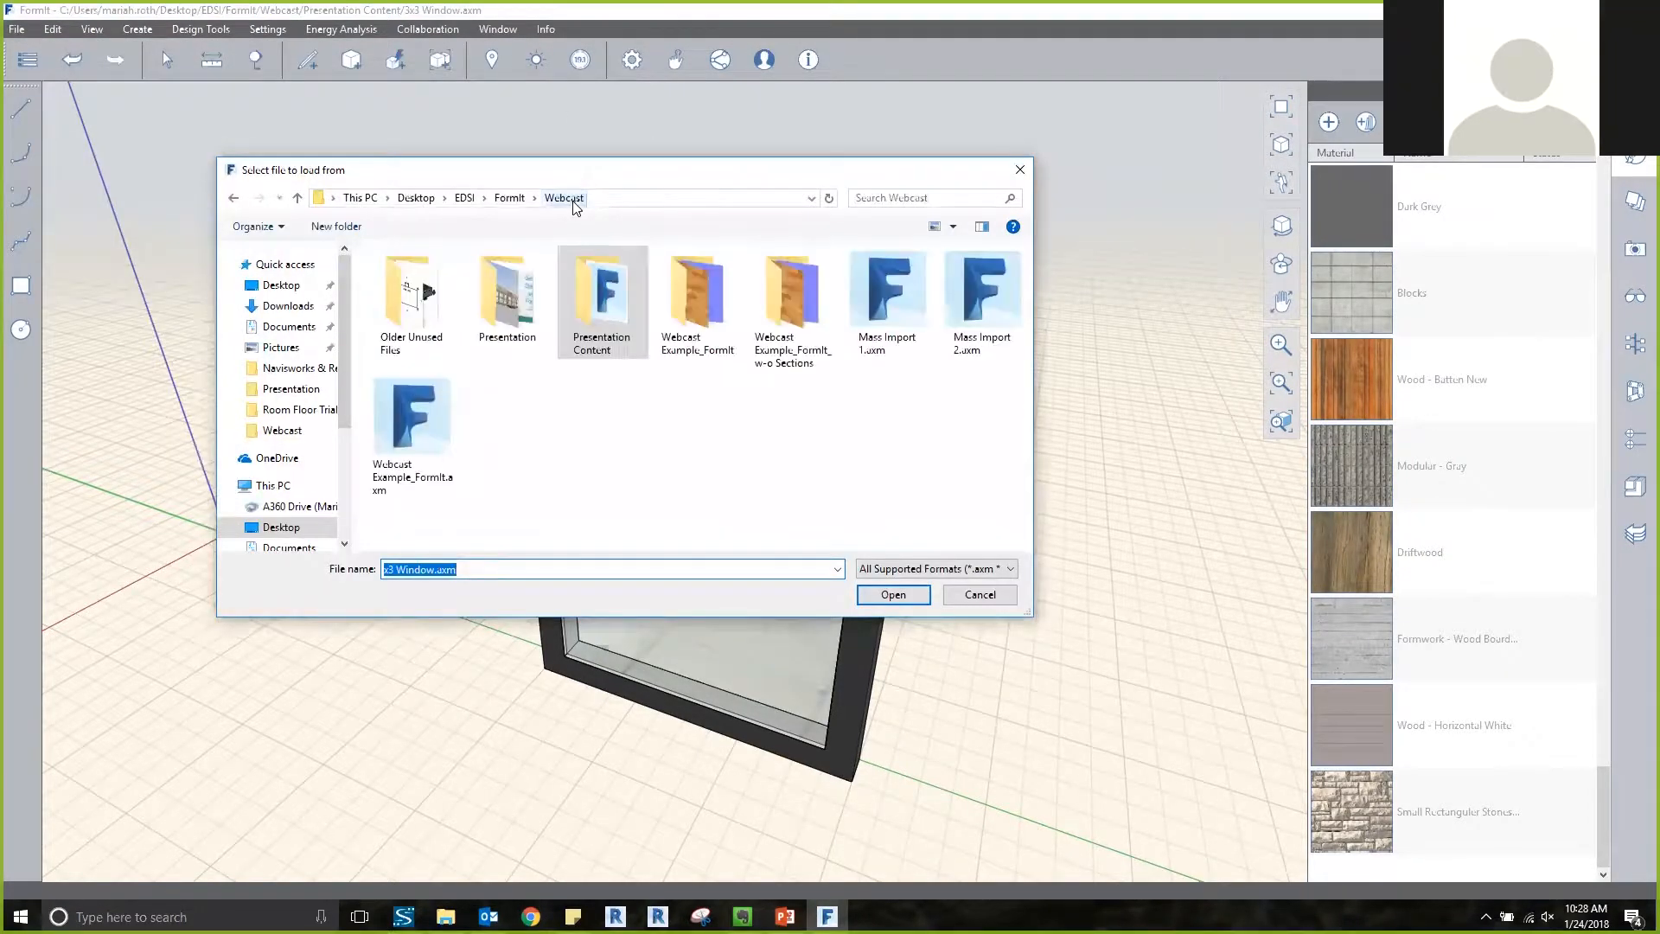
left_click(426, 417)
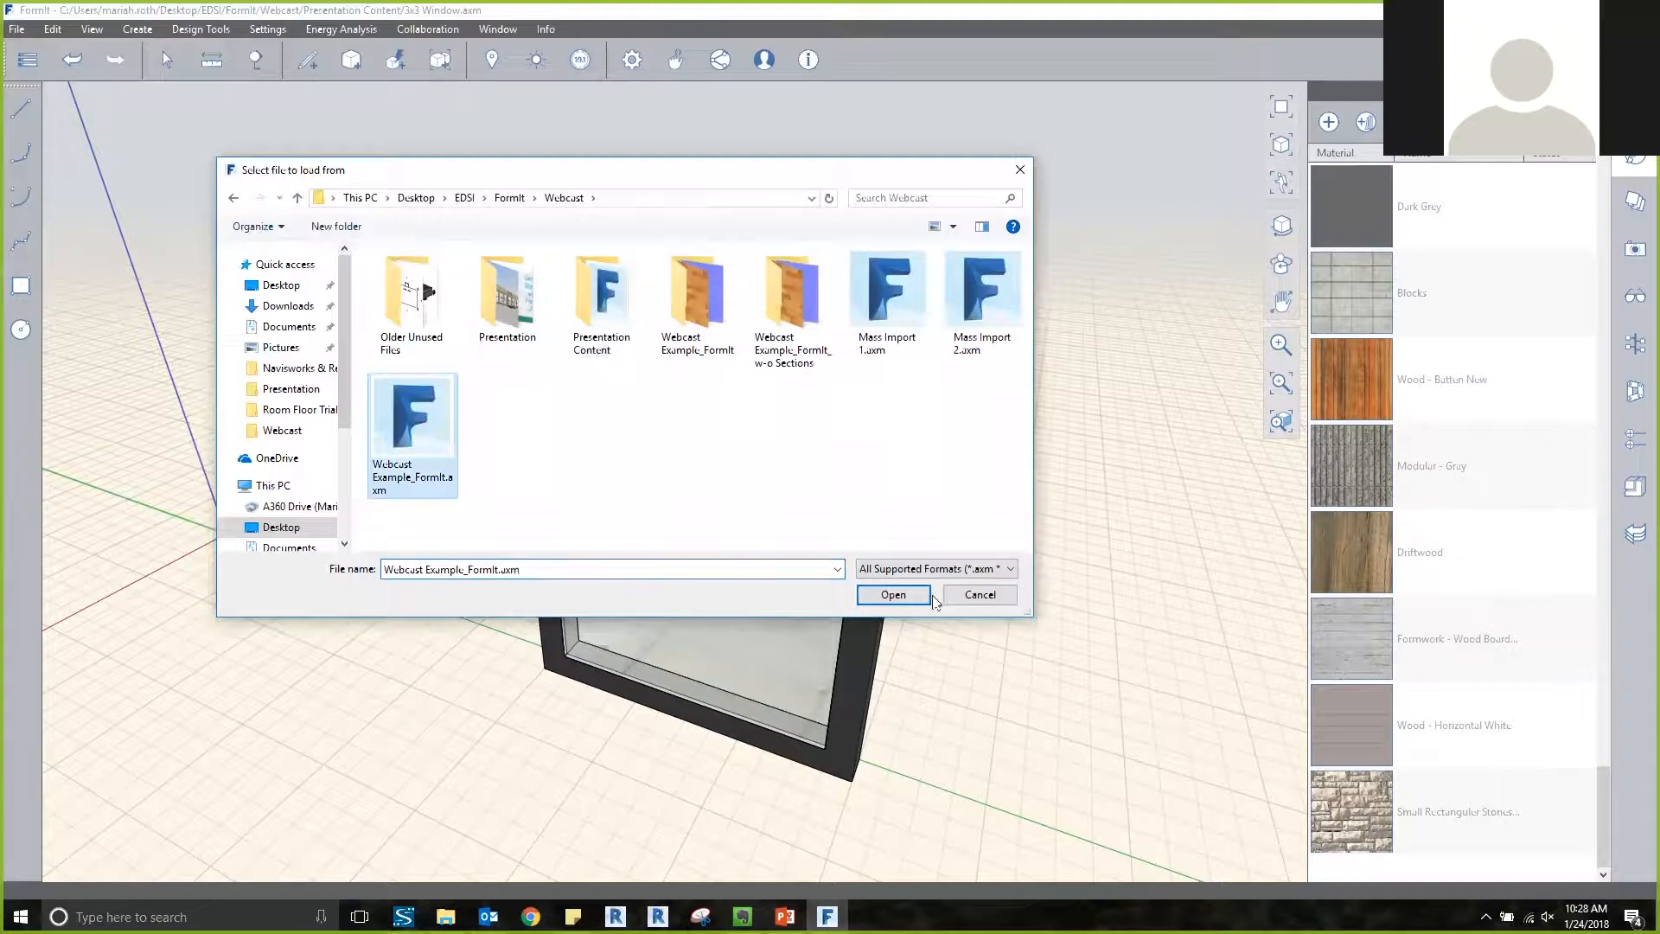
left_click(893, 594)
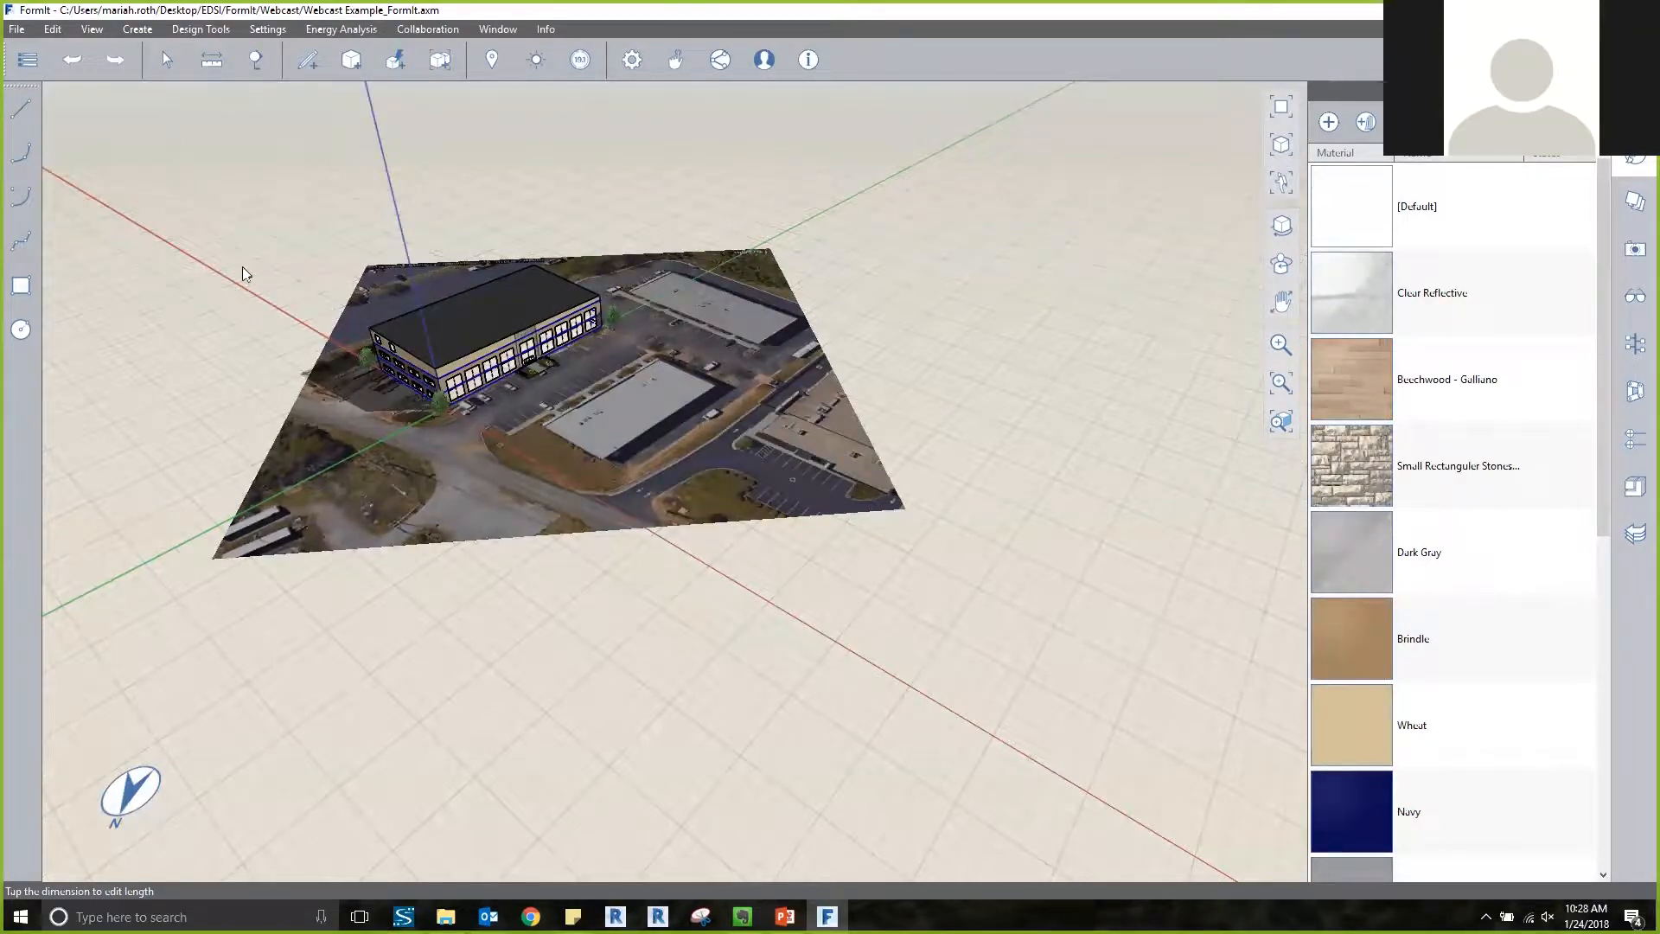
scroll(218, 301, "up", 3)
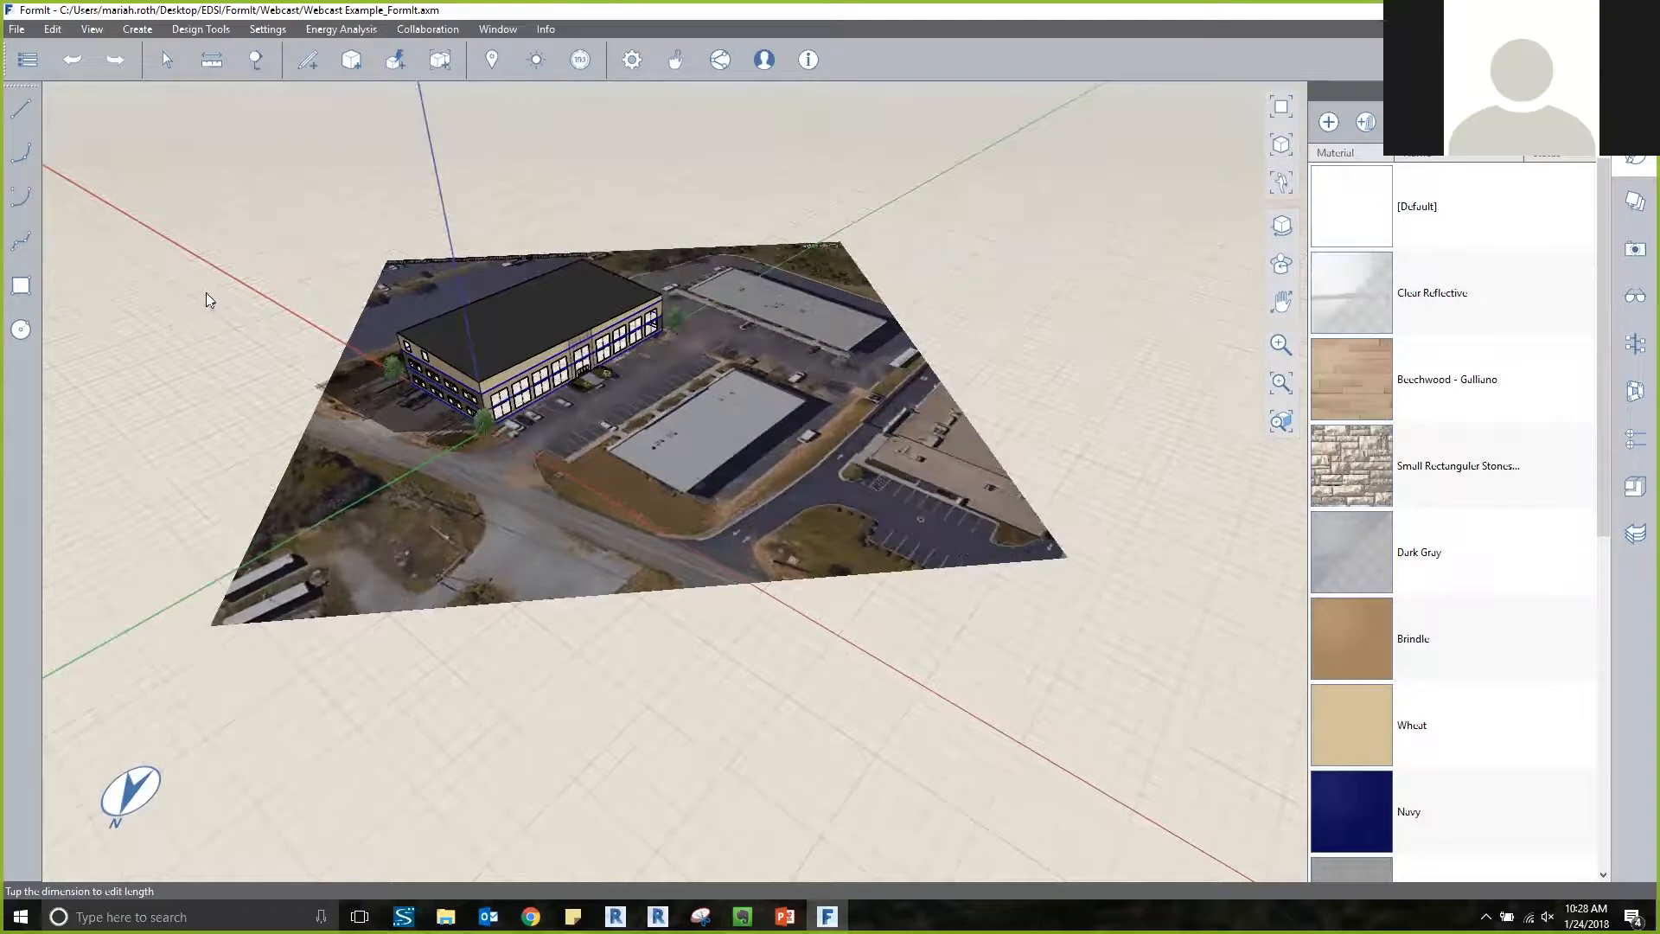
scroll(193, 313, "up", 1)
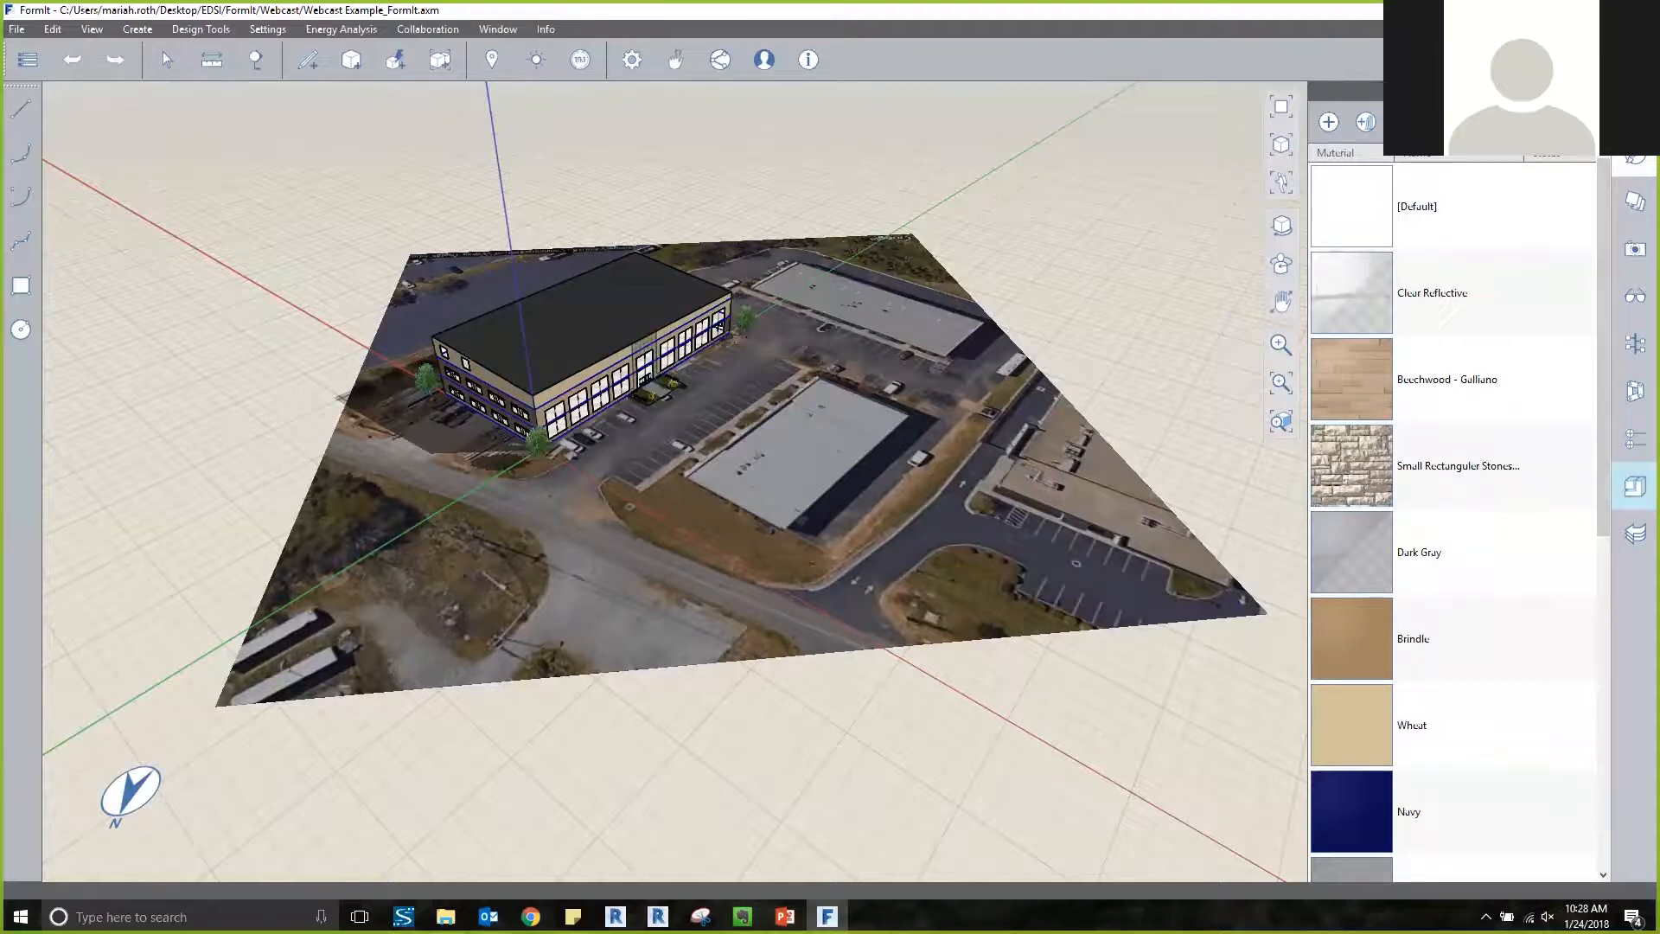
Add the Presentation Content folder inside Webcast as a local content library directory.
left_click(1635, 486)
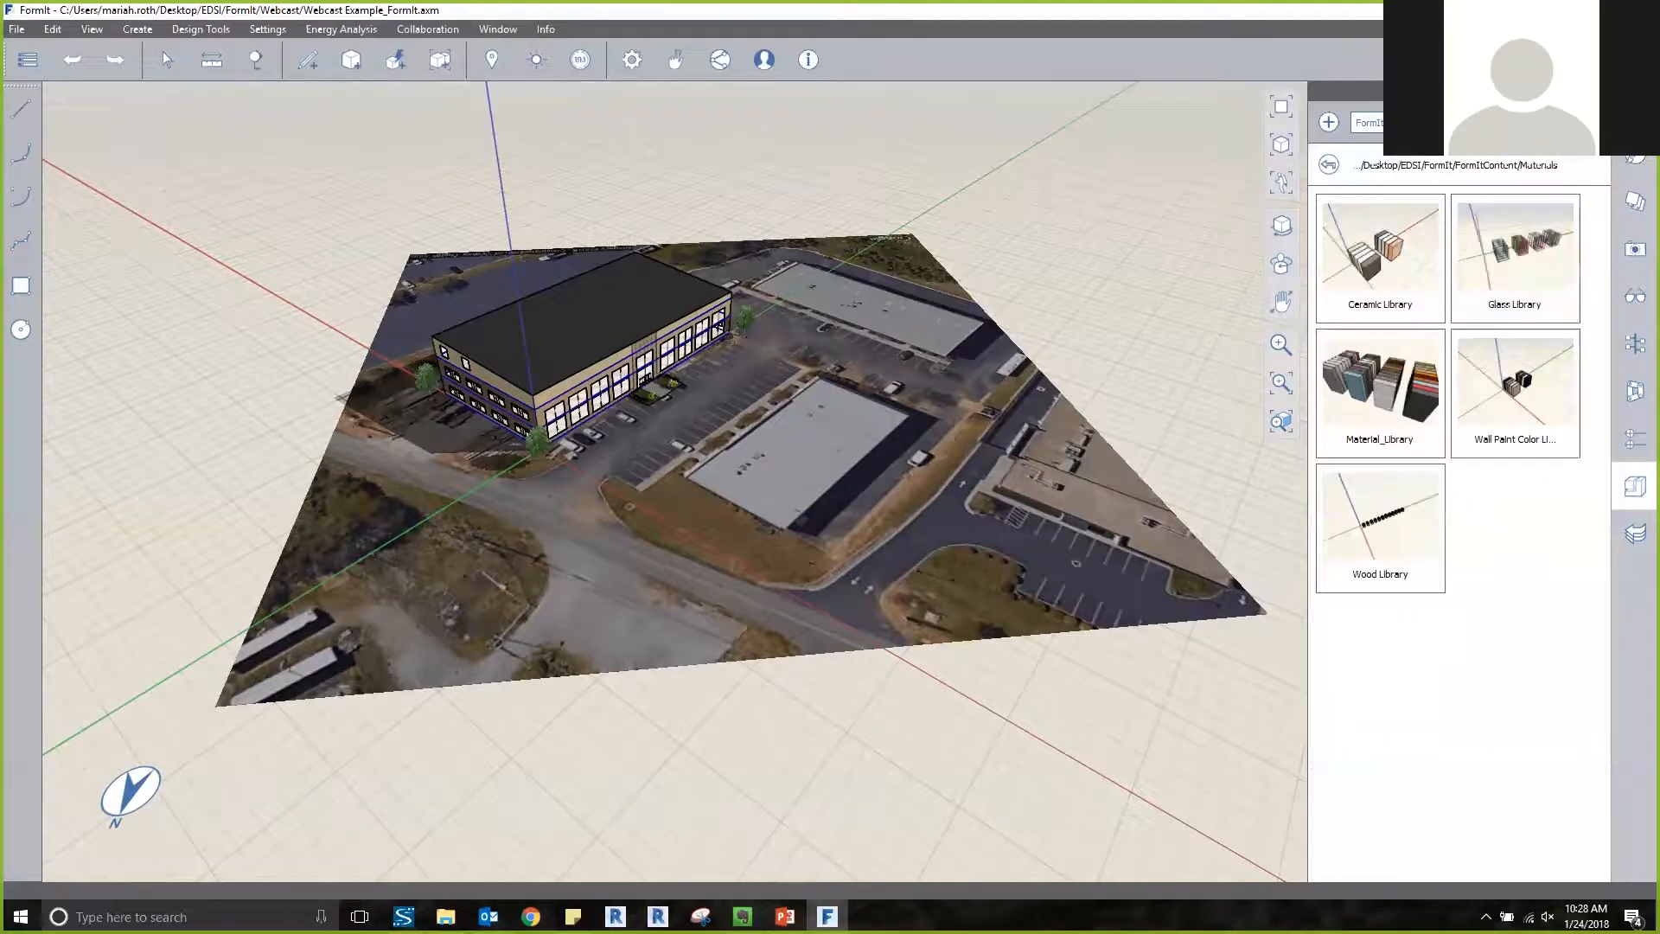
left_click(1329, 122)
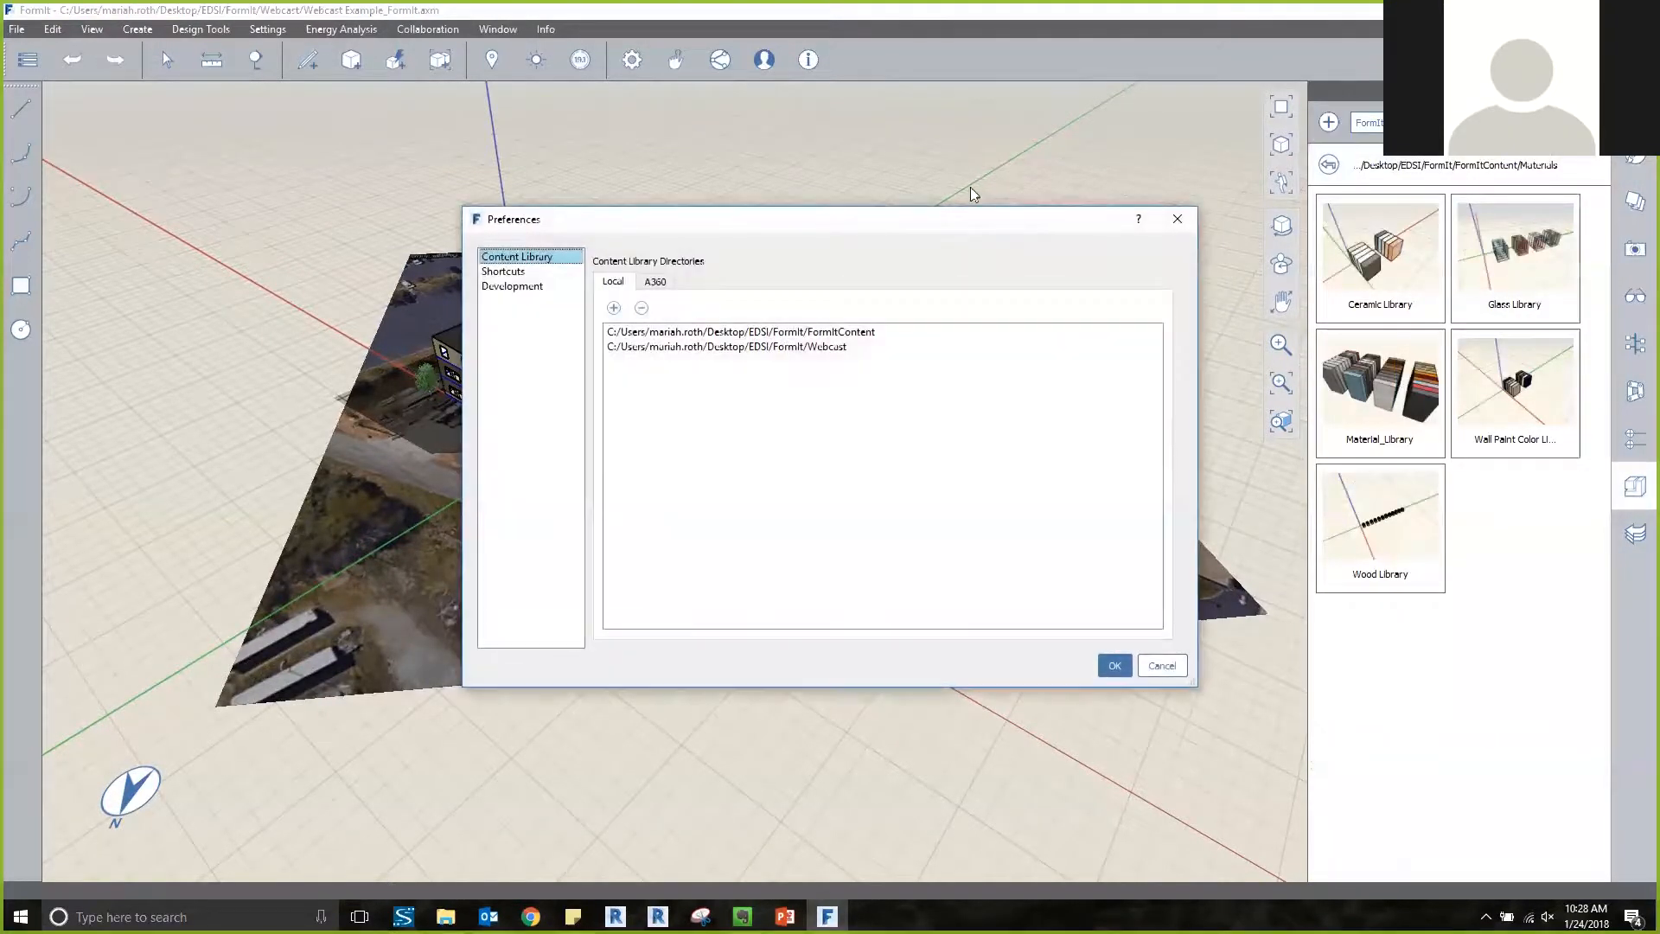
left_click(614, 308)
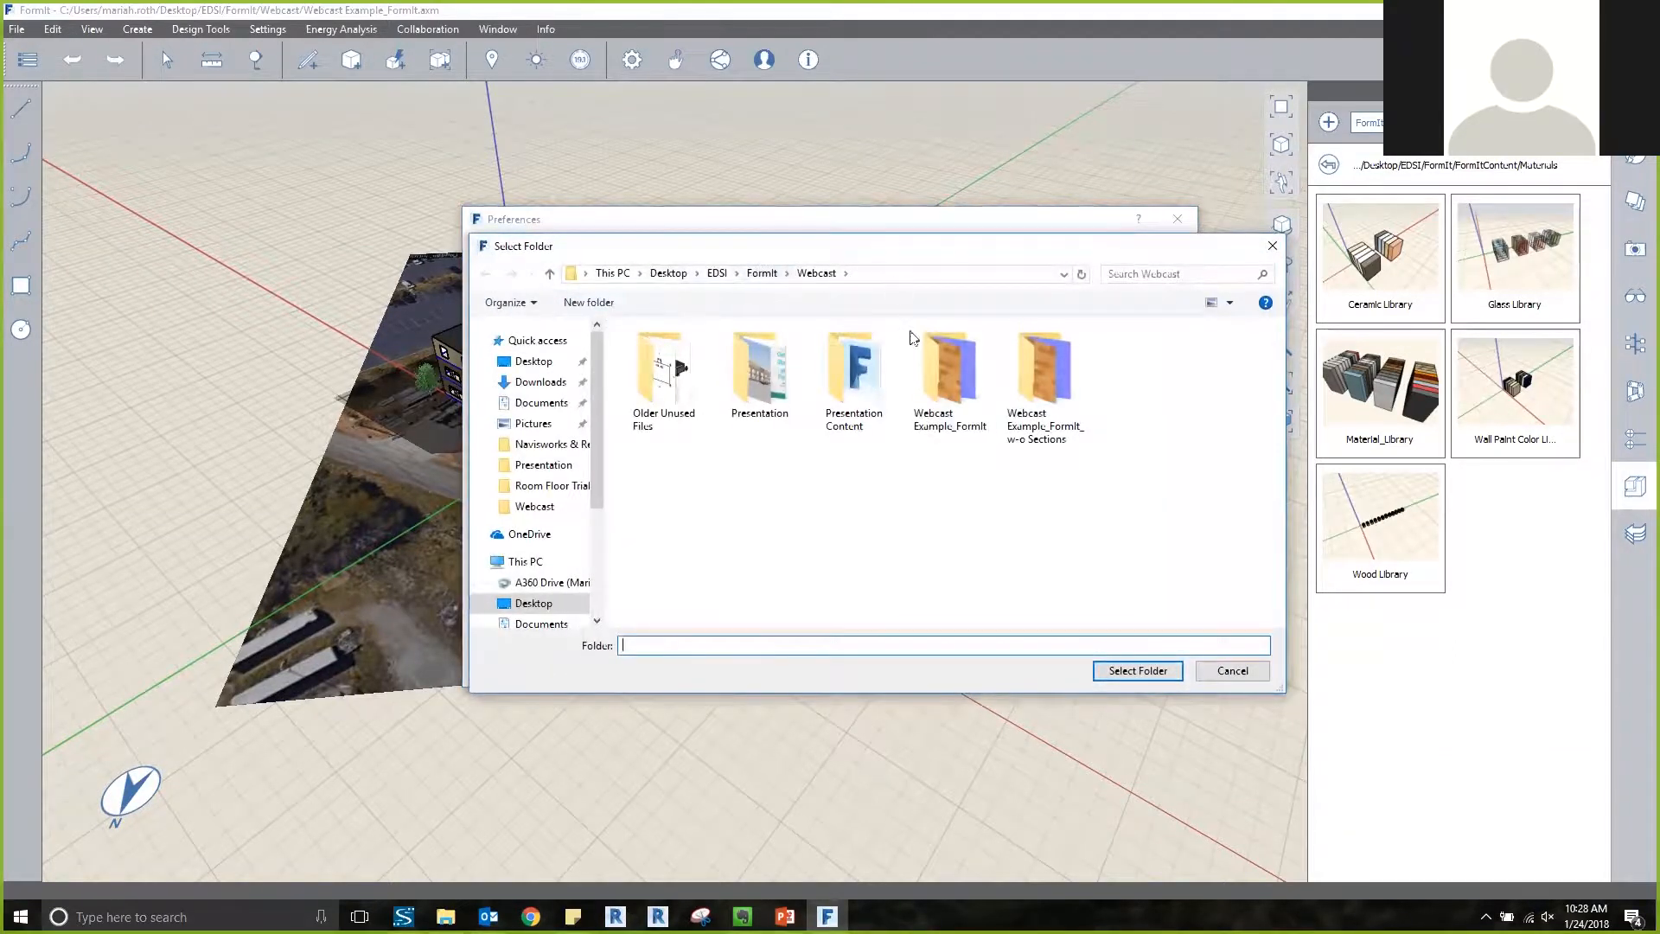
left_click(882, 359)
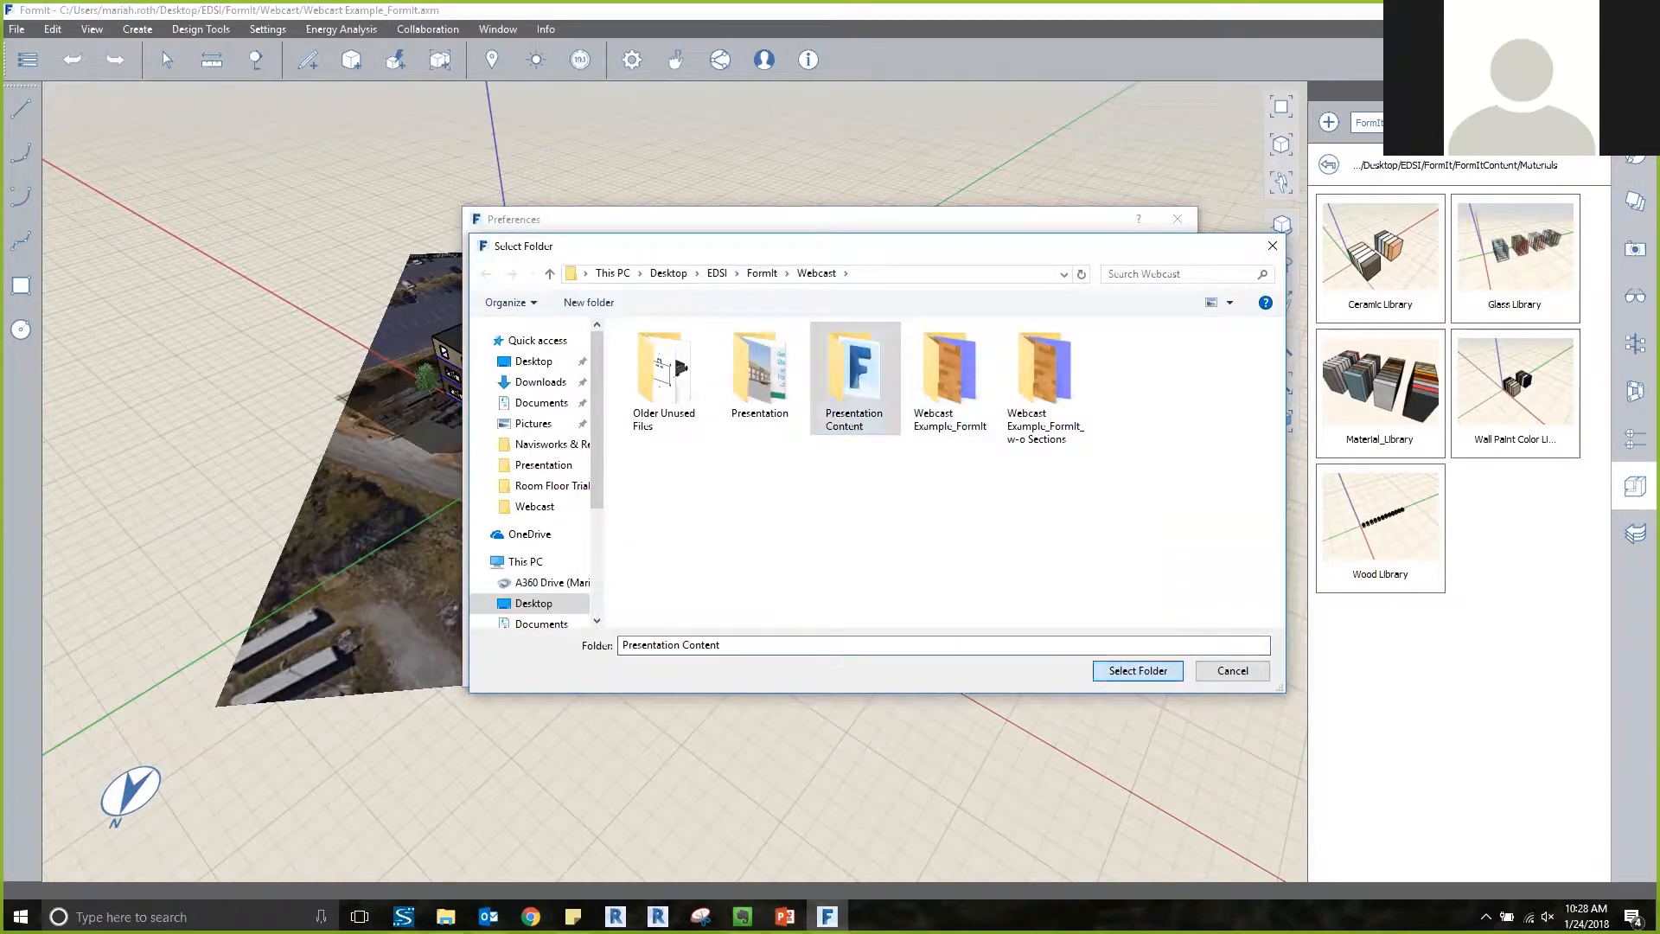
left_click(1138, 670)
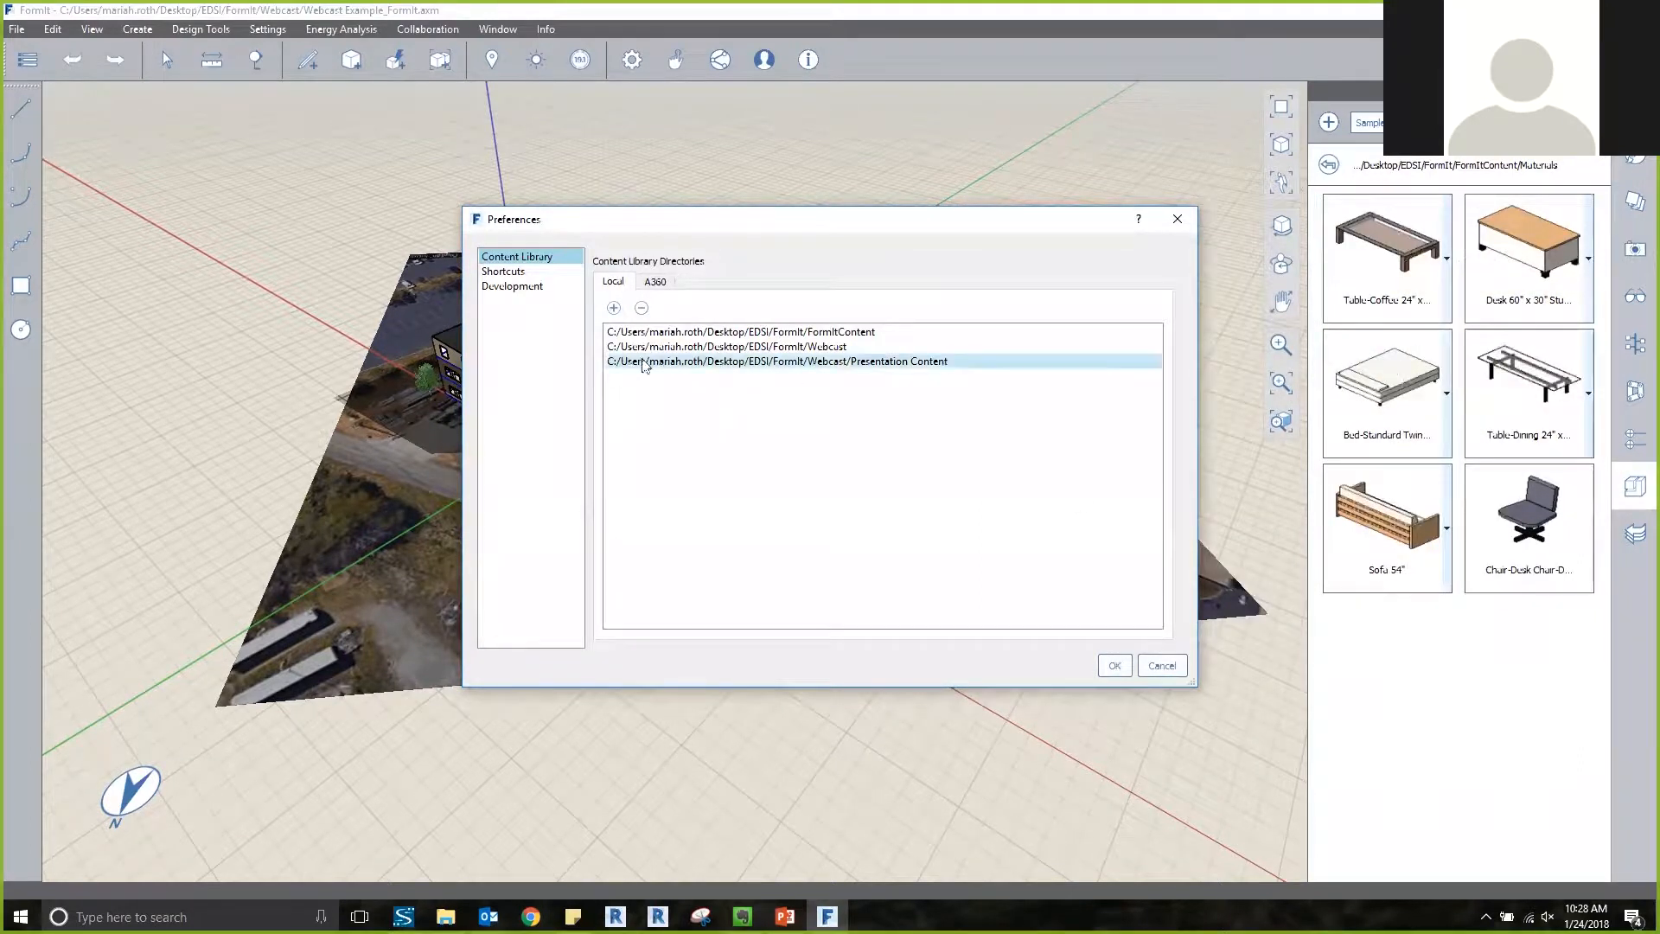
left_click(1114, 665)
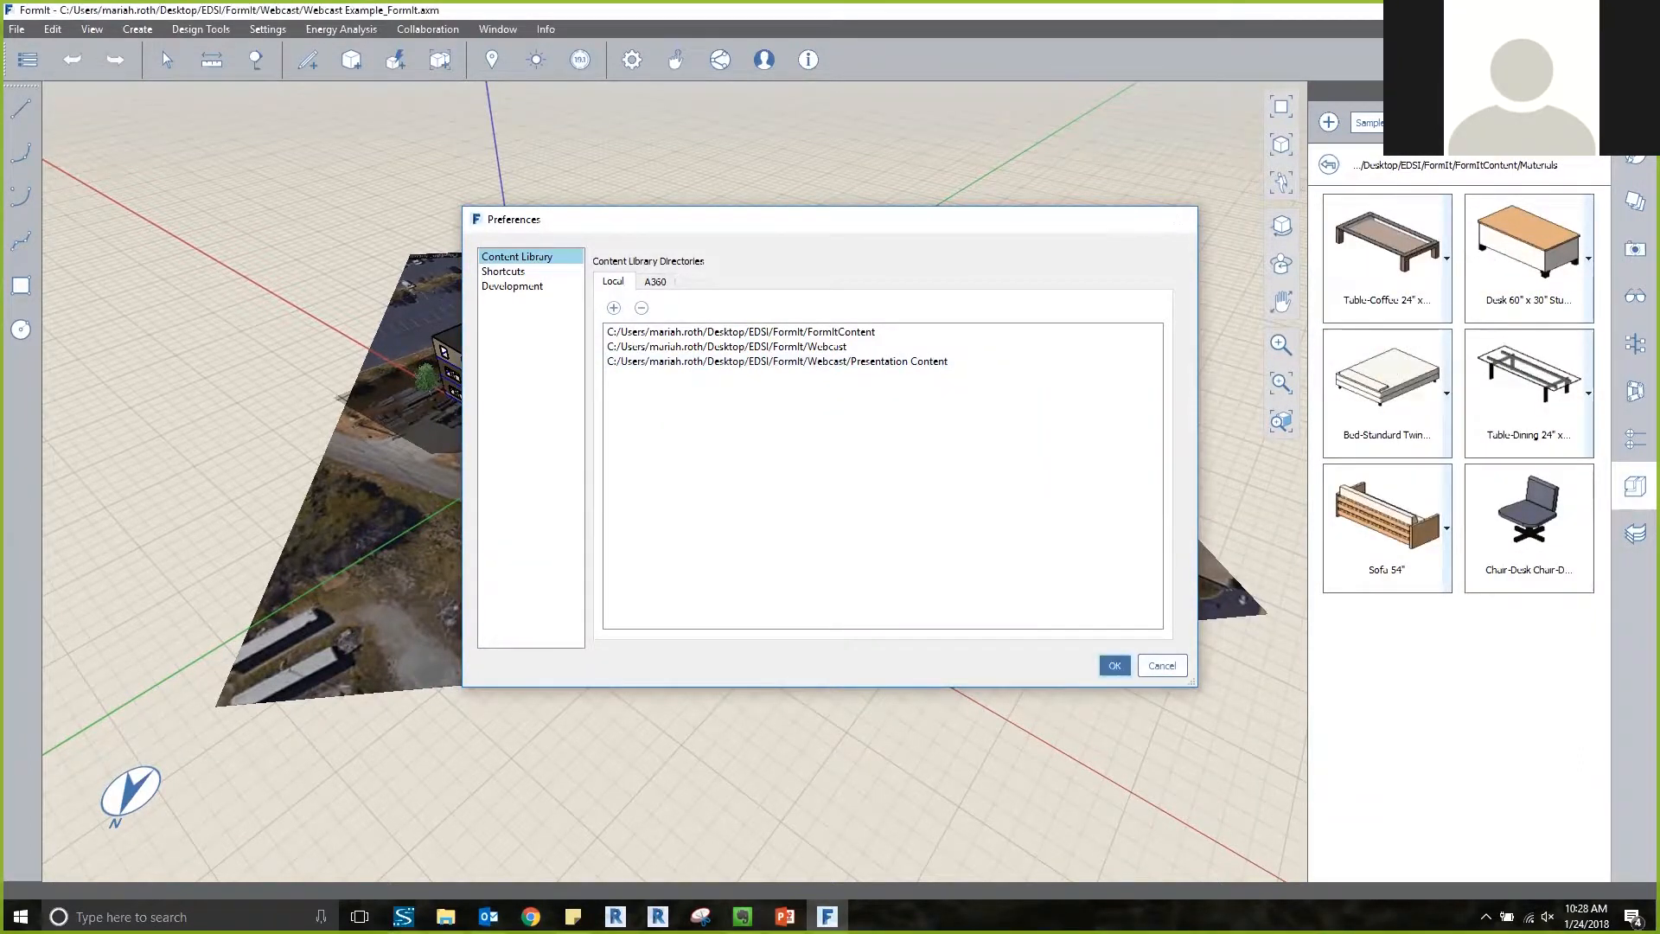
Switch the content library to Presentation Content and place the 3x3 Window on the ground in front of the building's end wall.
left_click(1369, 122)
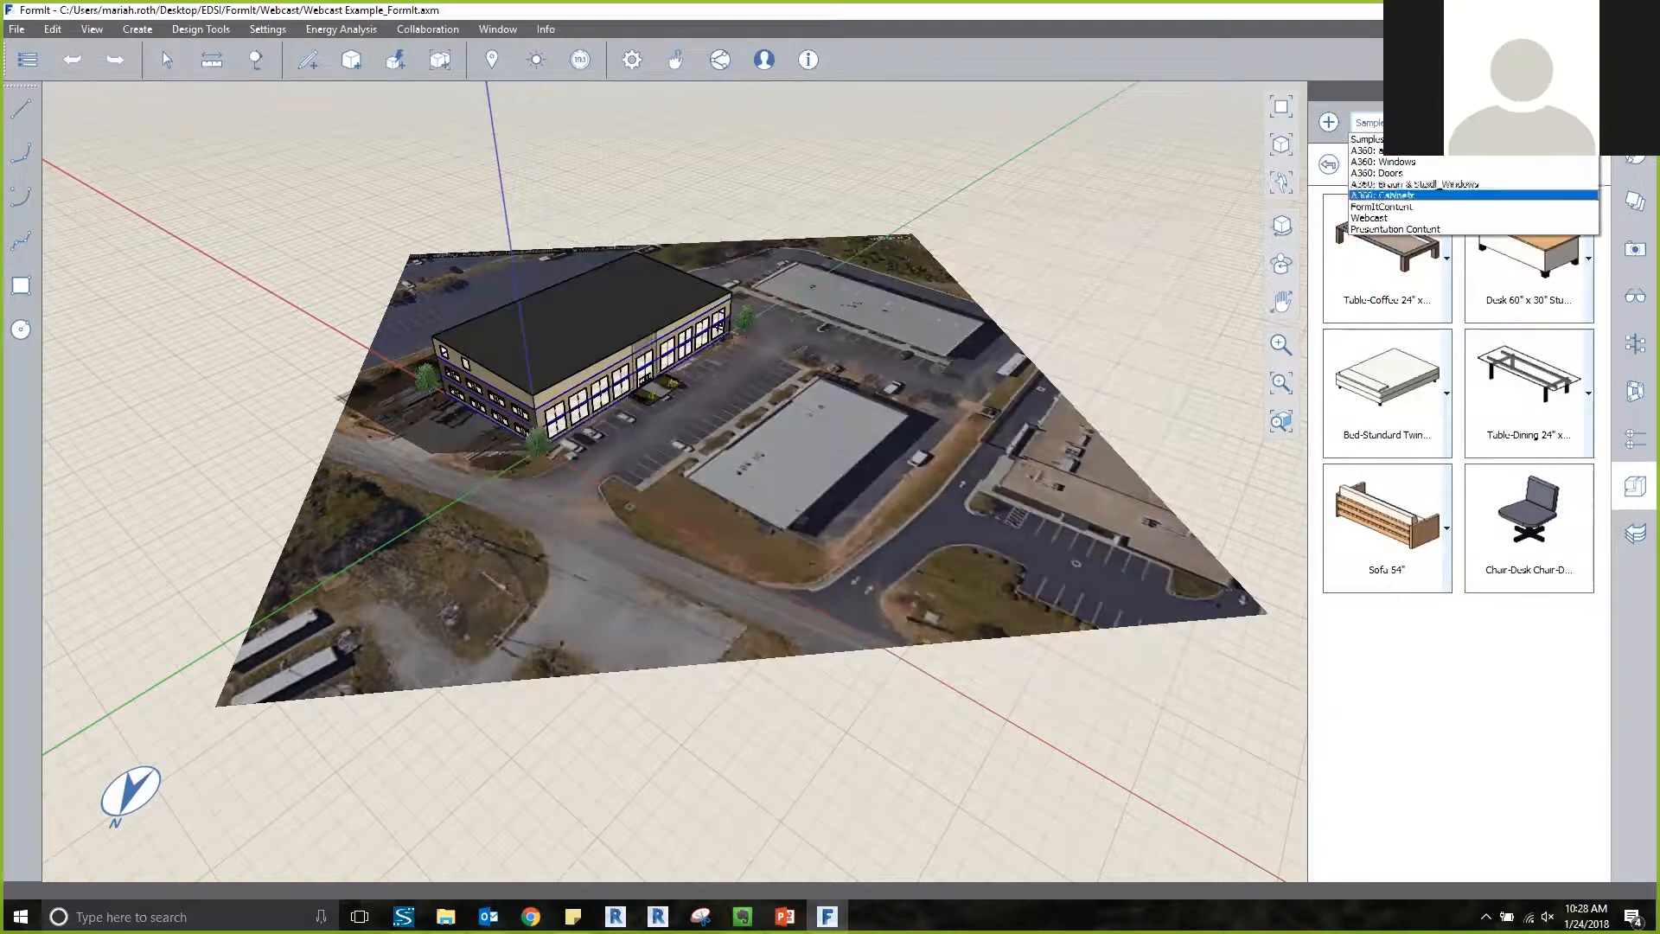
left_click(1395, 229)
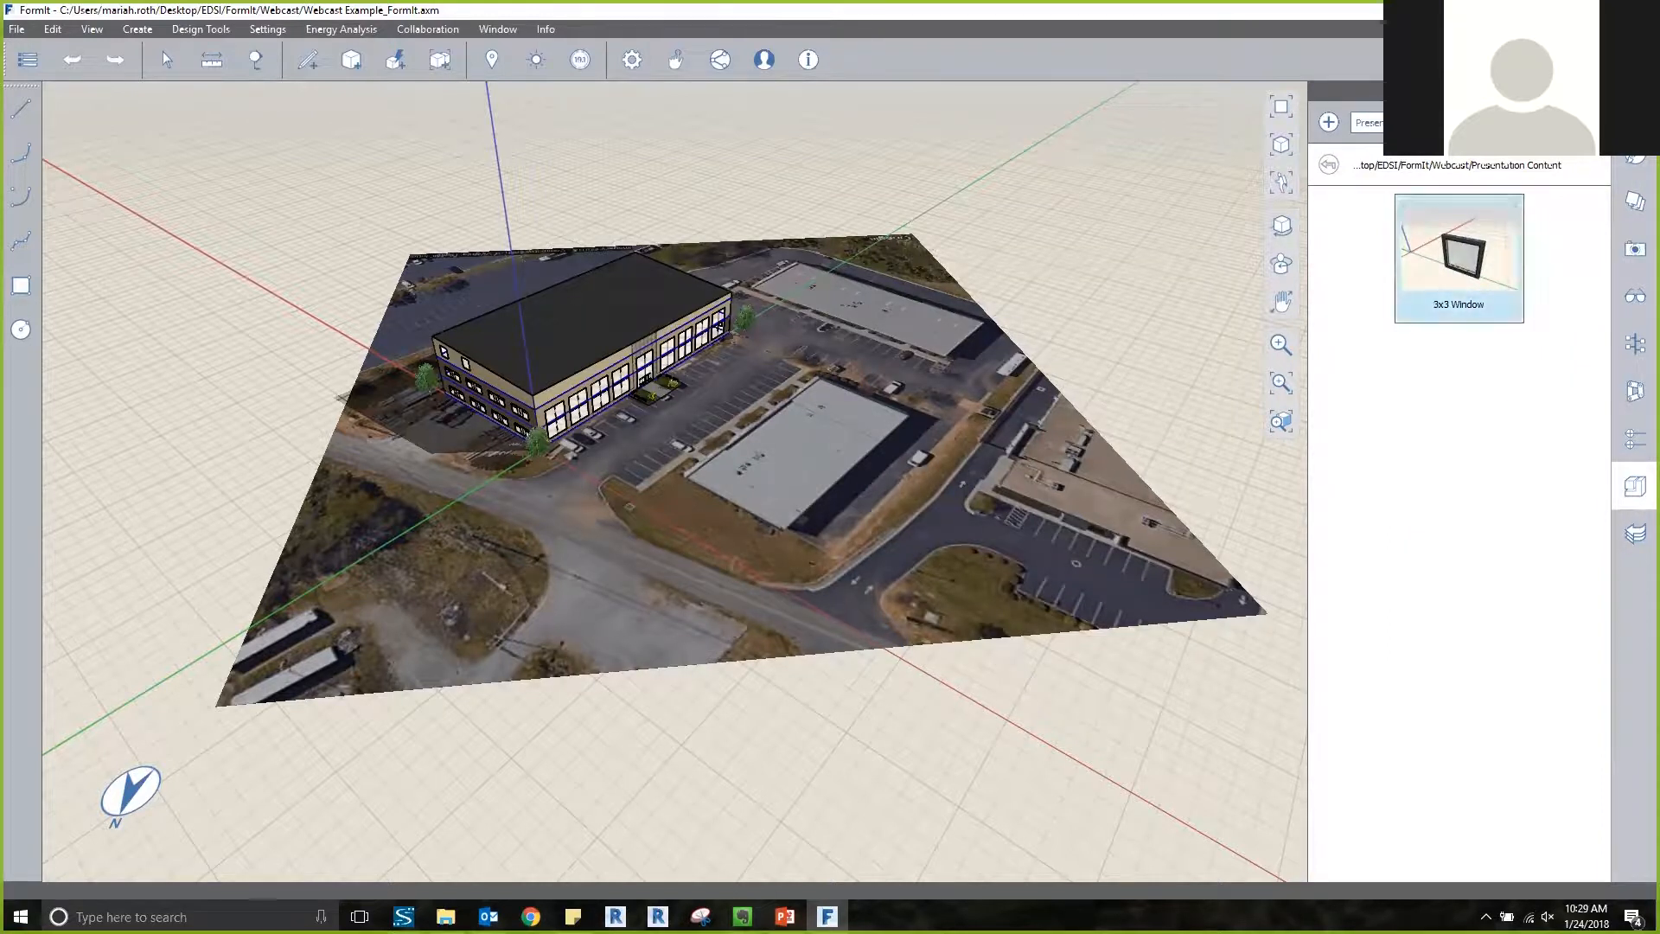
scroll(464, 351, "up", 2)
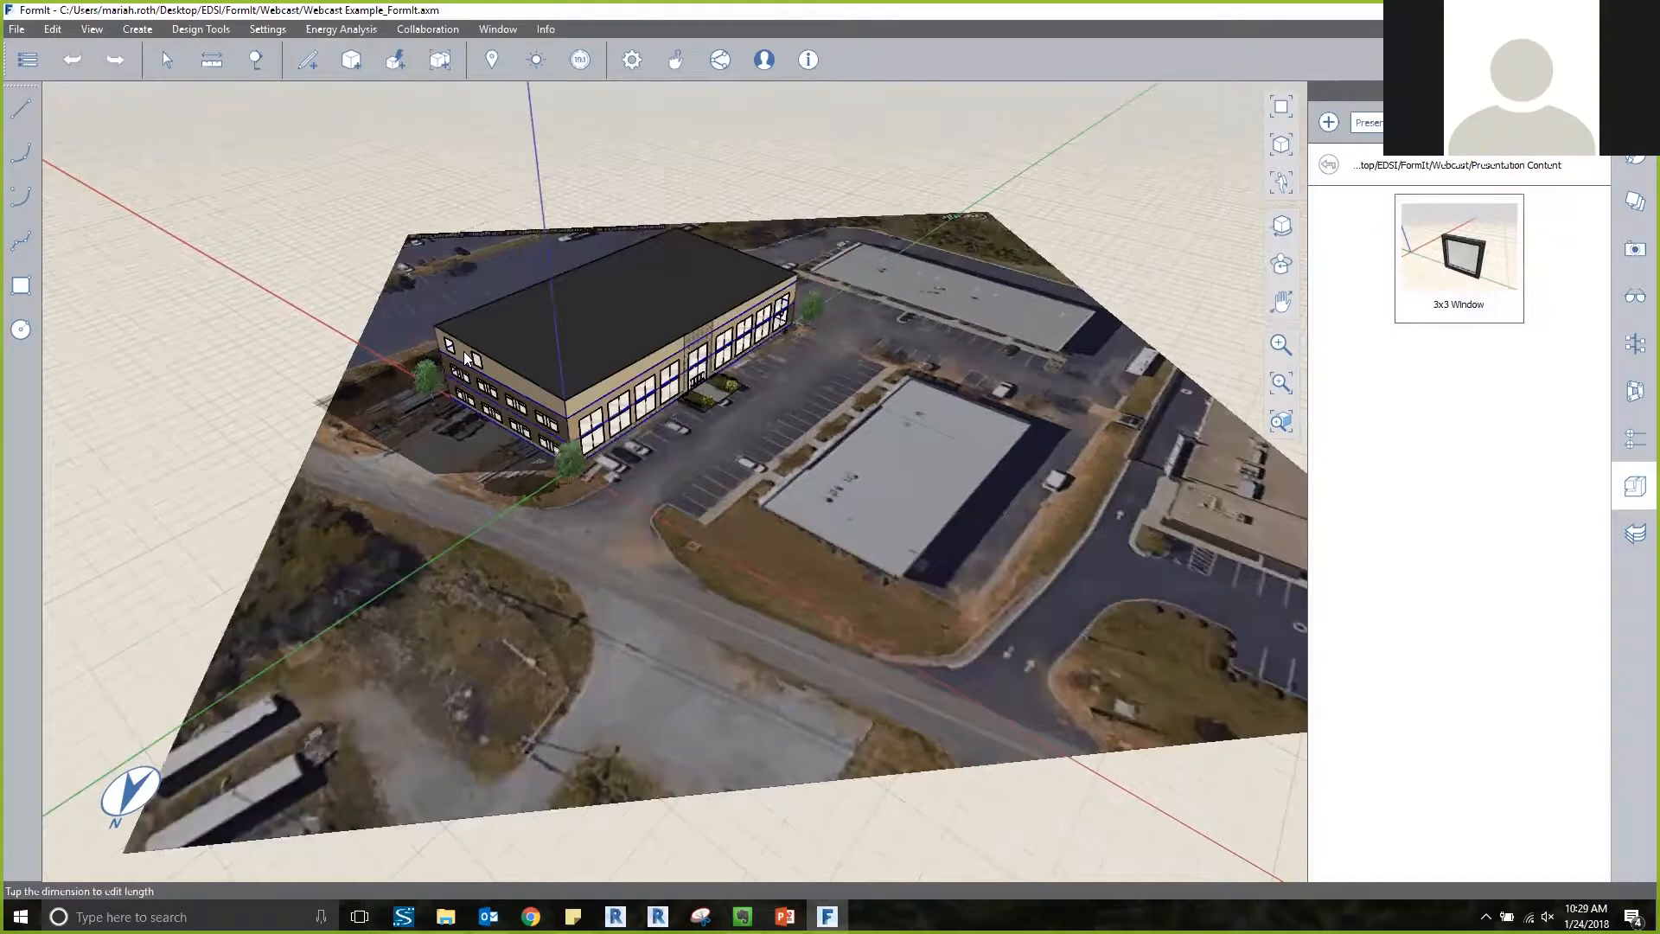
scroll(431, 371, "up", 5)
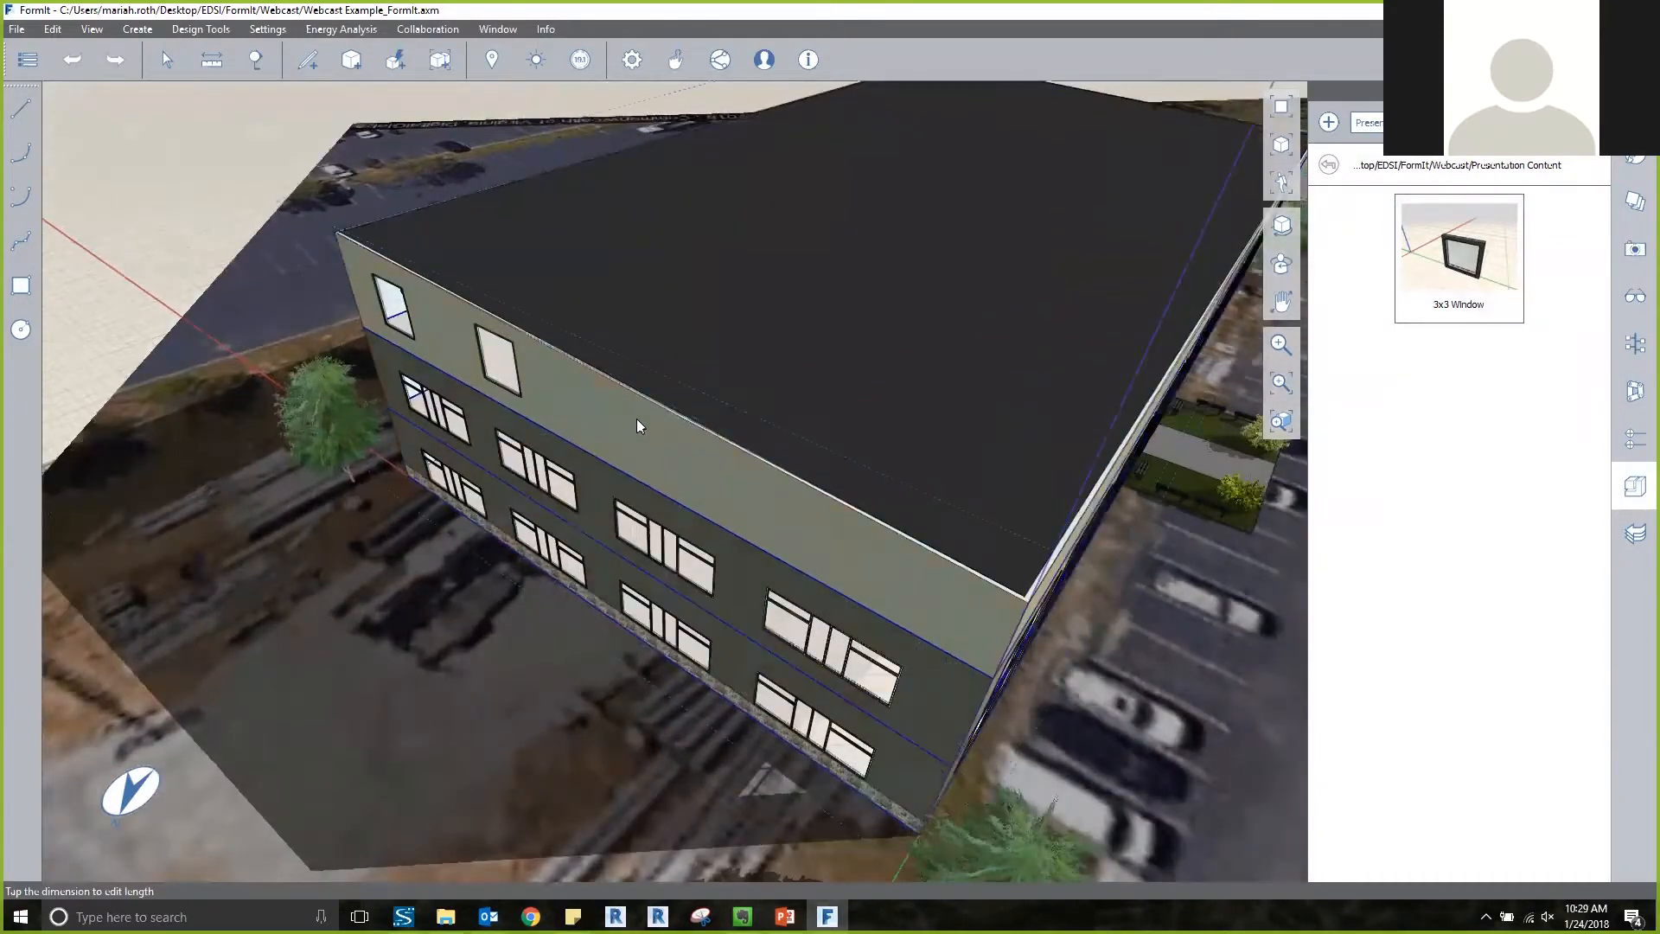
scroll(640, 415, "down", 3)
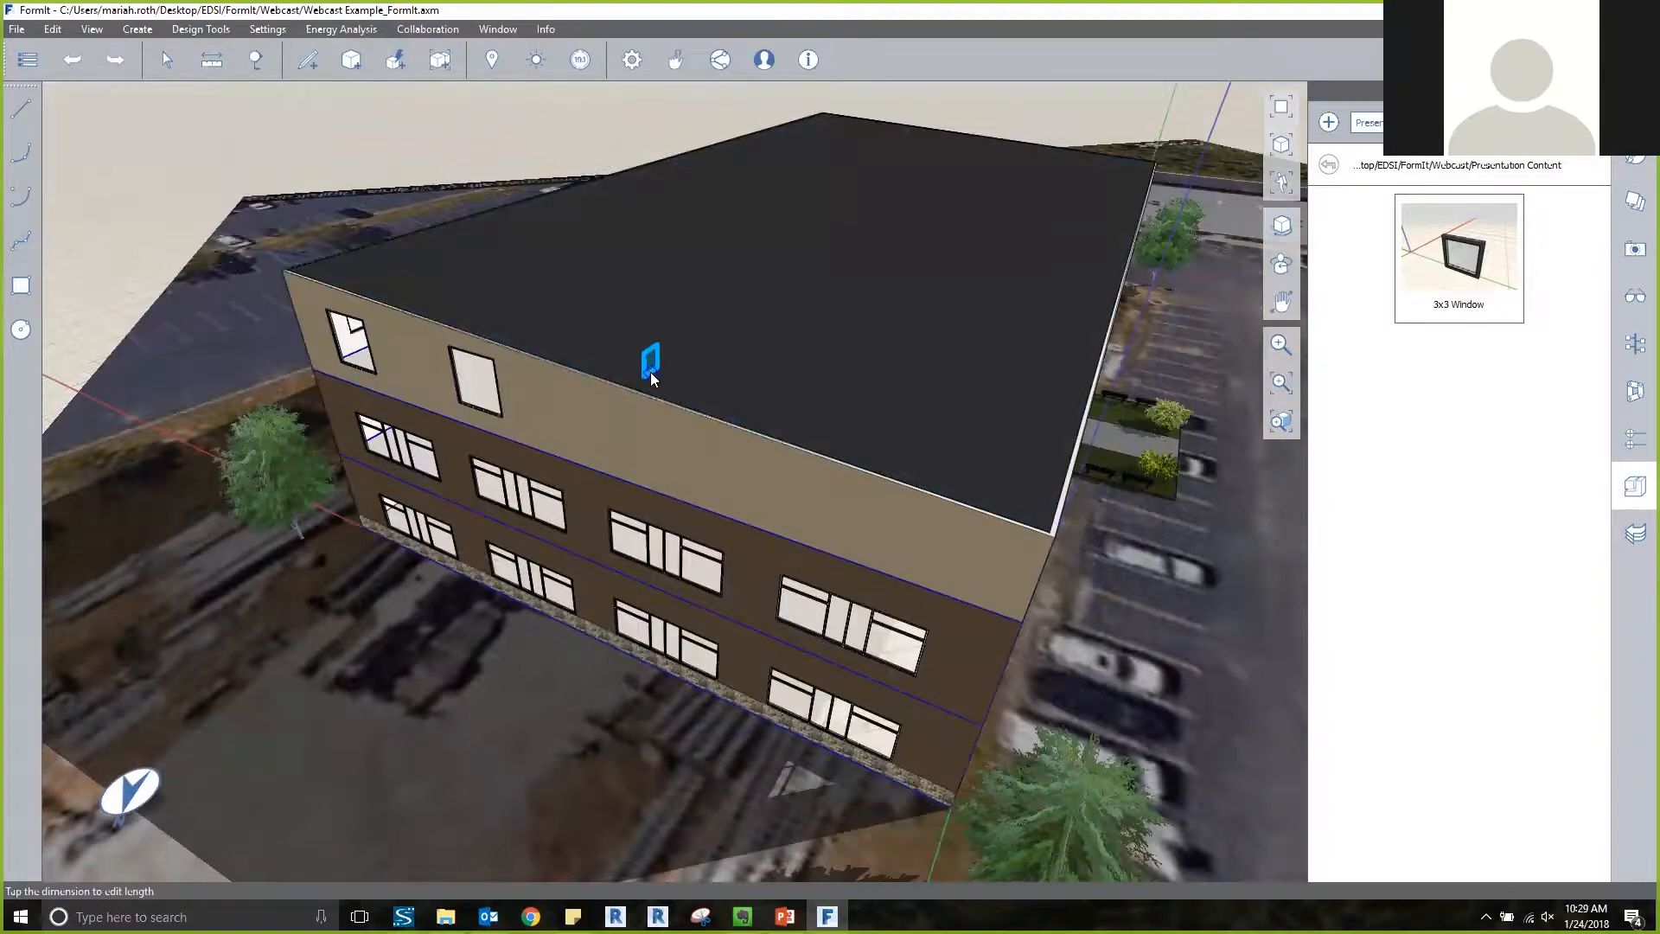
scroll(650, 372, "down", 5)
scroll(604, 683, "up", 5)
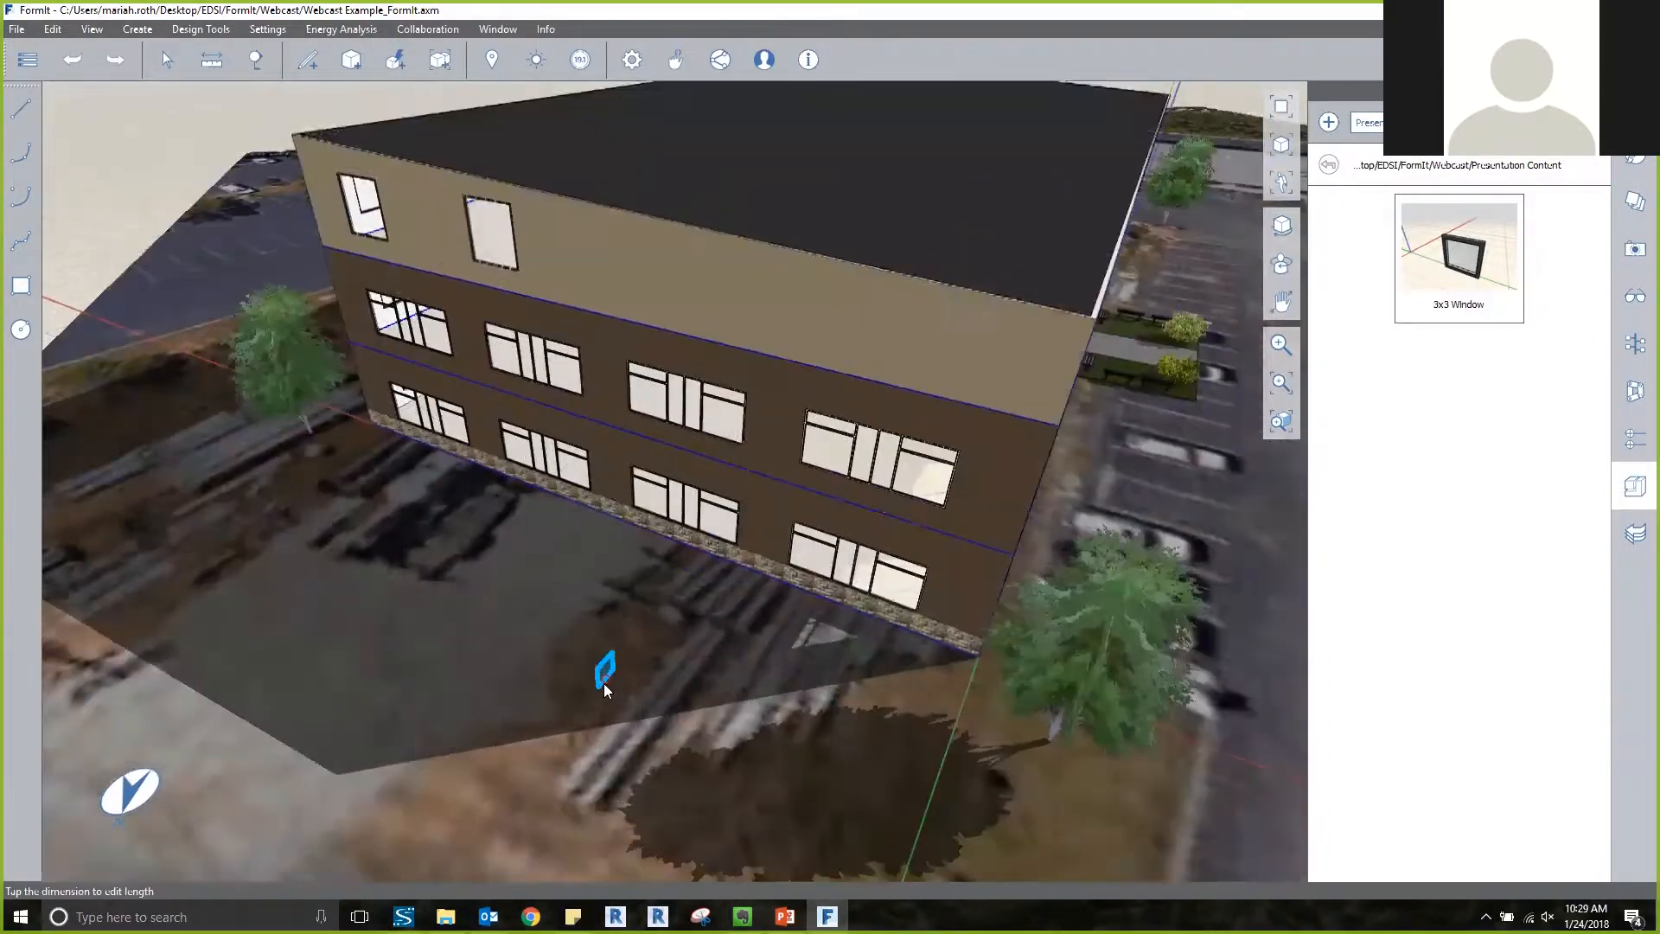
scroll(603, 683, "up", 3)
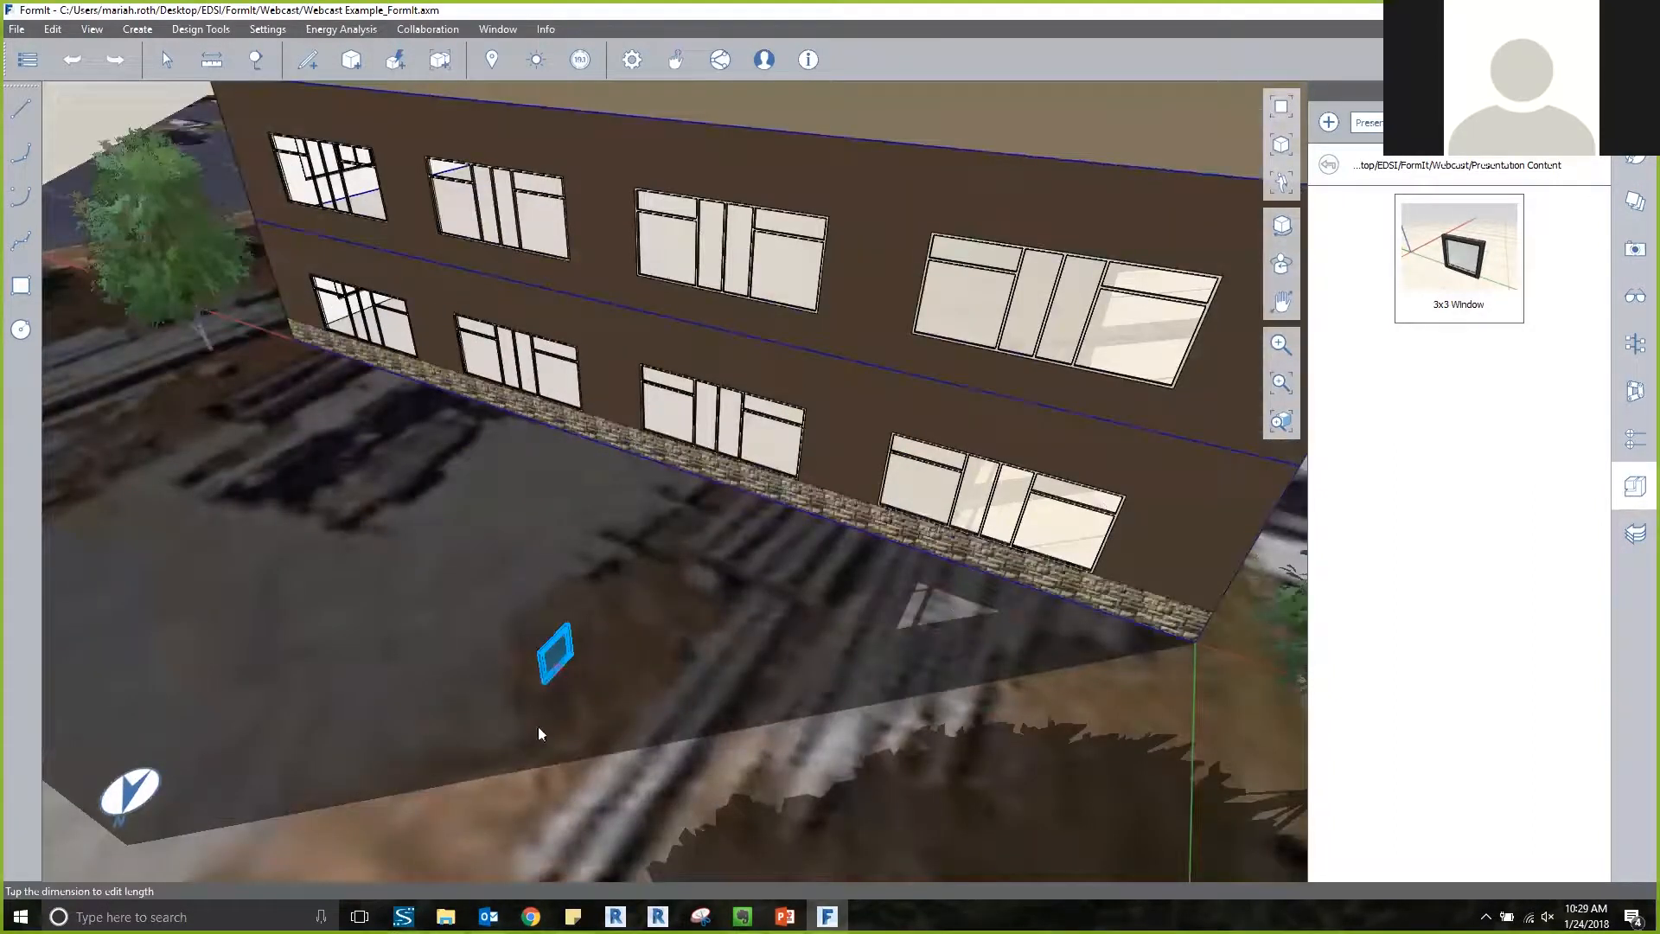
left_click(664, 657)
Rotate the placed 3x3 window by 90° about its vertical axis.
scroll(549, 672, "up", 5)
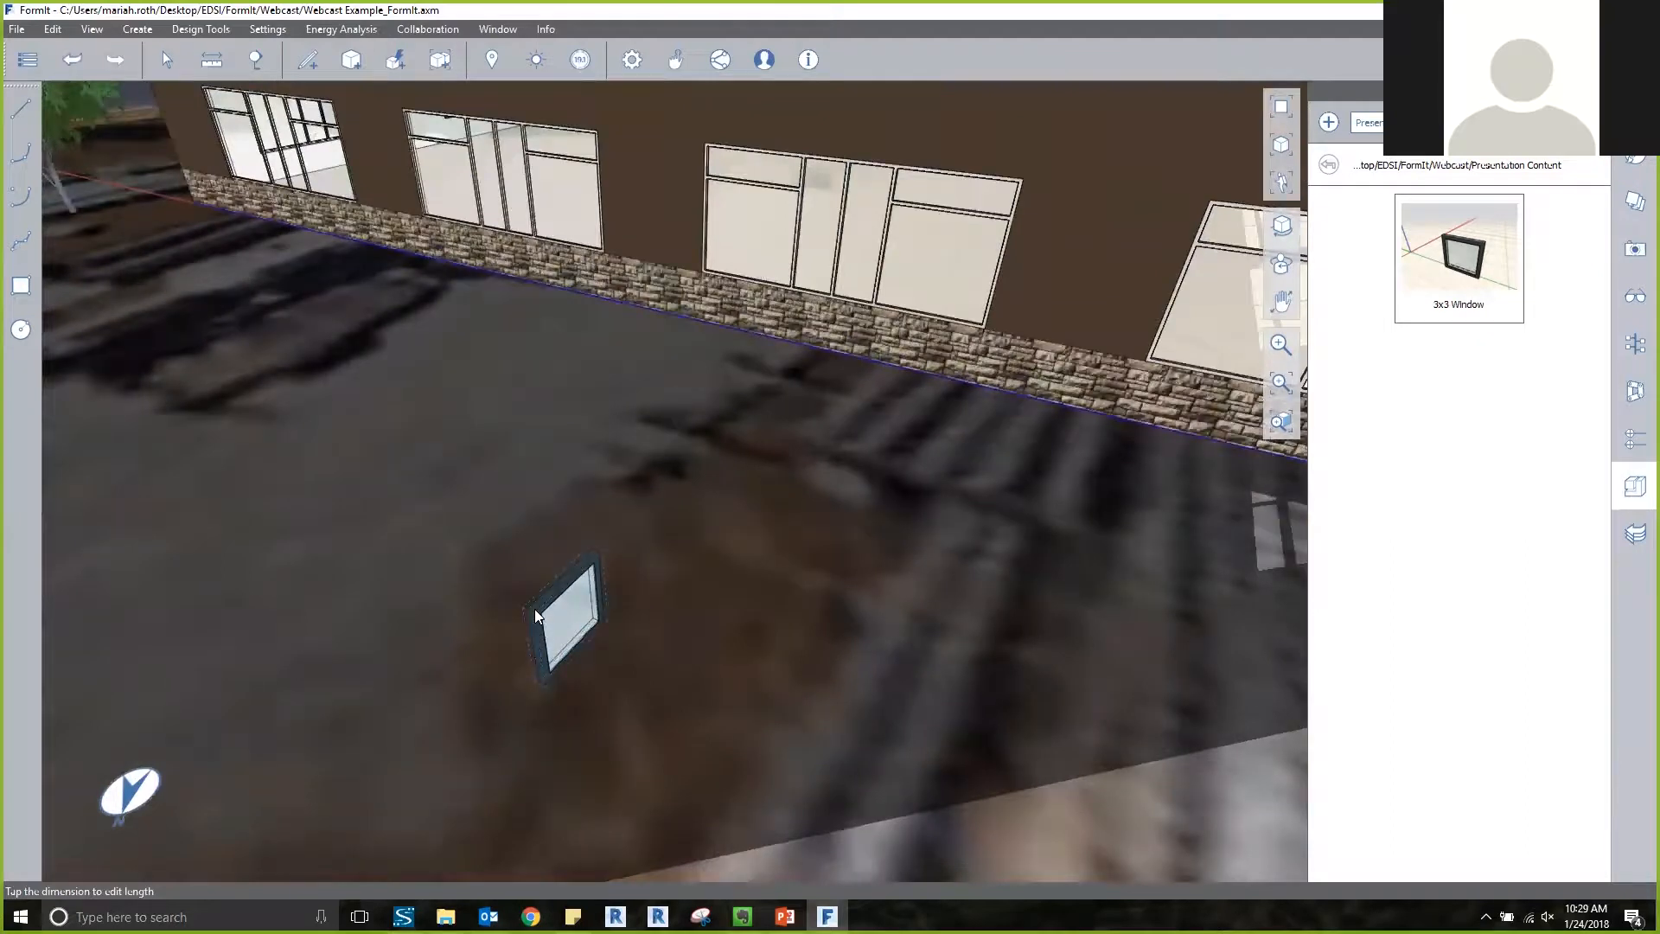
left_click(544, 618)
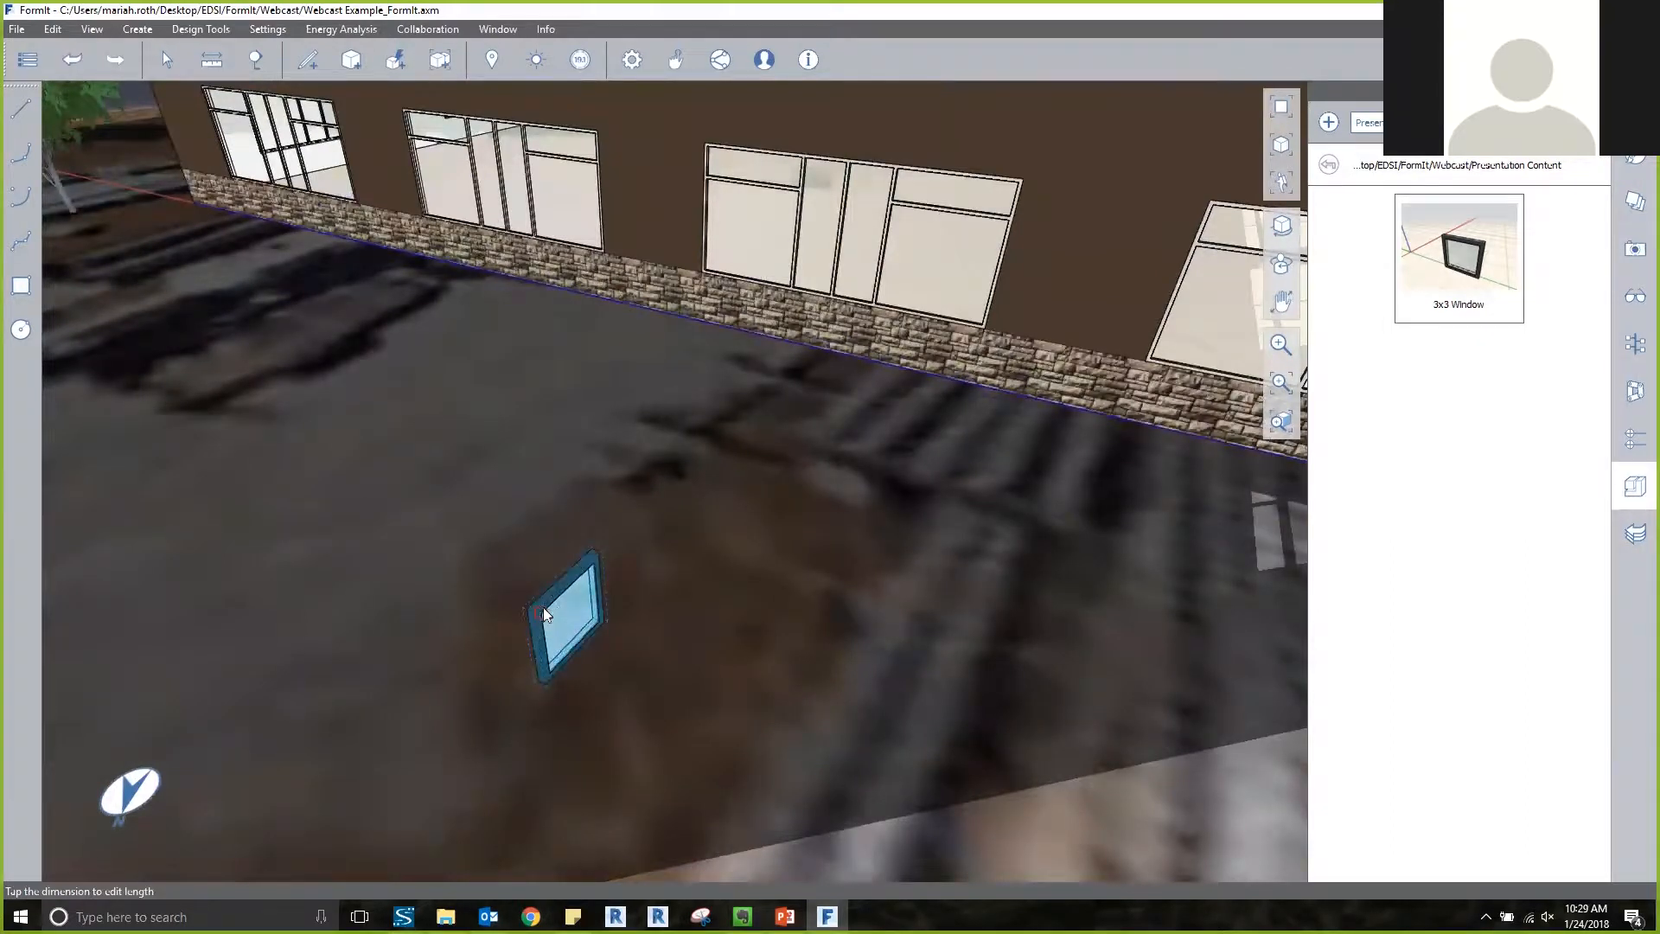
right_click(543, 613)
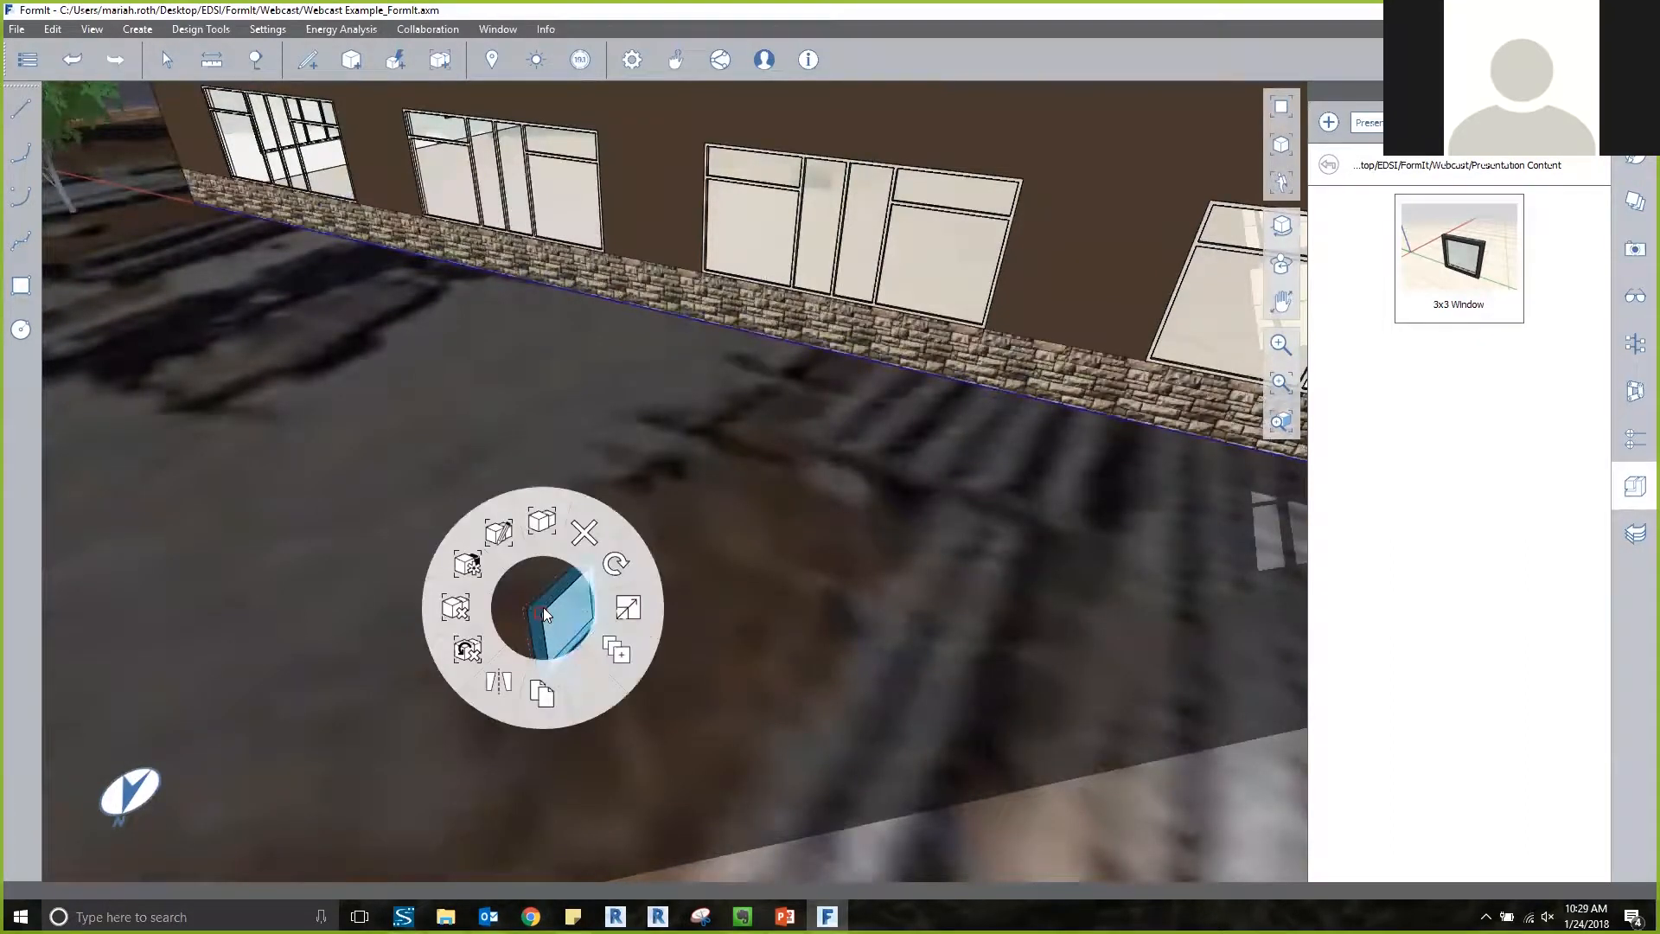
left_click(619, 569)
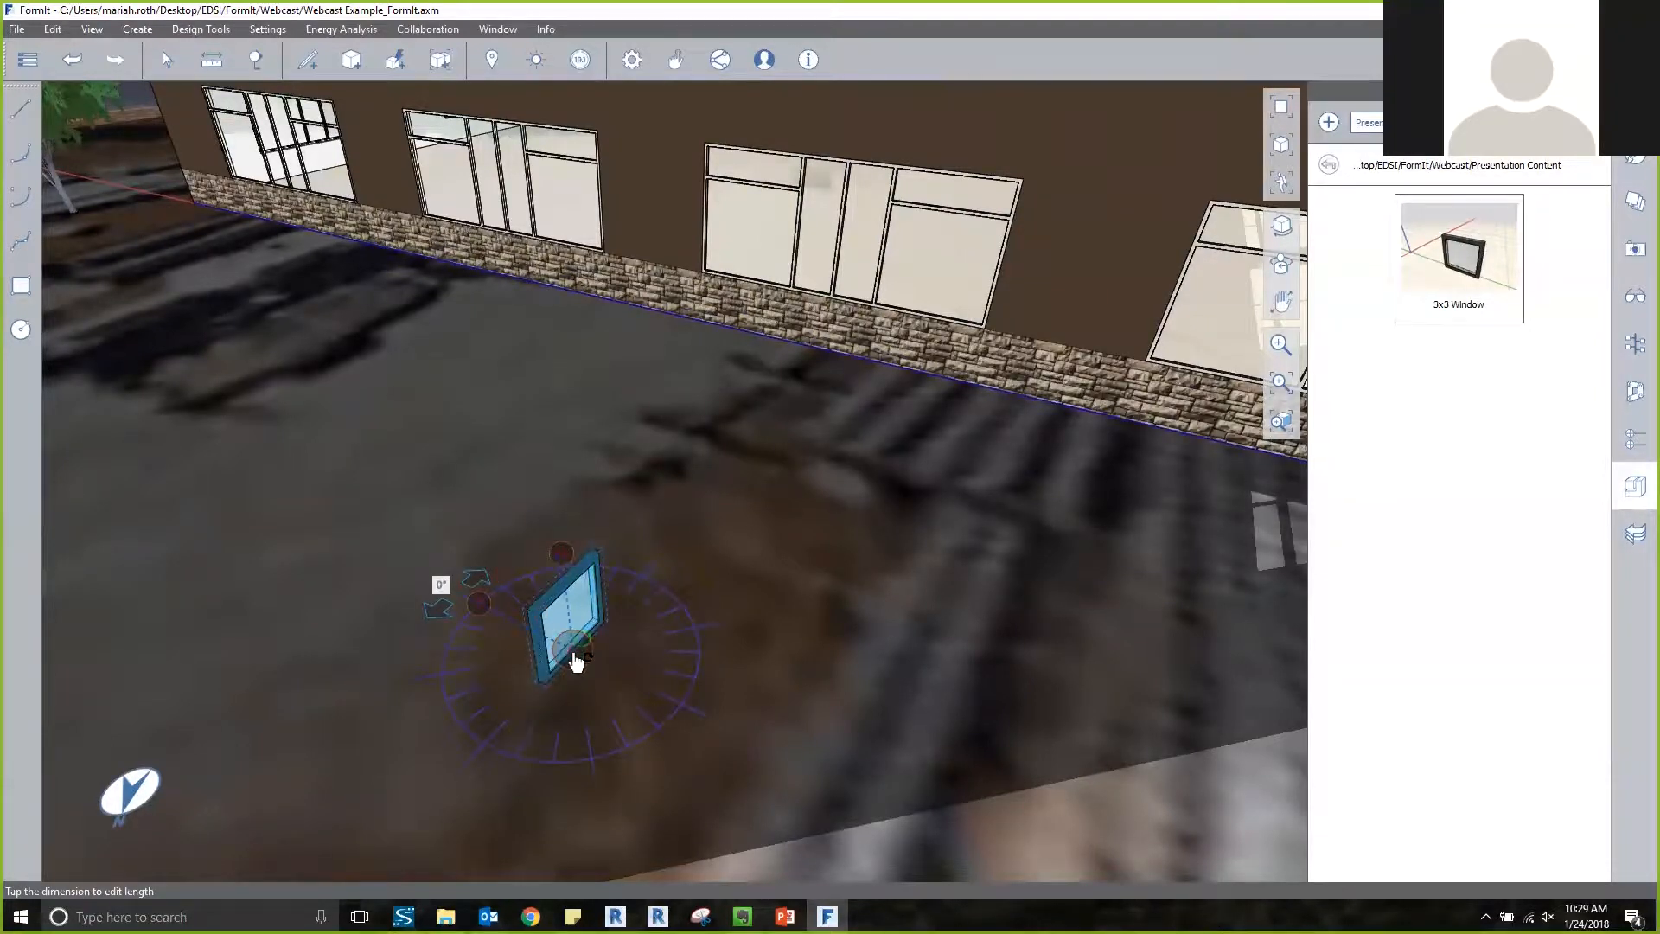
scroll(576, 661, "up", 3)
scroll(577, 670, "up", 2)
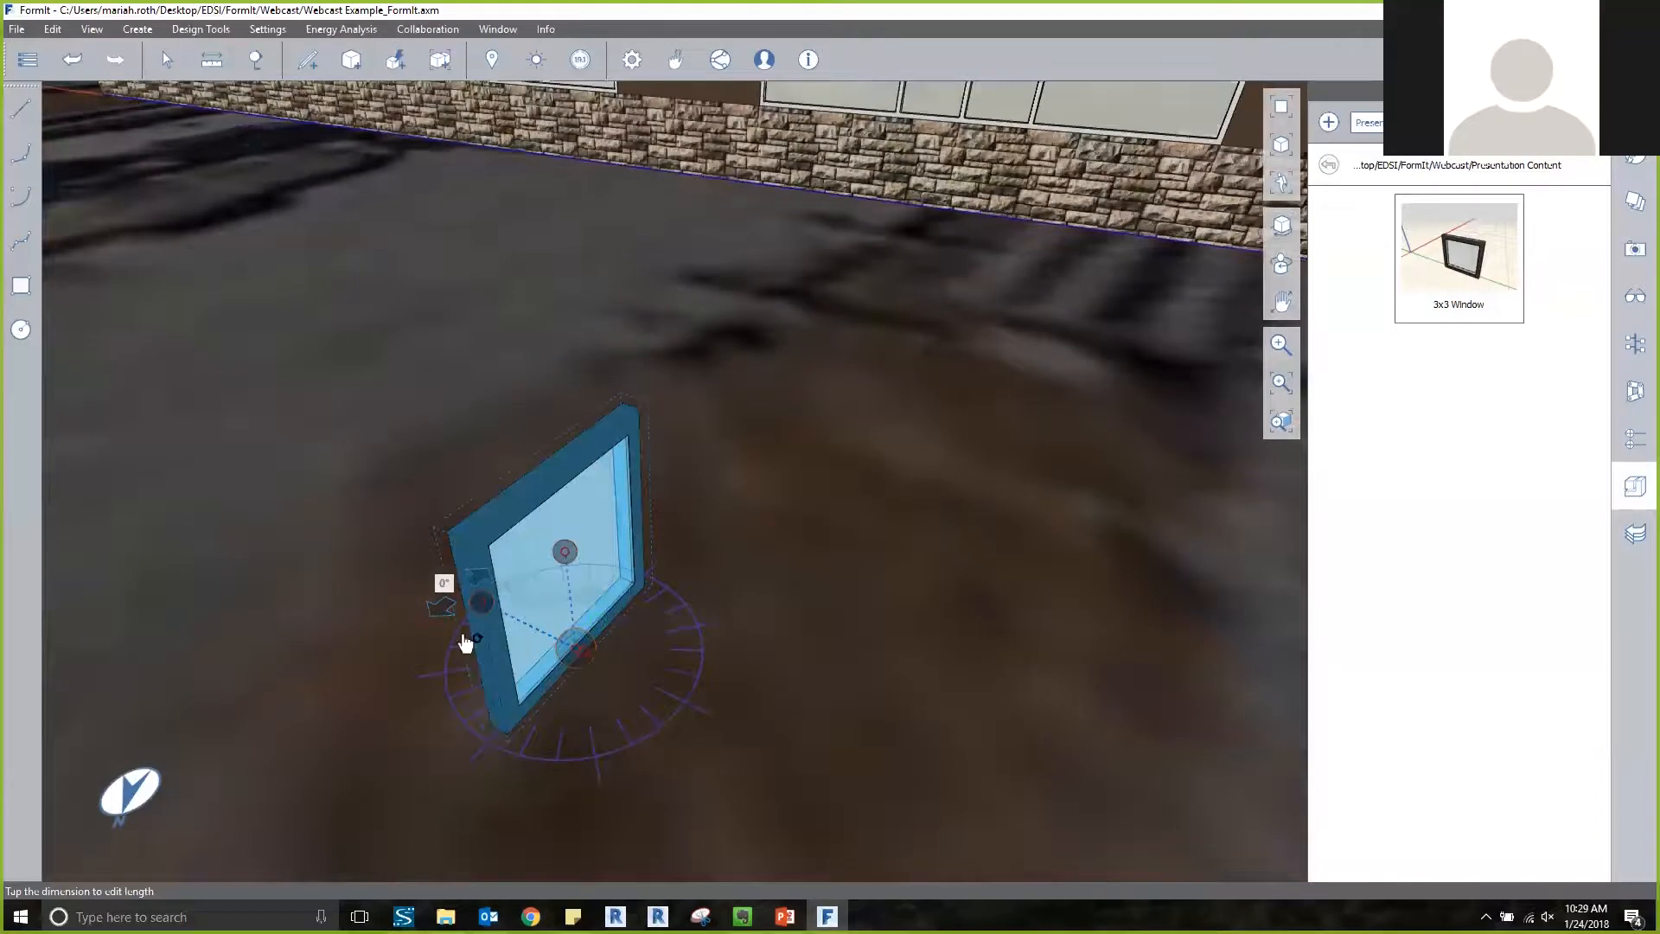
left_click_drag(434, 624, 406, 707)
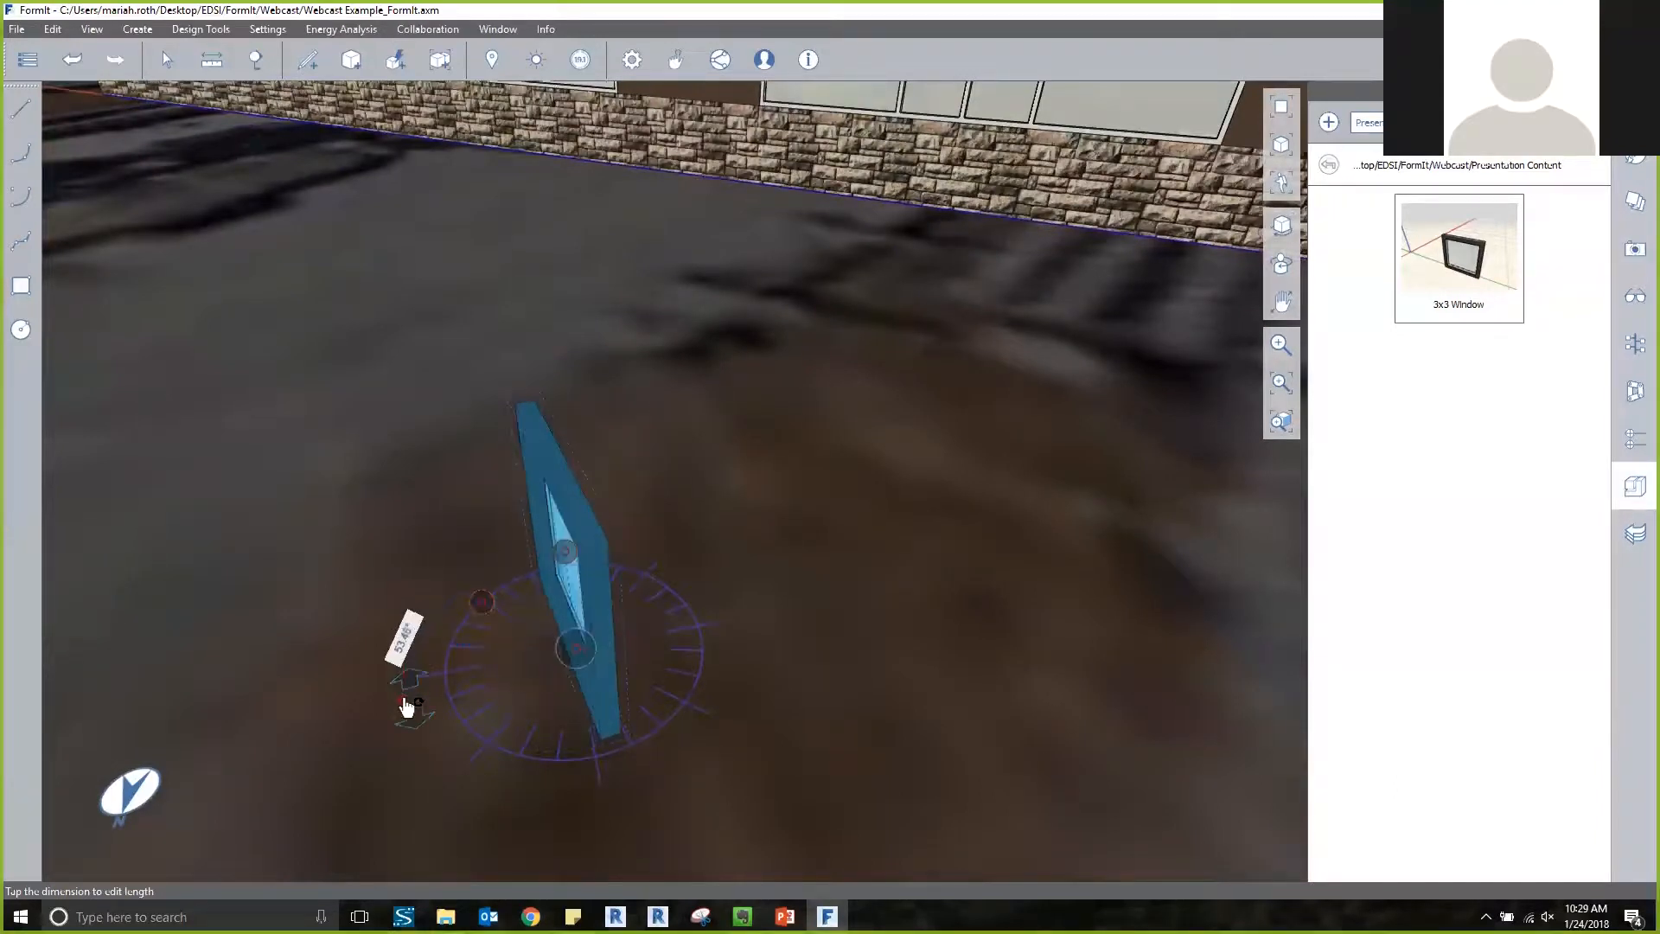
key("Tab")
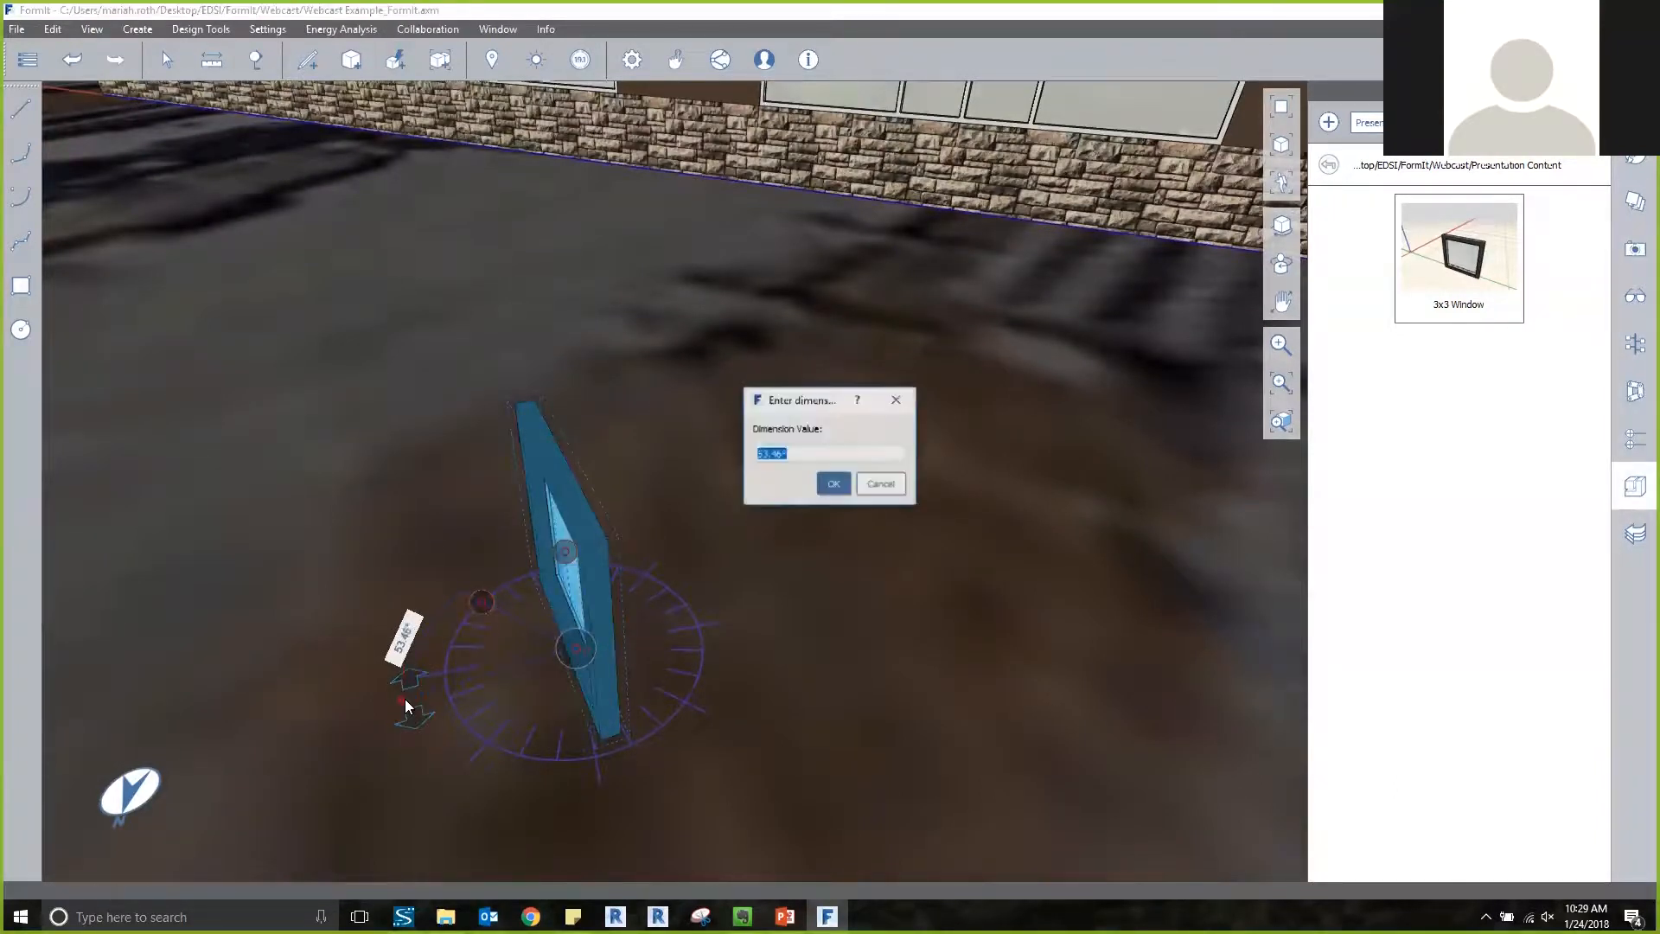
type("90")
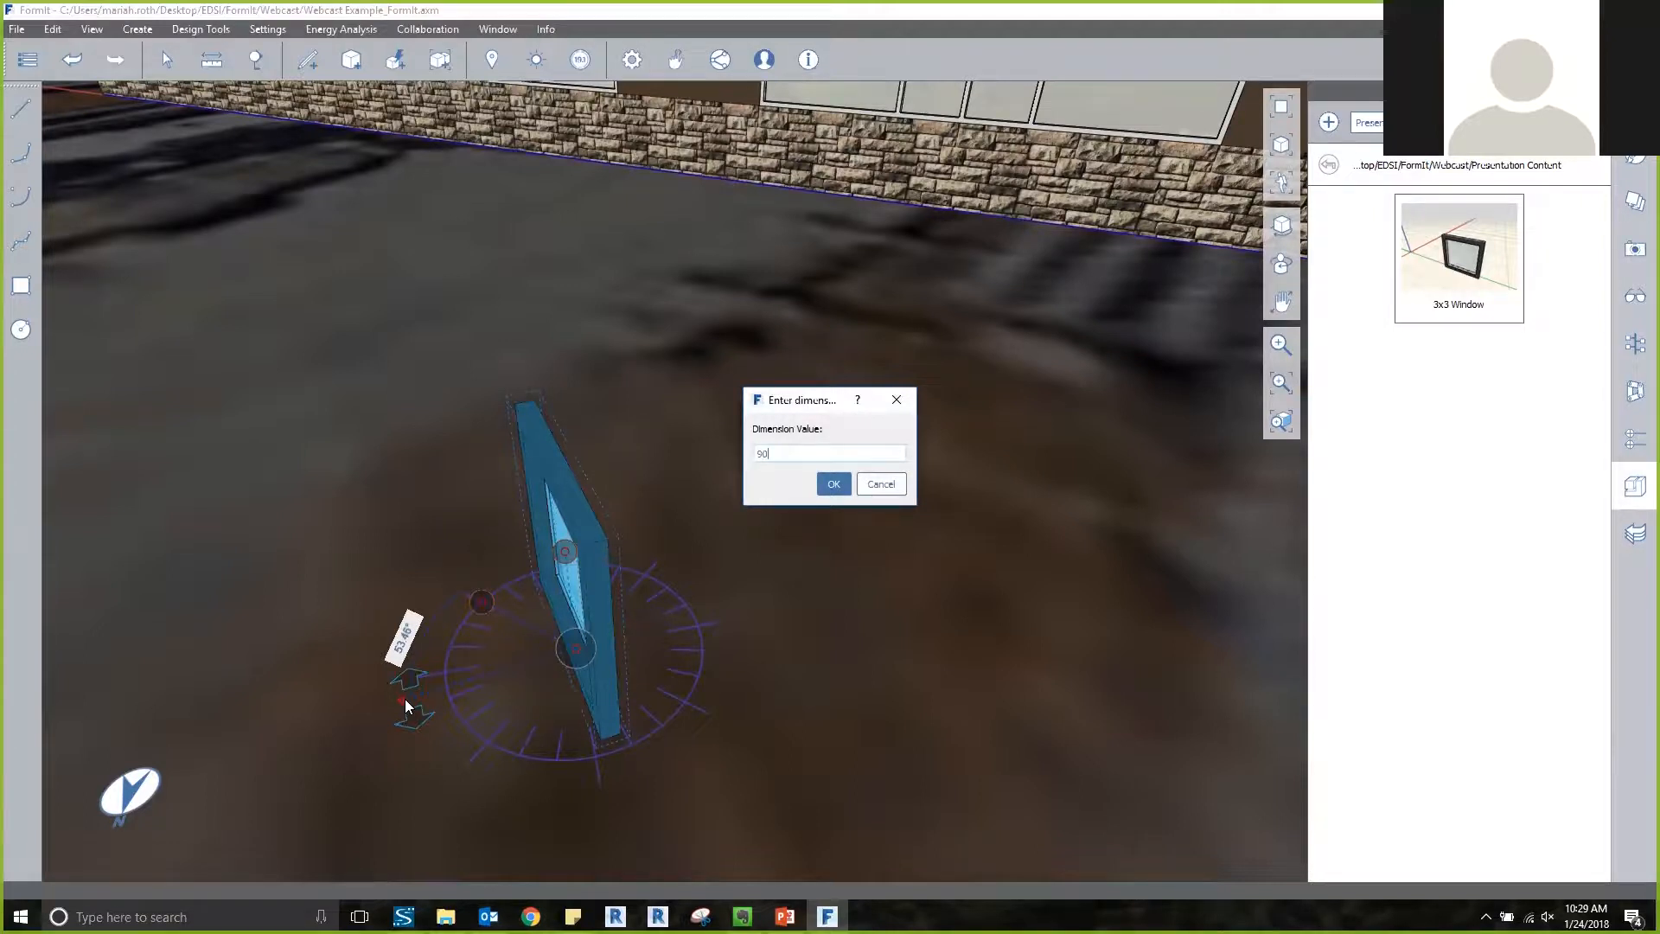
key("Return")
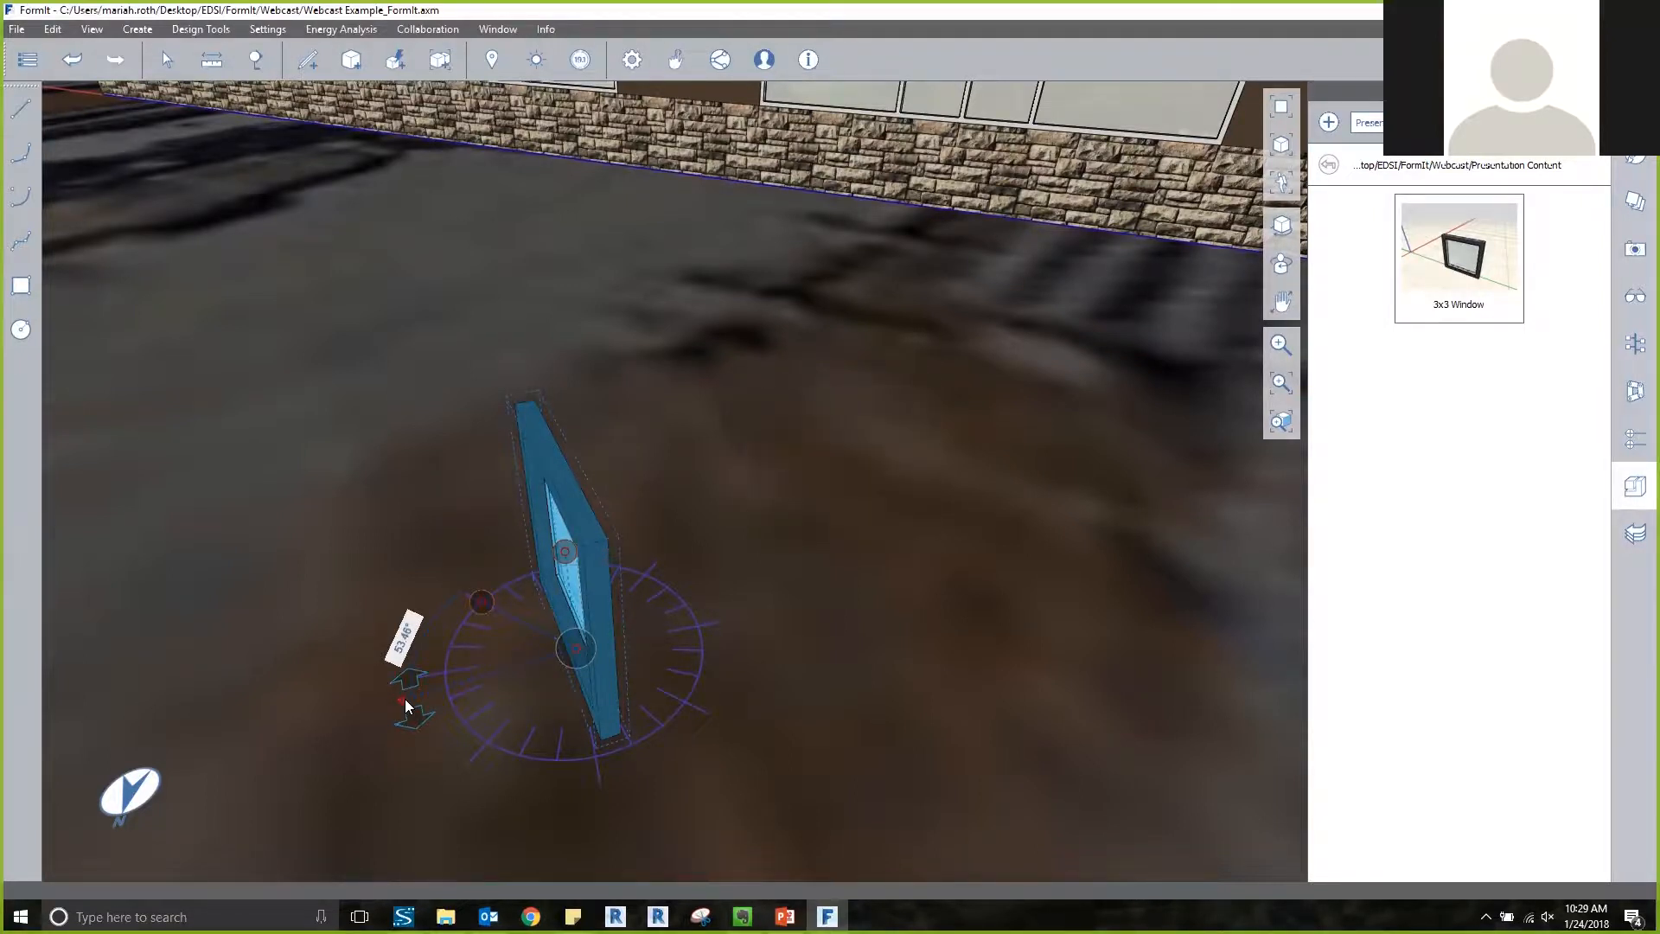
left_click(405, 699)
key("Return")
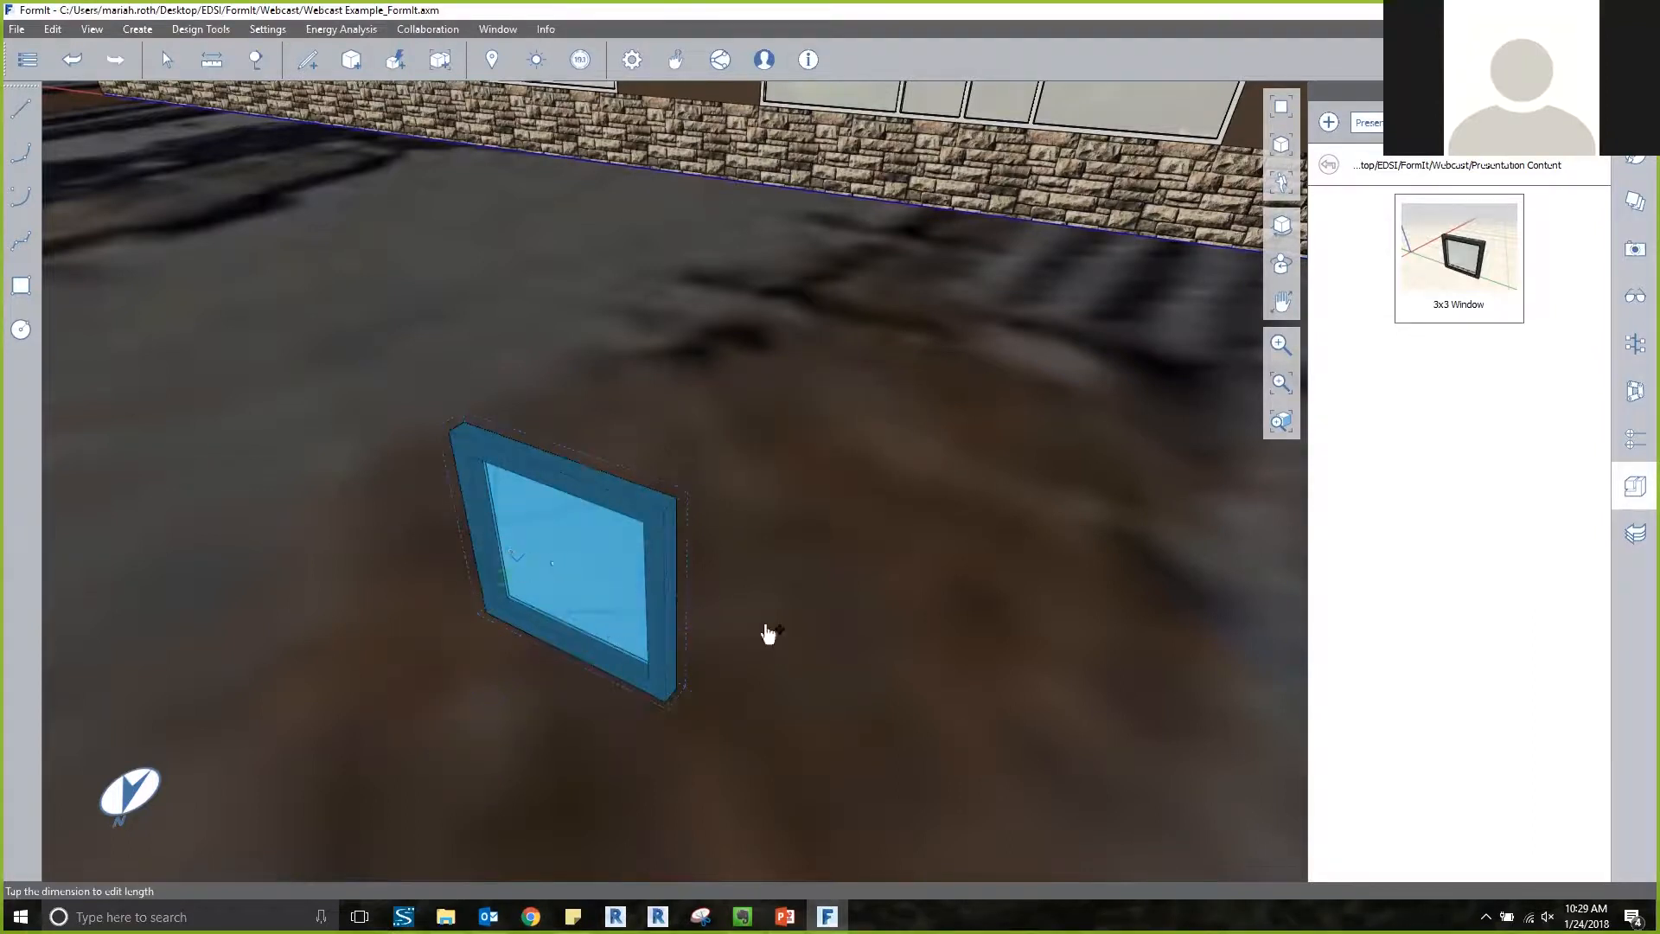
left_click(509, 659)
scroll(802, 544, "down", 8)
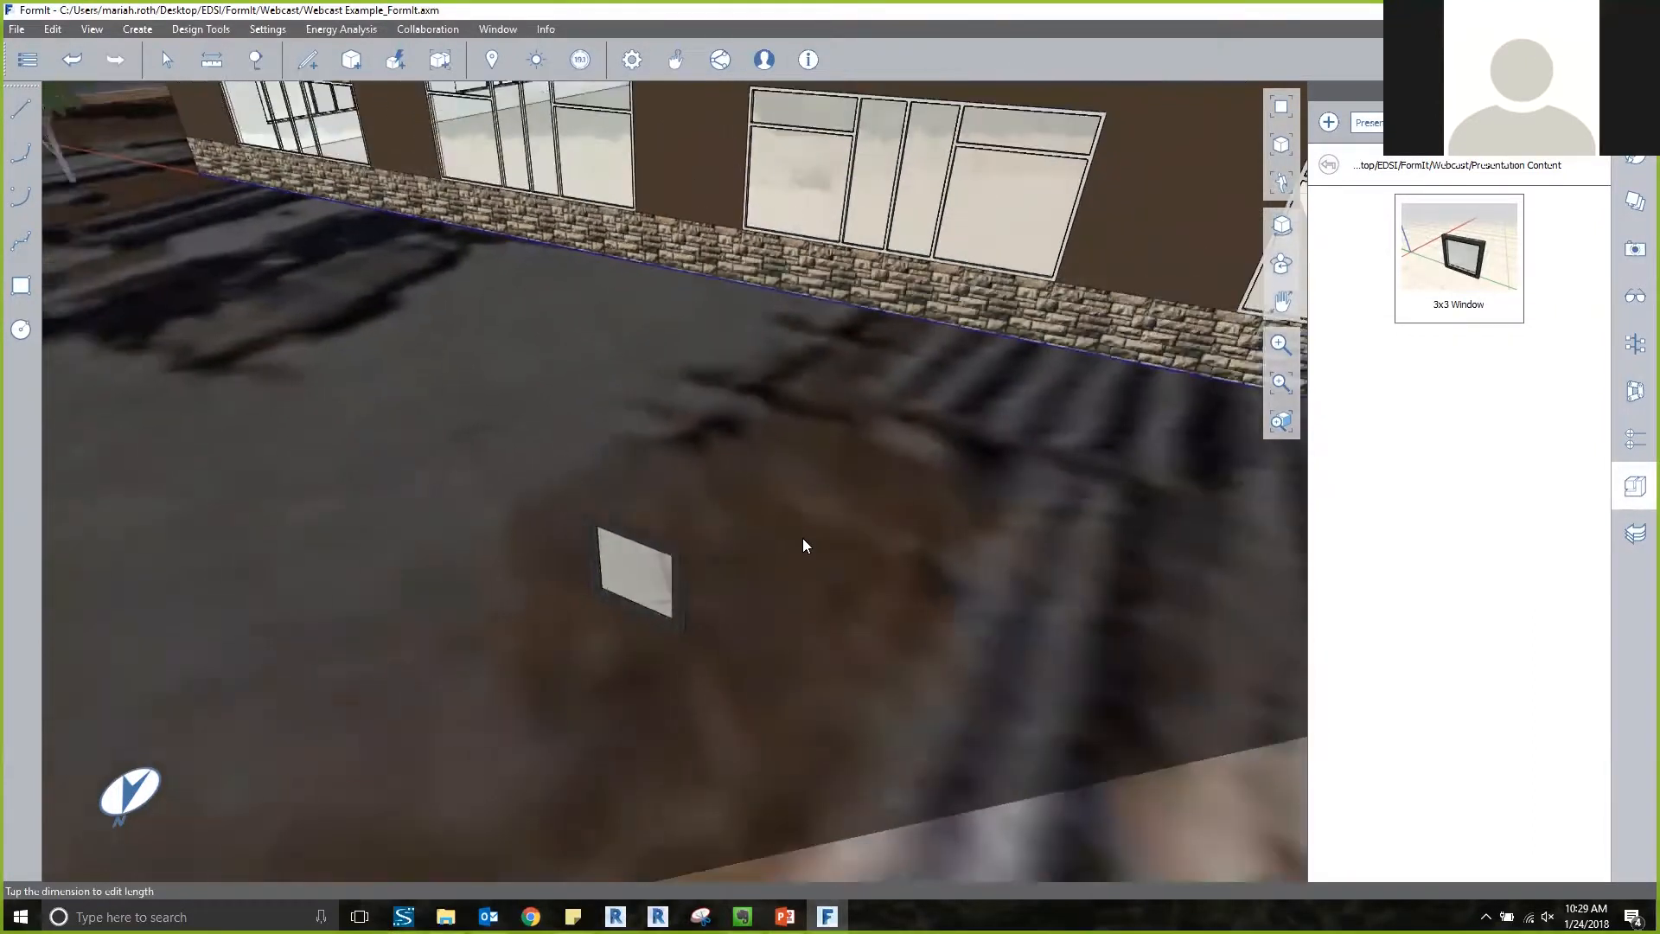
scroll(803, 539, "down", 5)
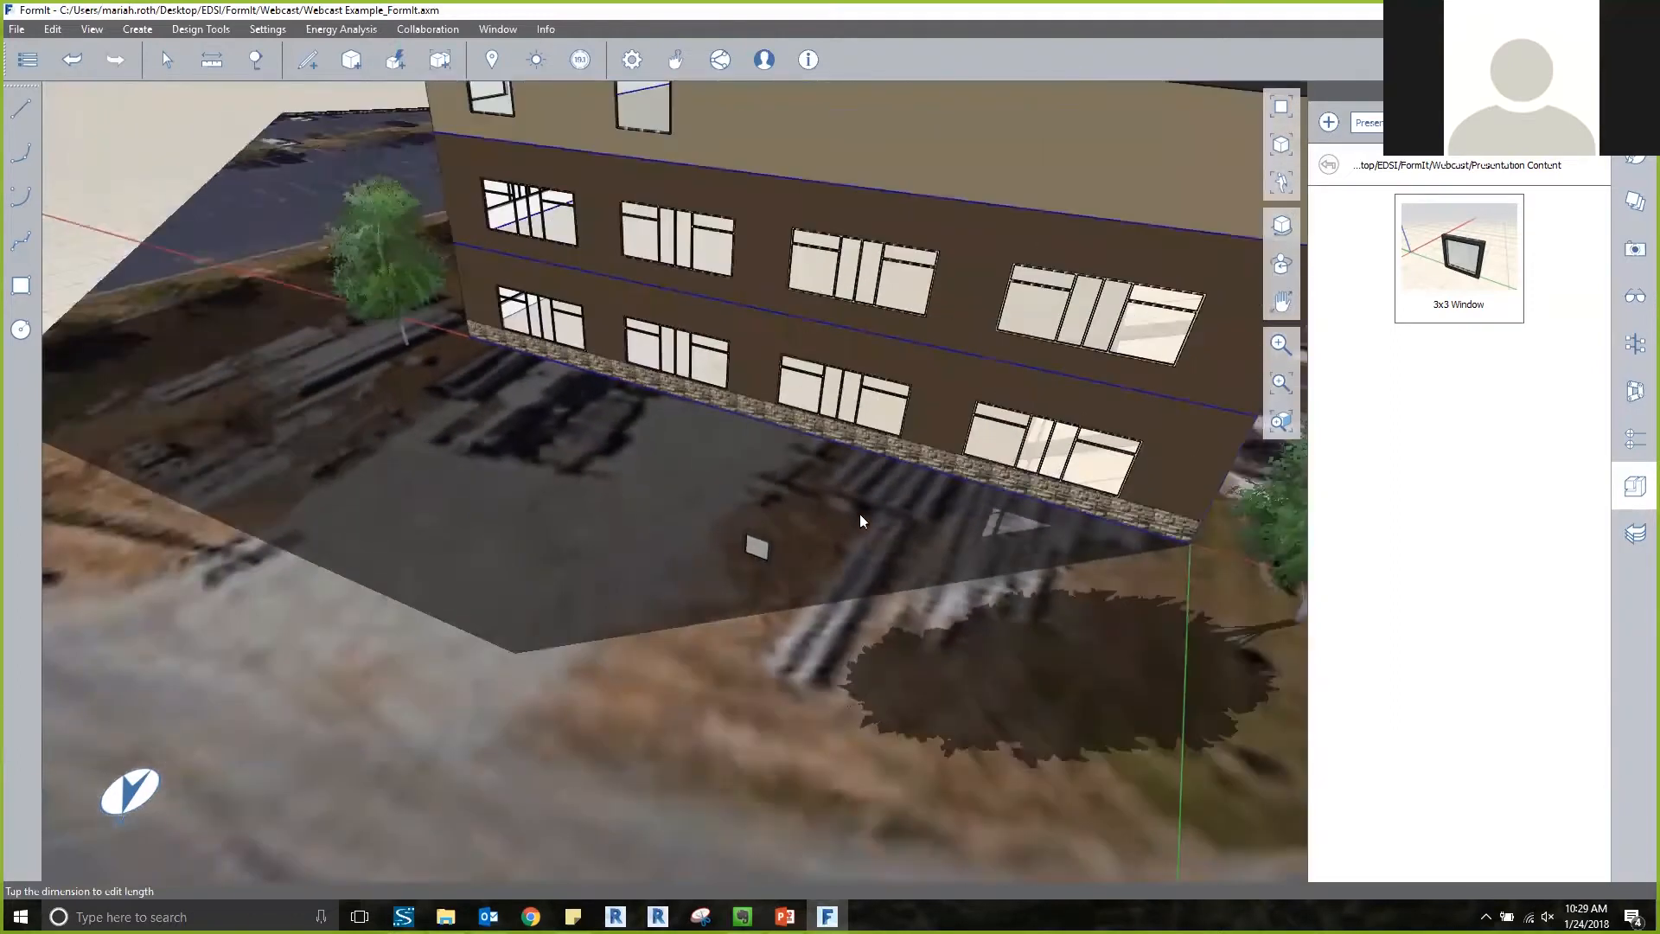
middle_click_drag(728, 526, 515, 538)
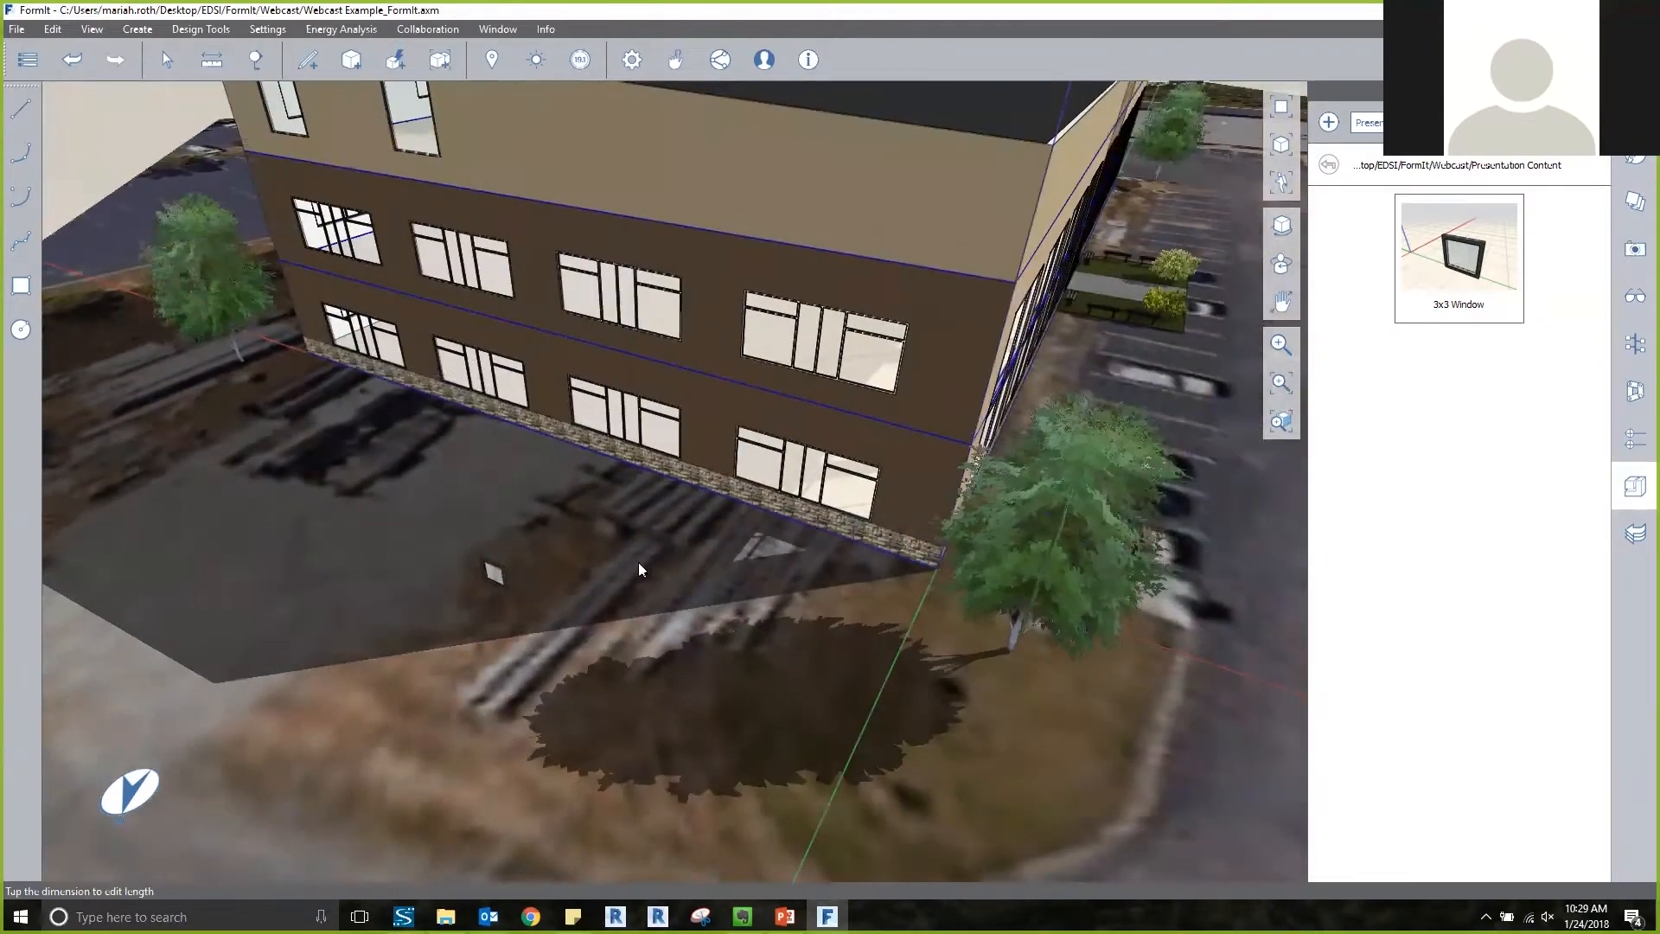
scroll(638, 562, "down", 3)
scroll(638, 562, "down", 4)
middle_click_drag(667, 564, 466, 547)
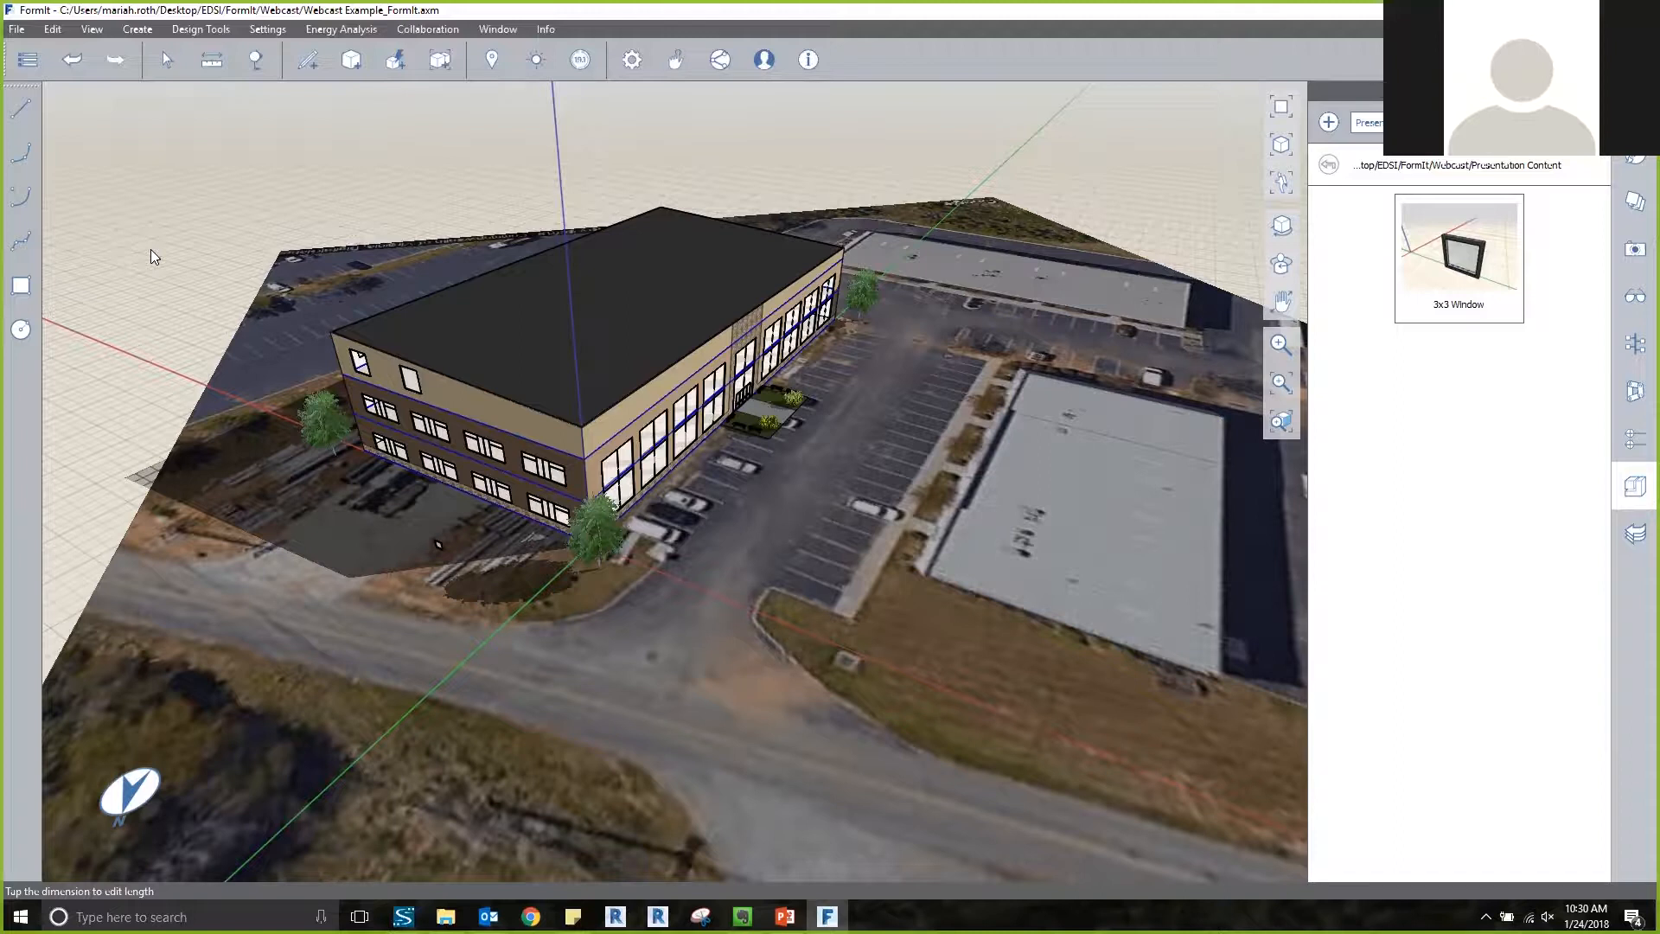
Move the 3x3 window by its lower corner onto the top-floor wall, snapping it to the bottom corner of the existing window opening.
scroll(441, 545, "up", 8)
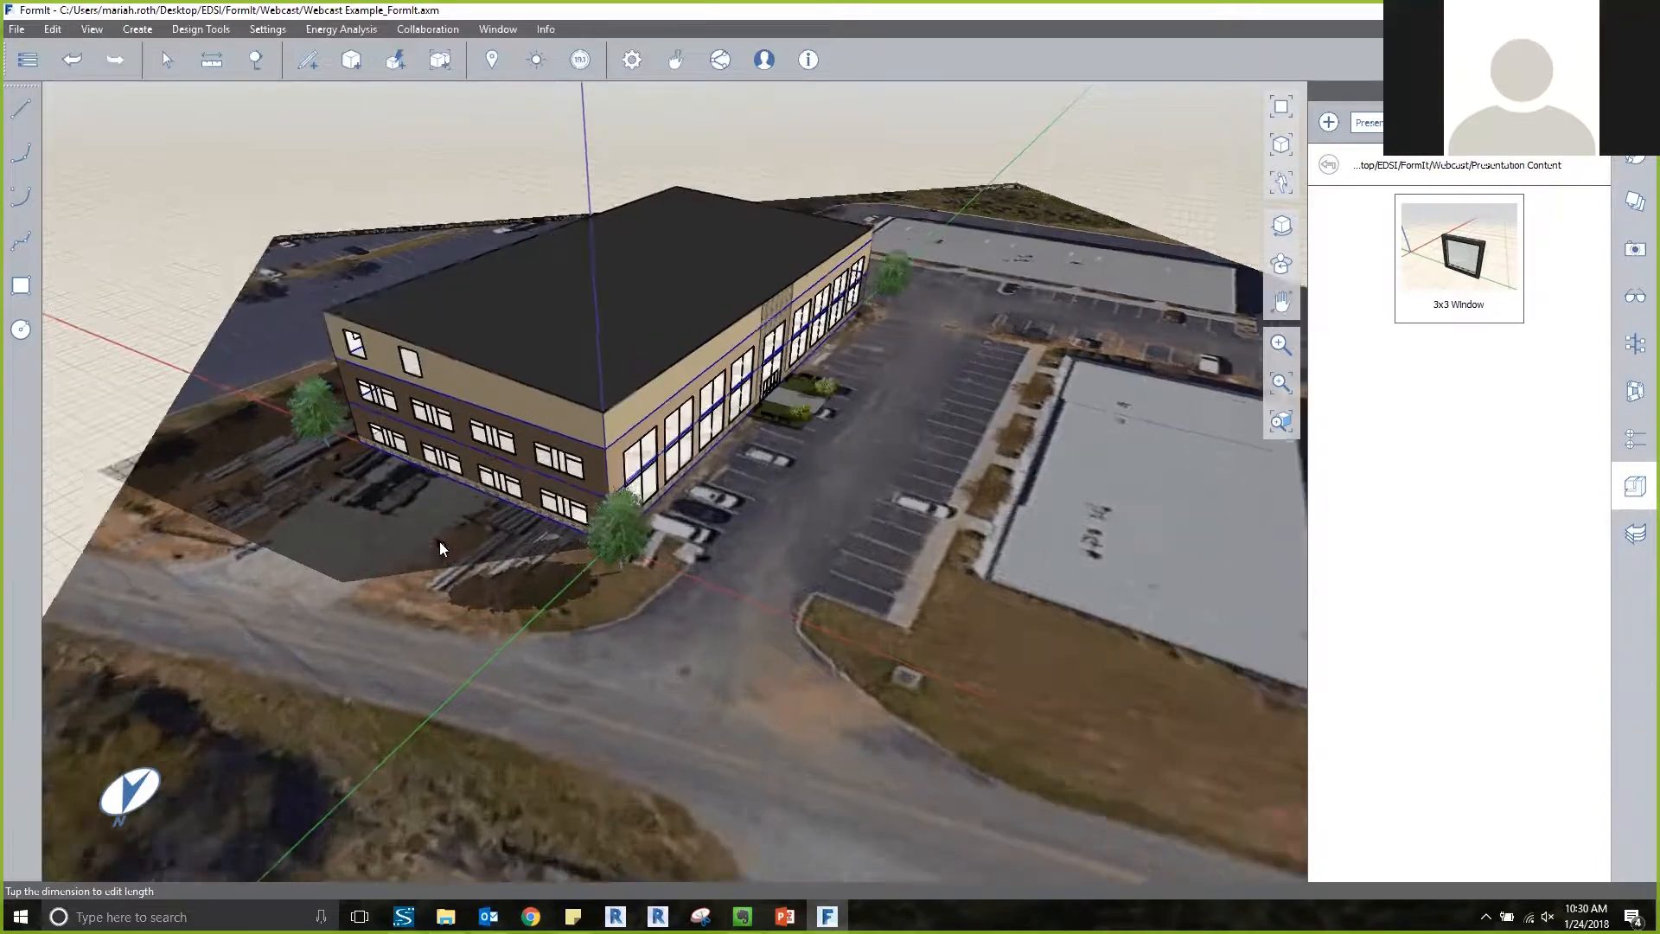
scroll(522, 578, "up", 3)
scroll(523, 581, "up", 8)
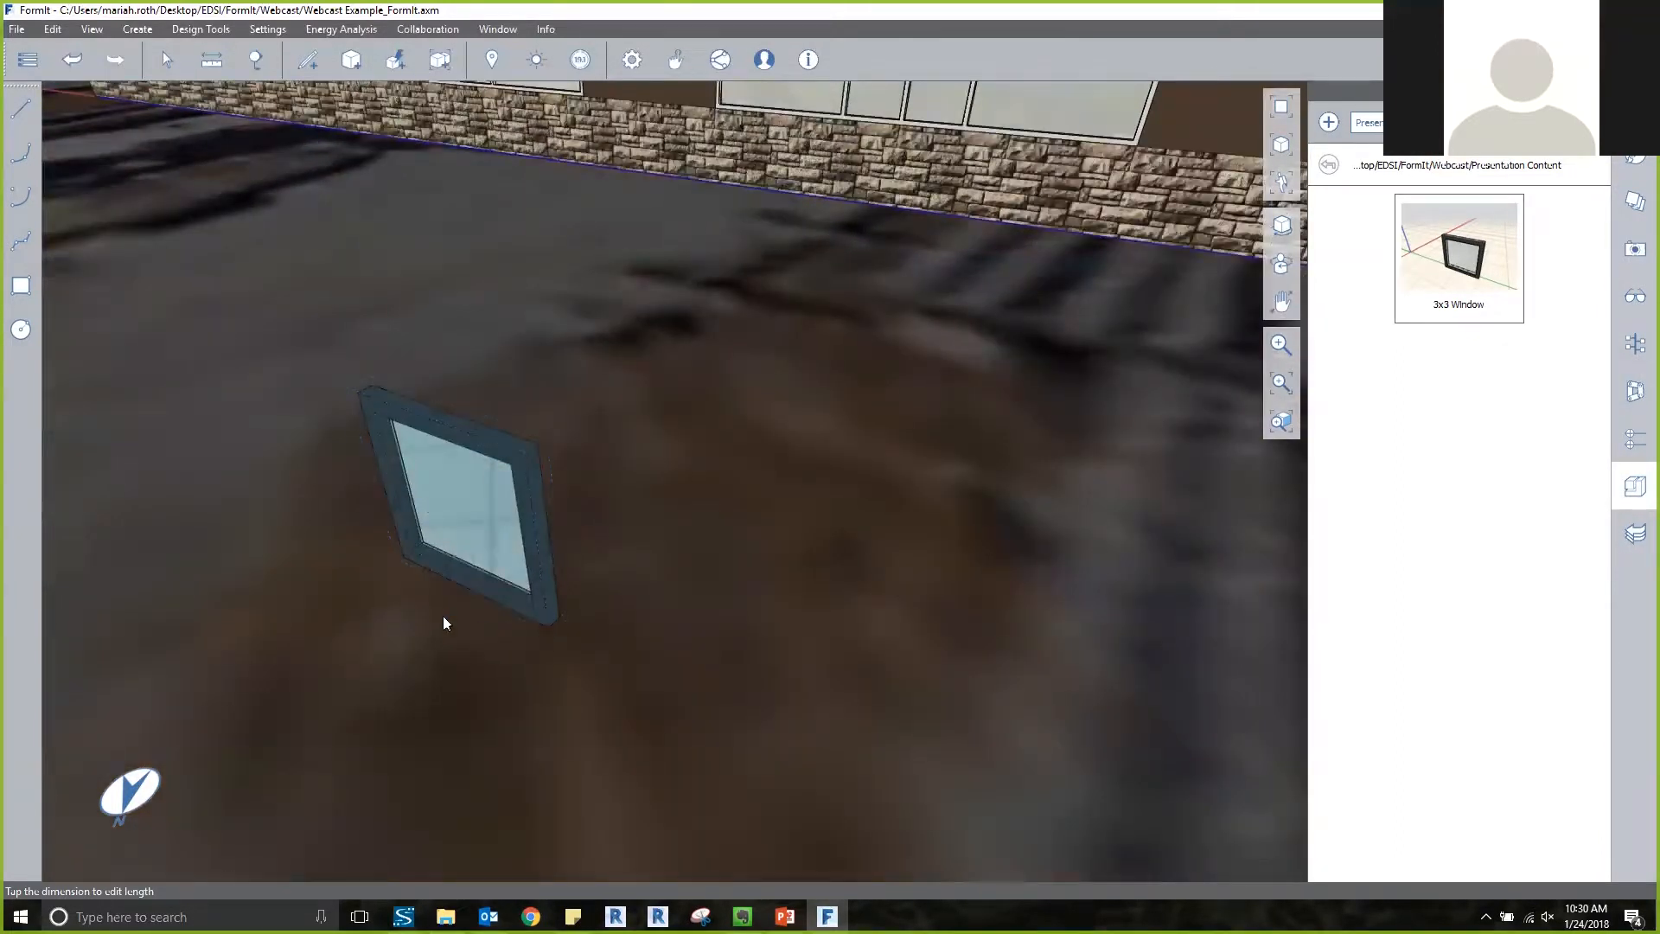
left_click(400, 567)
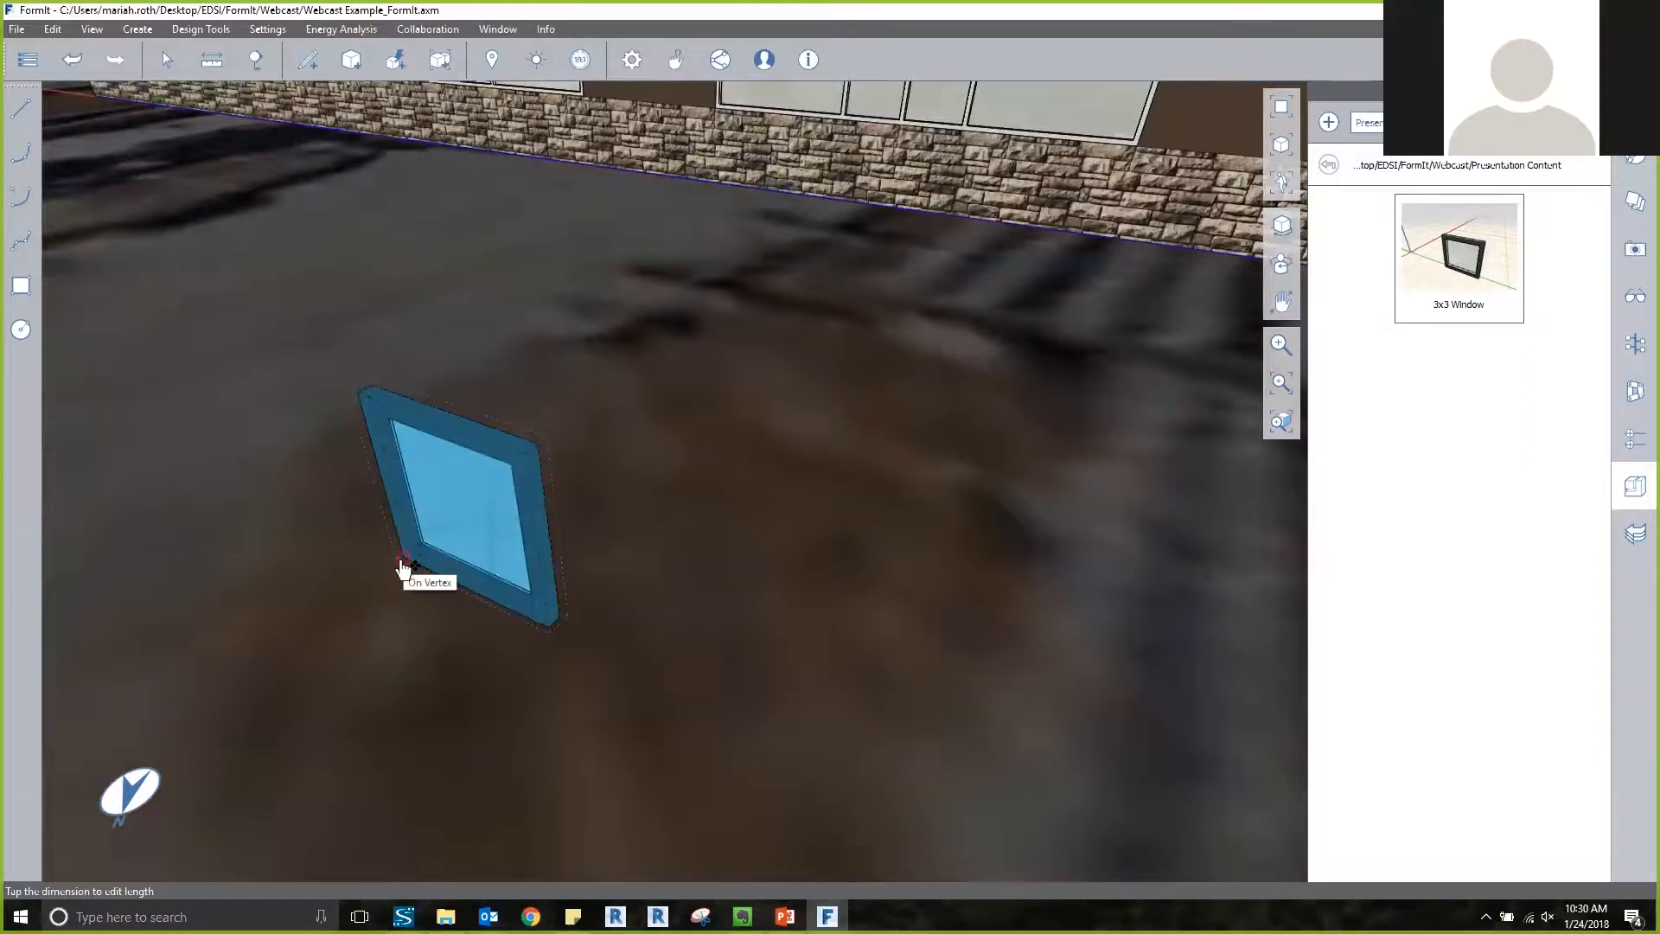
scroll(402, 568, "down", 5)
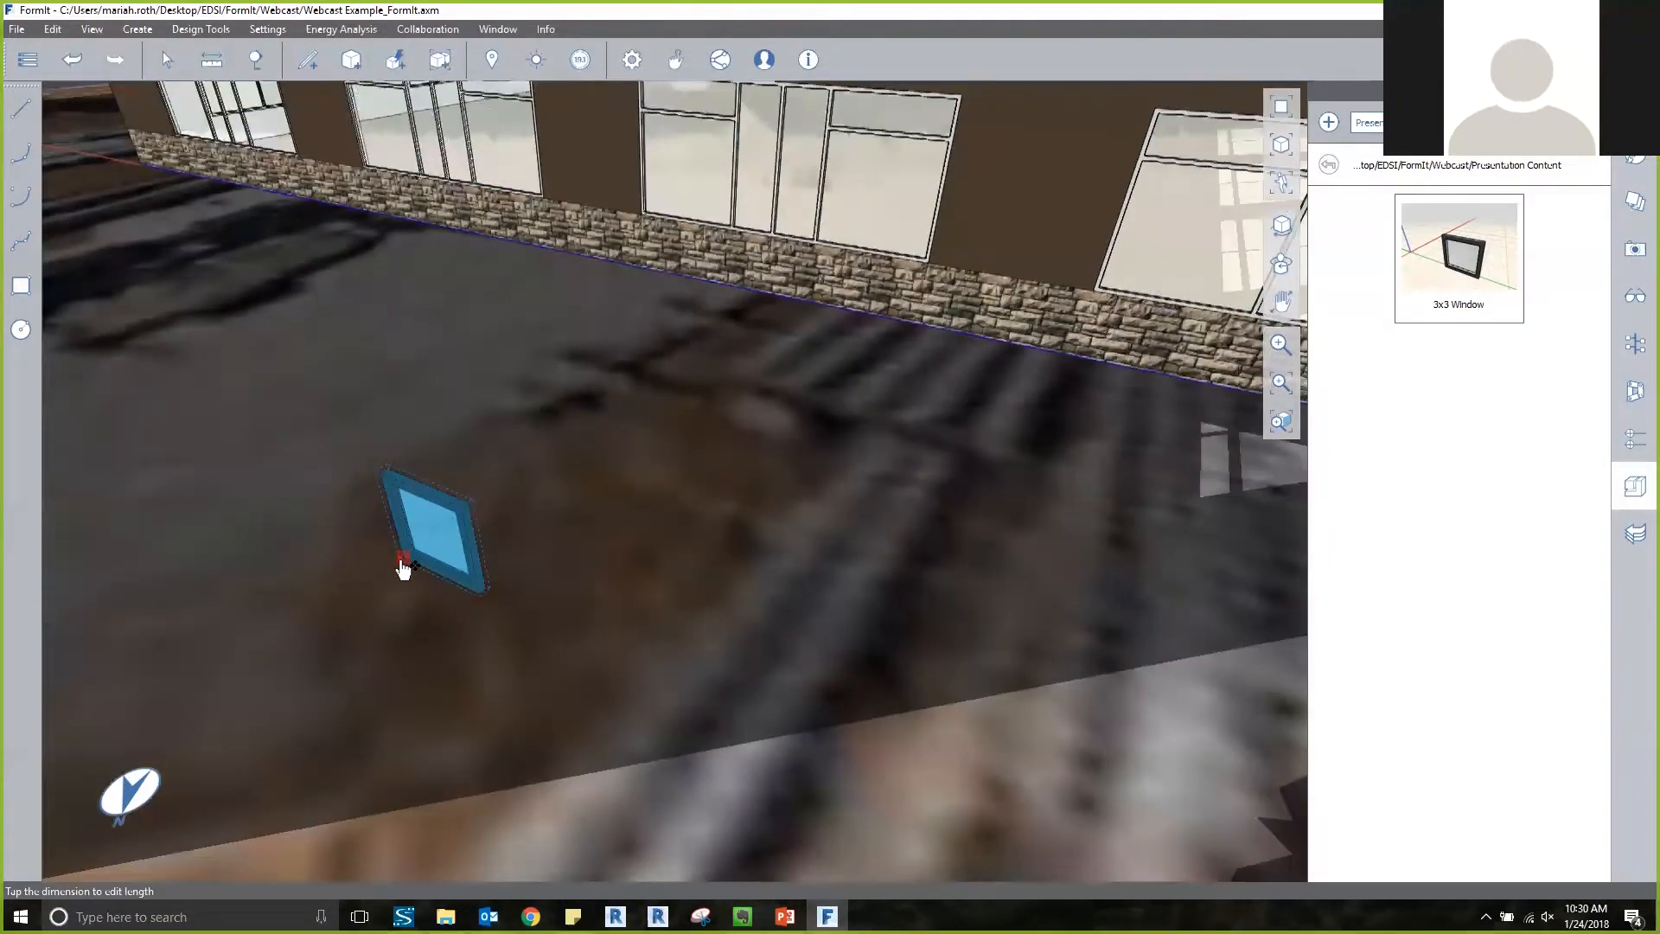
scroll(402, 567, "down", 6)
scroll(445, 463, "down", 1)
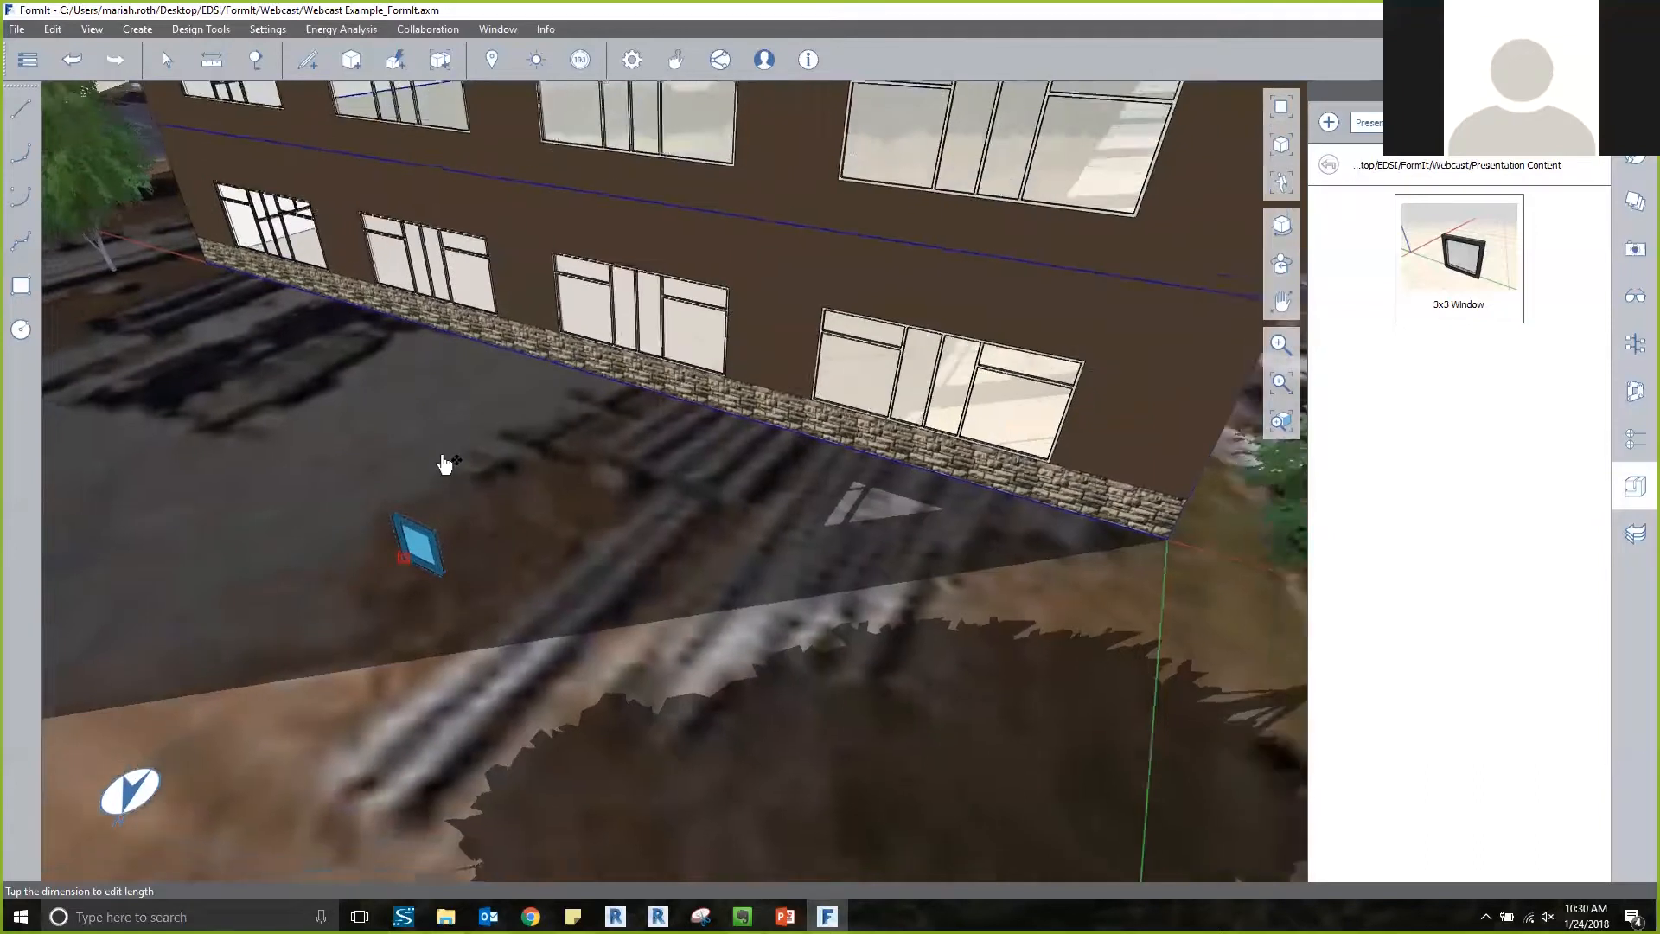
scroll(443, 458, "down", 3)
middle_click_drag(547, 266, 574, 430)
middle_click_drag(512, 195, 521, 333)
scroll(571, 339, "up", 5)
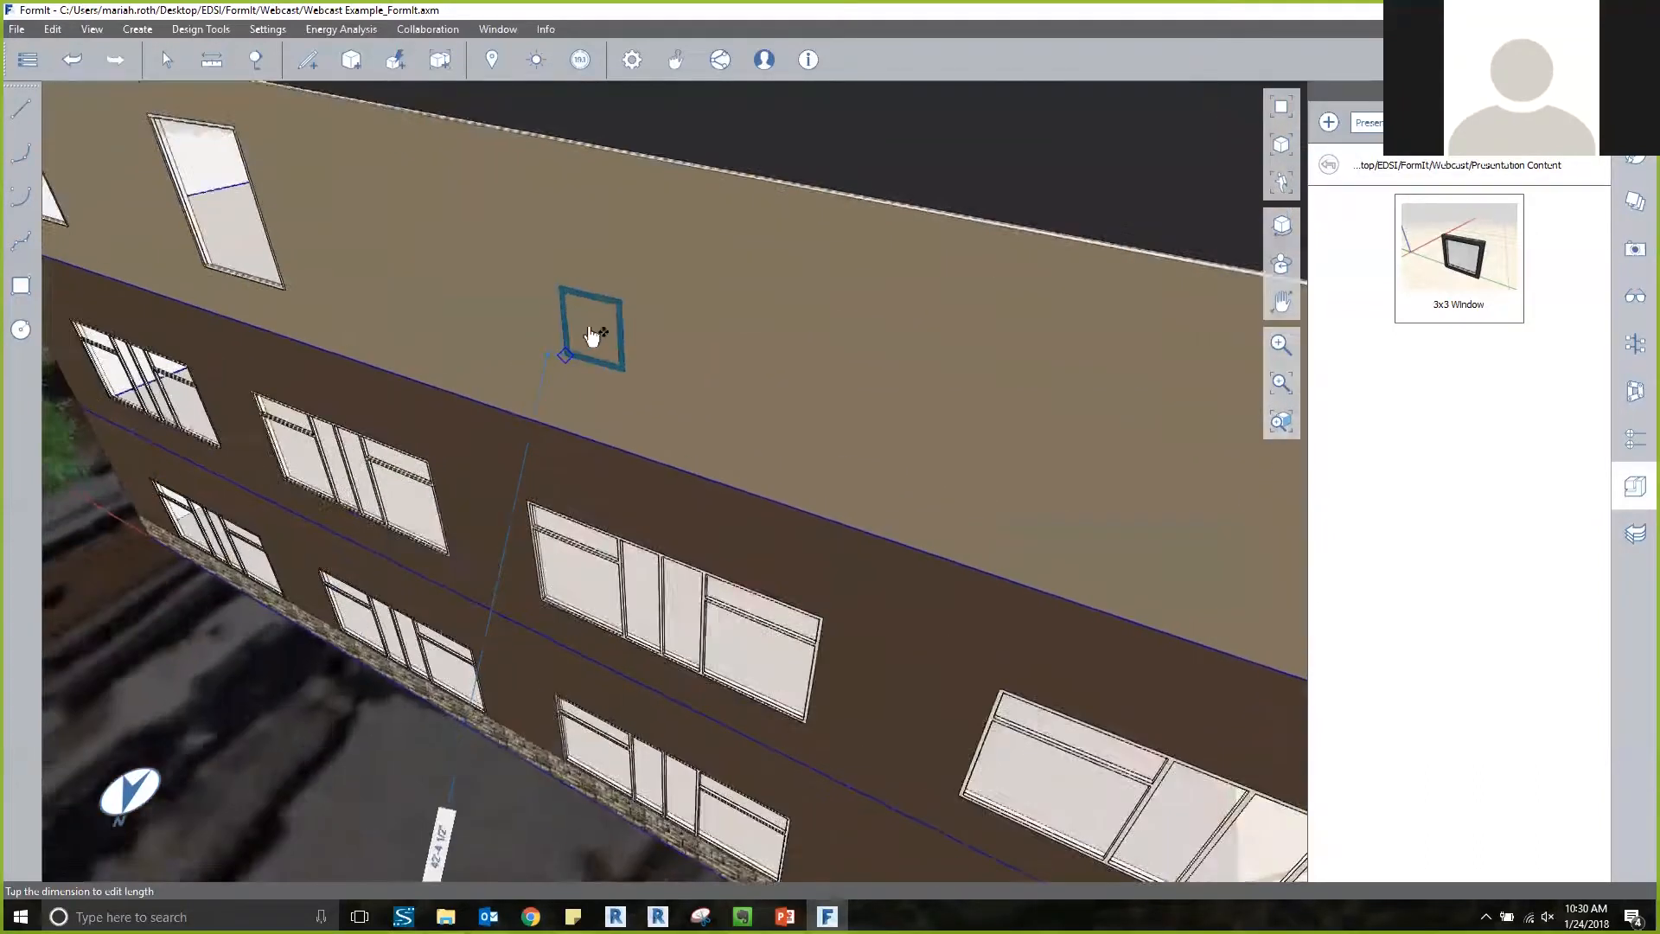
scroll(592, 336, "up", 2)
middle_click_drag(895, 363, 945, 366)
middle_click_drag(524, 310, 485, 297)
scroll(510, 304, "up", 2)
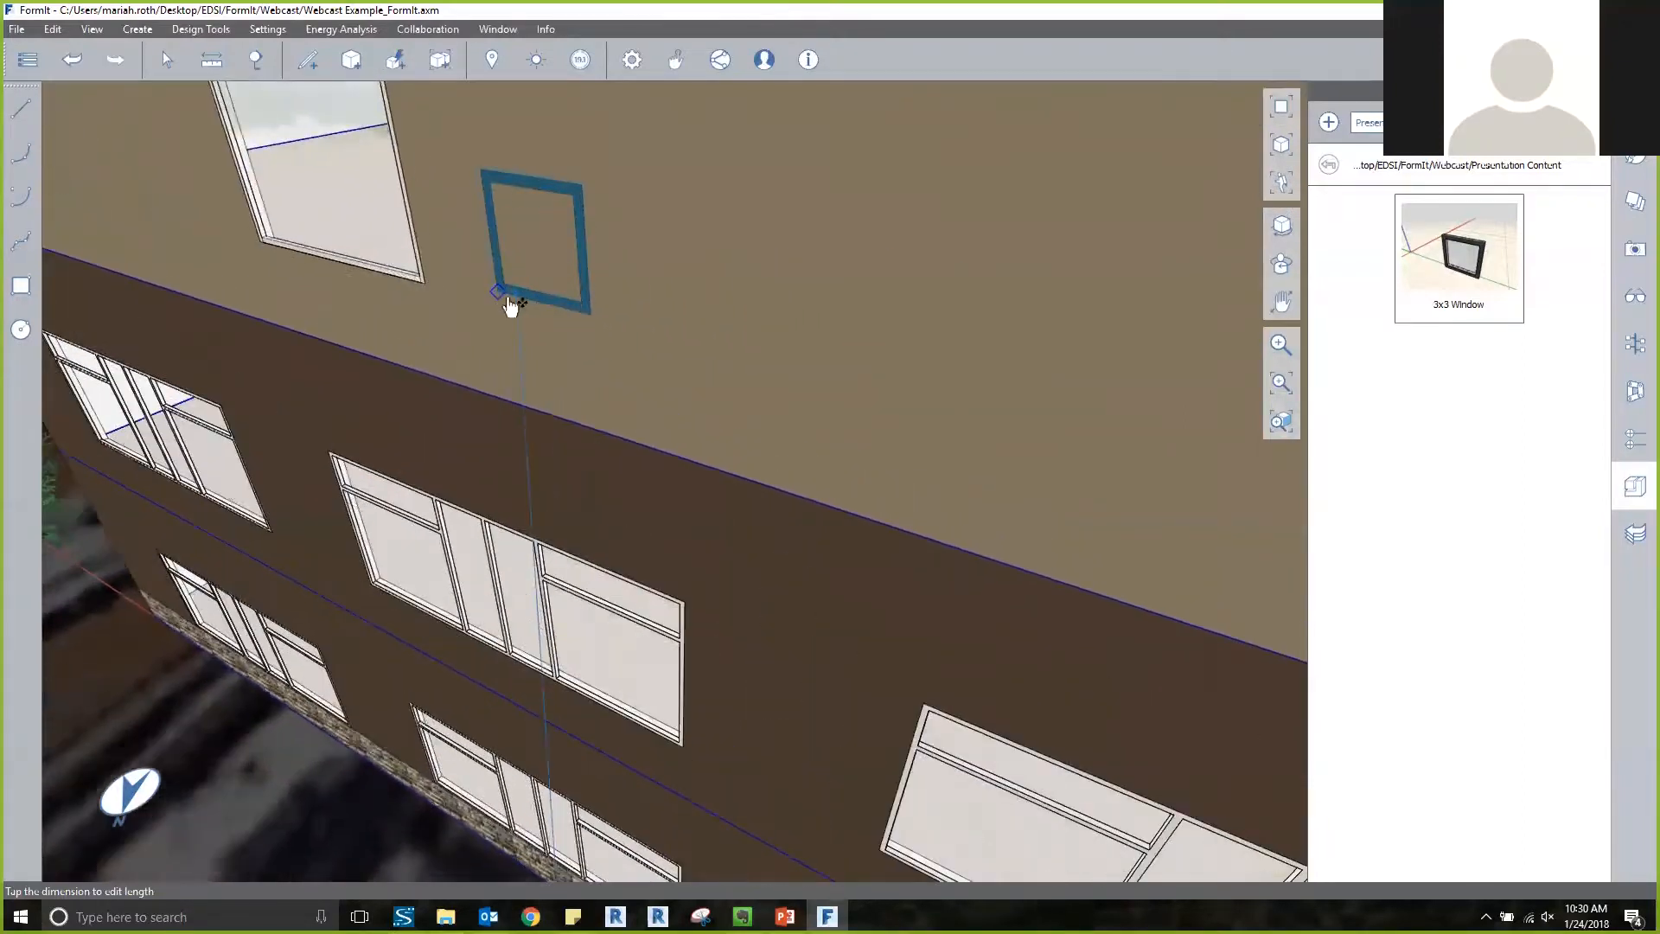
scroll(510, 304, "up", 3)
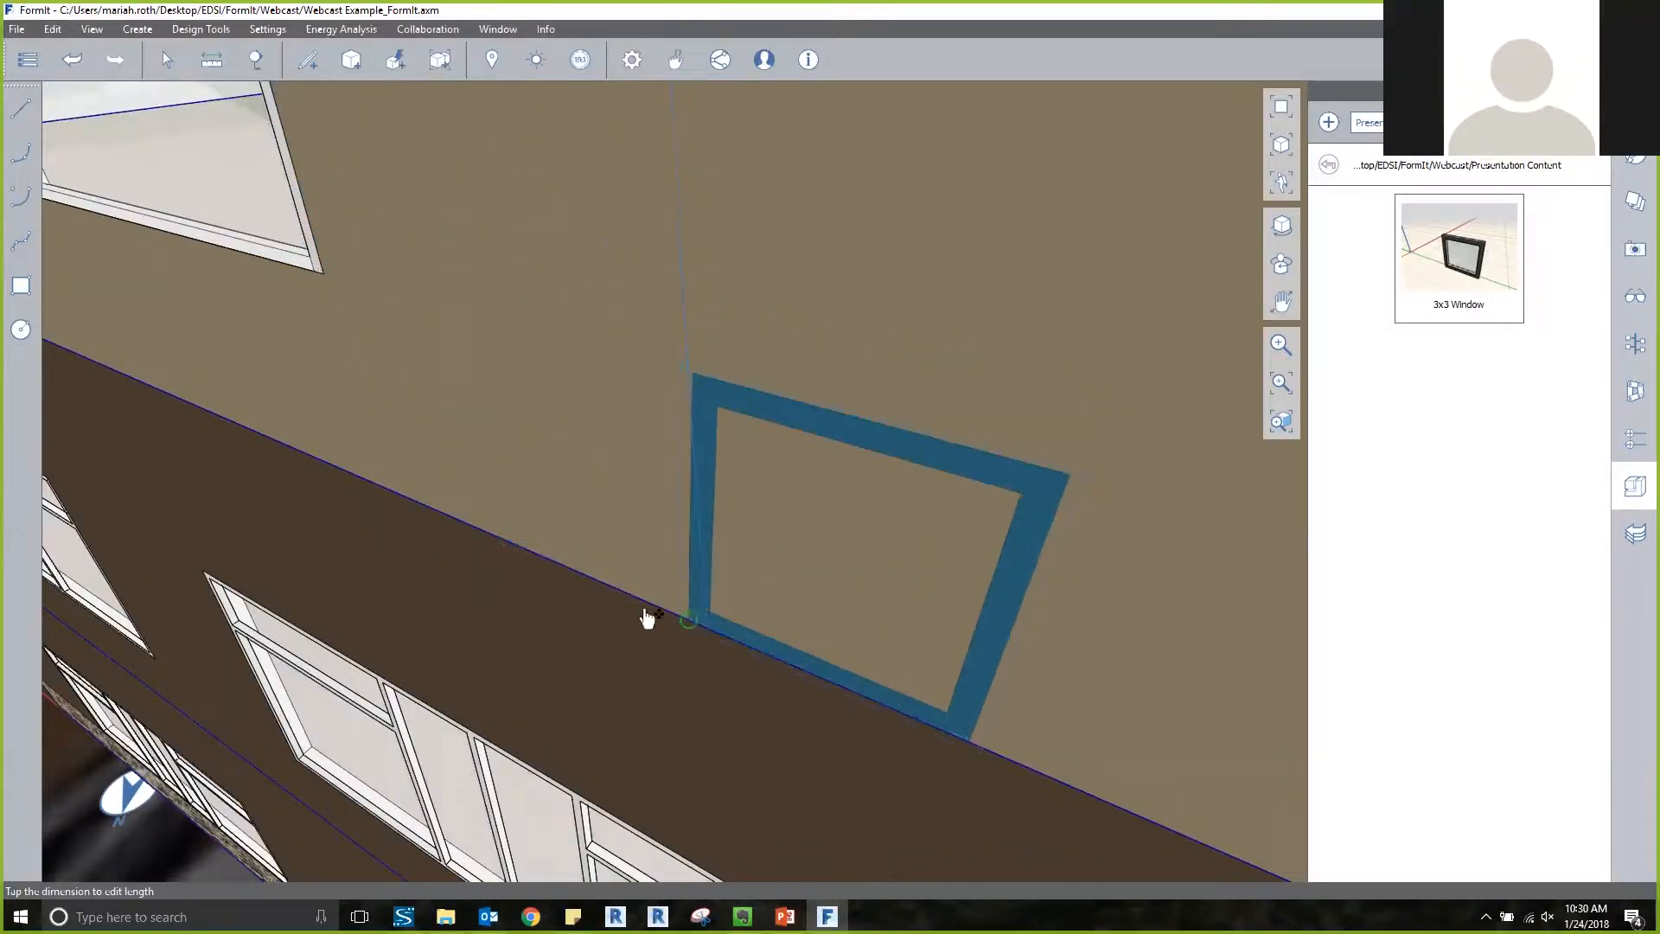
left_click(331, 280)
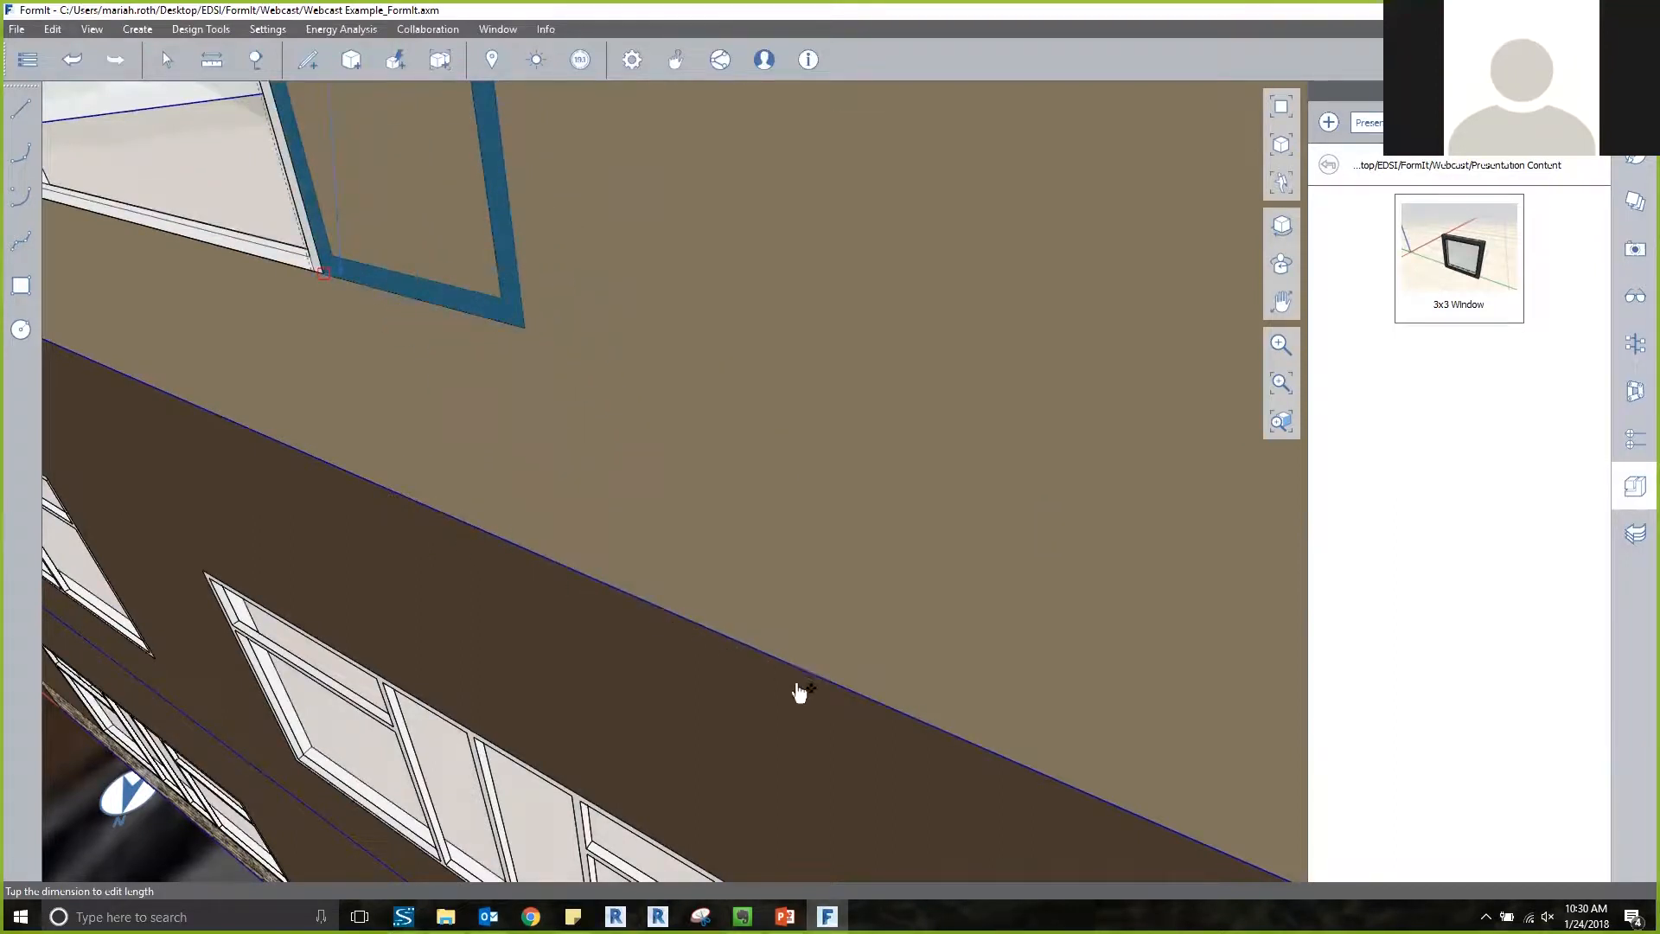
key("Escape")
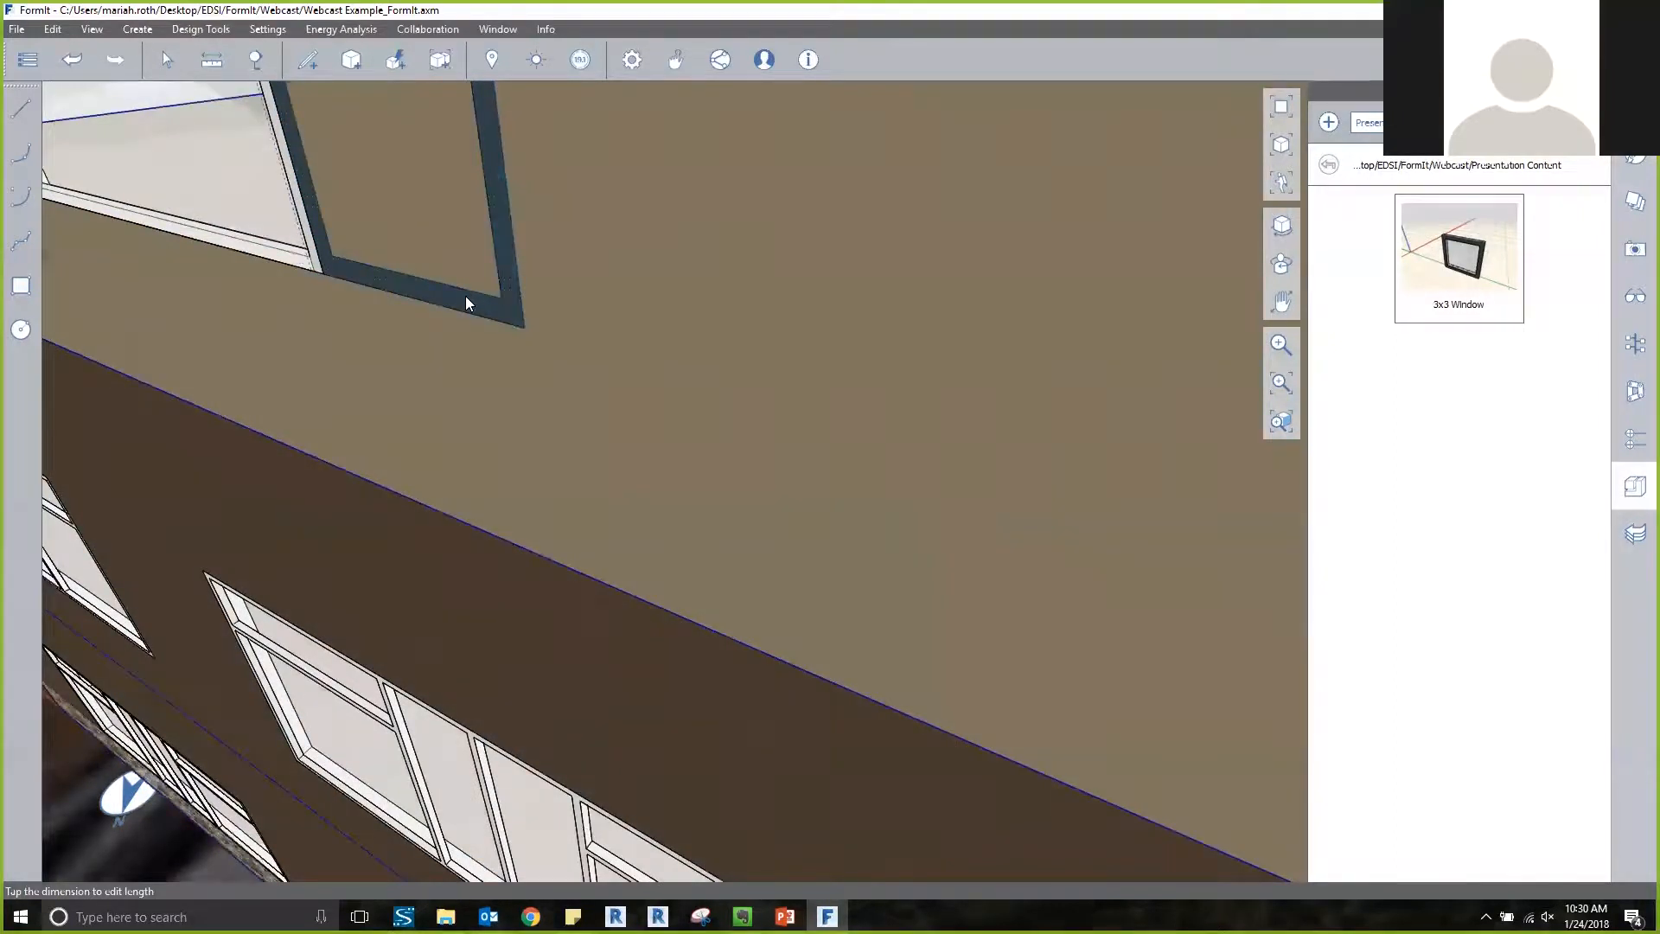
Move the 3x3 window 5' horizontally along the top-floor wall, away from the existing window opening.
left_click(467, 304)
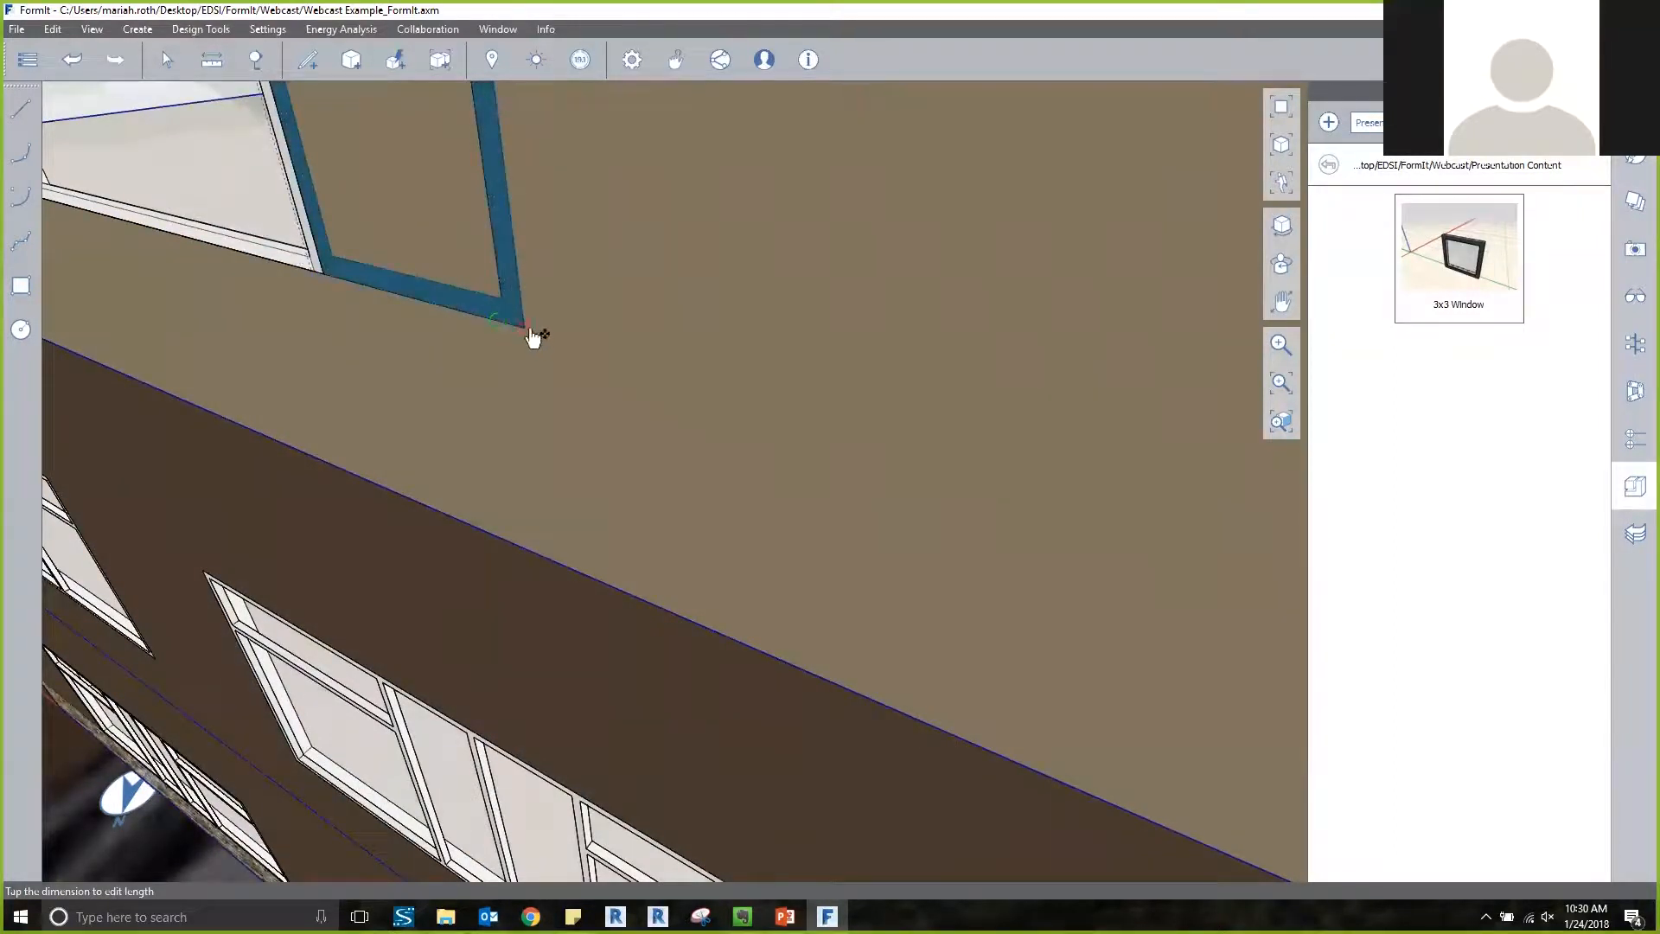
left_click_drag(531, 336, 723, 391)
key("Tab")
type("2")
key("Return")
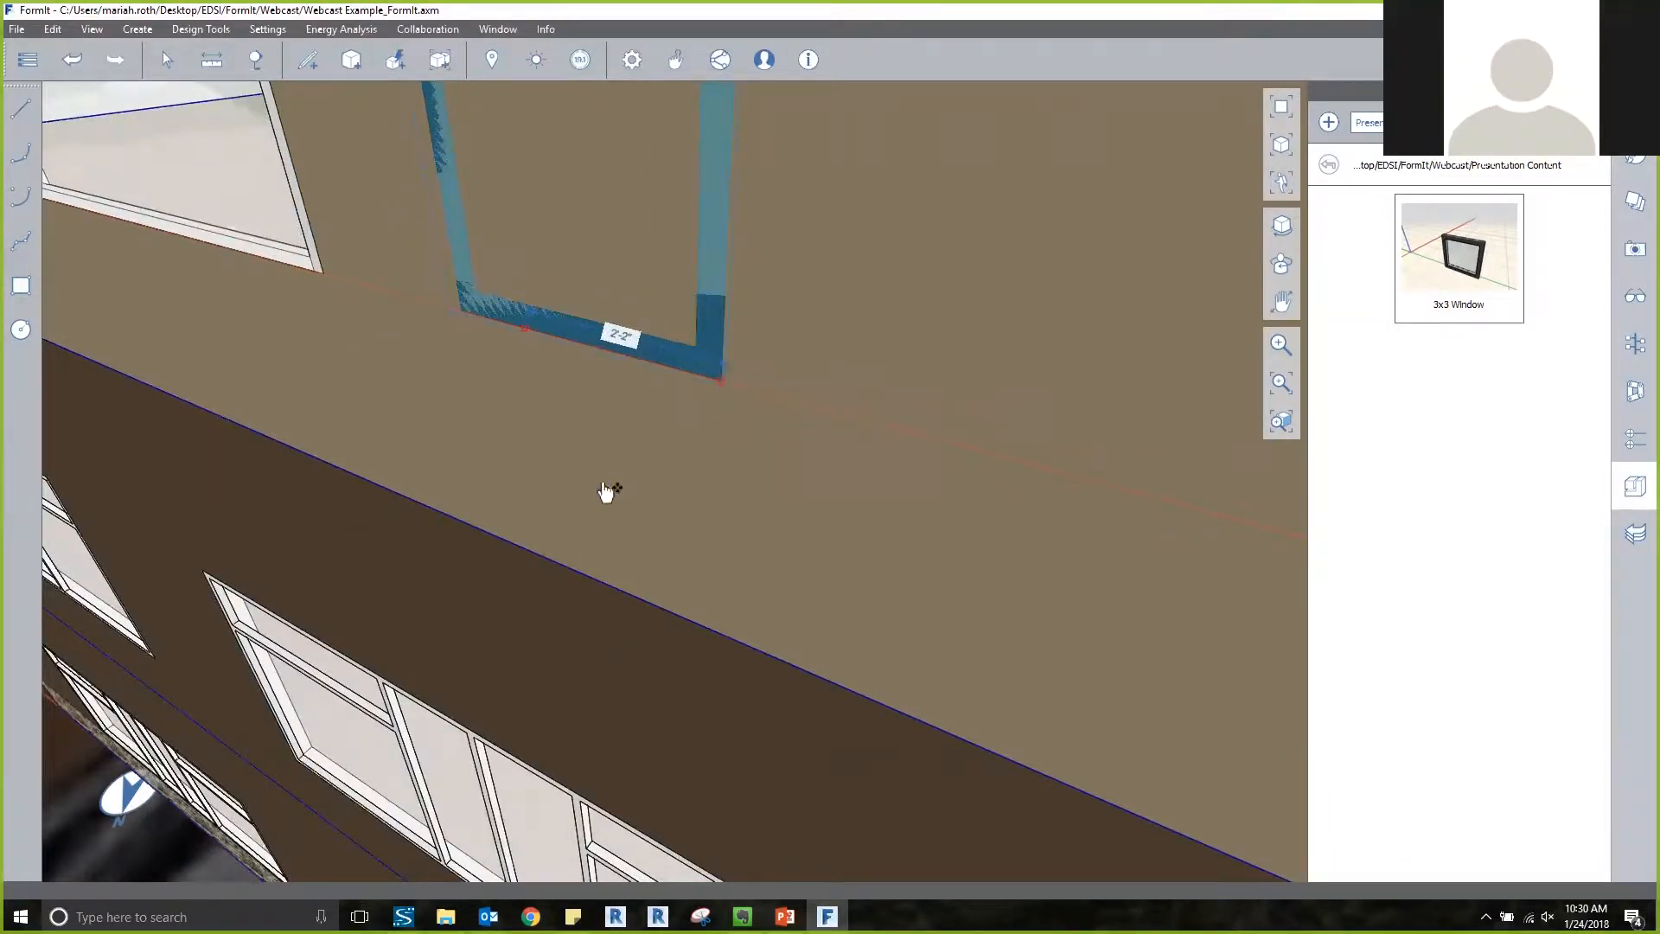
scroll(604, 485, "down", 5)
scroll(604, 486, "down", 4)
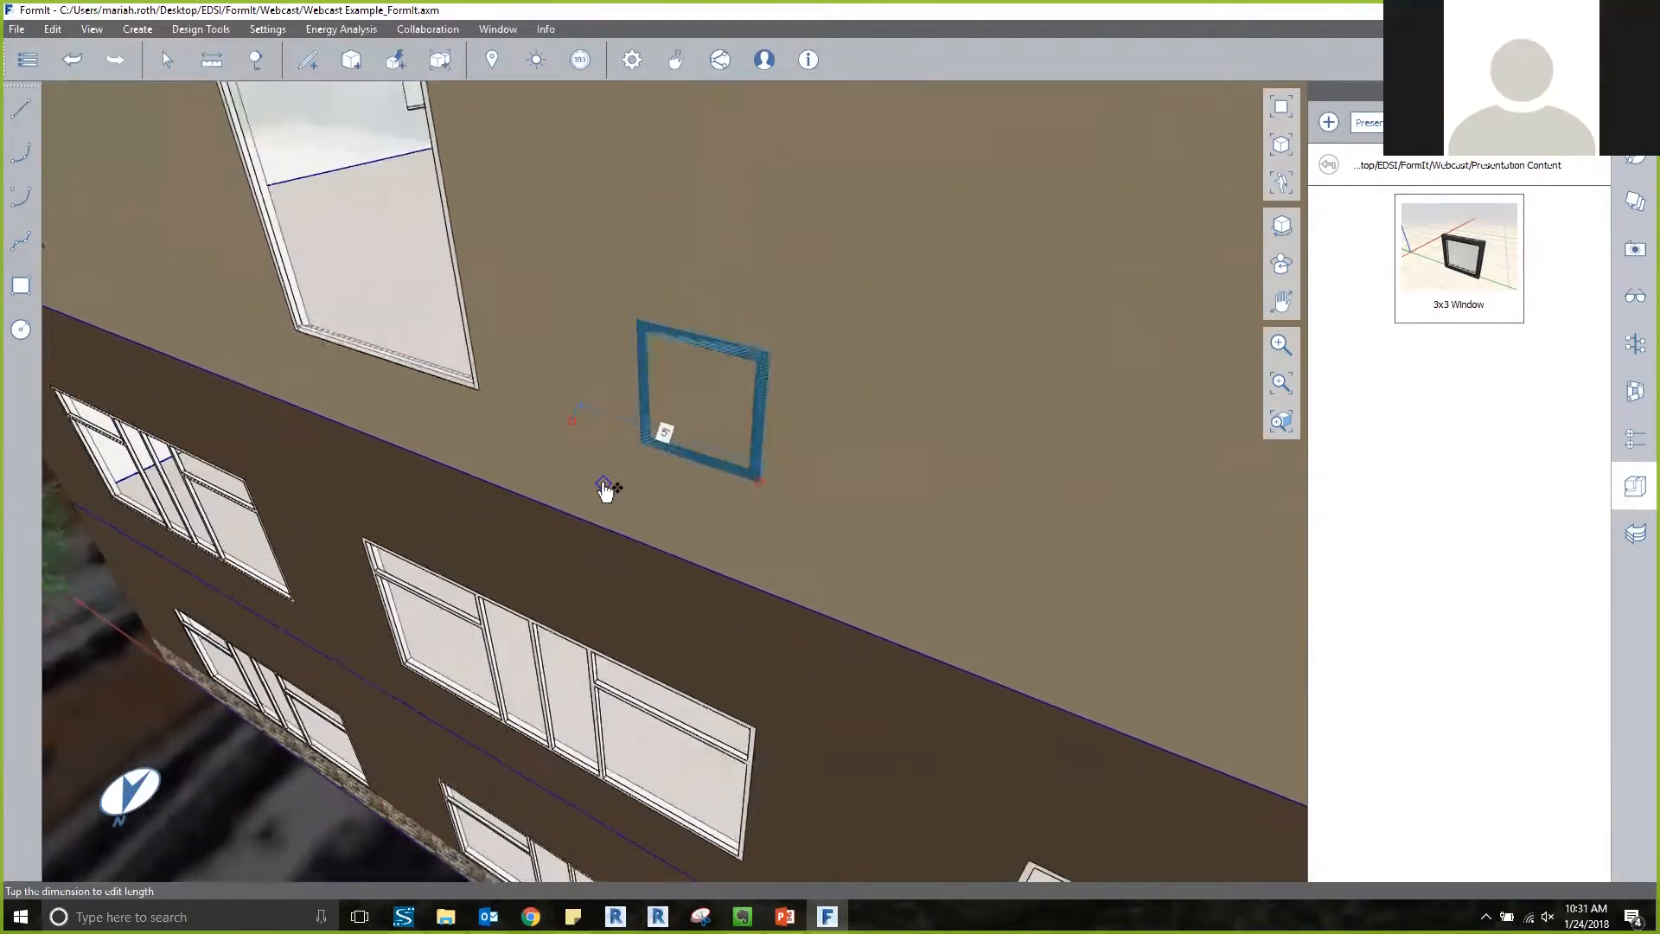
key("Escape")
scroll(597, 437, "down", 1)
scroll(597, 440, "down", 4)
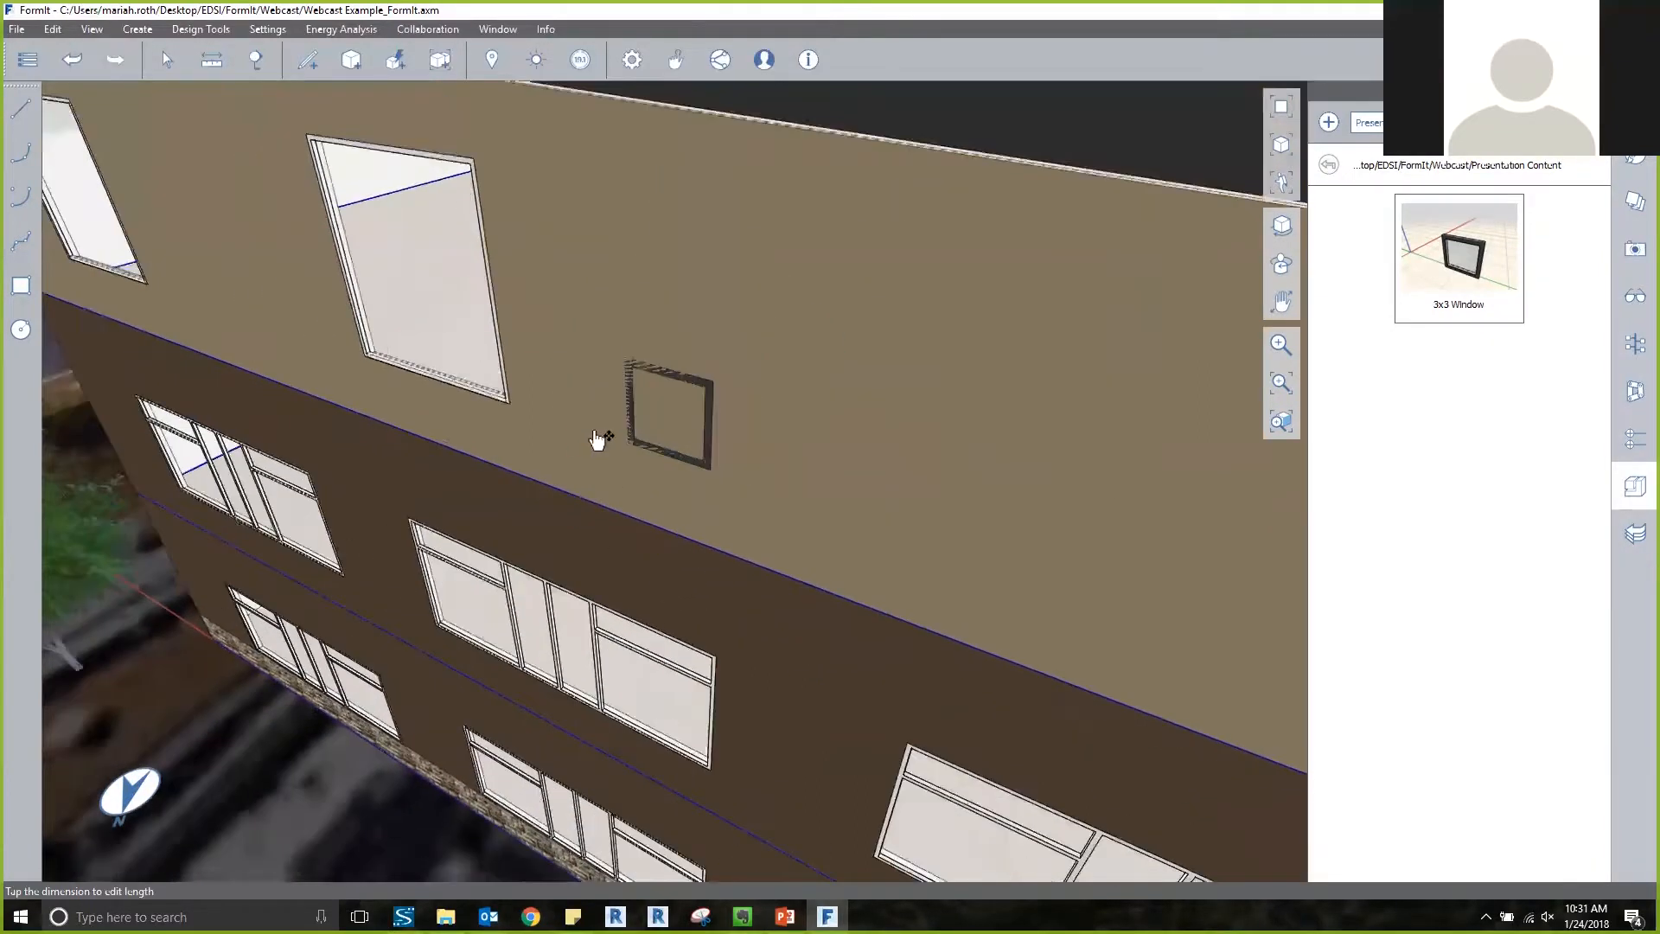
scroll(597, 439, "down", 3)
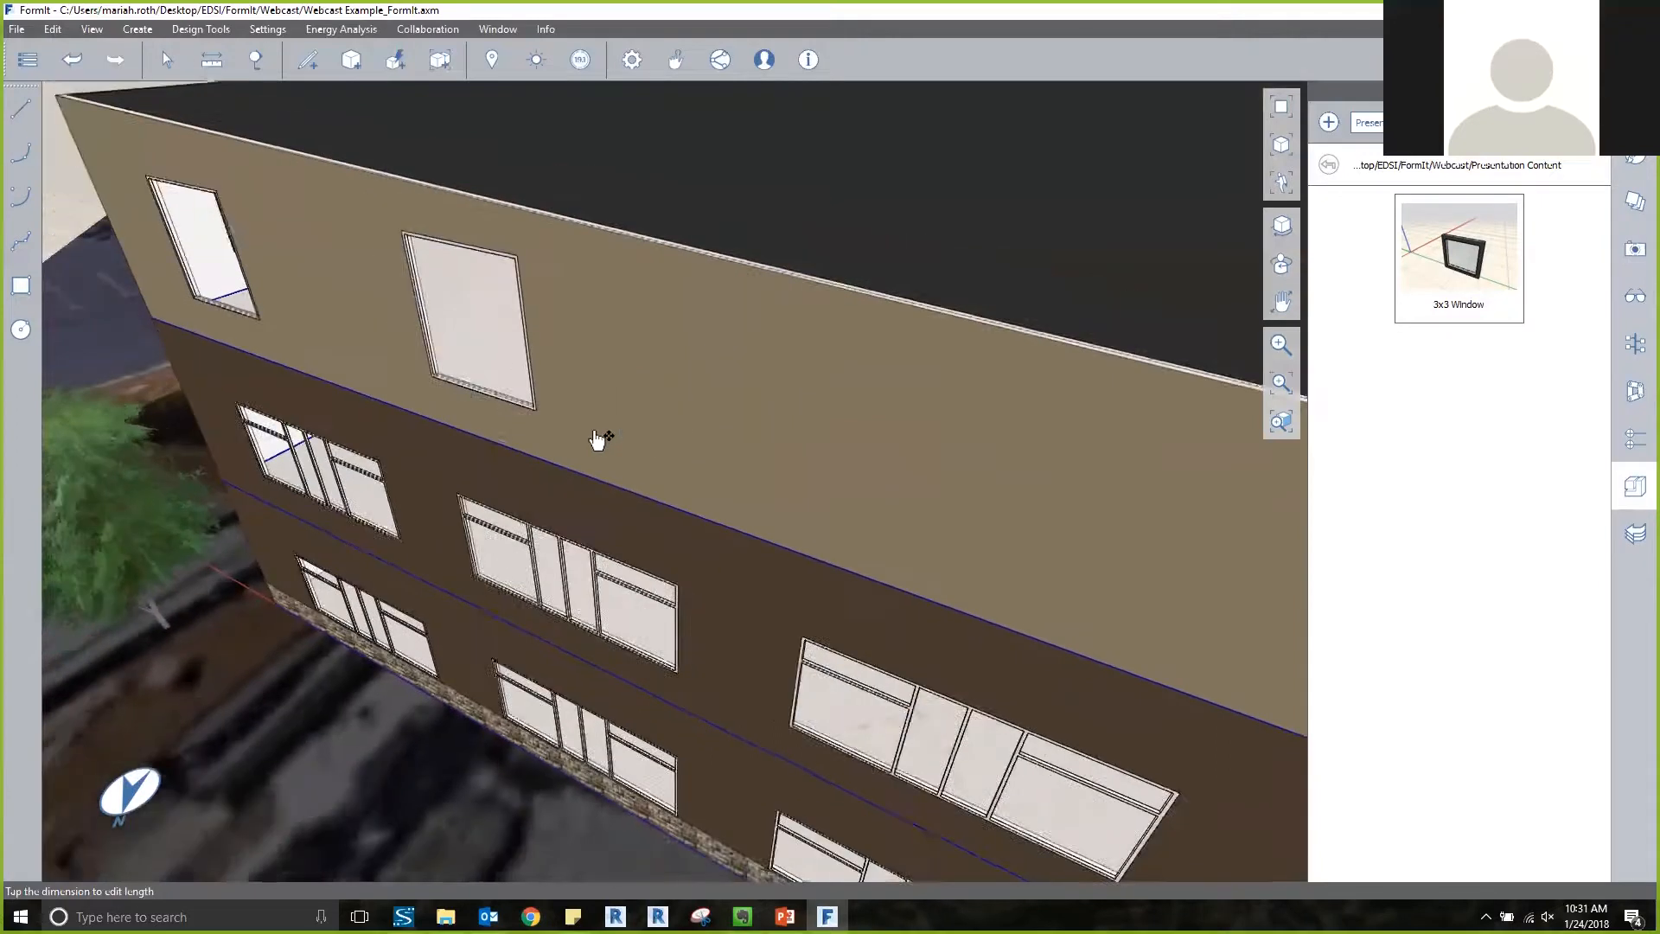
scroll(596, 439, "up", 6)
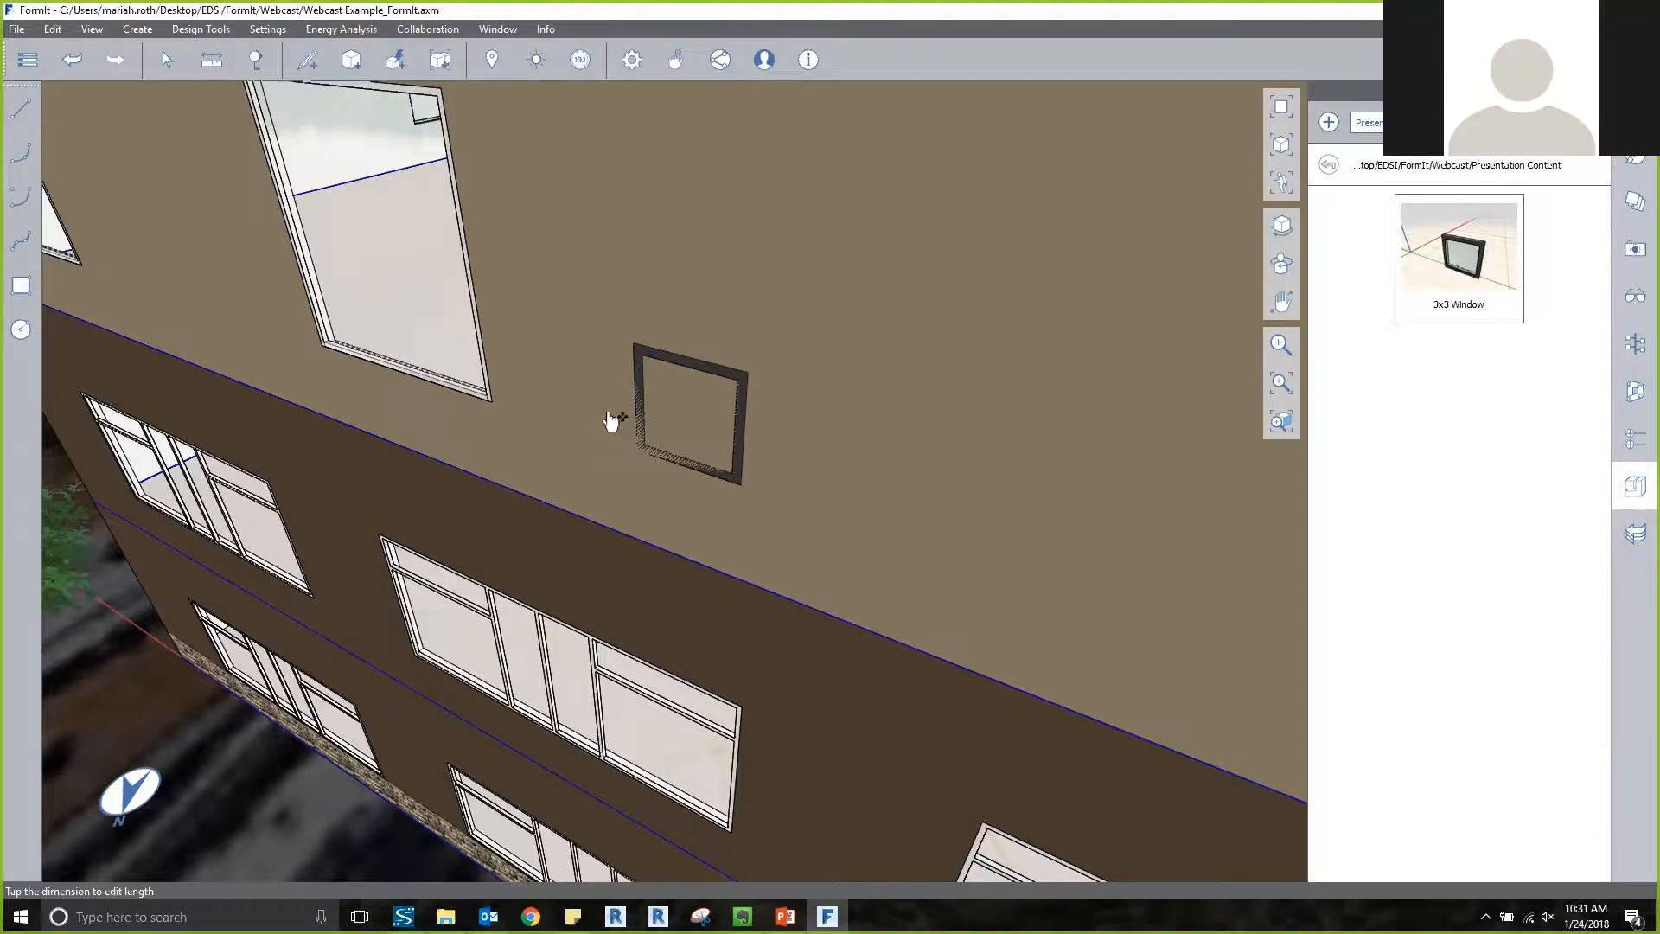
left_click(608, 414)
double_click(742, 333)
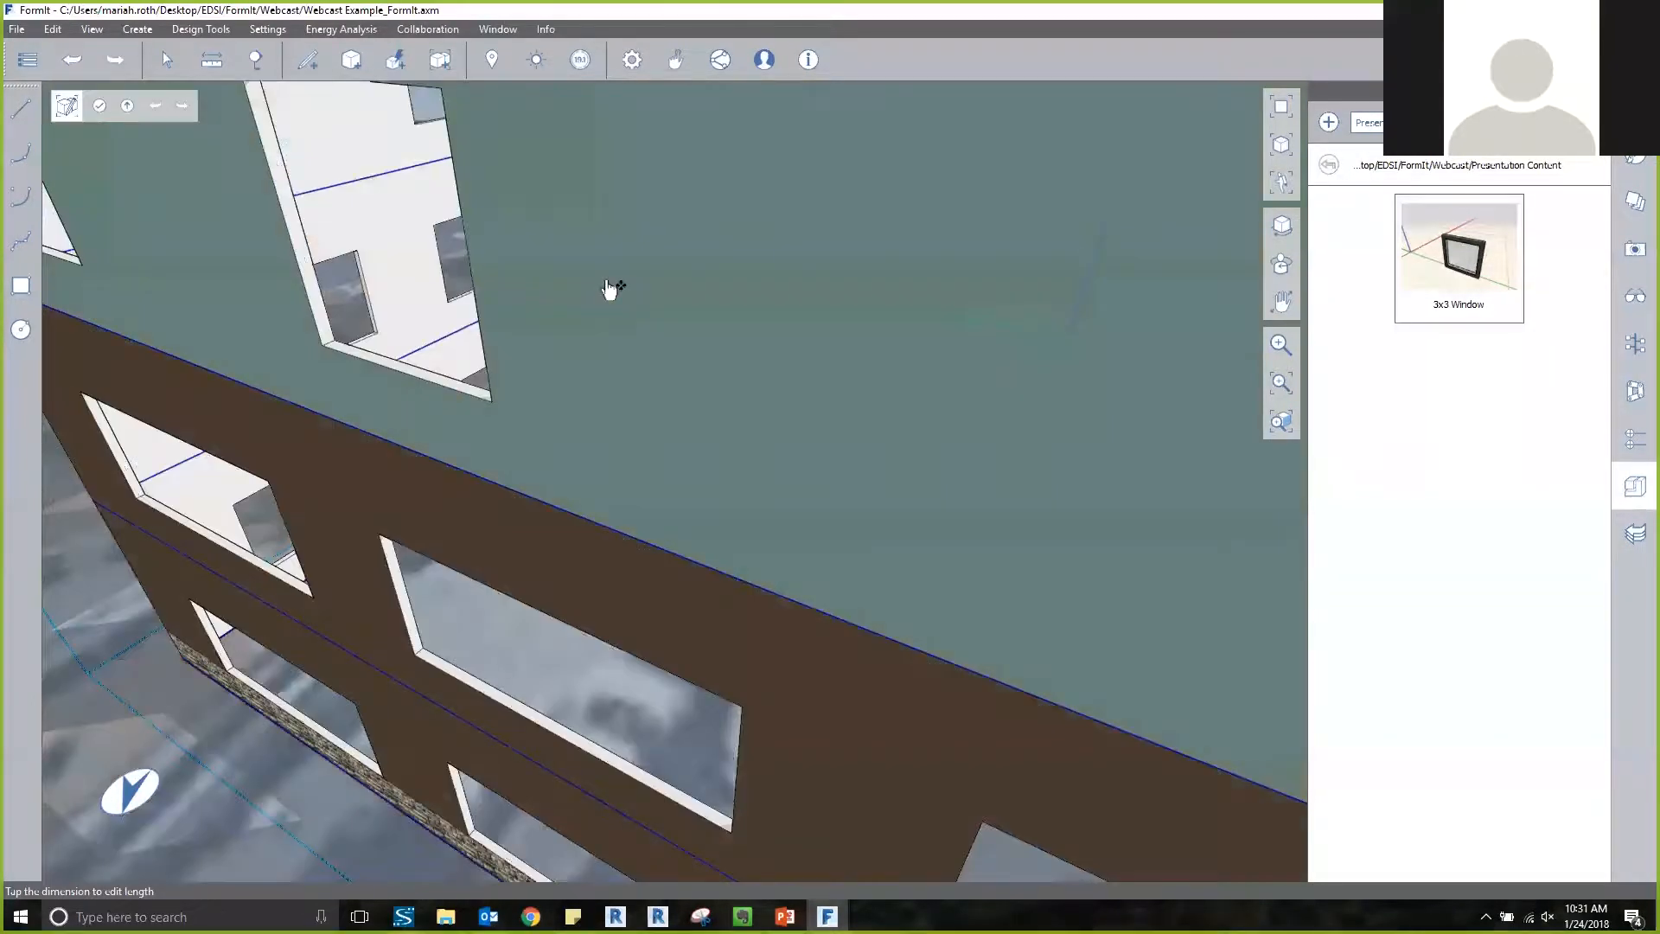
mouse_move(705, 420)
middle_mouse_down()
mouse_move(738, 356)
mouse_move(693, 354)
mouse_move(689, 386)
middle_mouse_up()
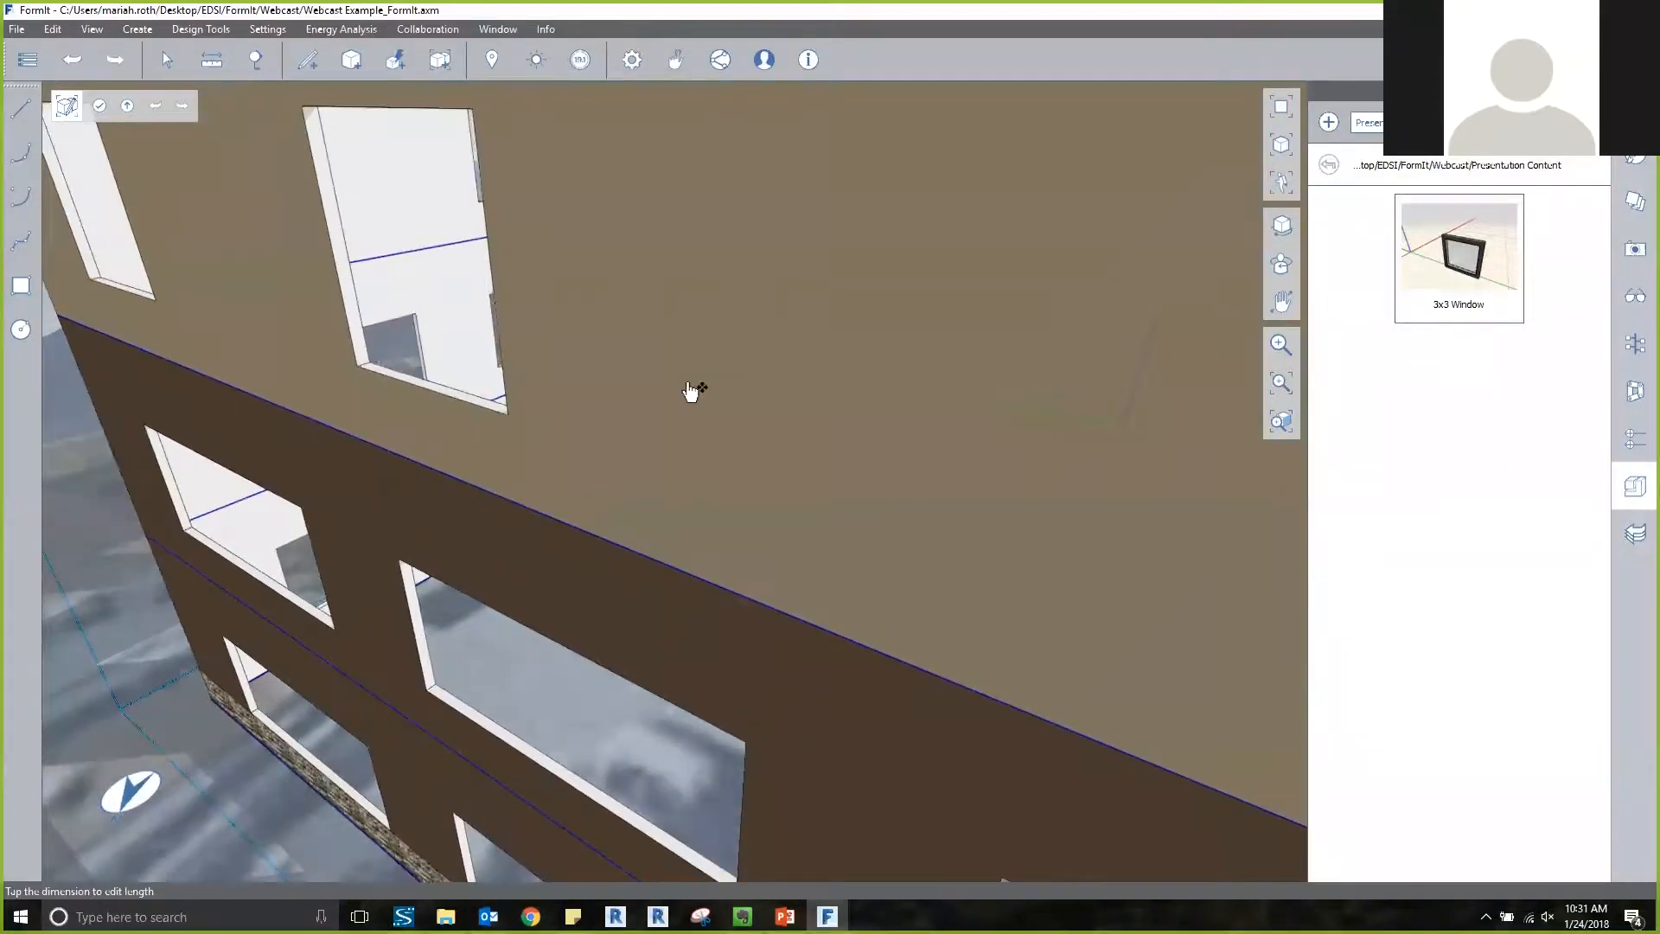
key("Escape")
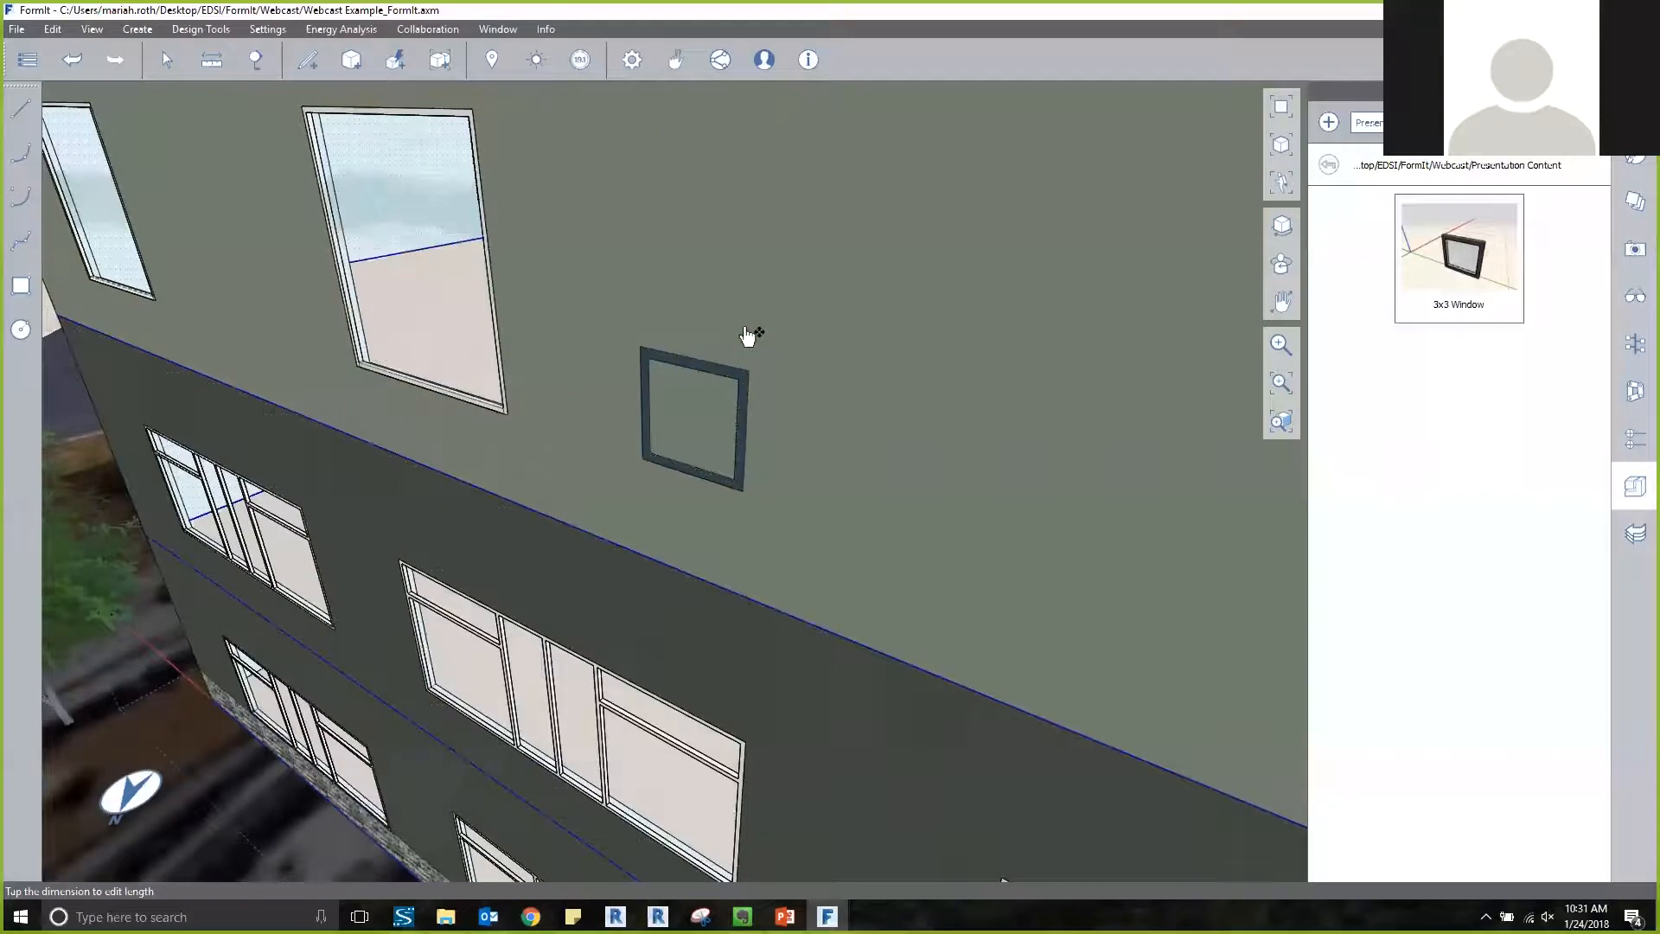
Edit the top-floor wall group and draw a 3' by 3' three-point rectangle on the wall face, snapped to the 3x3 window's outer corners.
double_click(832, 337)
scroll(651, 361, "up", 4)
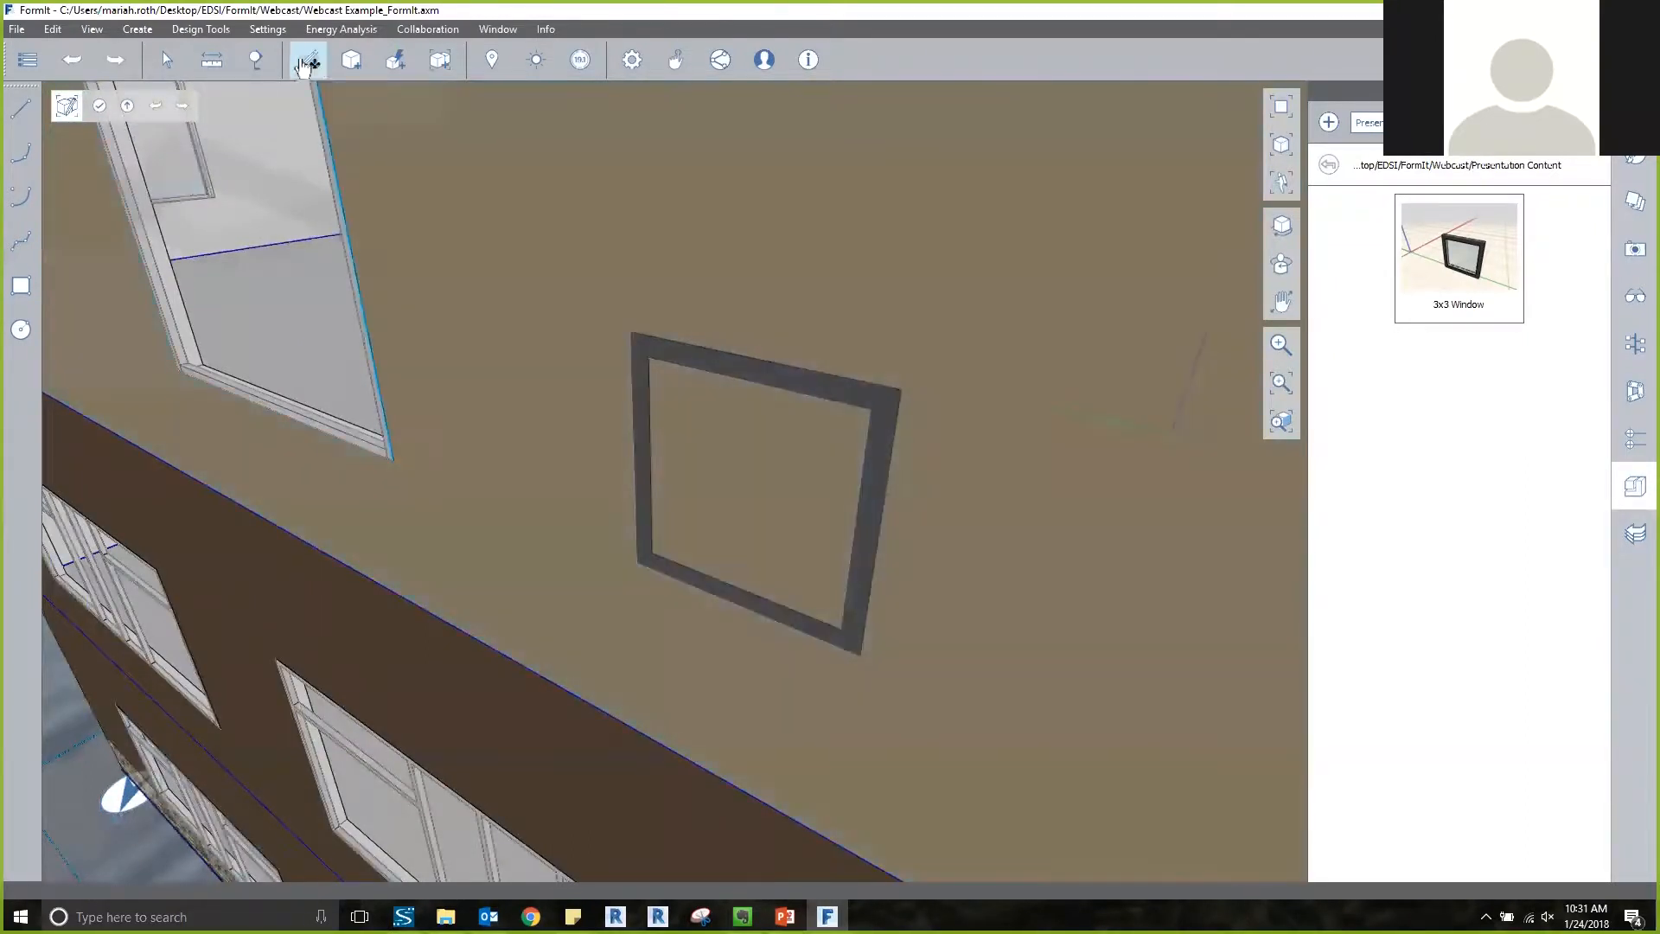
left_click(304, 62)
left_click(311, 98)
left_click(632, 332)
left_click(637, 564)
left_click(861, 654)
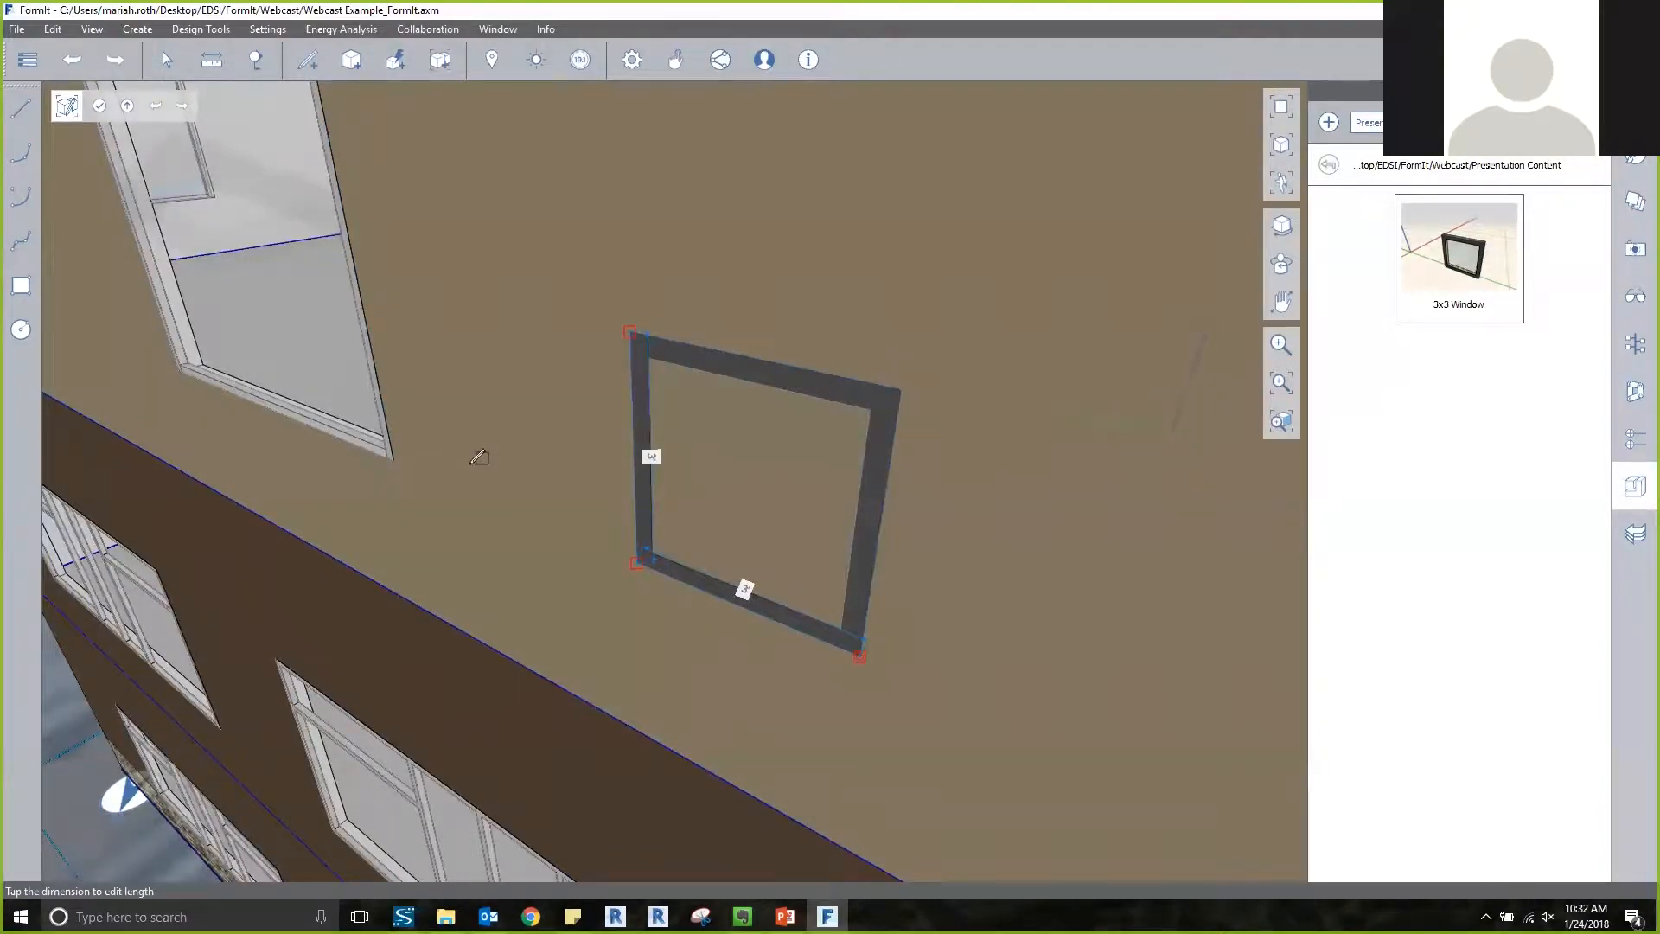
key("Escape")
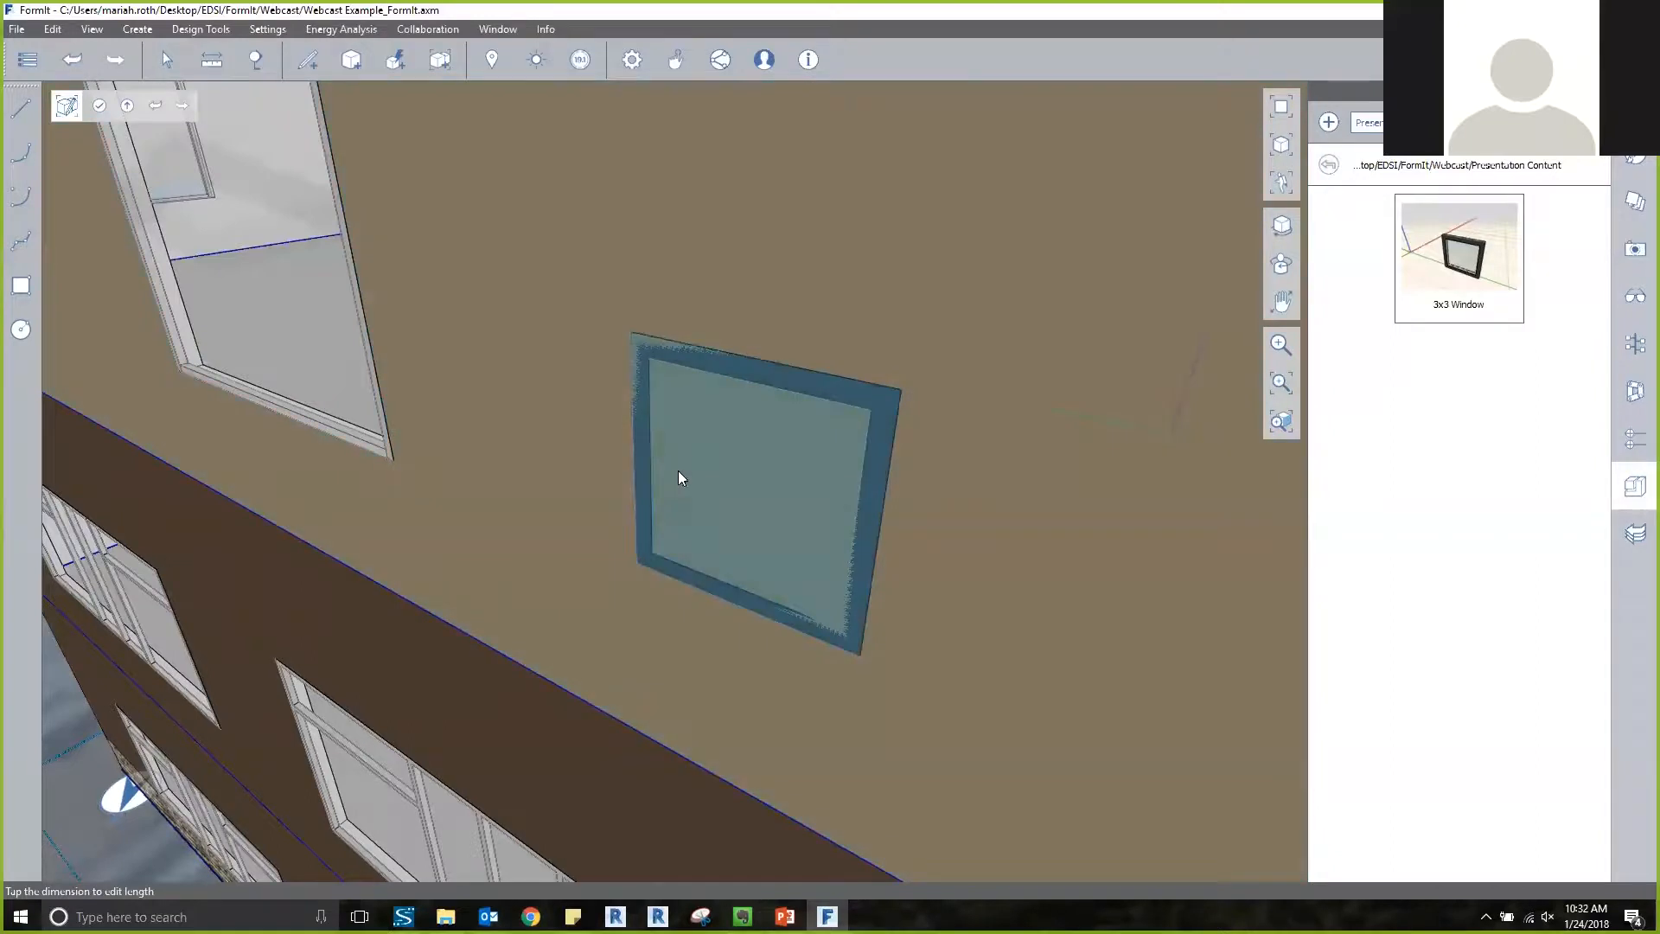
Push the rectangle's face 1'-3" into the wall to cut the opening behind the 3x3 window, and finish editing the wall group.
left_click_drag(710, 500, 769, 482)
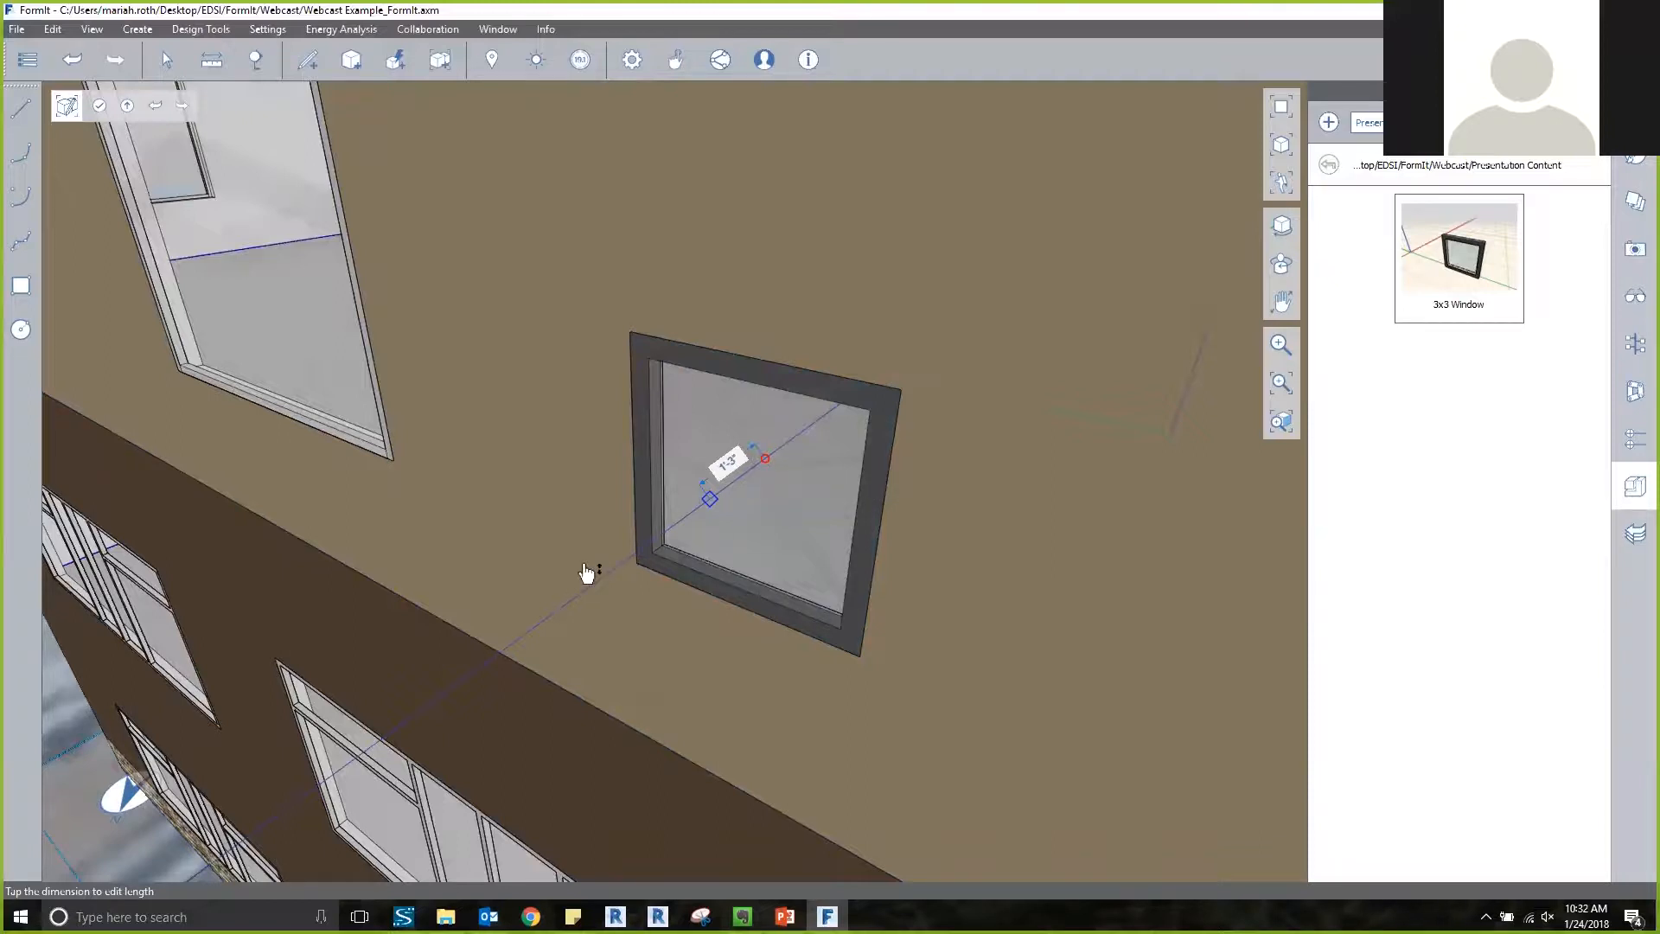
key("Escape")
scroll(532, 480, "down", 2)
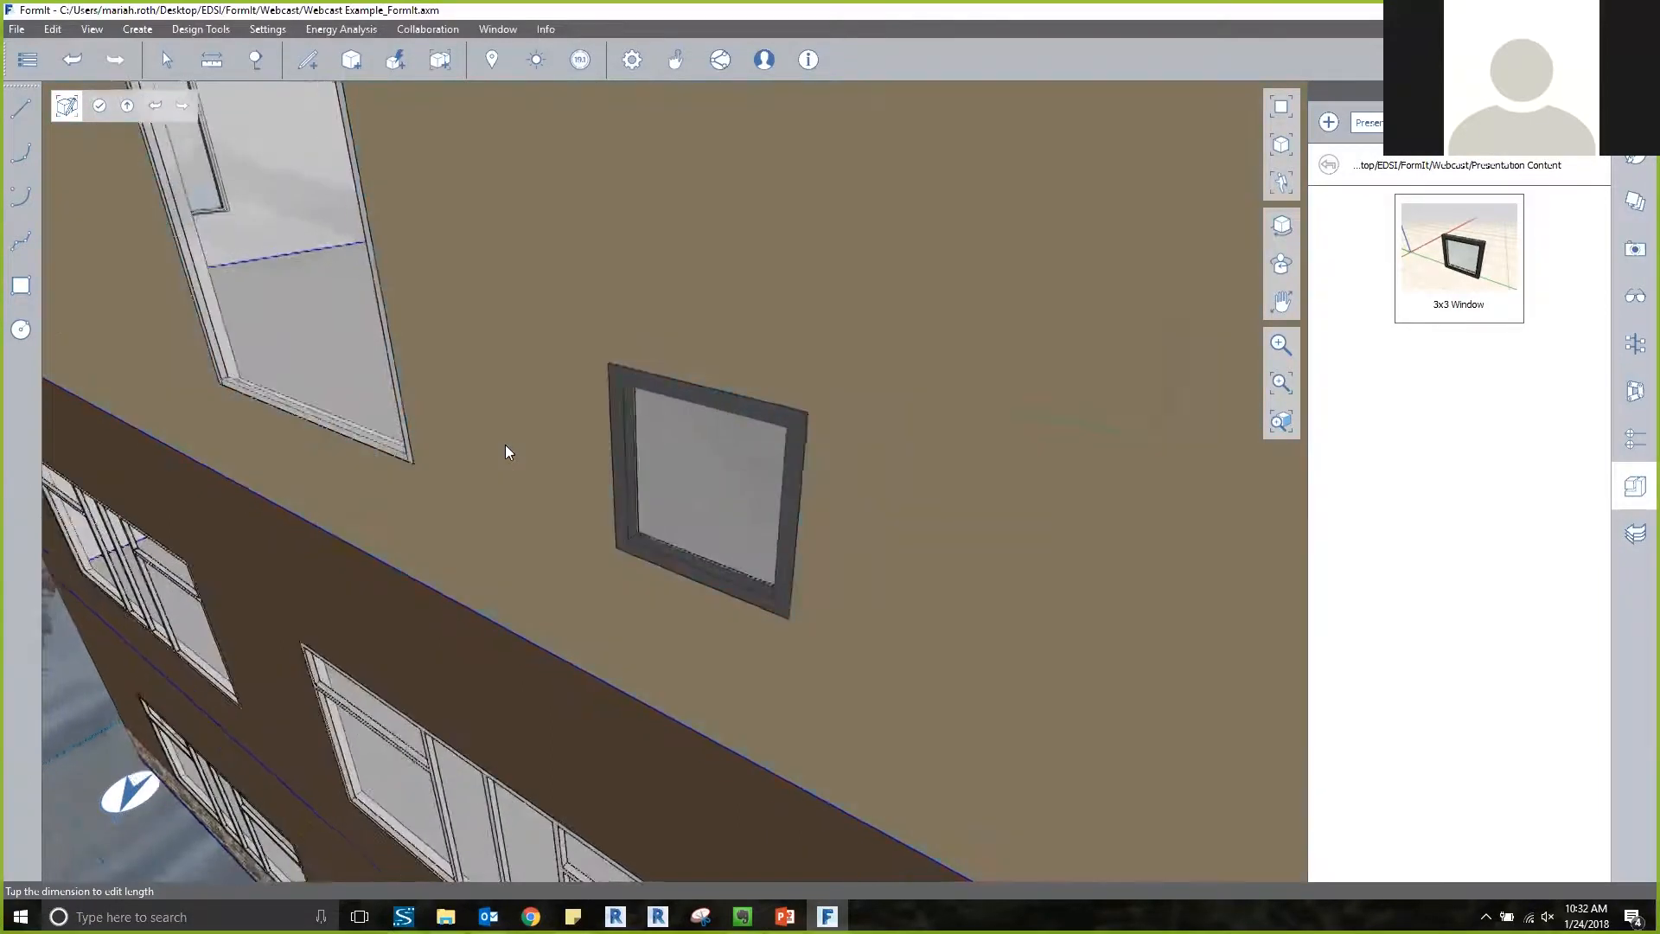
scroll(505, 444, "down", 4)
right_click_drag(510, 448, 589, 377)
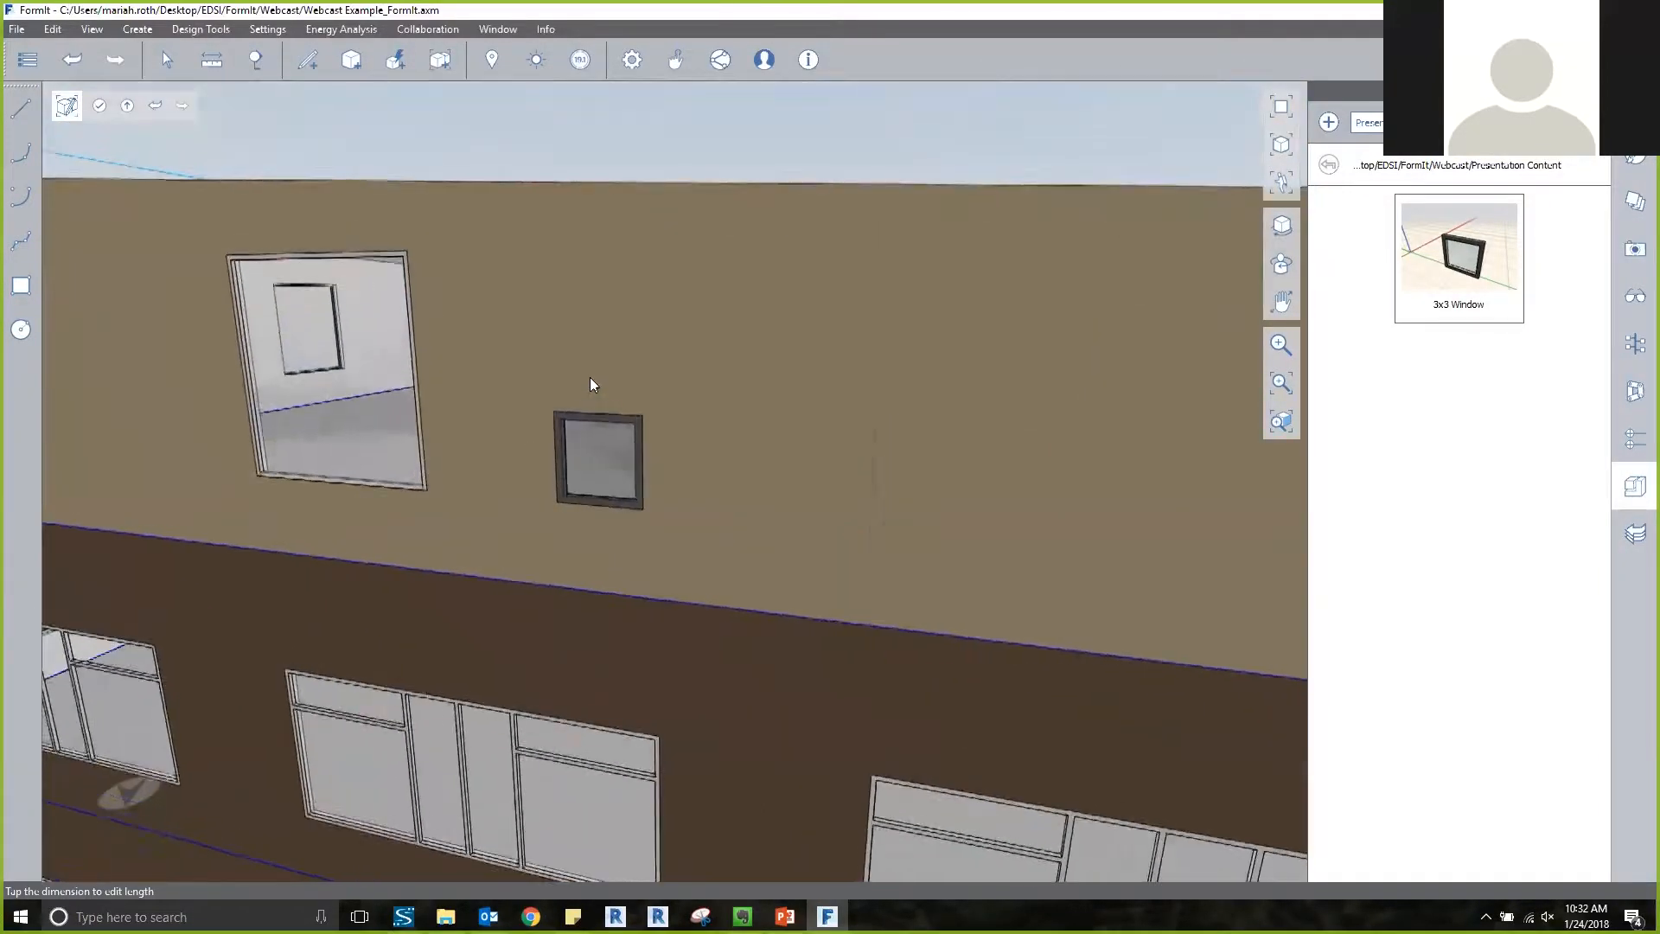
scroll(588, 439, "up", 5)
right_click_drag(663, 467, 479, 530)
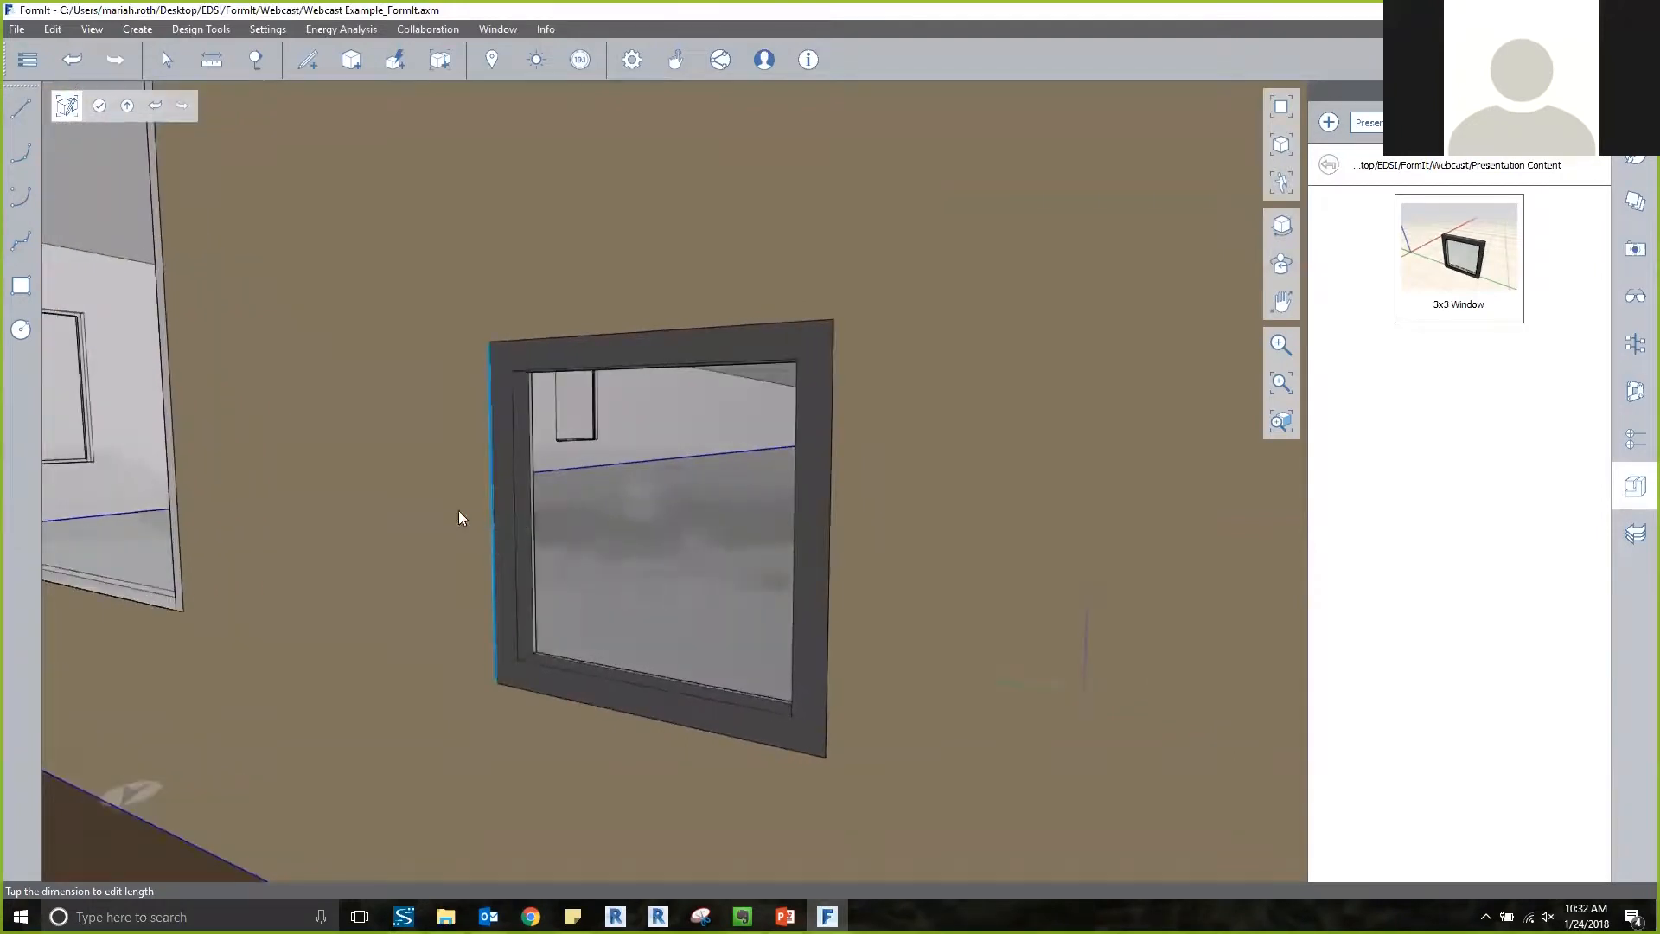
left_click(100, 106)
Examine the 3x3 window in the end wall, the overall building and the surrounding site from farther away.
scroll(189, 320, "down", 1)
scroll(334, 444, "down", 3)
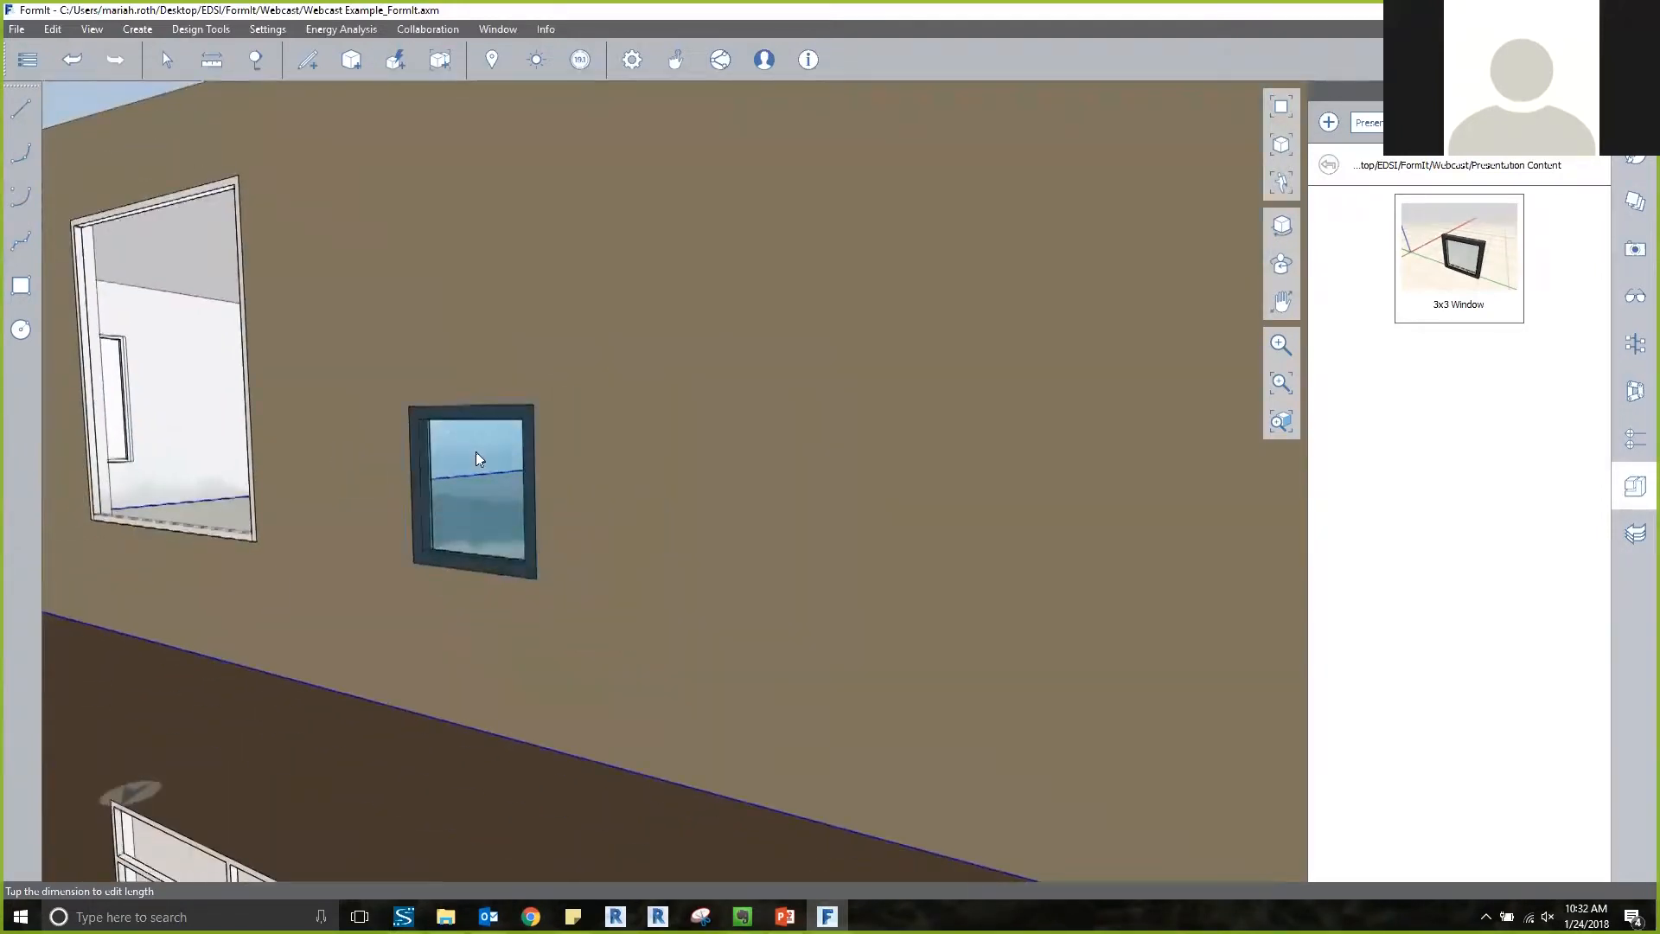
scroll(476, 452, "down", 6)
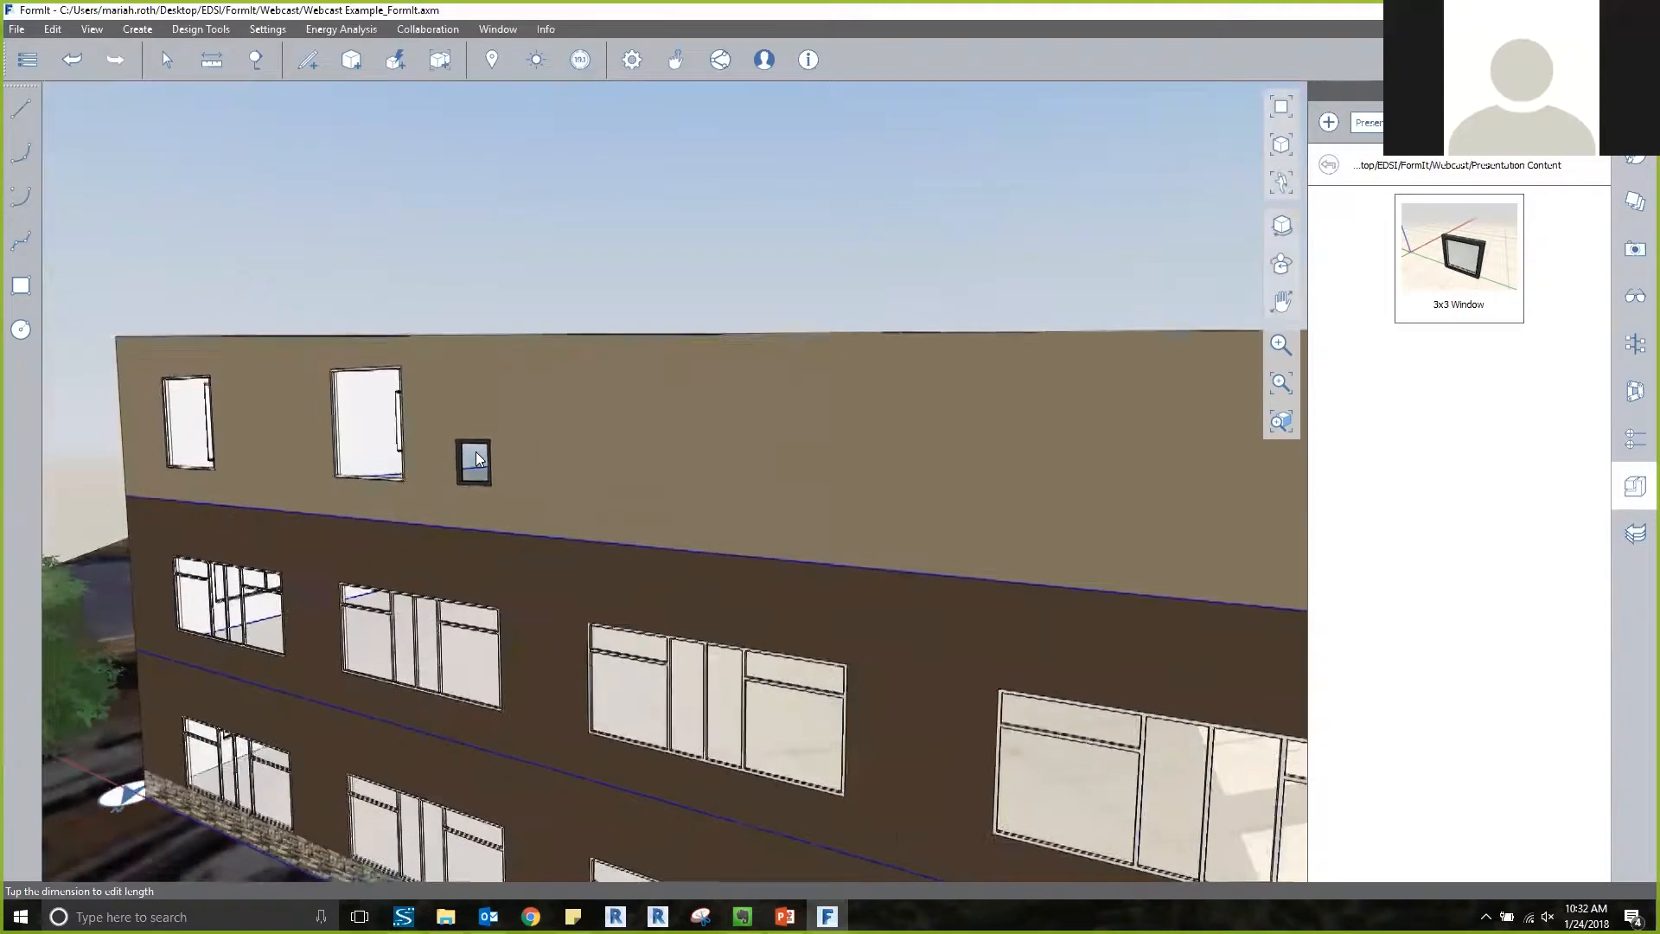
scroll(476, 455, "down", 5)
right_click_drag(852, 257, 574, 277)
scroll(574, 276, "down", 3)
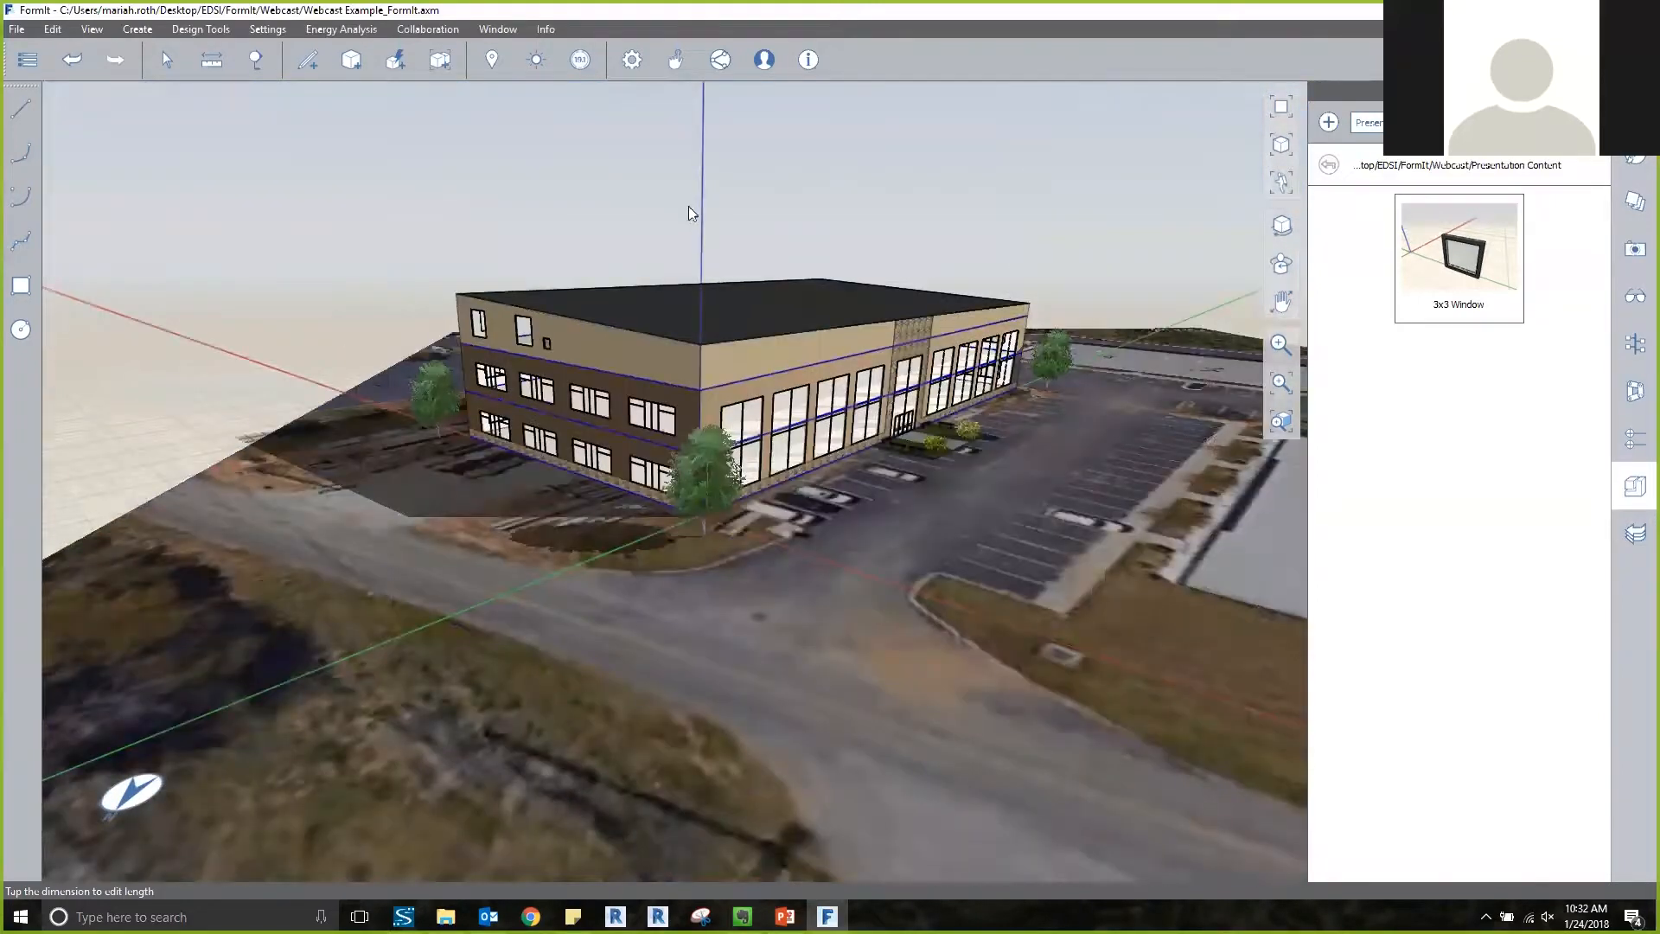
right_click_drag(689, 206, 689, 223)
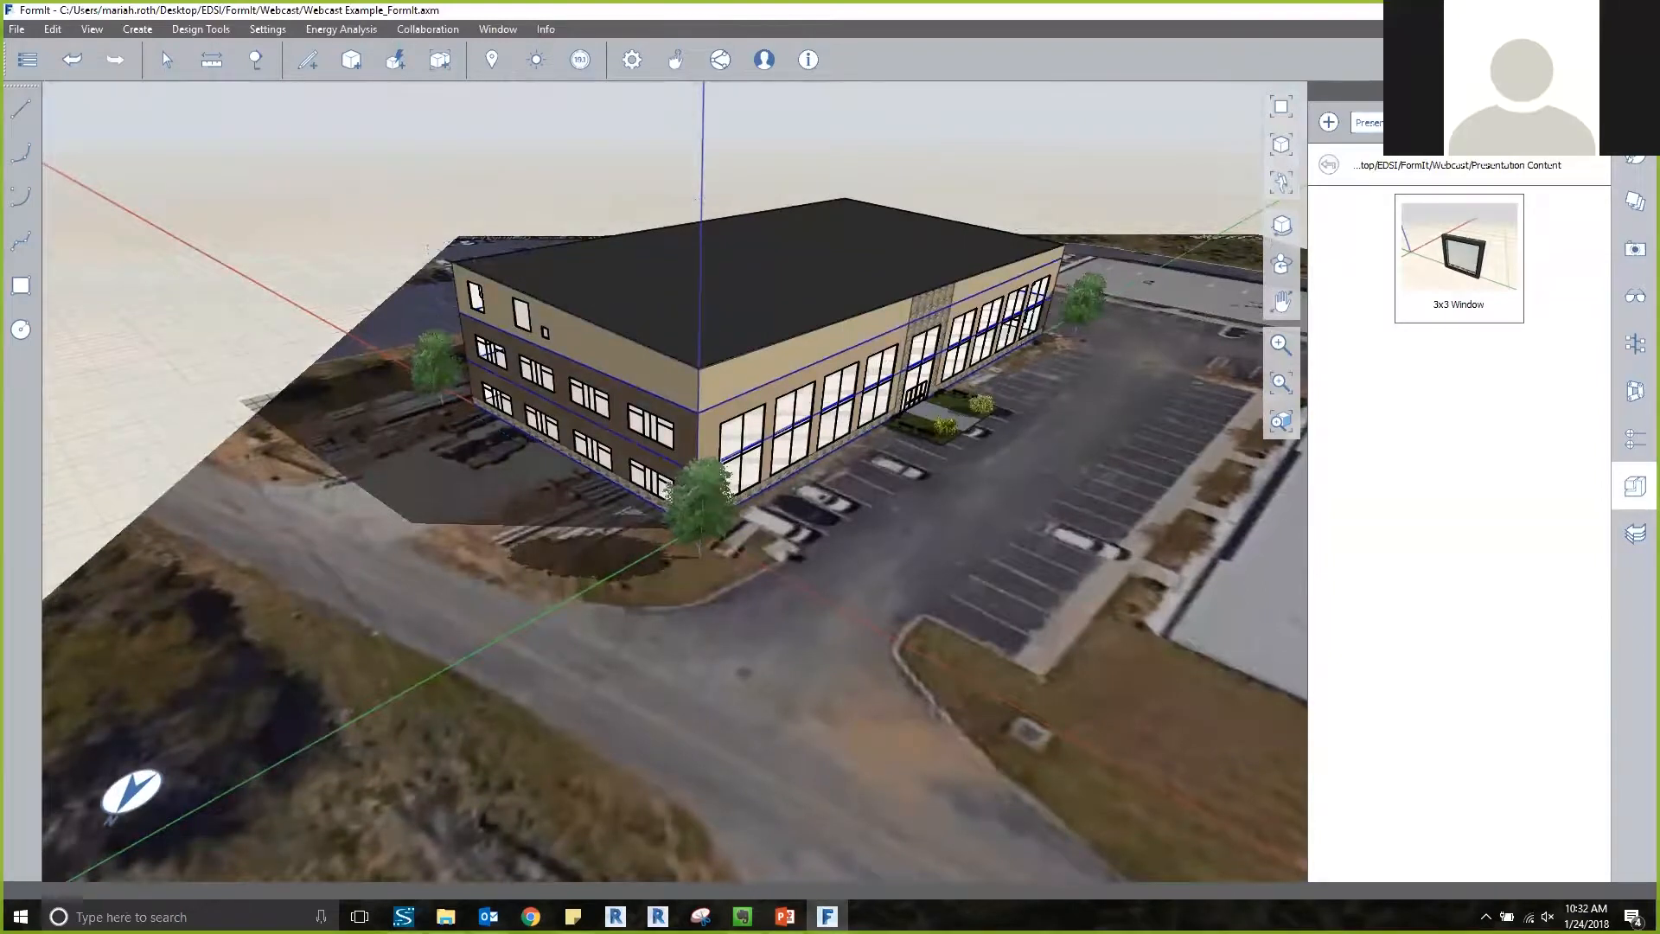
scroll(1079, 153, "down", 2)
middle_click_drag(1080, 152, 985, 180)
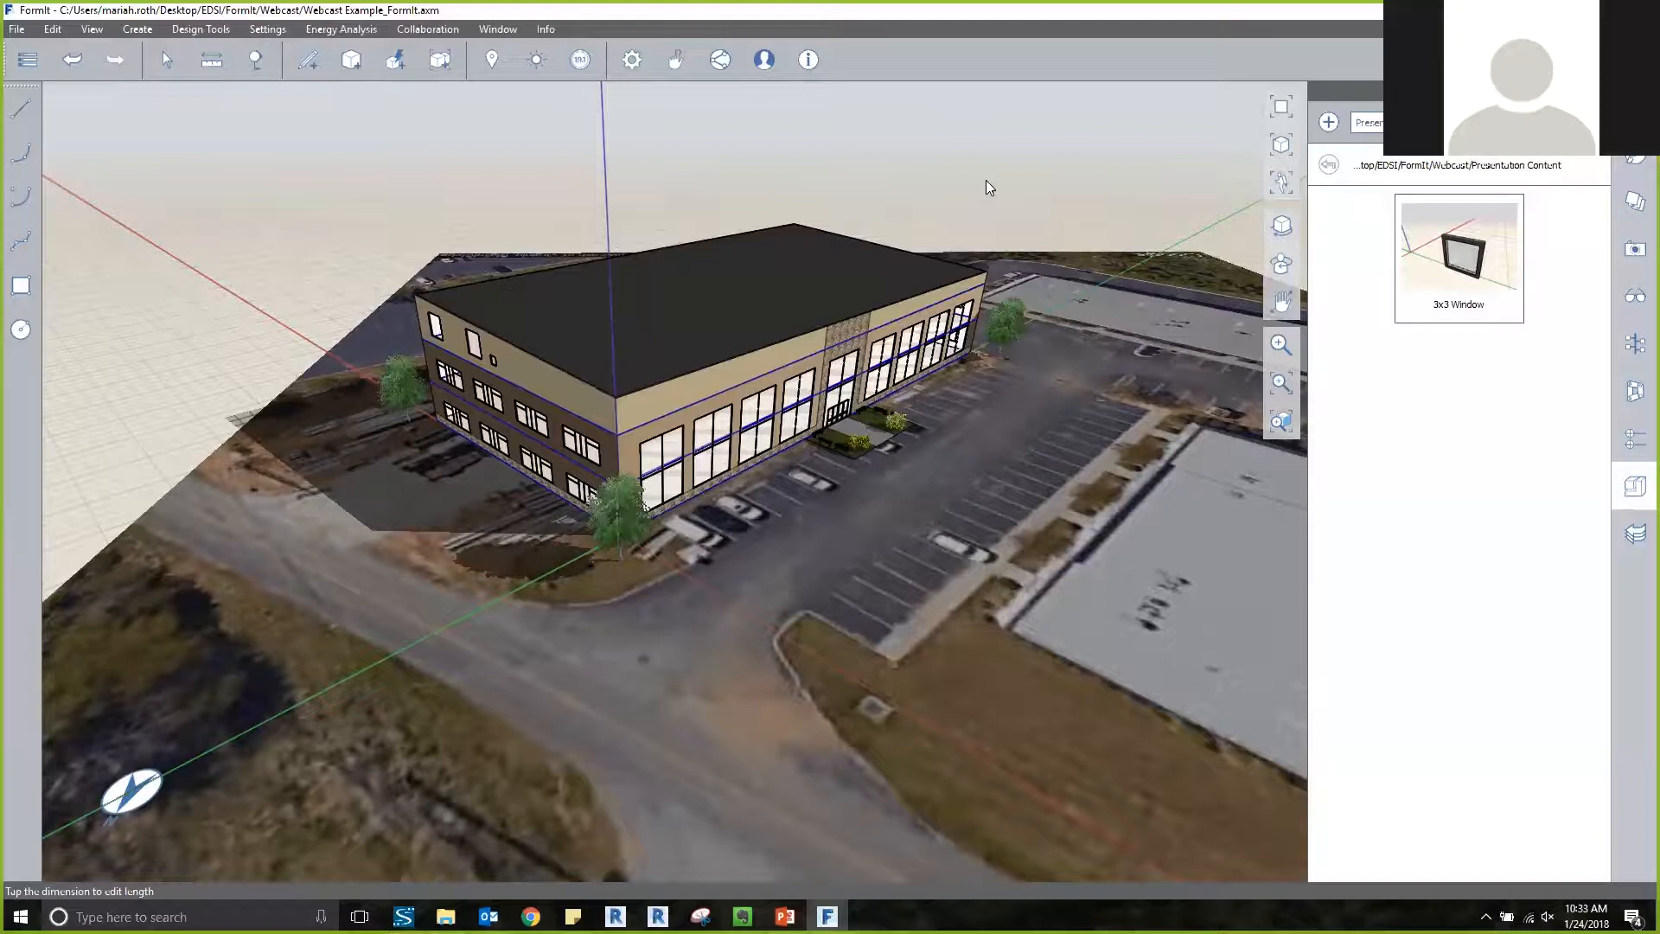
middle_click_drag(957, 185, 724, 243)
scroll(726, 233, "down", 1)
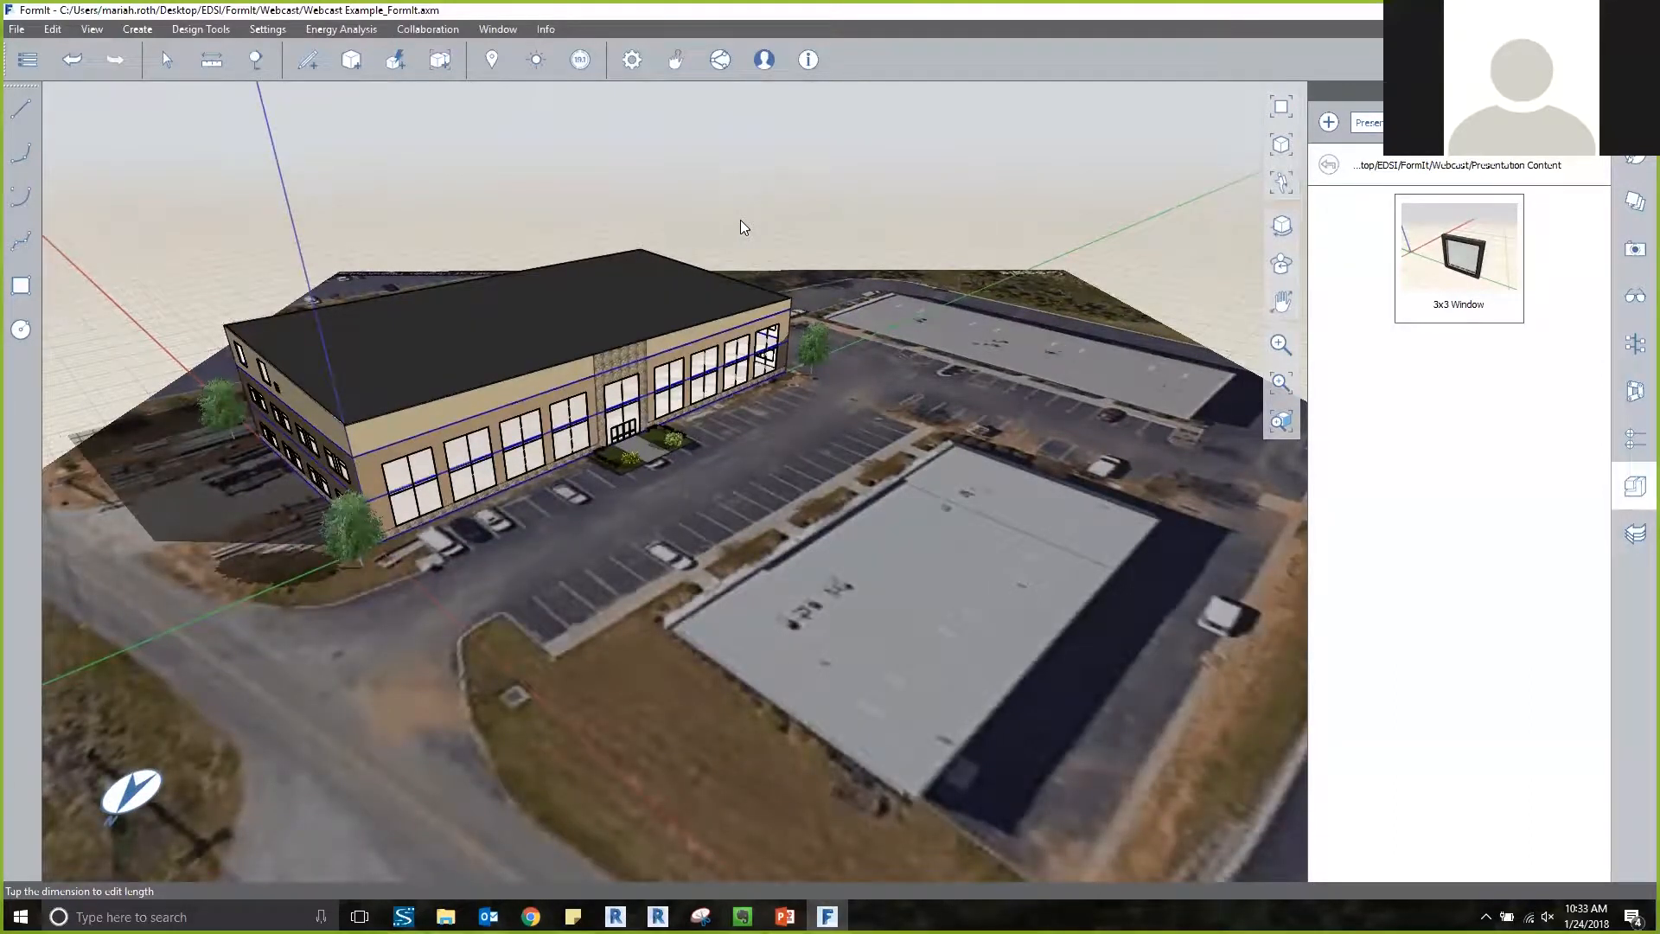
Import the local file Mass Import 1.axm from the Webcast folder into the current sketch.
left_click(17, 29)
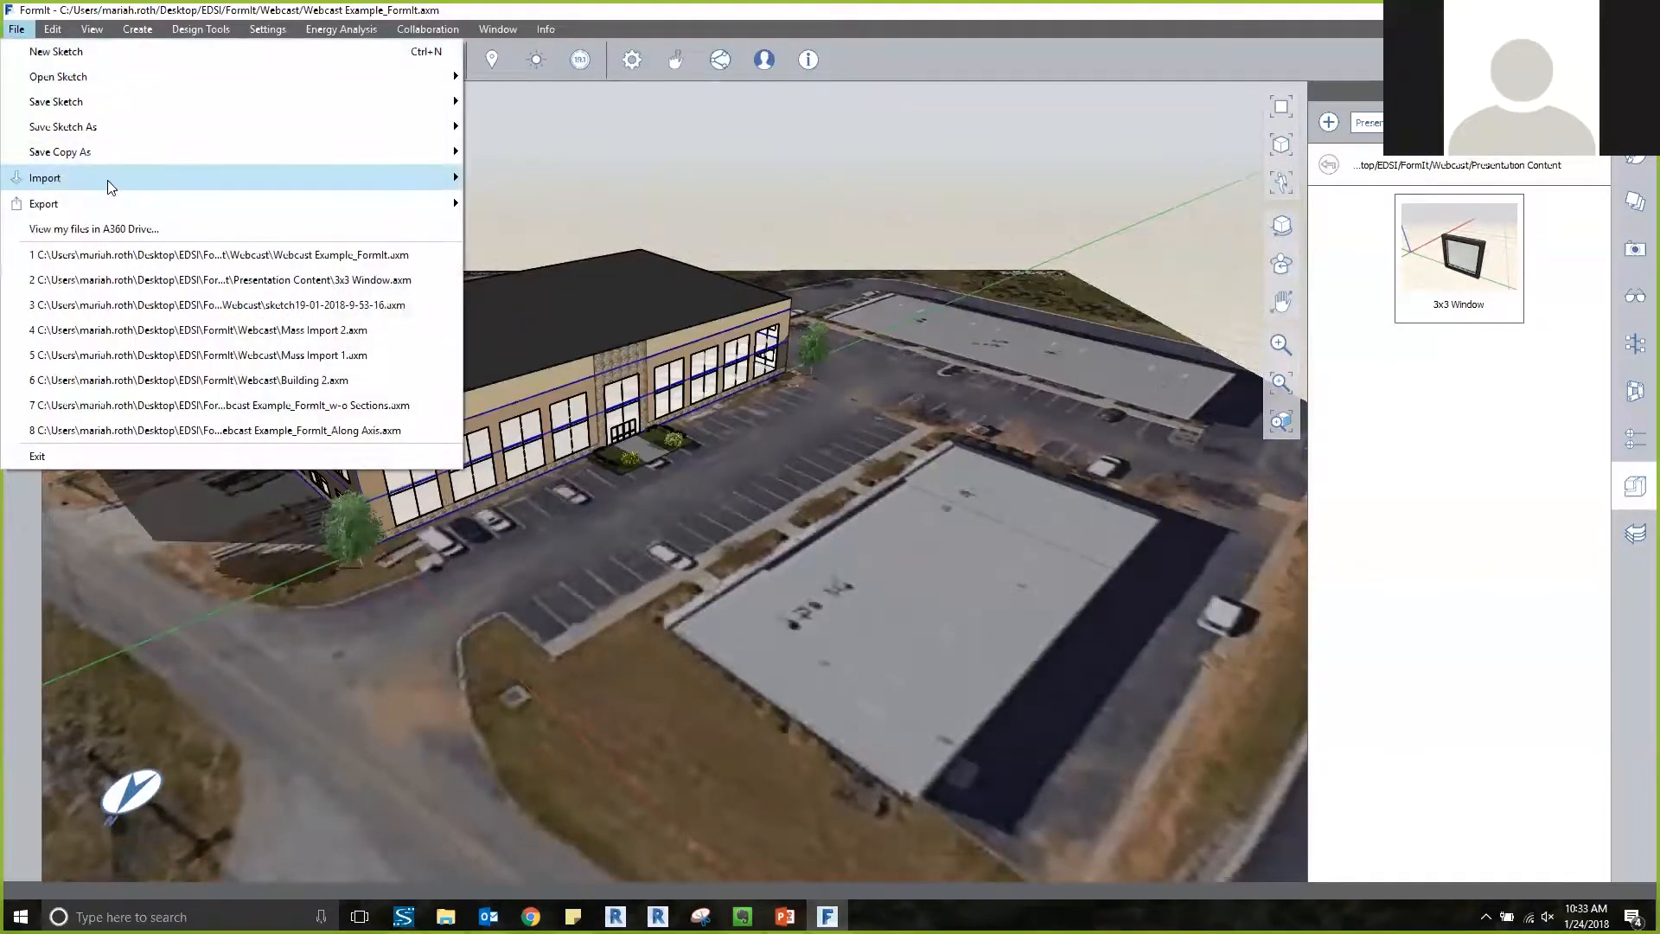
mouse_move(128, 179)
left_click(517, 181)
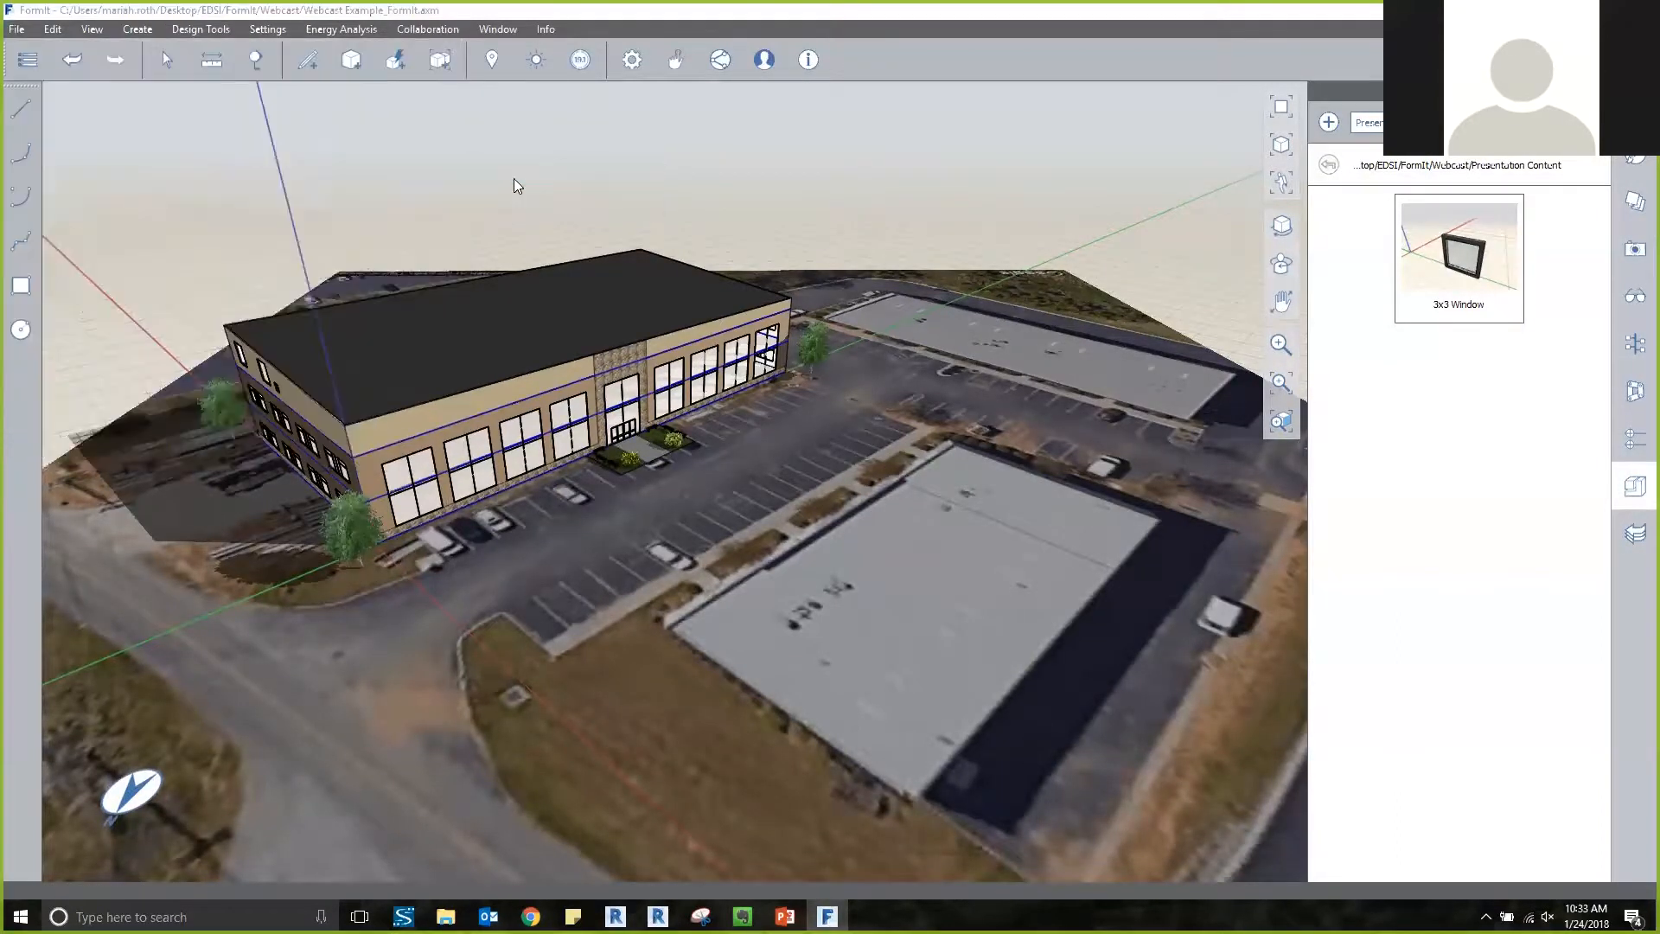
left_click_drag(470, 49, 718, 141)
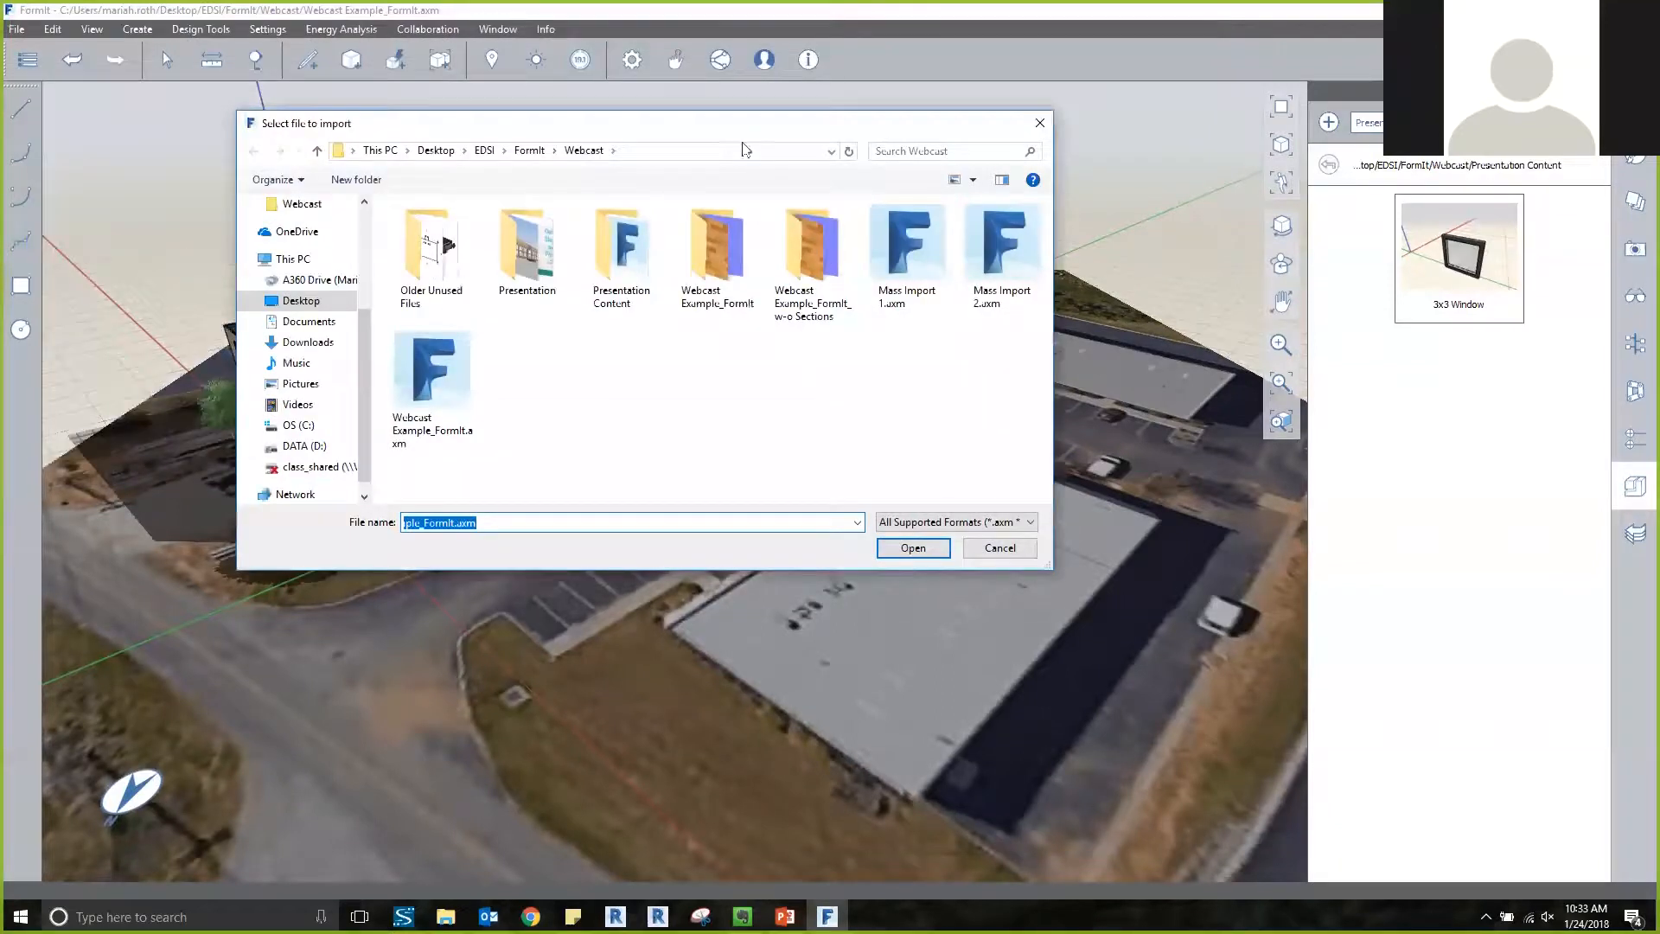
left_click(908, 251)
left_click(915, 549)
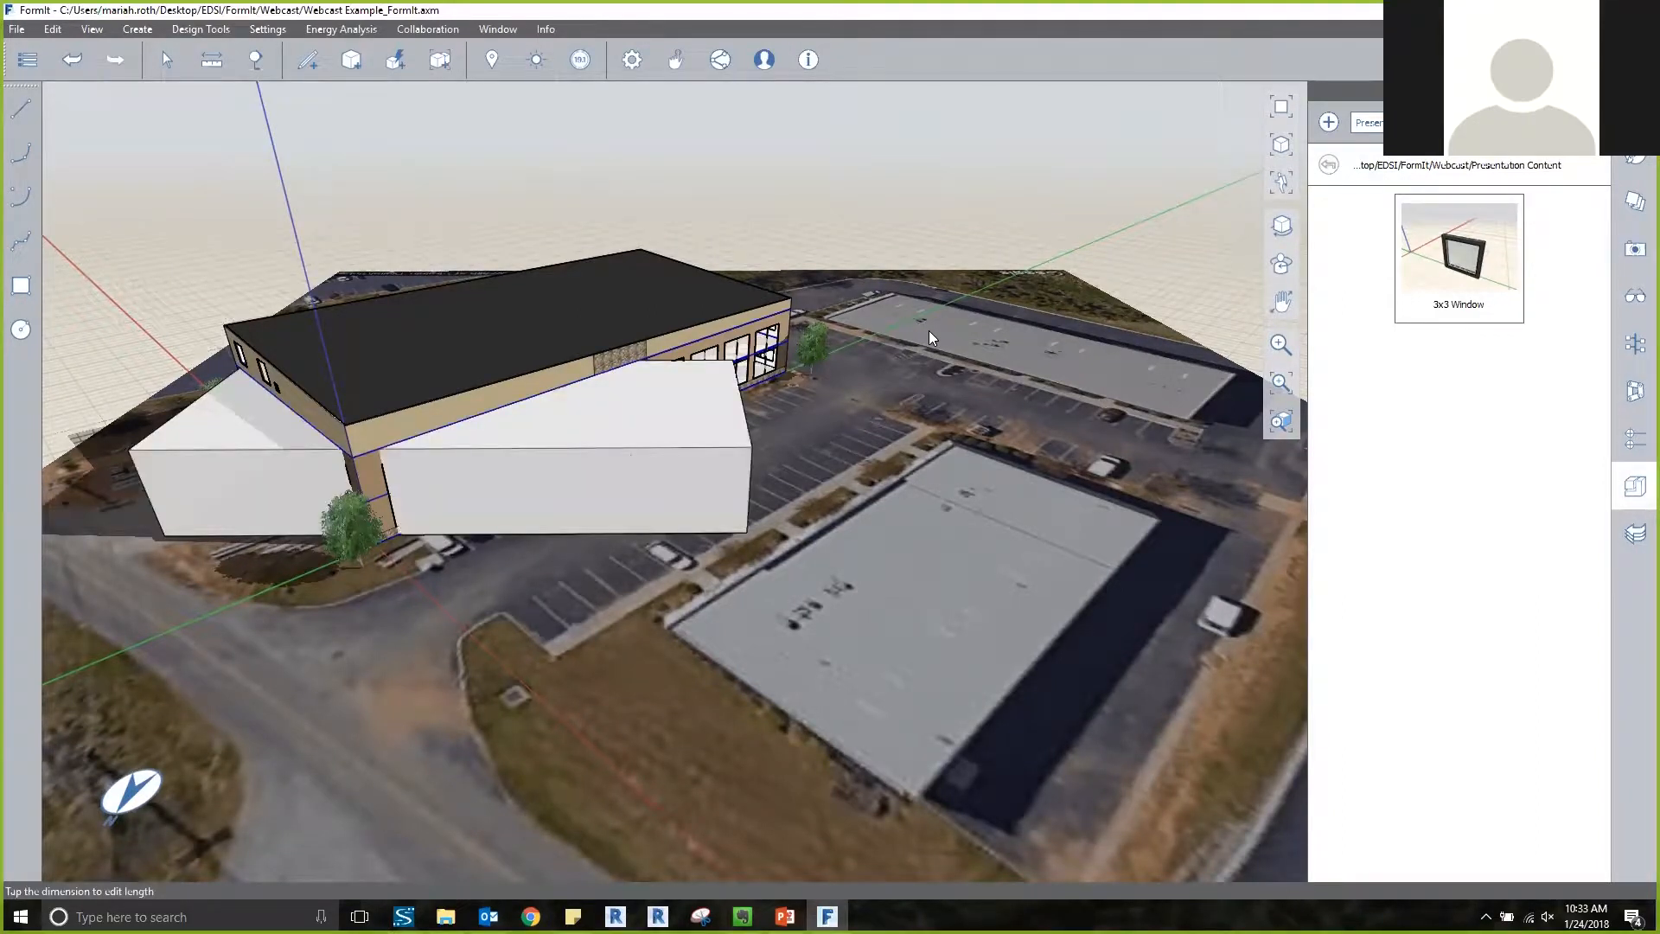
Move the imported mass by its bottom corner about 205' across the parking lot to the corner of the long flat-roofed neighbouring building.
left_click(702, 450)
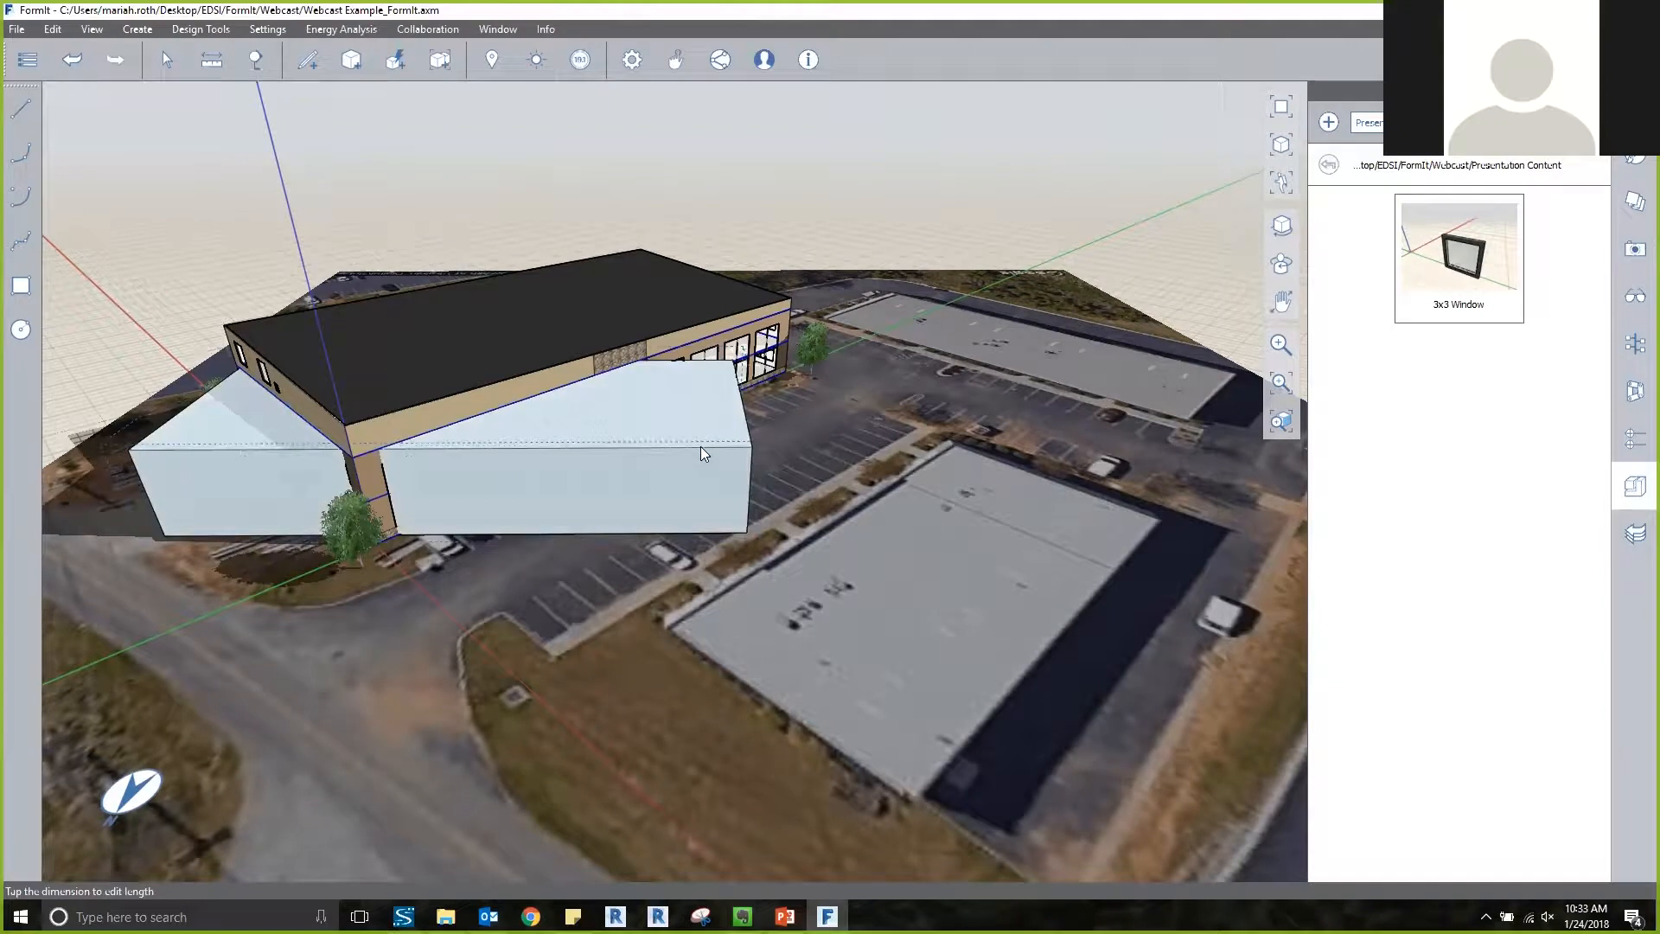
left_click(702, 448)
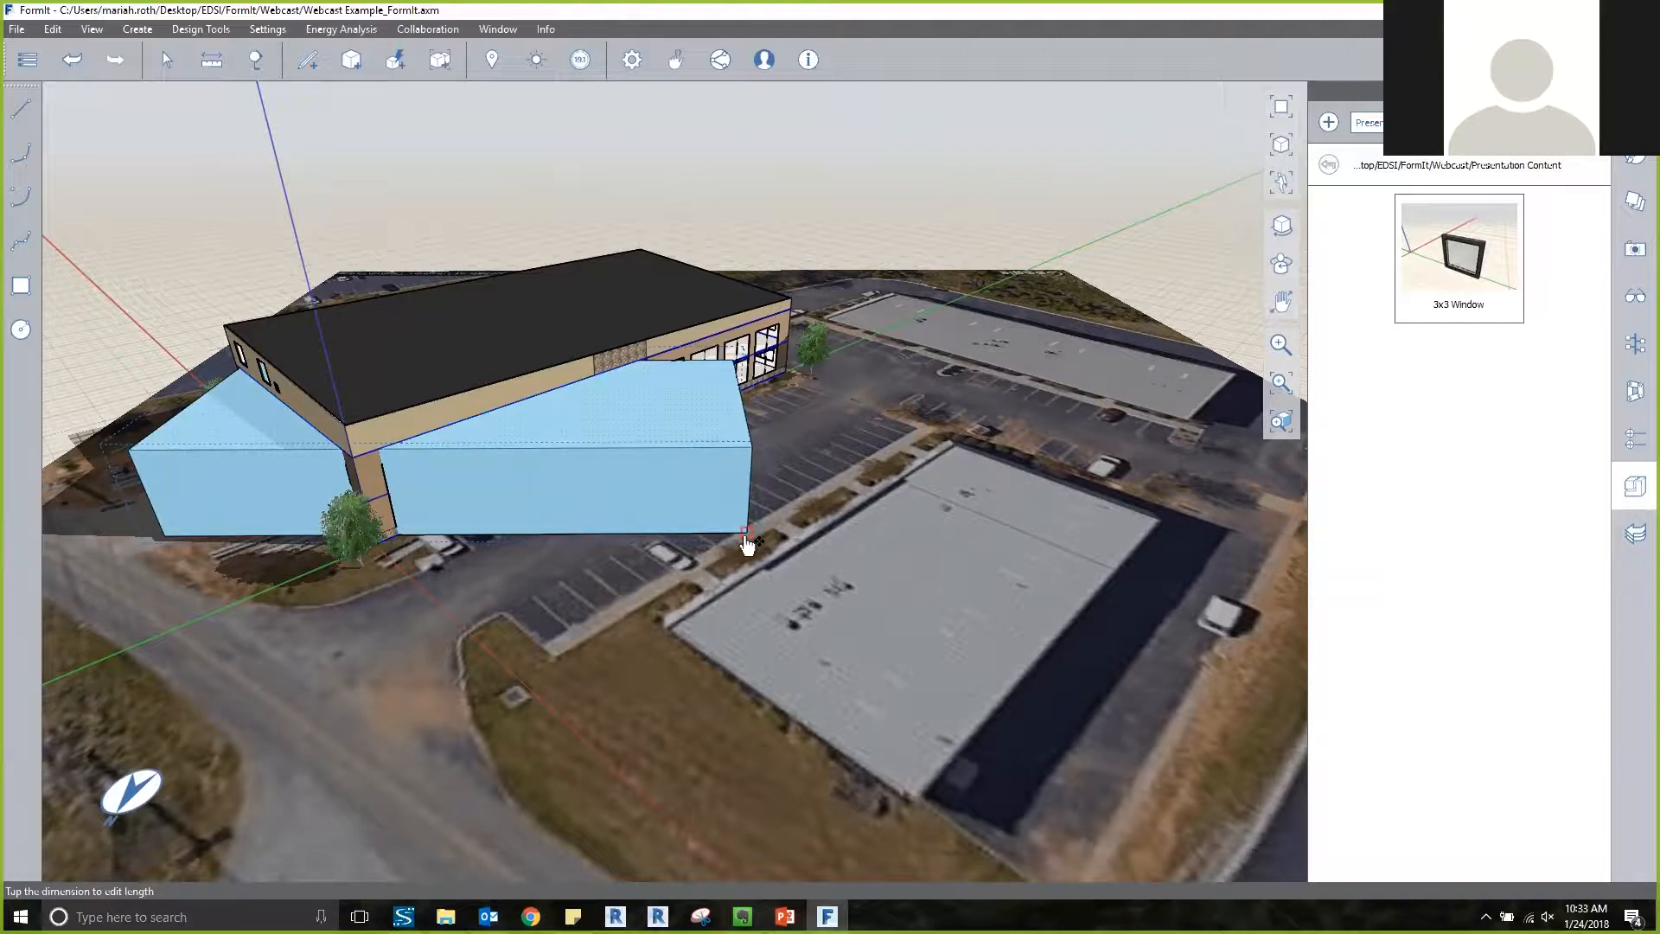
left_click_drag(747, 542, 1153, 393)
scroll(1147, 389, "up", 6)
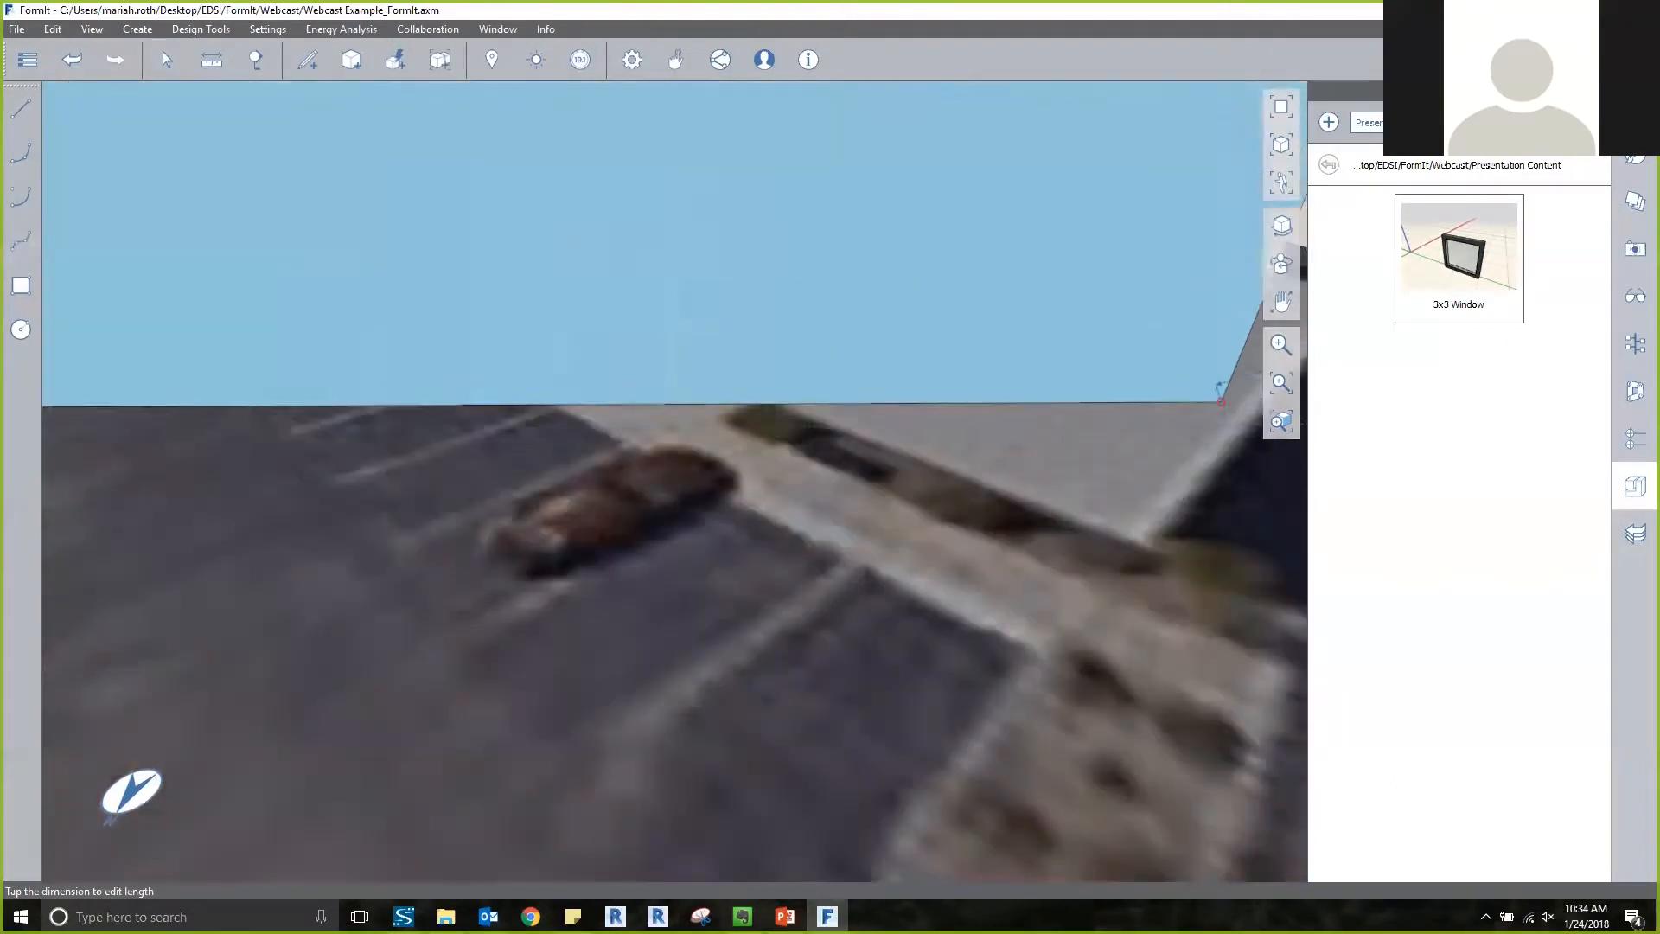
left_click_drag(1135, 524, 1154, 531)
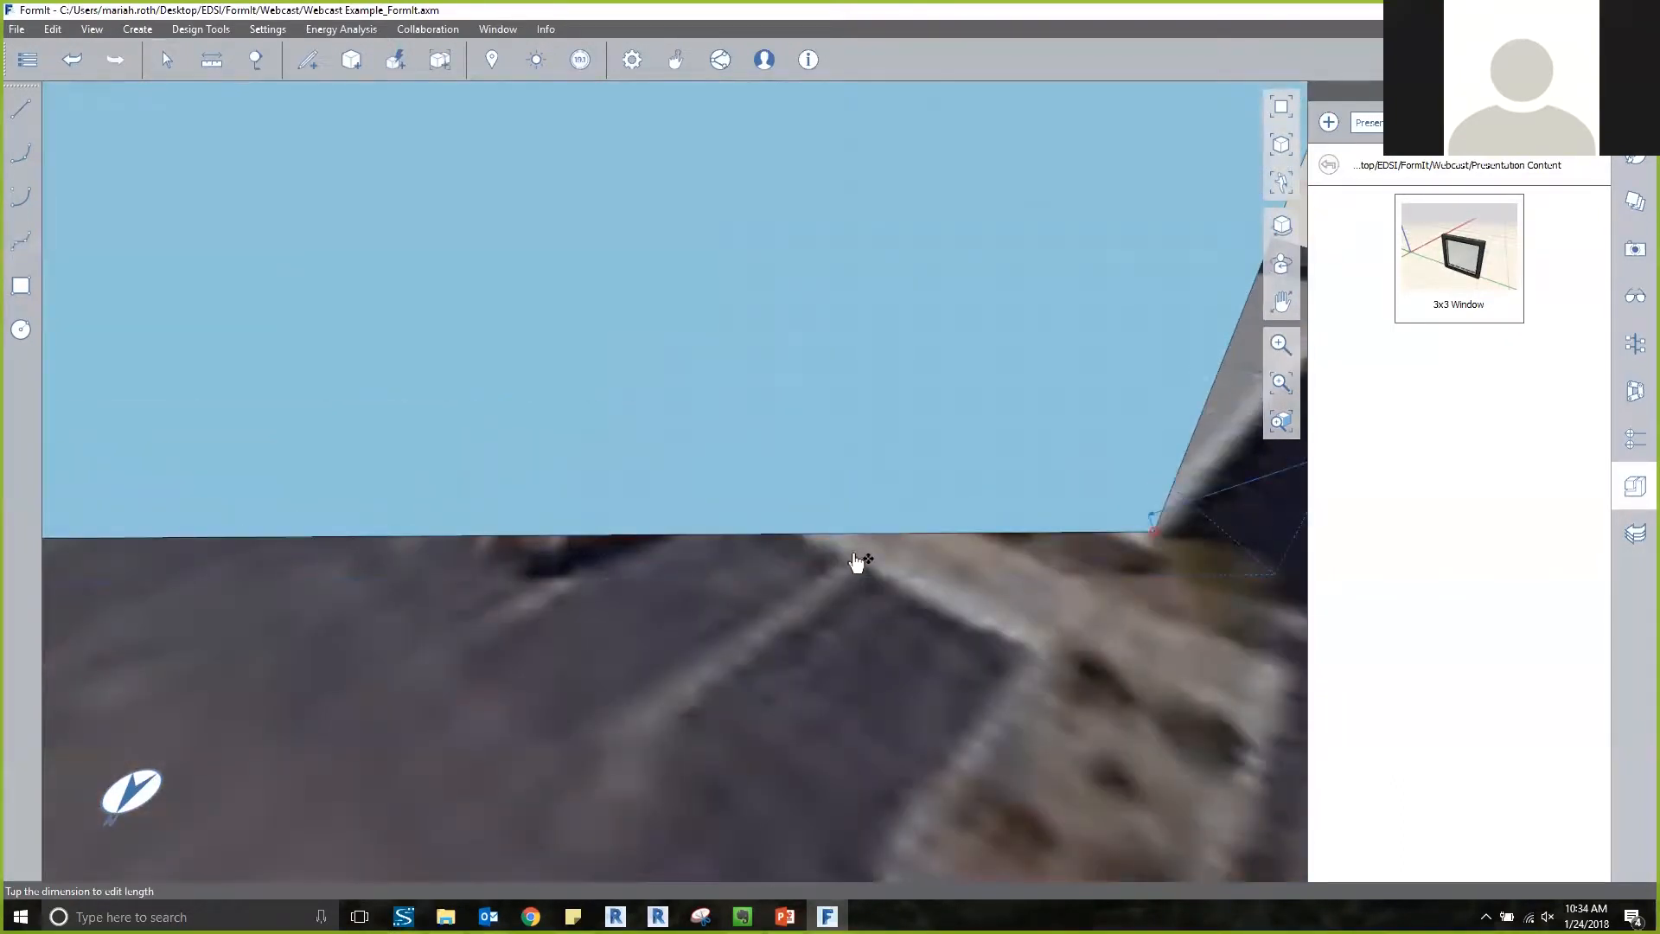
scroll(798, 486, "down", 1)
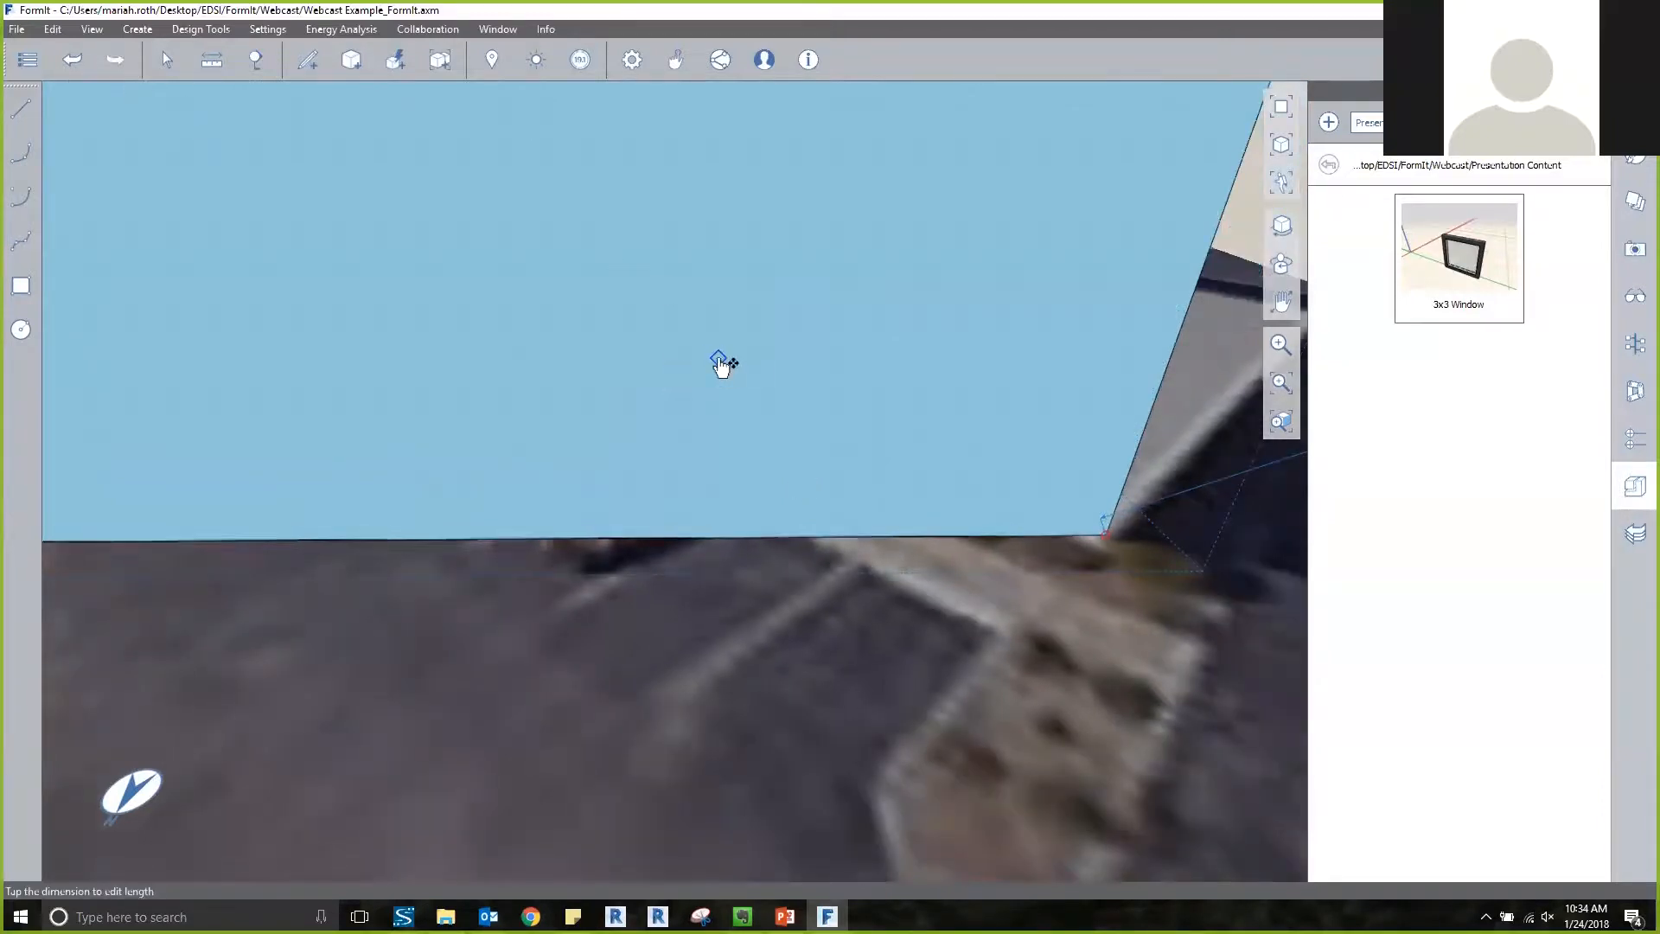
scroll(723, 363, "down", 3)
mouse_move(794, 389)
middle_mouse_down()
mouse_move(645, 407)
mouse_move(789, 418)
middle_mouse_up()
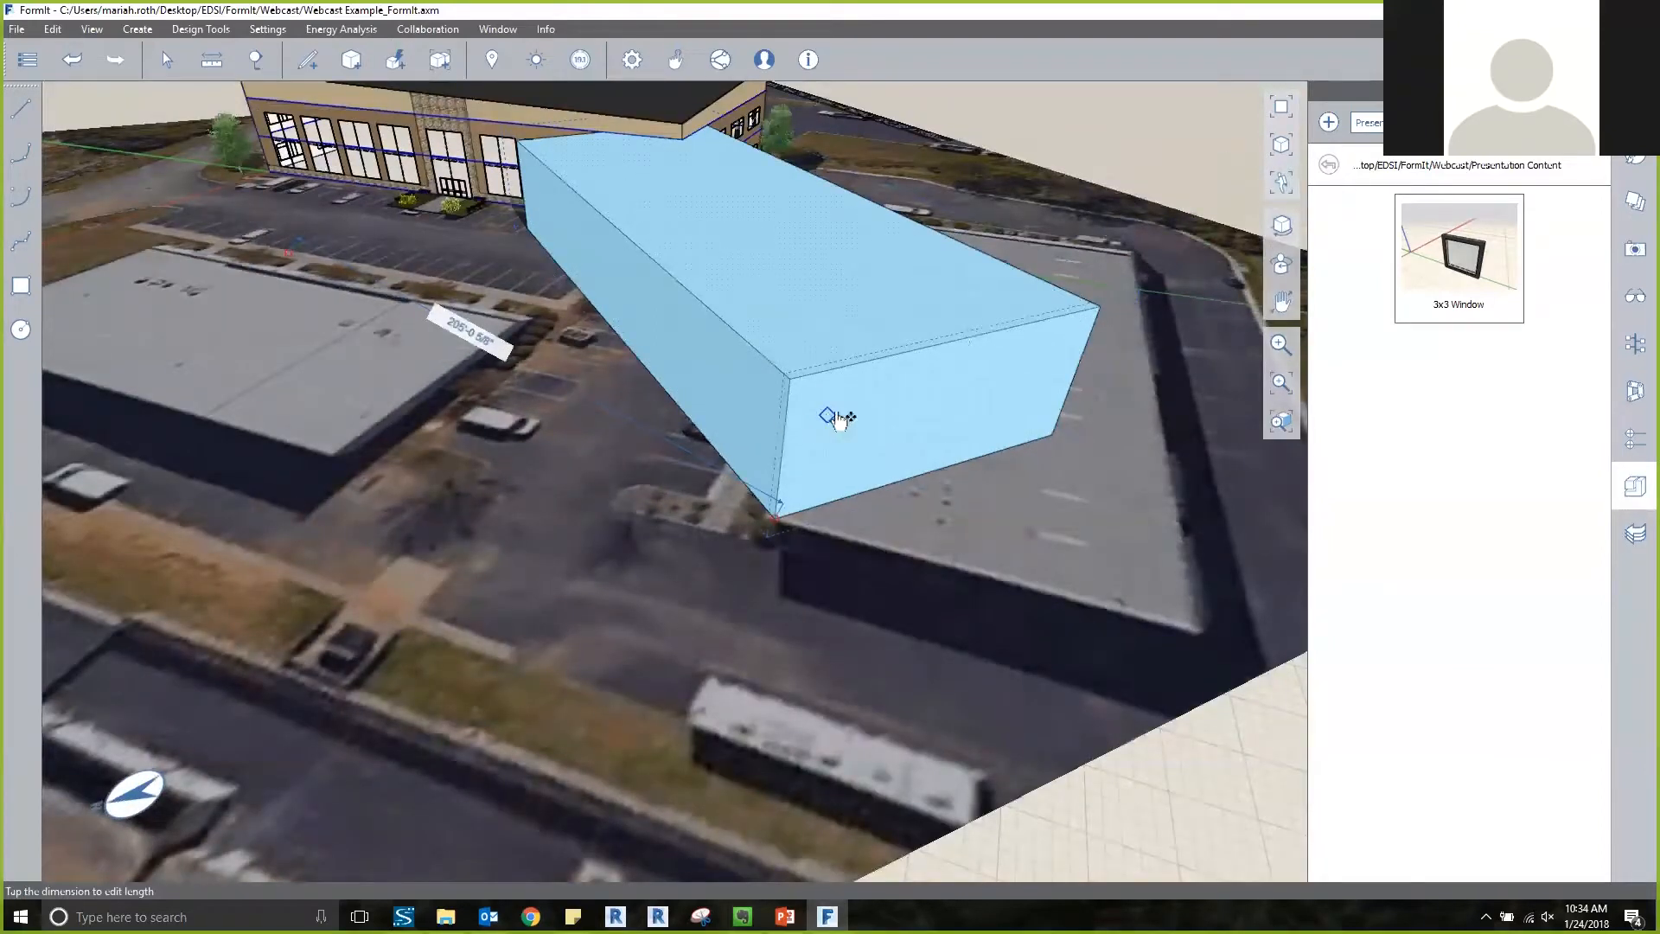
right_click(830, 418)
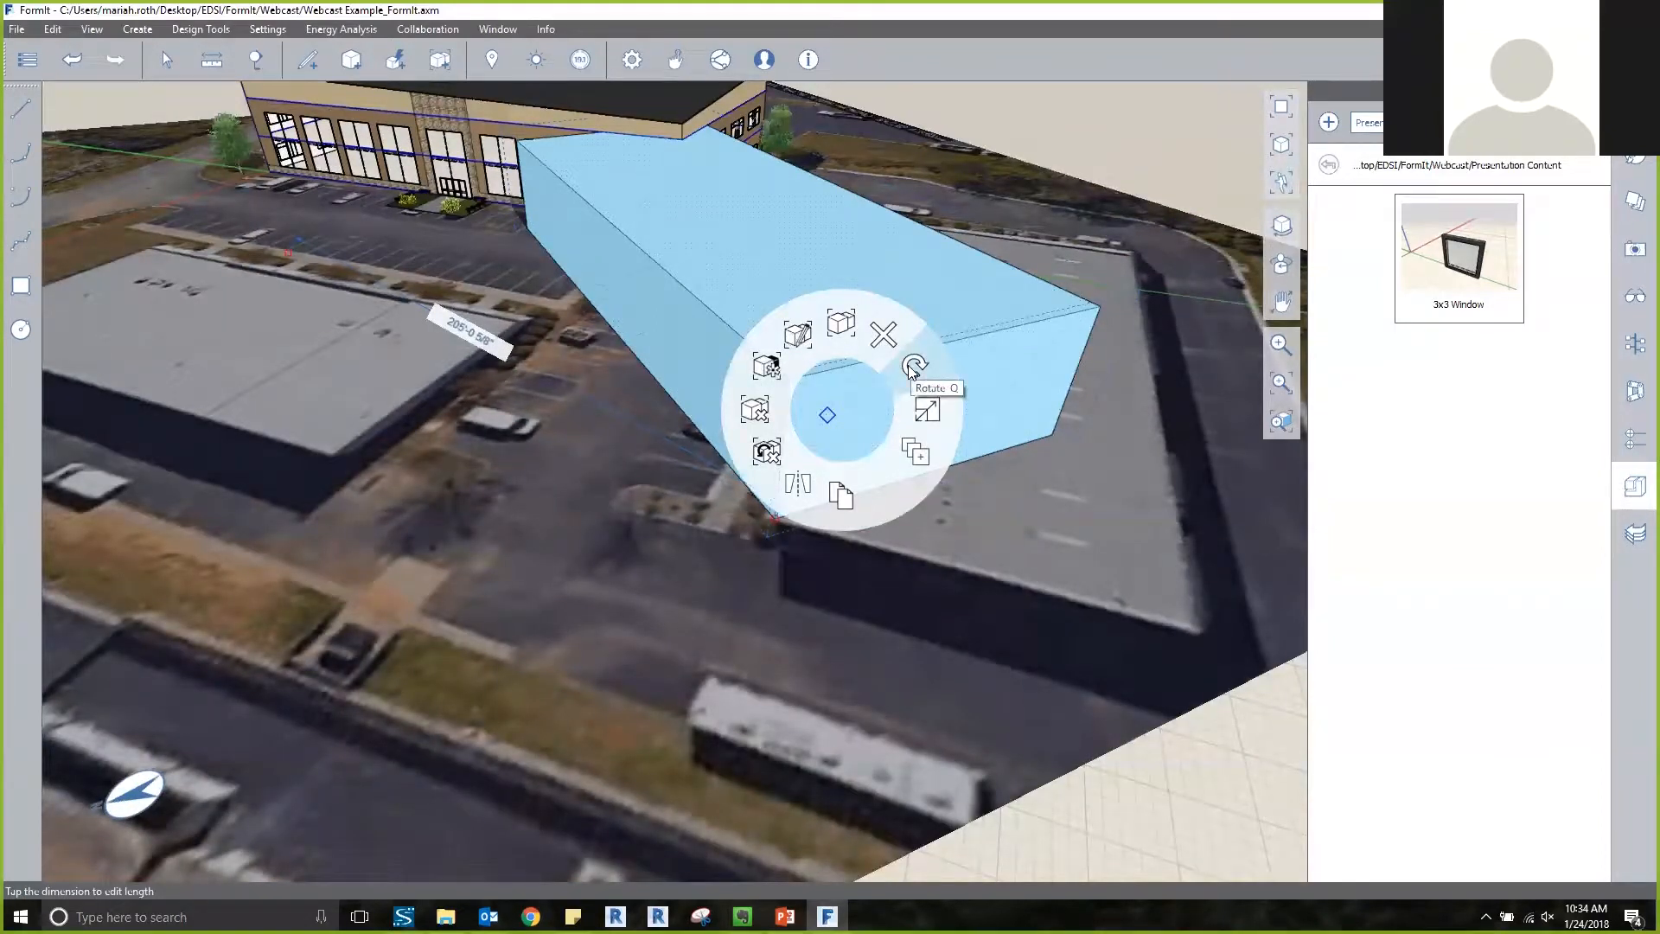
left_click(913, 368)
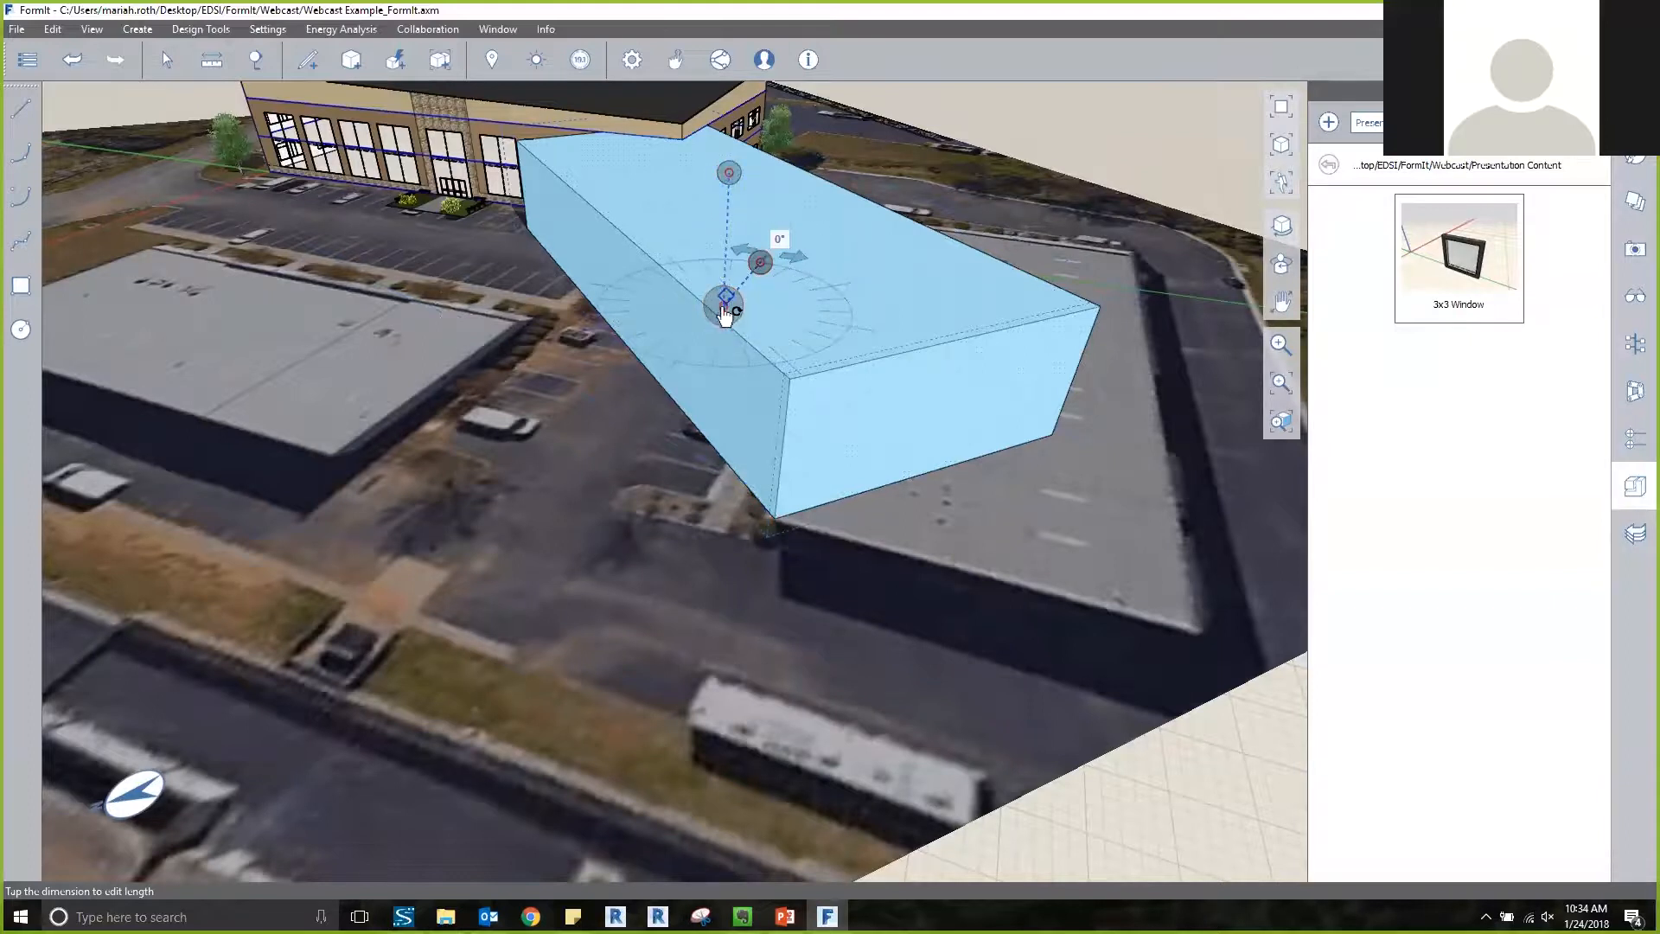
scroll(725, 311, "up", 5)
left_click_drag(726, 307, 825, 698)
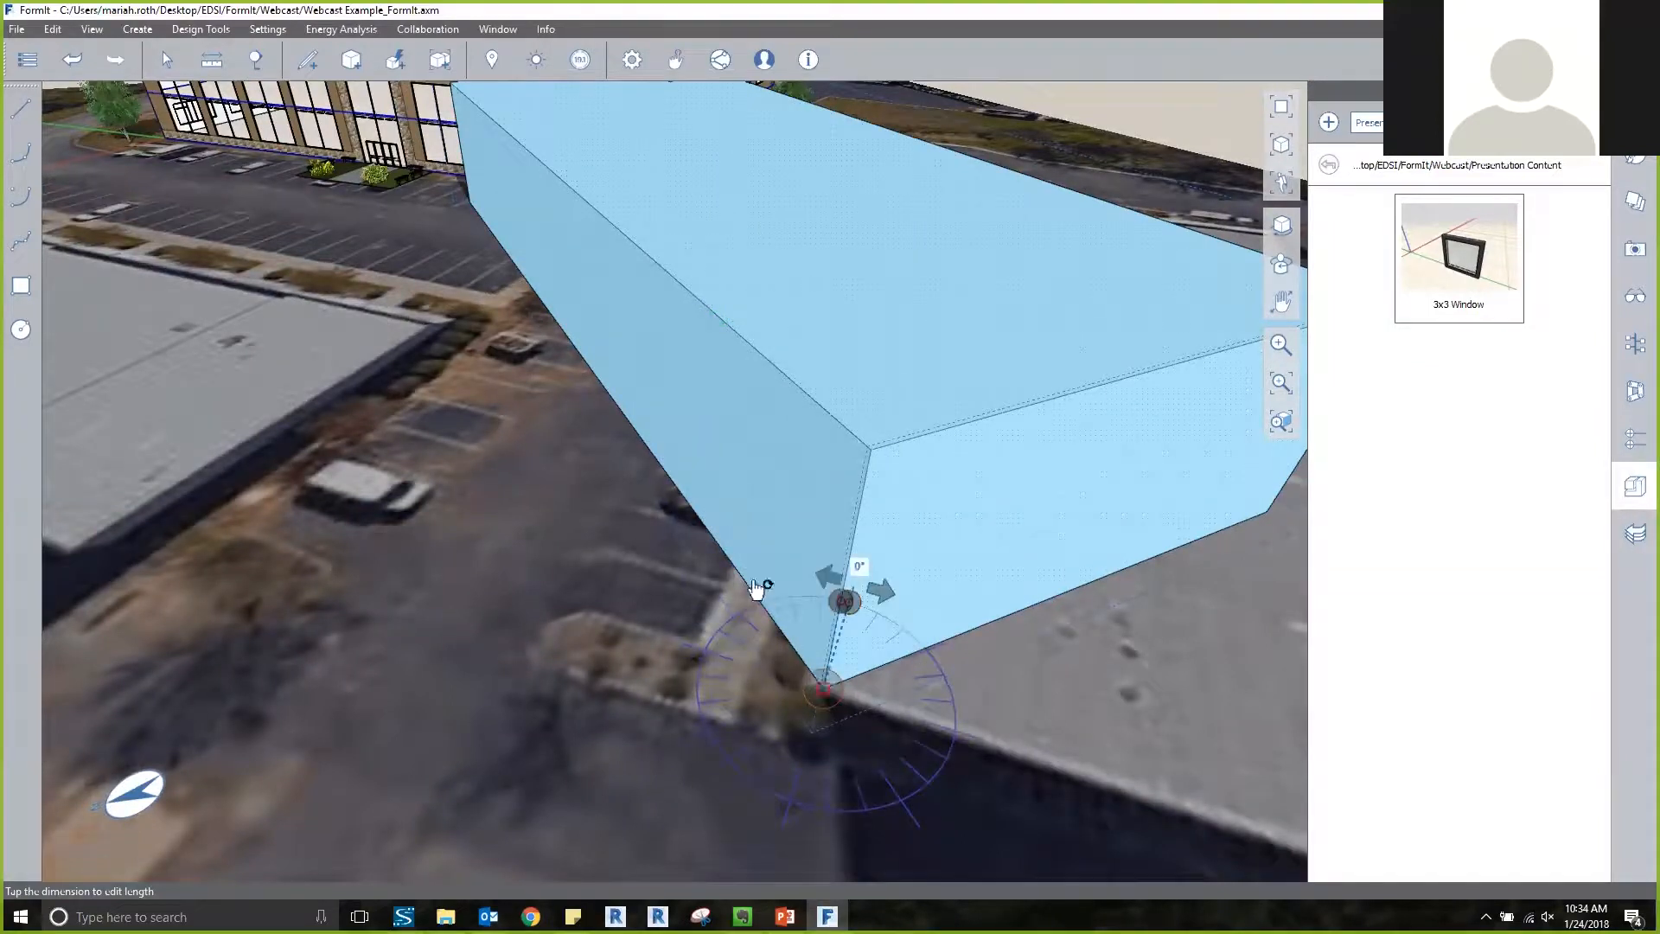
scroll(851, 619, "up", 4)
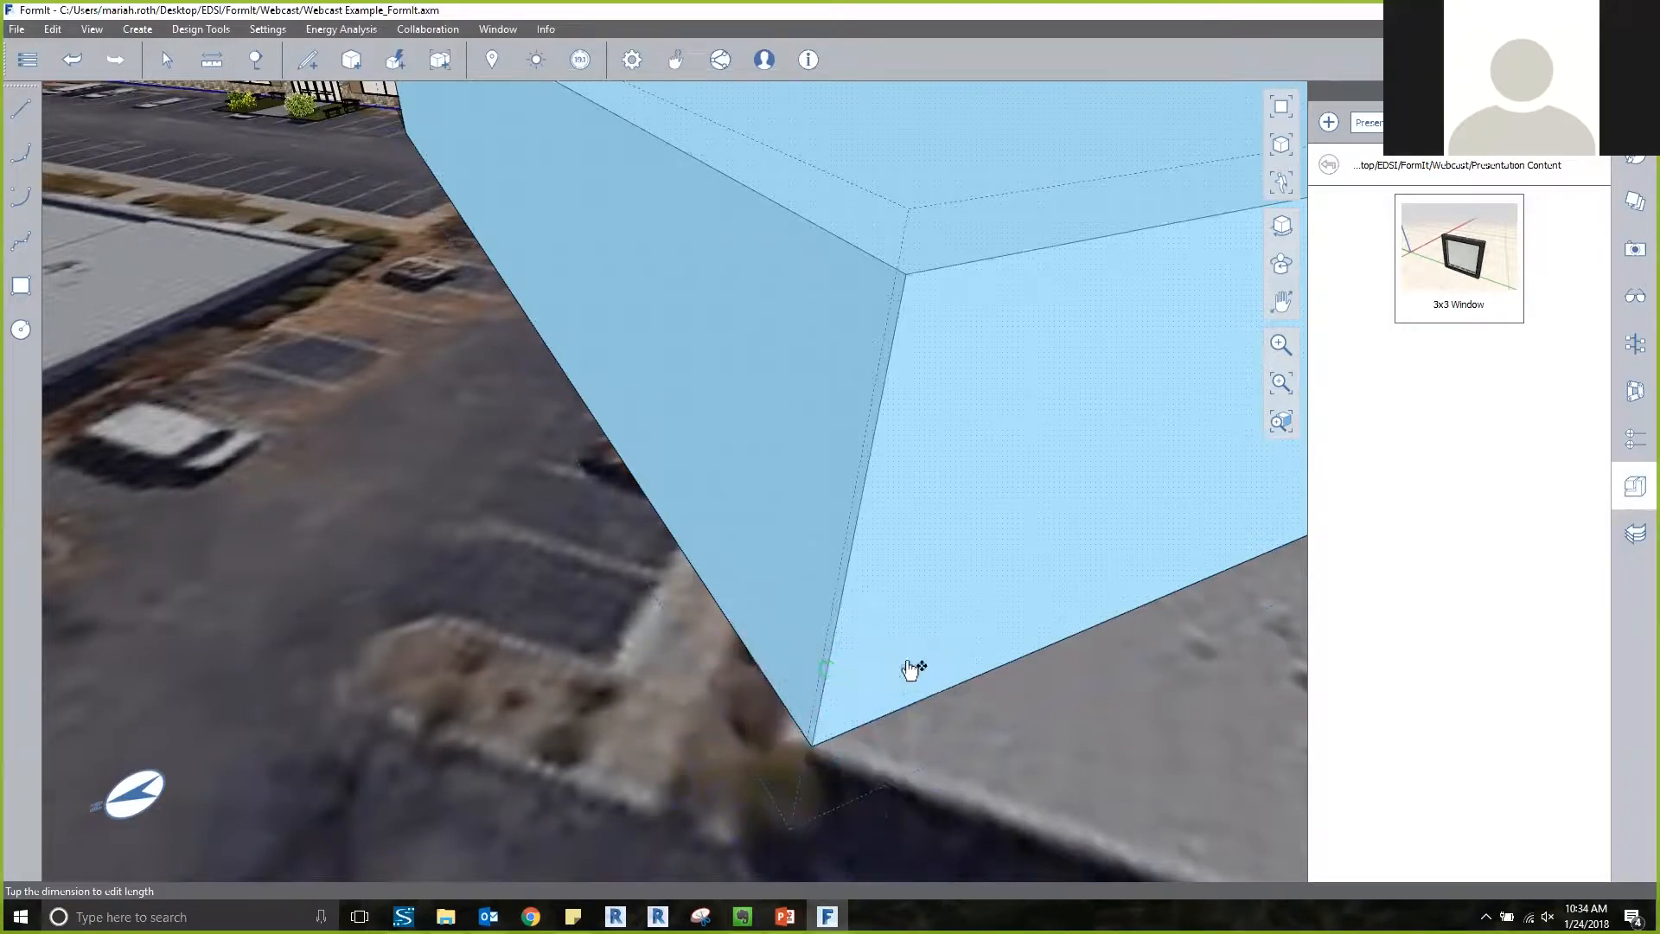
Start rotating the imported mass, placing the rotation centre on its bottom corner at the neighbouring building and the reference arm along the mass's bottom edge.
scroll(850, 557, "down", 2)
right_click(921, 487)
left_click(1001, 446)
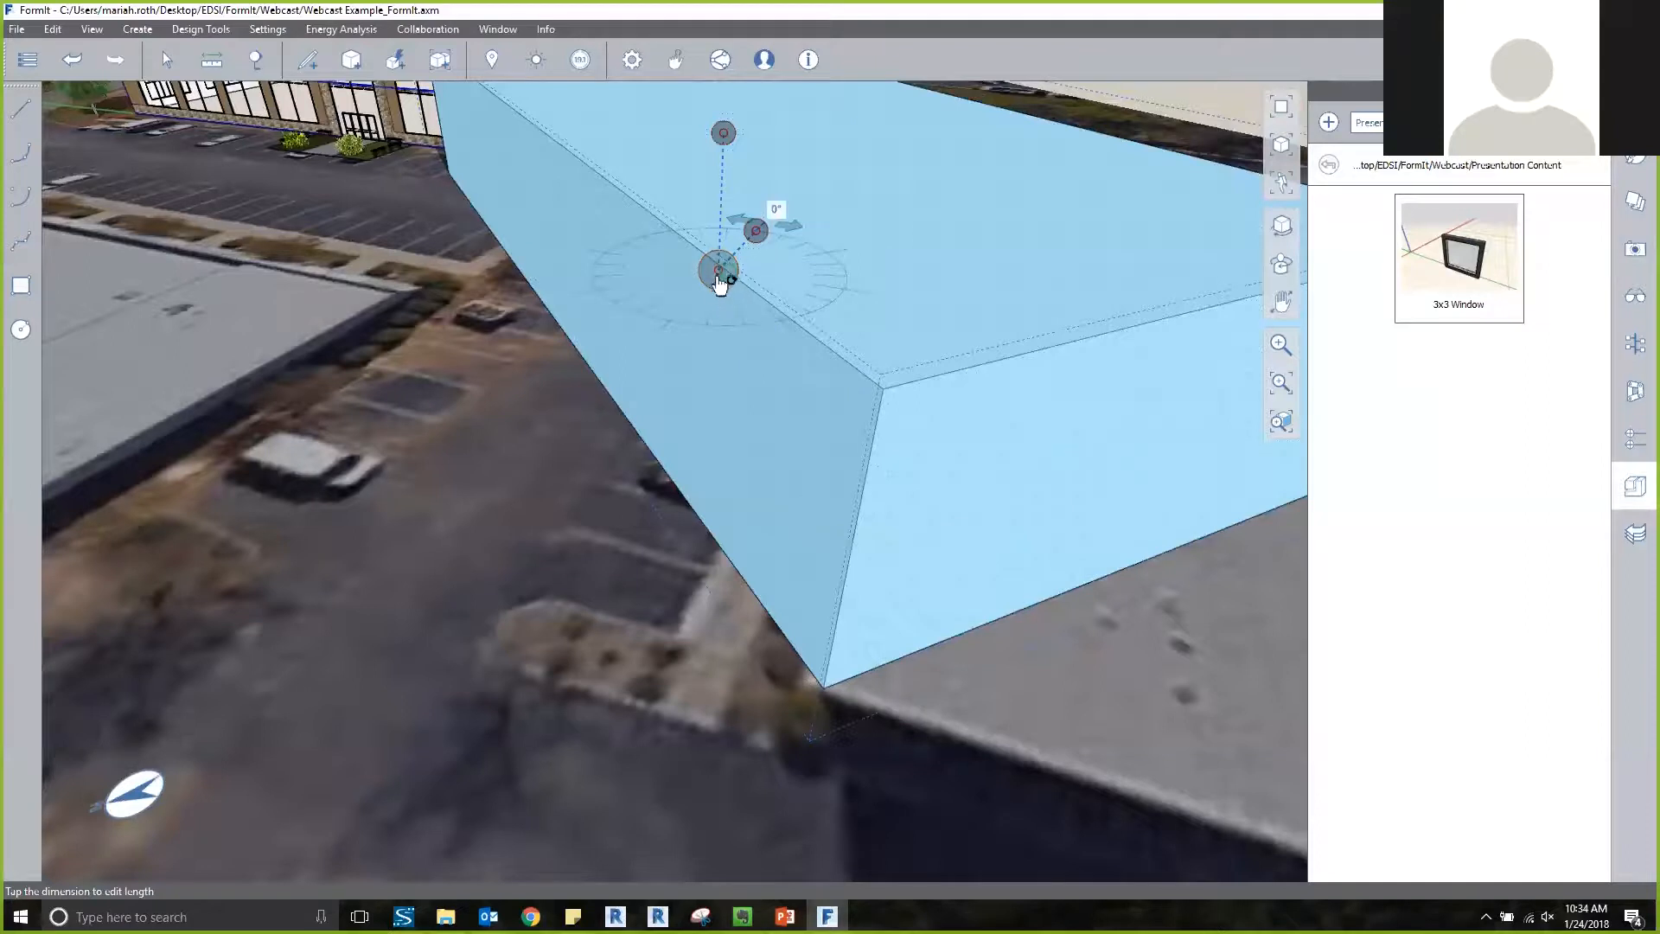
scroll(724, 276, "up", 3)
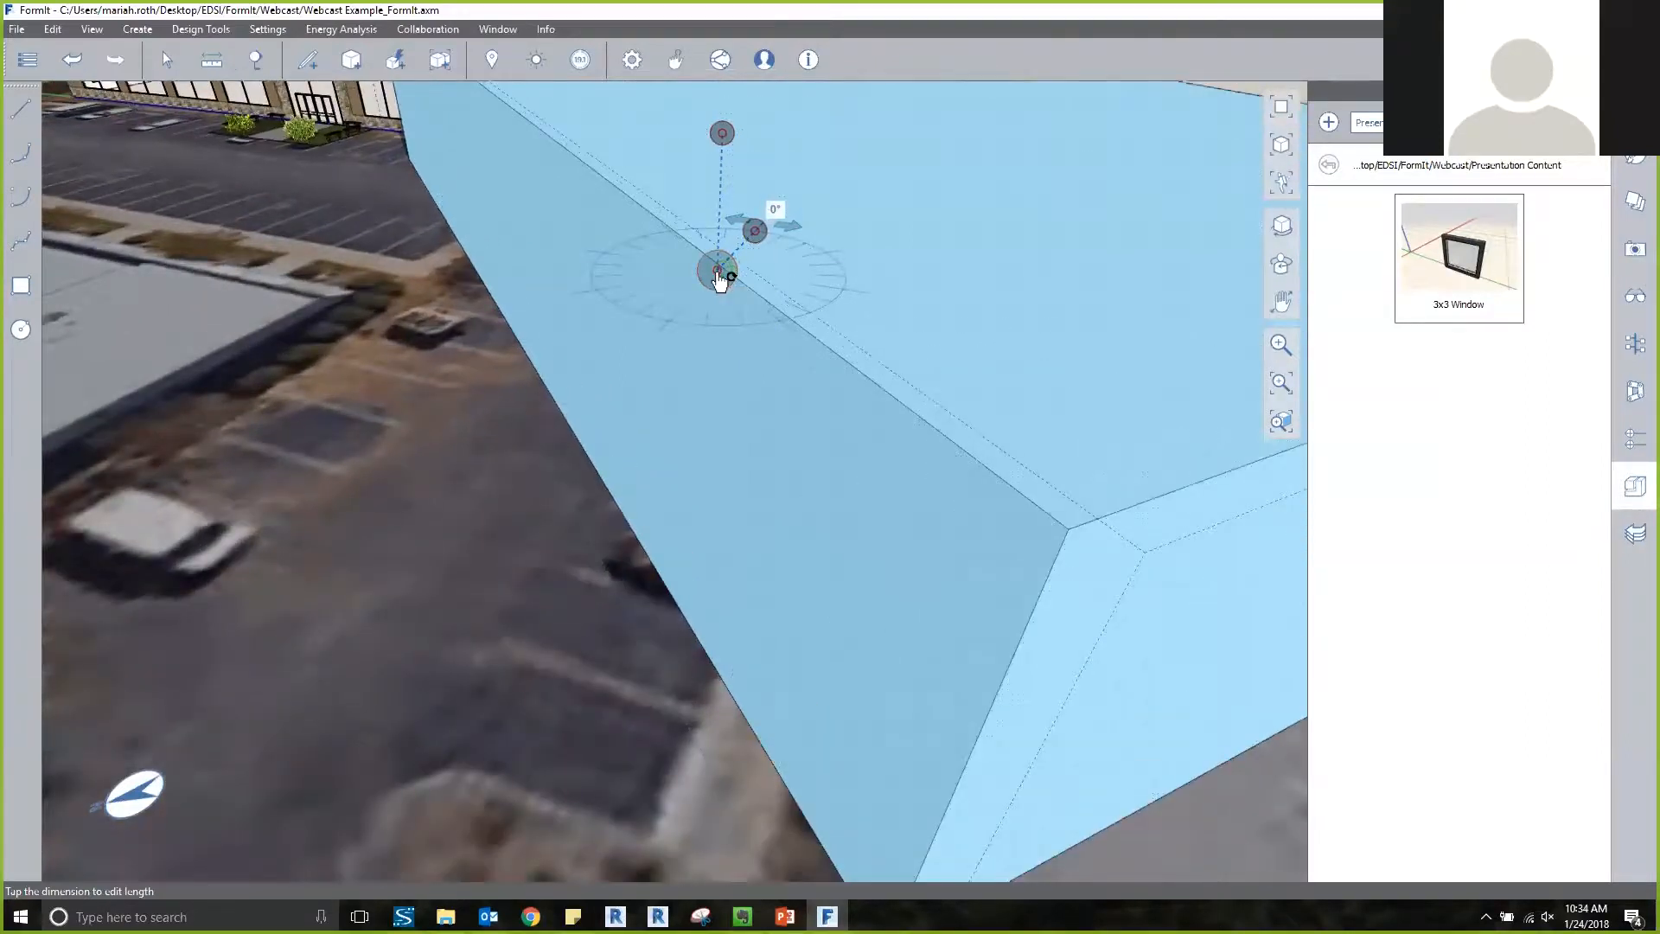
left_click(717, 271)
scroll(744, 332, "down", 4)
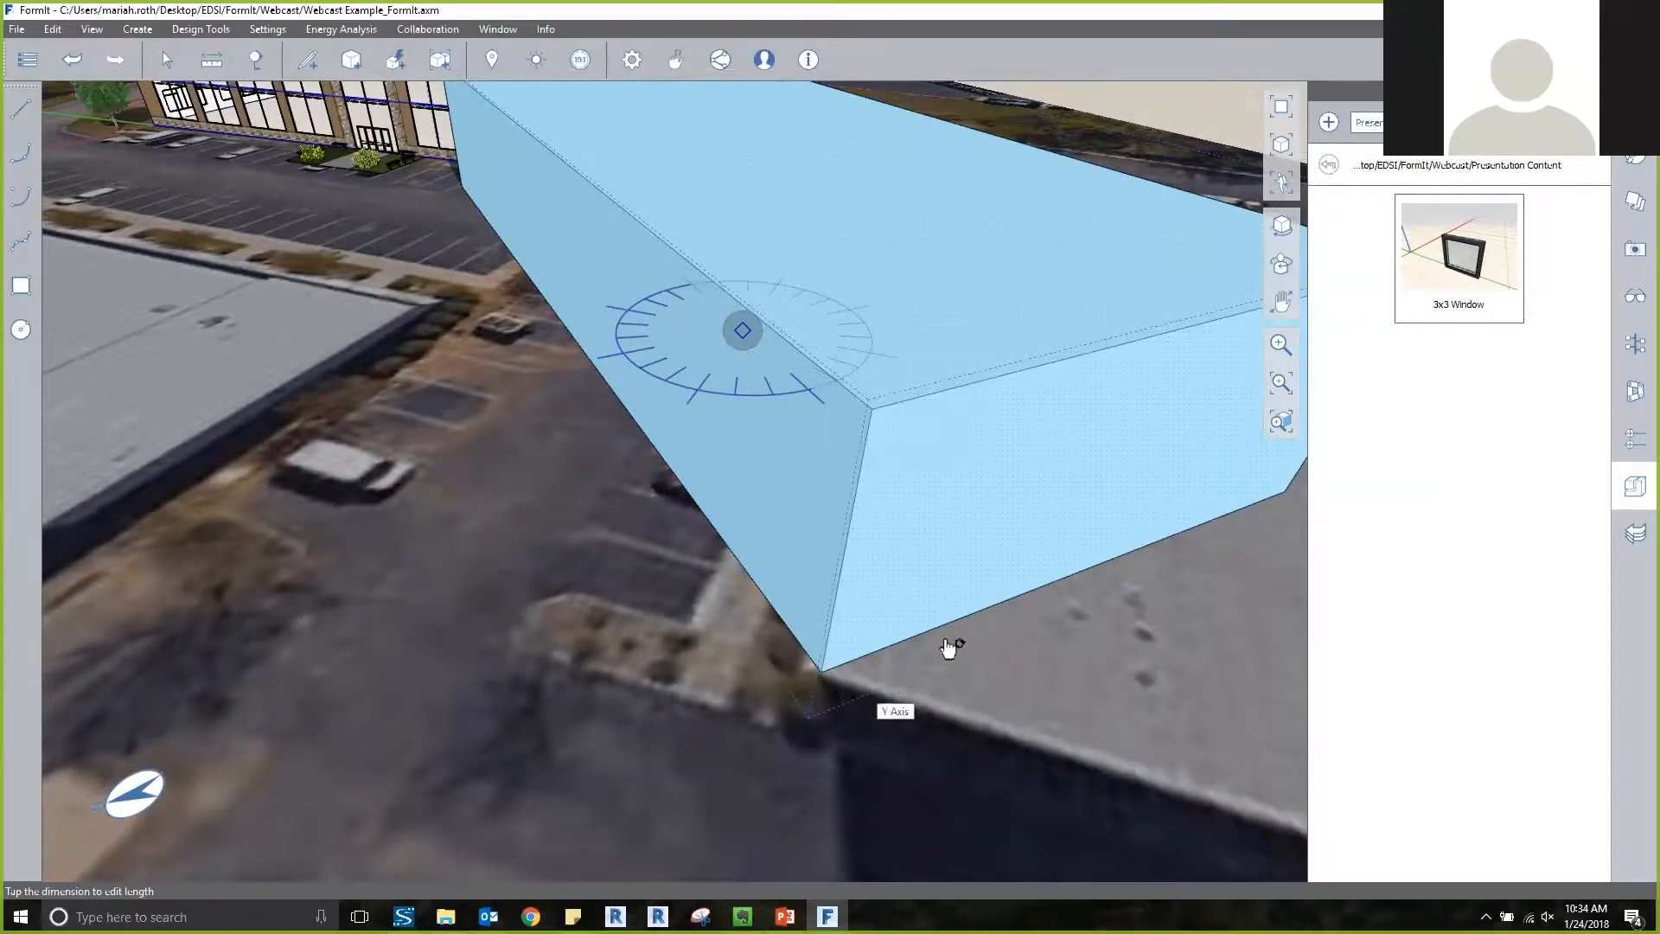
scroll(764, 425, "up", 1)
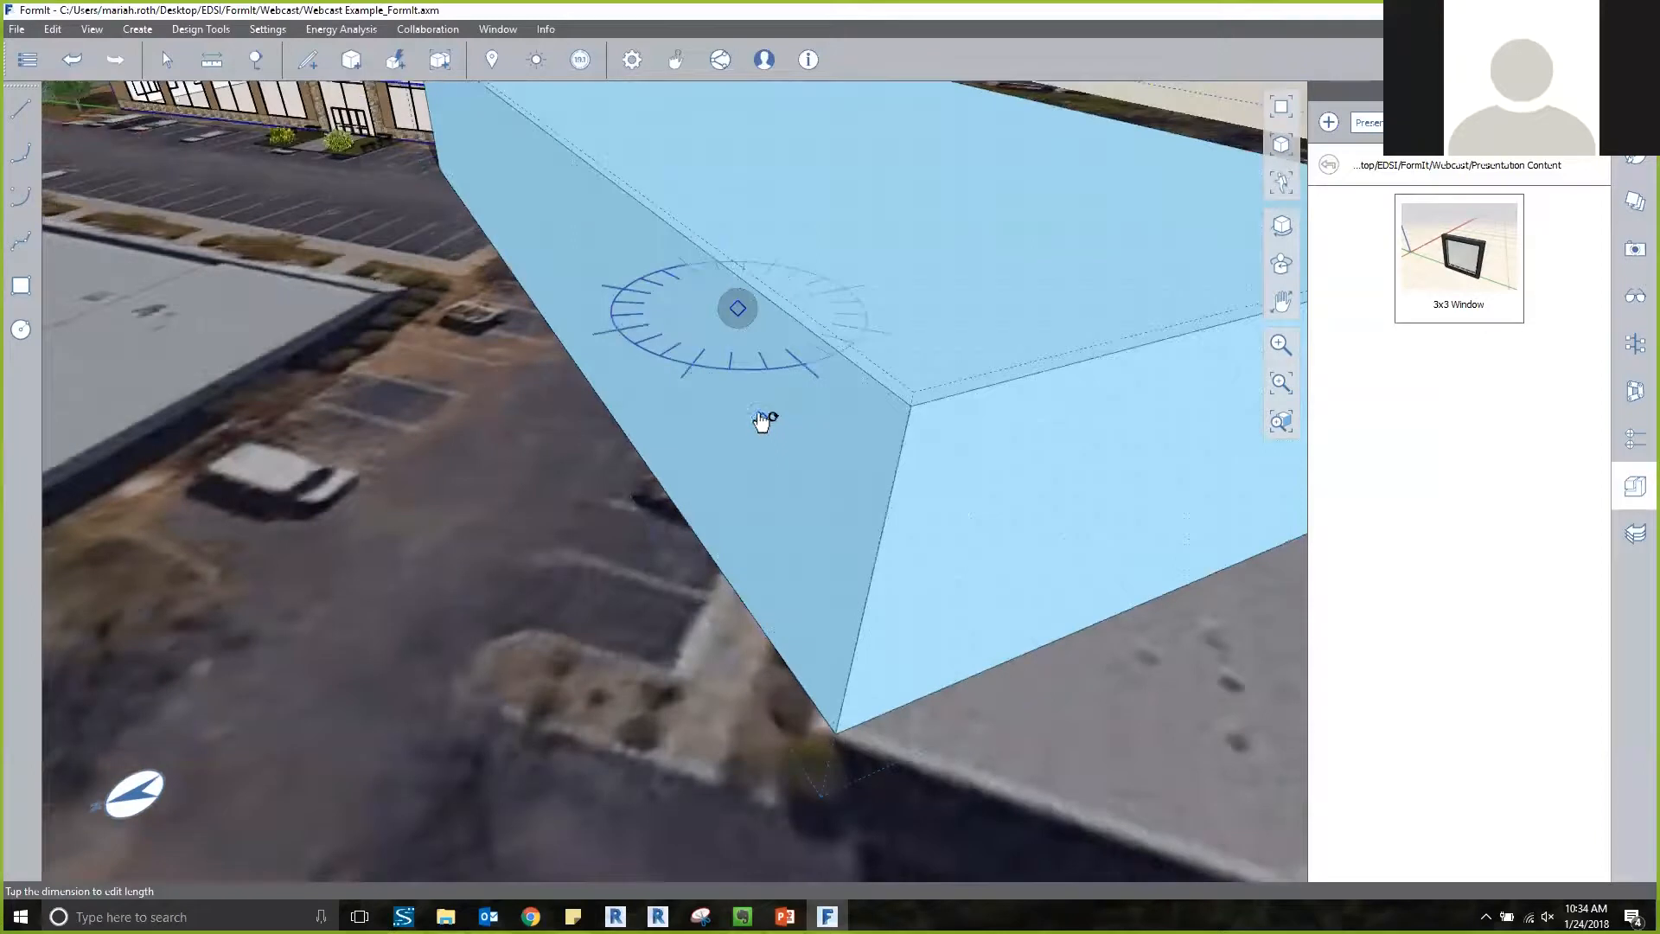
left_click(741, 316)
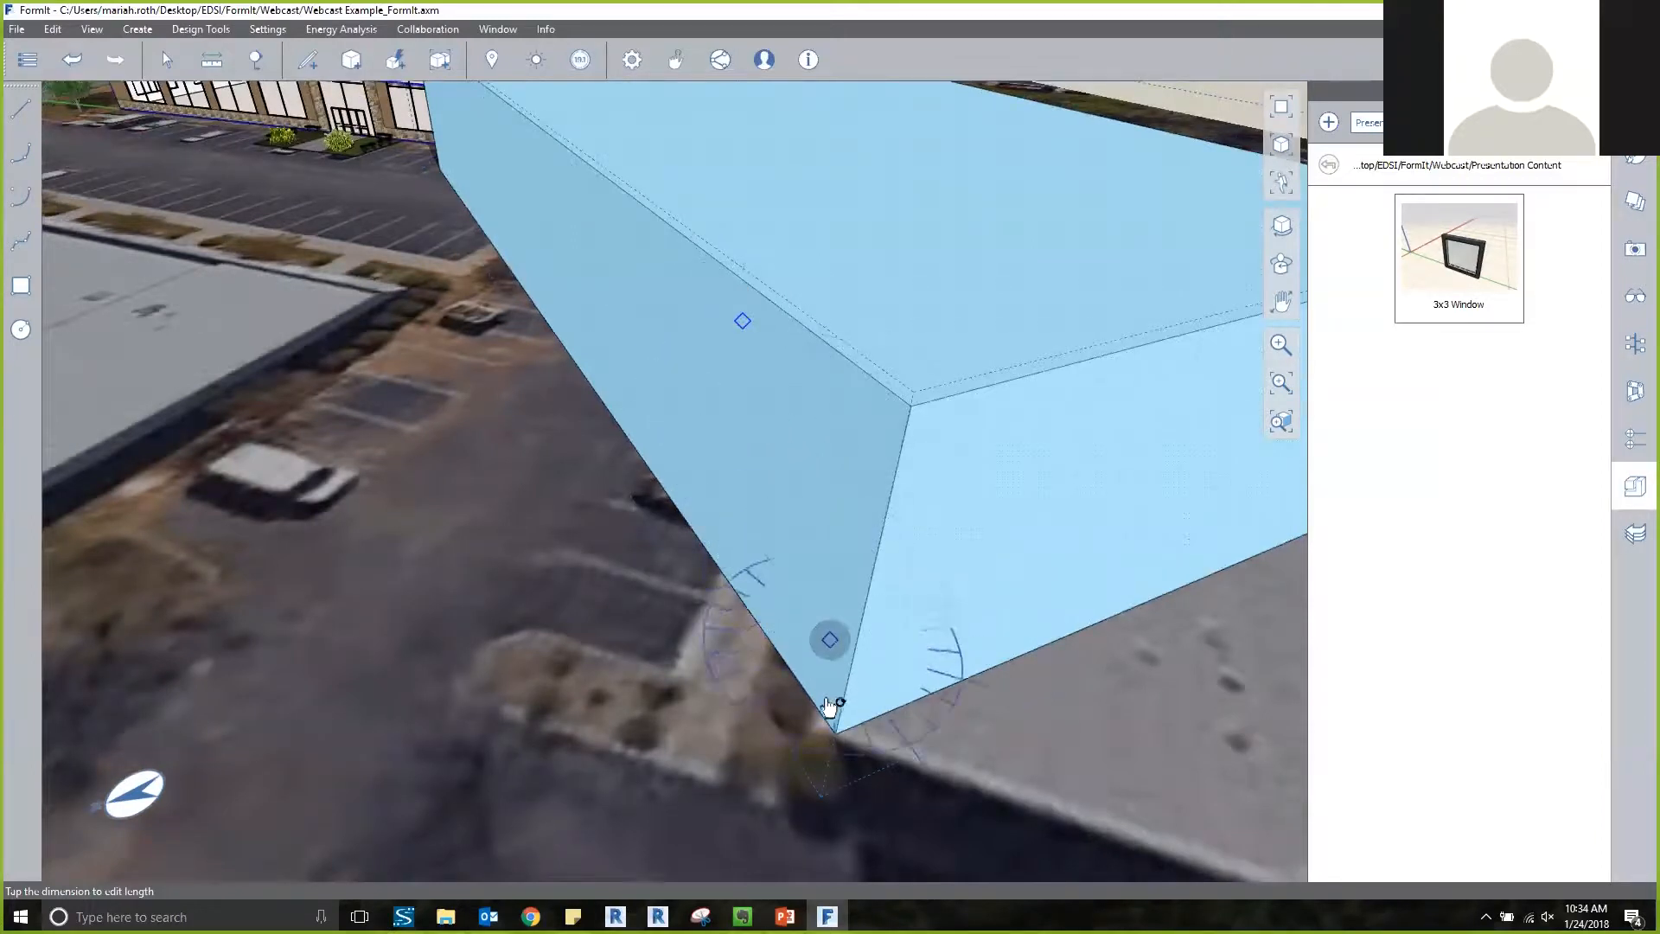
left_click(836, 733)
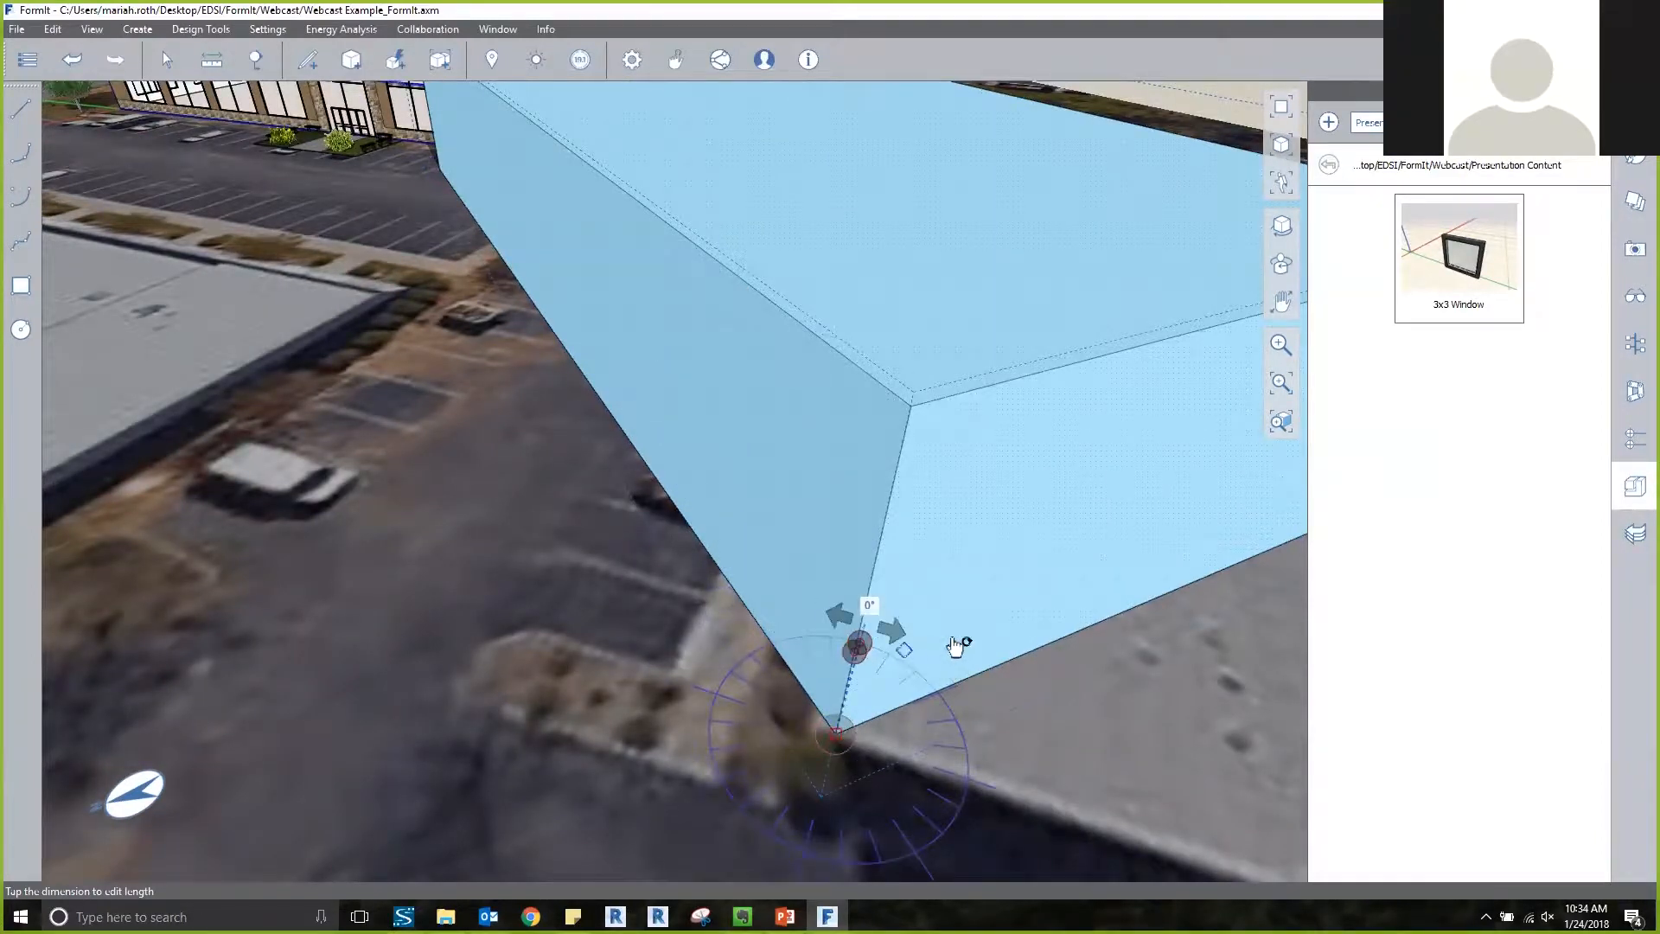
middle_click_drag(966, 634, 884, 695)
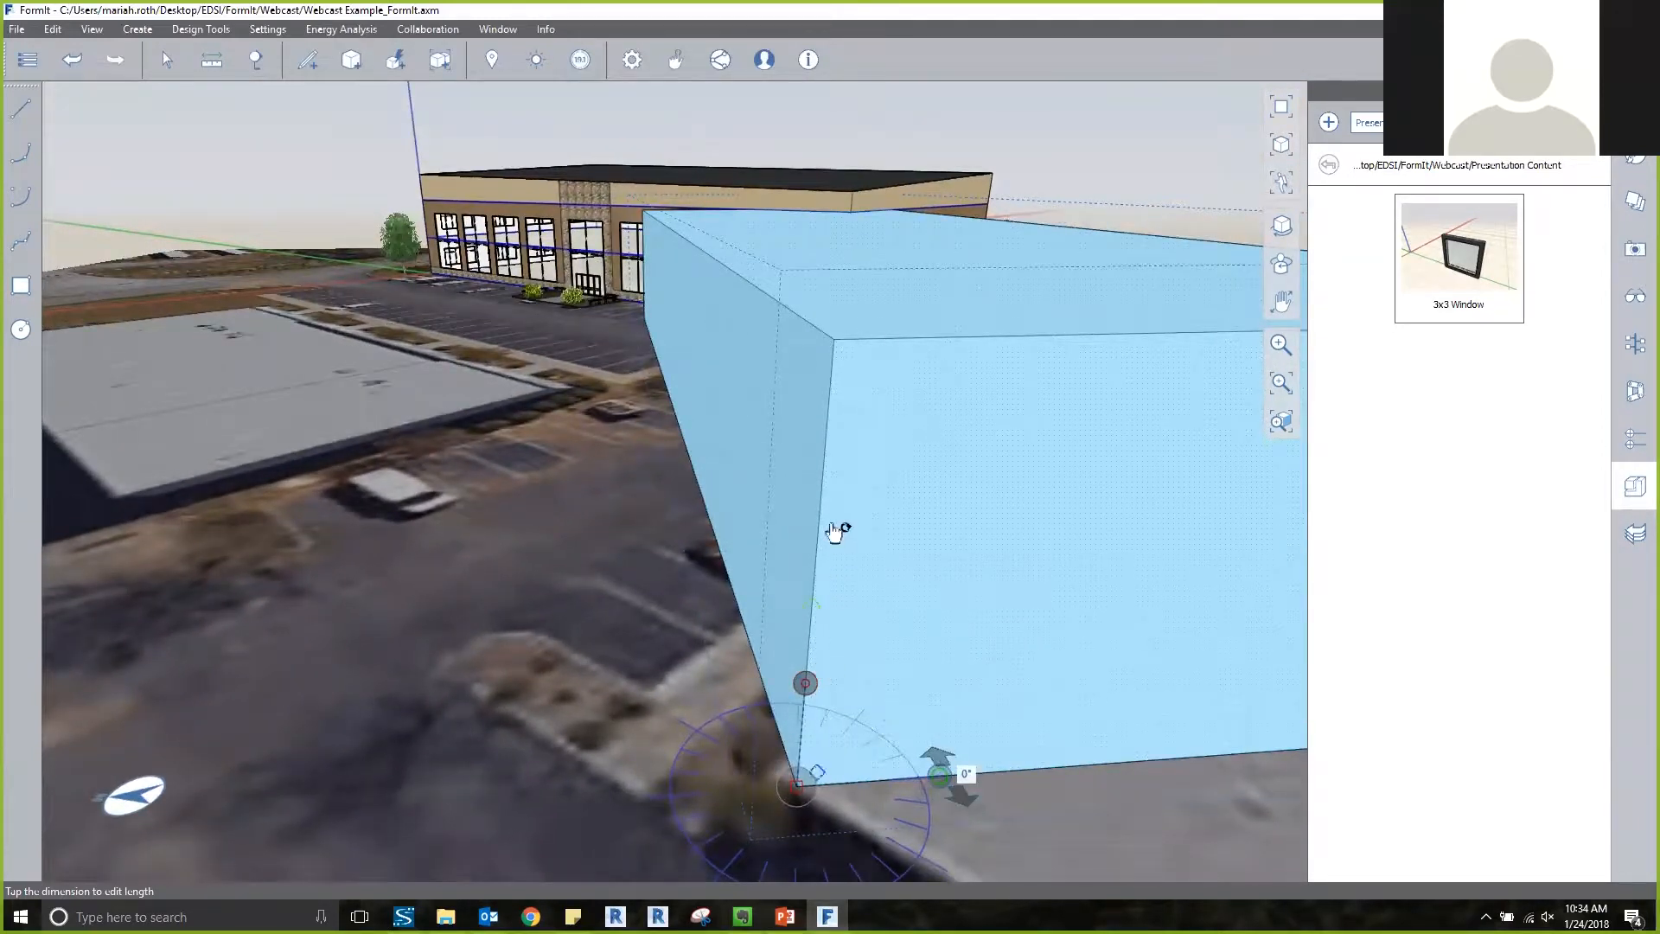
middle_click_drag(905, 591, 852, 703)
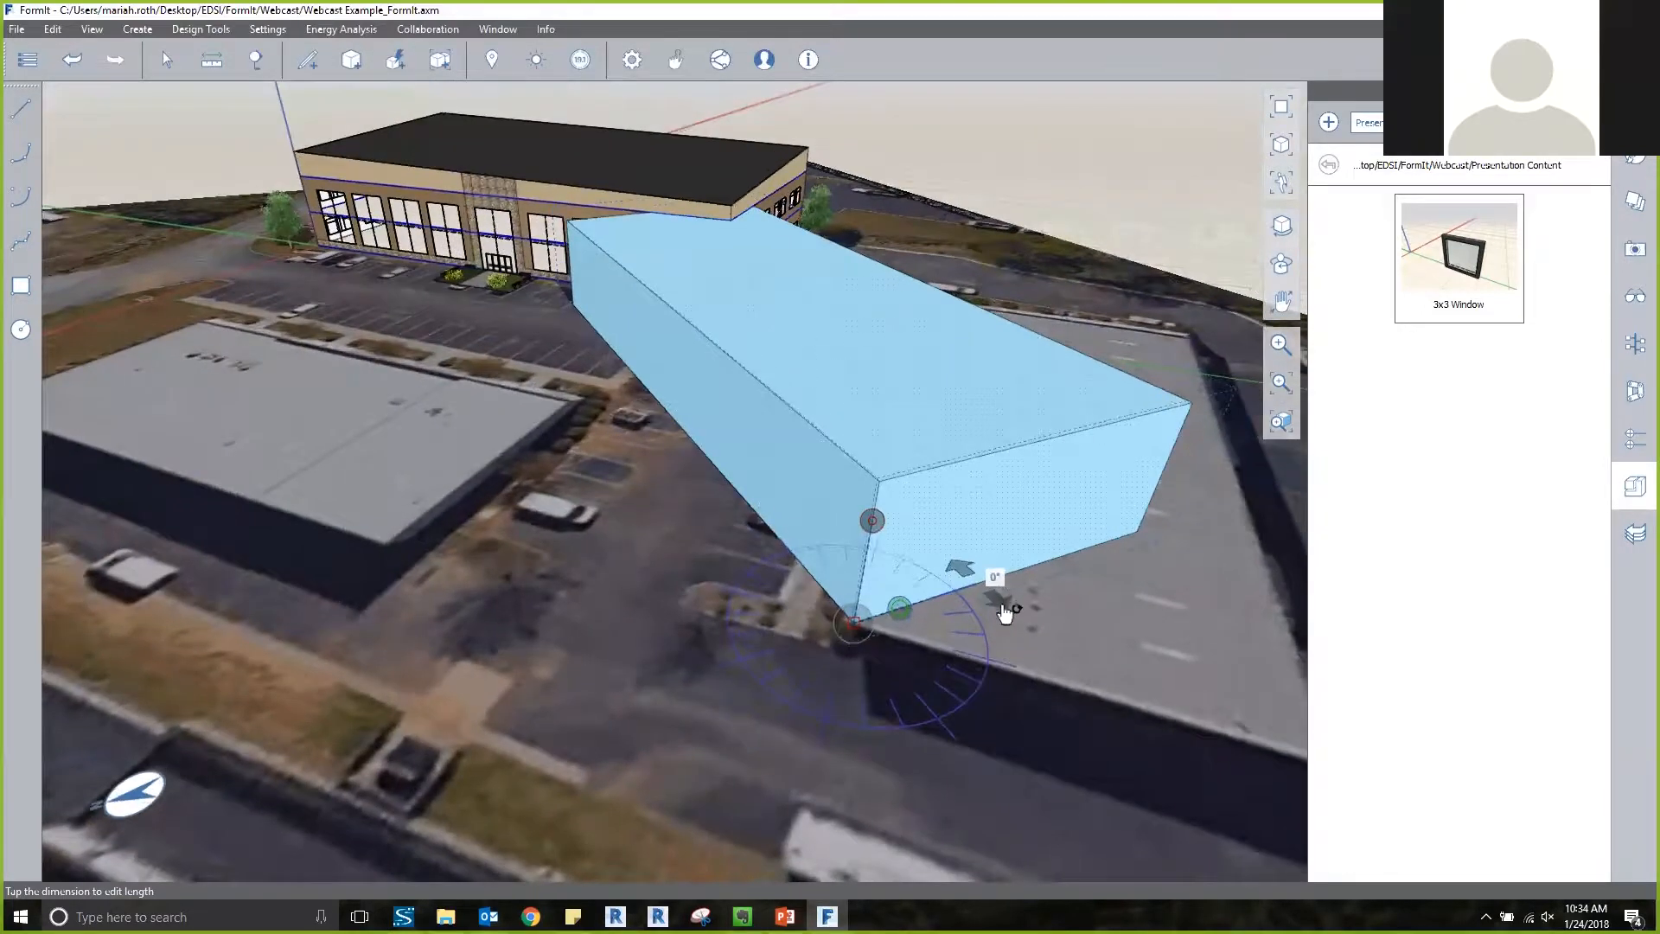
Rotate the mass about its bottom corner to line up with the long flat-roofed building's edges, and finish the rotation.
left_click(1010, 611)
scroll(1055, 631, "down", 2)
scroll(1055, 631, "down", 1)
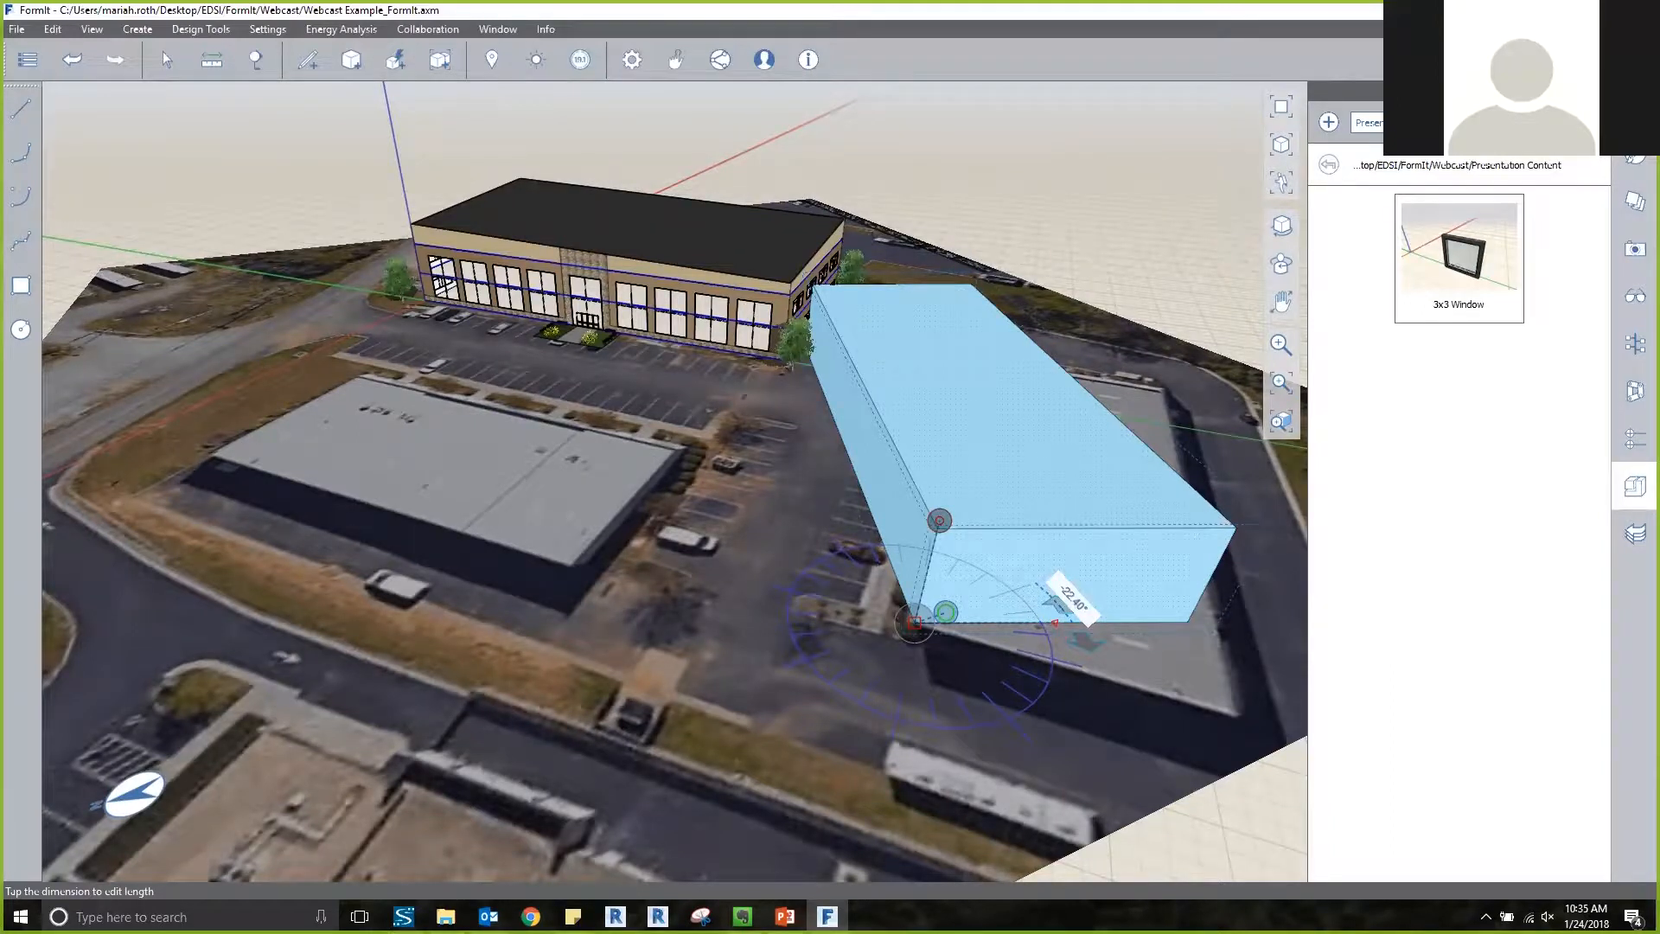
scroll(1086, 645, "up", 2)
left_click_drag(1086, 670, 1059, 722)
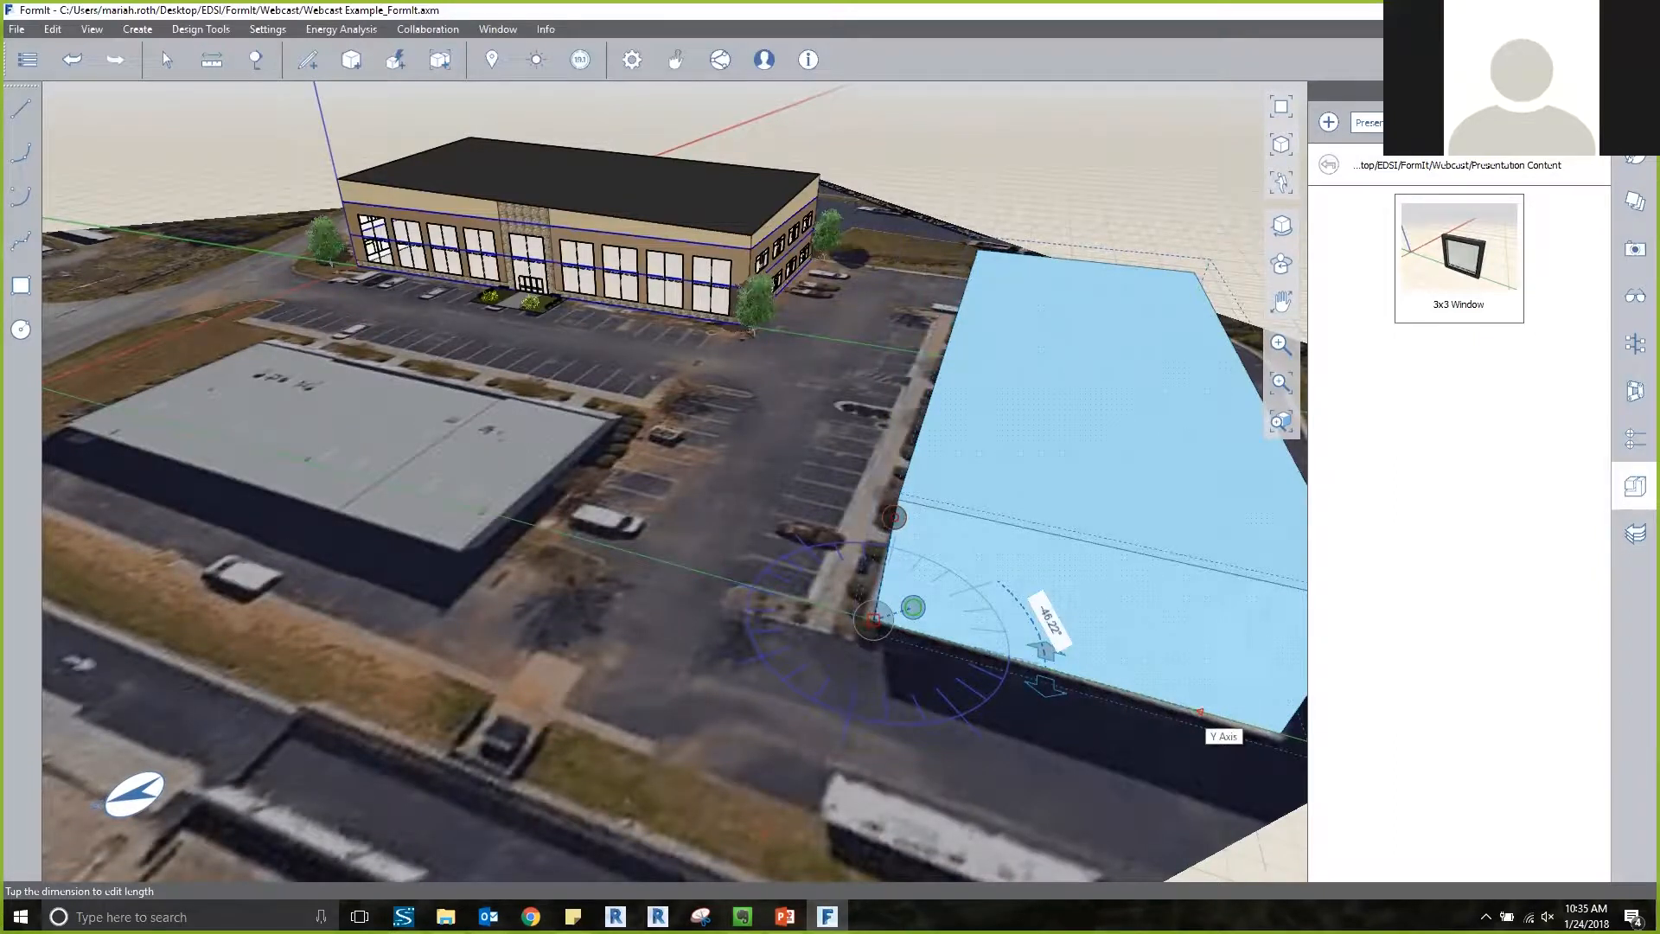
left_click(951, 220)
scroll(951, 220, "down", 3)
scroll(920, 216, "up", 2)
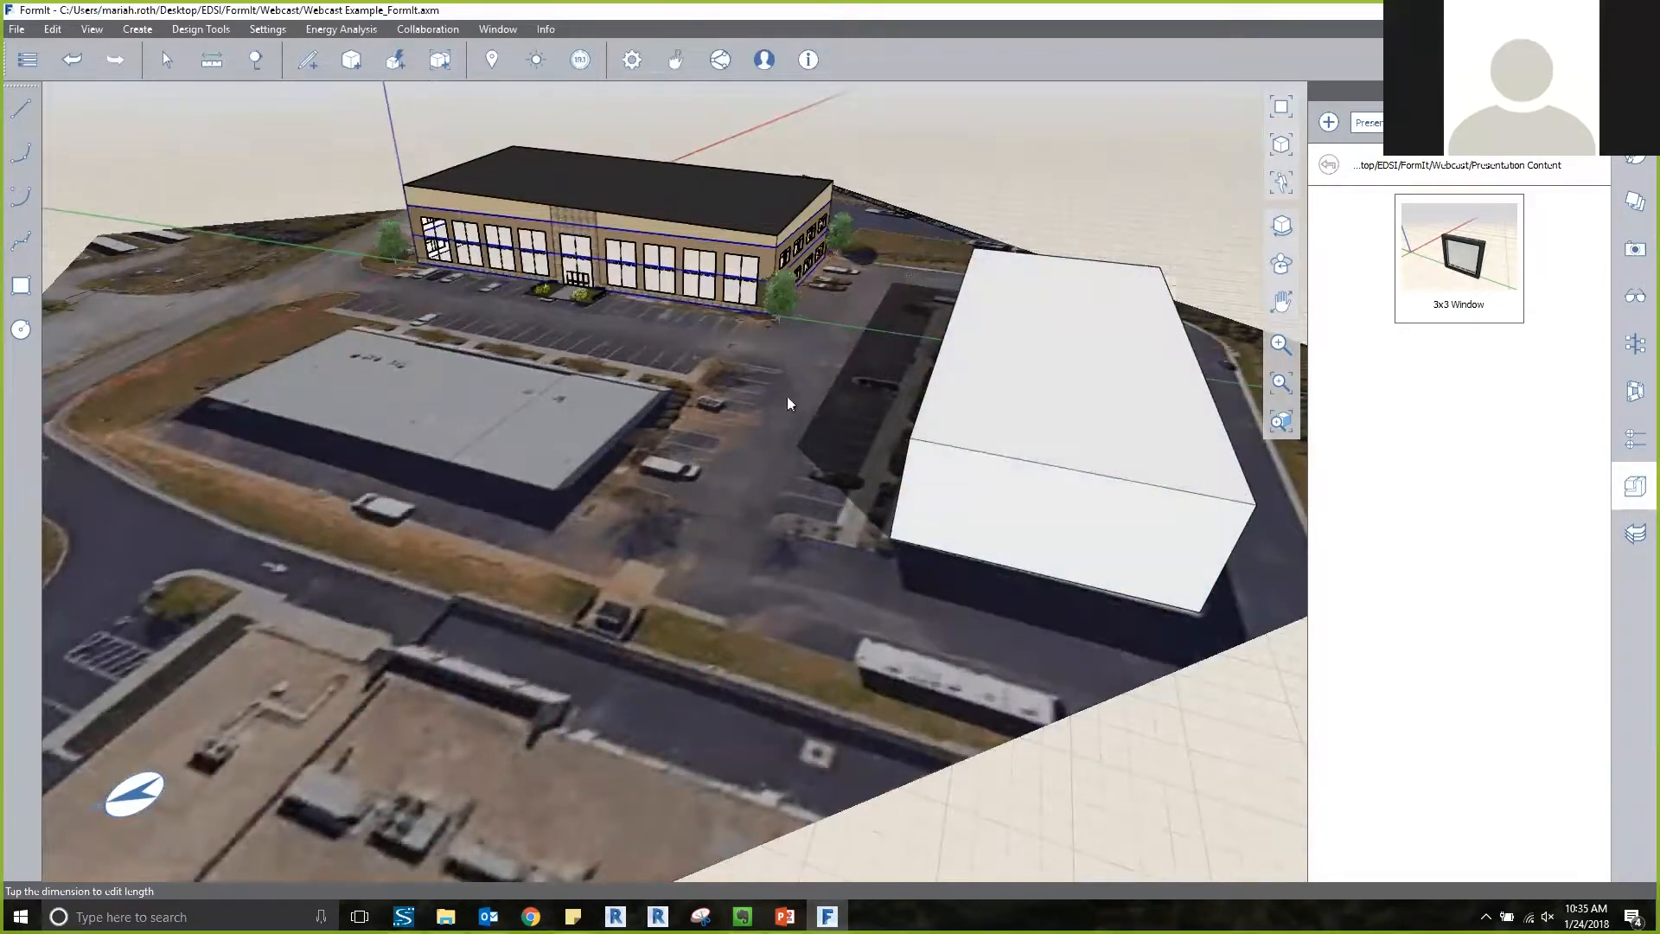
left_click(536, 59)
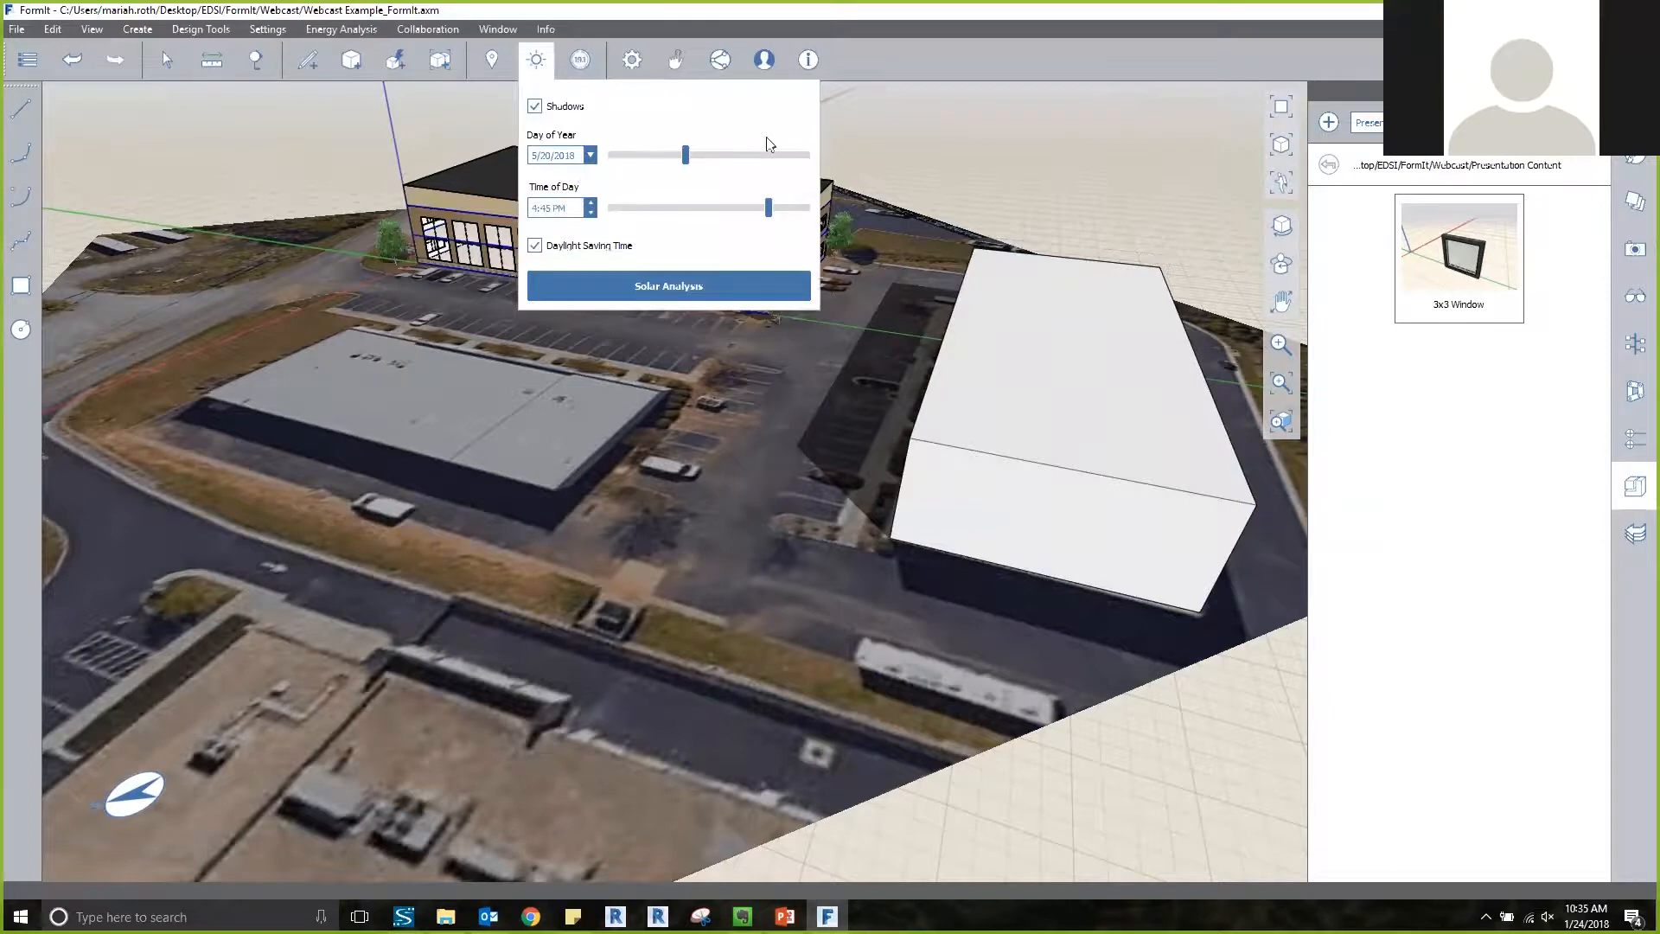
left_click(1019, 153)
Import the local file Mass Import 2.axm from the Webcast folder into the current sketch.
middle_click_drag(482, 423, 149, 103)
left_click(17, 28)
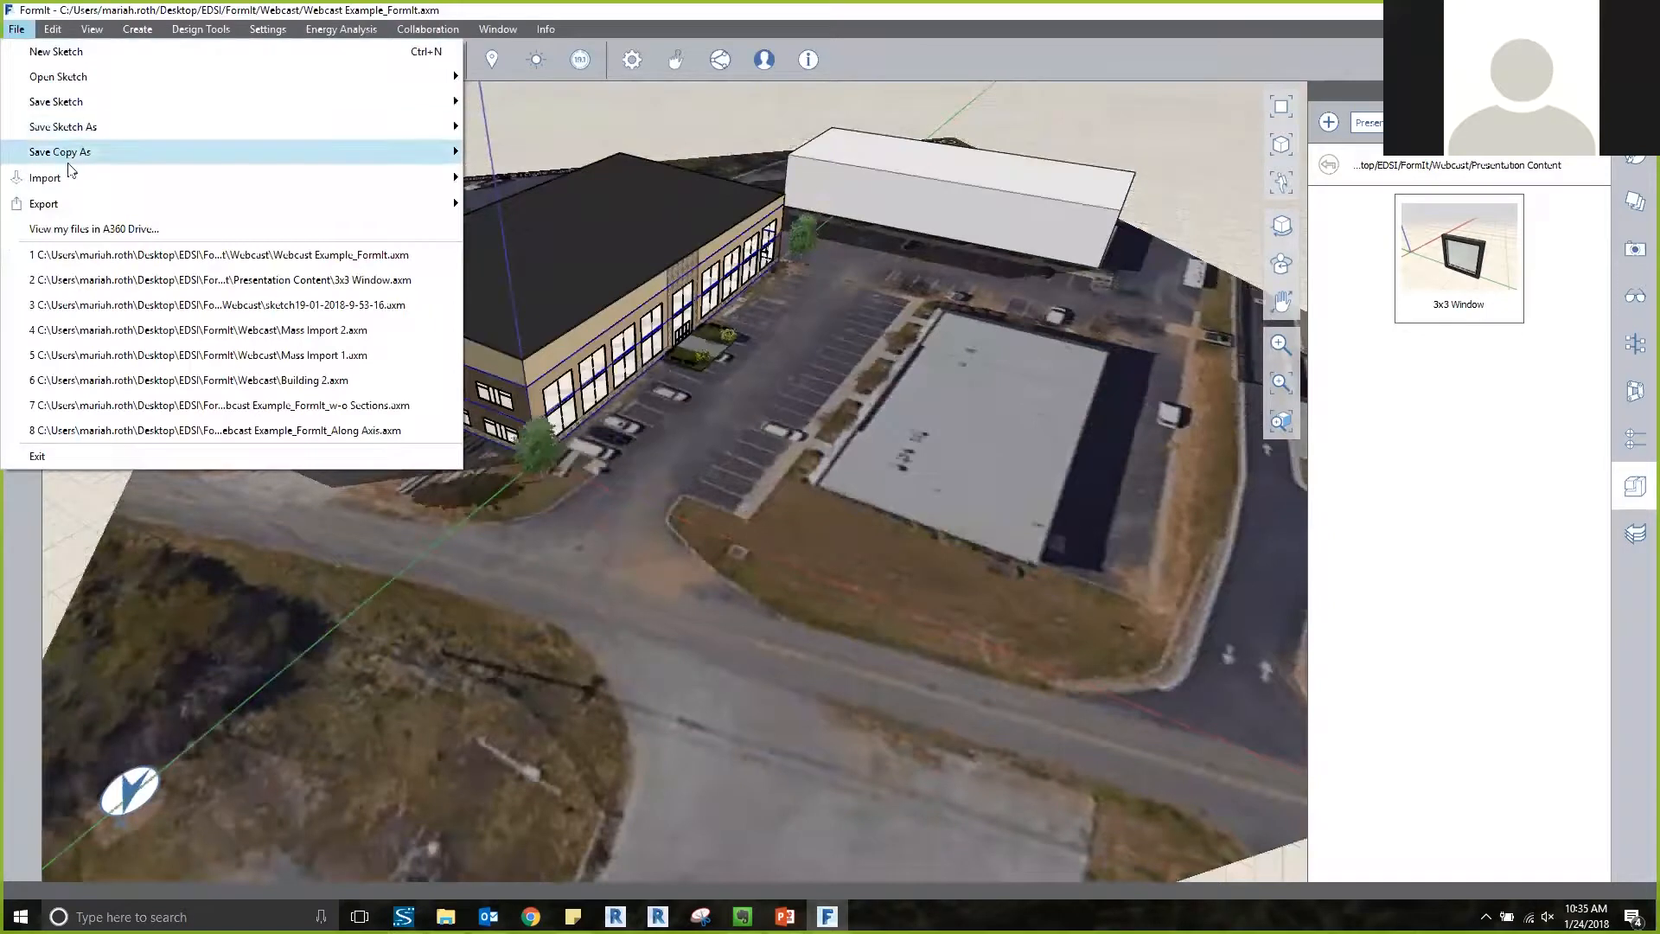
mouse_move(424, 191)
left_click(512, 179)
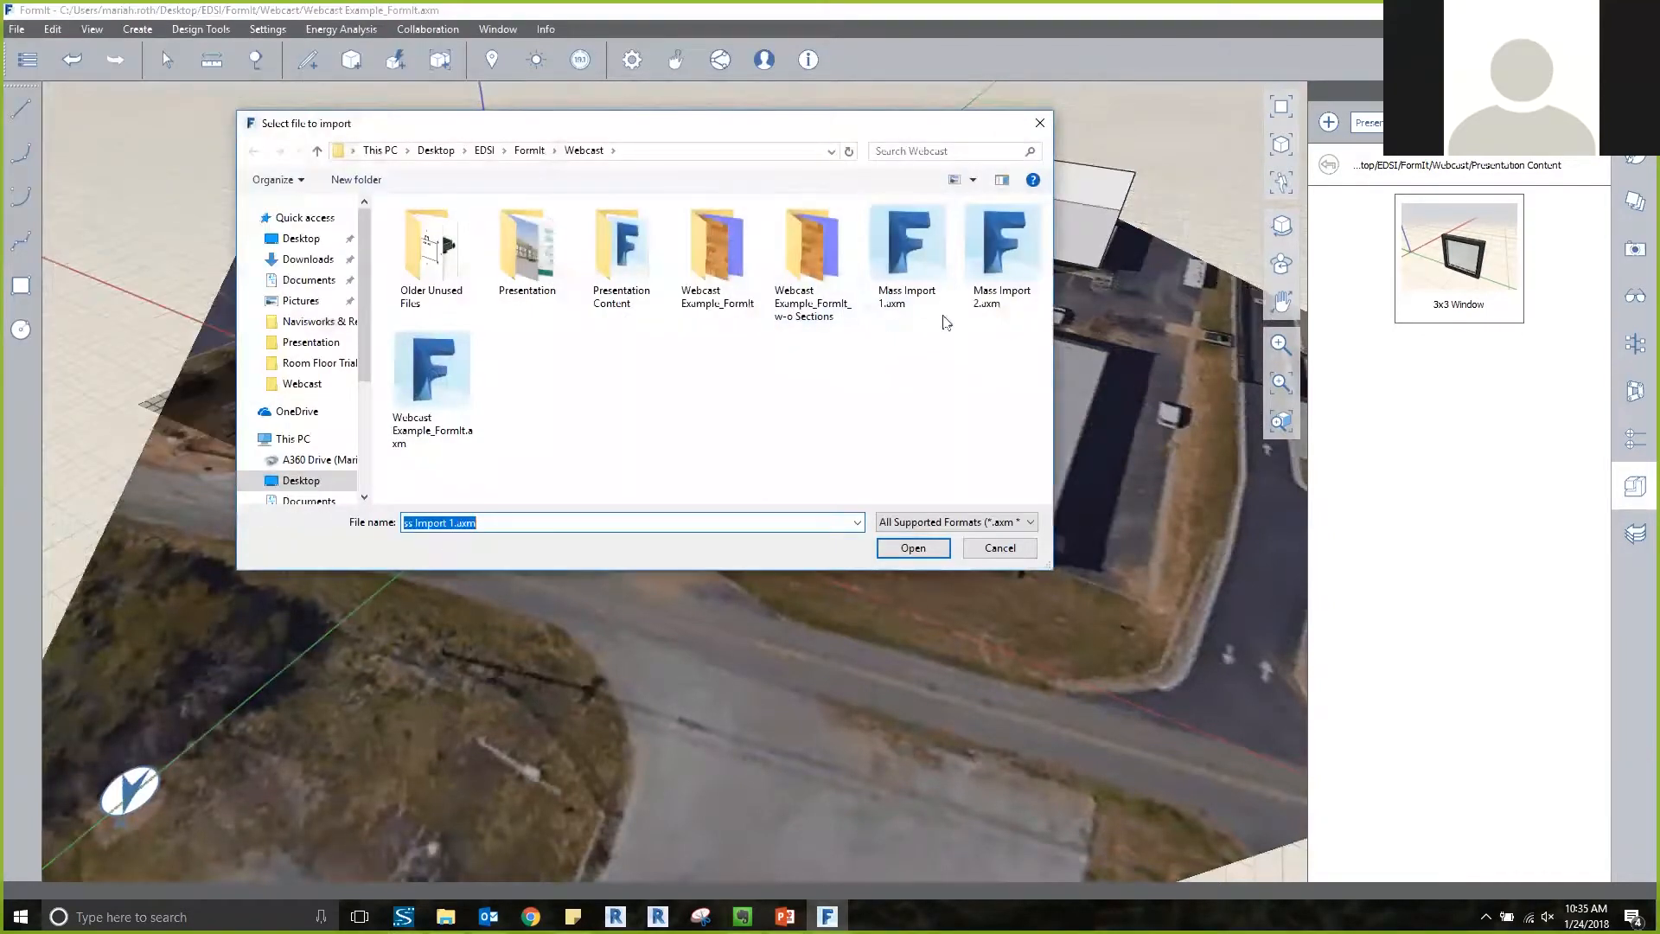
left_click(917, 547)
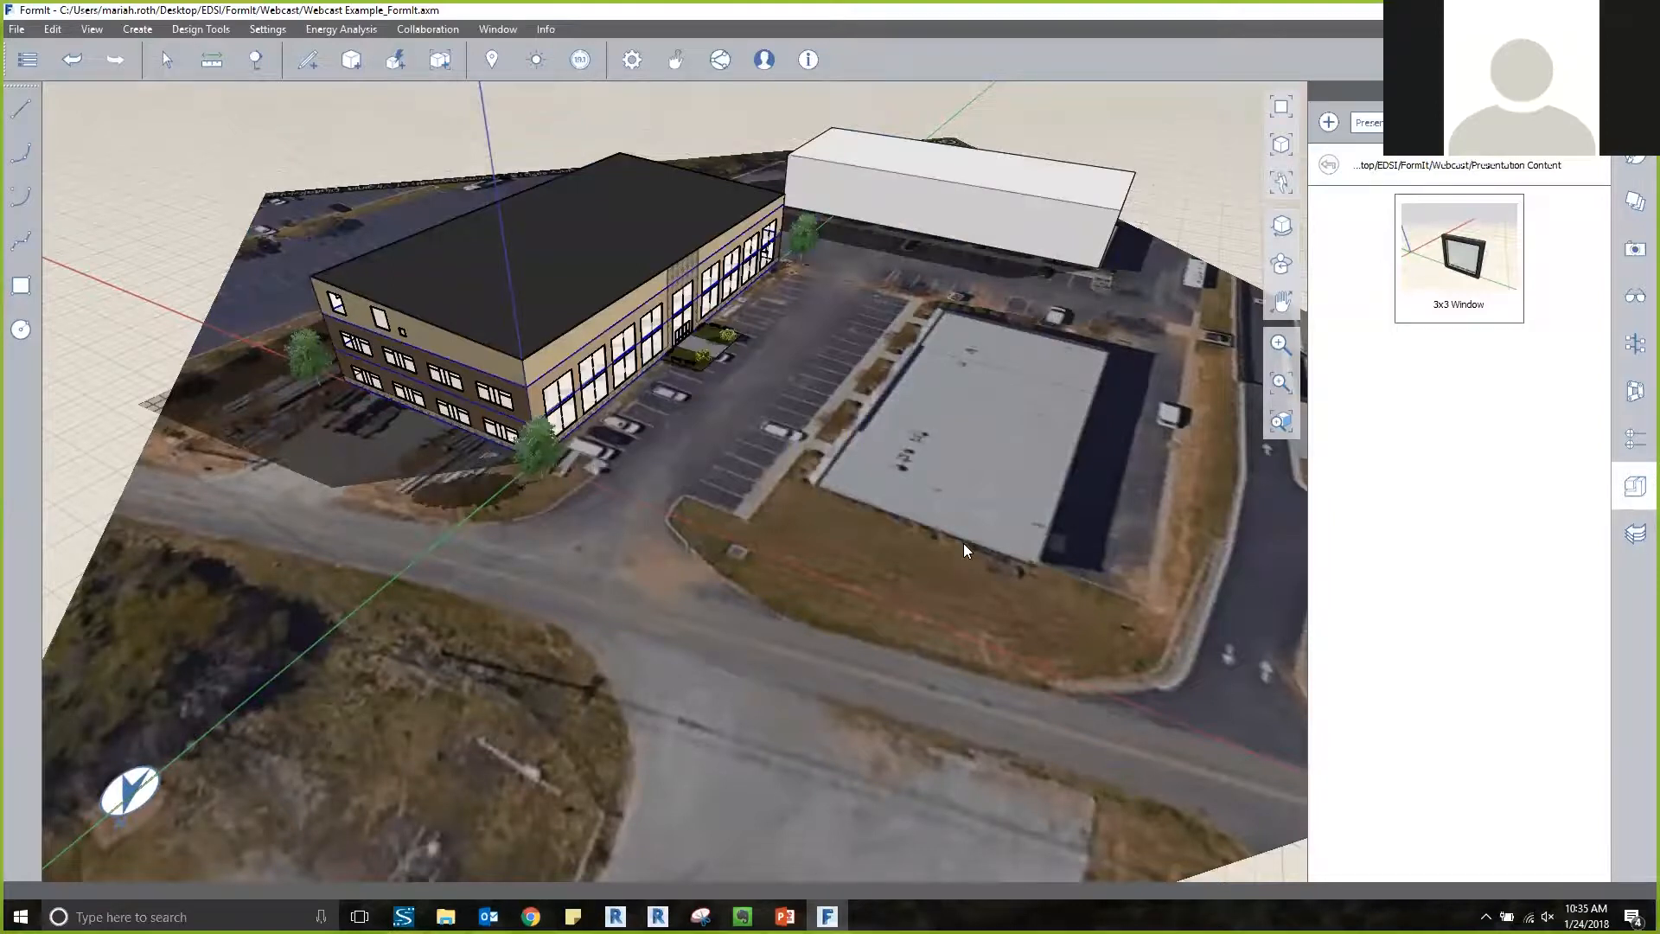
Move the newly imported mass by its bottom corner about 50' to the corner of the second flat-roofed building beside the parking lot.
left_click(747, 415)
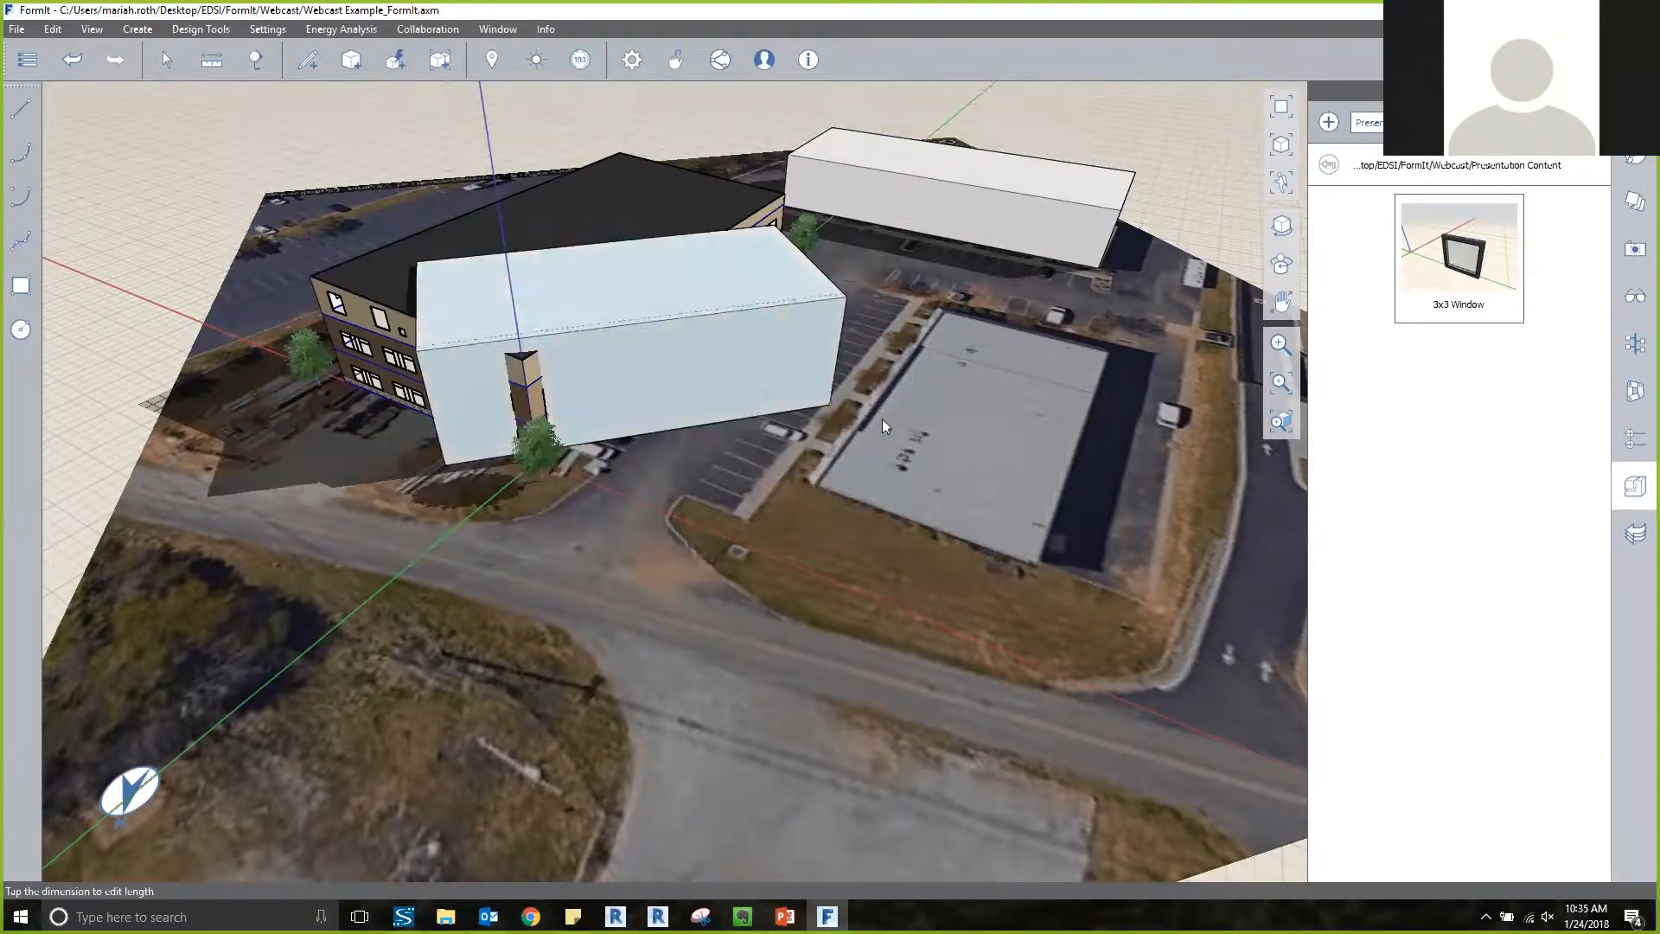
scroll(826, 405, "up", 5)
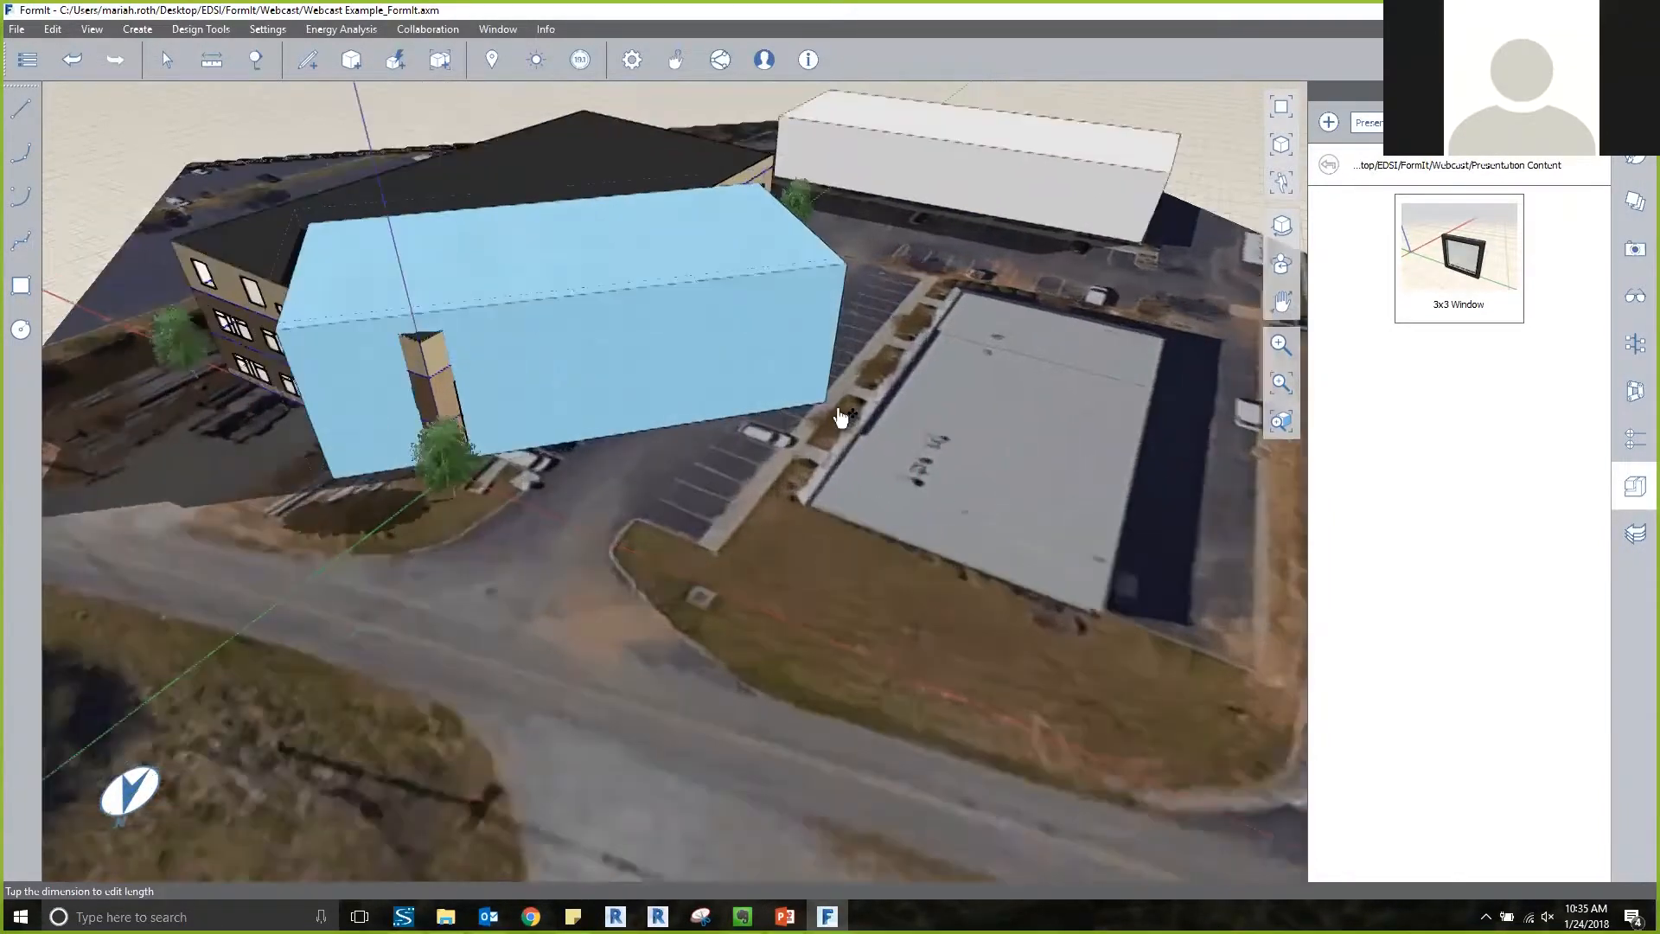
scroll(803, 541, "up", 3)
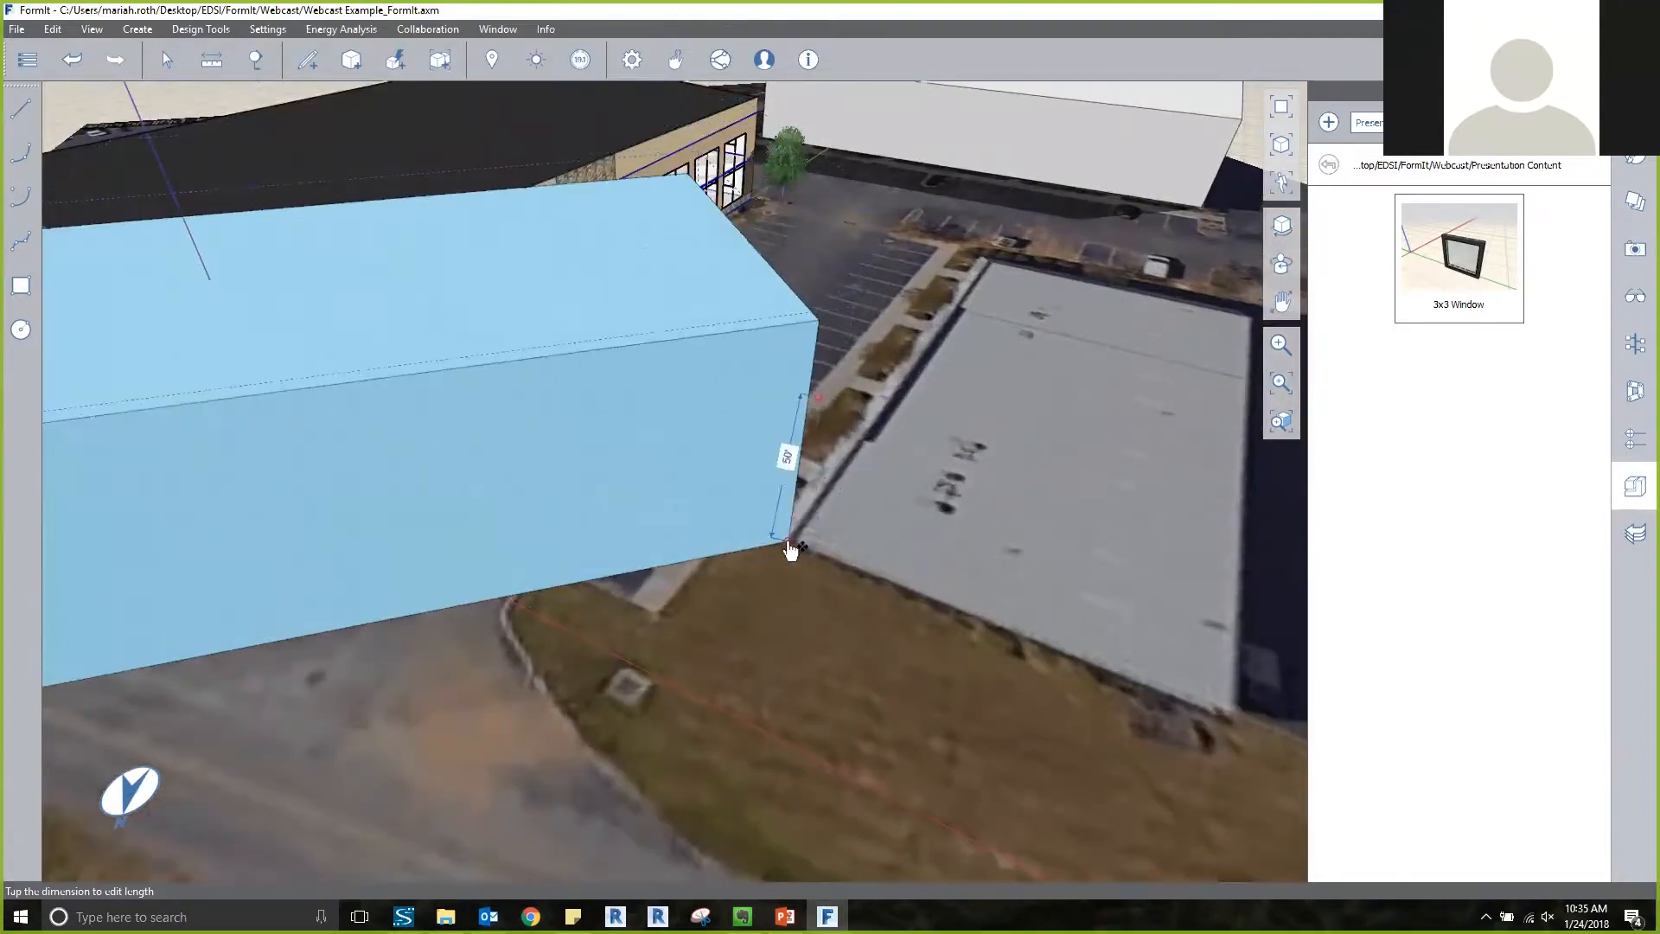
middle_click_drag(863, 443, 752, 459)
Start rotating the second mass, placing the rotation centre on its bottom corner at the flat-roofed building's corner.
right_click(753, 450)
left_click(822, 412)
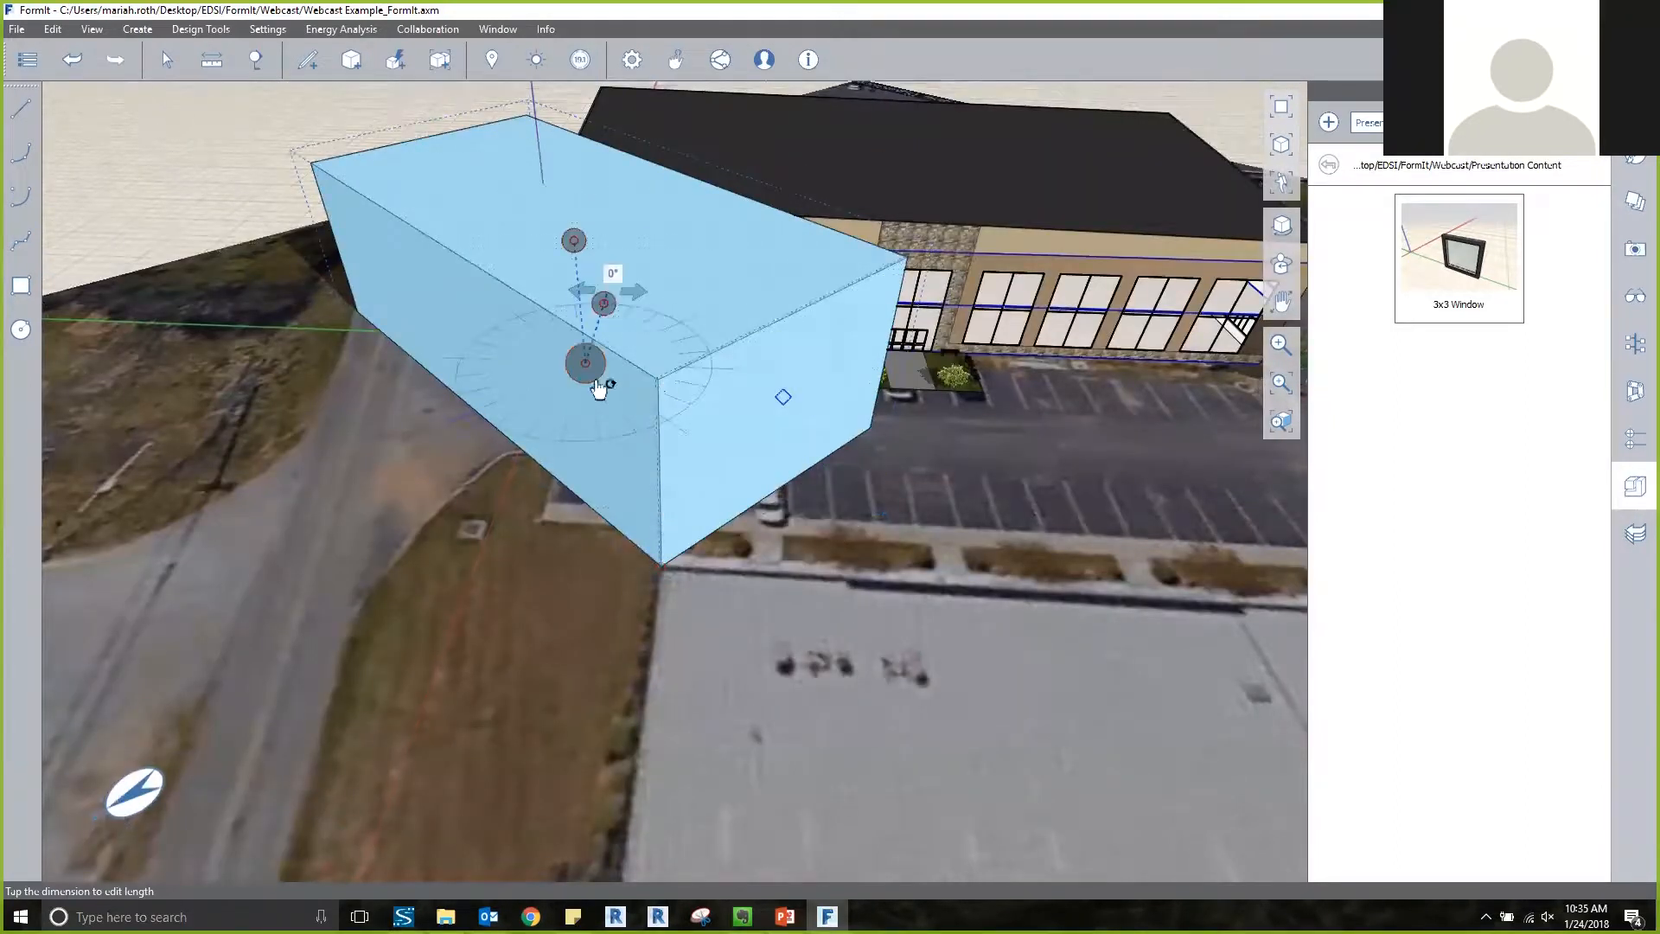
scroll(655, 467, "up", 4)
left_click_drag(568, 346, 661, 612)
middle_click_drag(713, 628, 664, 525)
left_click_drag(664, 525, 761, 540)
Rotate the second mass about 136° around that corner to cover the flat-roofed building's footprint, and finish the rotation.
scroll(769, 534, "down", 4)
middle_click_drag(772, 532, 775, 471)
left_click_drag(774, 471, 833, 803)
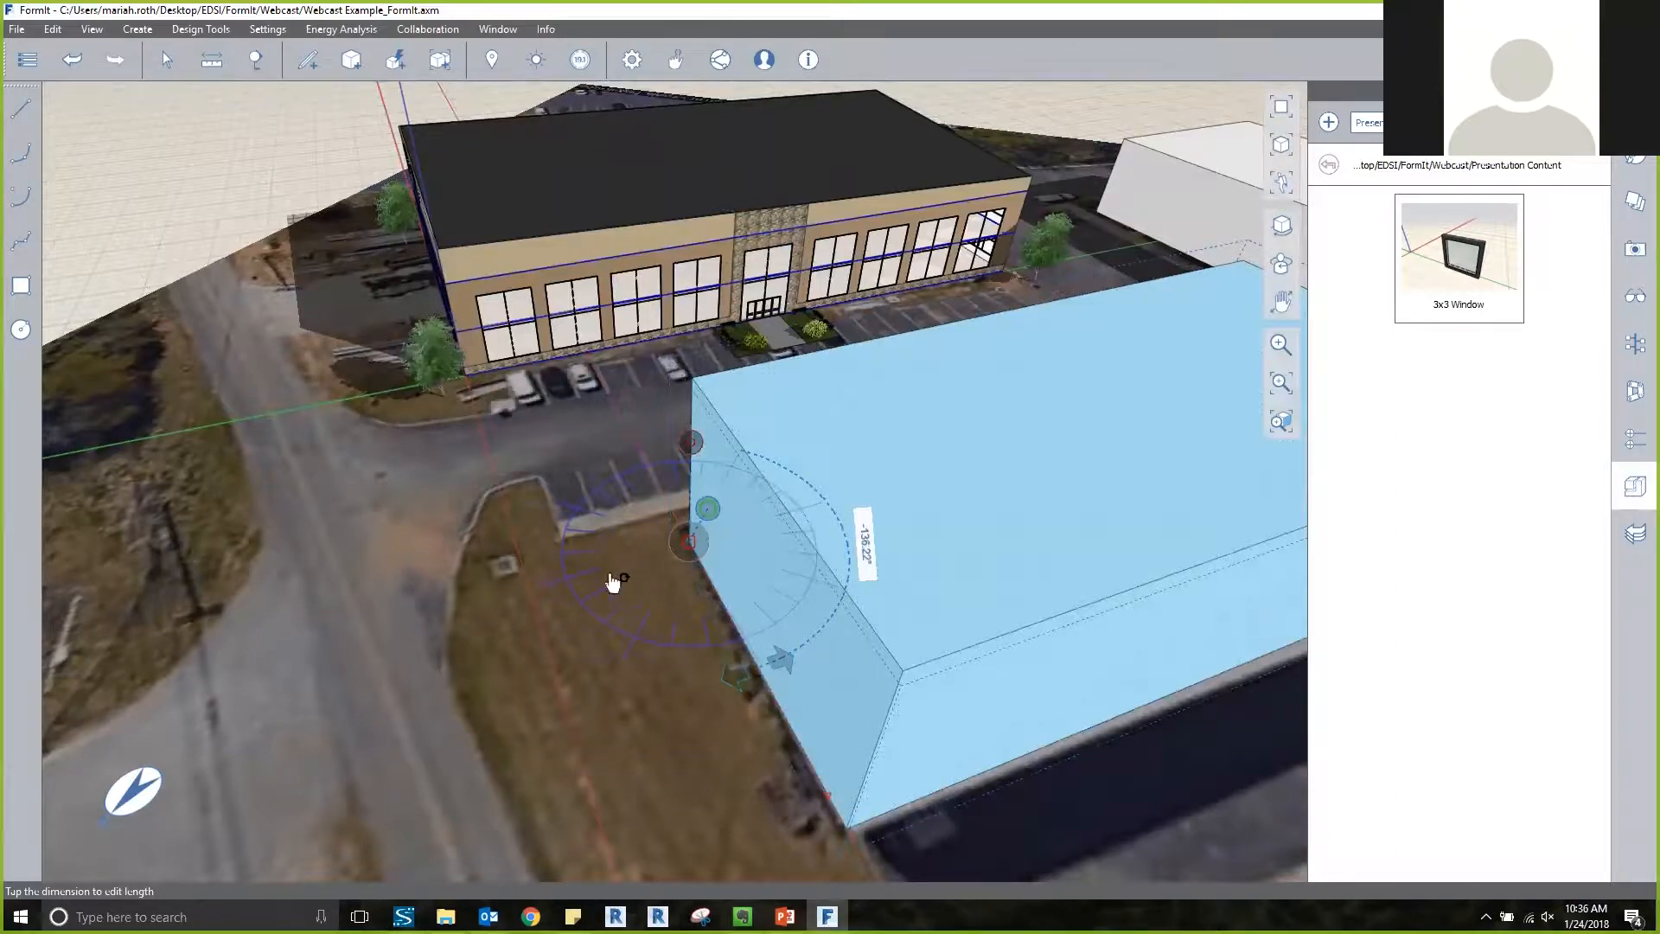
scroll(612, 582, "down", 5)
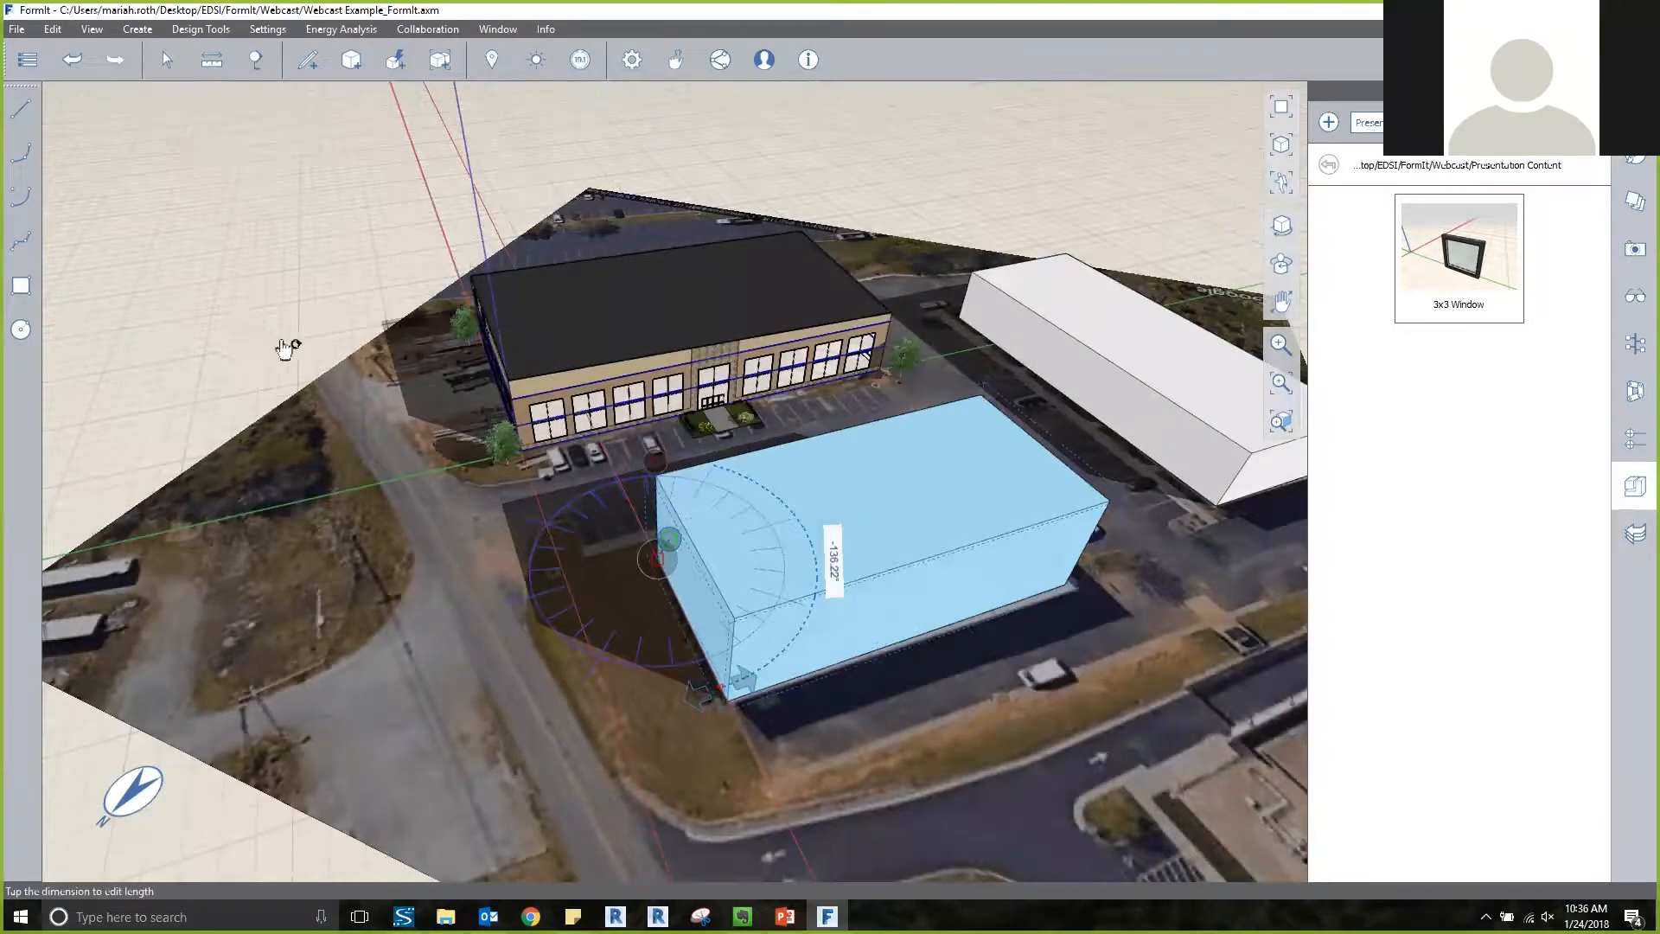
left_click(313, 365)
Examine the site from above and its wider surroundings on the location's satellite map, and close the map without importing an image.
right_click_drag(337, 368, 208, 485)
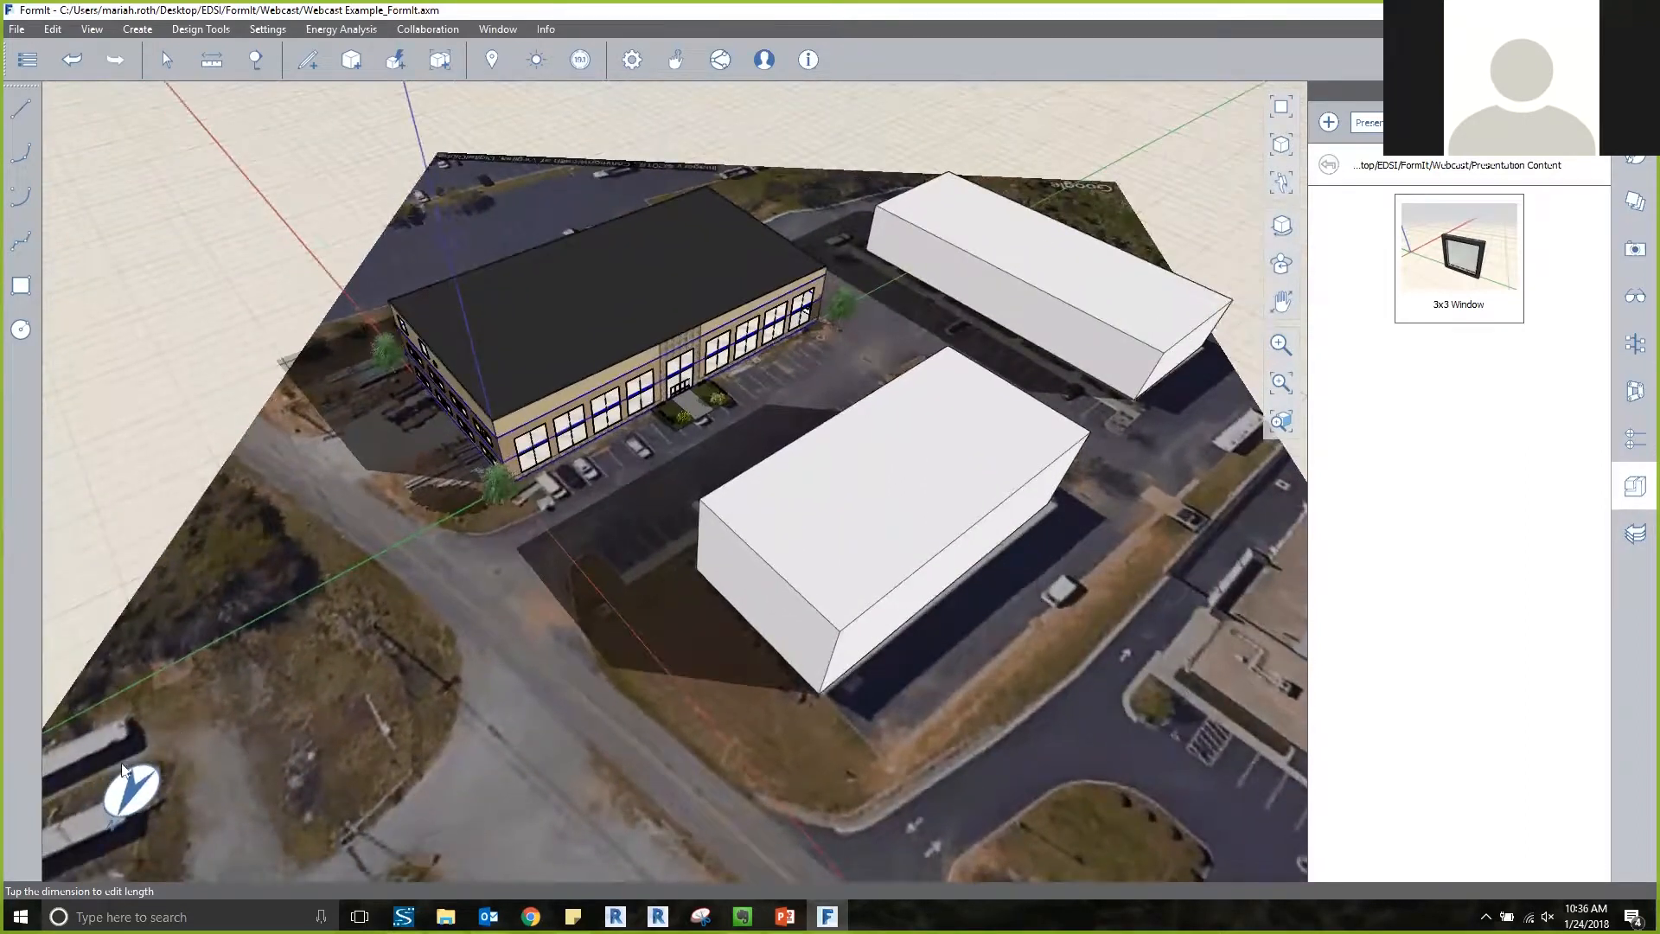
right_click_drag(289, 742, 206, 650)
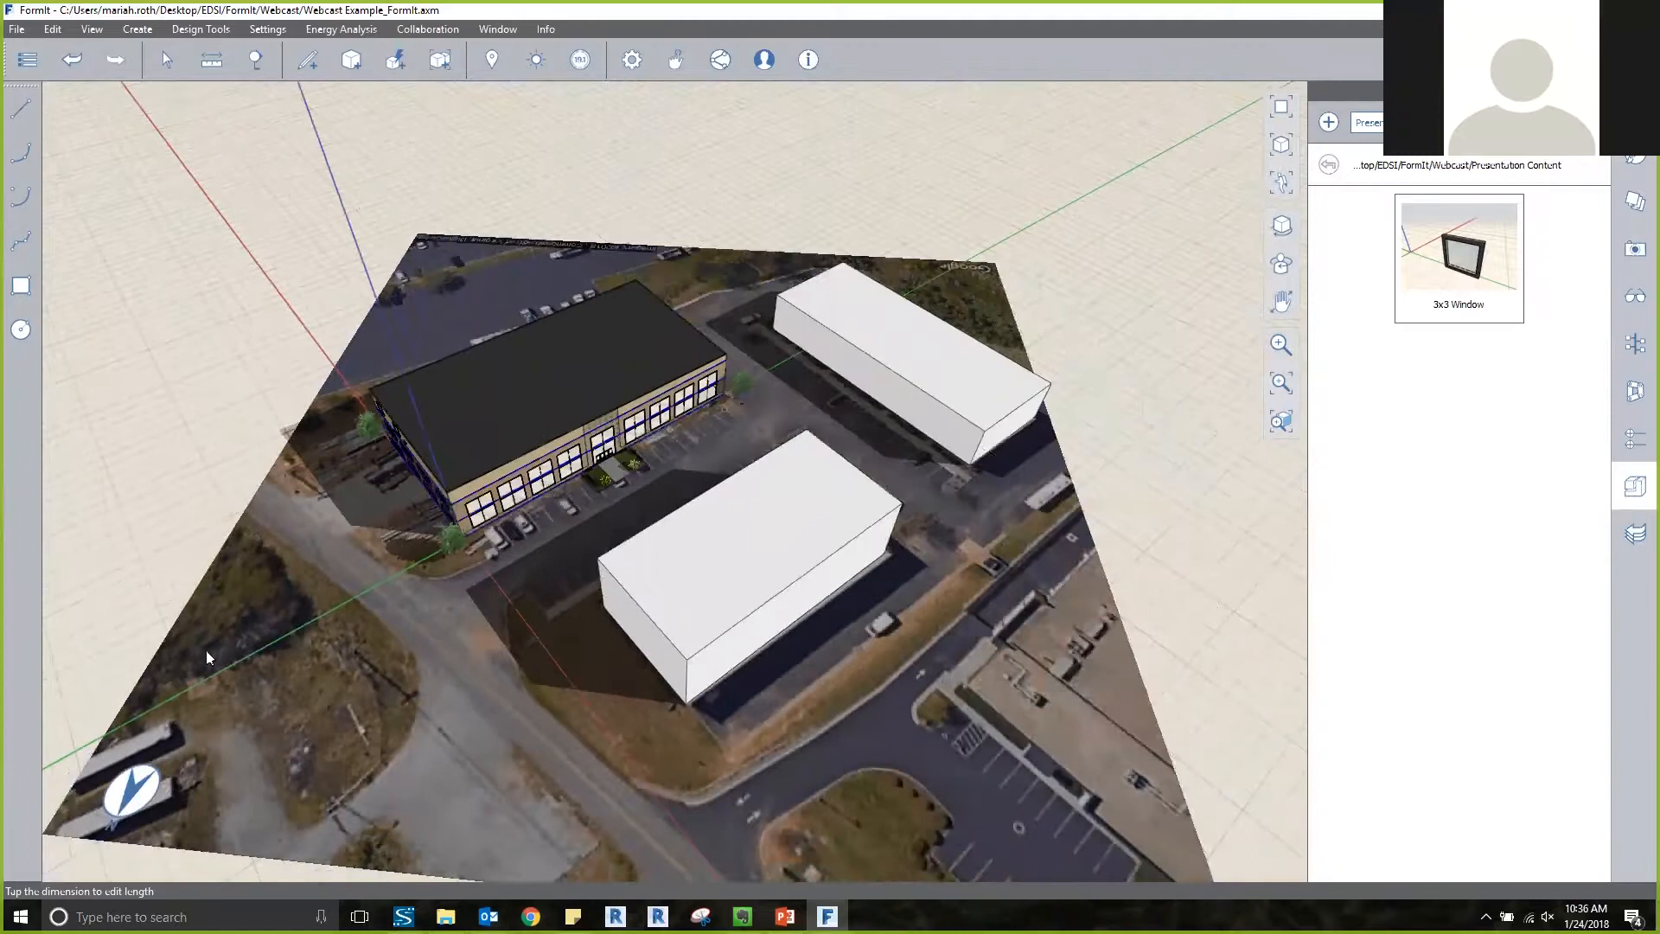
right_click_drag(208, 741, 447, 751)
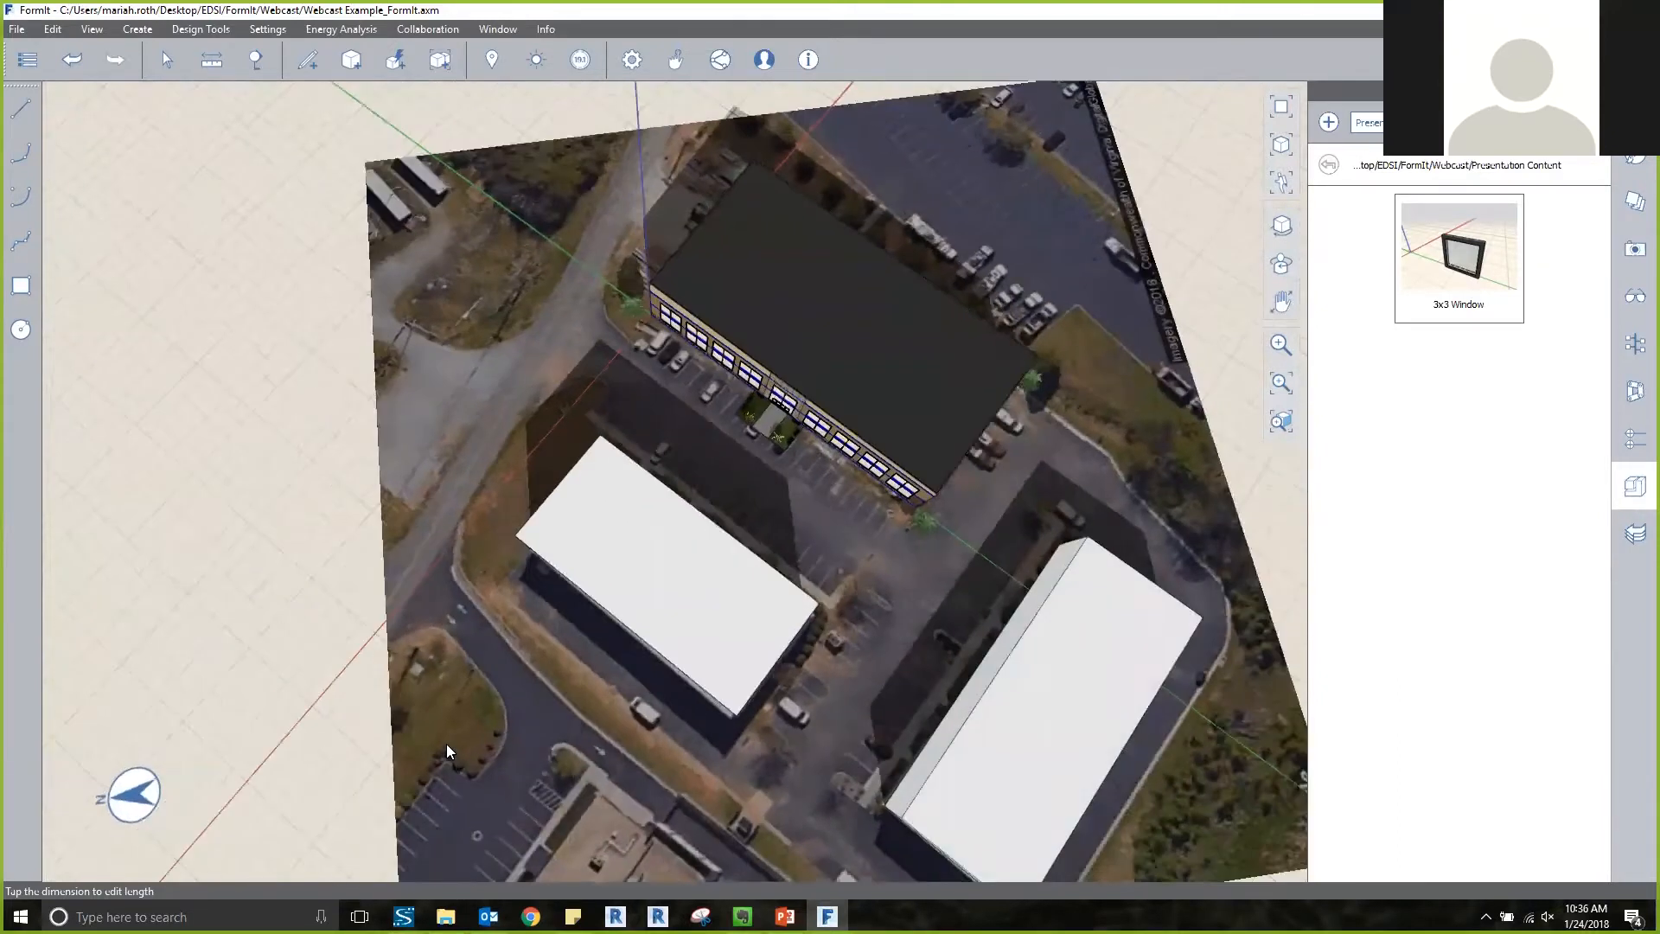
left_click(500, 62)
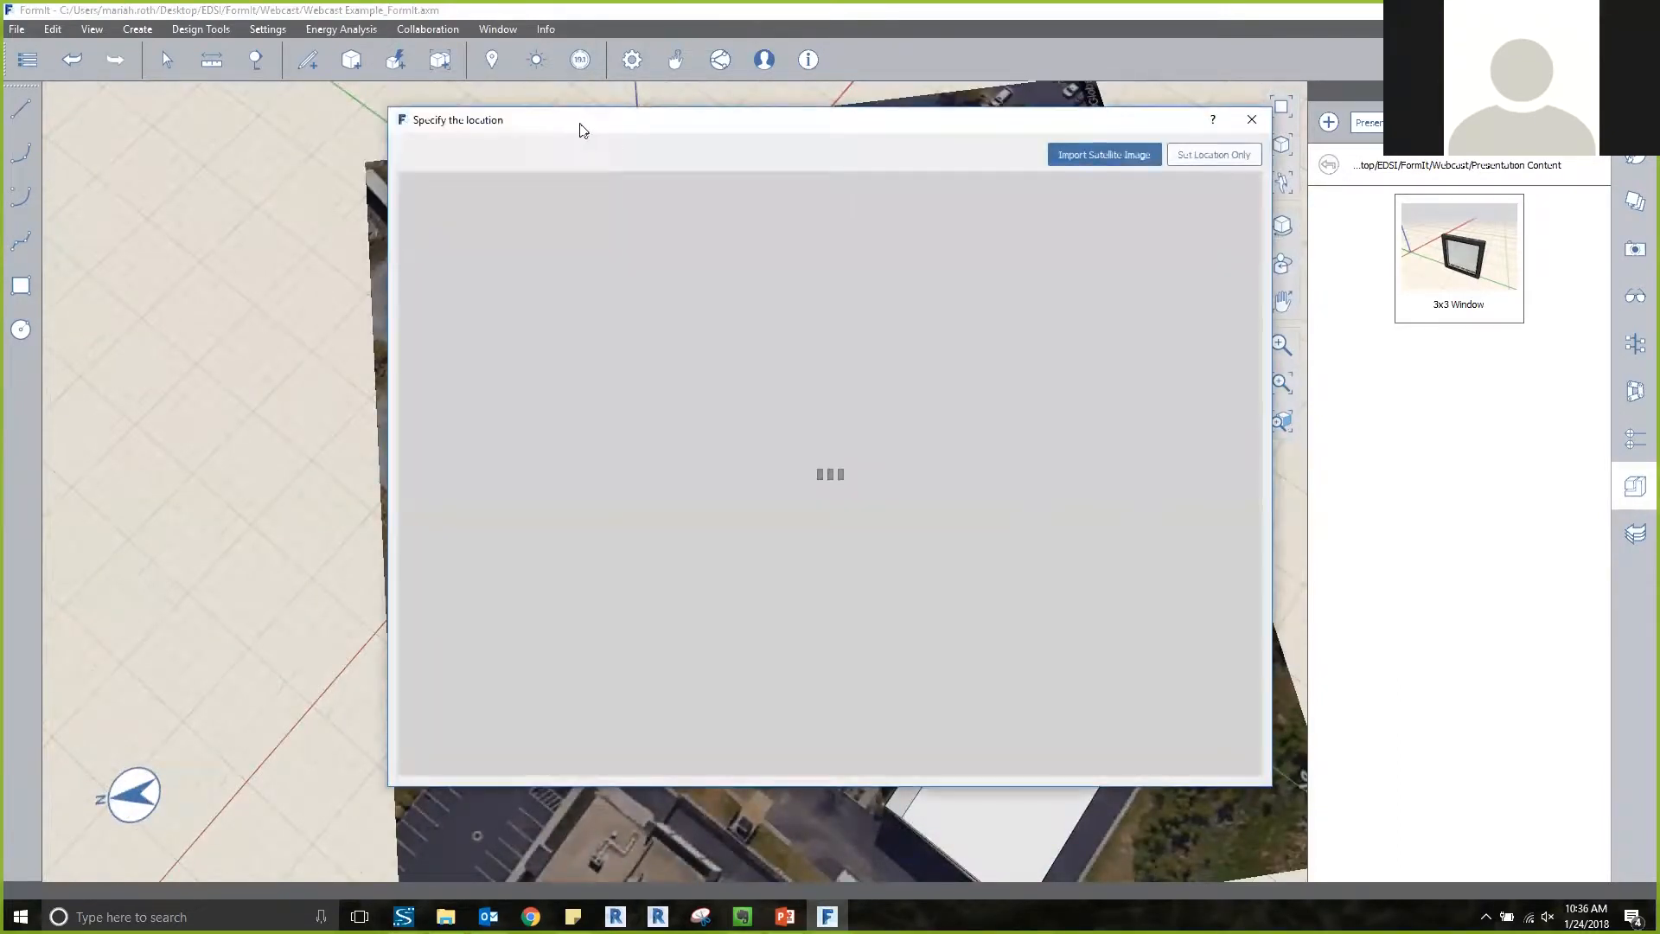
left_click_drag(570, 130, 541, 130)
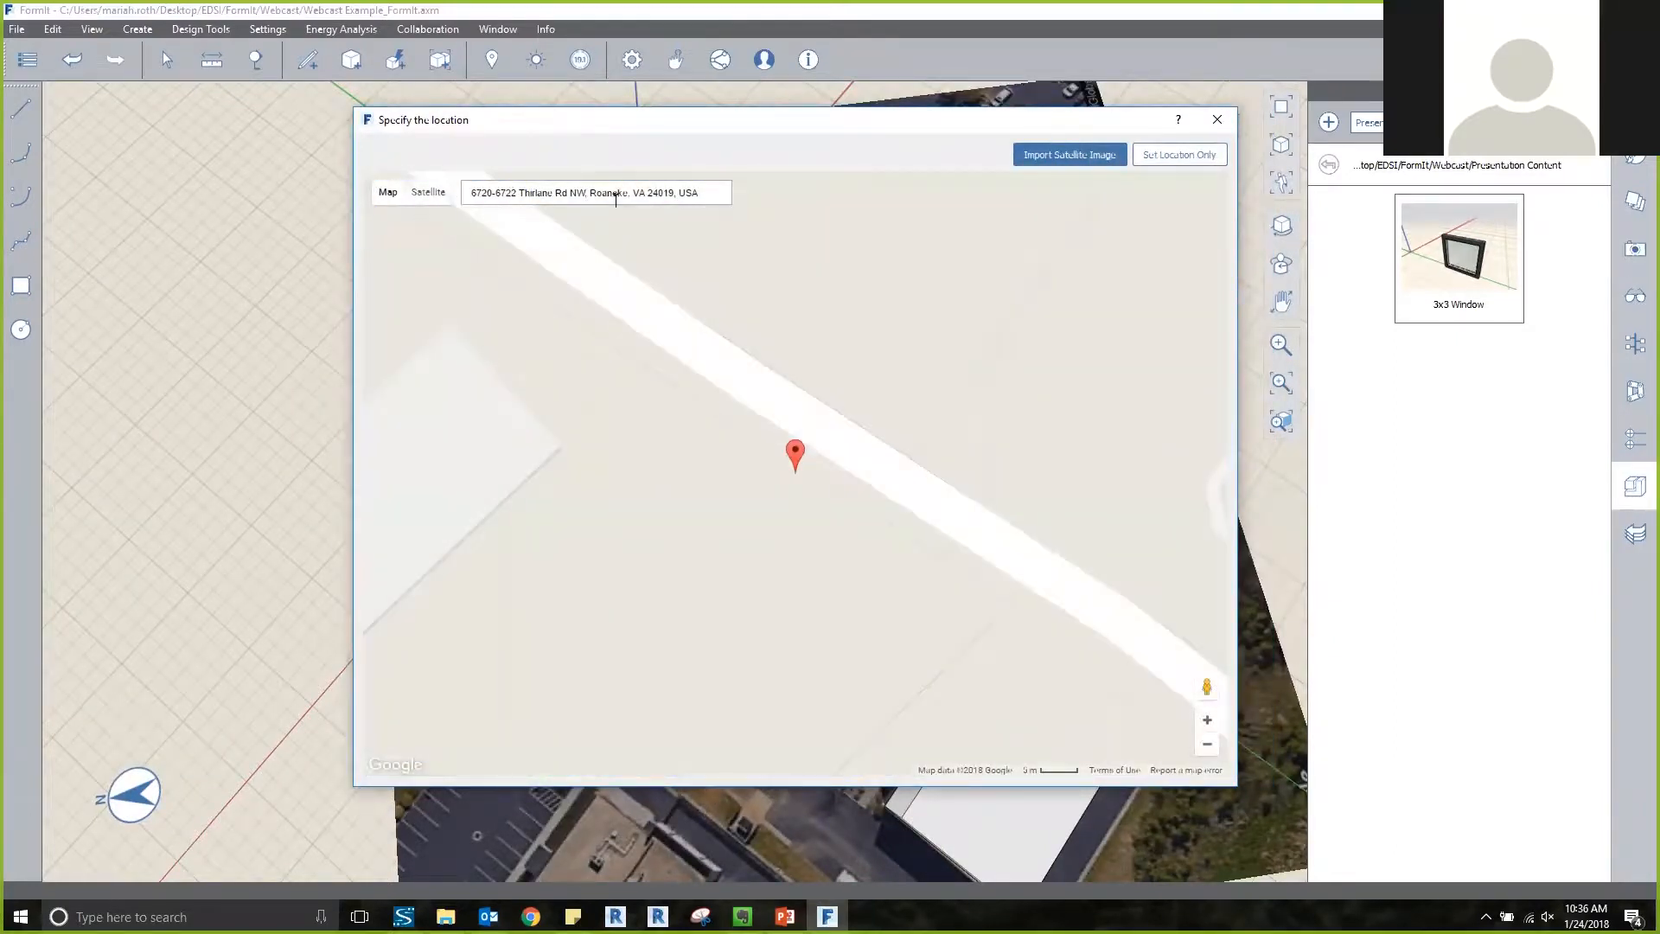
left_click(429, 192)
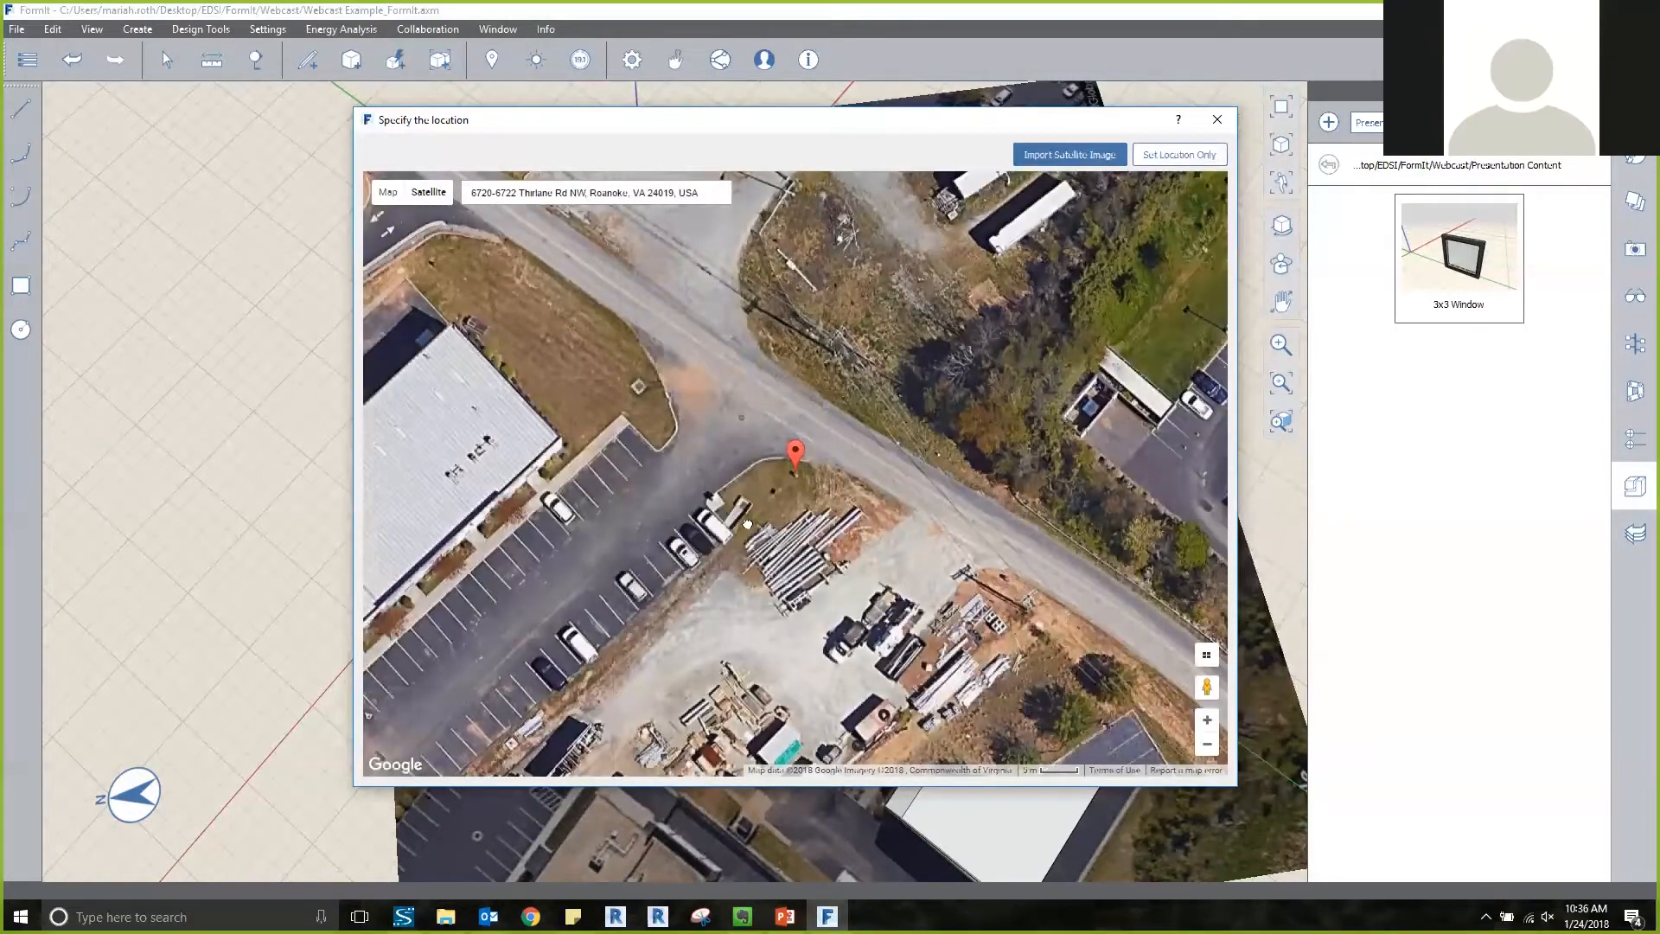
scroll(772, 456, "down", 2)
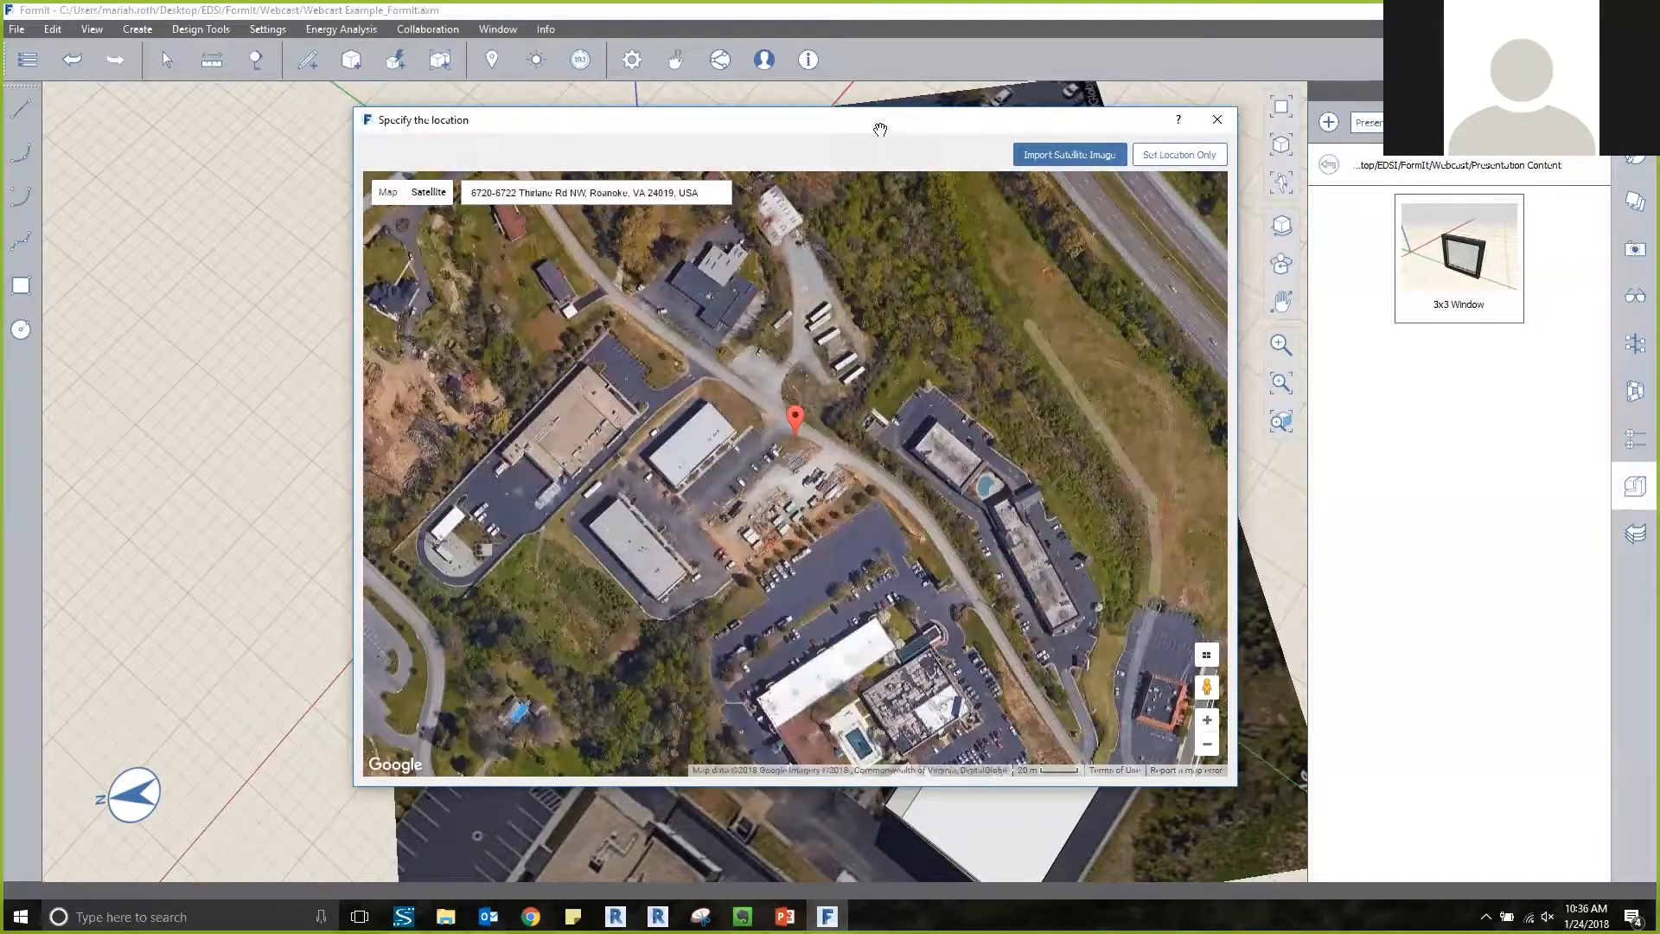
left_click(1217, 120)
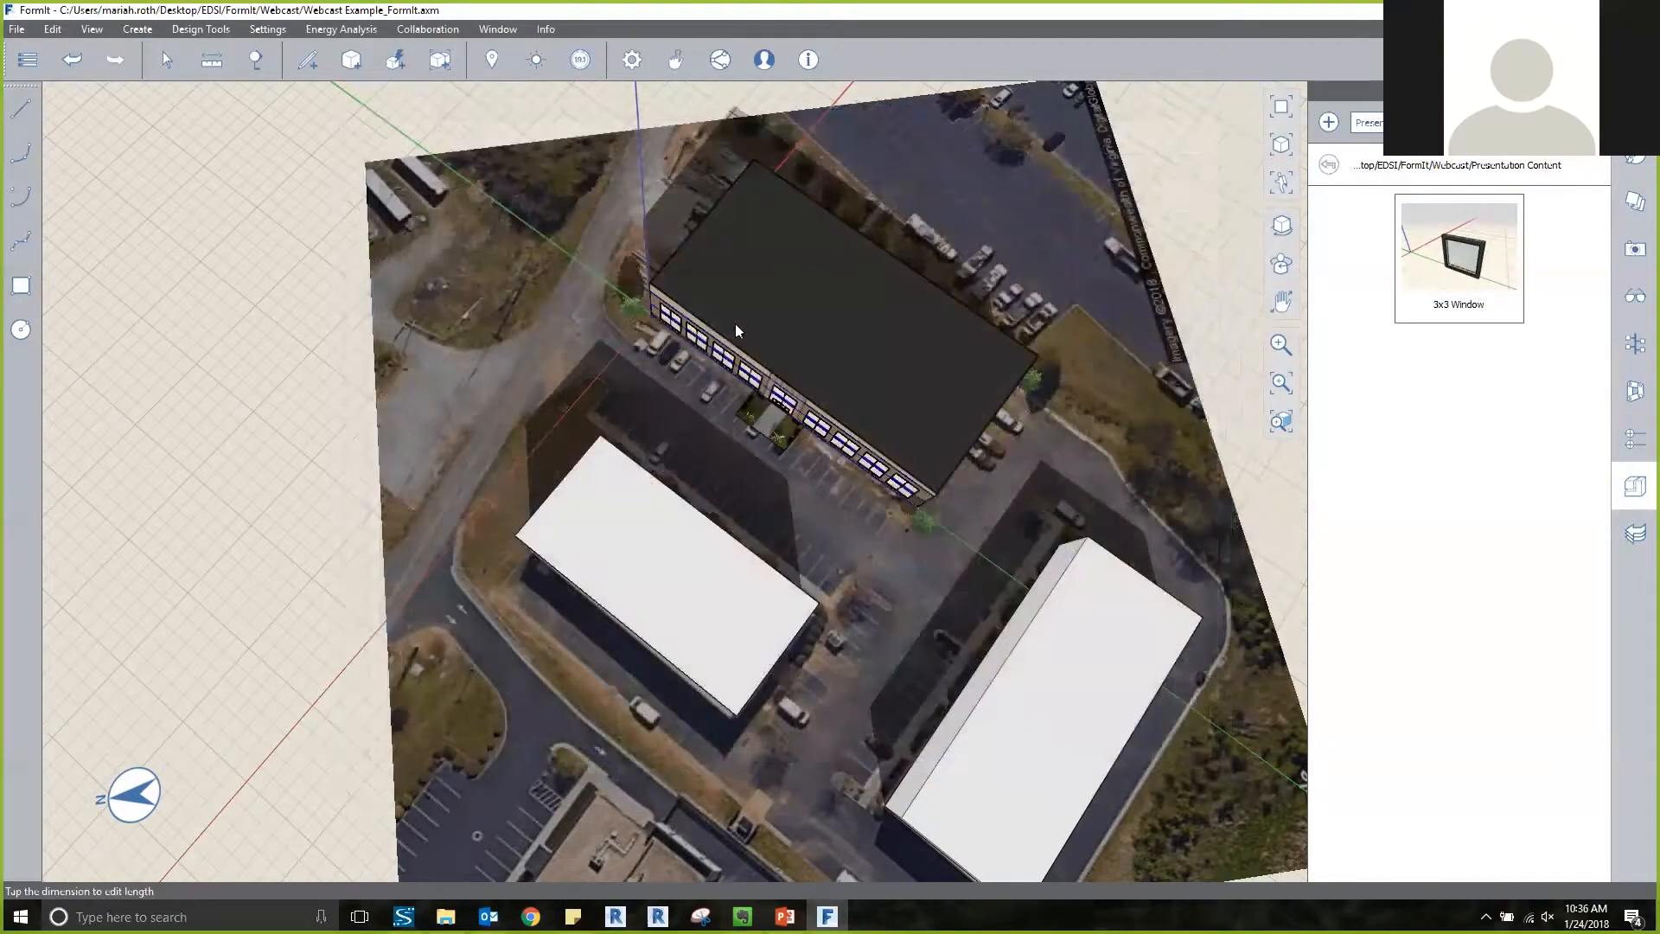
Set the sun and shadow study's day of year to 1/24/2018 with the main building and both masses in view.
scroll(732, 335, "down", 2)
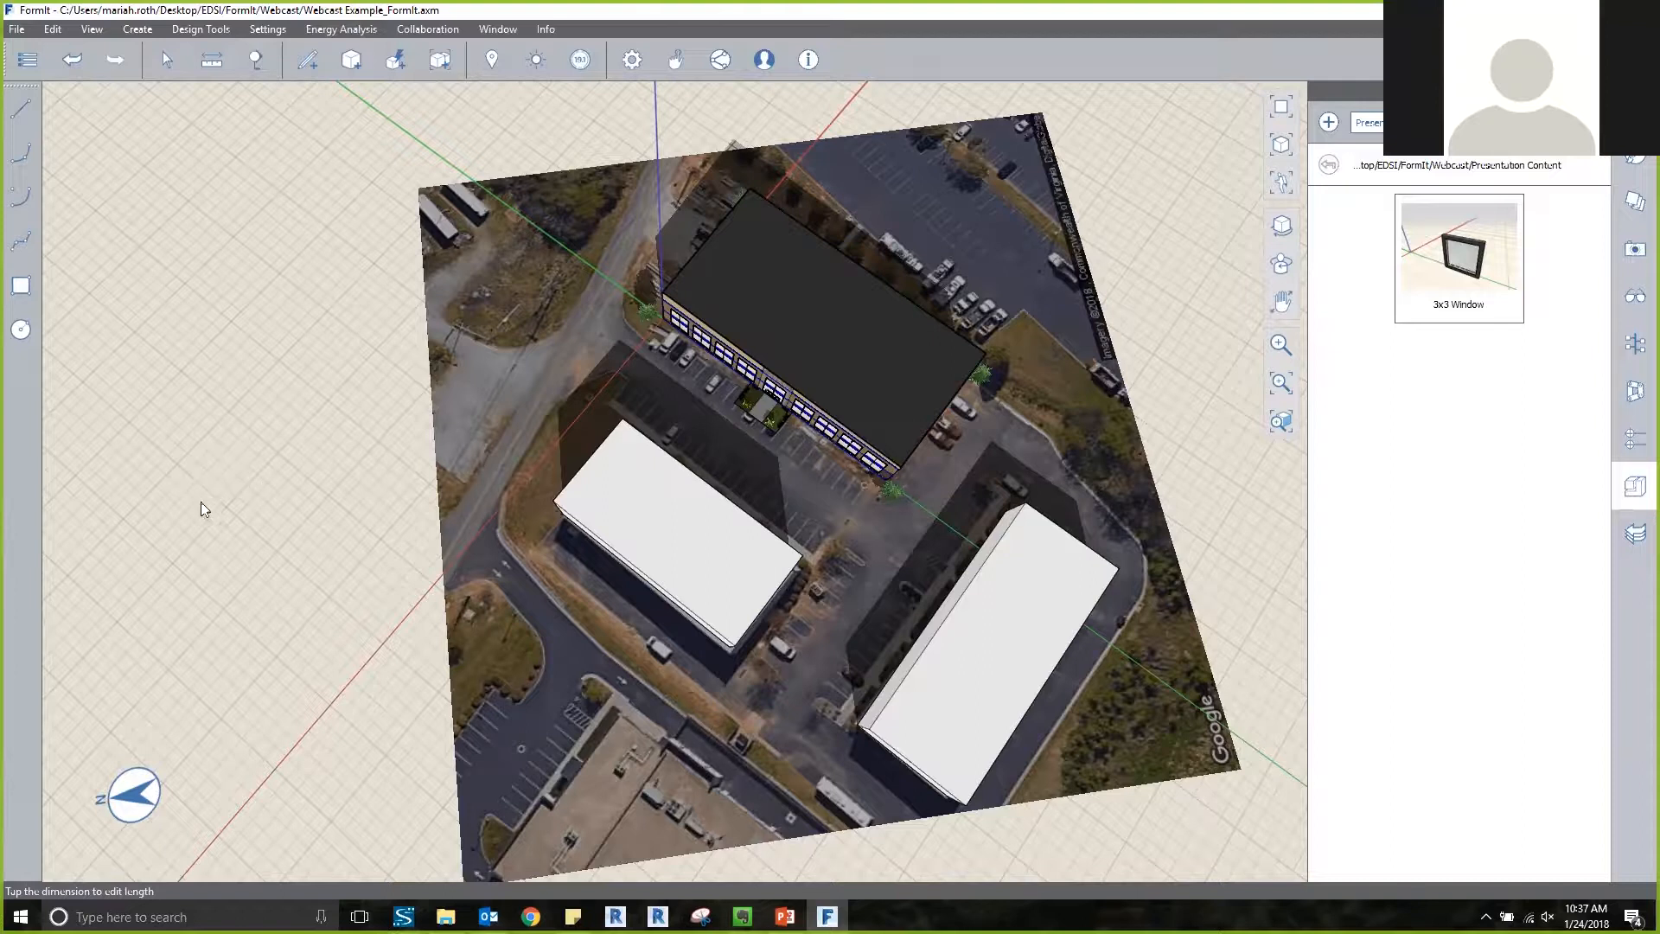
middle_click_drag(238, 513, 288, 441)
scroll(277, 402, "up", 3)
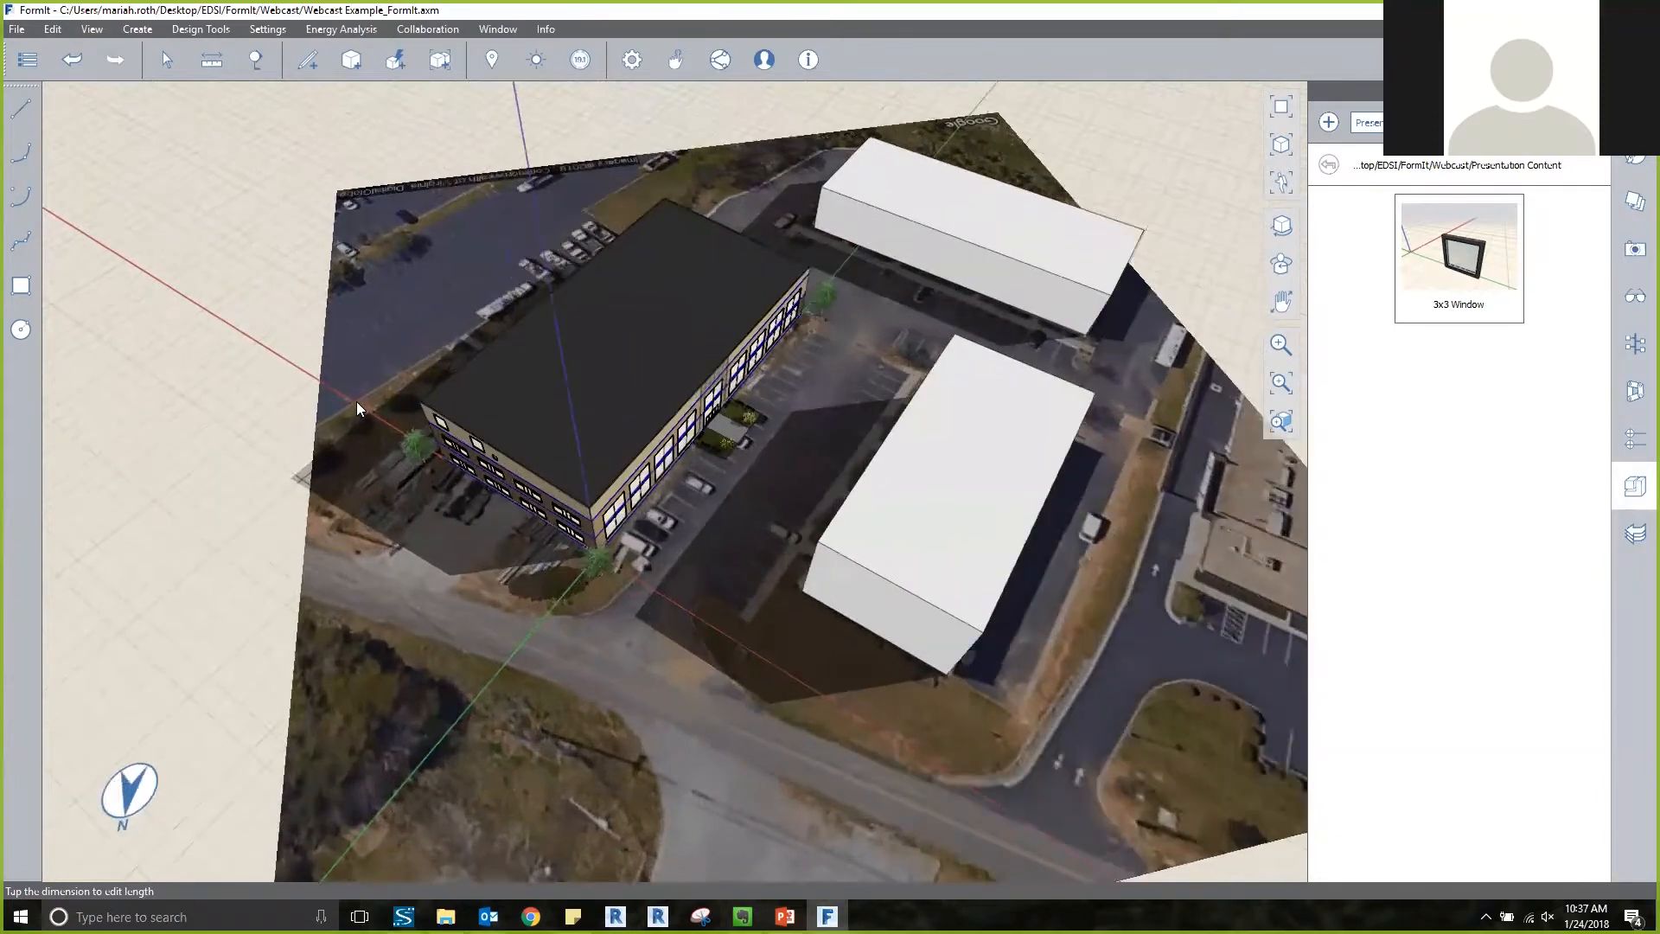
left_click(542, 63)
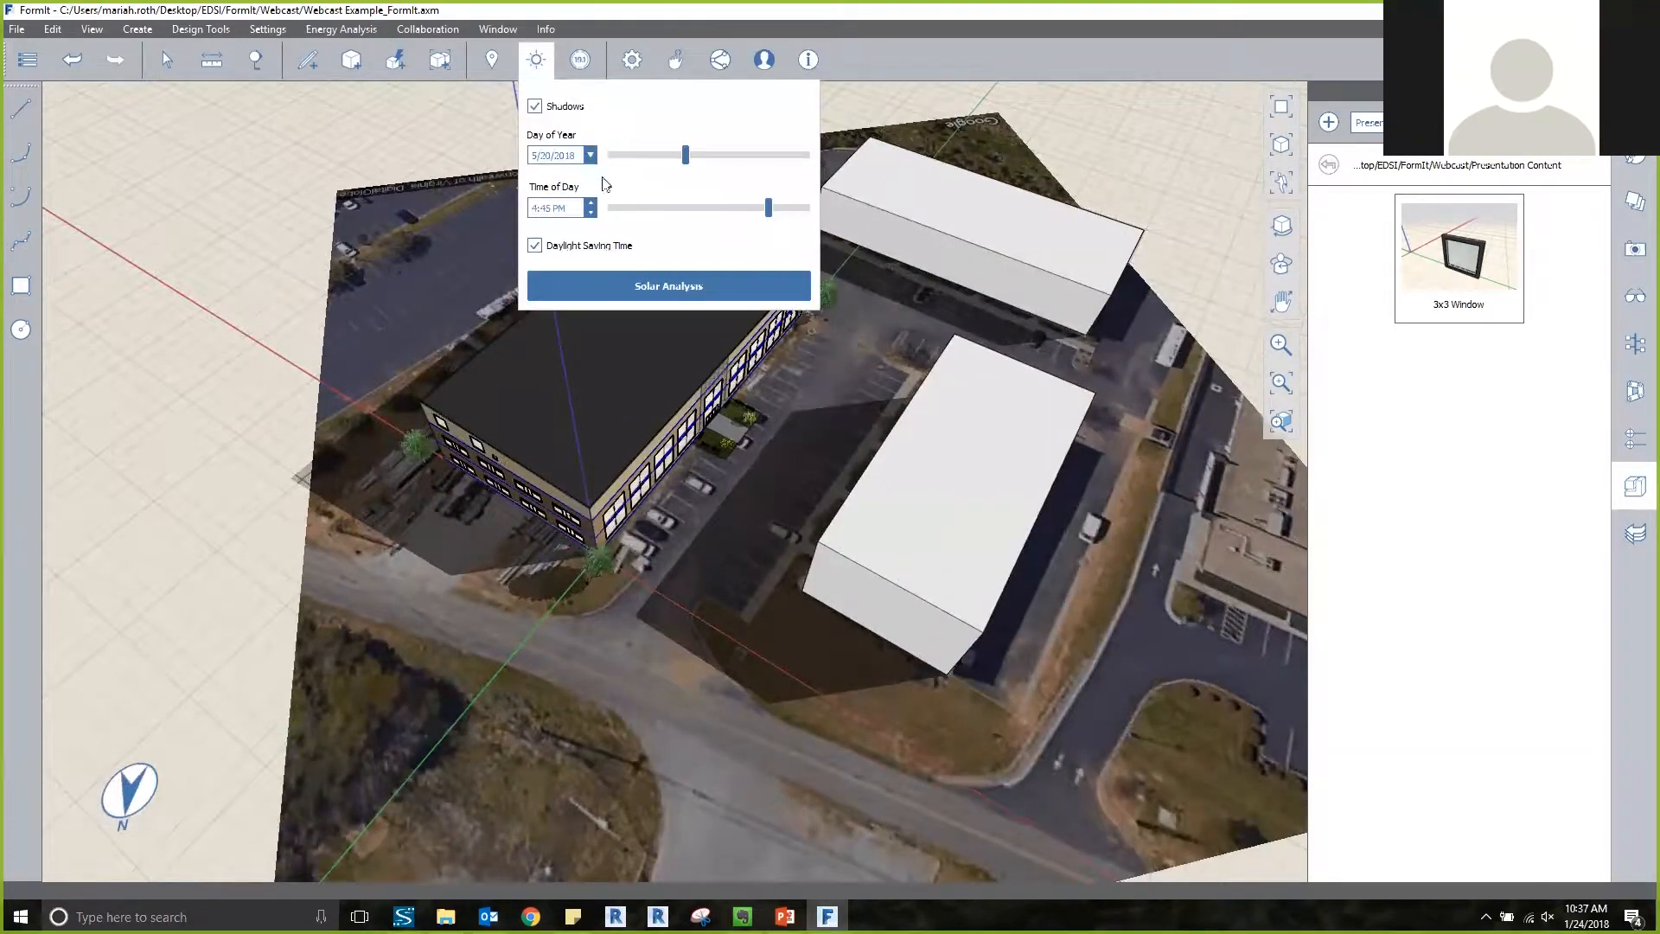
left_click(590, 155)
left_click(542, 178)
left_click(542, 178)
left_click(542, 178)
left_click(542, 178)
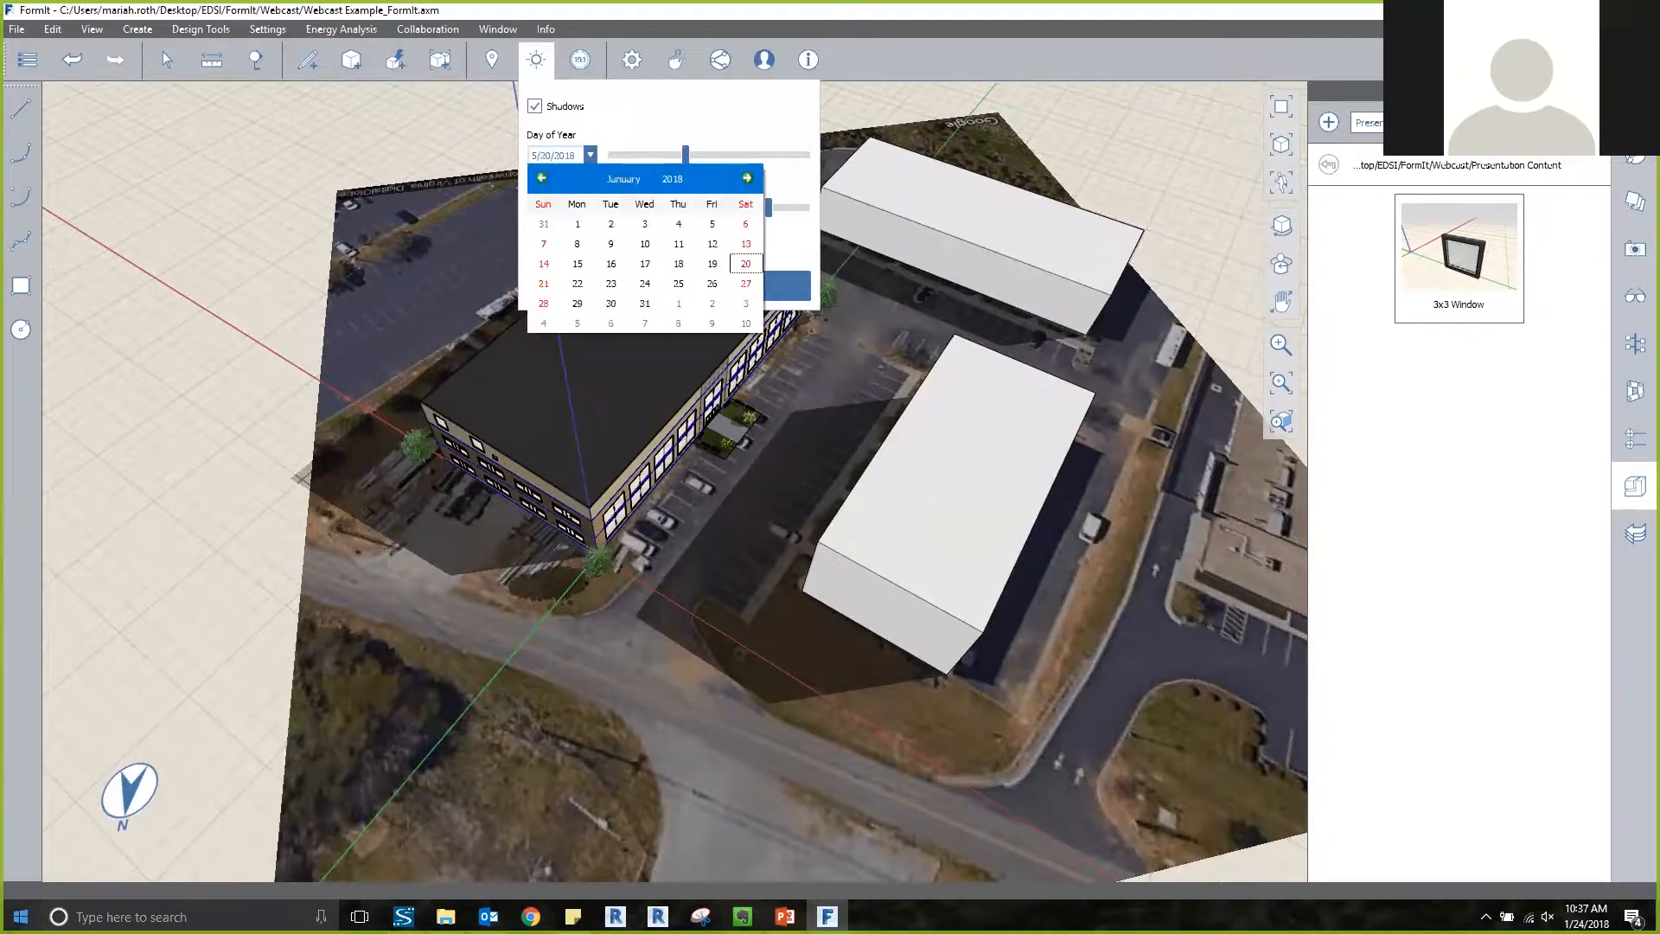
left_click(643, 286)
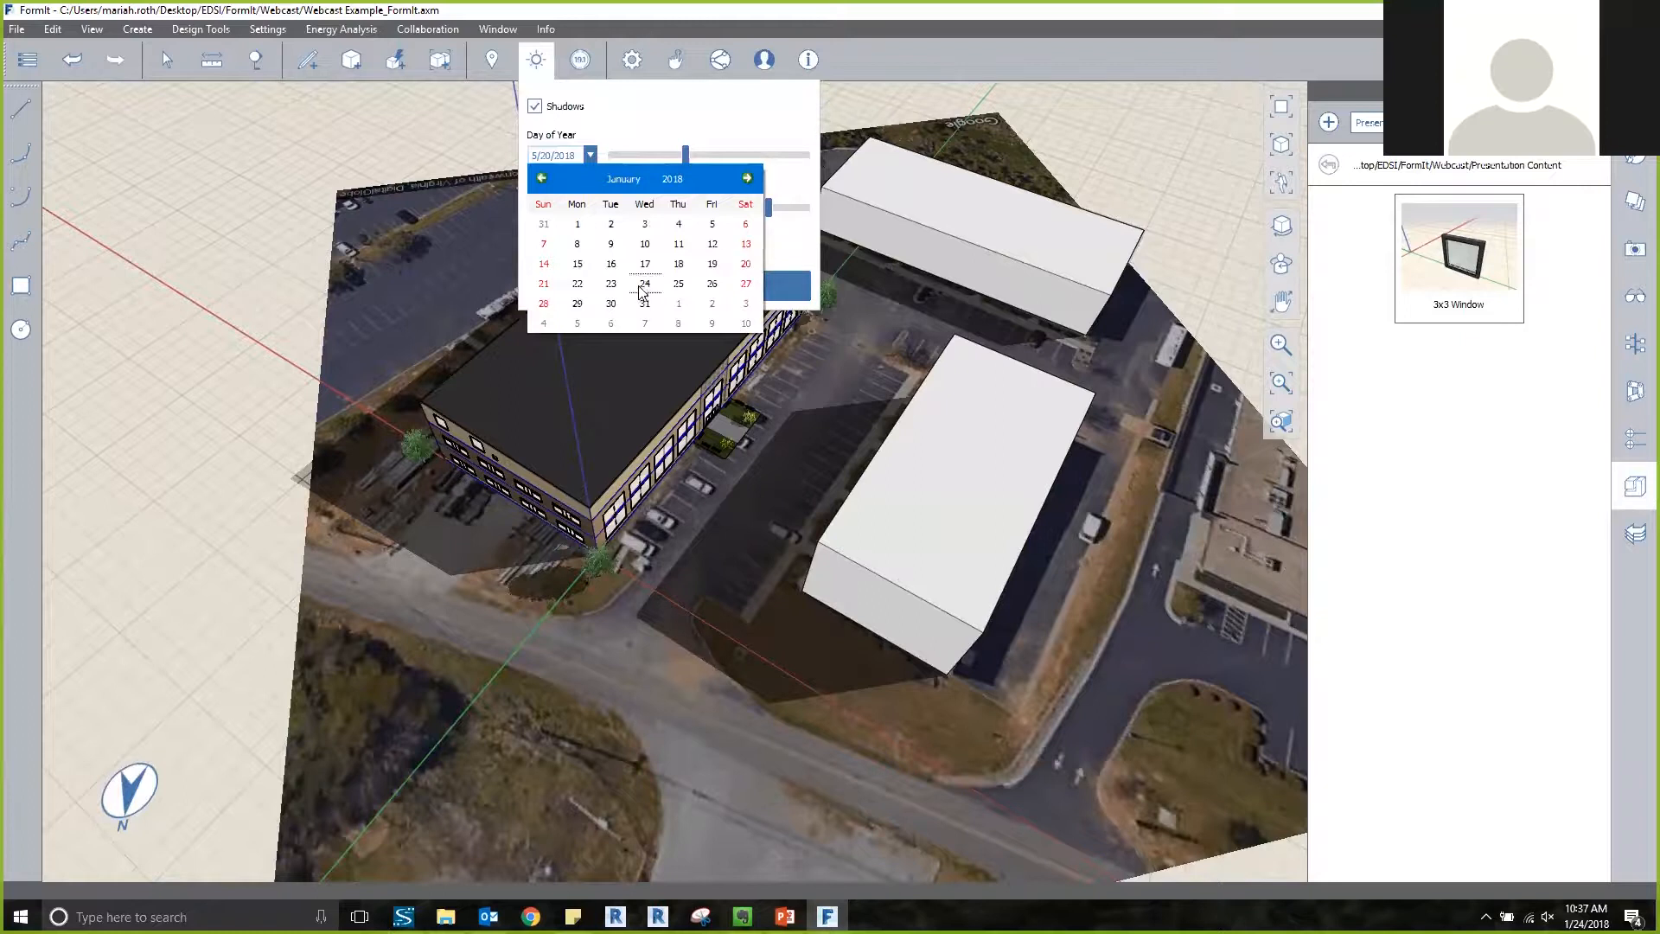
left_click(645, 285)
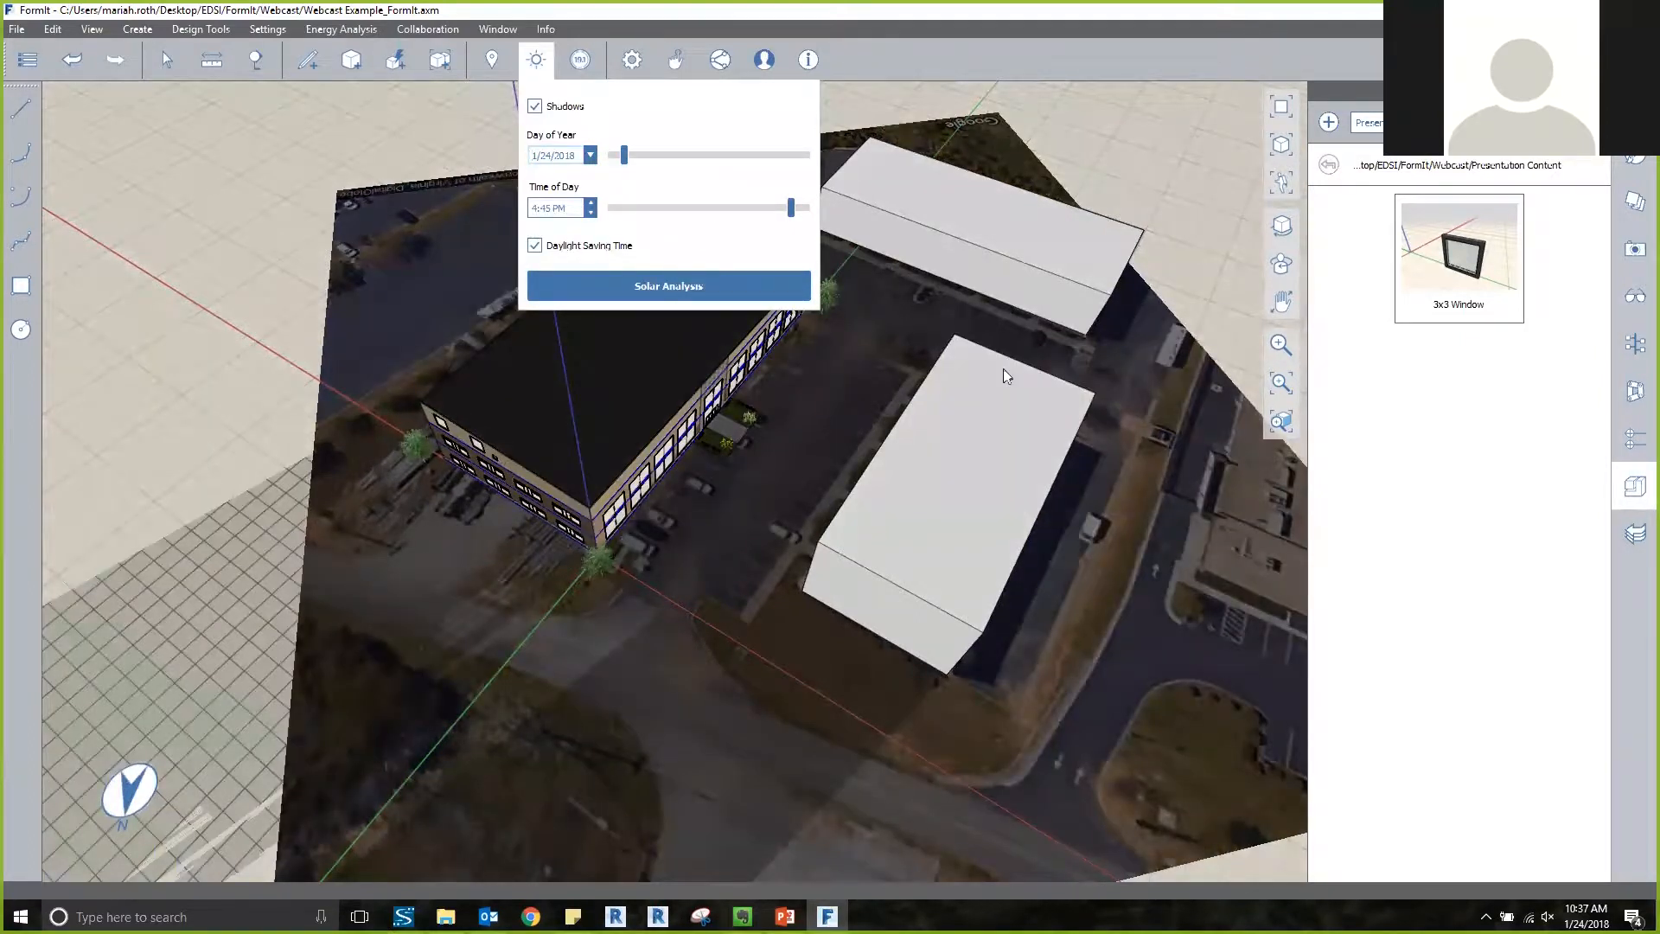
Set the shadow study's time of day to 12:00 PM with the main building, both masses and the surrounding ground in view.
left_click(980, 364)
middle_click_drag(981, 365, 1013, 375)
scroll(1014, 375, "down", 5)
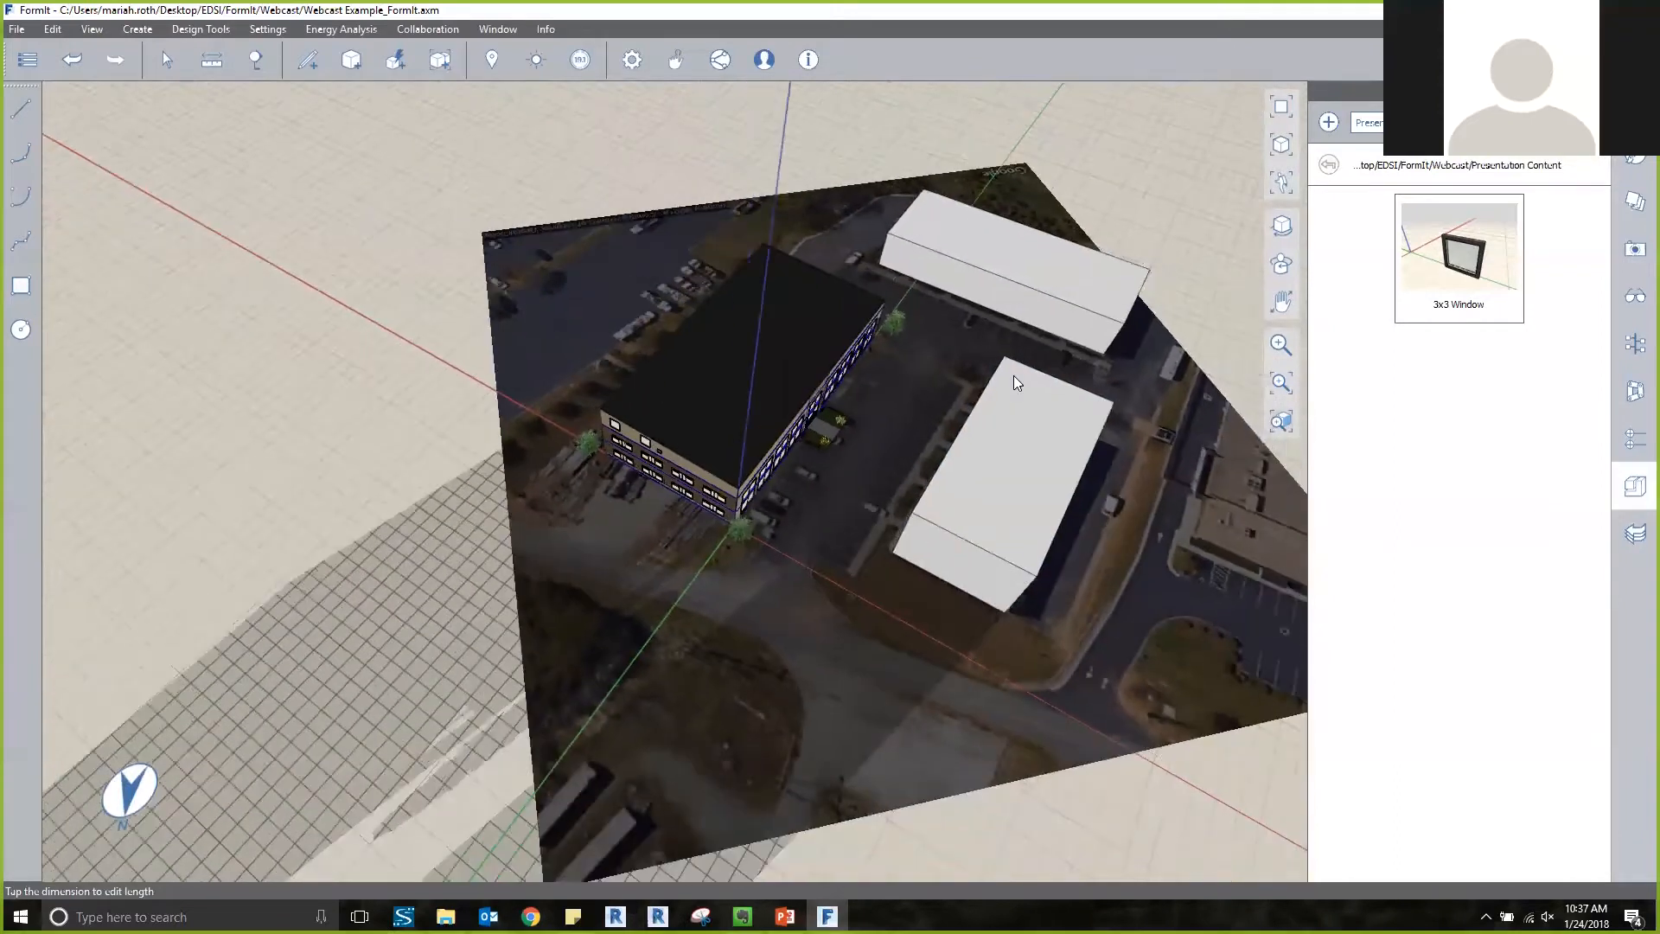
left_click(540, 62)
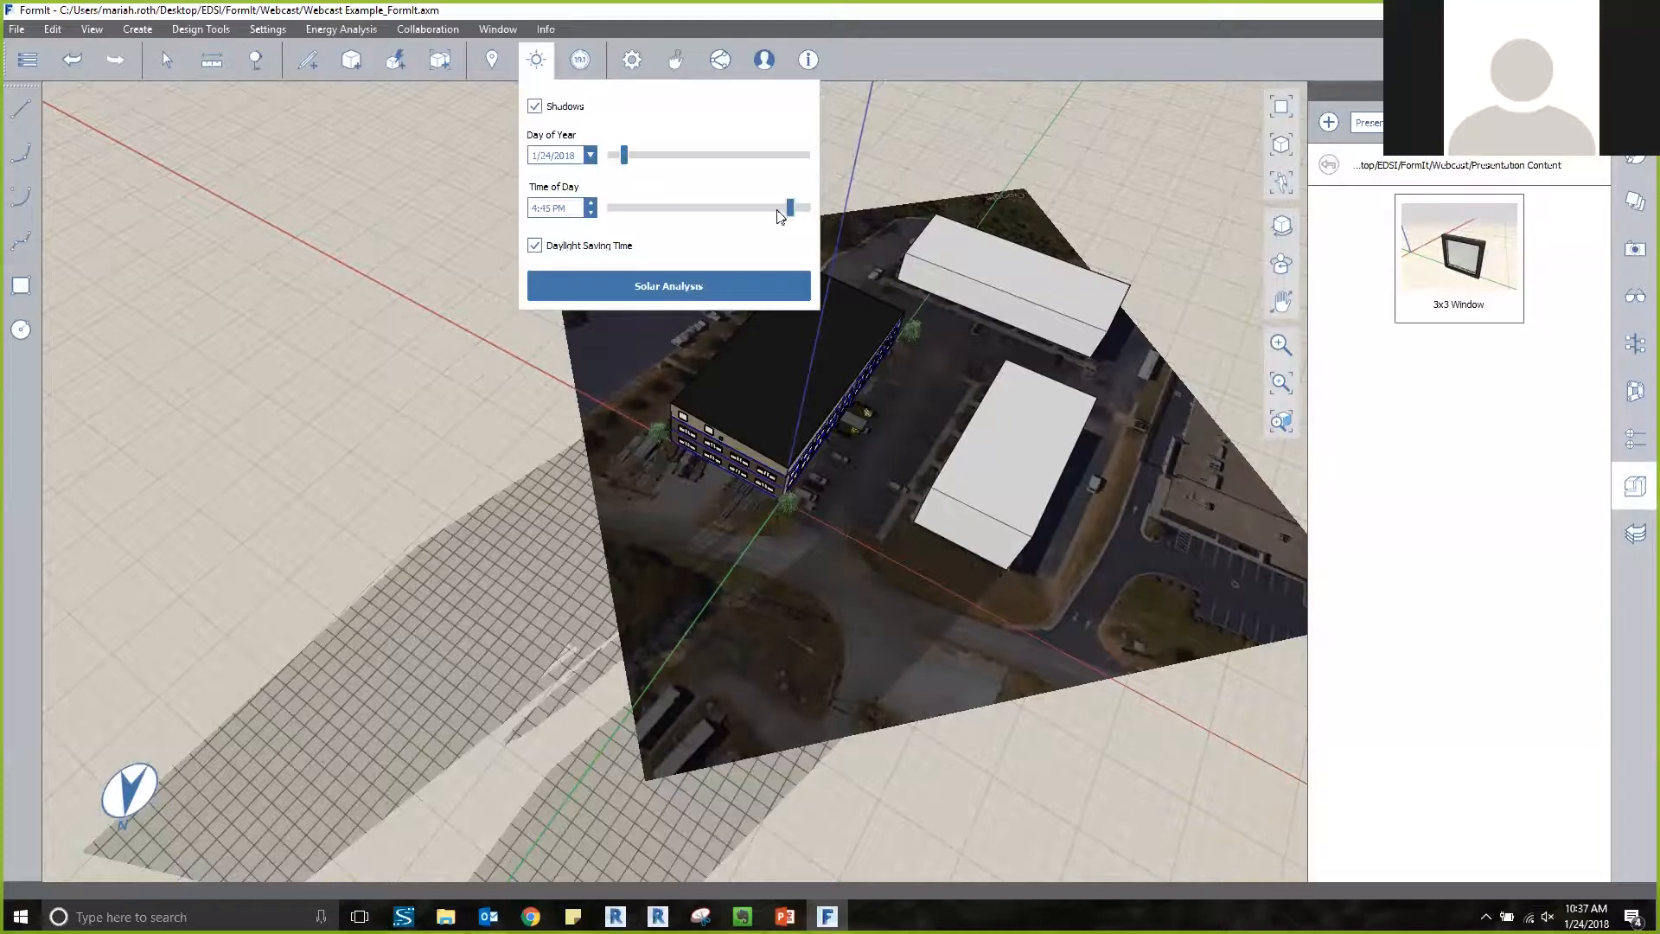
left_click_drag(789, 209, 771, 216)
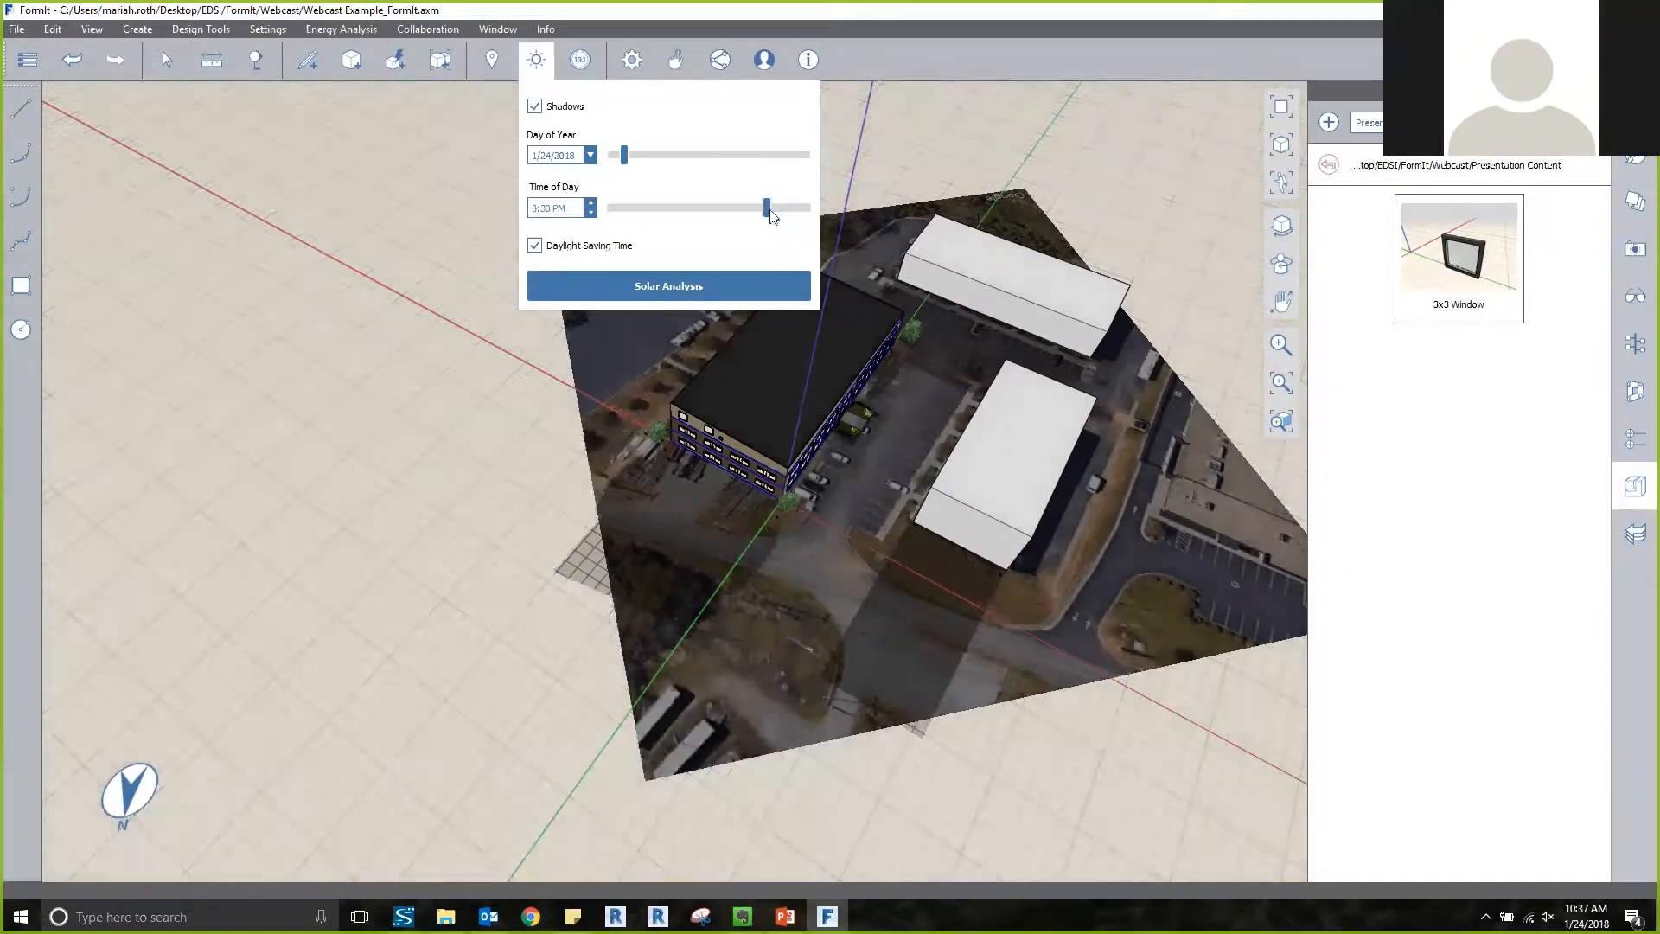
left_click(738, 213)
left_click(740, 216)
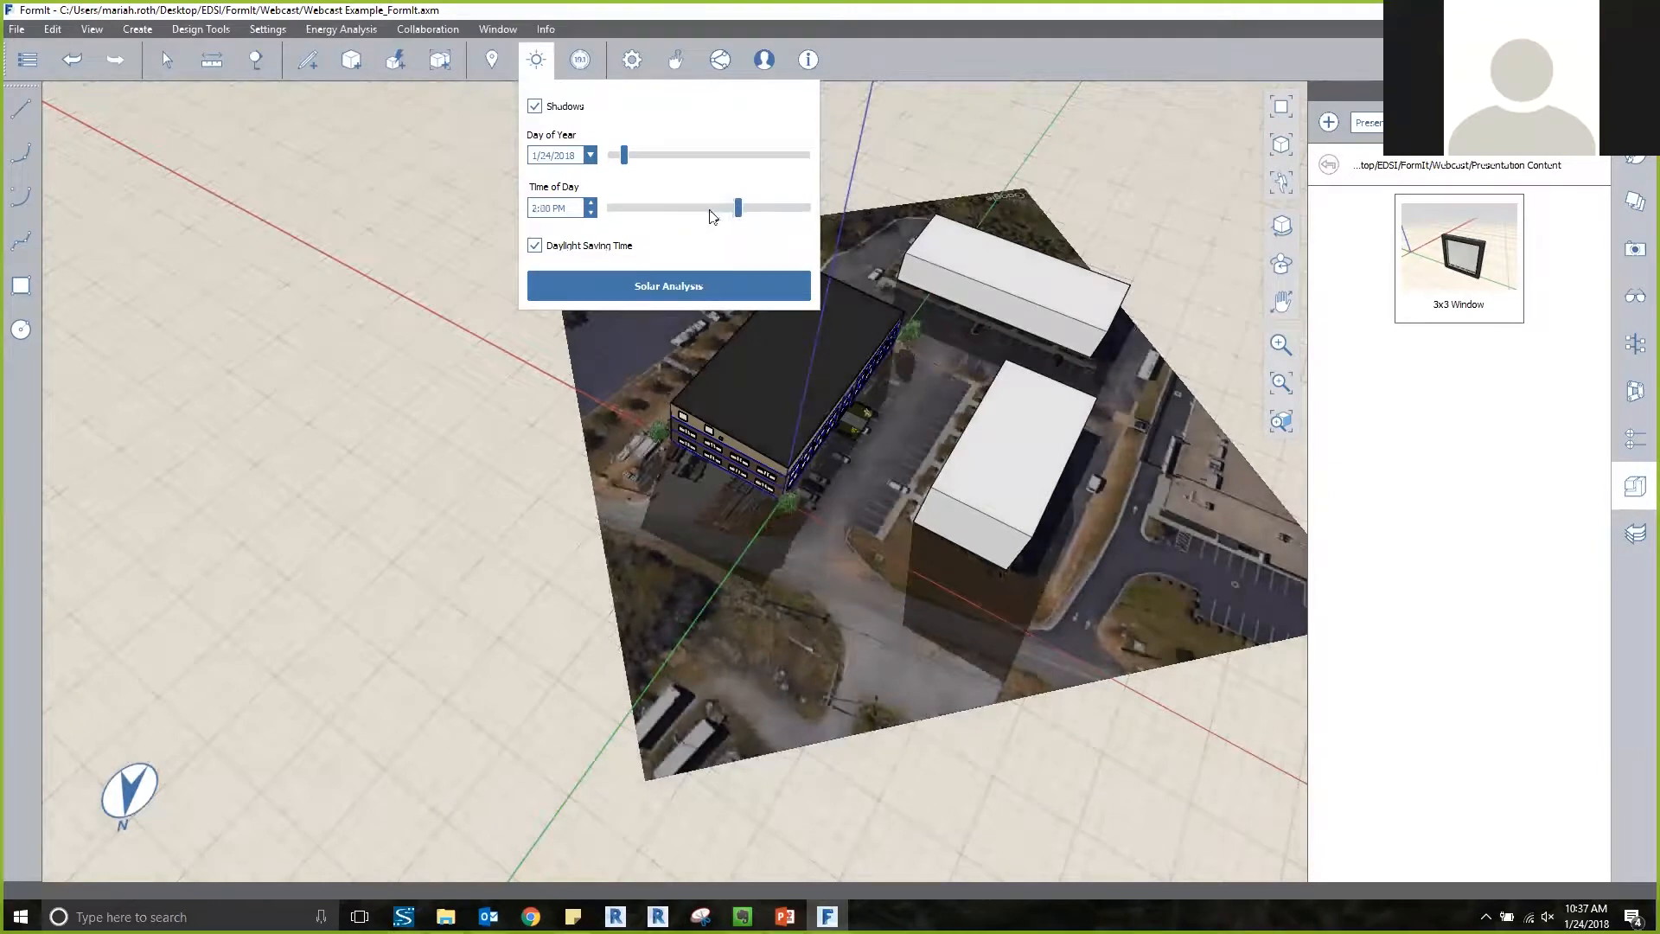
left_click(710, 211)
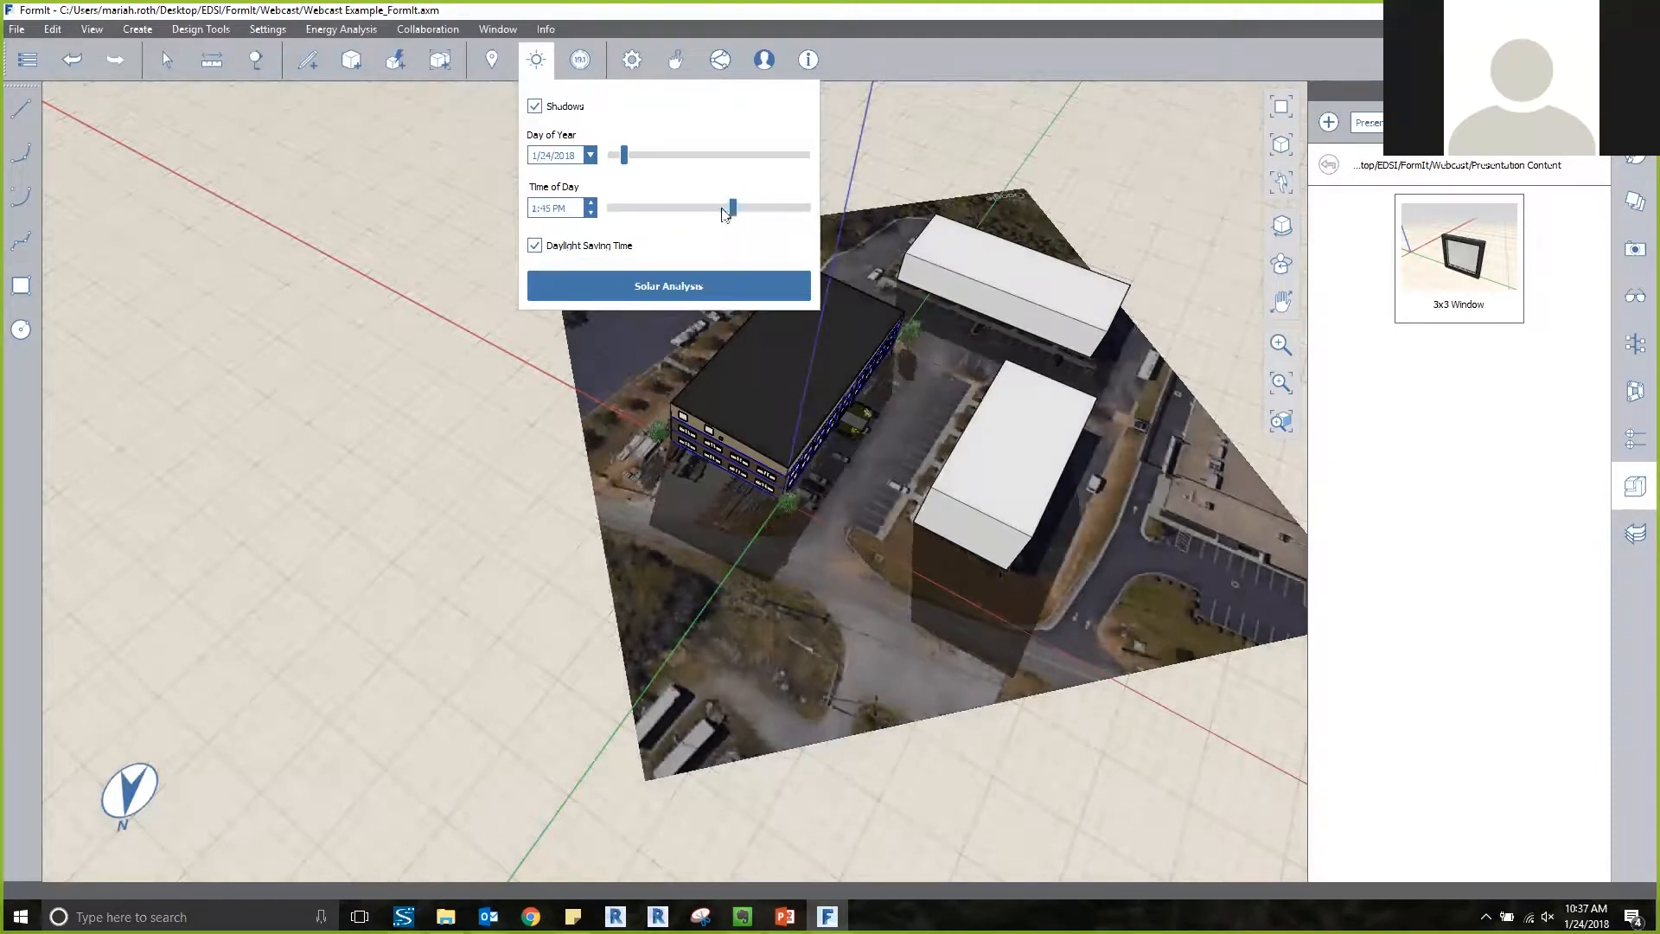
left_click(697, 208)
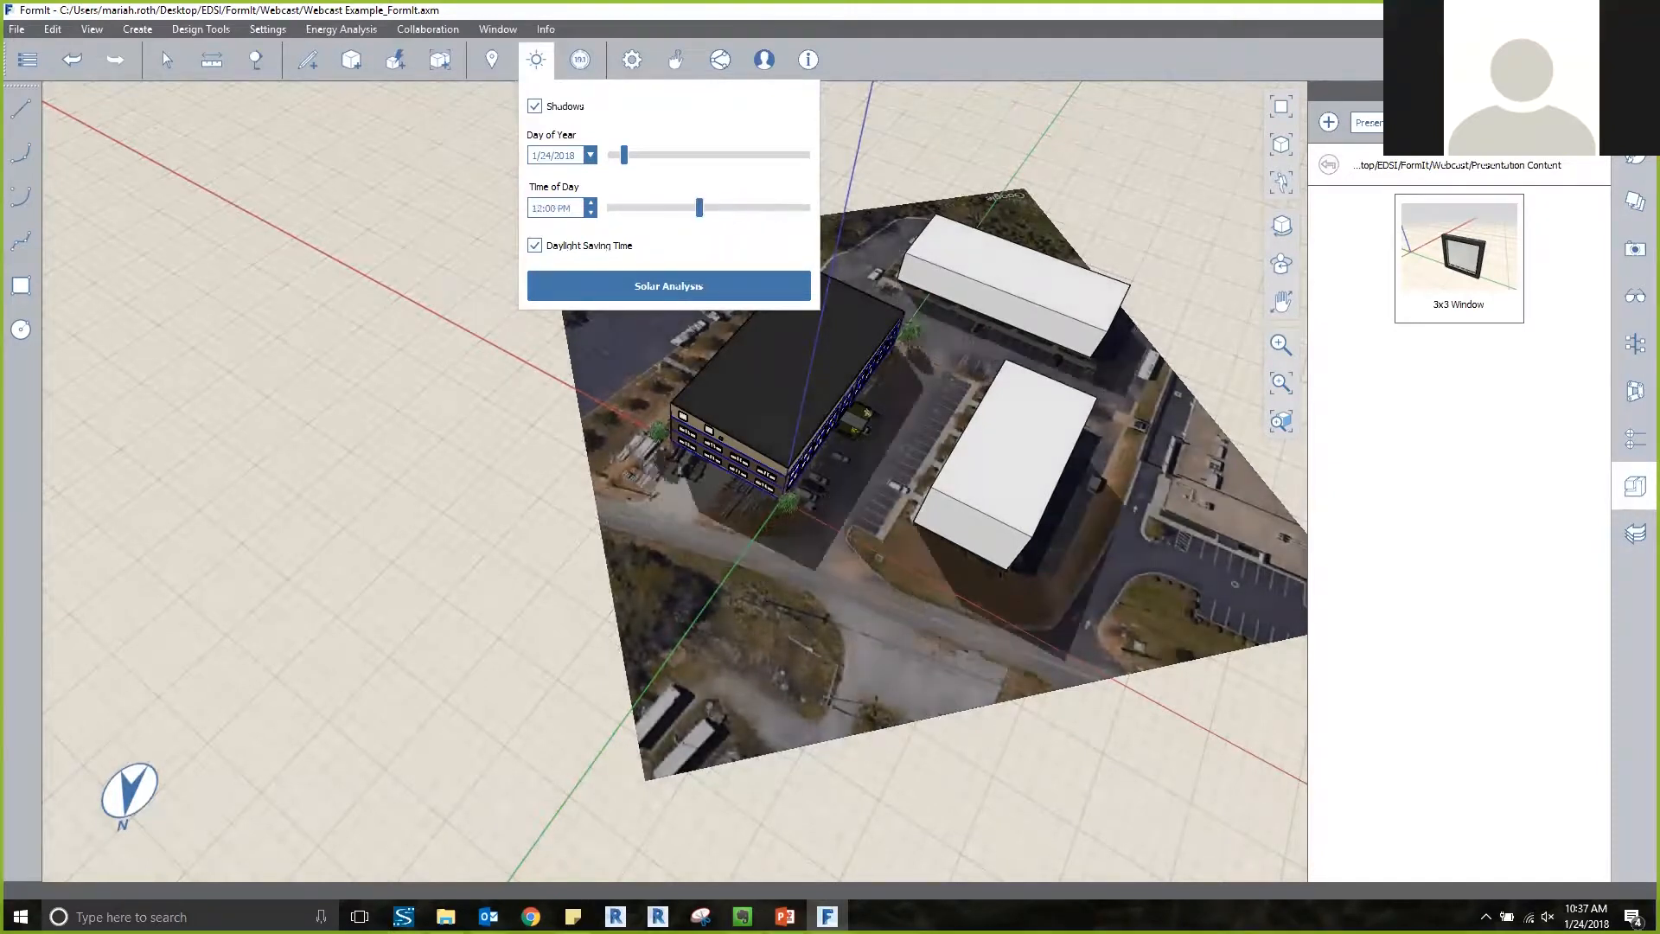
key("alt+Tab")
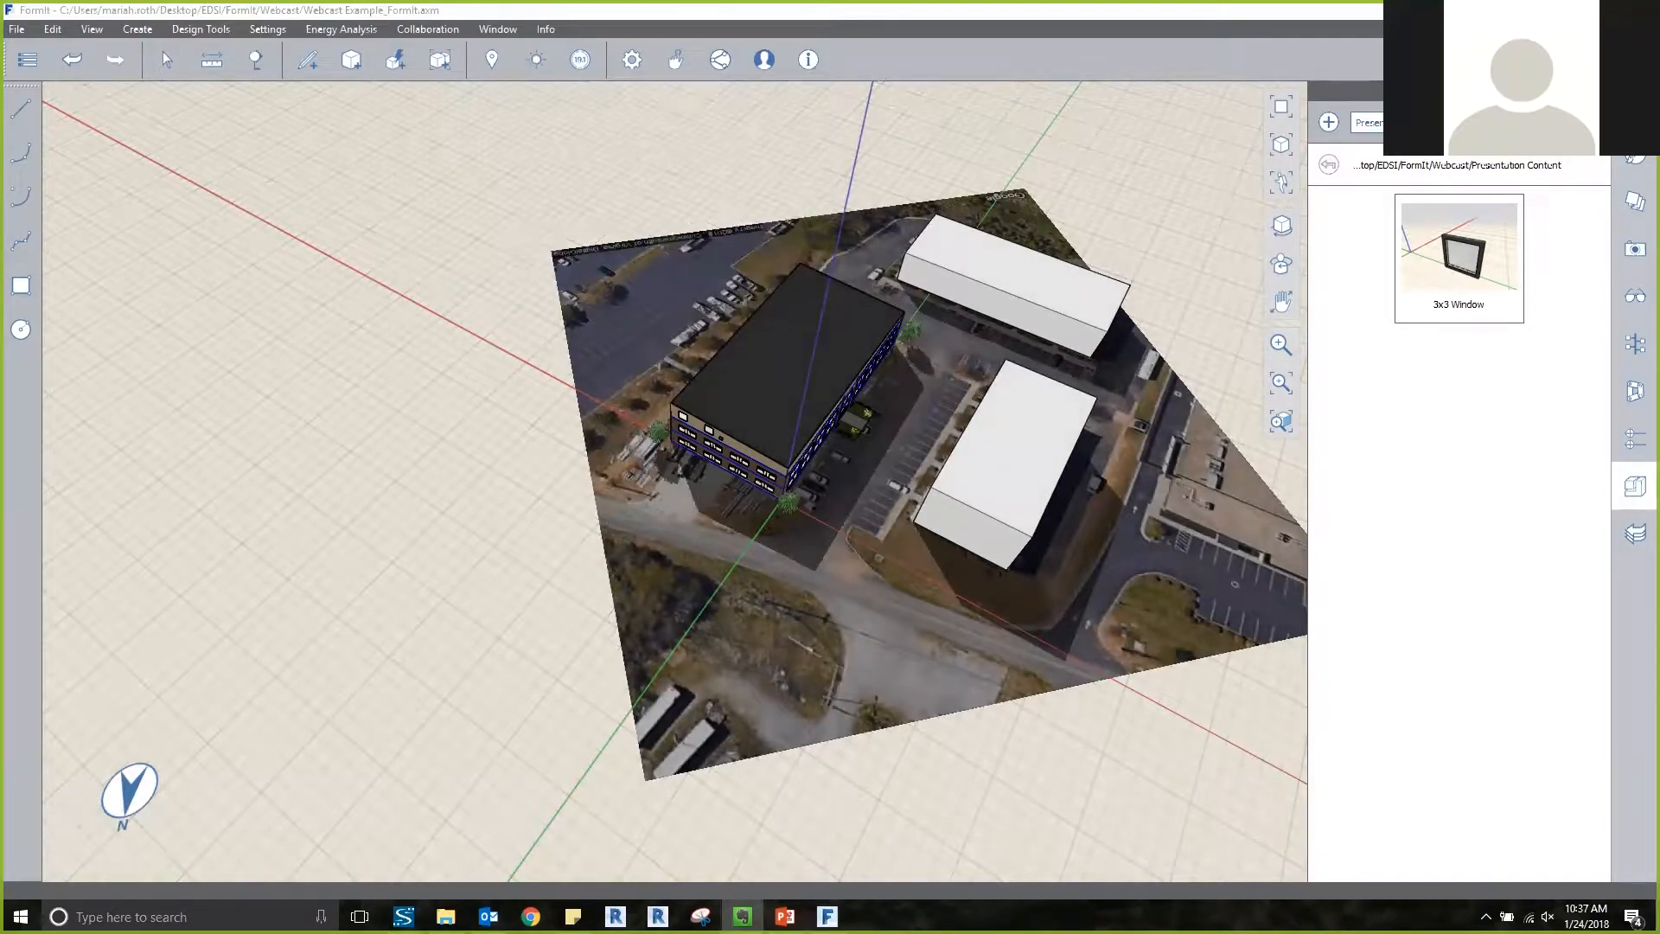
left_click(683, 190)
Select the shrub on the far side of the entrance walkway, review its group's category options in the groups tree, and deselect it.
middle_click_drag(890, 394, 789, 410)
scroll(788, 403, "up", 6)
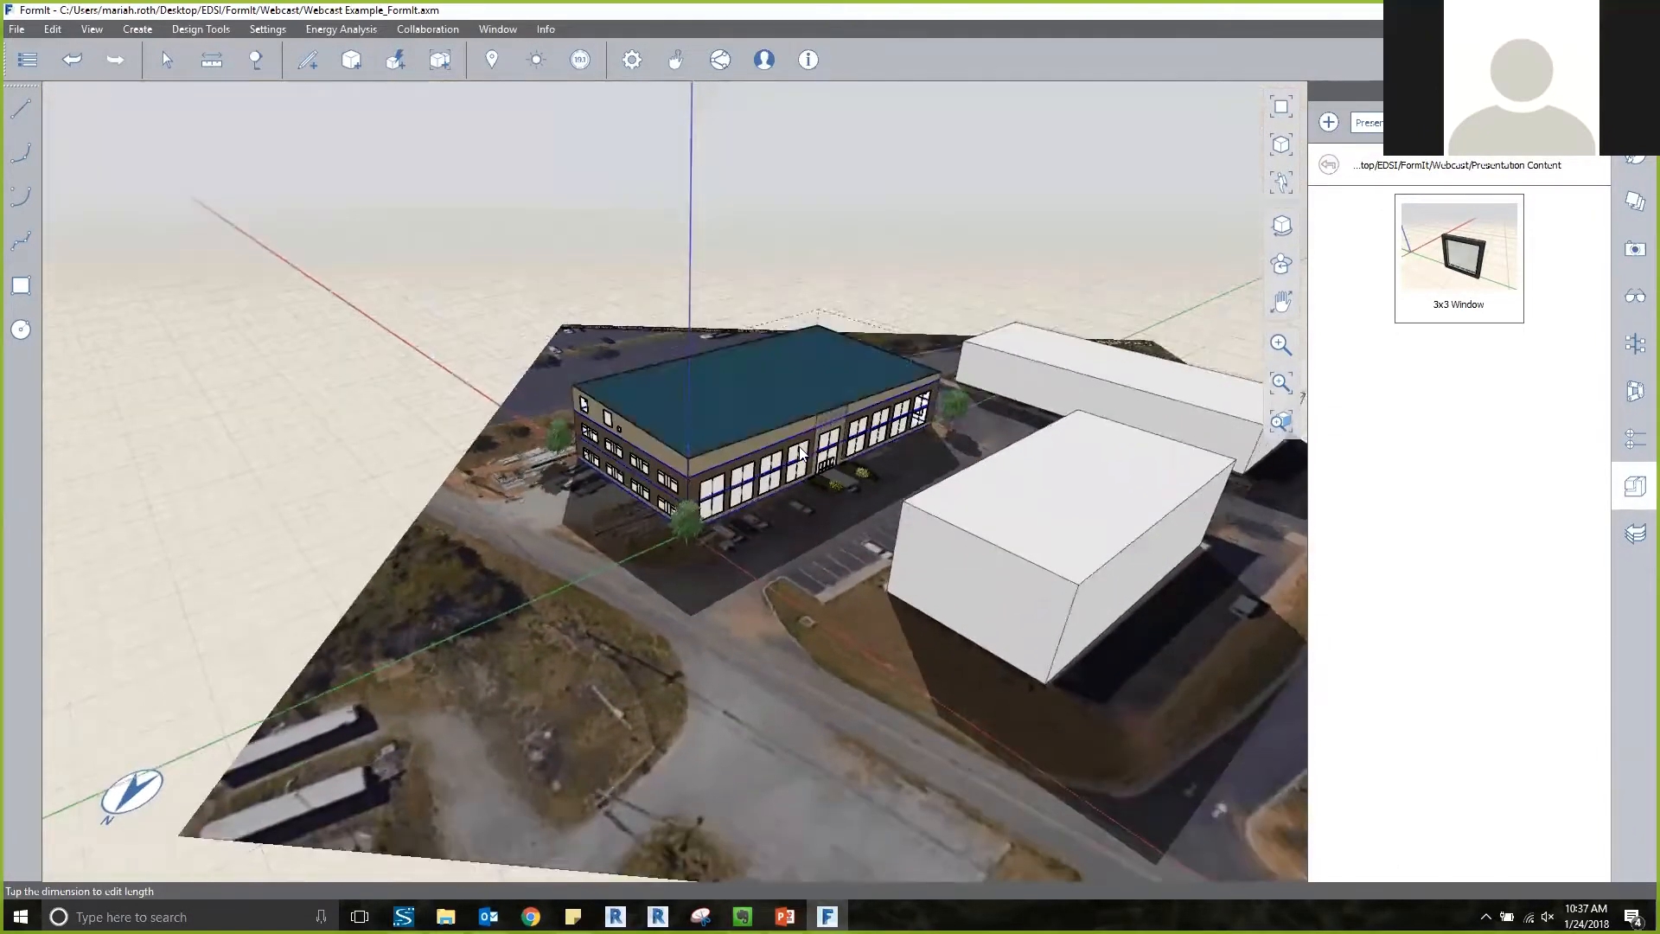
scroll(871, 467, "up", 3)
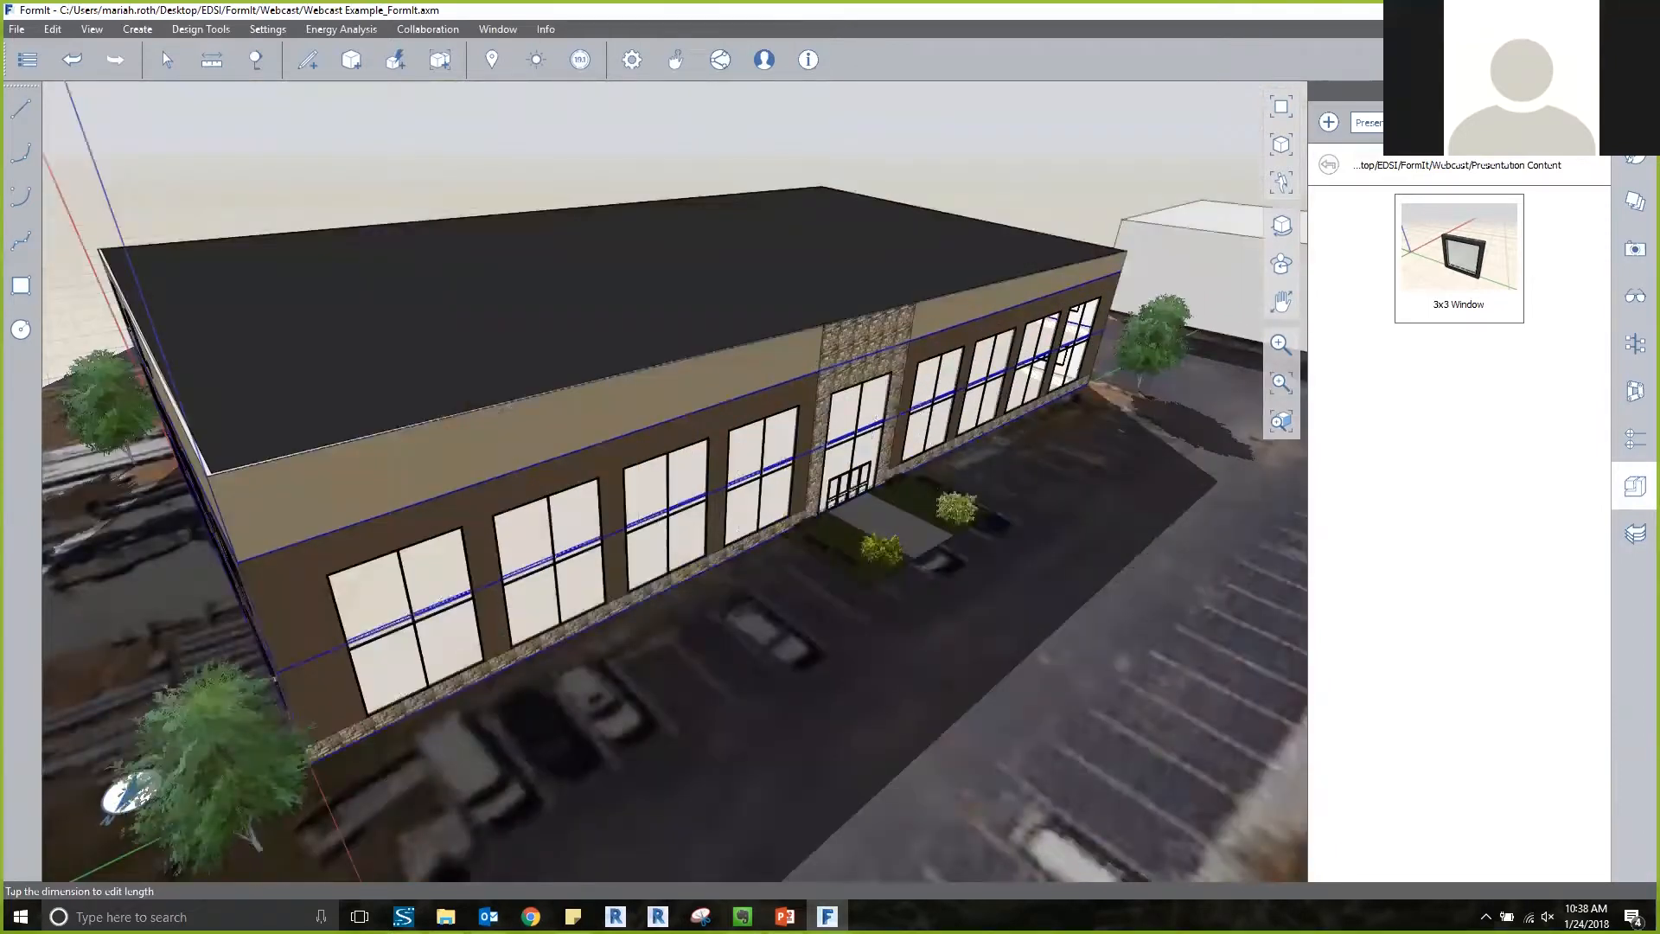
left_click(1070, 406)
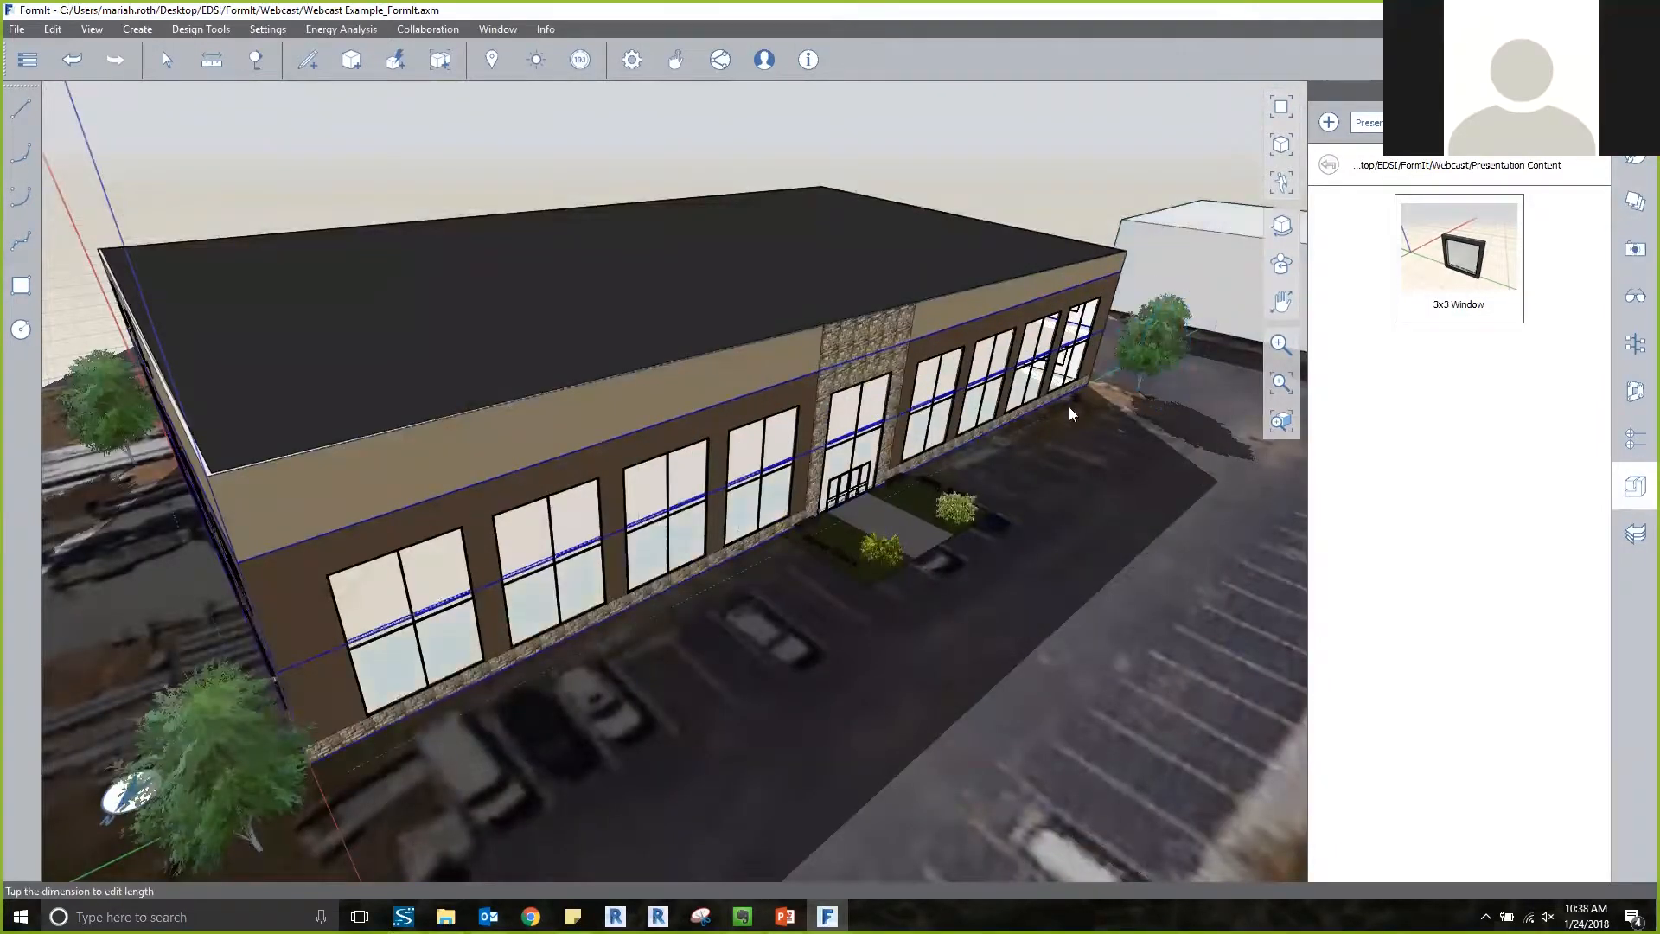
middle_click_drag(1048, 420, 915, 539)
left_click(933, 558)
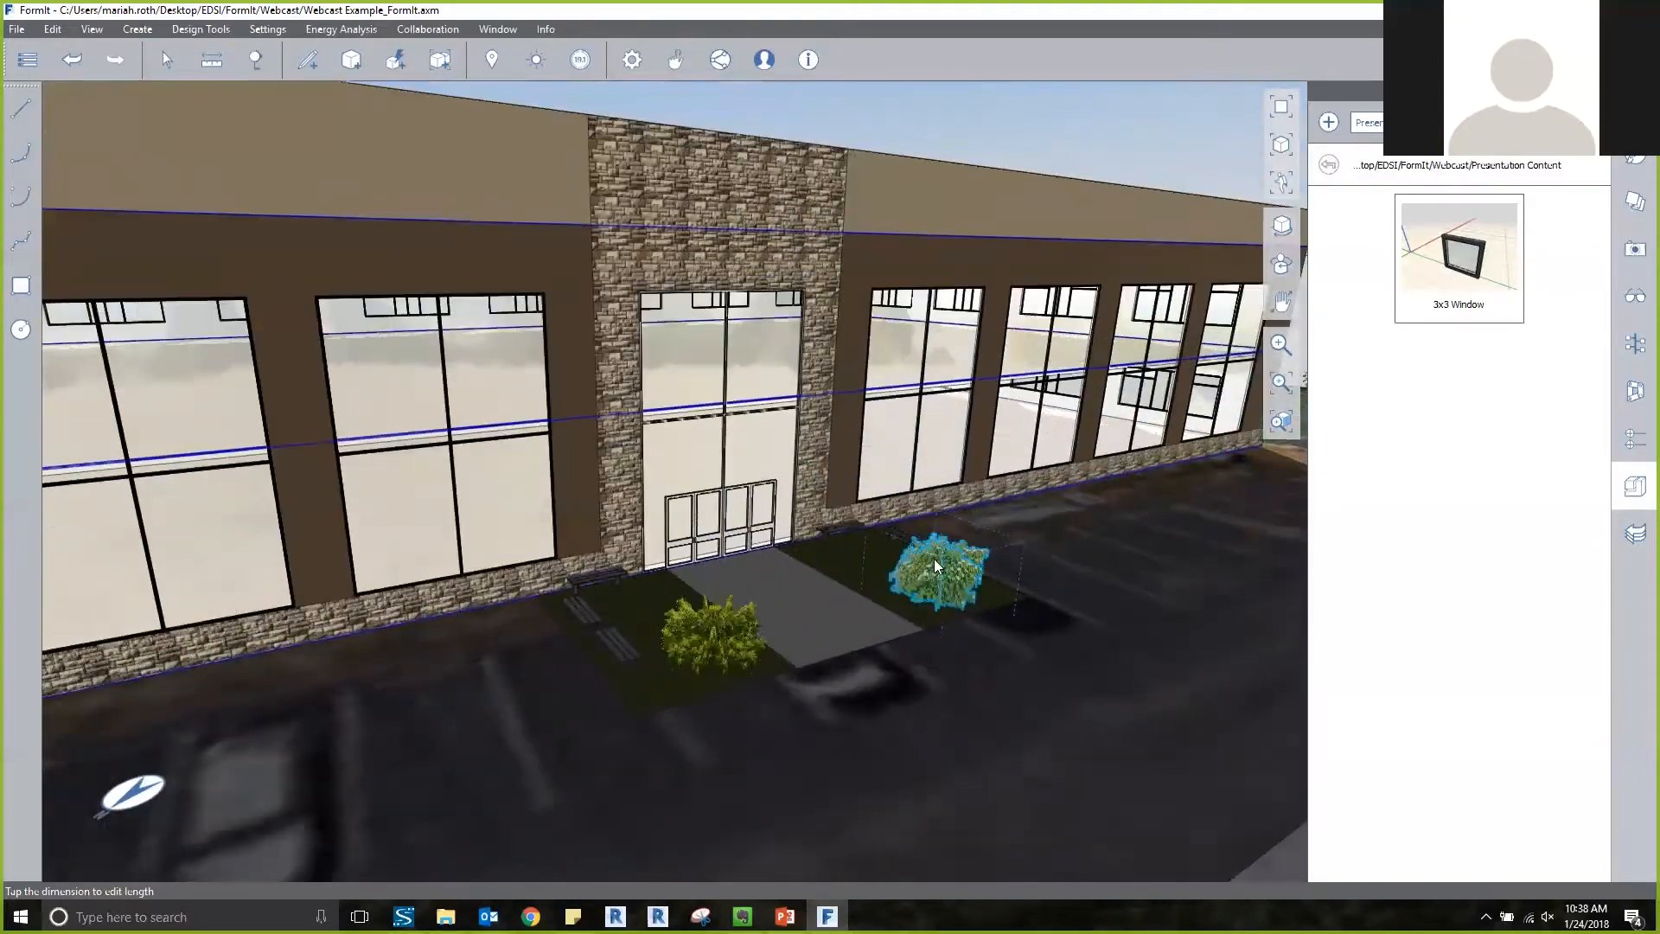
left_click(1635, 439)
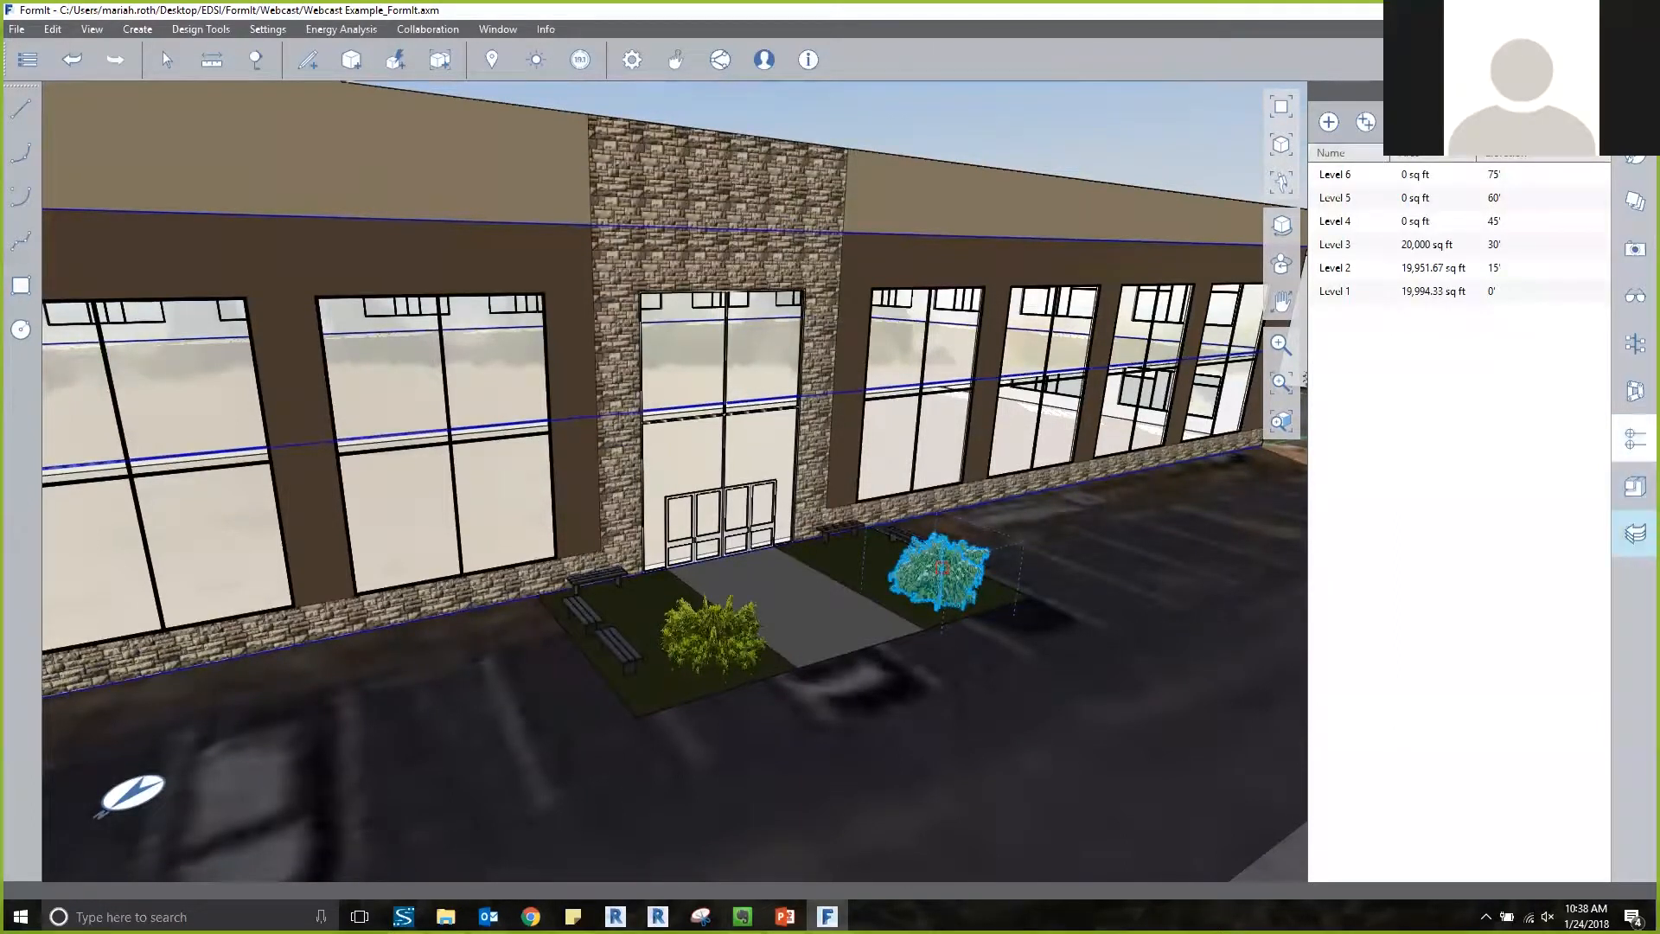
left_click(1635, 343)
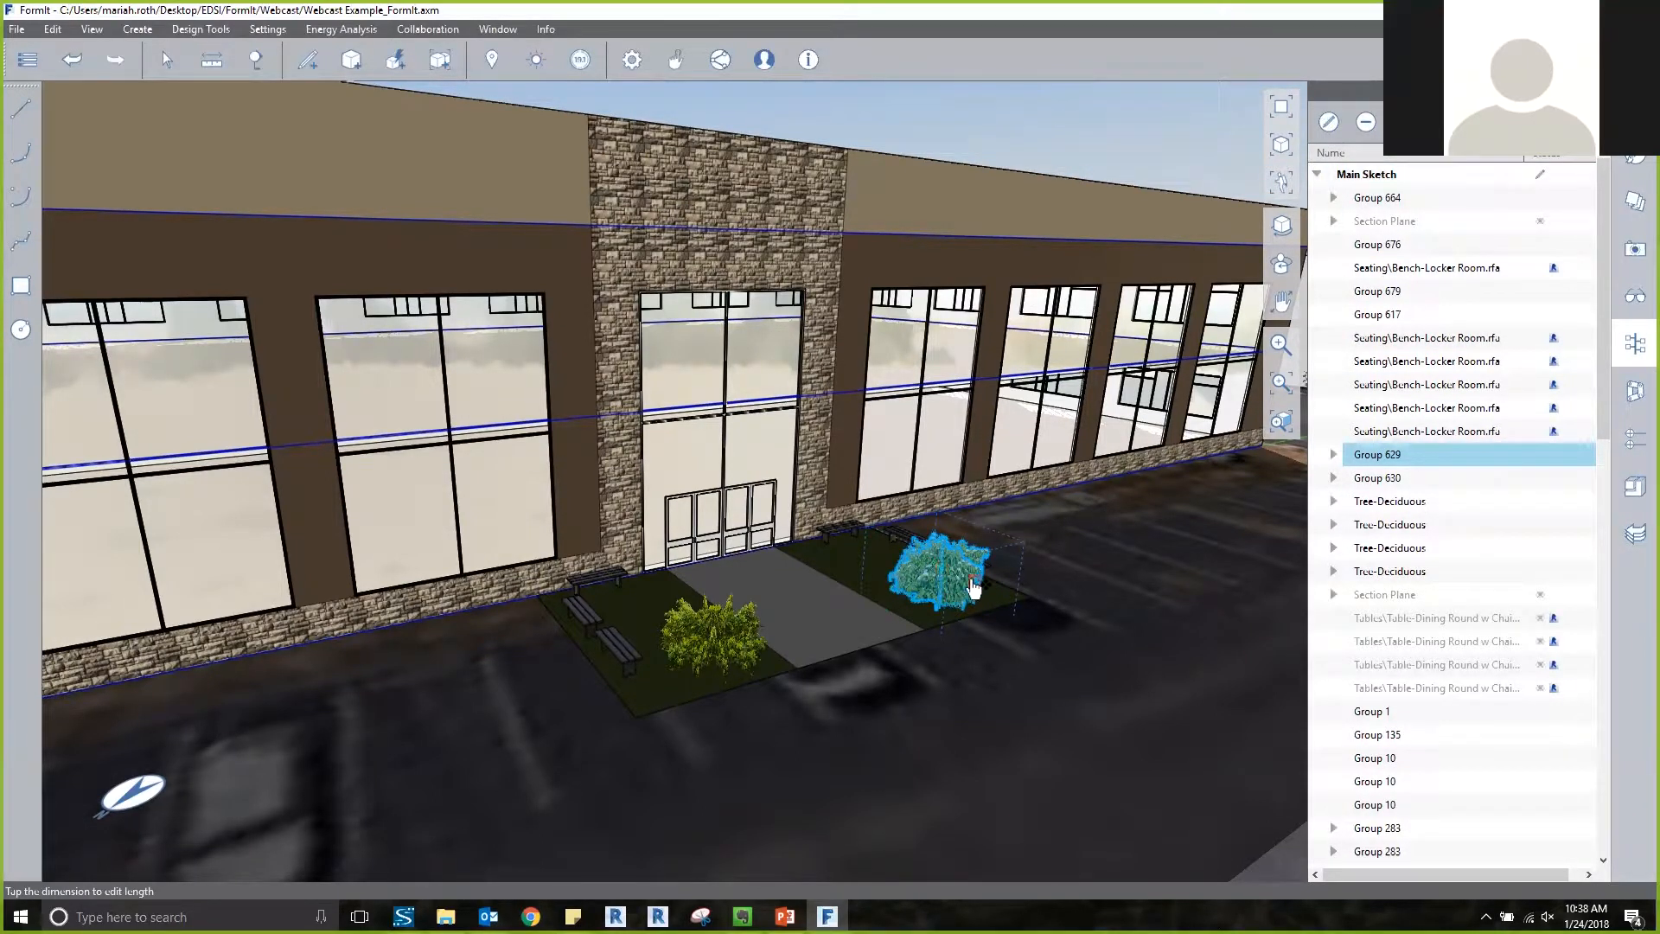
scroll(971, 578, "up", 1)
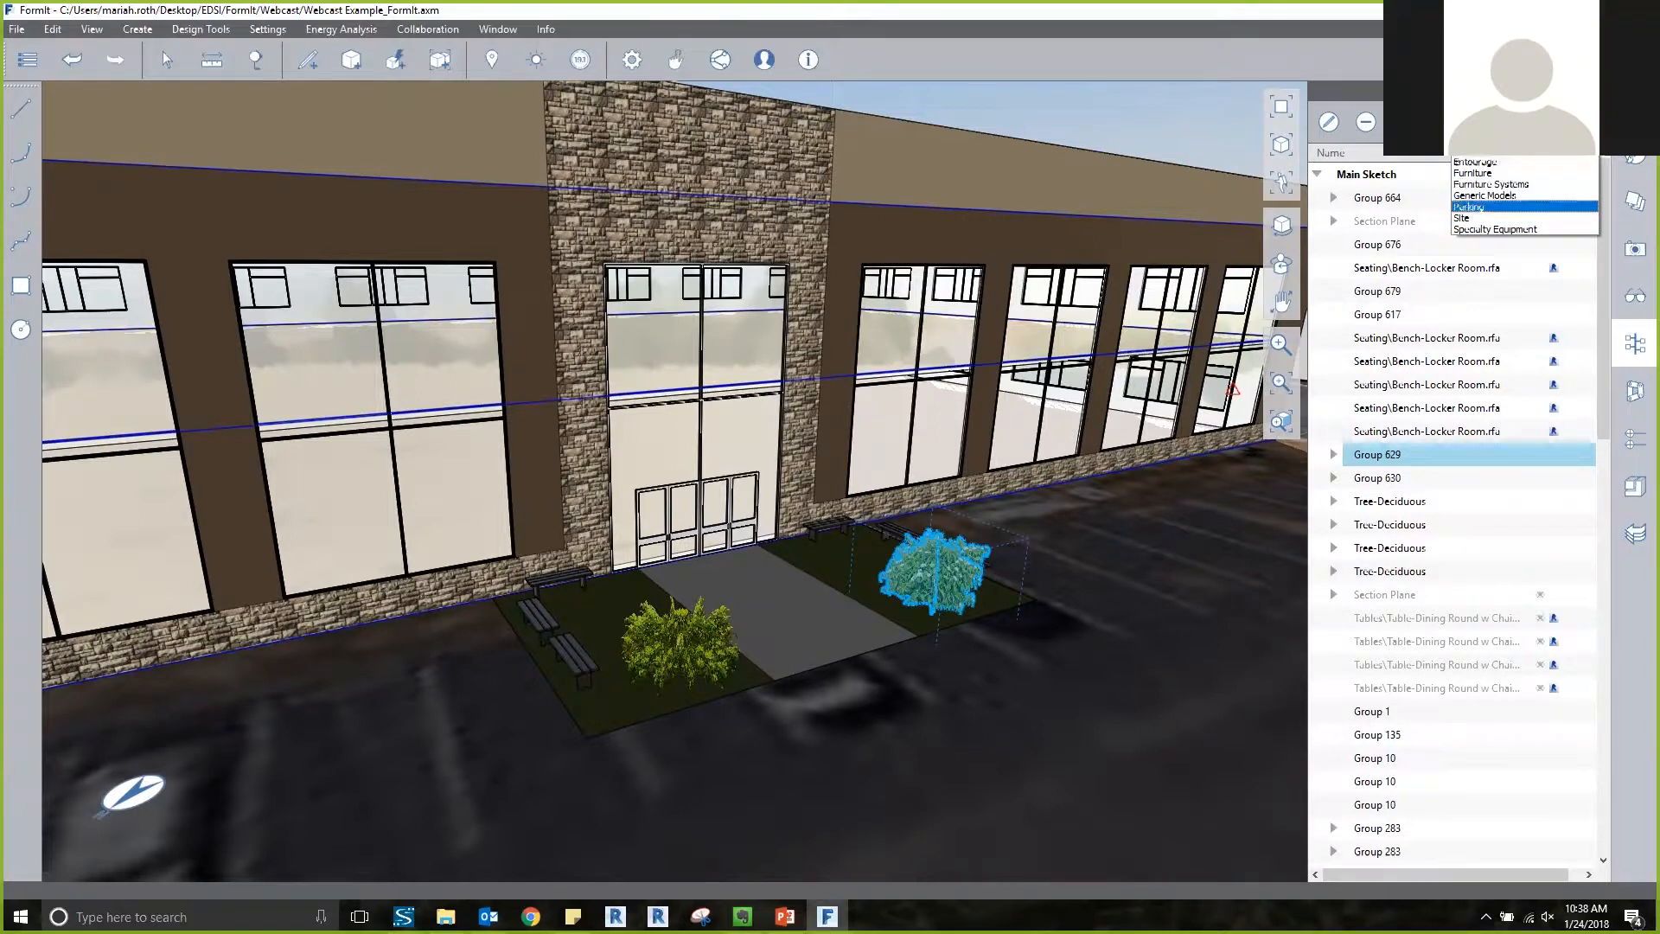
left_click(1048, 327)
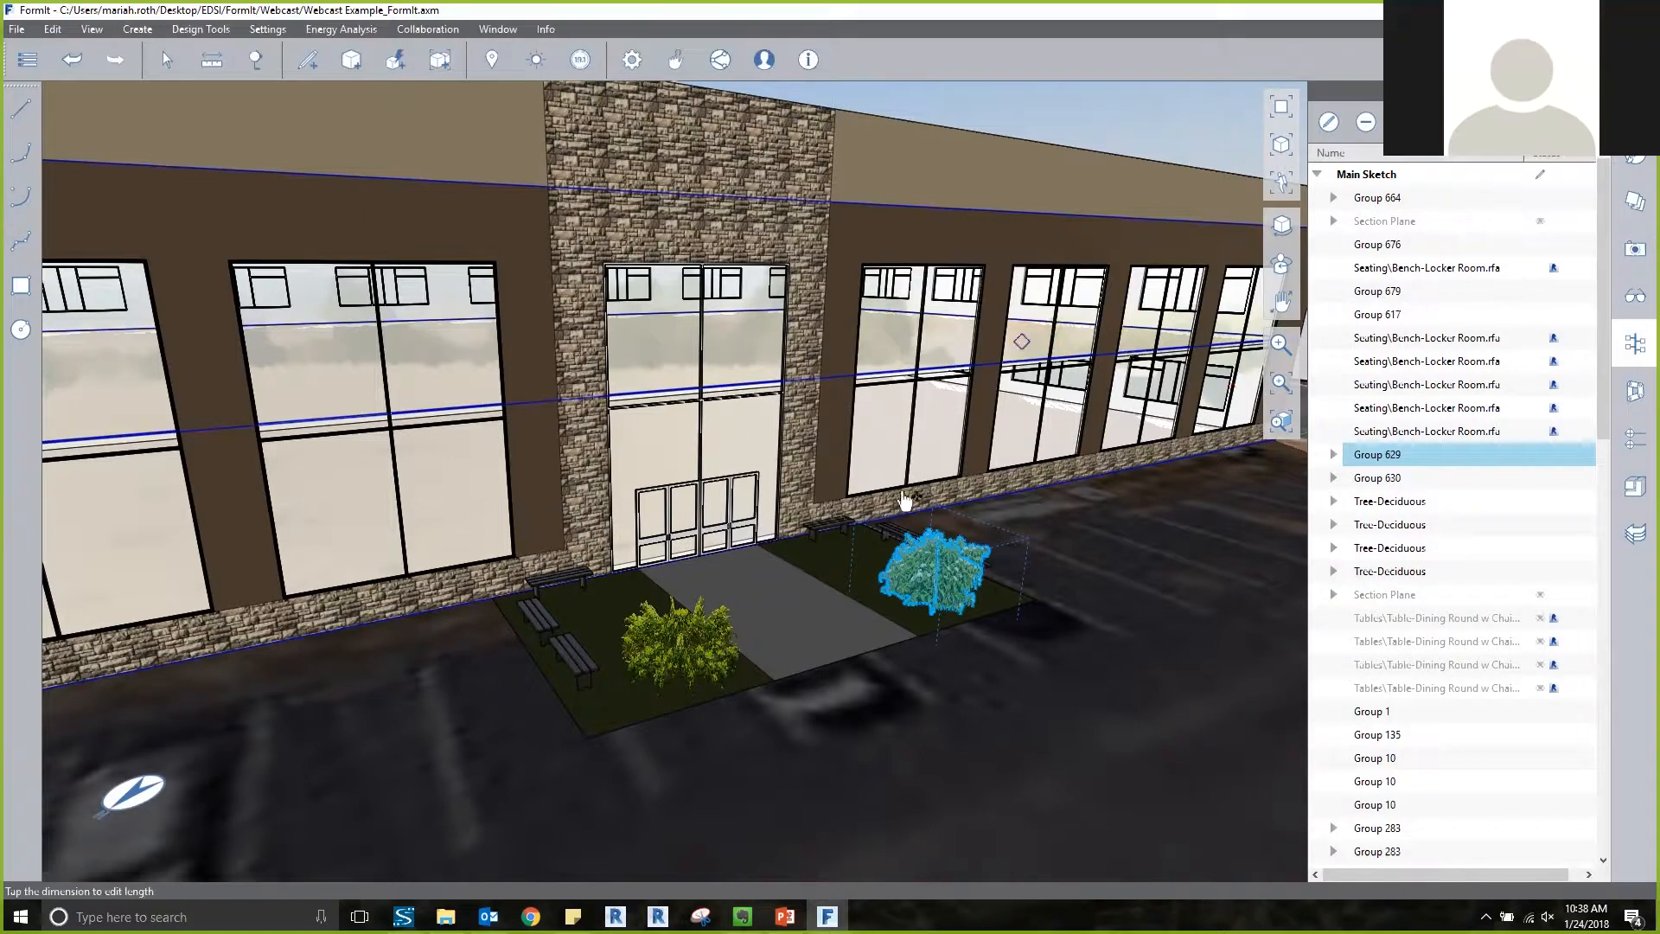
left_click(872, 542)
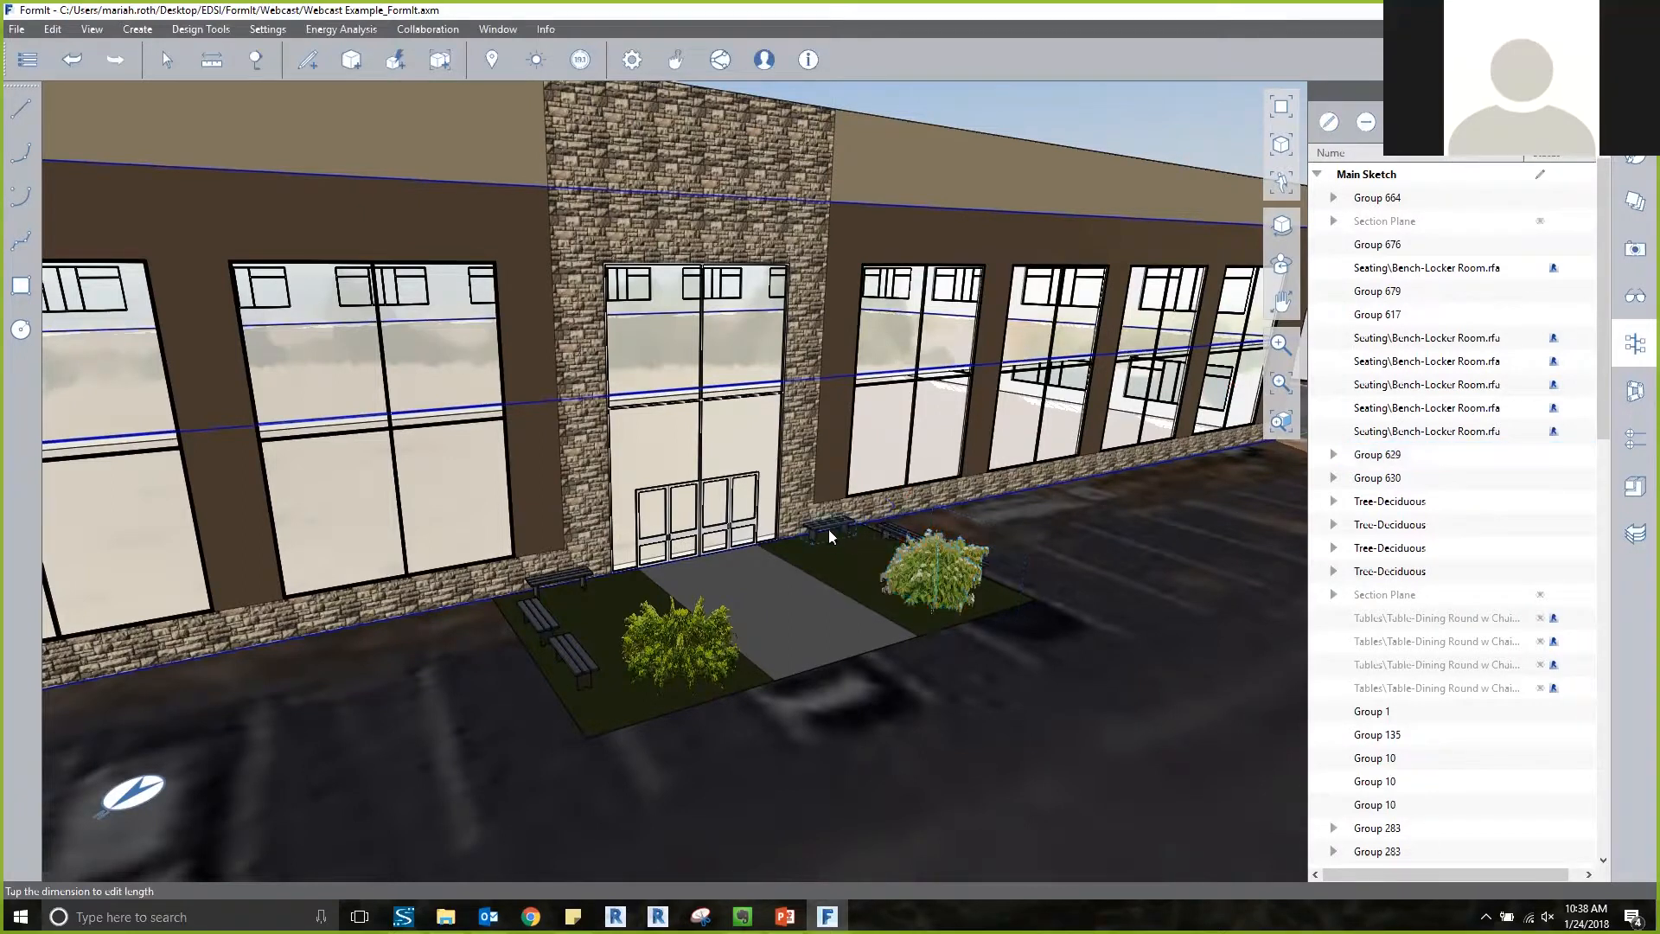
Select the bench against the wall beside the main entrance, review its category options, and clear the selection.
left_click(830, 529)
left_click(1523, 122)
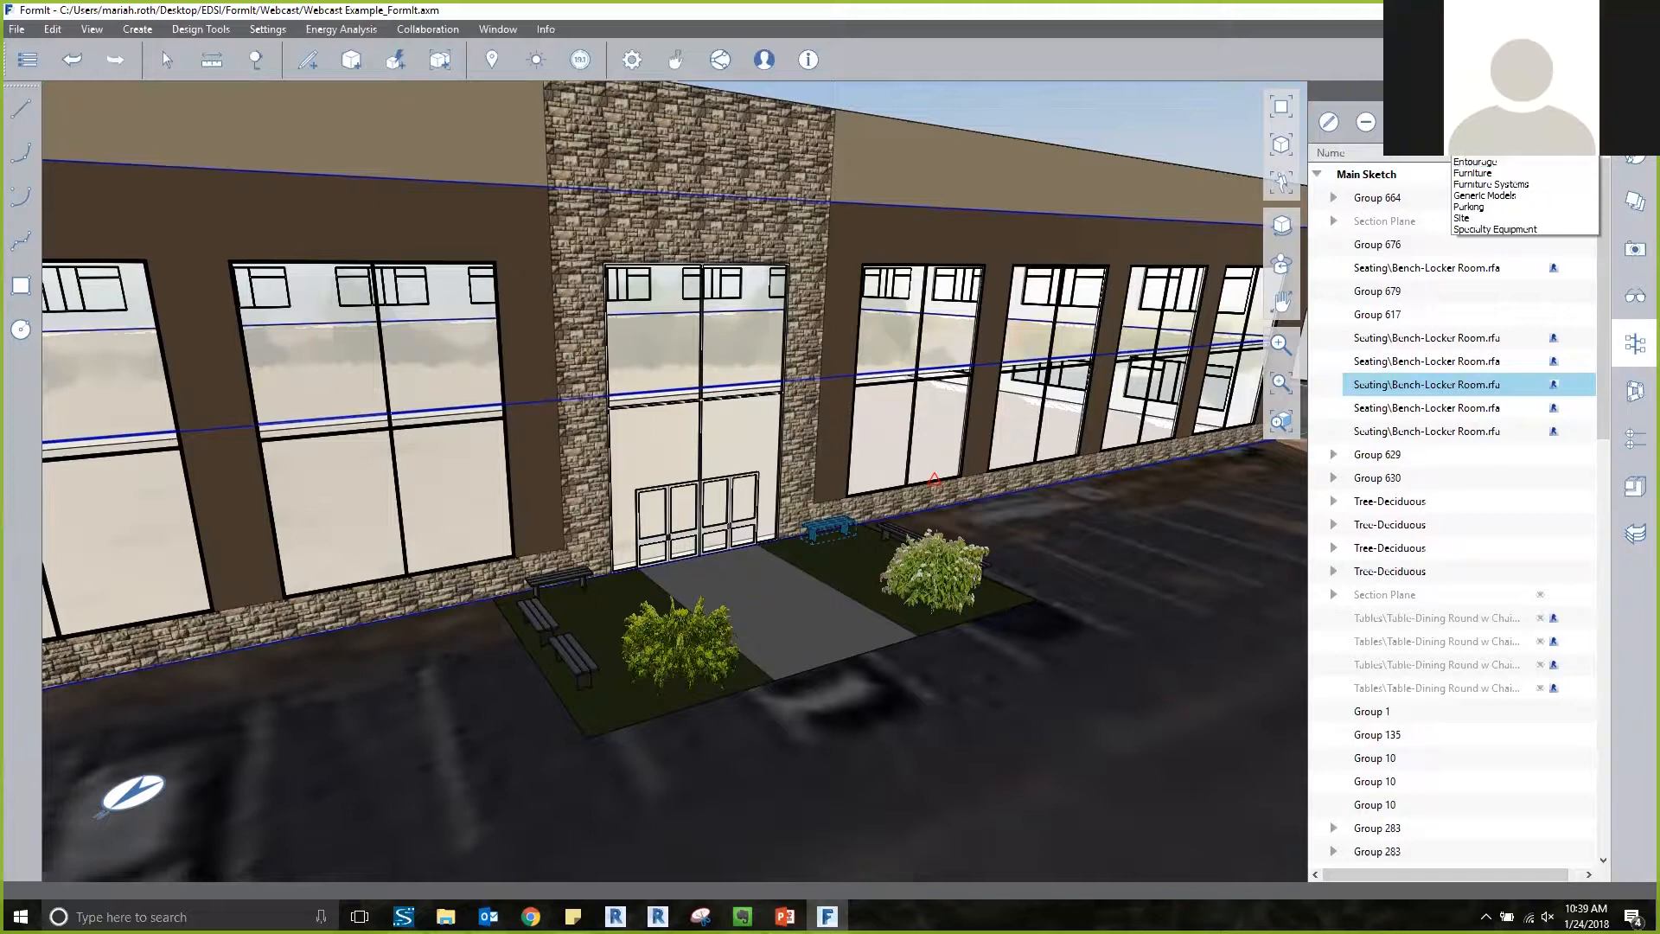
key("alt+Tab")
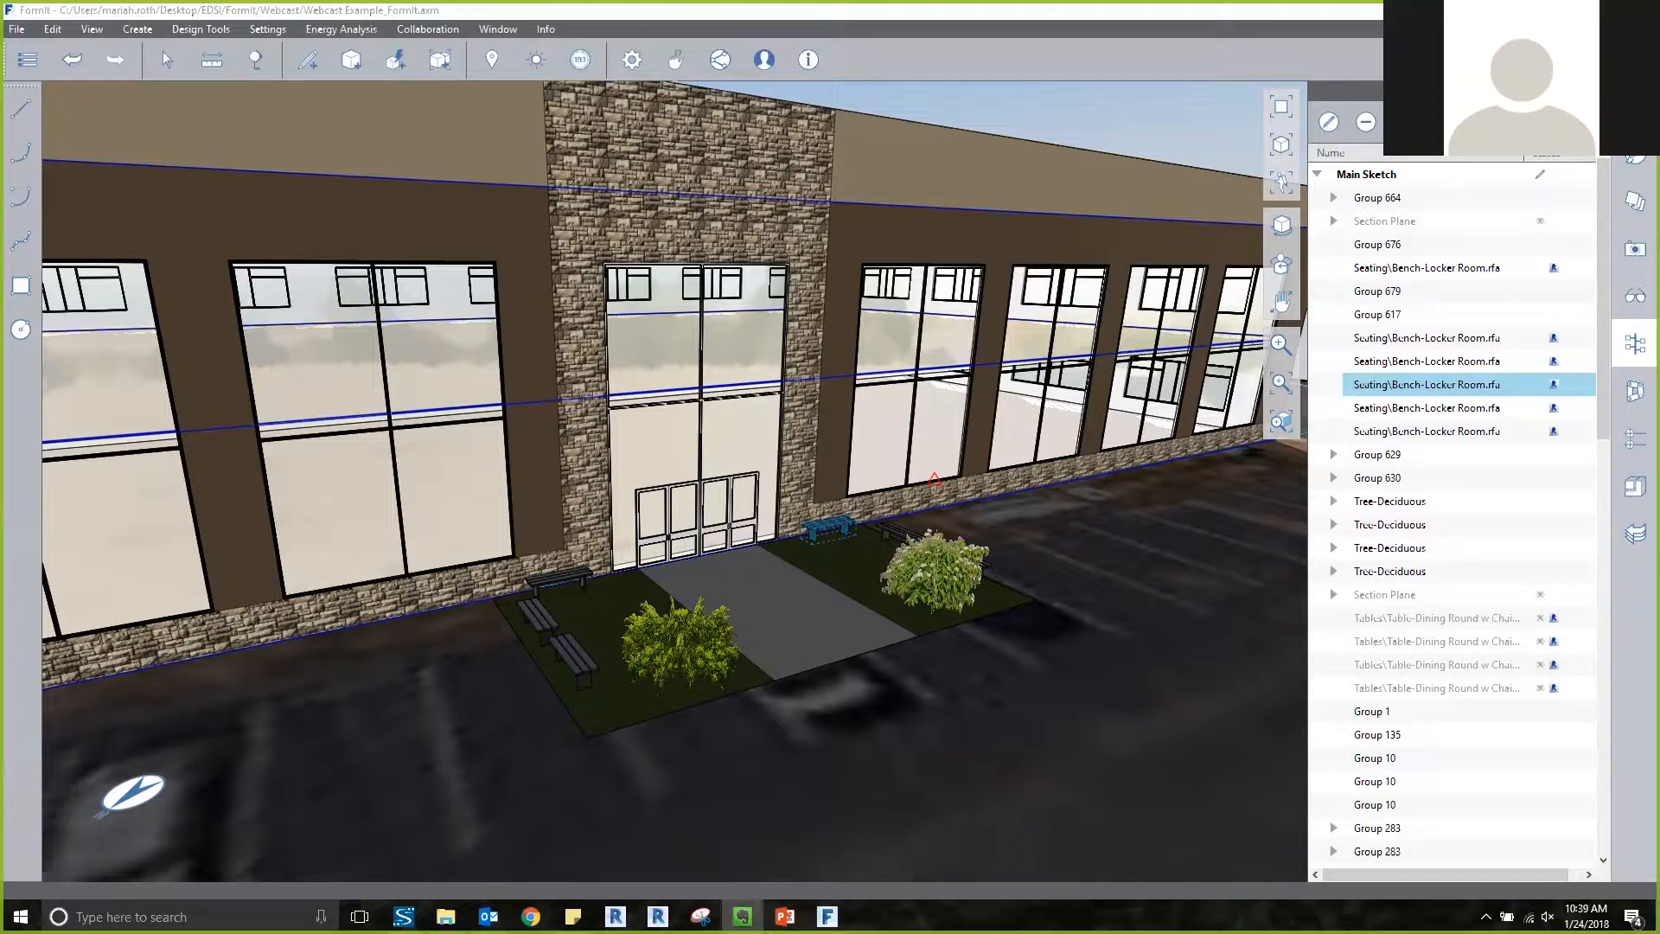
key("alt+Tab")
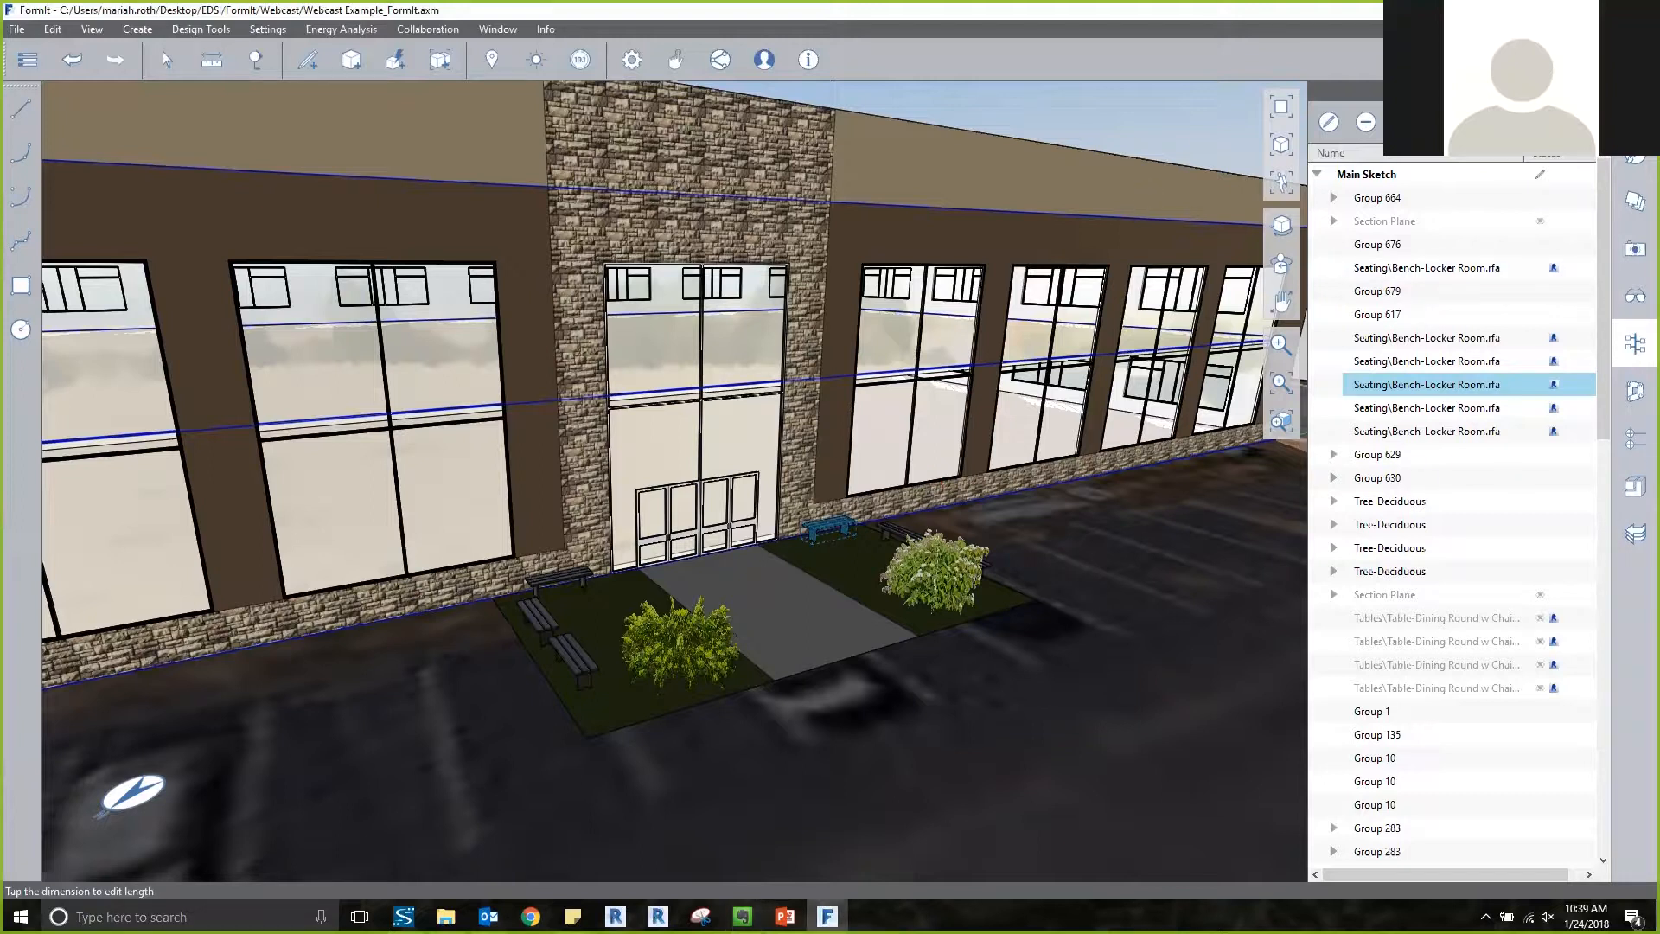
key("Escape")
Review the file type options for exporting the sketch locally, and close the export settings without exporting.
scroll(1079, 353, "down", 5)
scroll(804, 345, "down", 10)
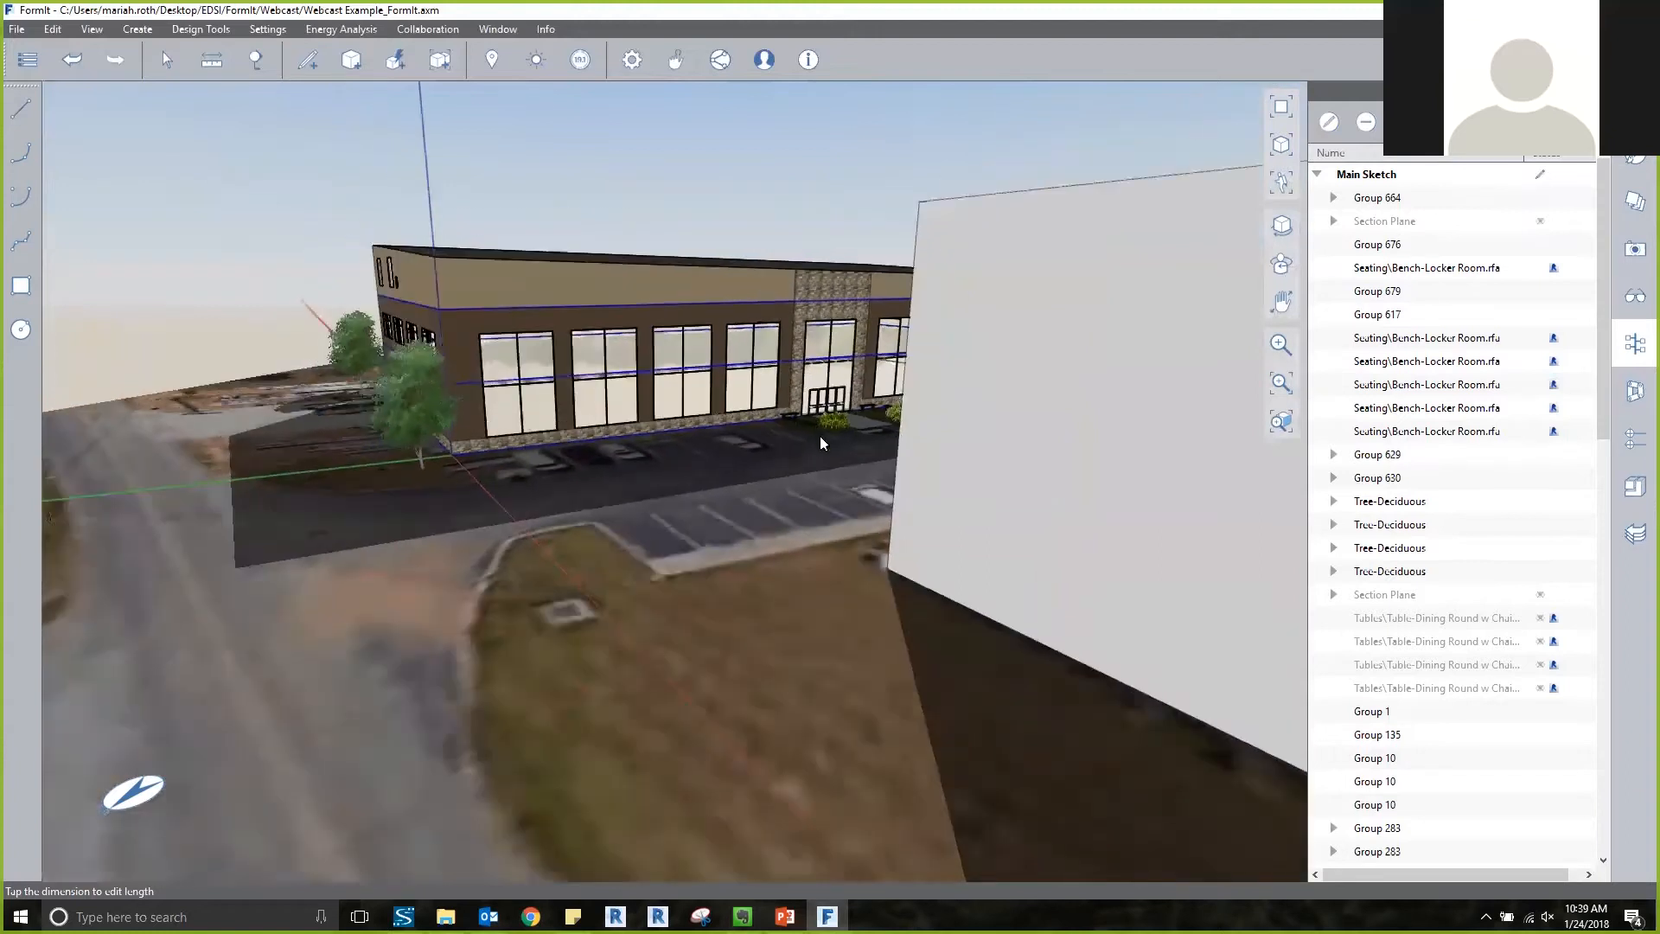
scroll(820, 437, "down", 6)
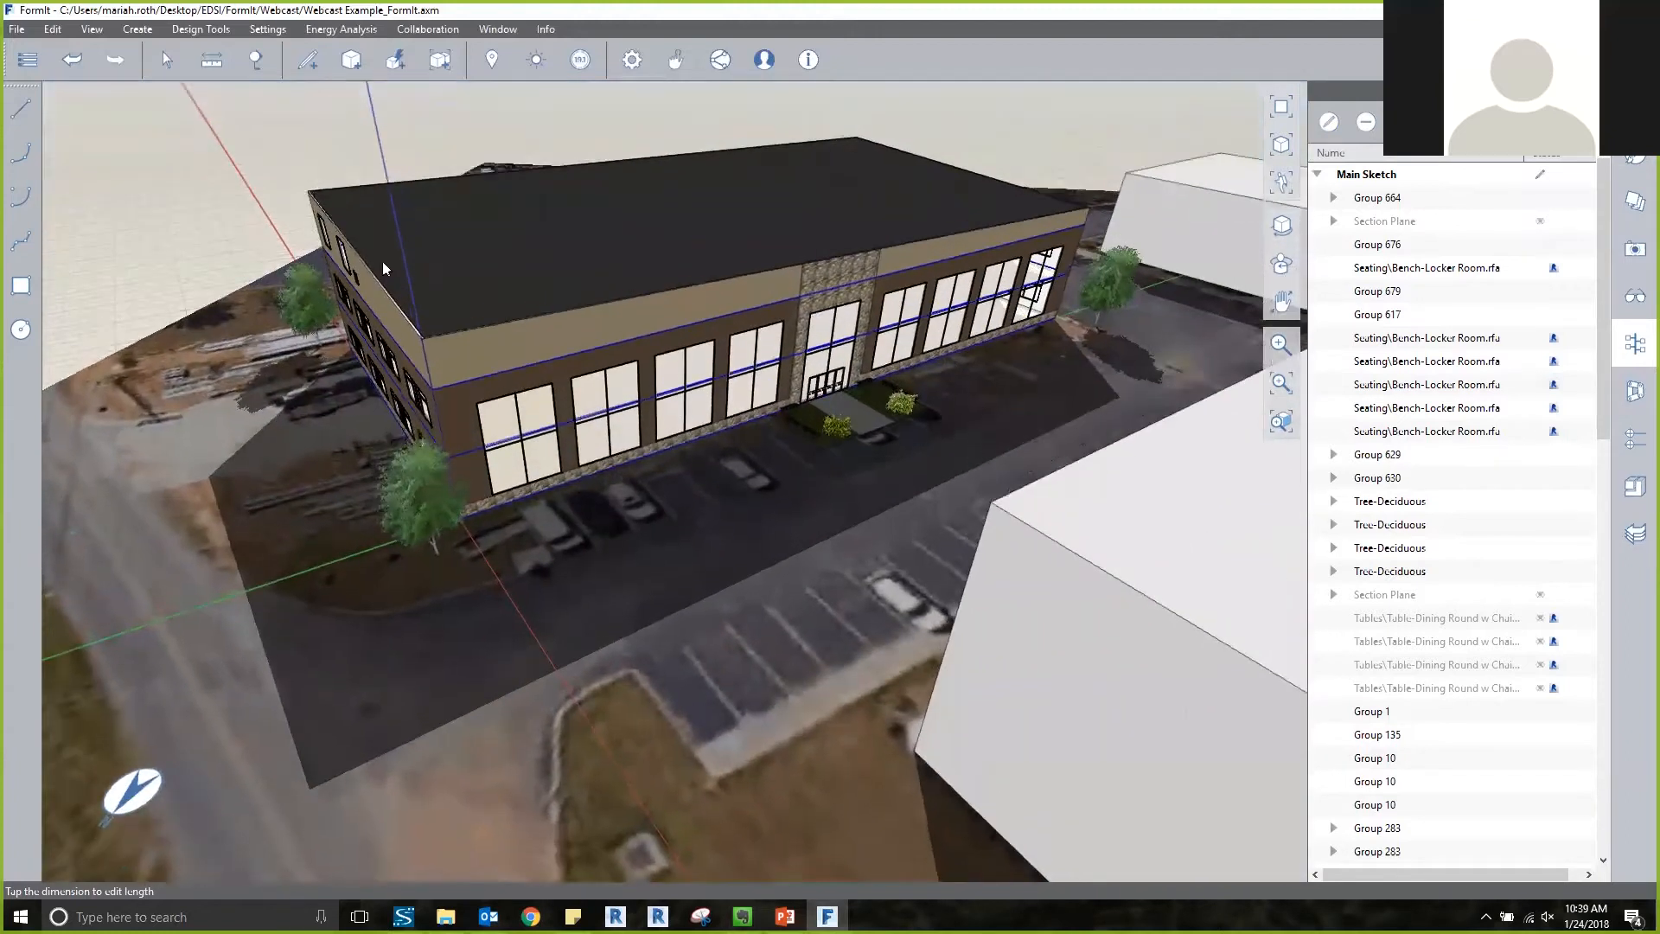
middle_click_drag(383, 261, 354, 214)
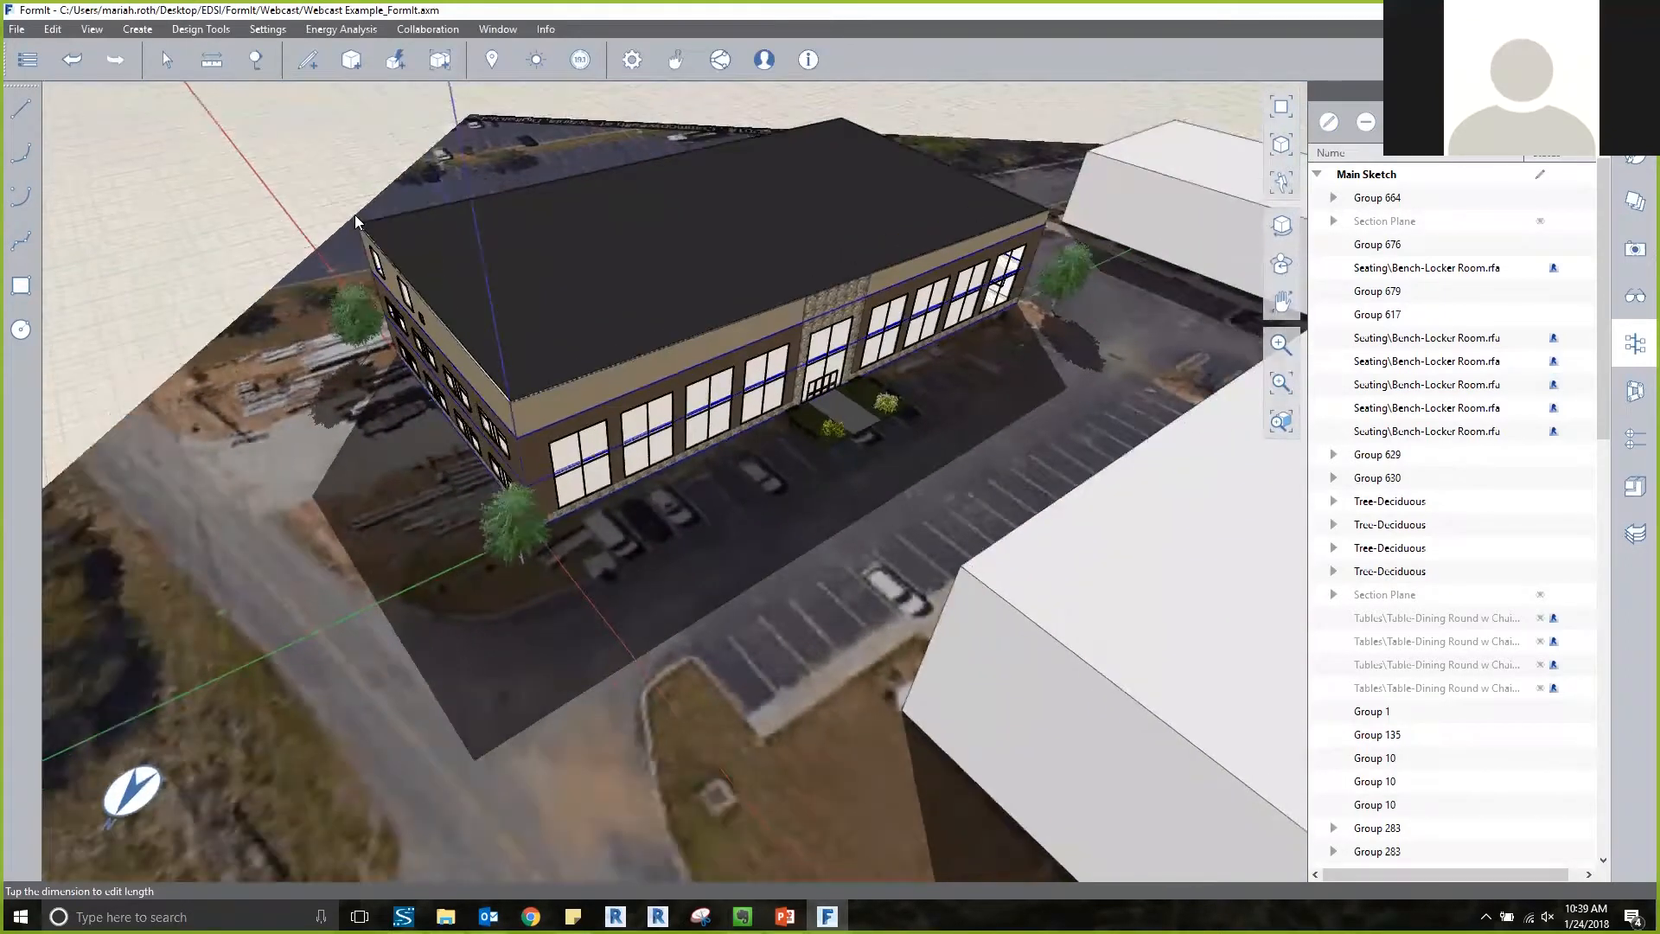
scroll(354, 214, "down", 8)
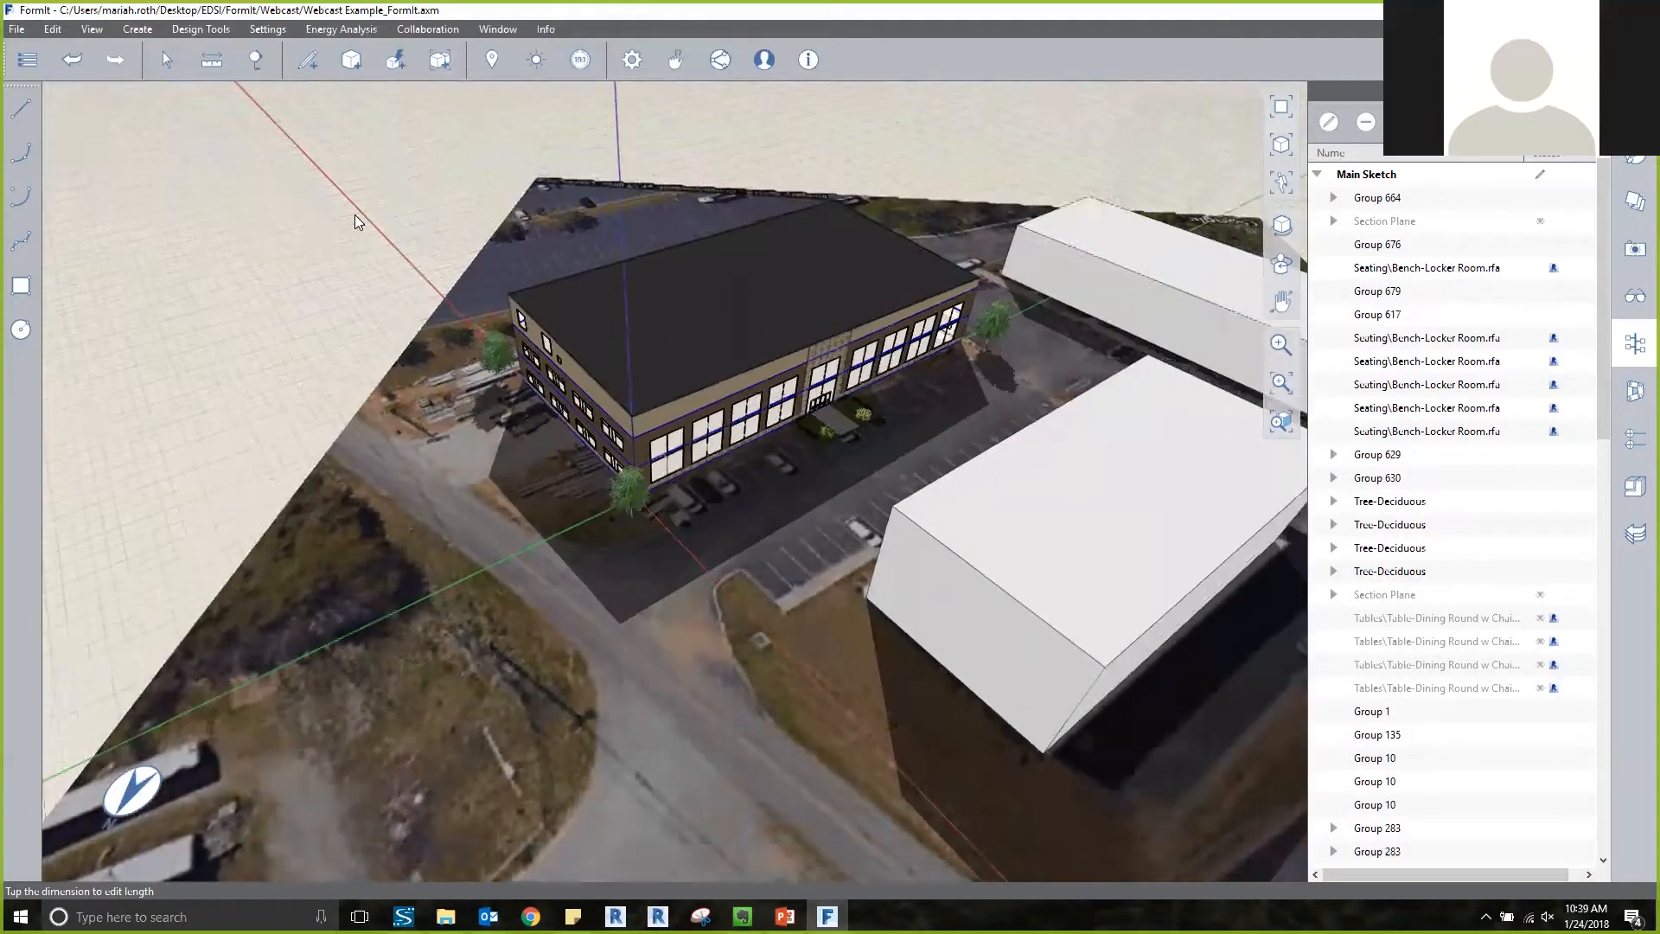
left_click(17, 32)
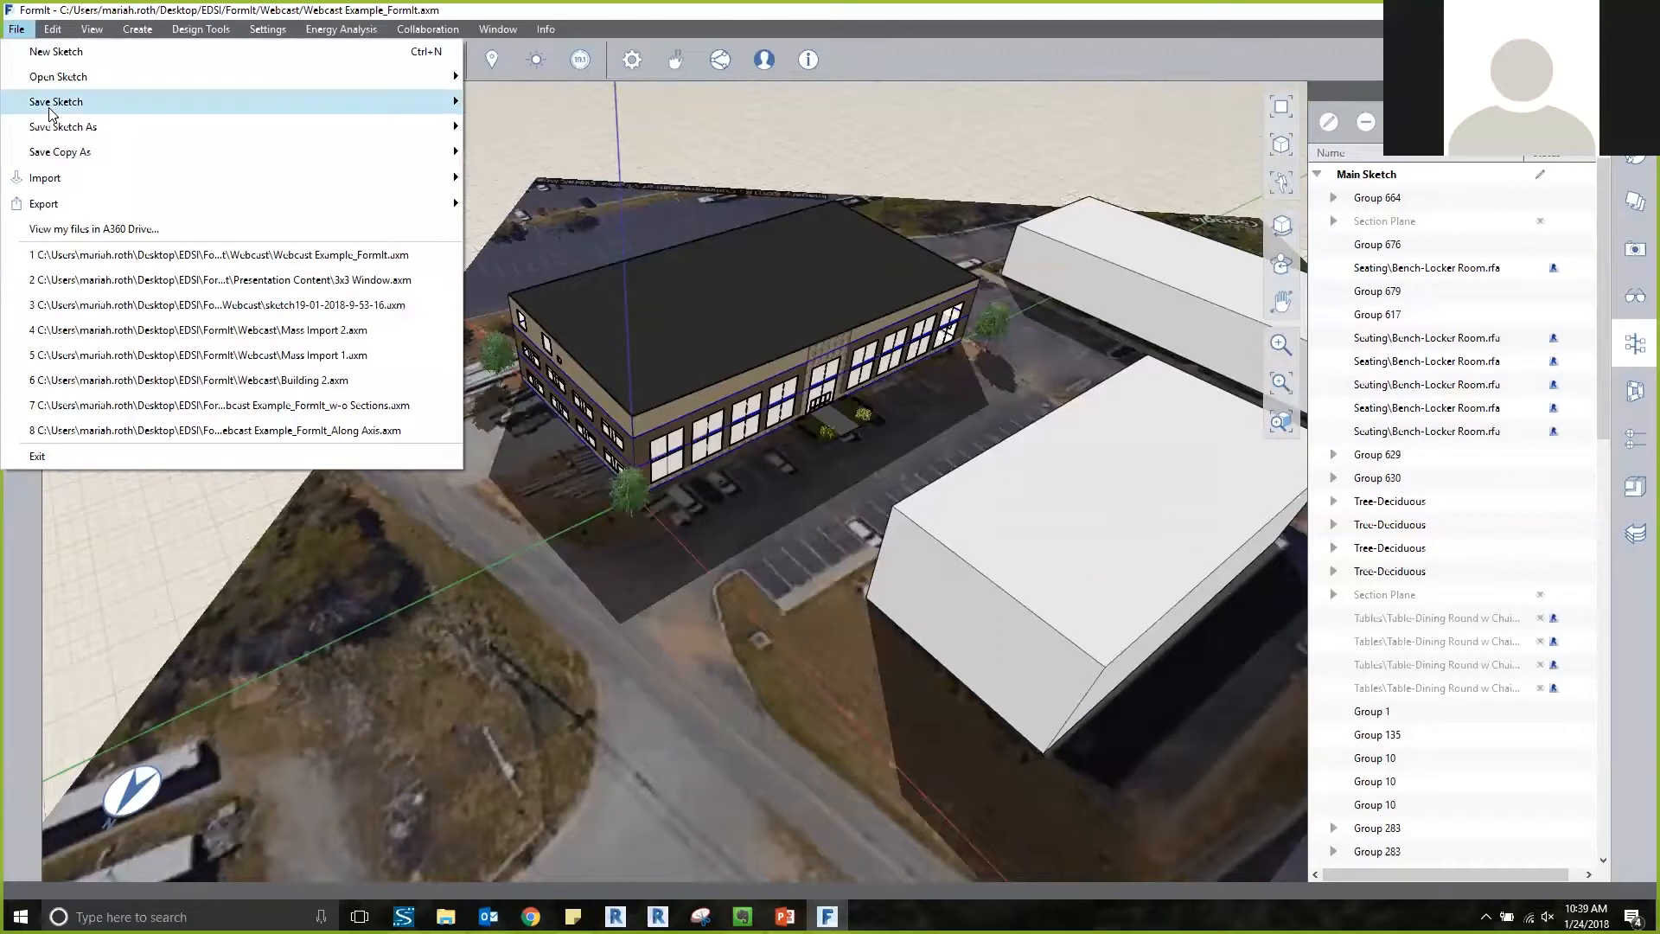
mouse_move(50, 110)
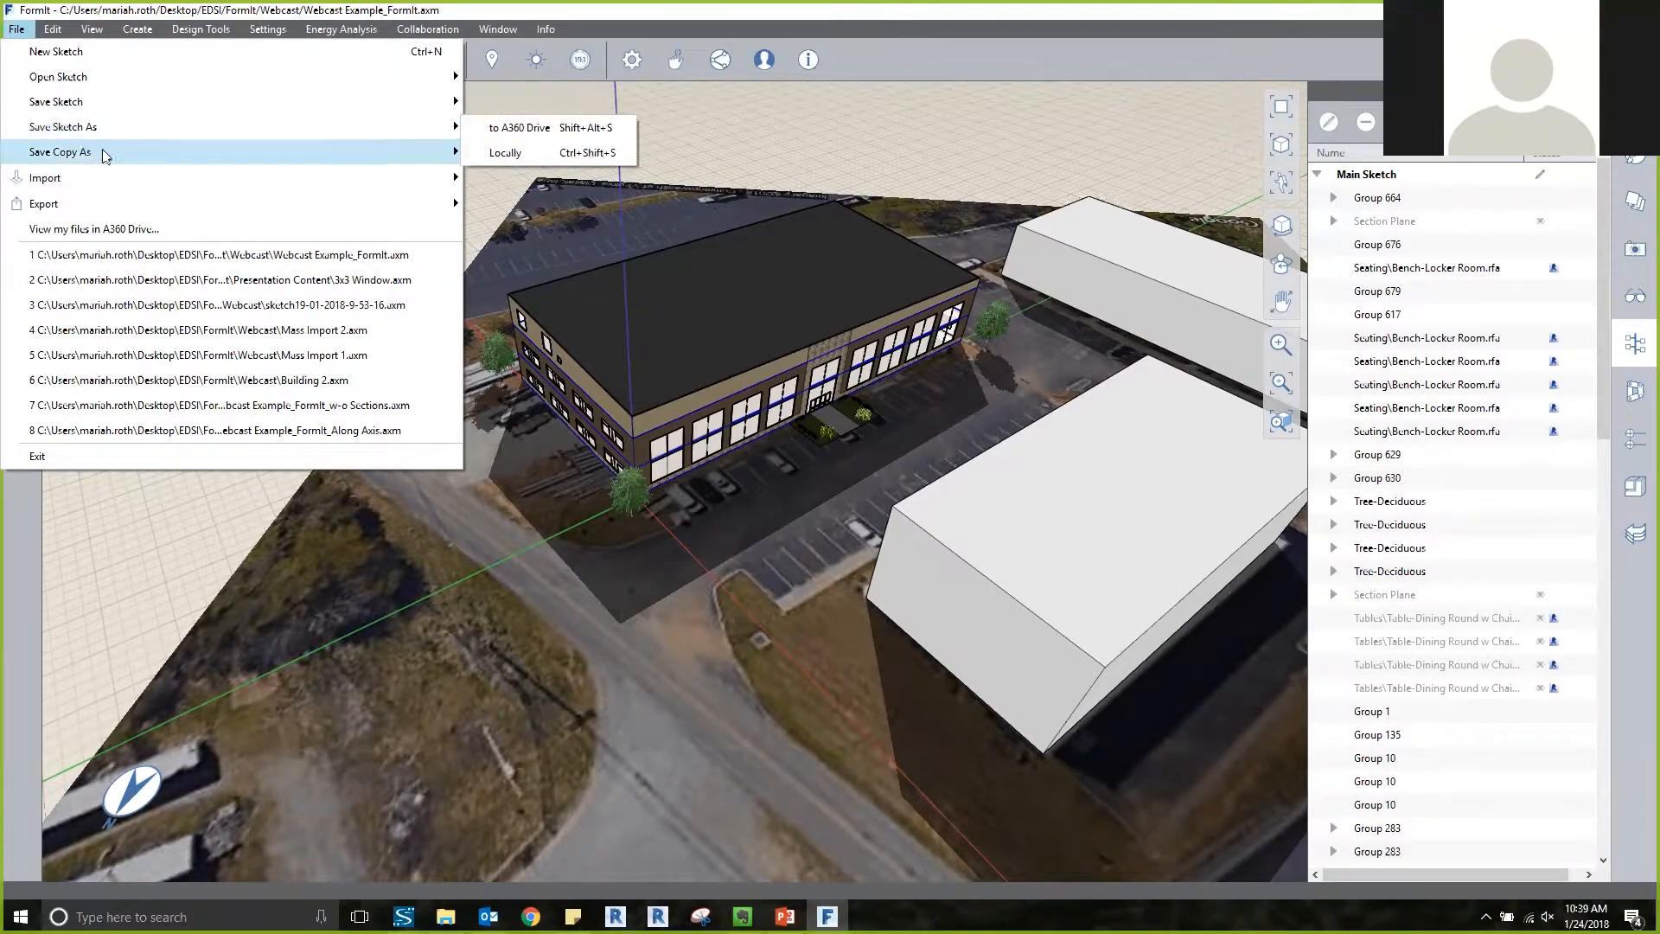
mouse_move(100, 153)
mouse_move(94, 203)
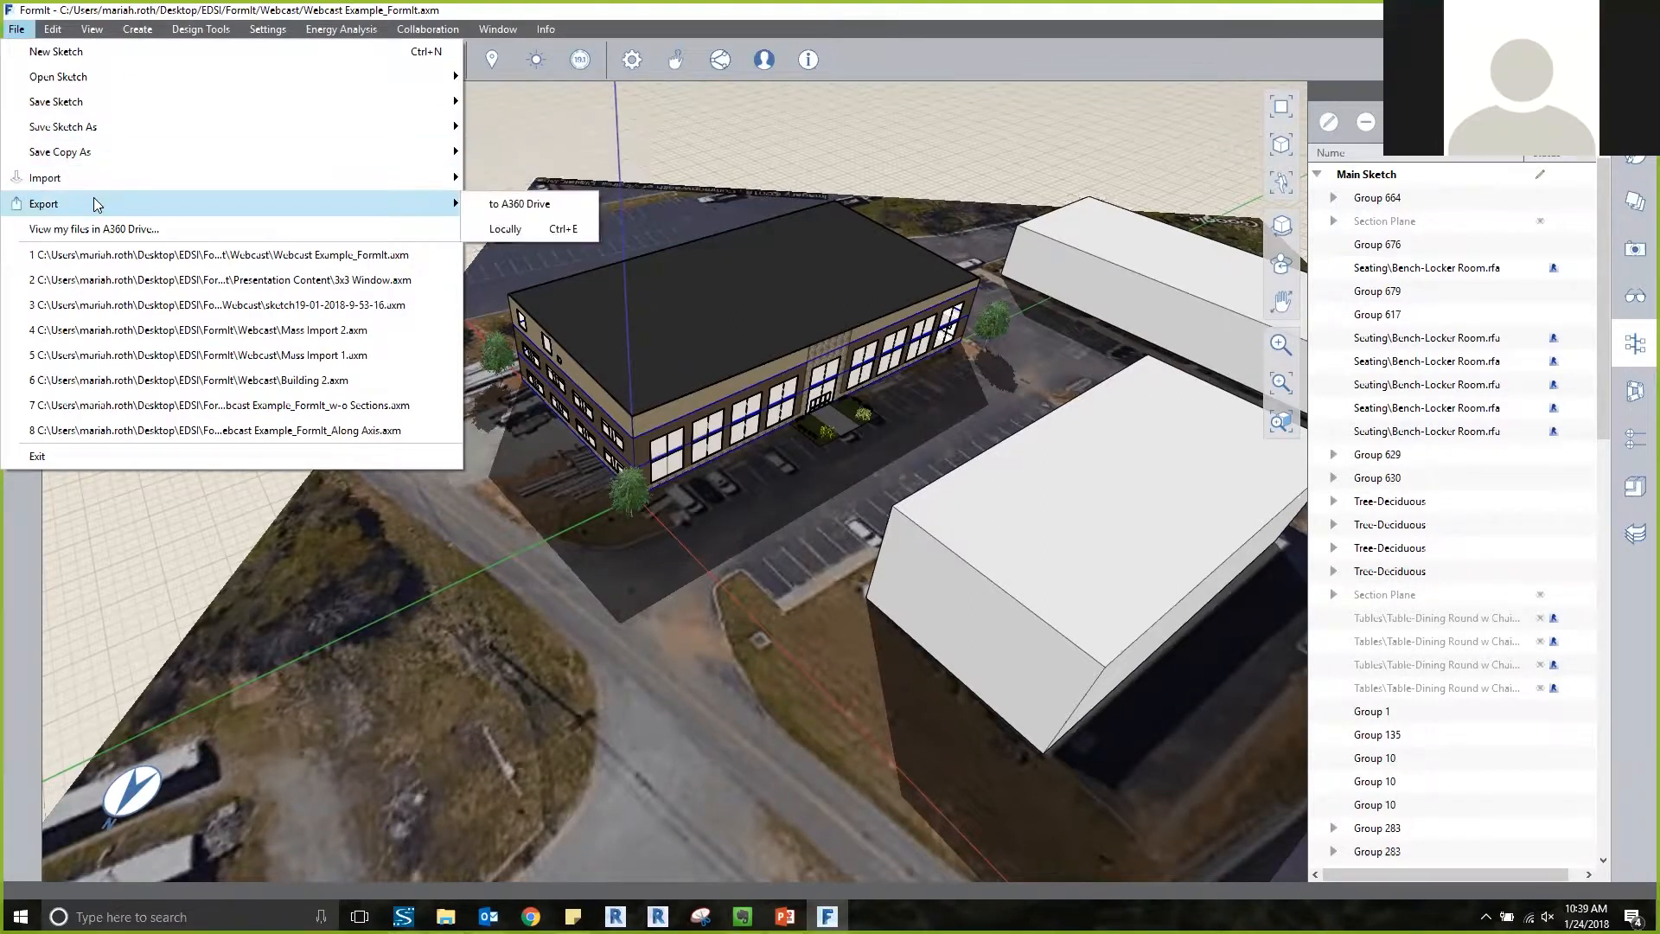
left_click(516, 227)
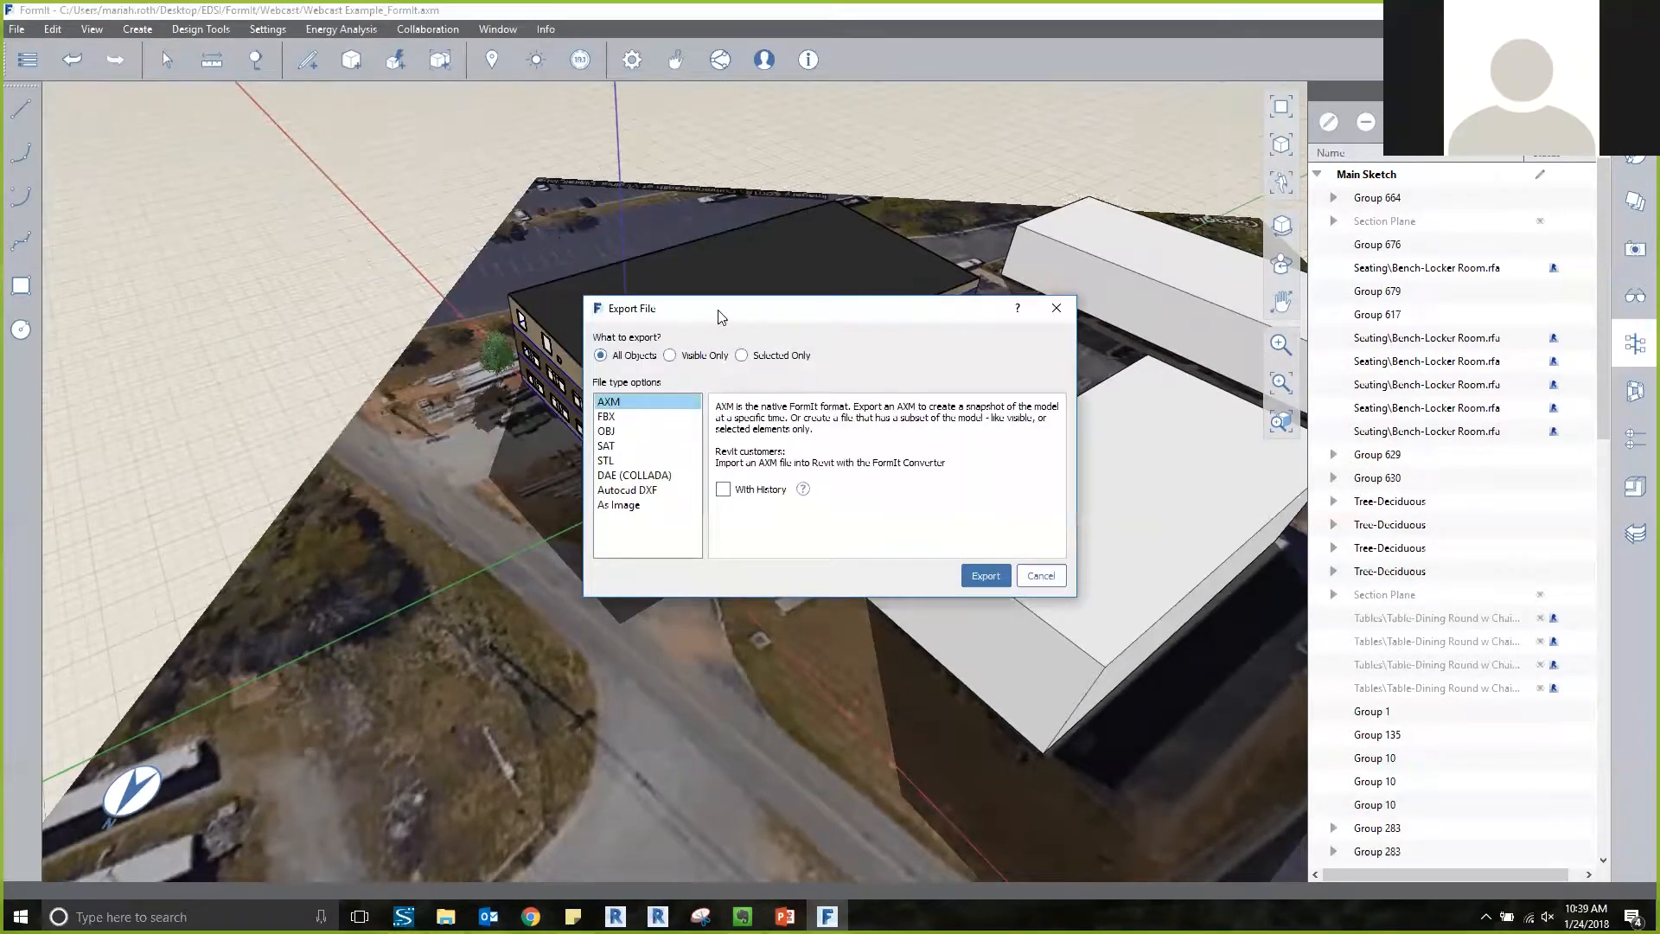
left_click_drag(722, 316, 675, 295)
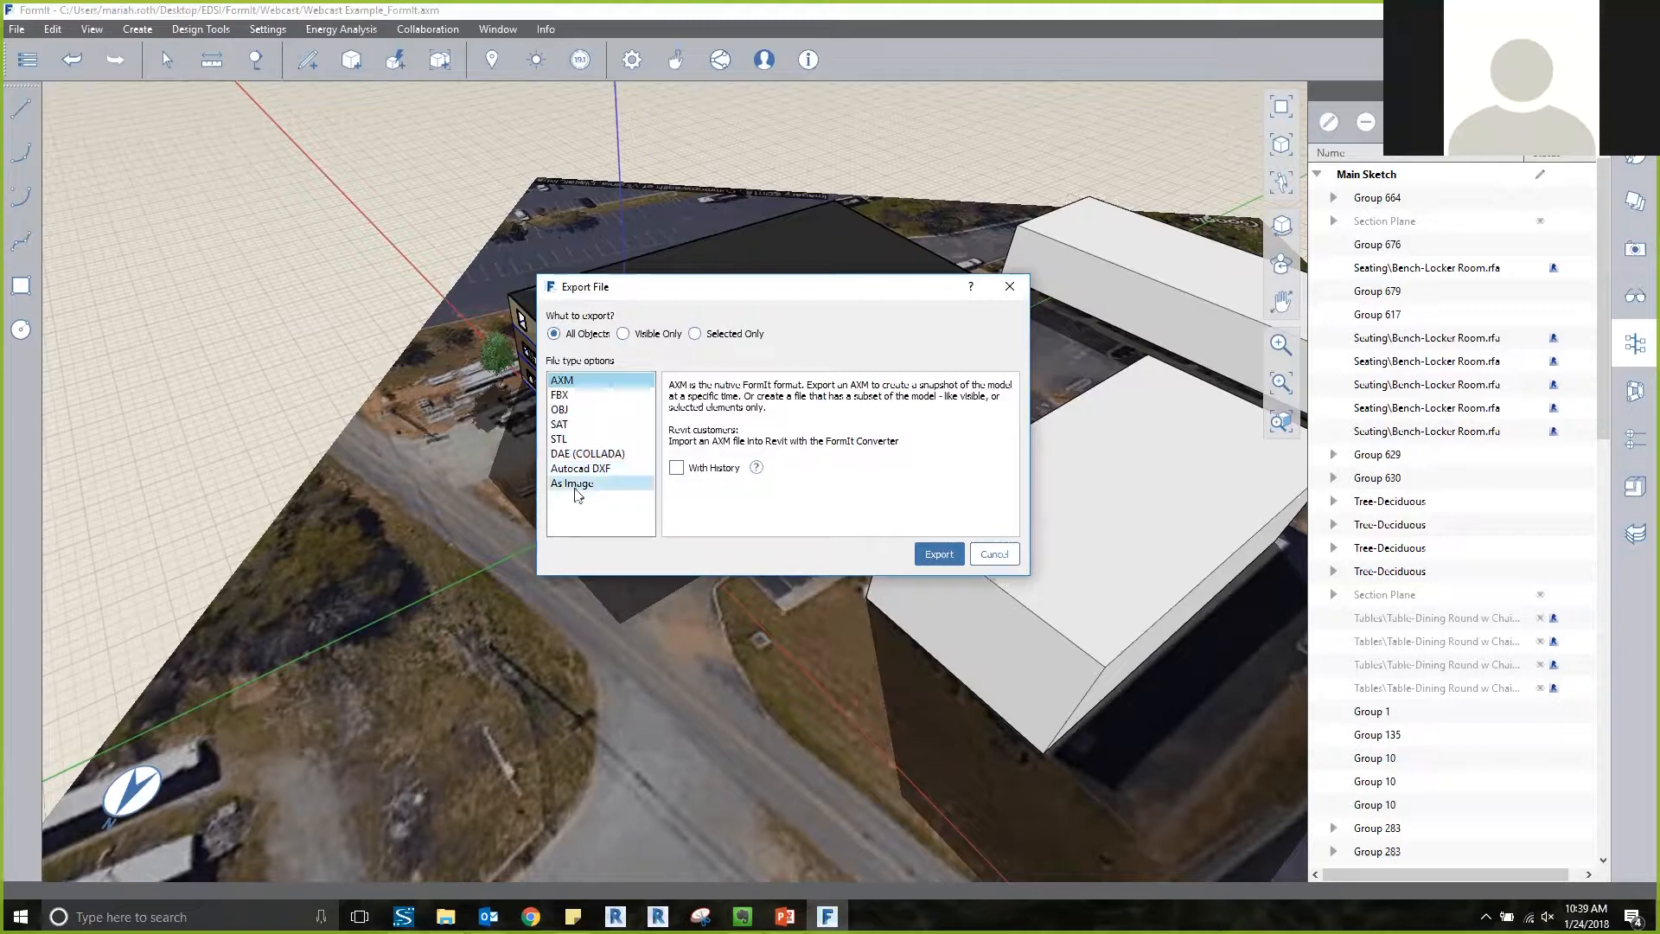
left_click(992, 554)
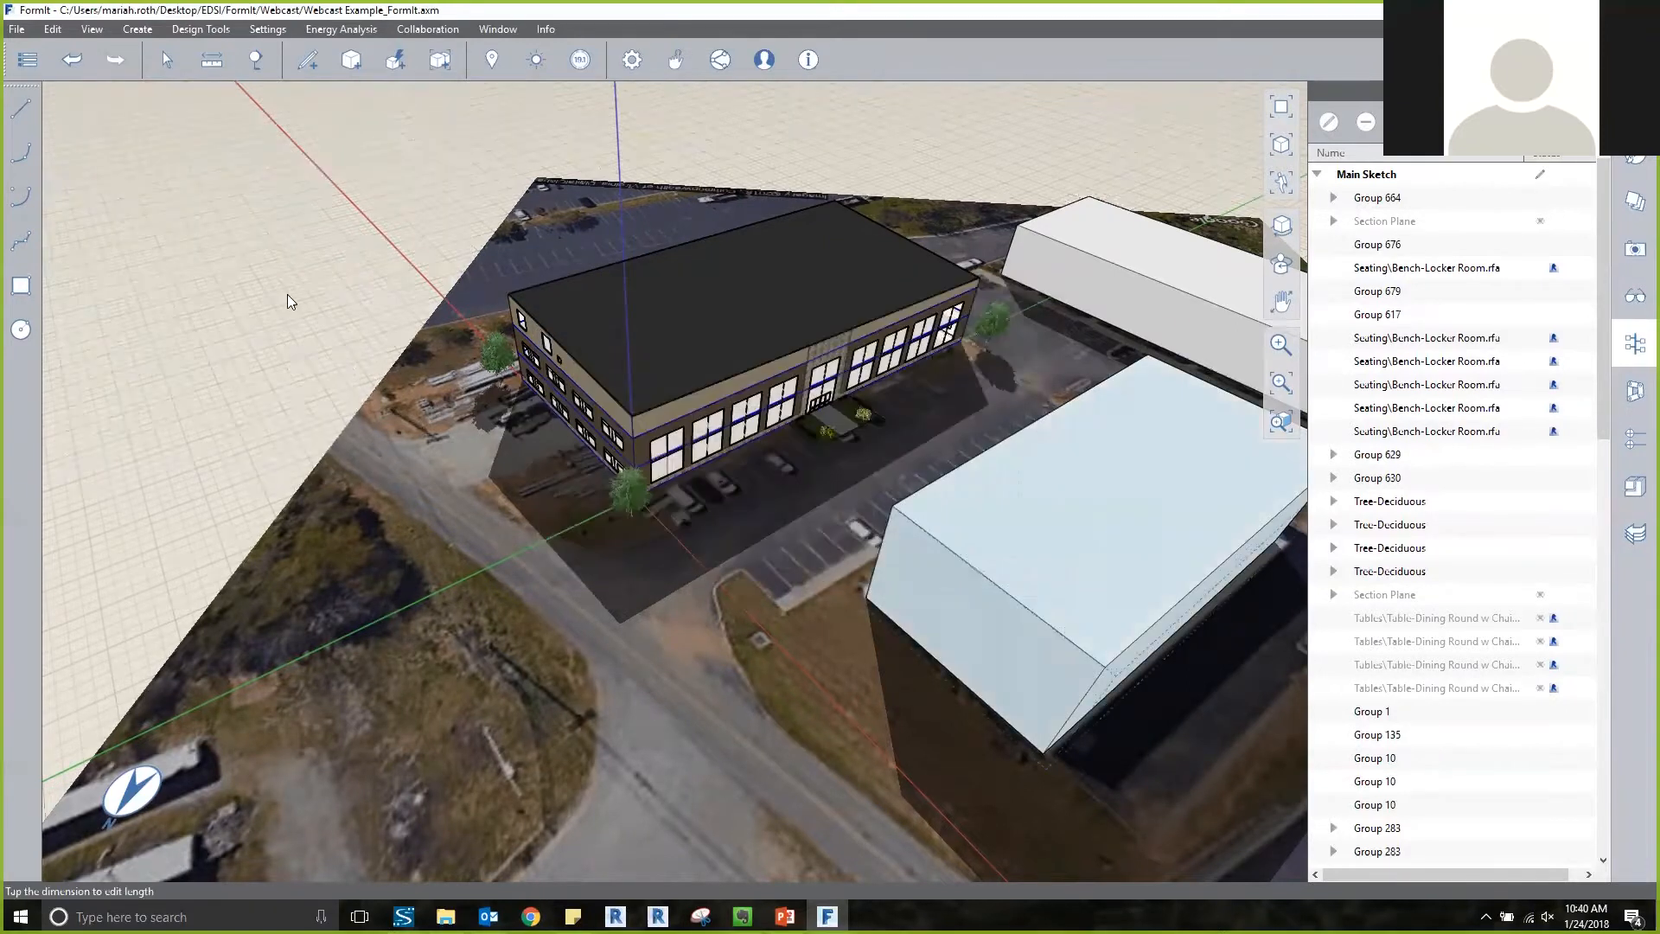
right_click_drag(311, 318, 316, 313)
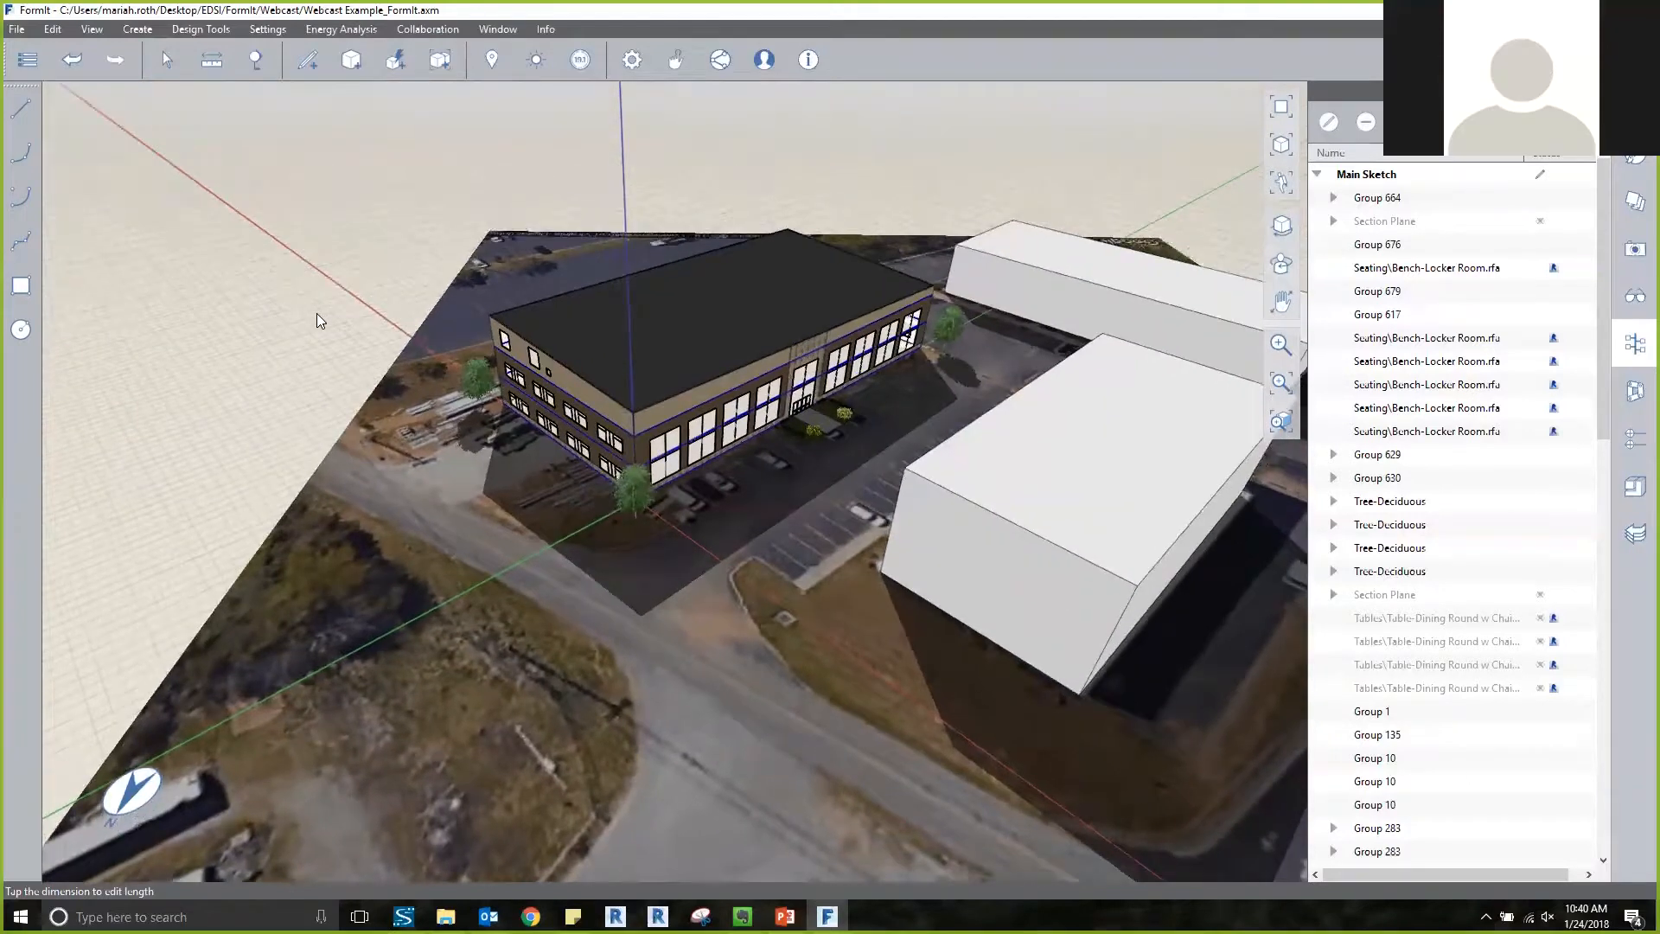
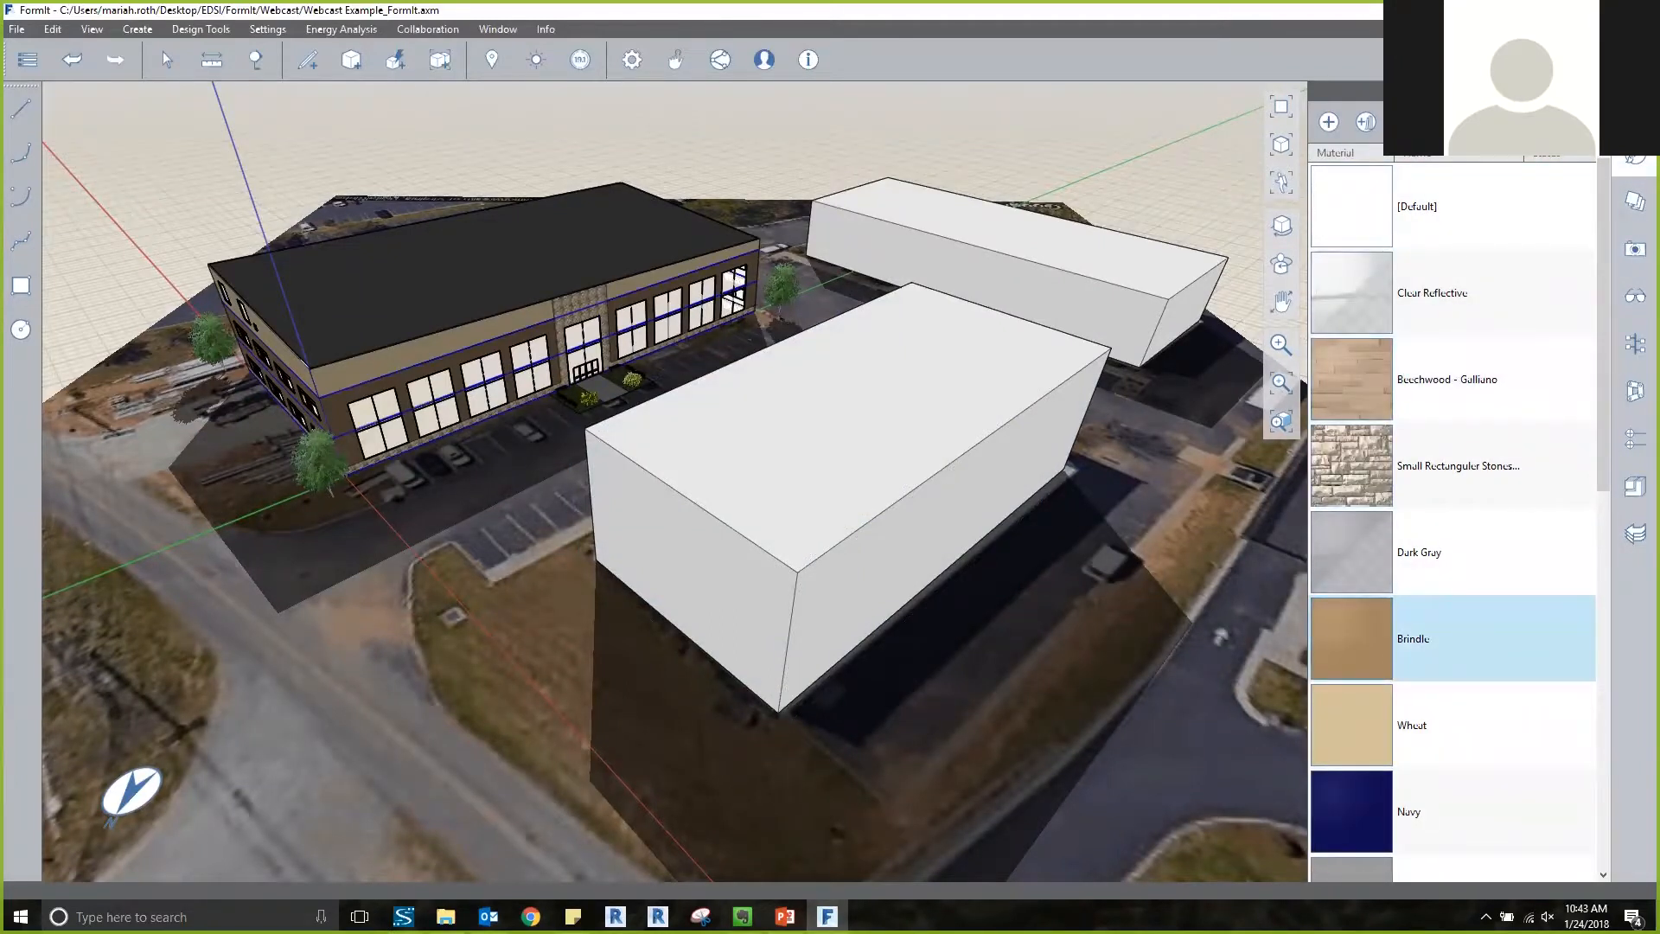
Paint the entire near mass in front of the main building with the Brindle material.
left_click(1435, 638)
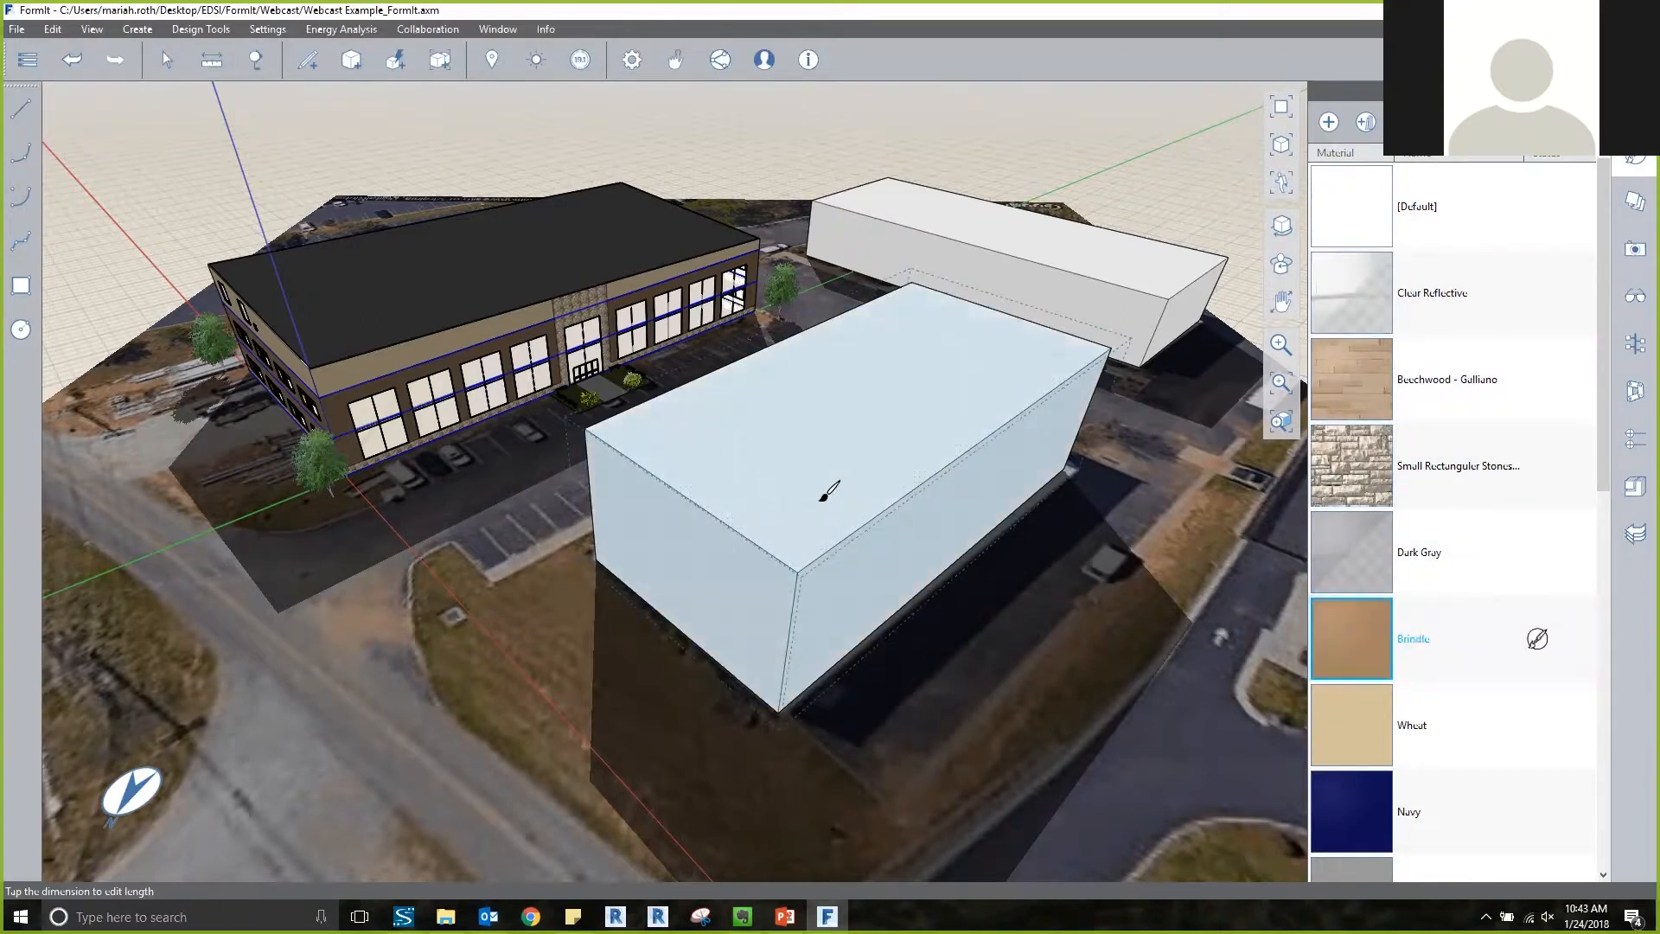
key("Escape")
double_click(844, 456)
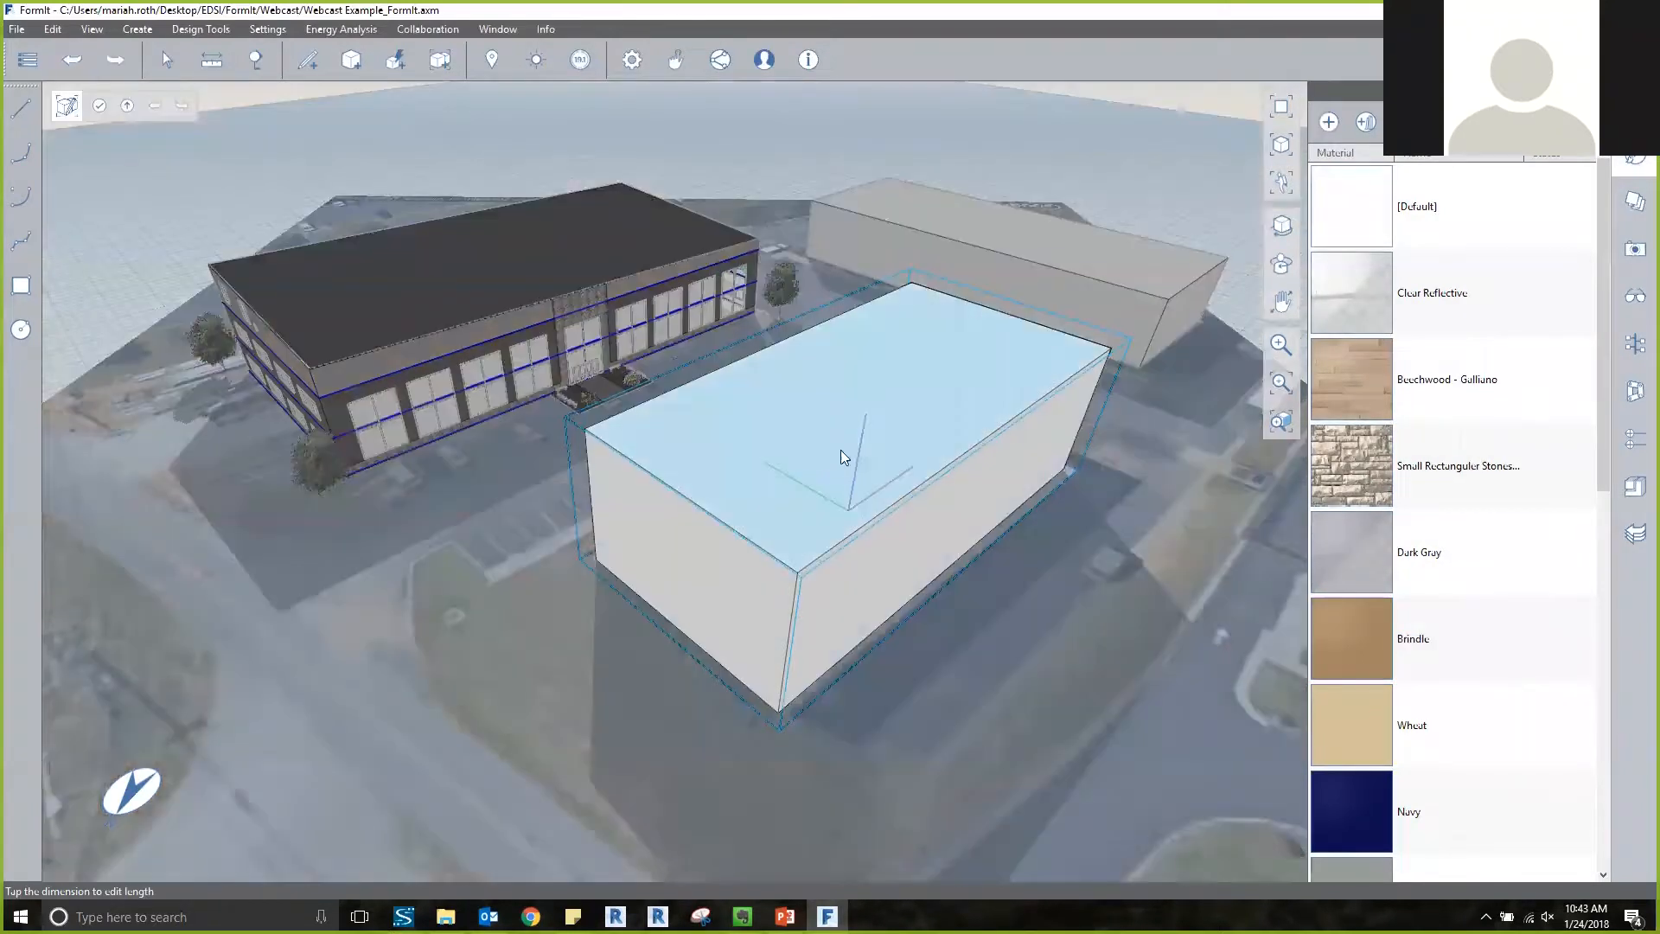
key("Escape")
left_click(1435, 638)
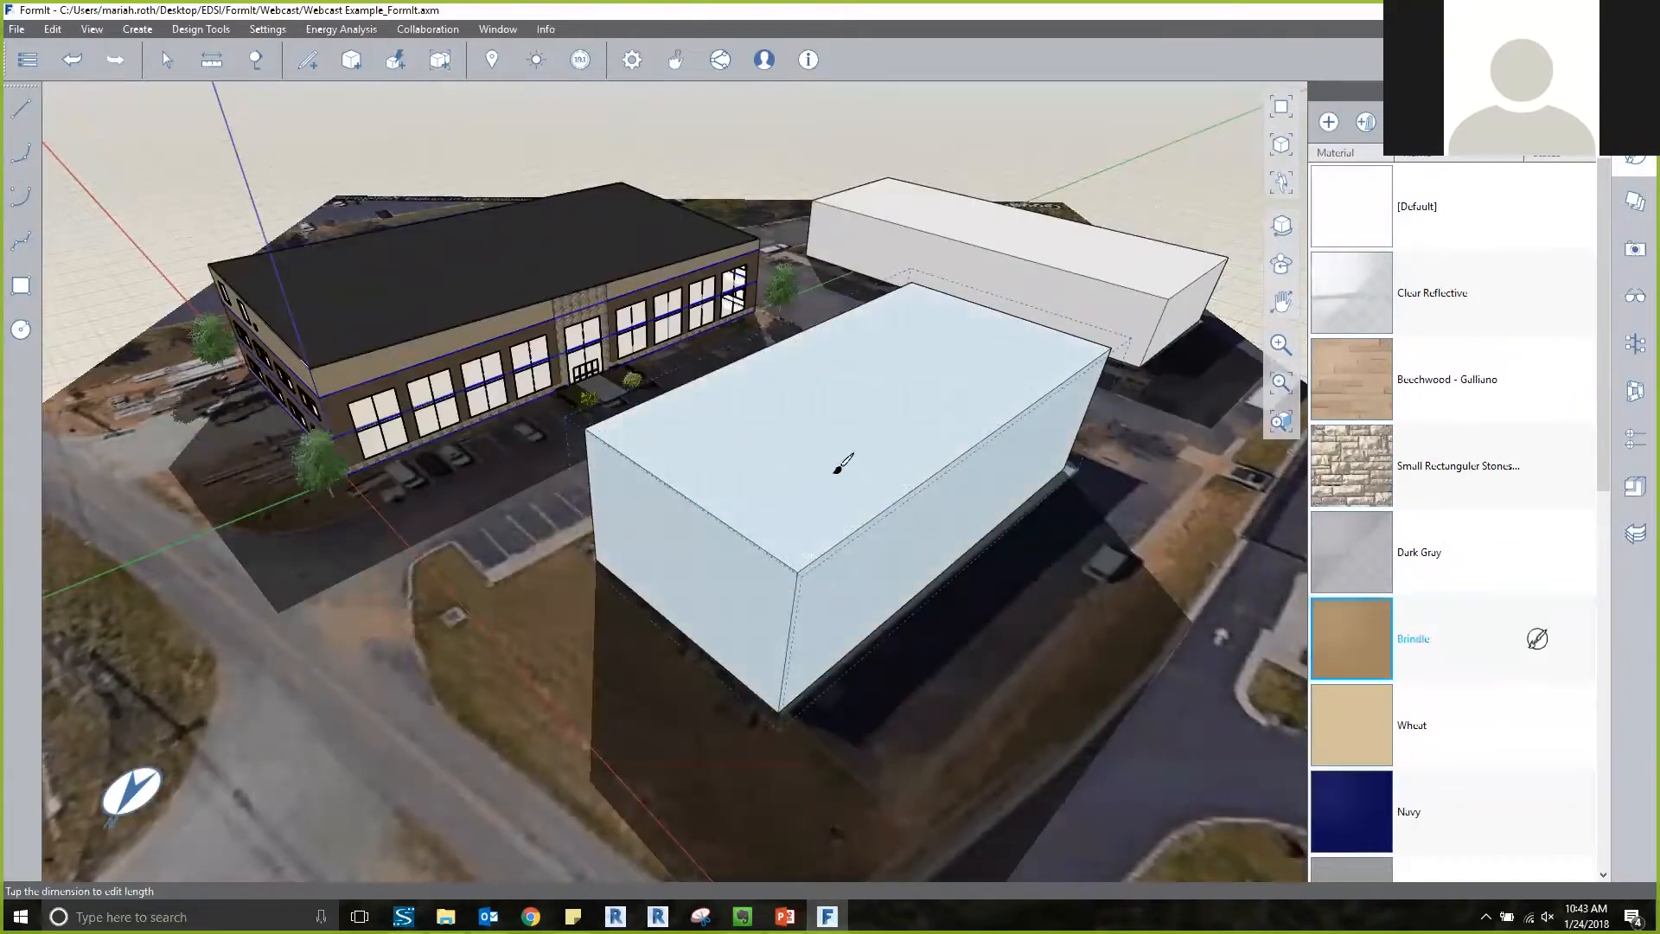
left_click(912, 475)
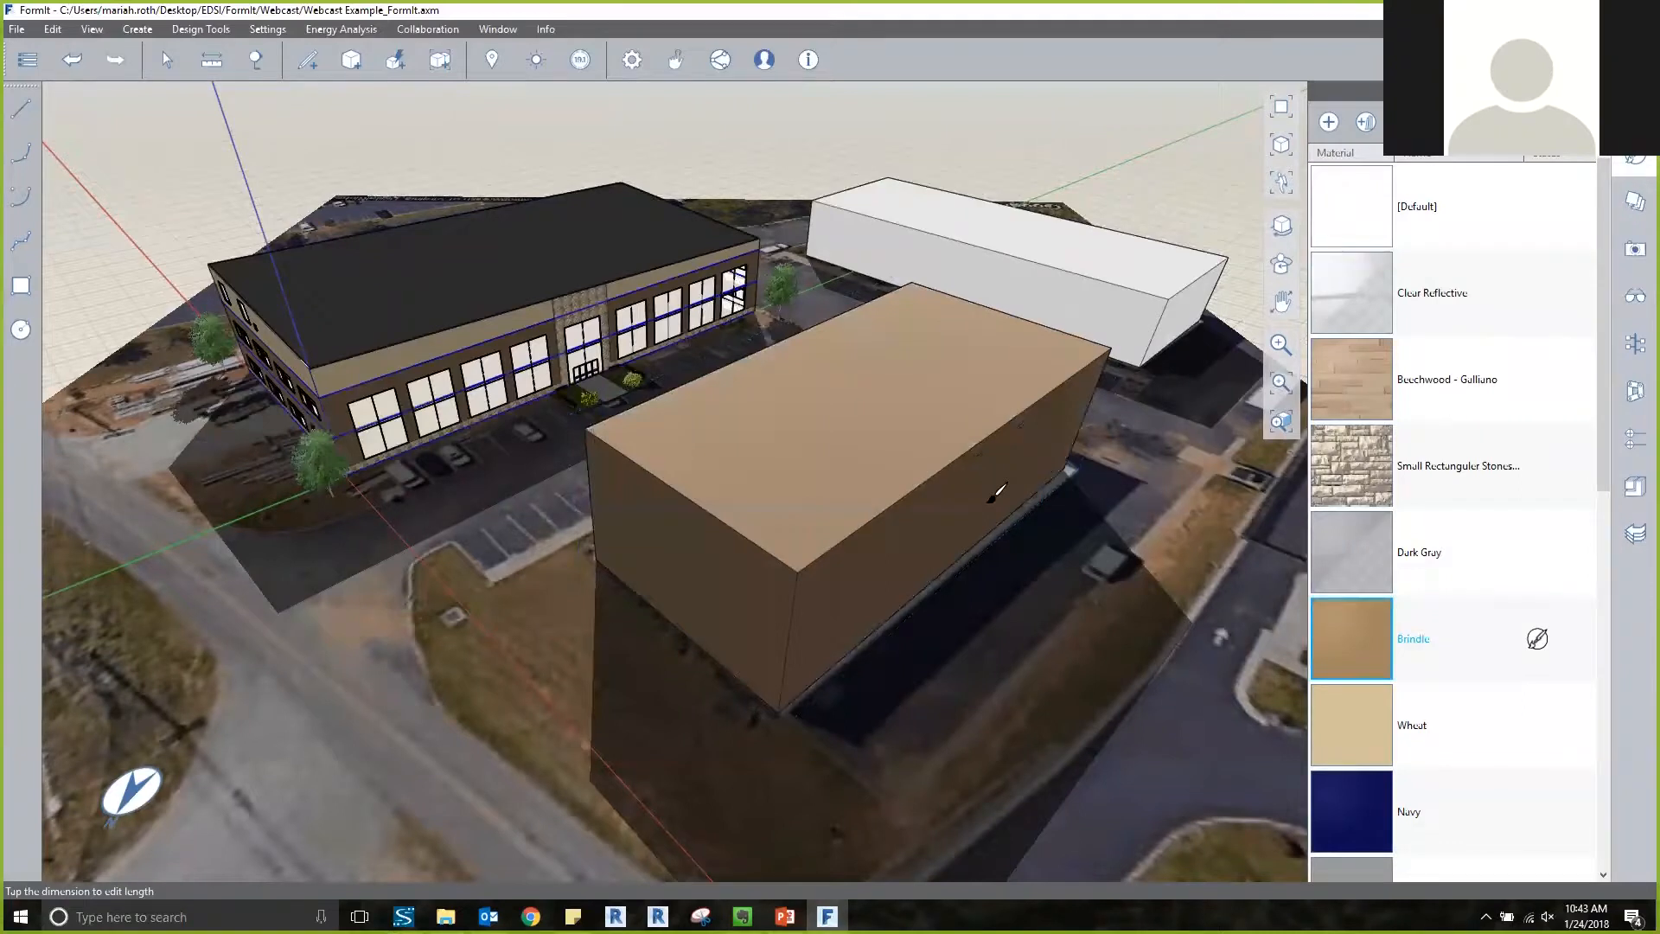
Edit the far mass's group, paint only its long front face with the Wheat material, and return to the parent context.
middle_click_drag(1083, 334, 1045, 378)
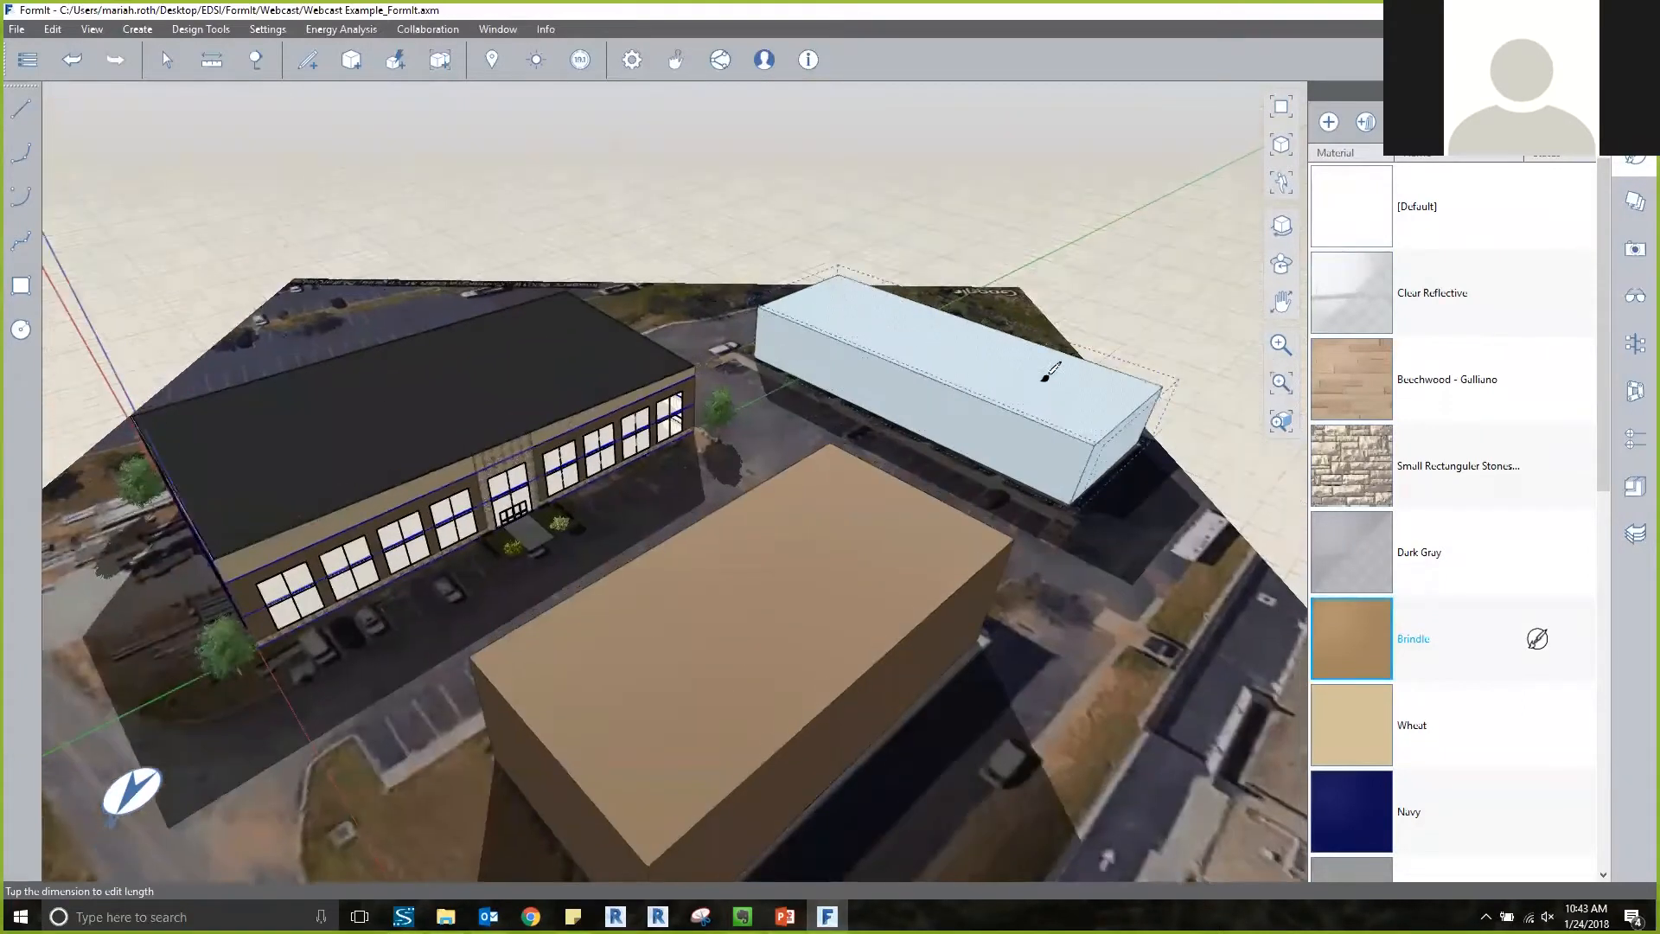
scroll(1037, 381, "up", 3)
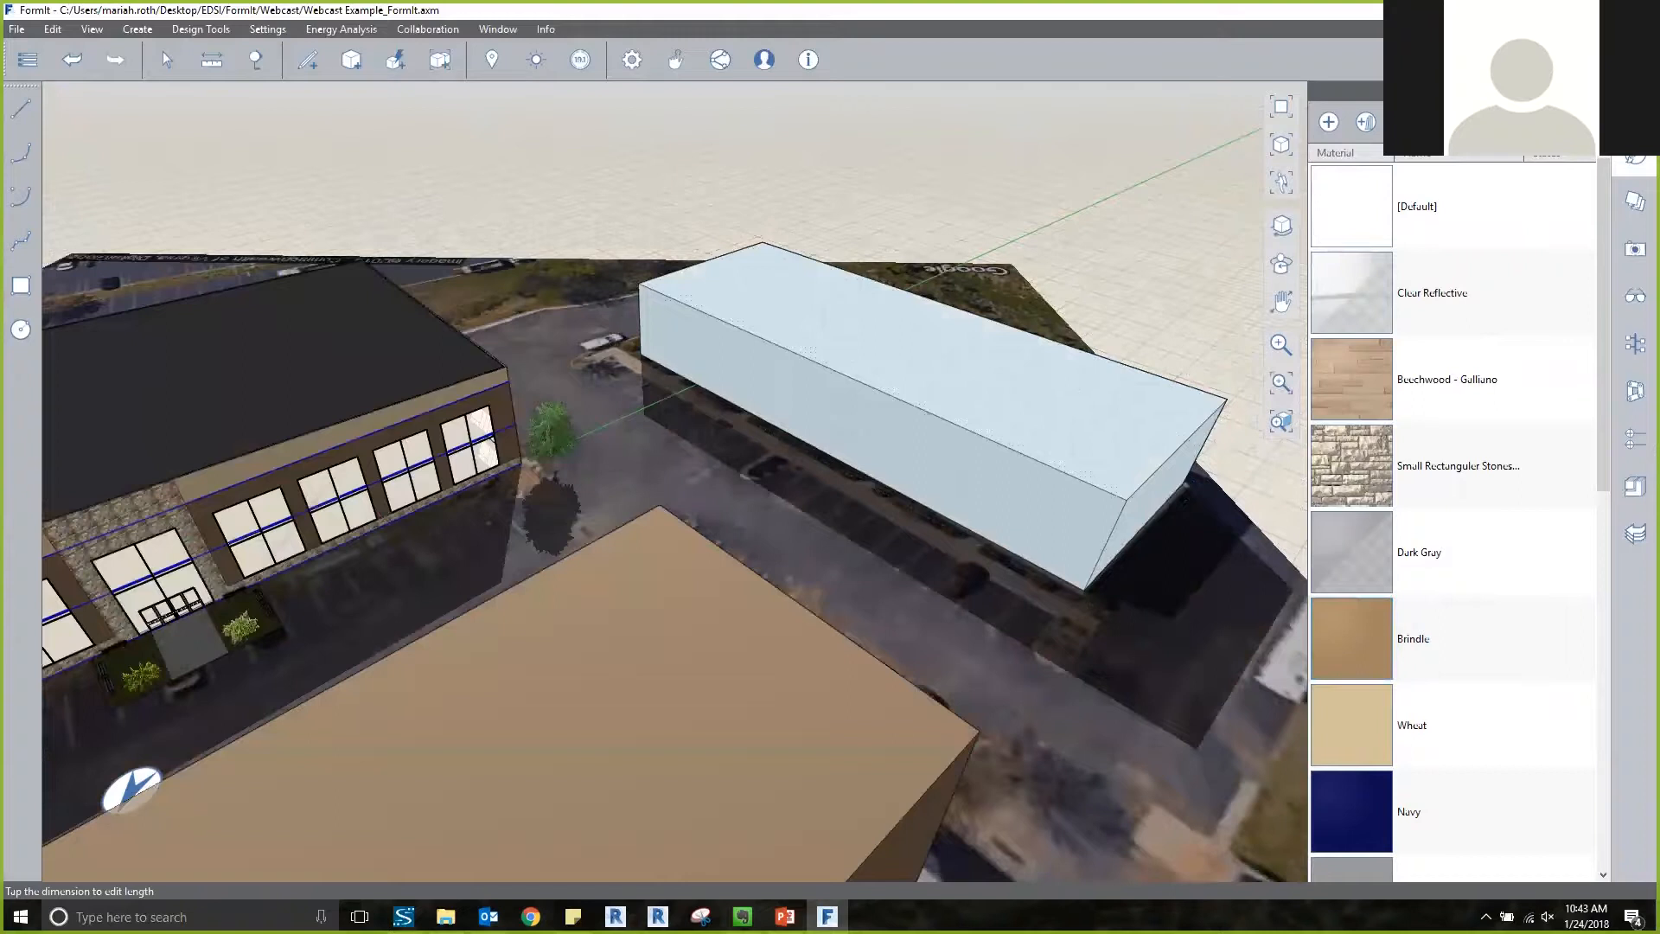
double_click(1038, 380)
left_click(1351, 638)
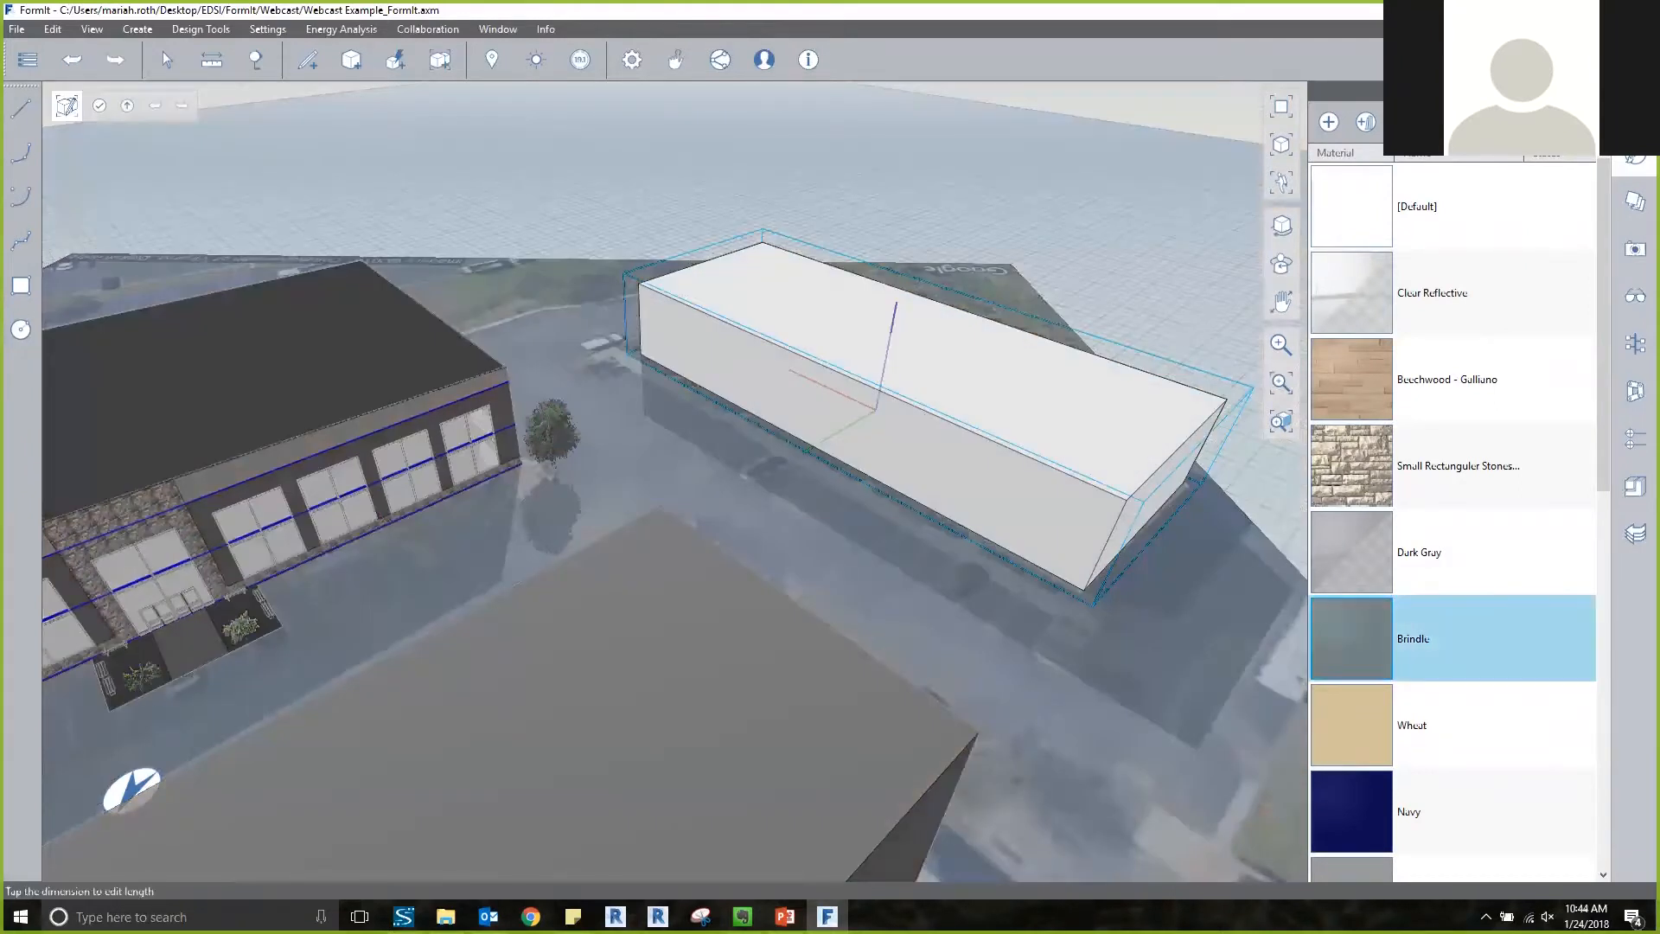
left_click(1352, 724)
left_click(1065, 515)
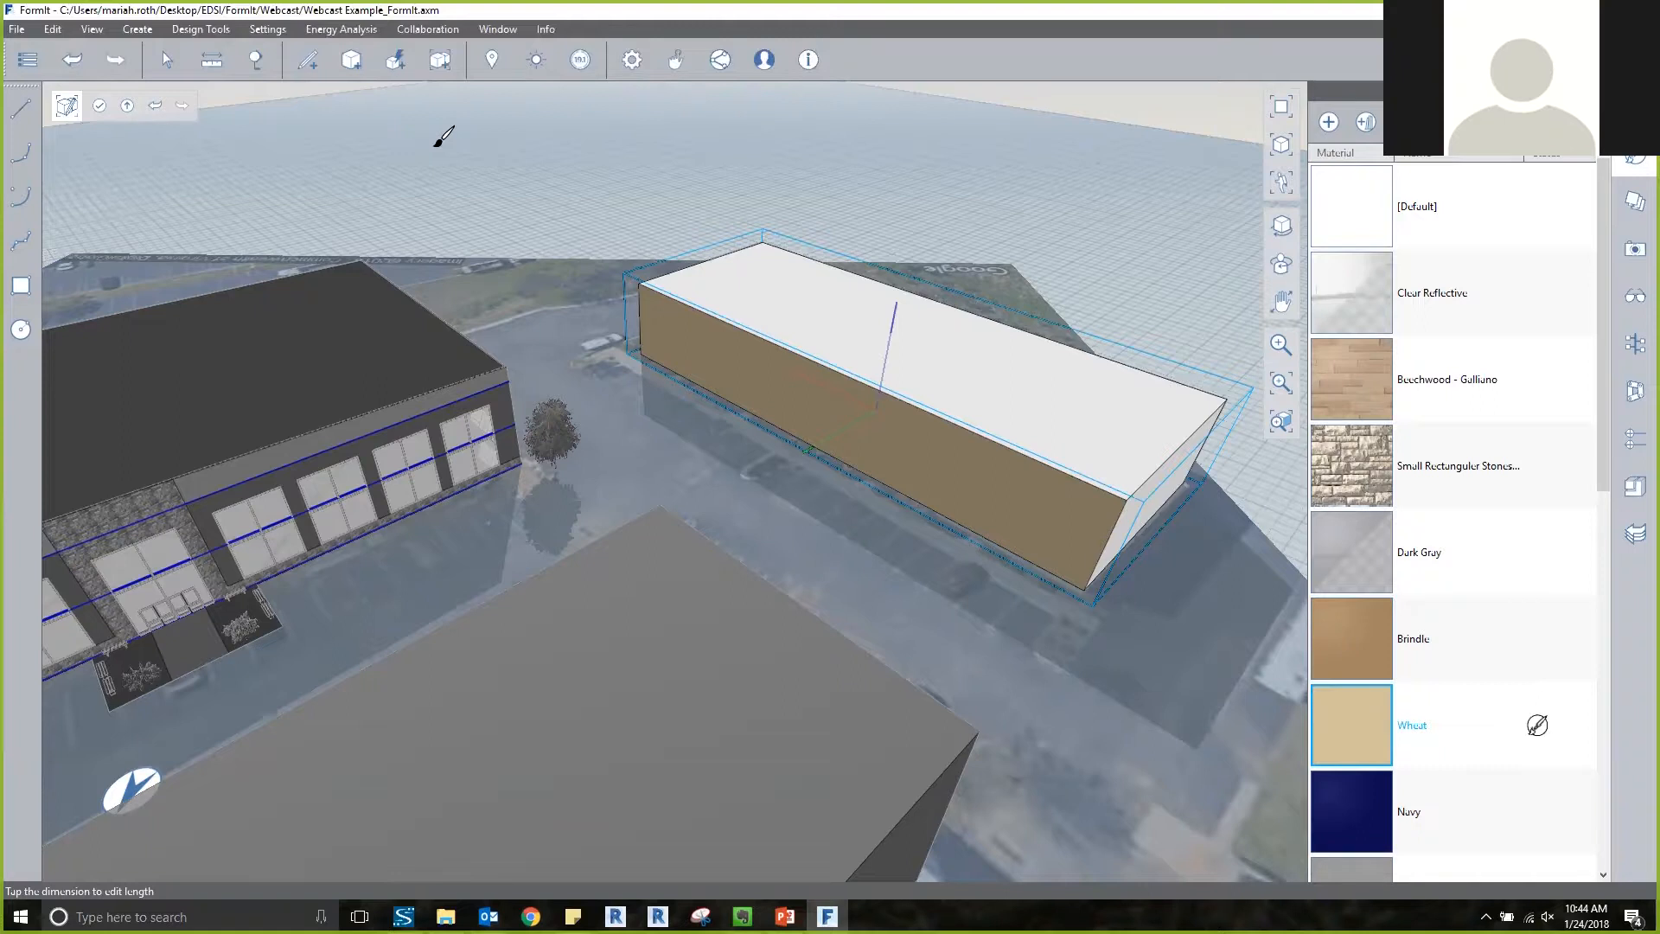
left_click(126, 107)
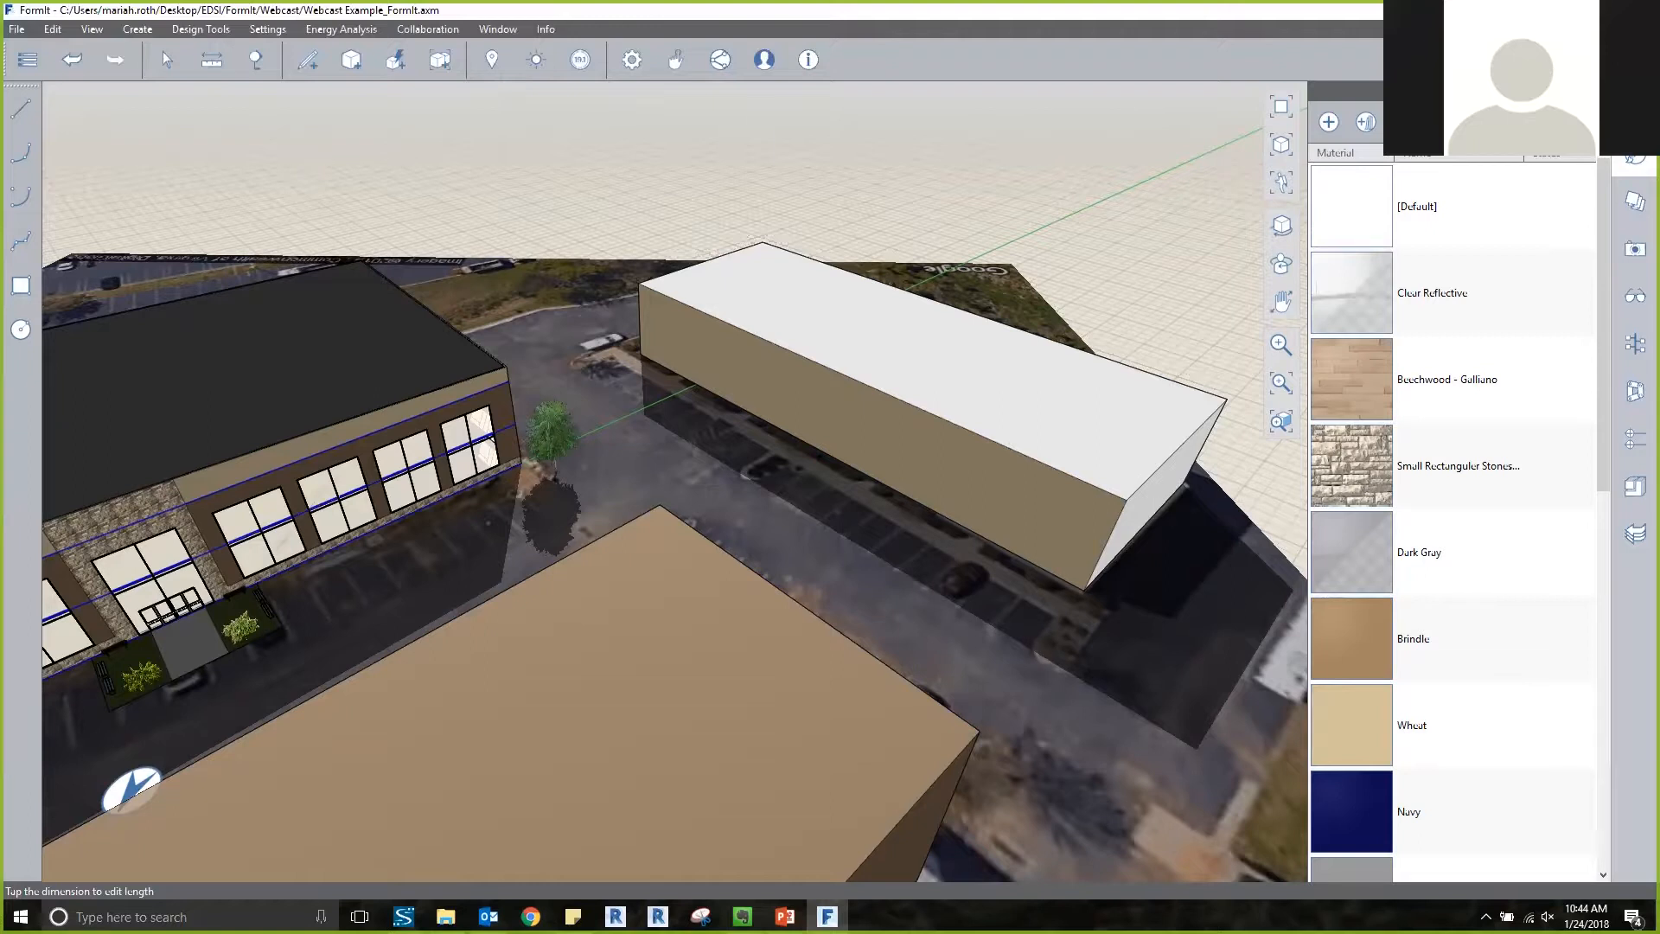
Review the full list of materials available in the sketch.
scroll(1453, 379, "down", 5)
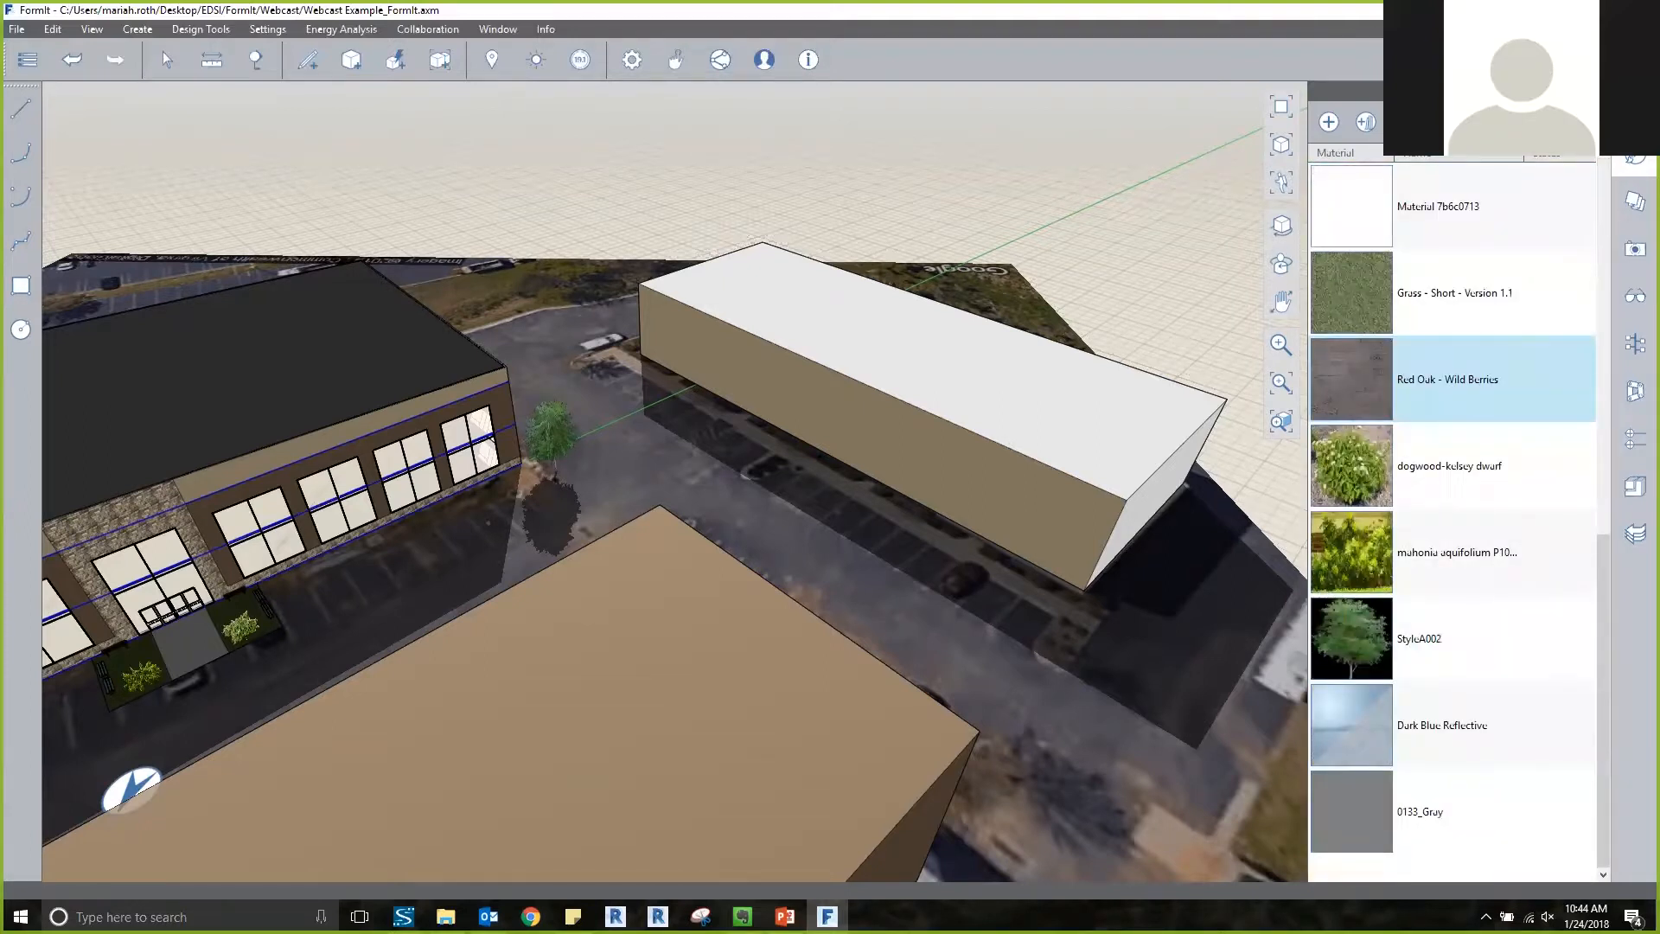
scroll(1452, 638, "up", 5)
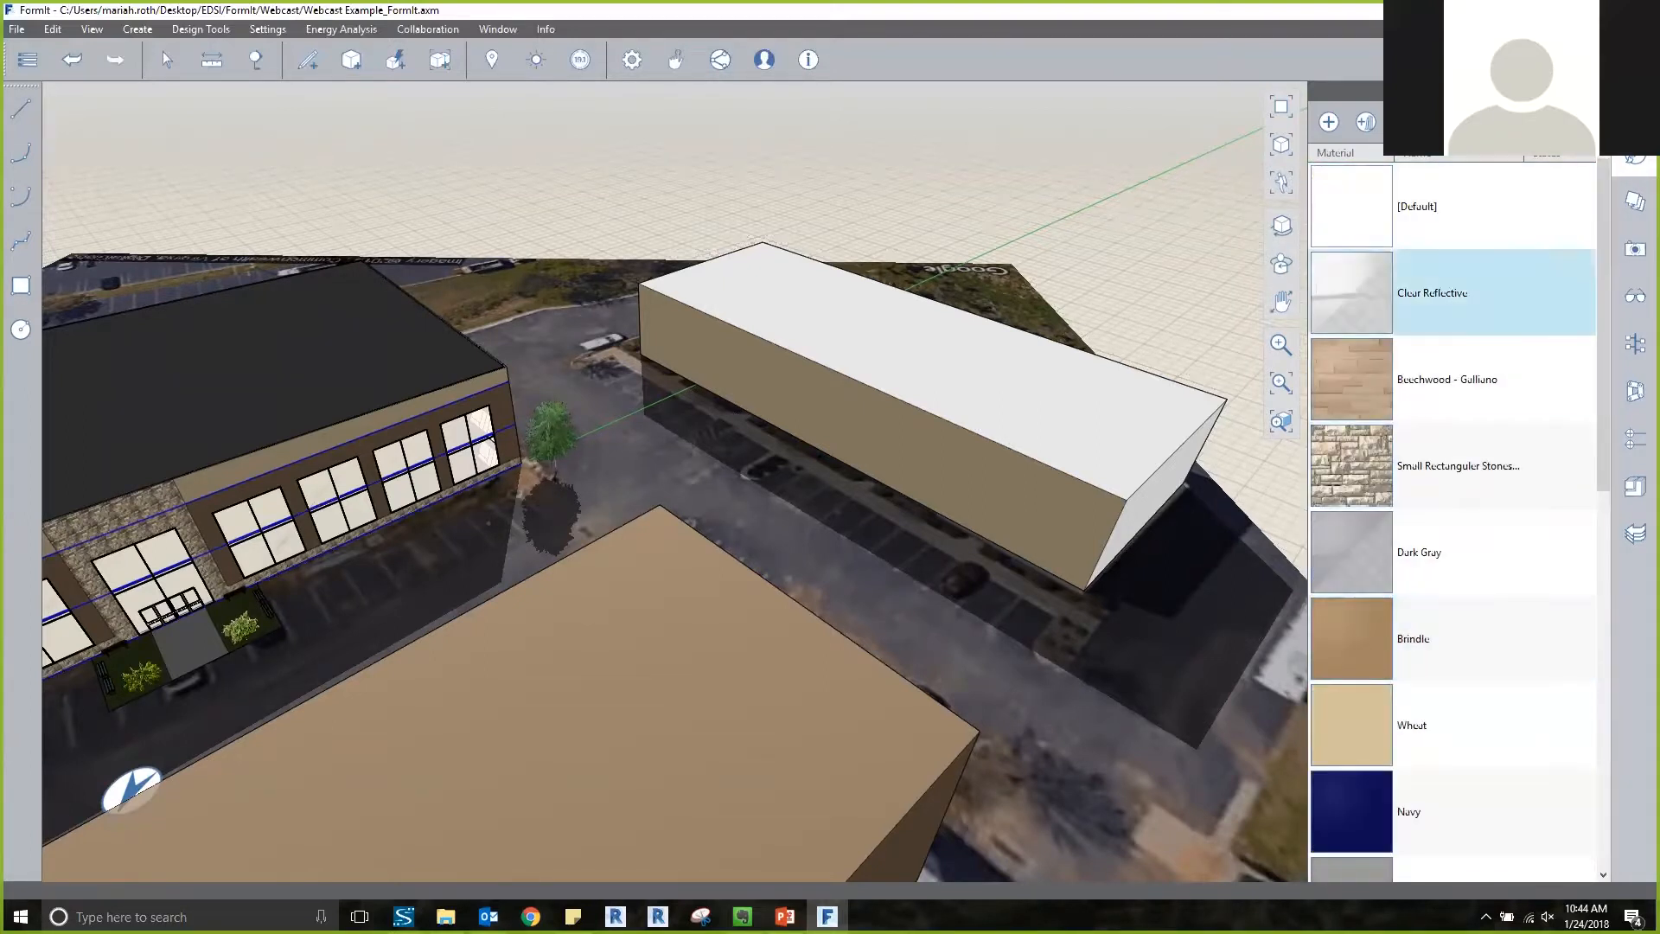
scroll(1452, 466, "down", 5)
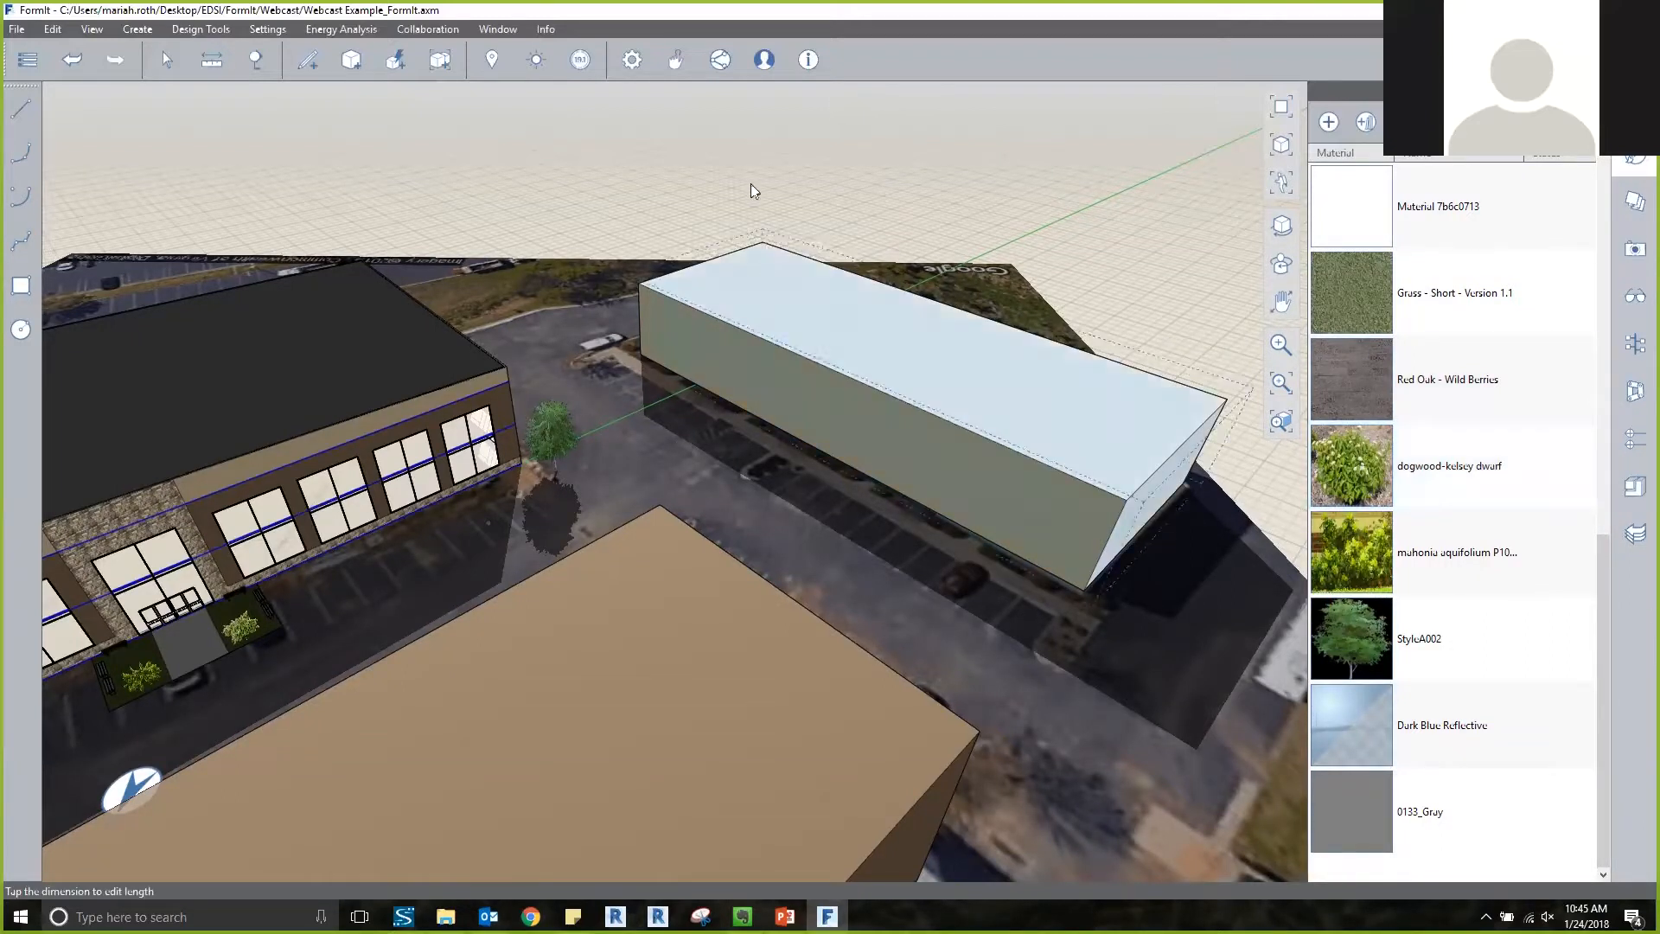
Examine the main entrance's benches and shrubs and the building's interior floor and windows up close.
scroll(754, 181, "down", 4)
scroll(842, 201, "down", 5)
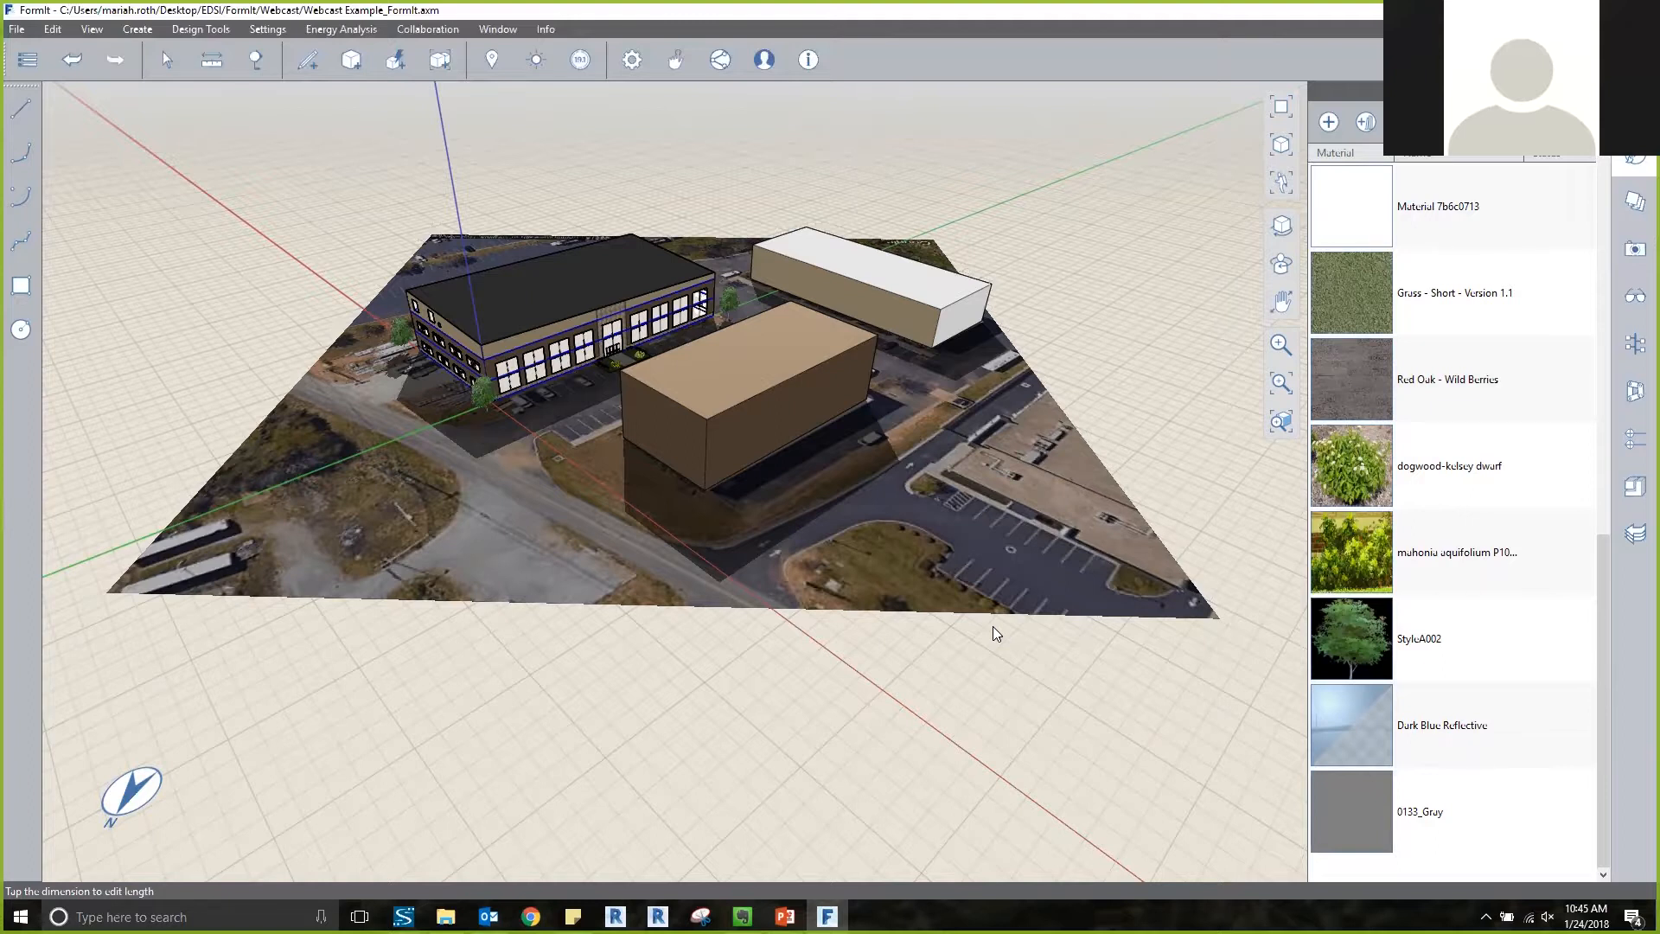
scroll(470, 386, "up", 6)
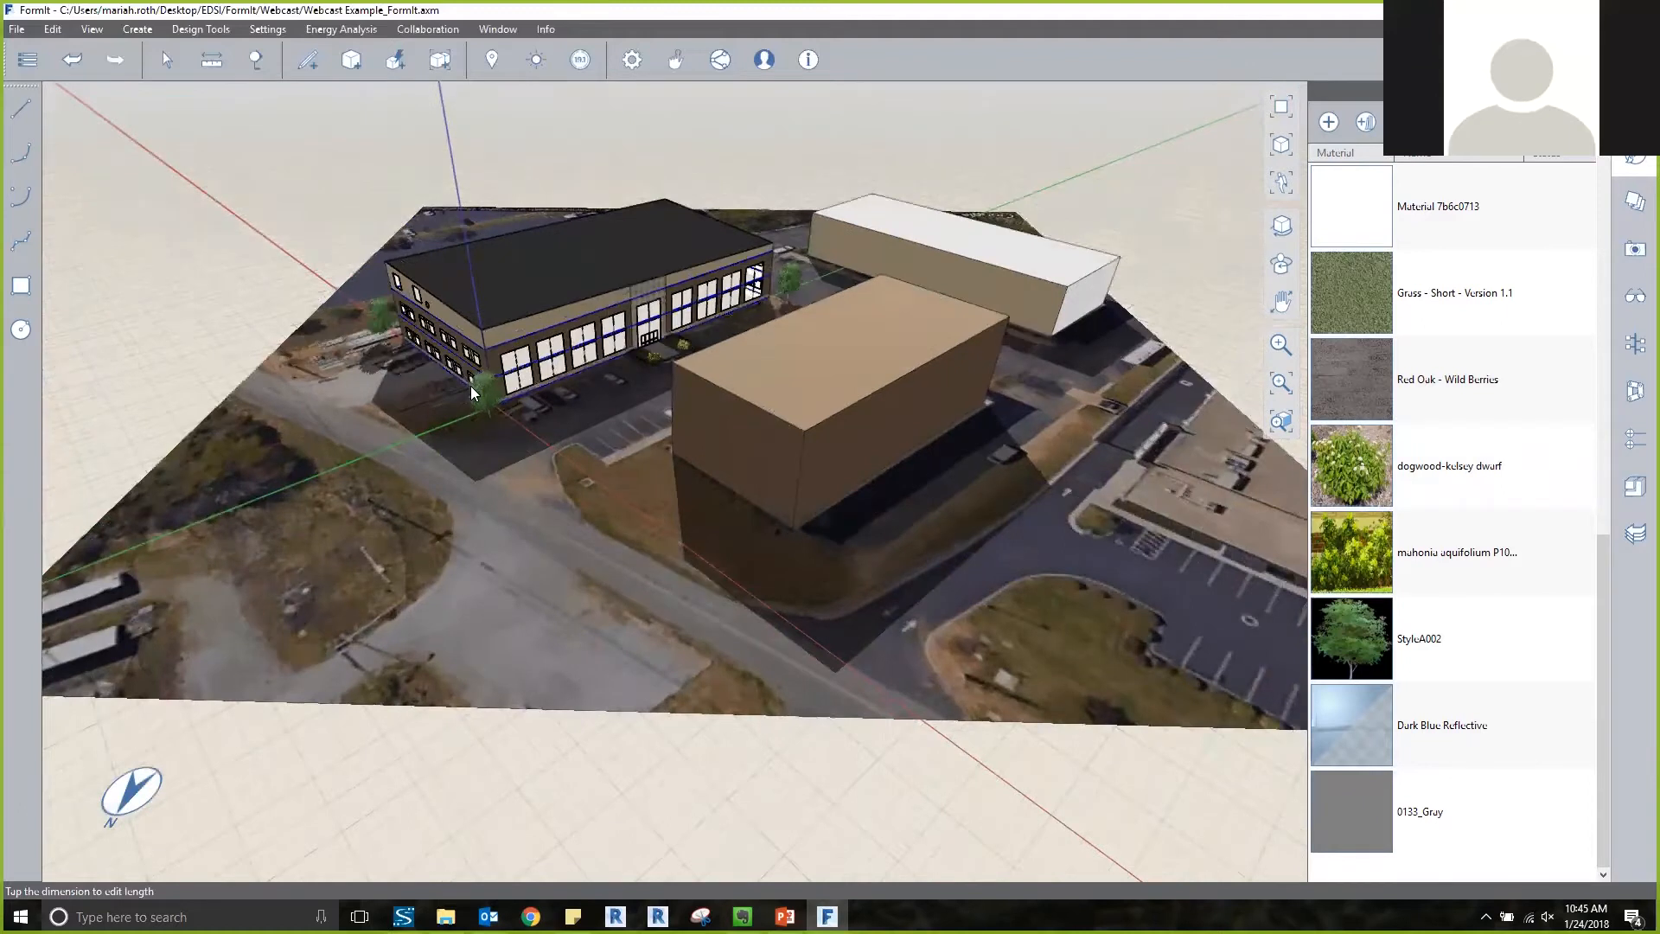
scroll(763, 237, "up", 10)
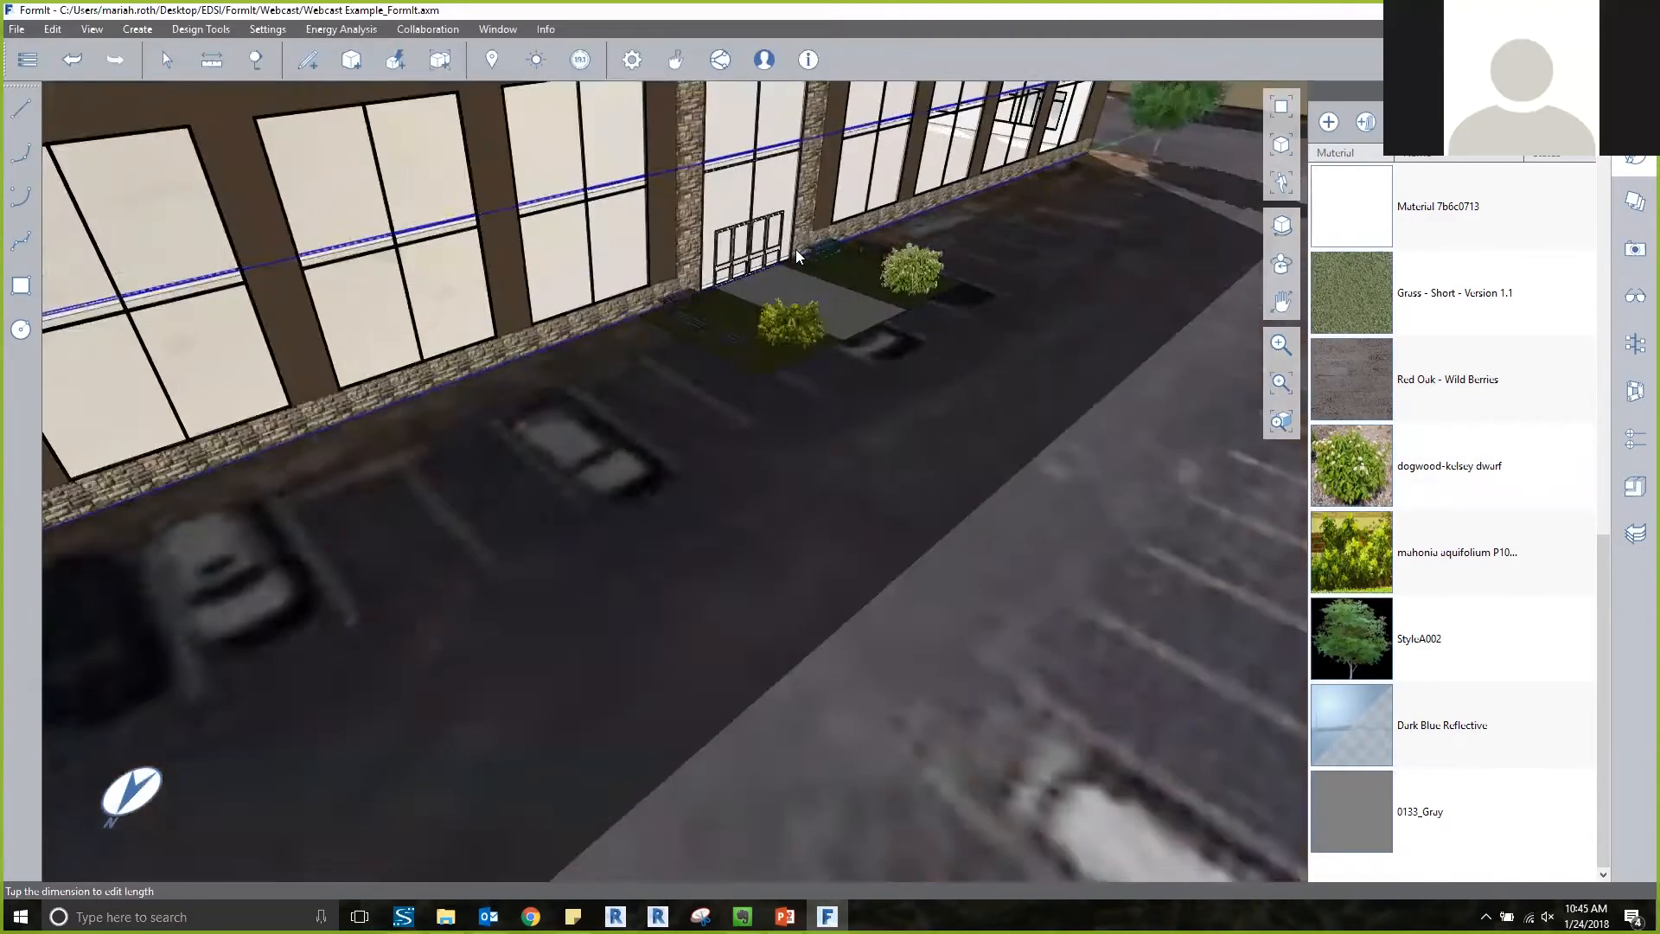
scroll(755, 272, "up", 8)
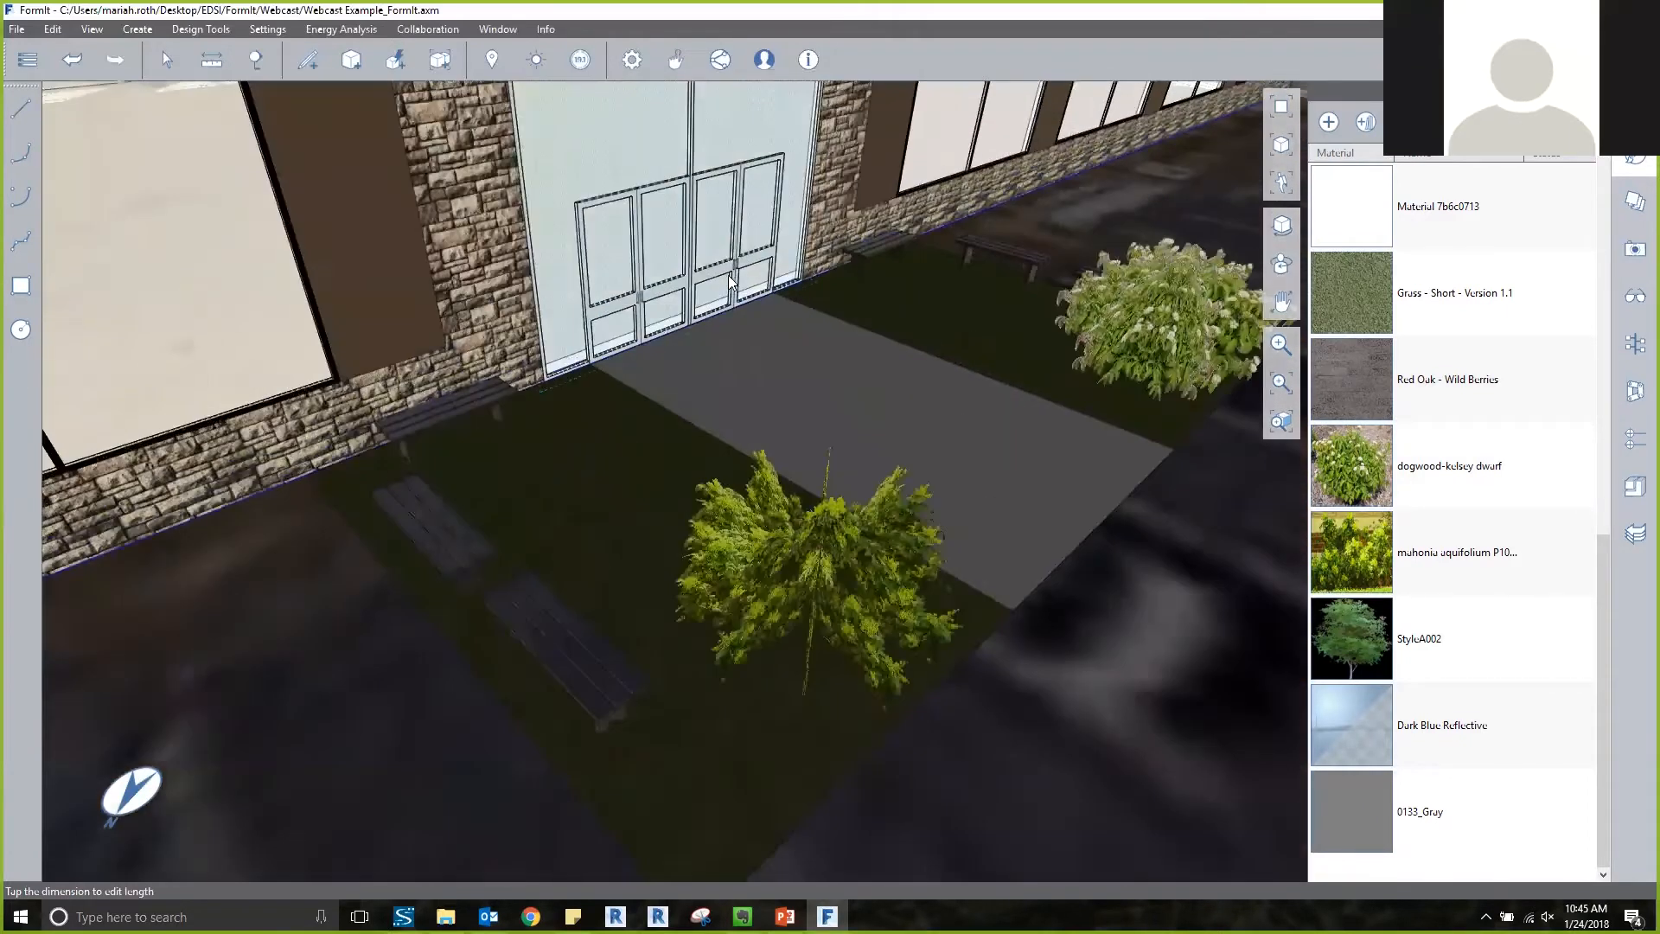
scroll(811, 256, "up", 10)
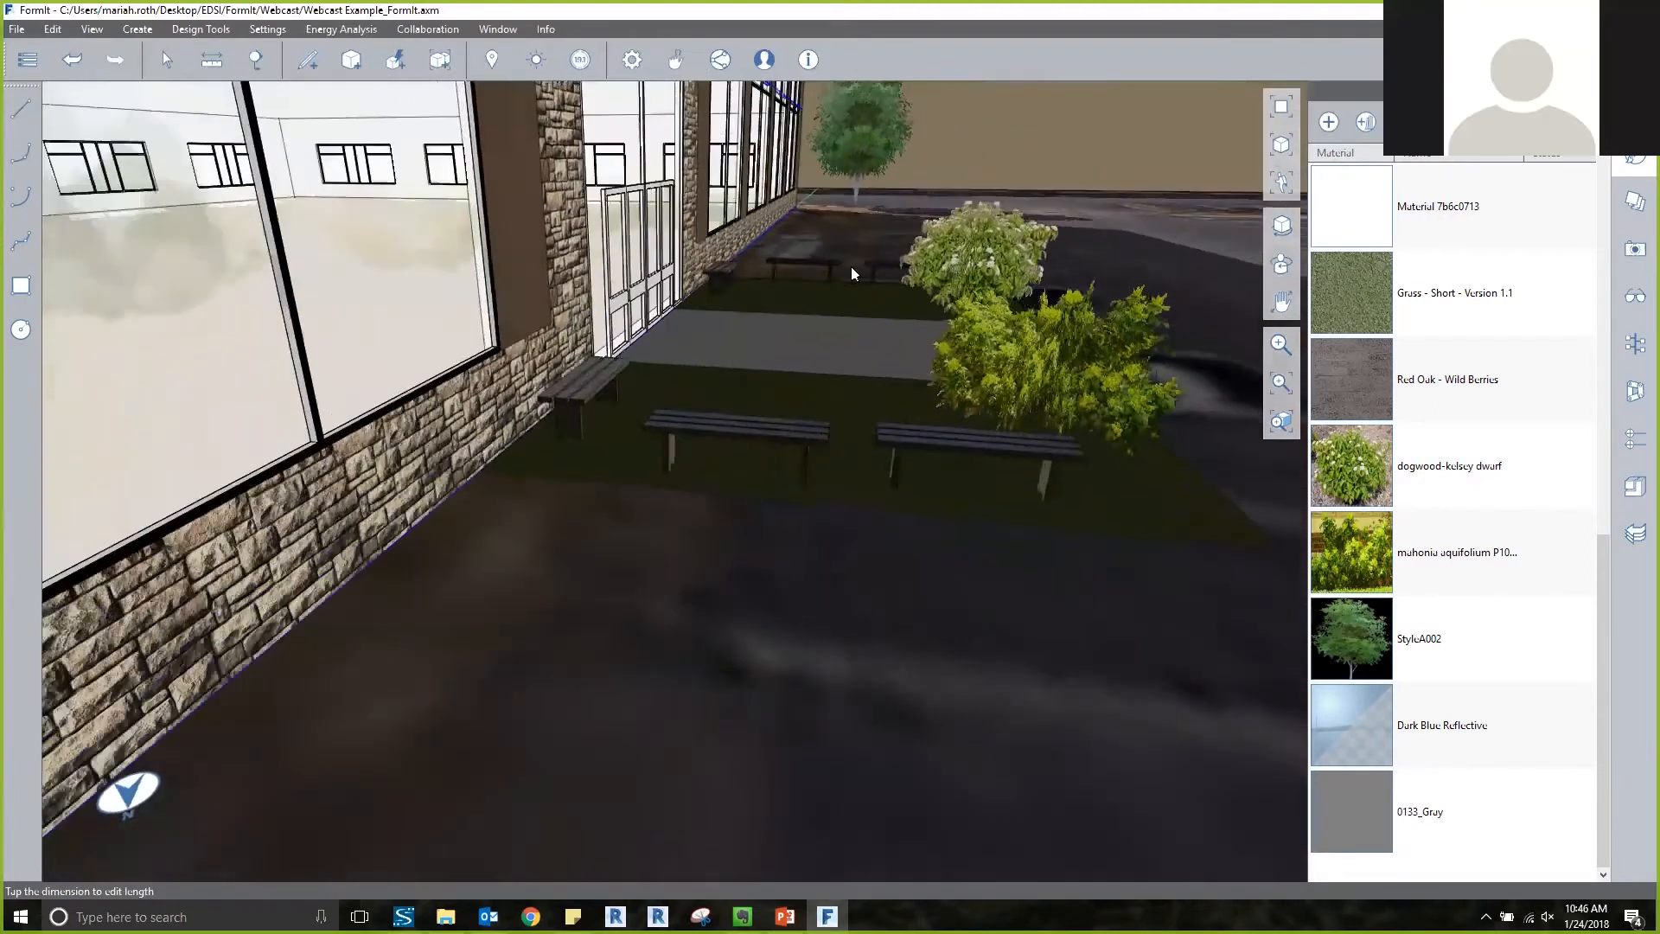
scroll(910, 274, "down", 6)
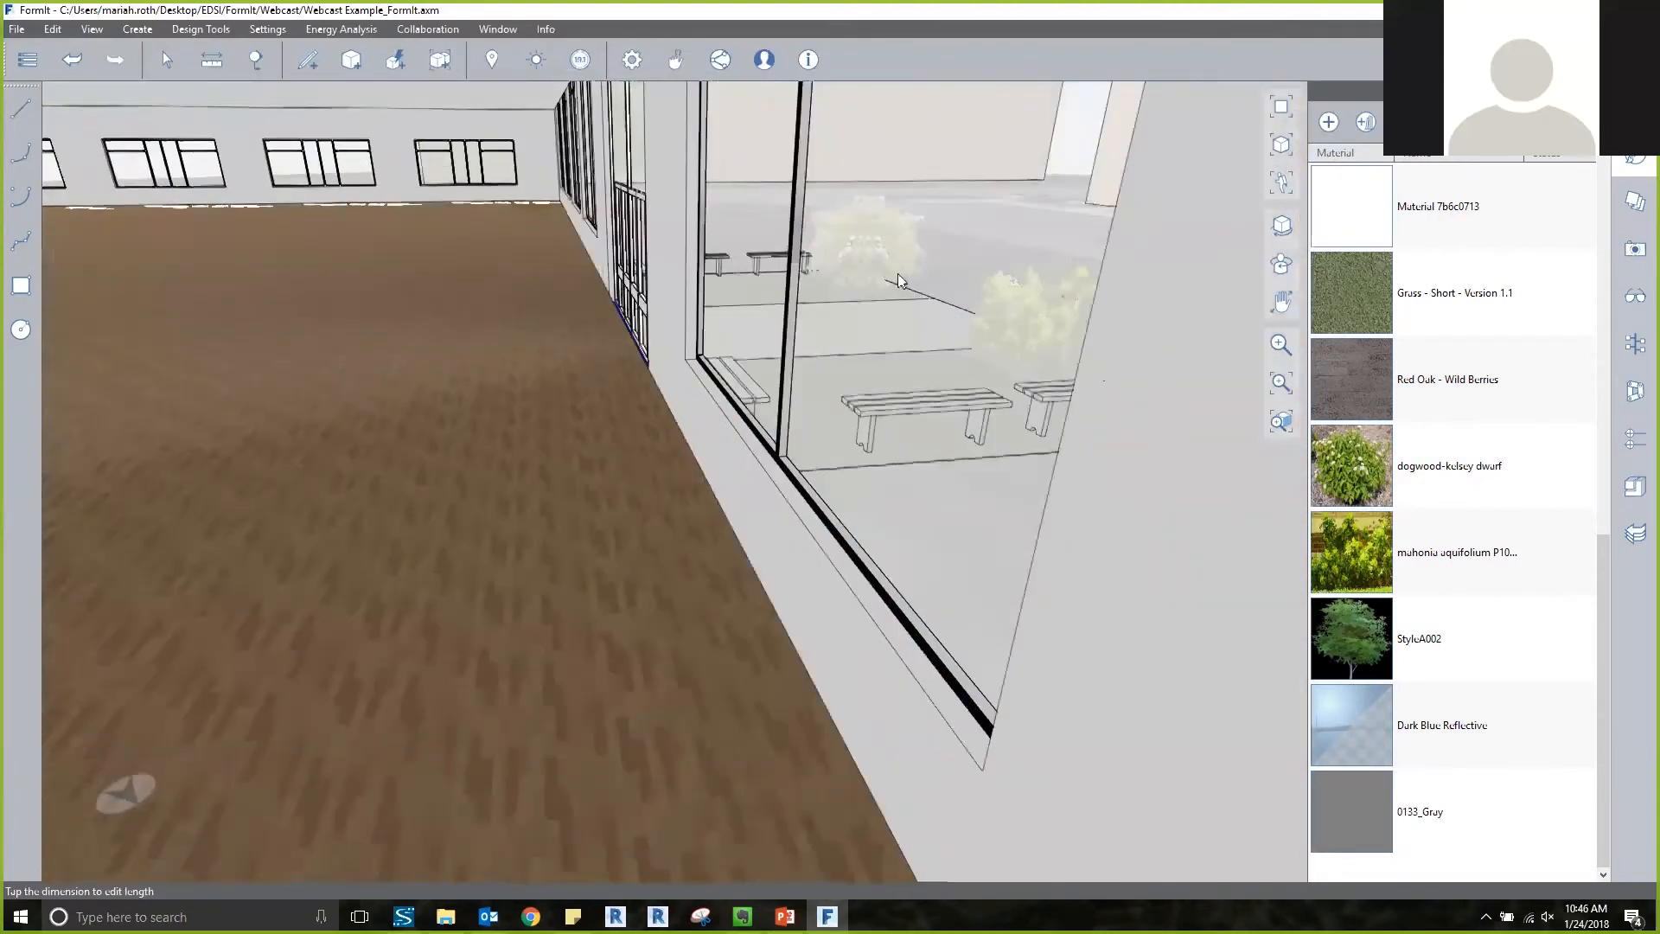
scroll(510, 347, "up", 4)
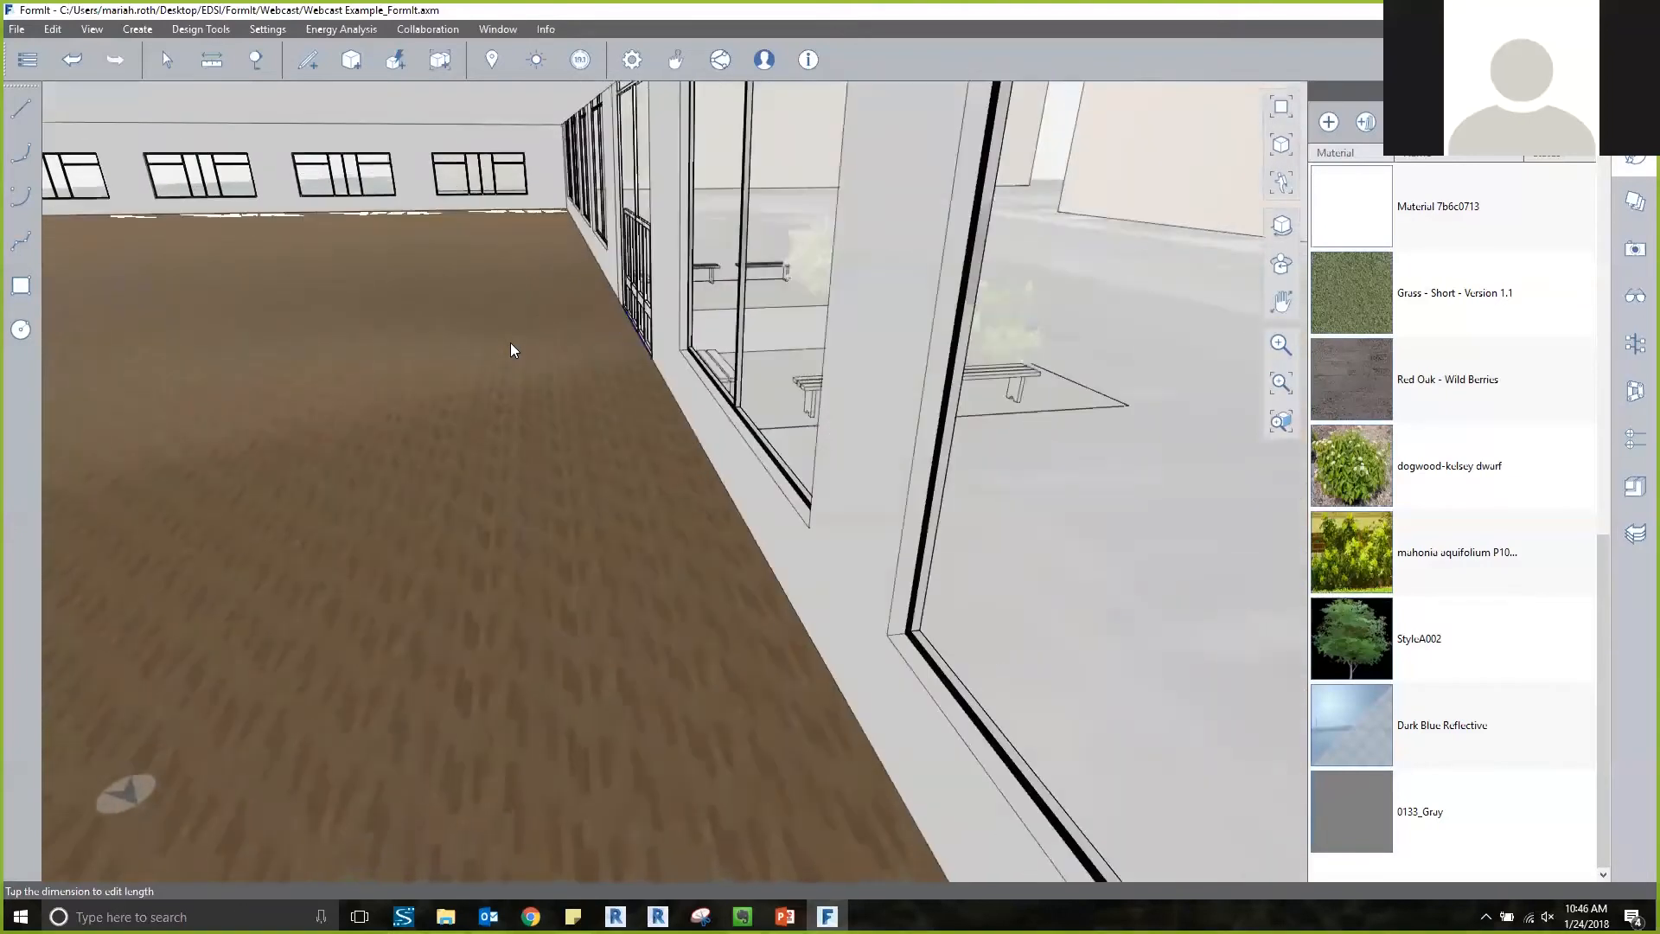
Examine the main building's front facade from outside, followed by an overview of the building and the two painted masses.
scroll(510, 343, "down", 1)
right_click_drag(756, 336, 626, 335)
scroll(626, 335, "down", 6)
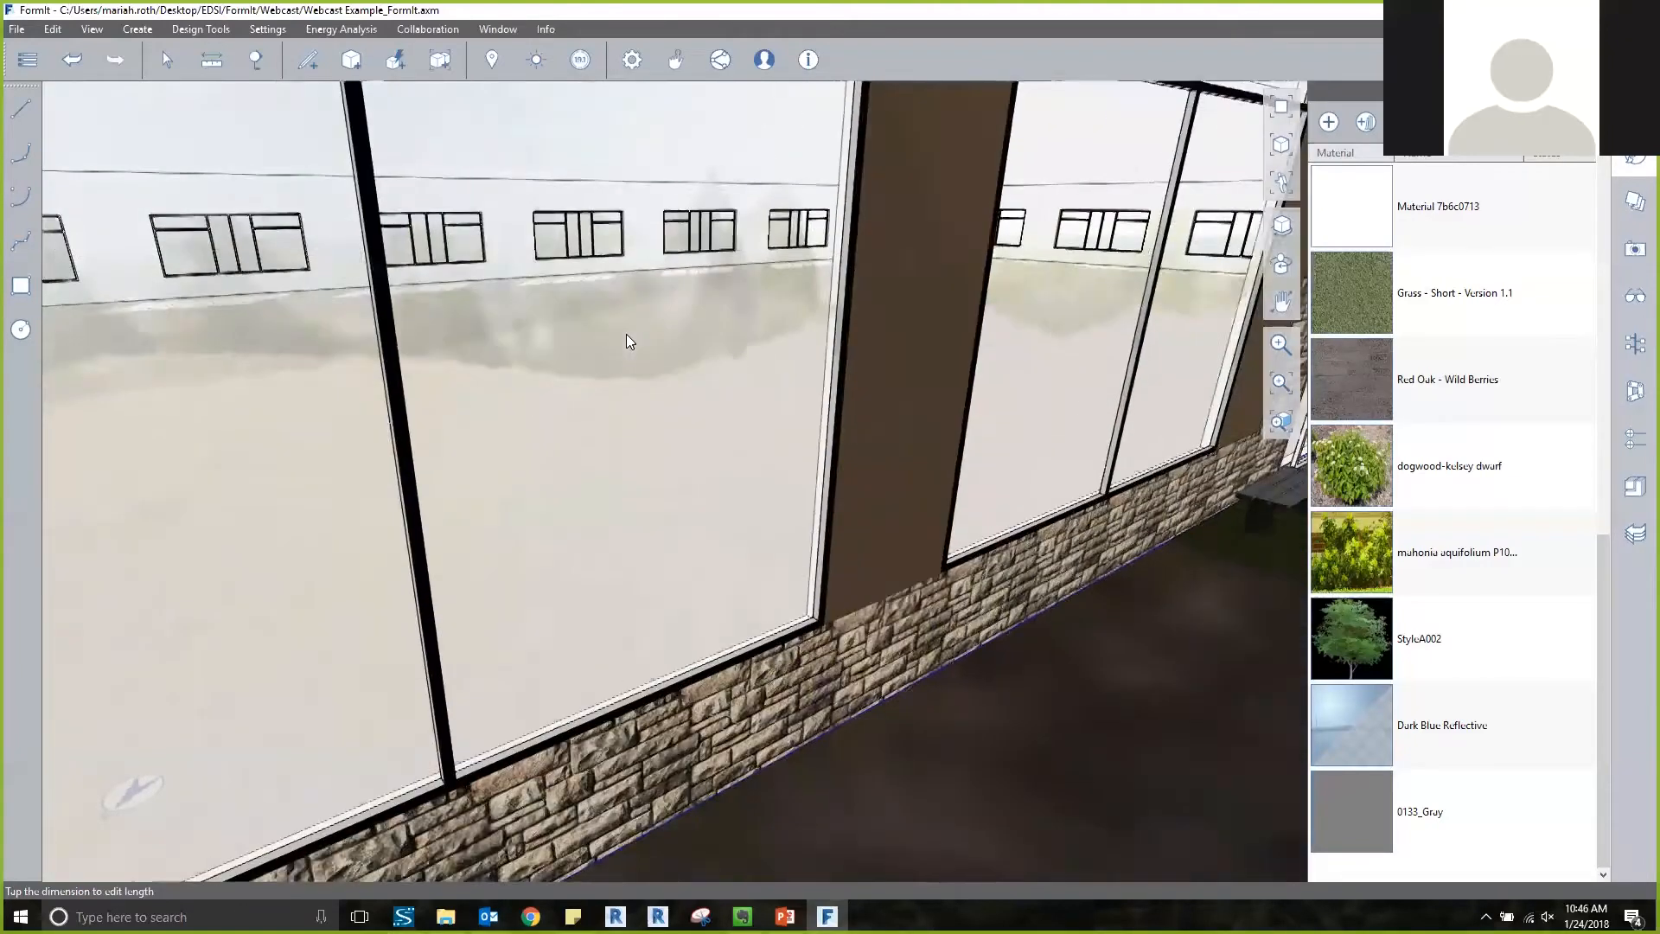
scroll(627, 336, "down", 8)
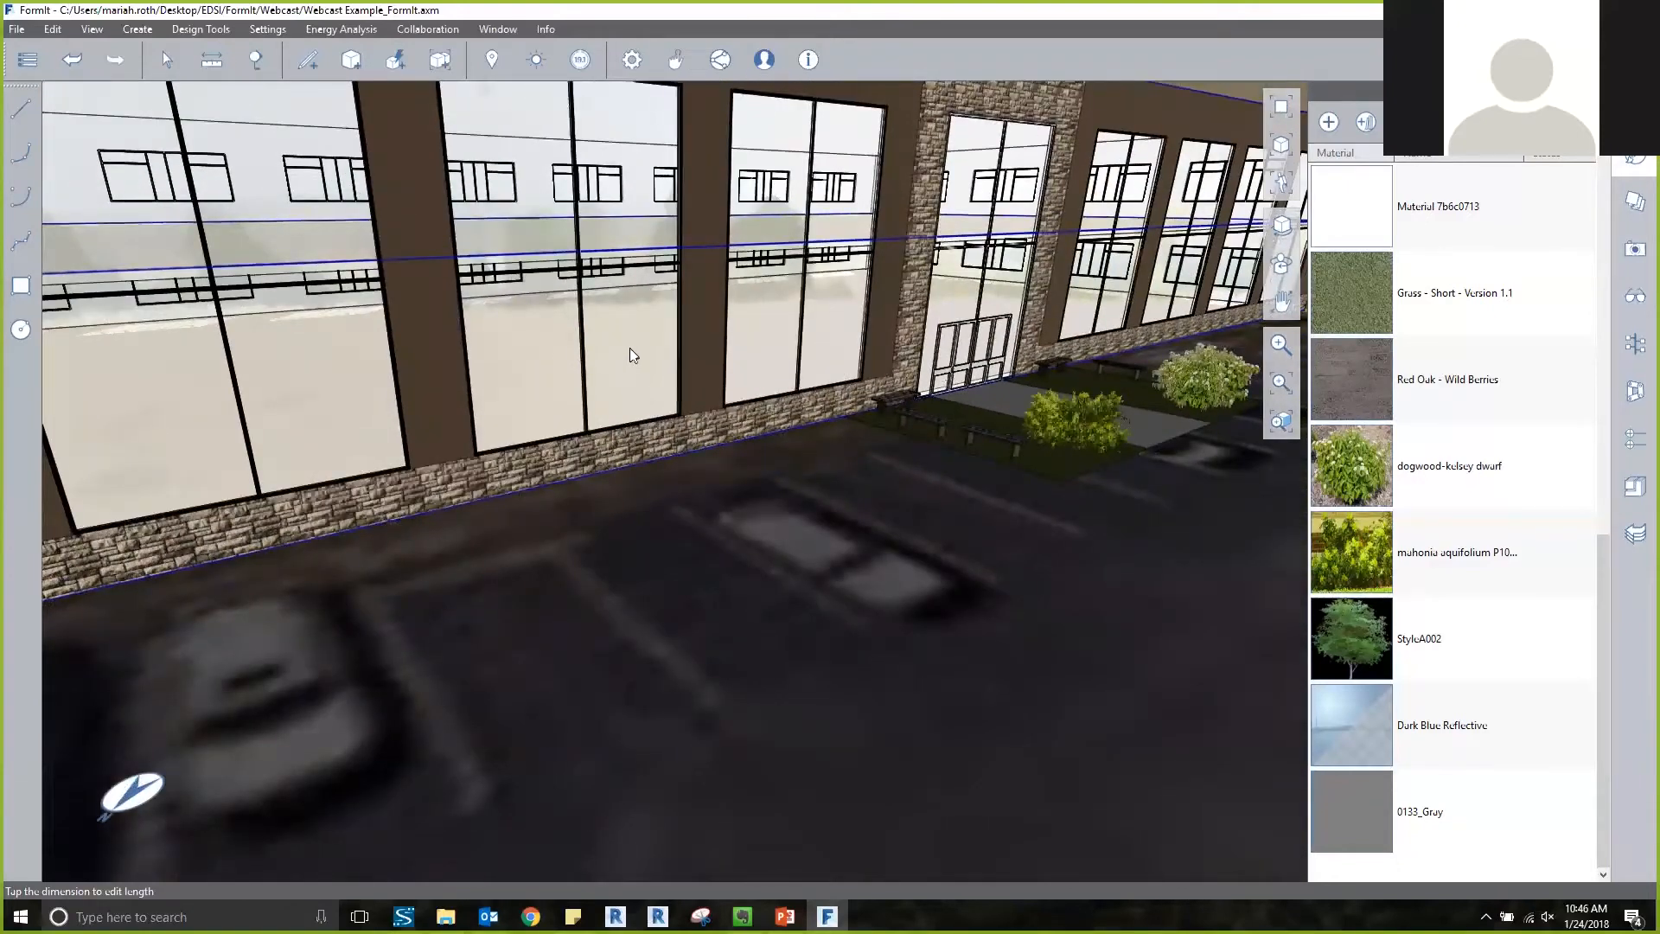
right_click_drag(628, 339, 743, 334)
scroll(742, 326, "down", 10)
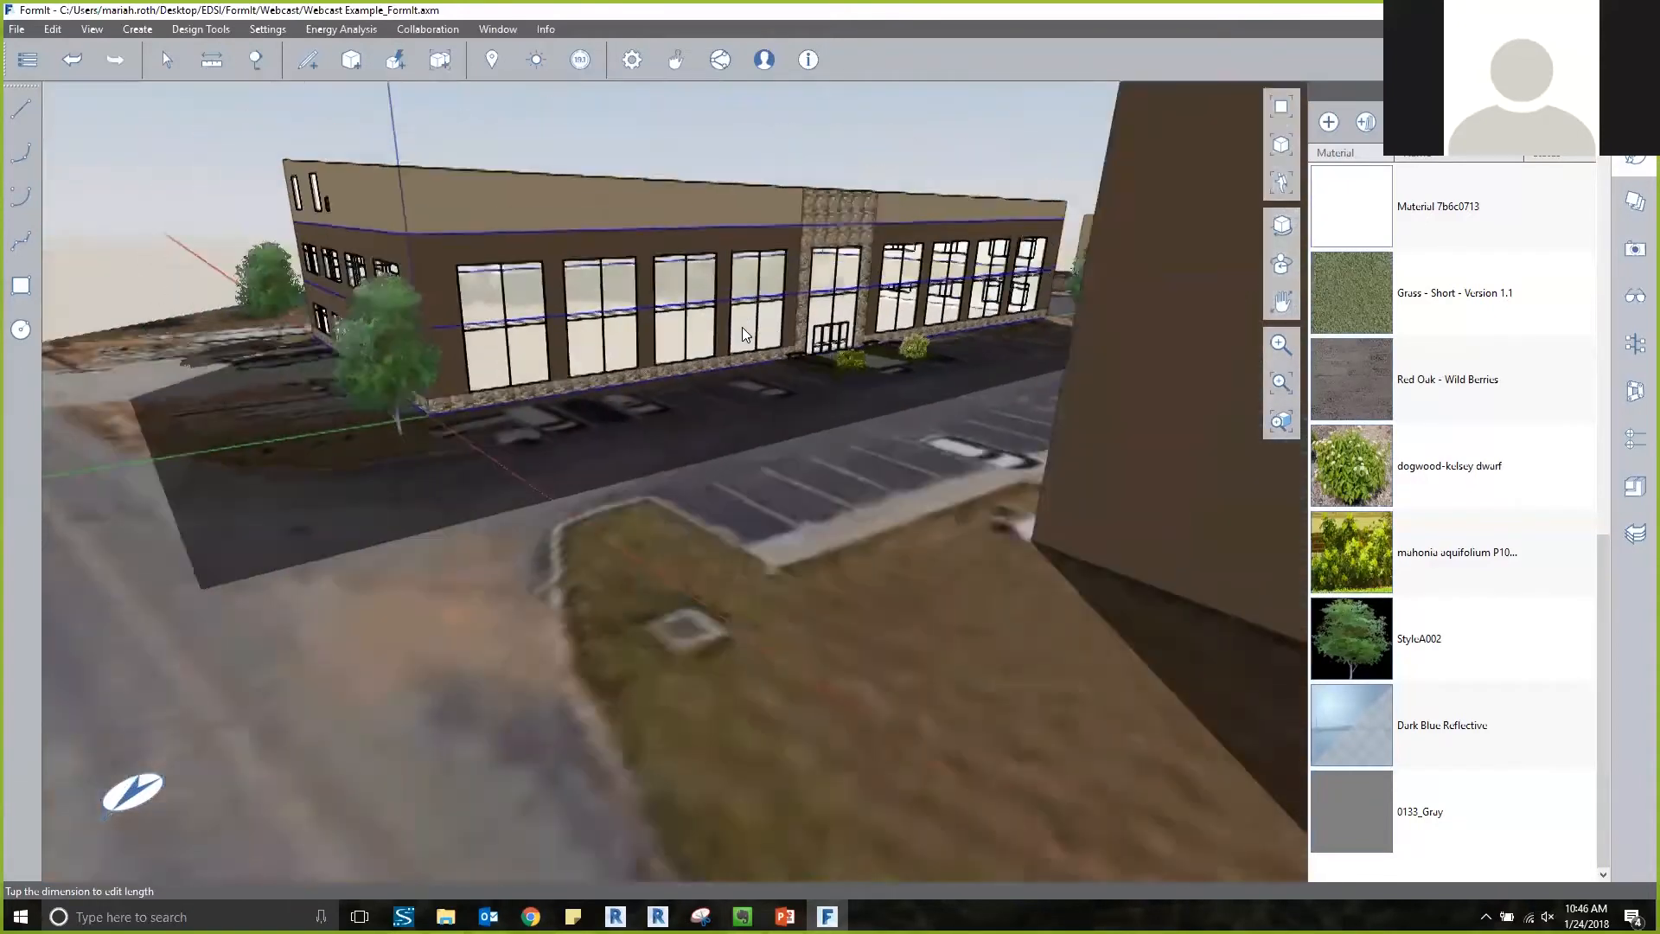
mouse_move(740, 197)
right_mouse_down()
mouse_move(748, 214)
mouse_move(723, 182)
right_mouse_up()
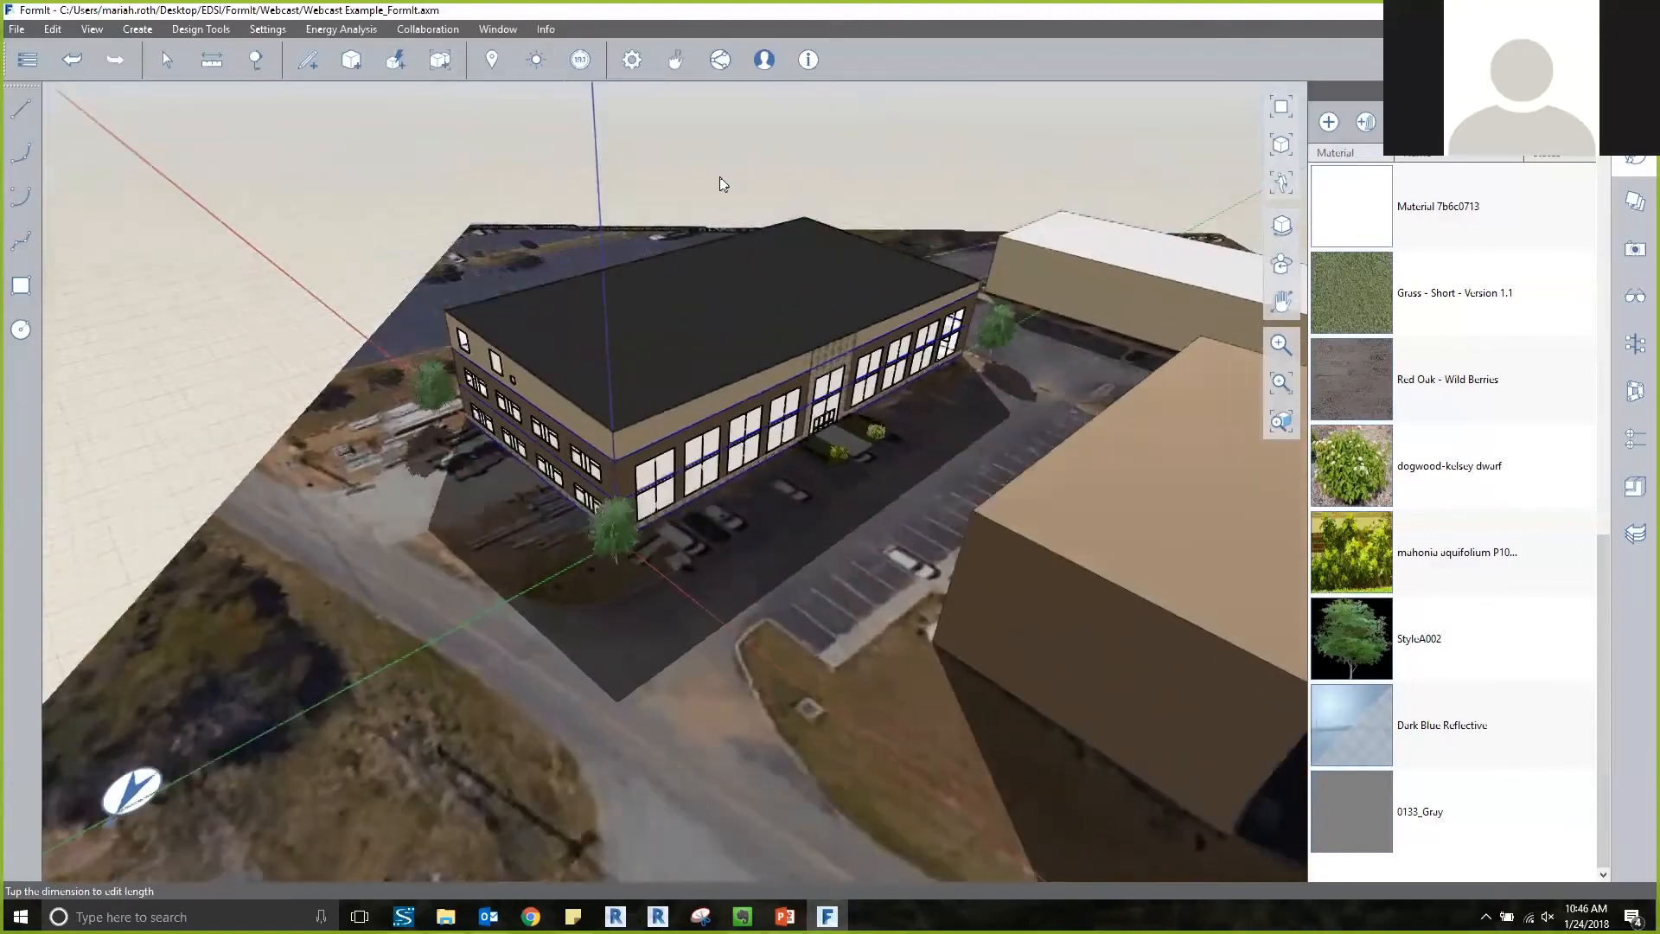
scroll(515, 348, "down", 2)
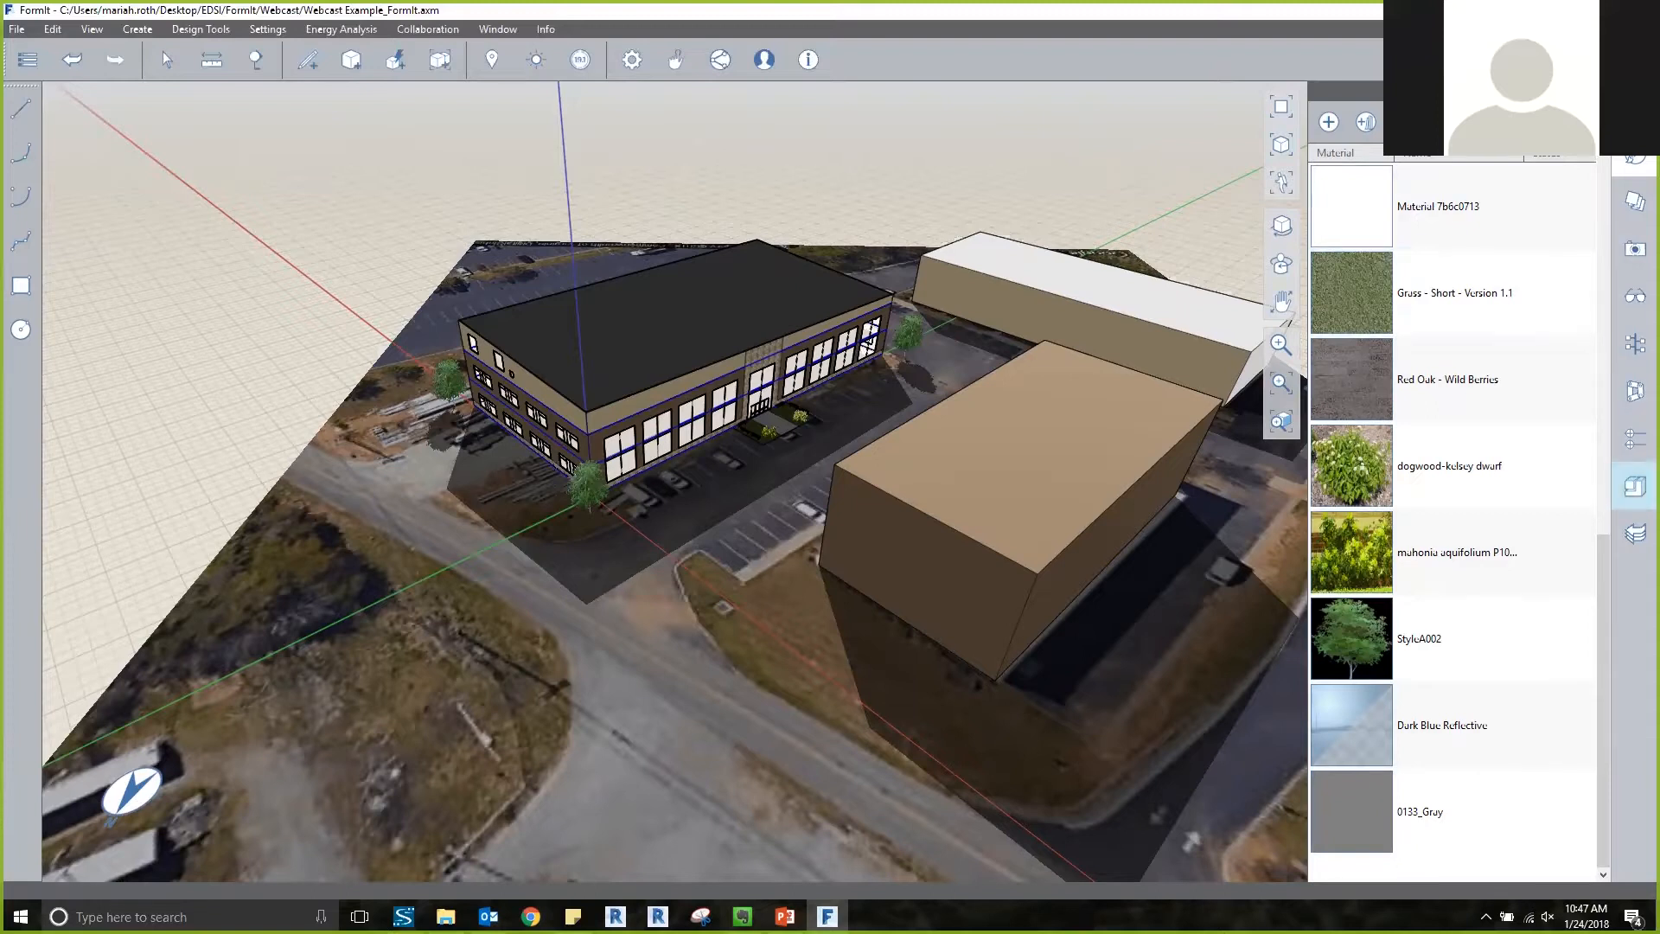
Switch the content library to FormItContent and browse through the Furniture folder to its Tables folder.
left_click(1635, 486)
left_click(1369, 122)
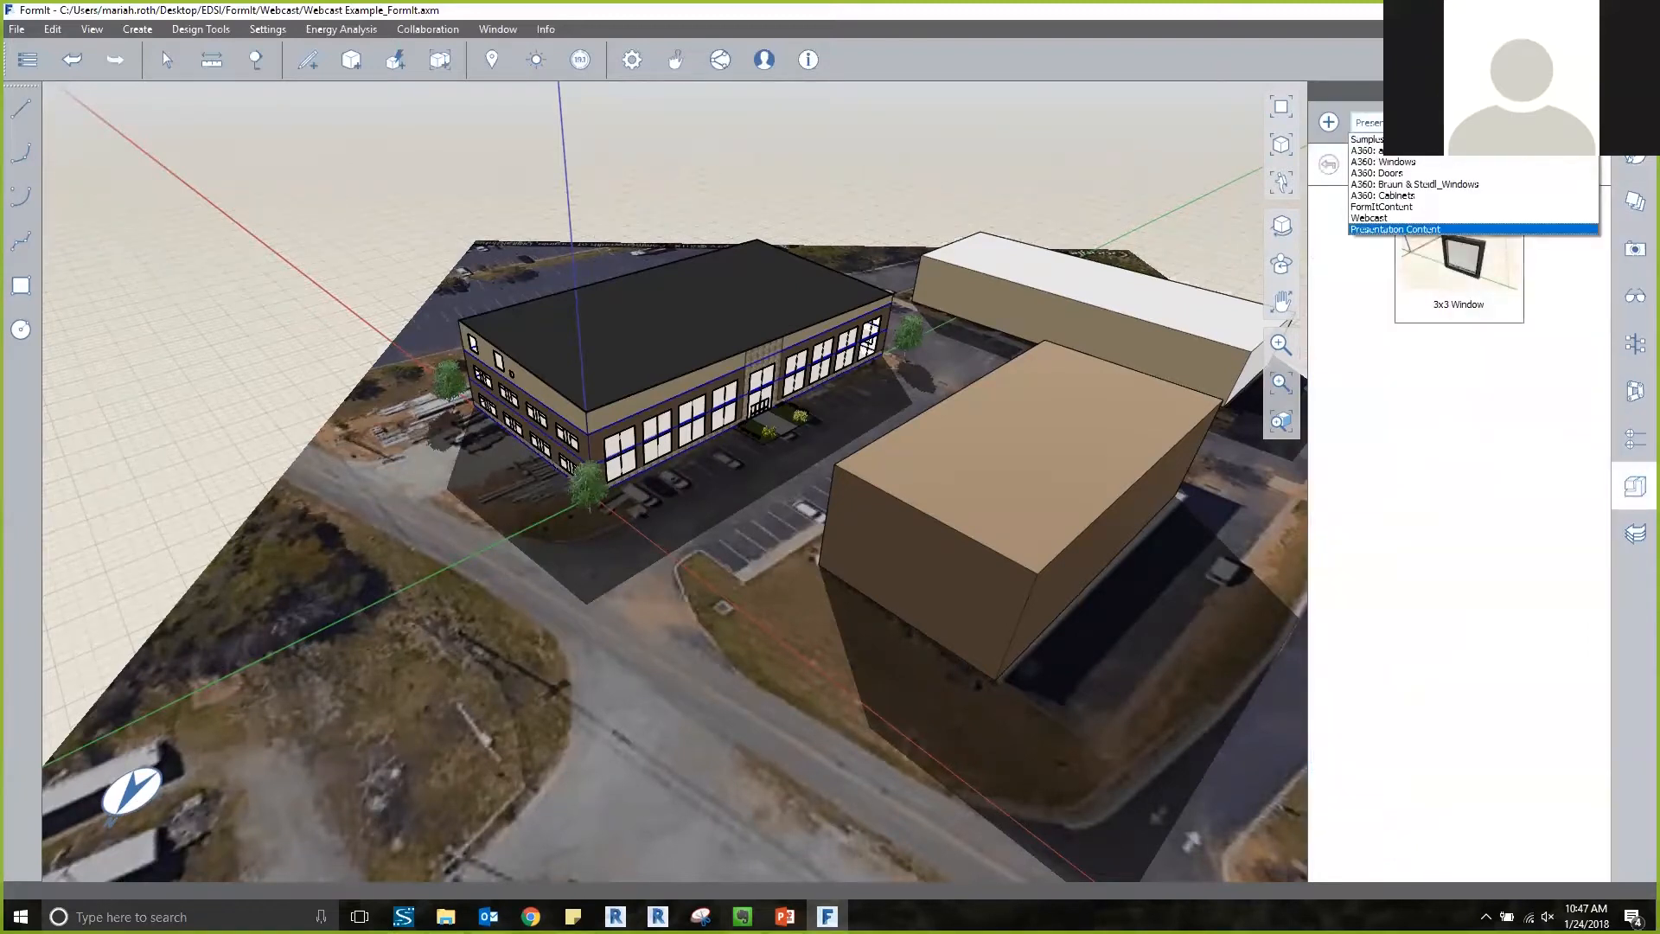
left_click(1382, 206)
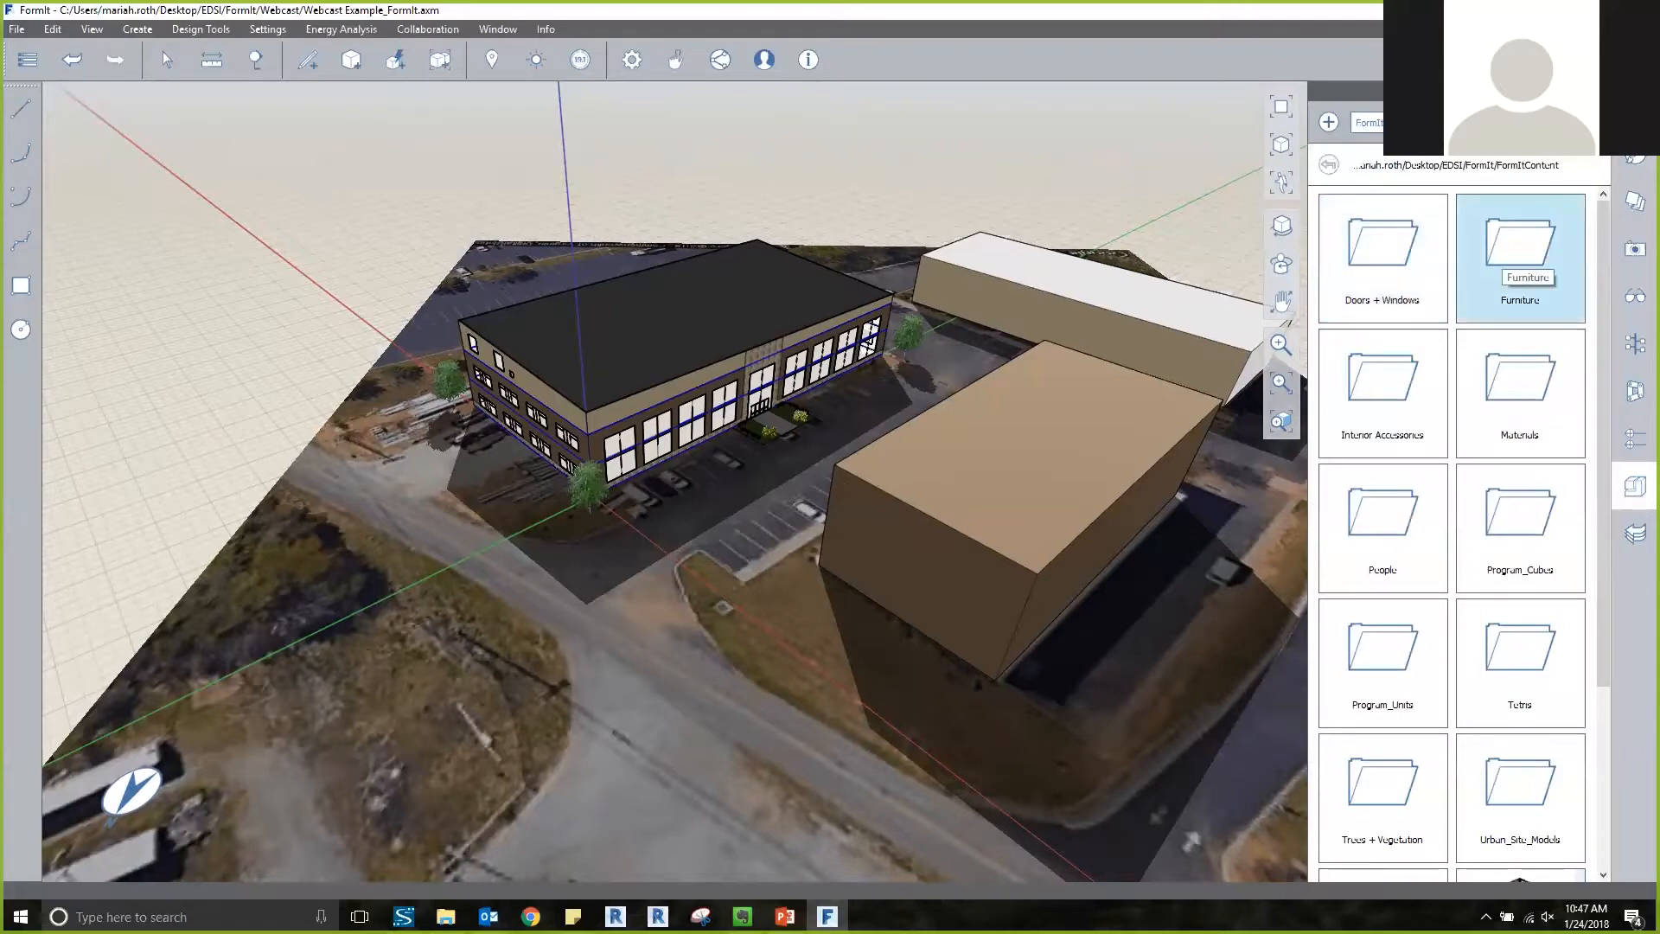
key("Return")
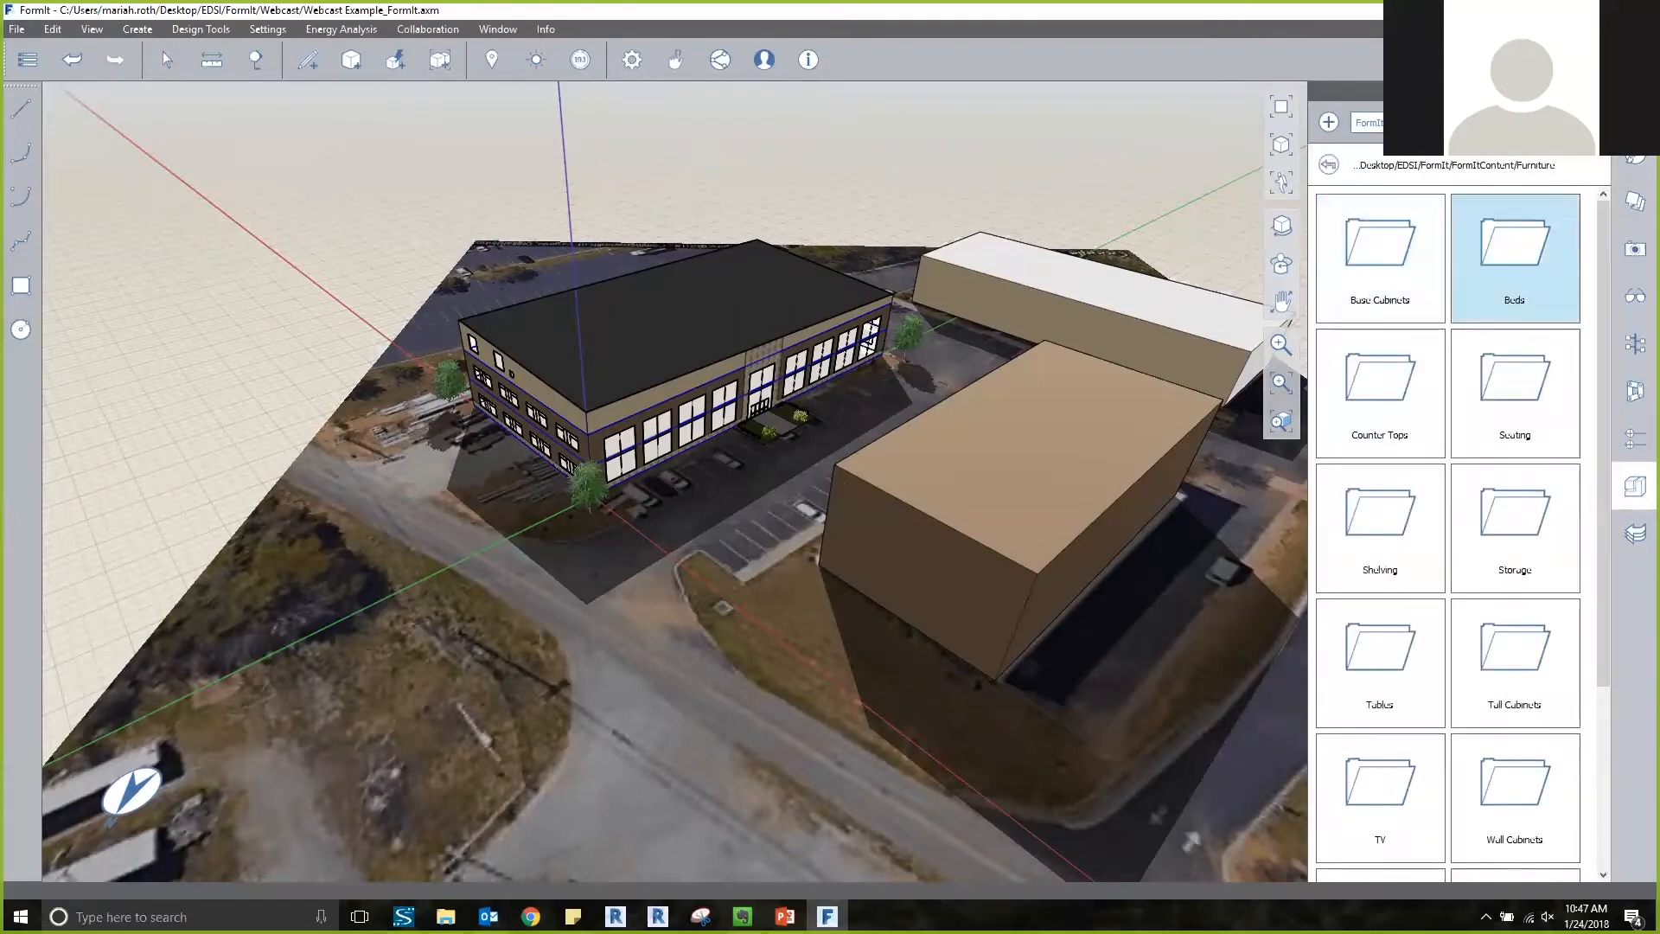
scroll(1463, 533, "down", 1)
scroll(1463, 533, "up", 1)
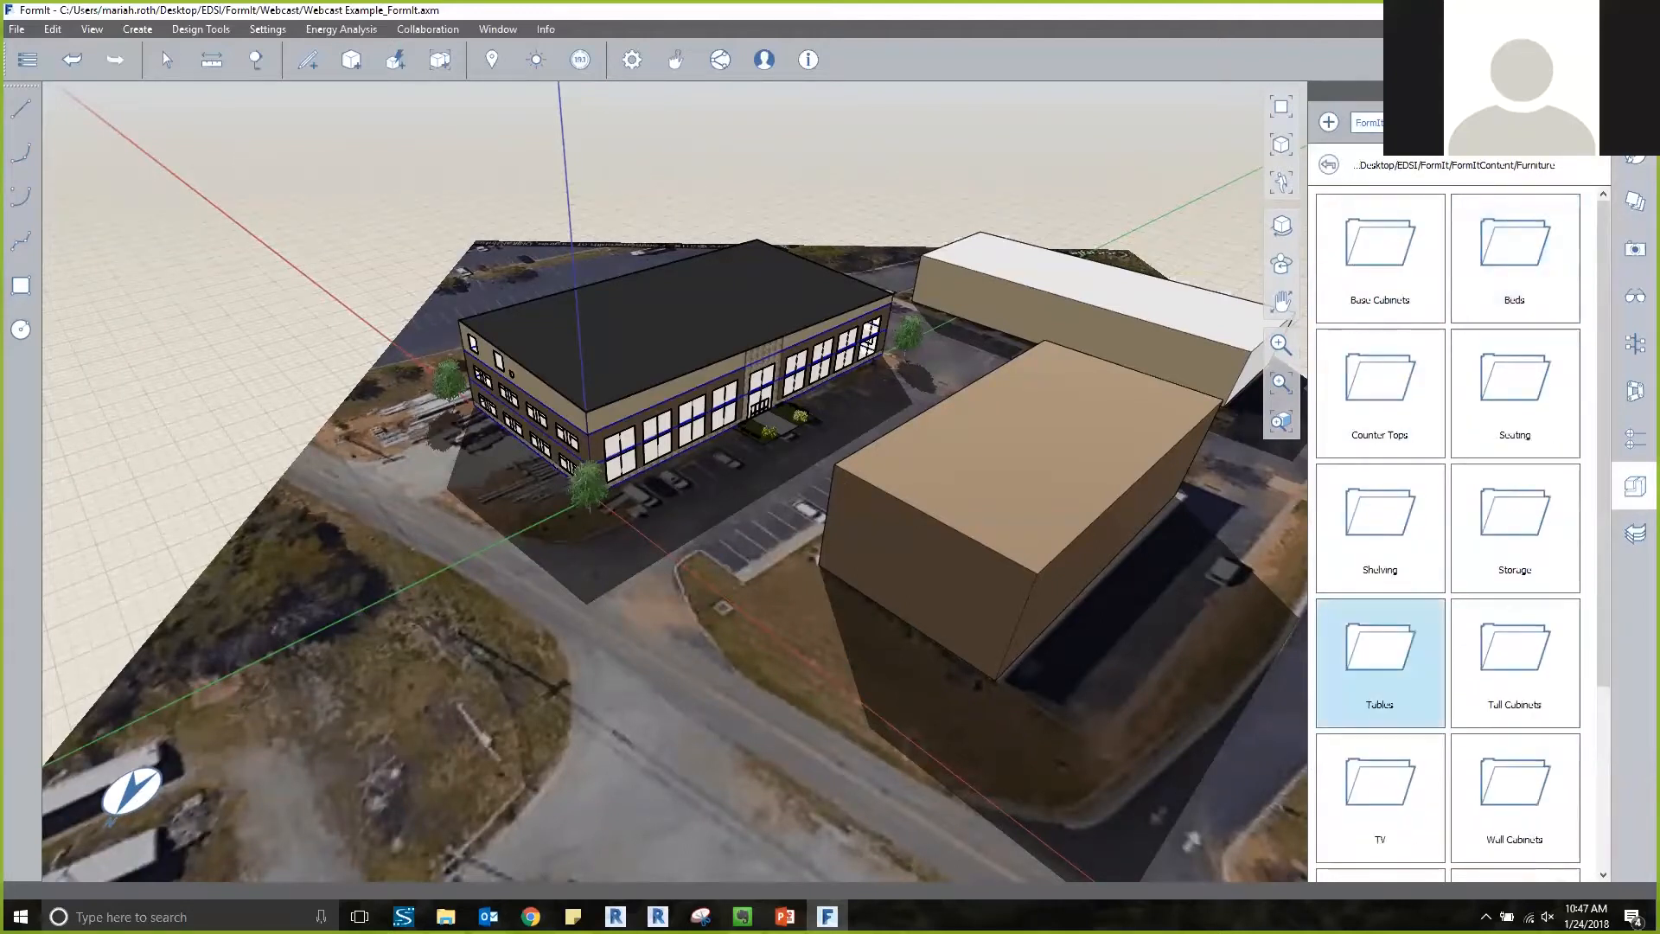
left_click(1380, 661)
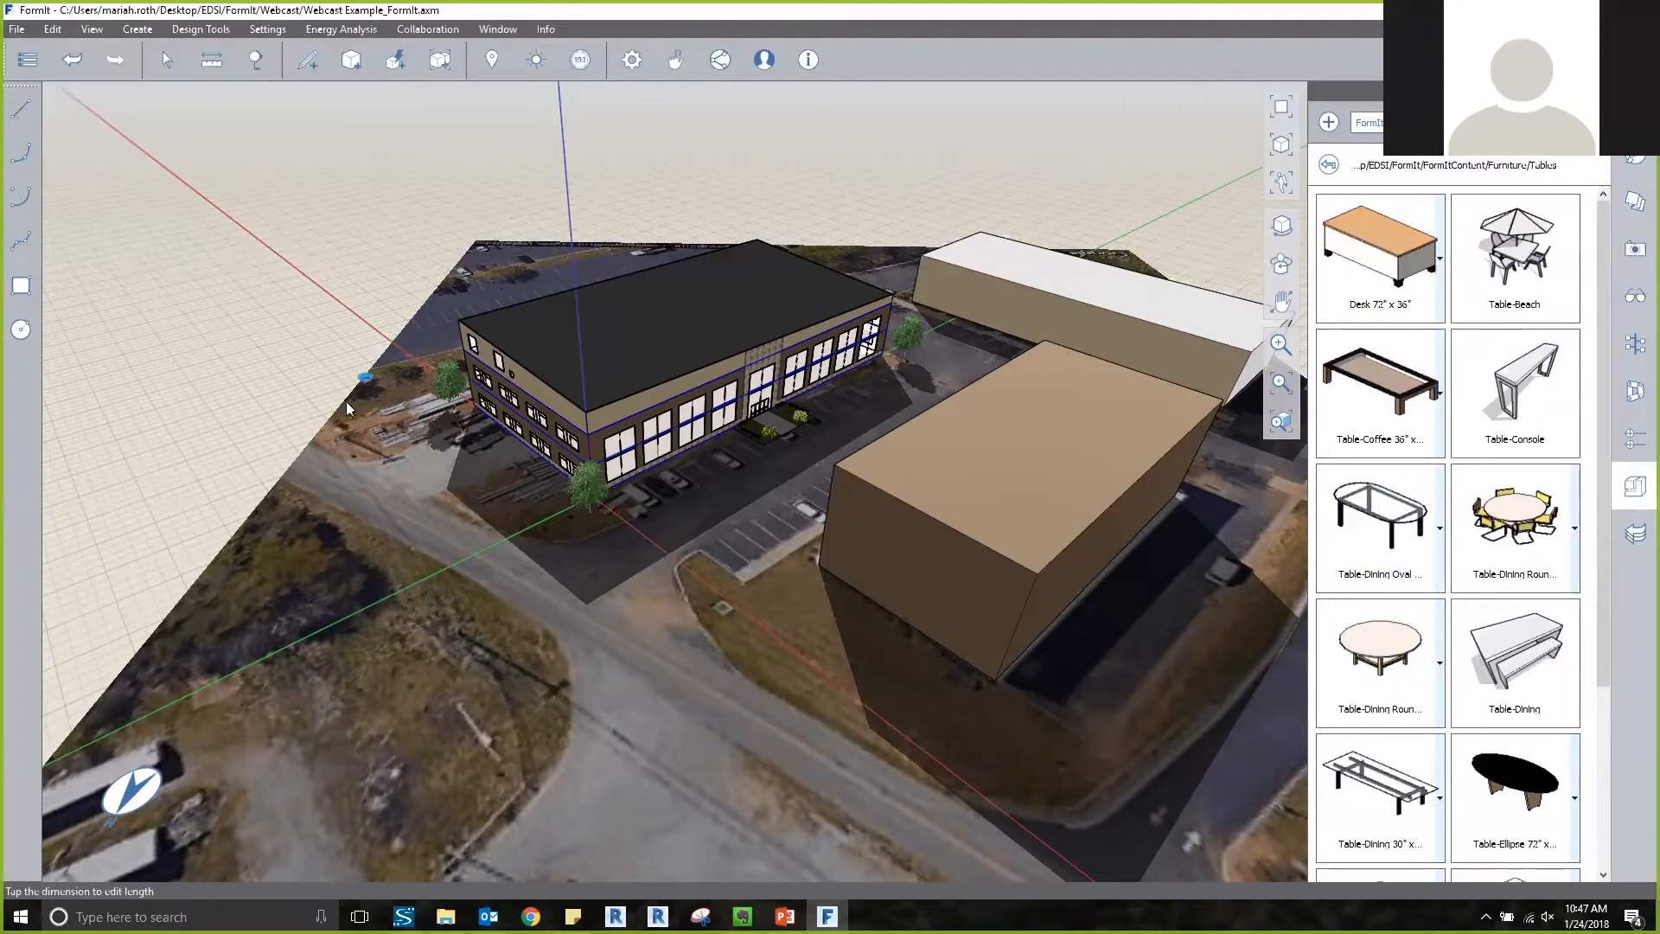
Review the desk's size options and place a round dining table without chairs on the open ground beyond the aerial image.
scroll(328, 420, "up", 8)
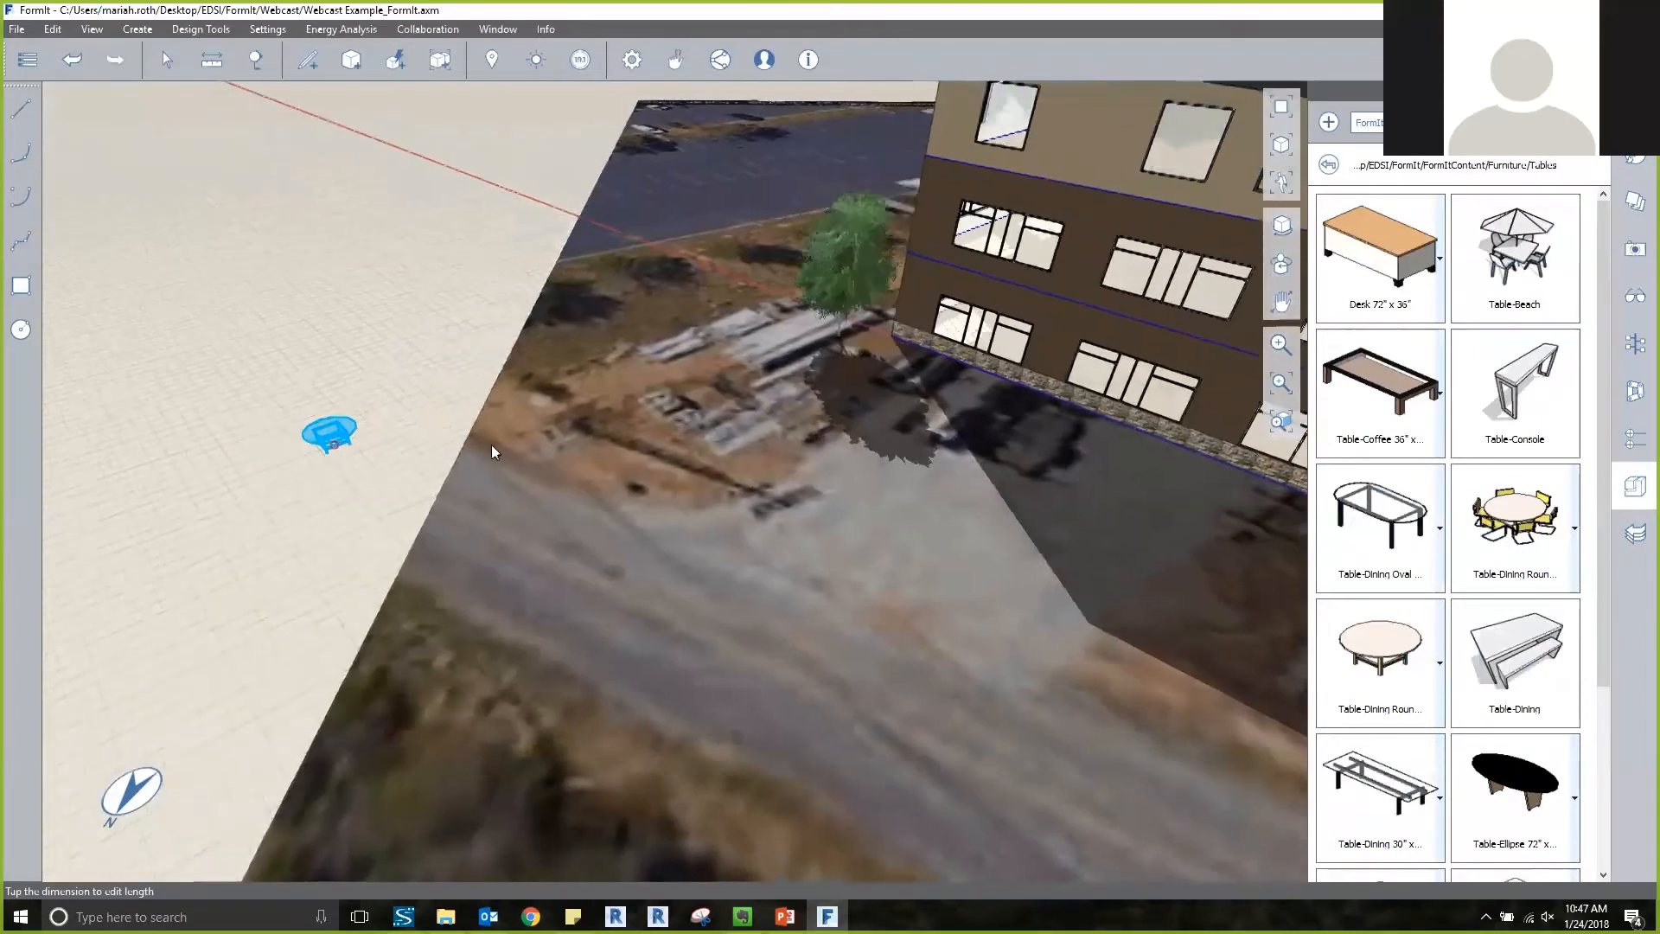
middle_click_drag(491, 445, 578, 455)
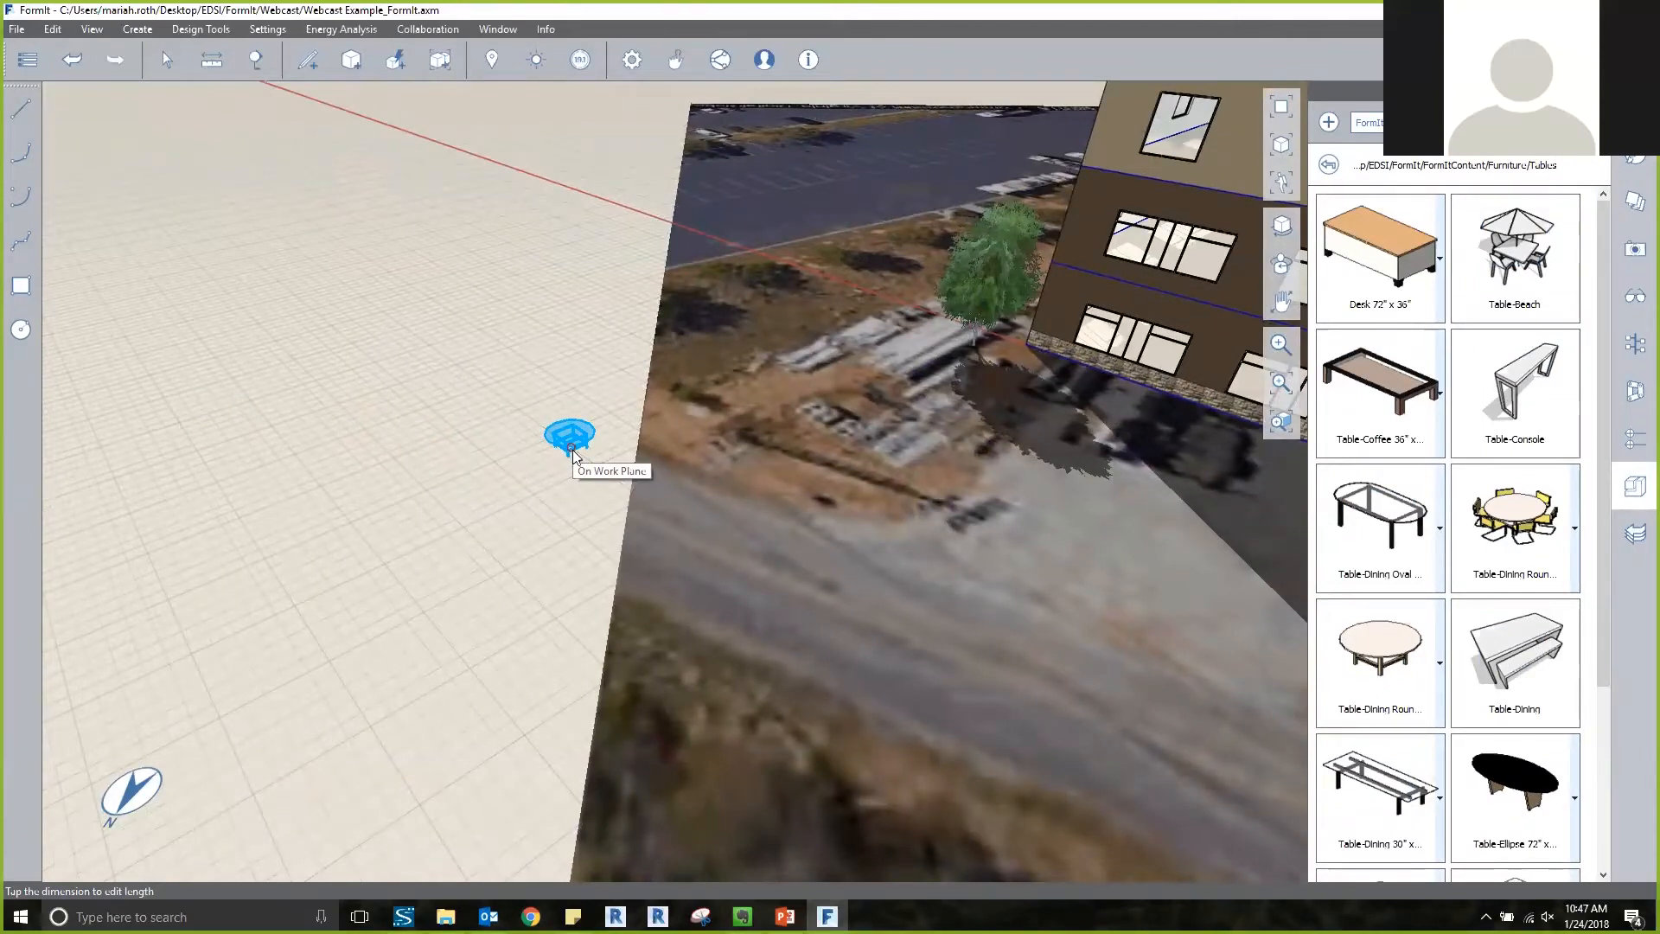
scroll(1303, 450, "down", 1)
scroll(1513, 562, "down", 4)
scroll(1513, 605, "up", 5)
scroll(1515, 663, "down", 3)
scroll(1515, 663, "up", 3)
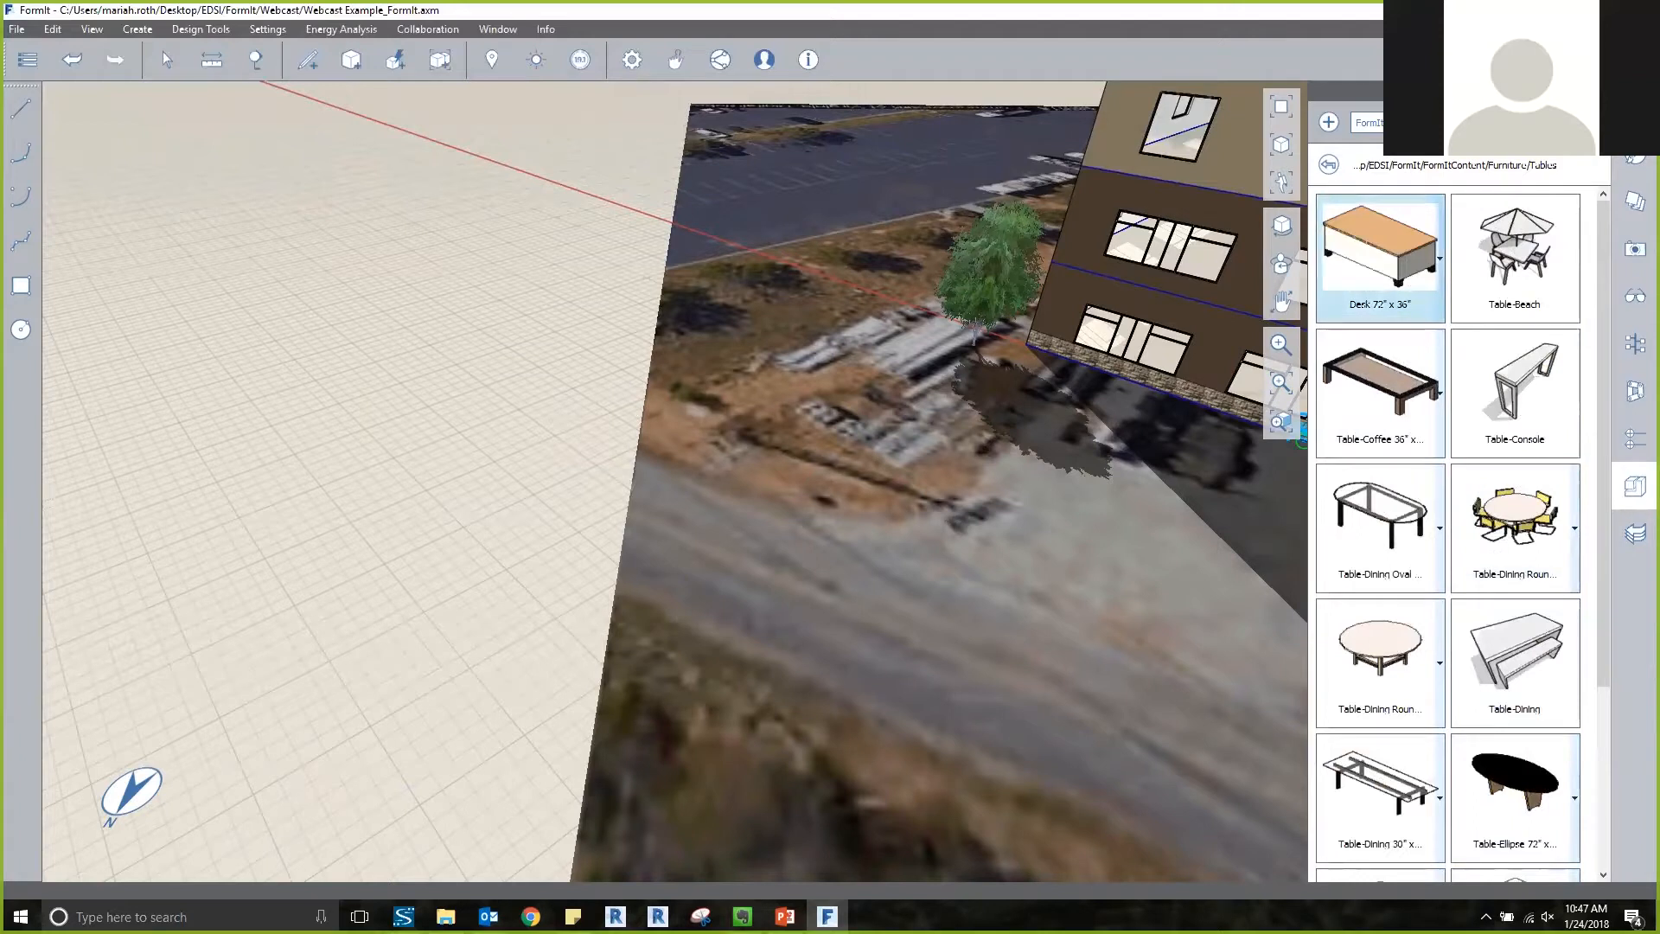
left_click(1440, 259)
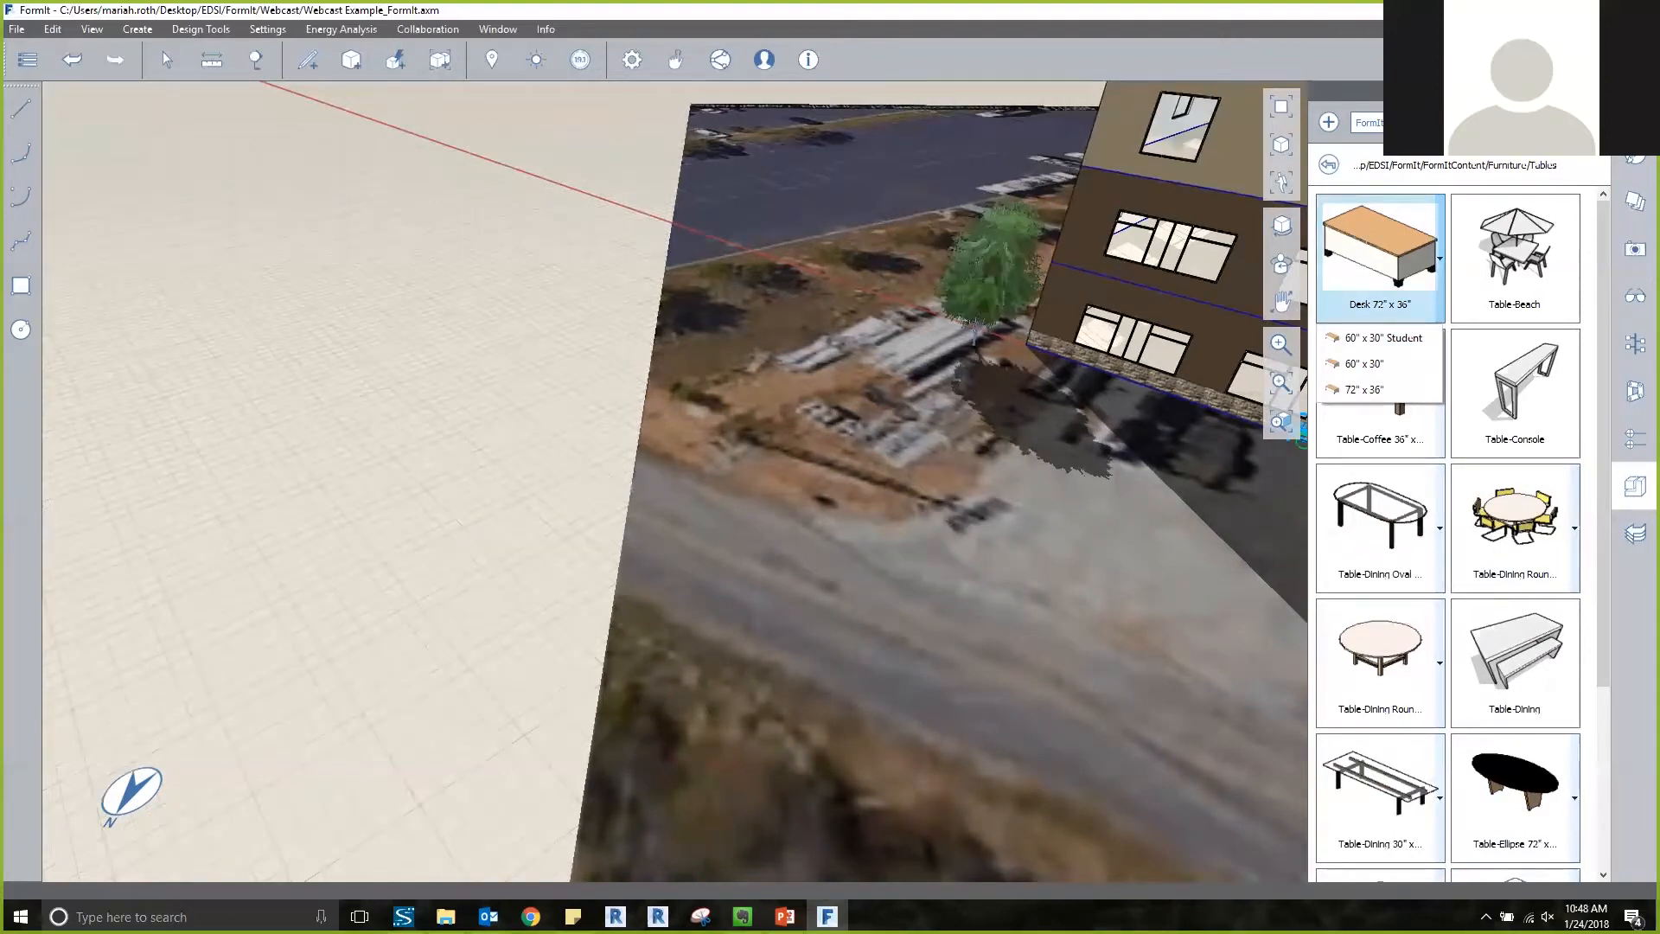
left_click(427, 342)
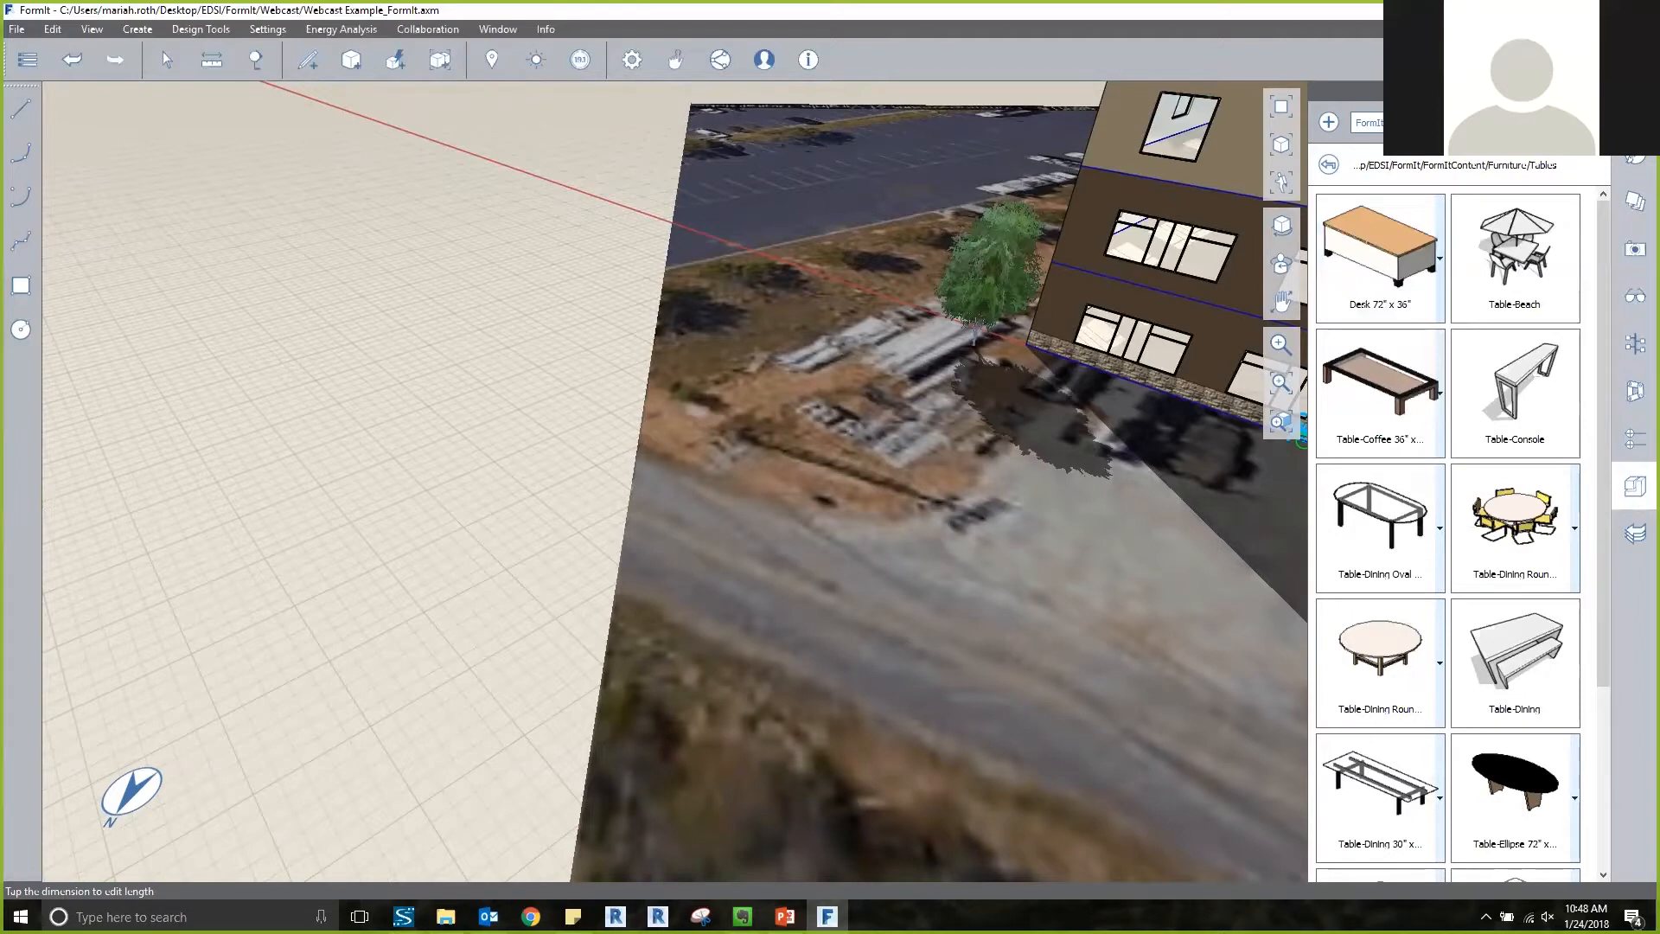
left_click(421, 344)
Review the diameter options of the round dining table with chairs and place one on the open ground near the table without chairs.
scroll(1515, 475, "down", 1)
left_click(1515, 475)
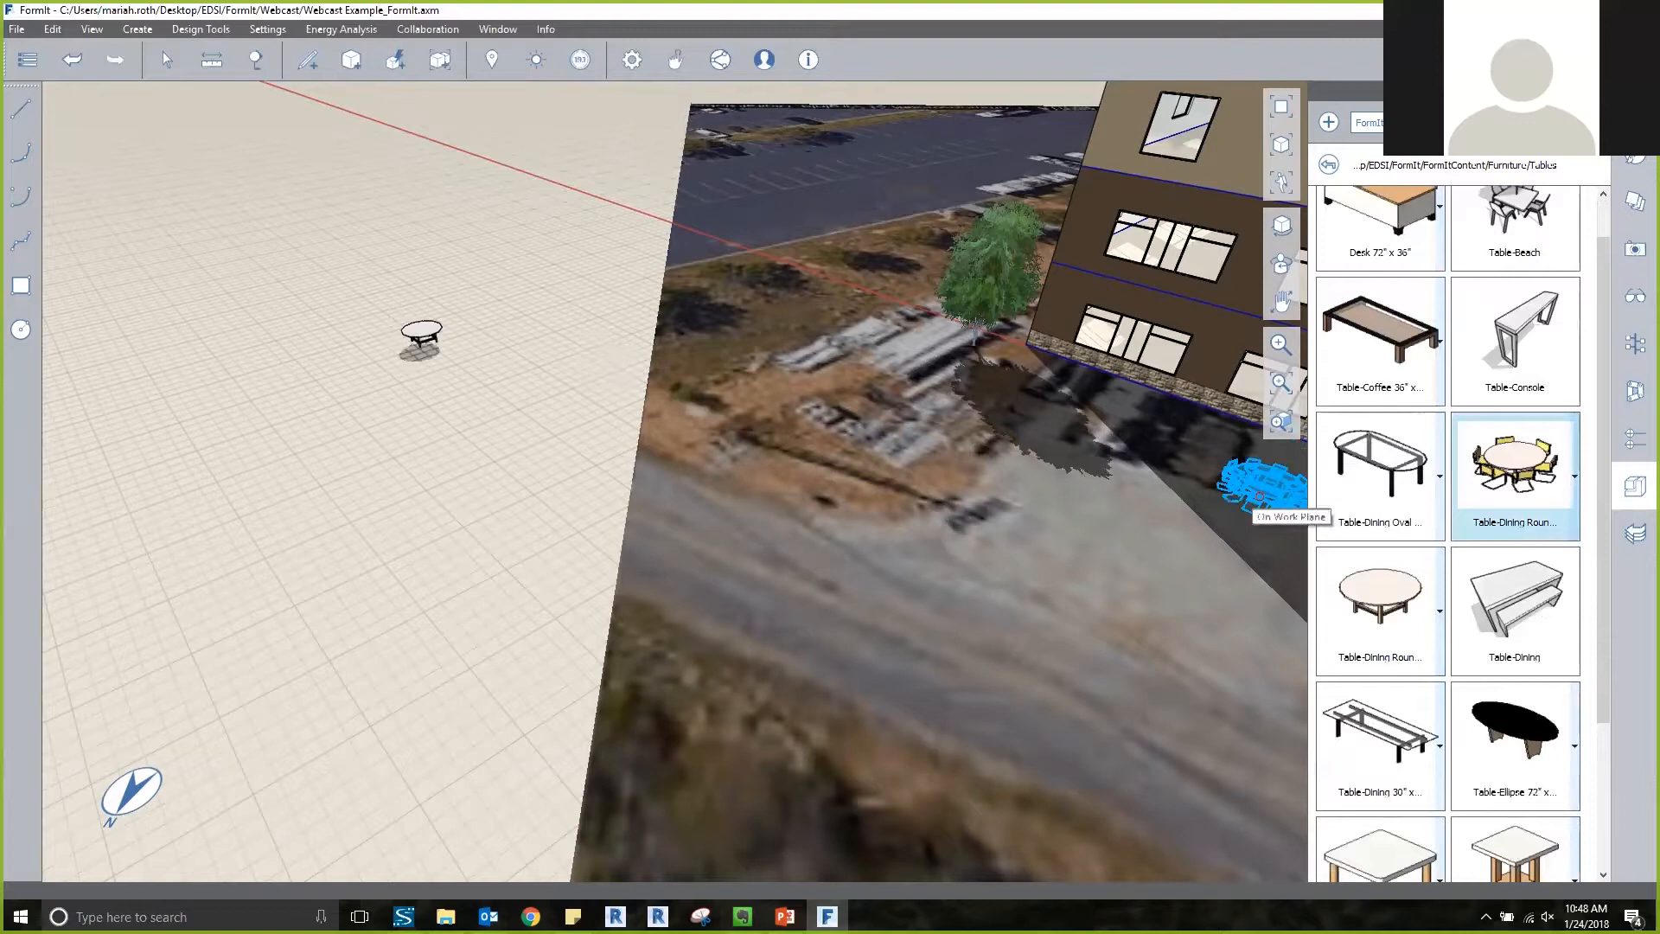
left_click(1574, 477)
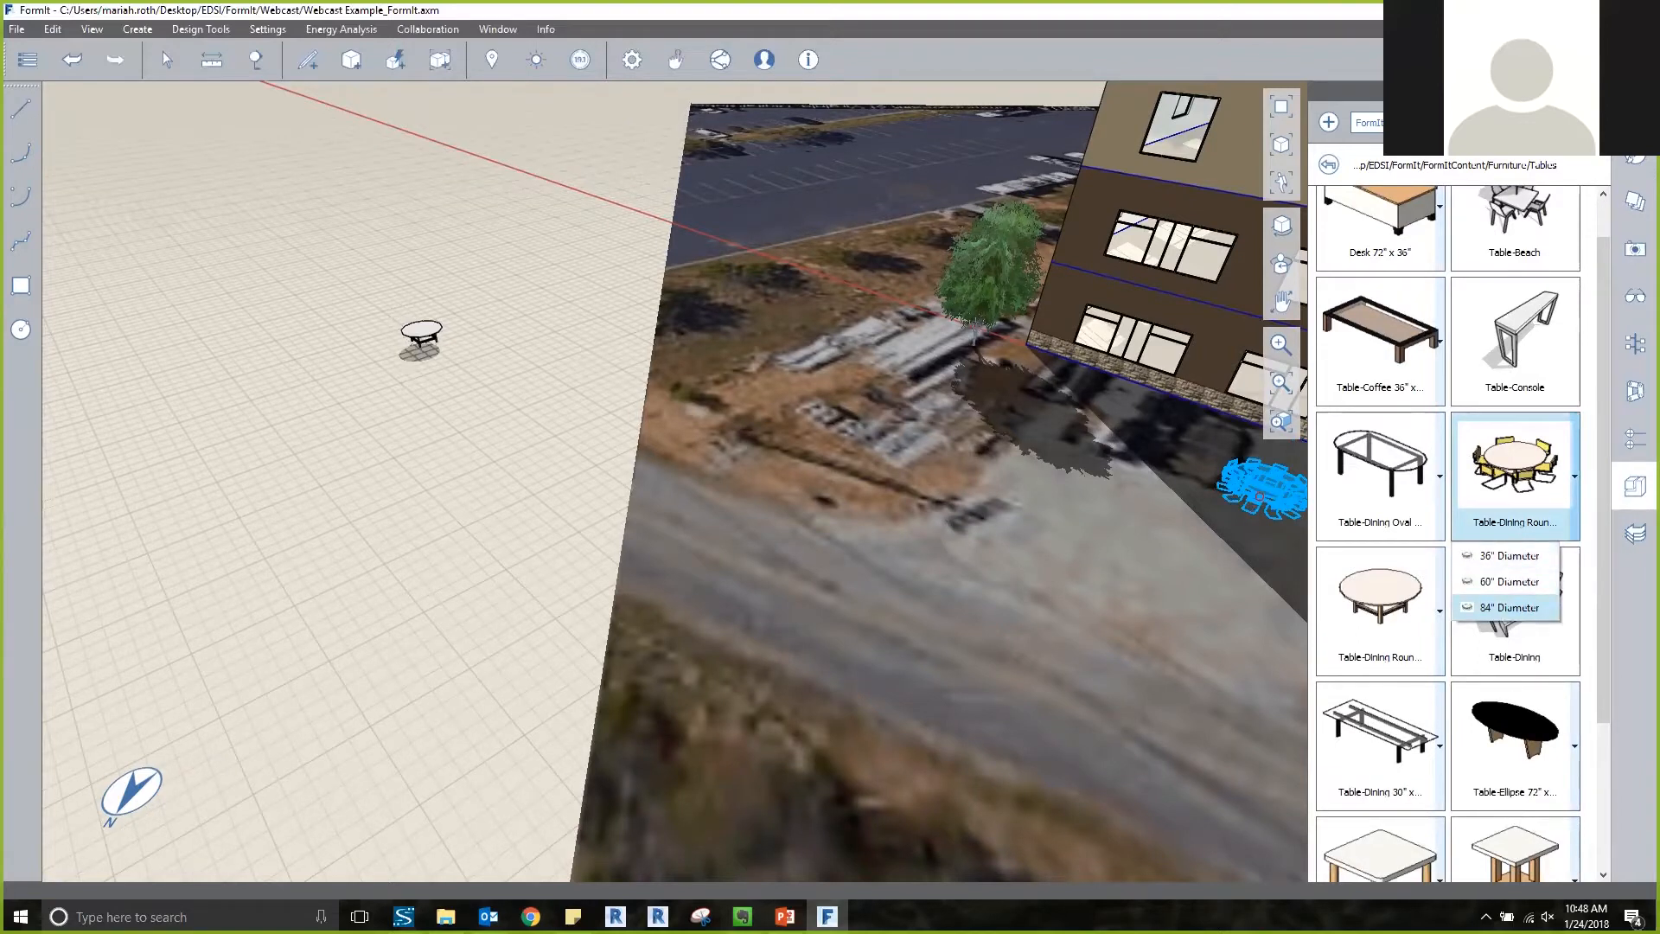
left_click(589, 419)
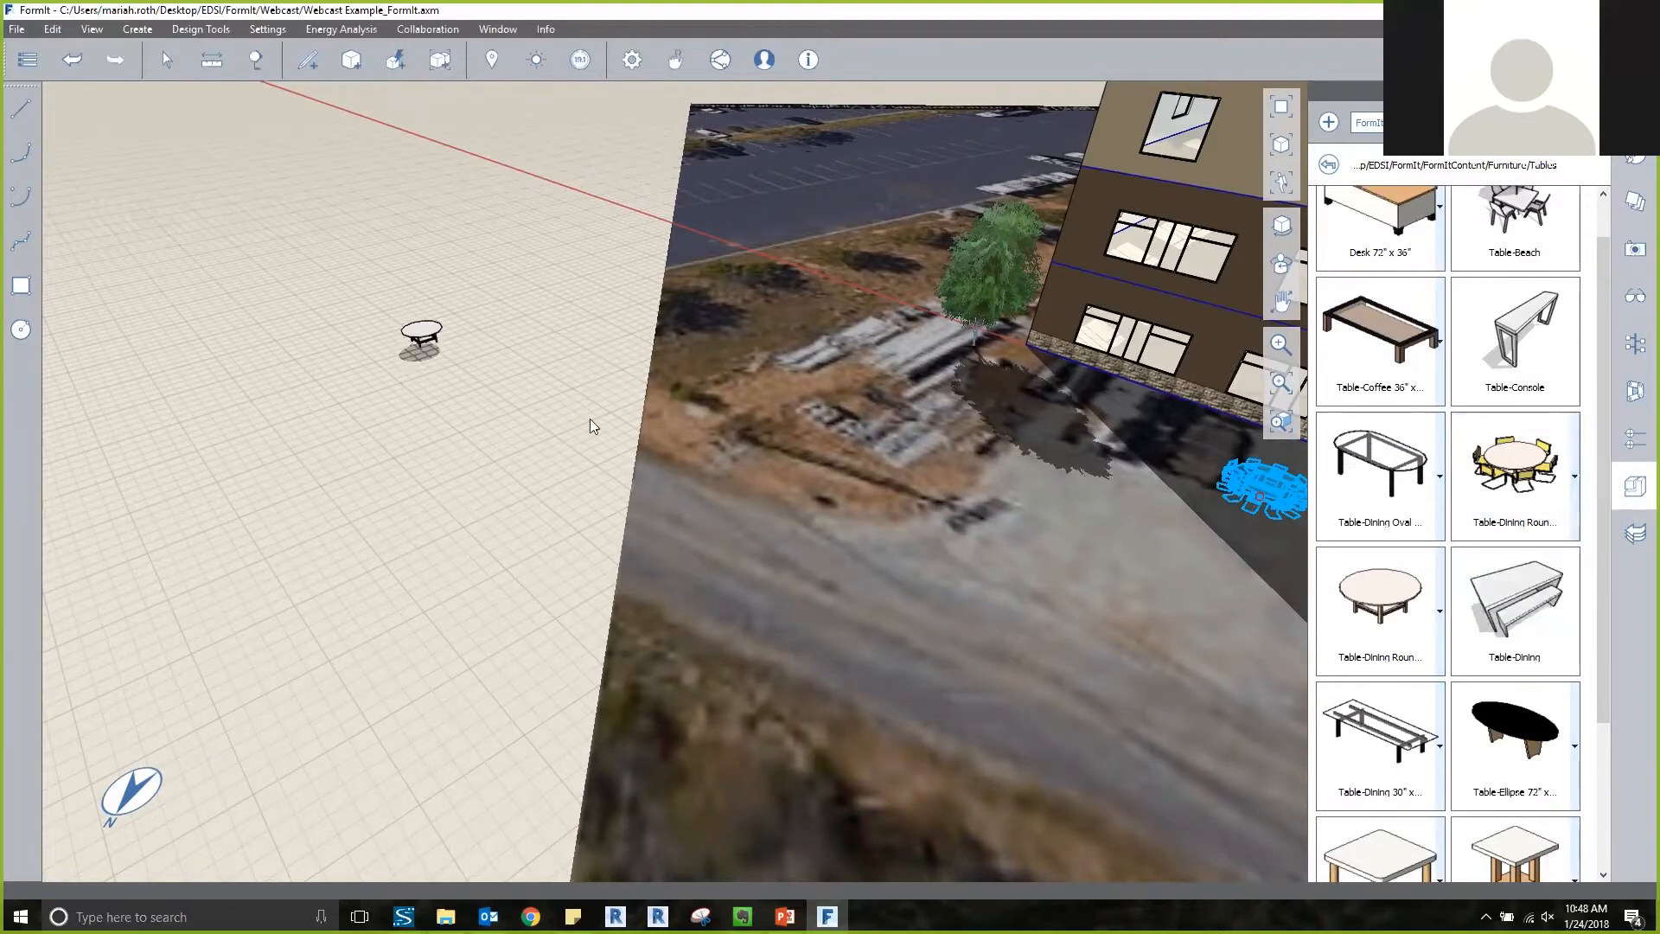
left_click(478, 444)
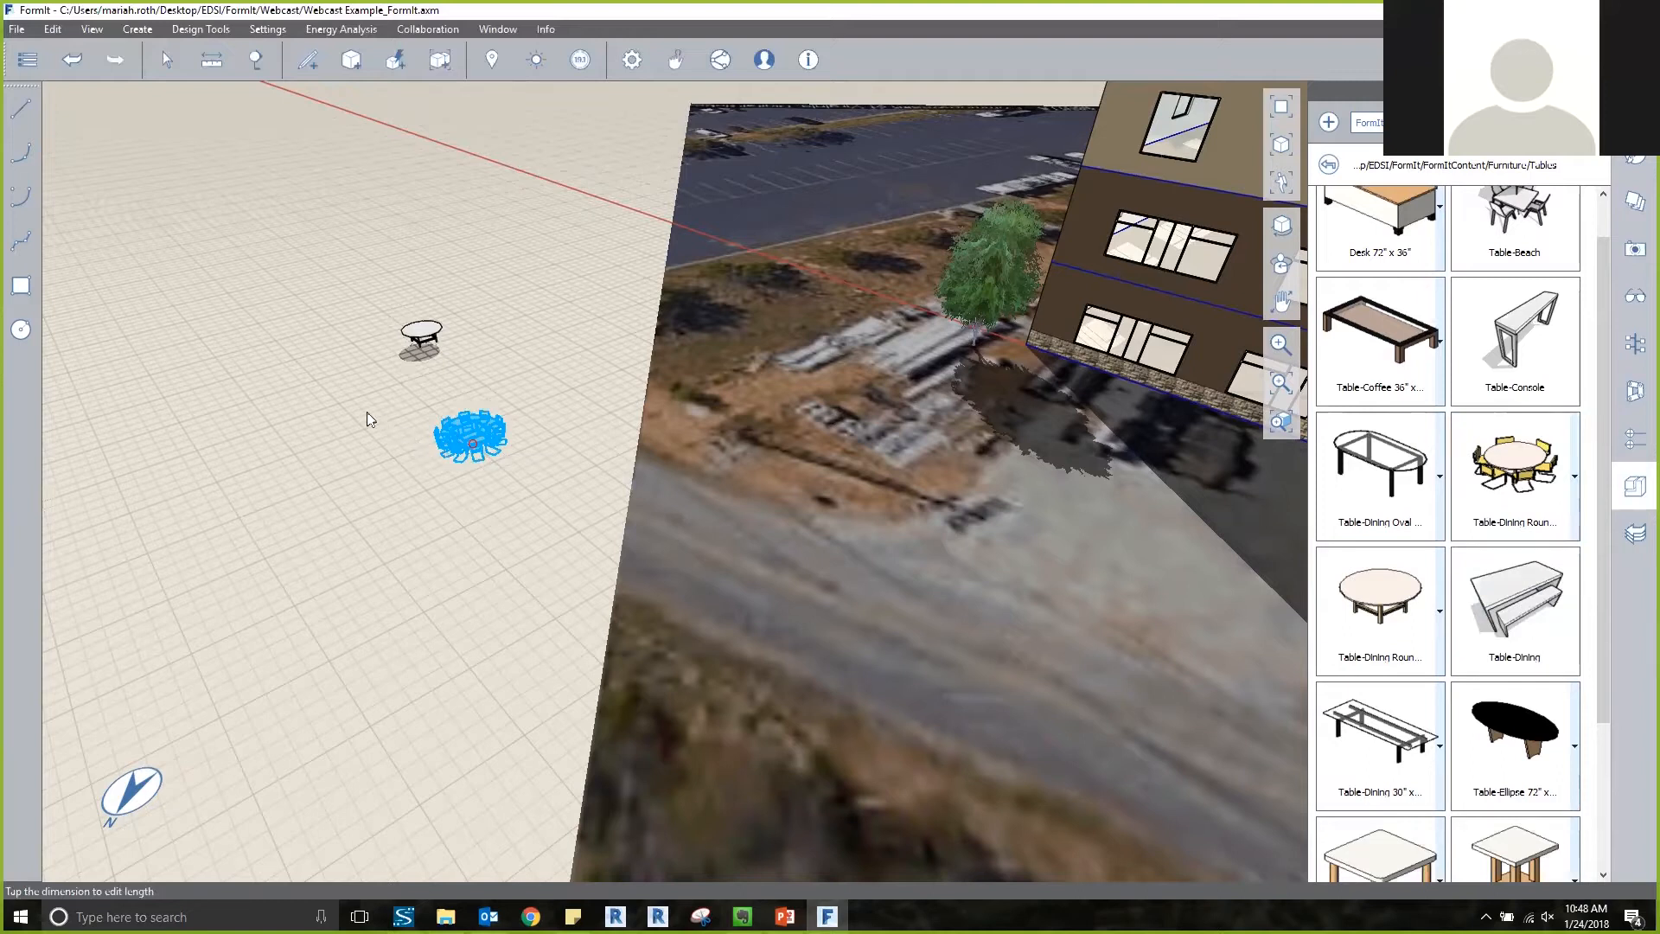
left_click(167, 63)
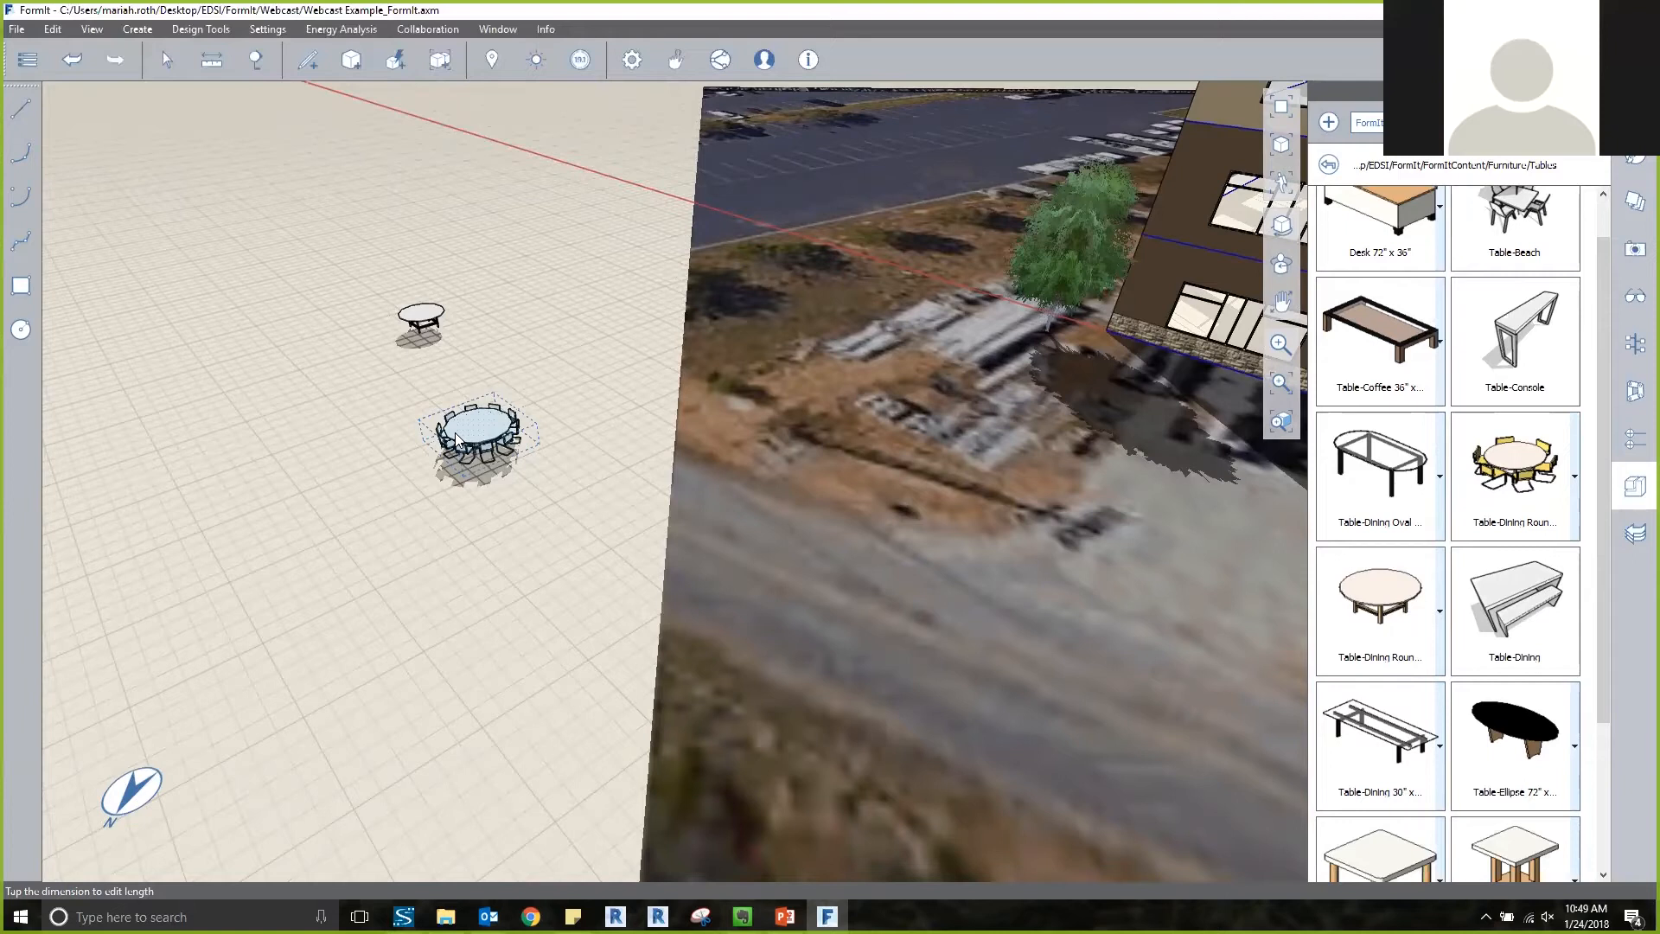
left_click(614, 327)
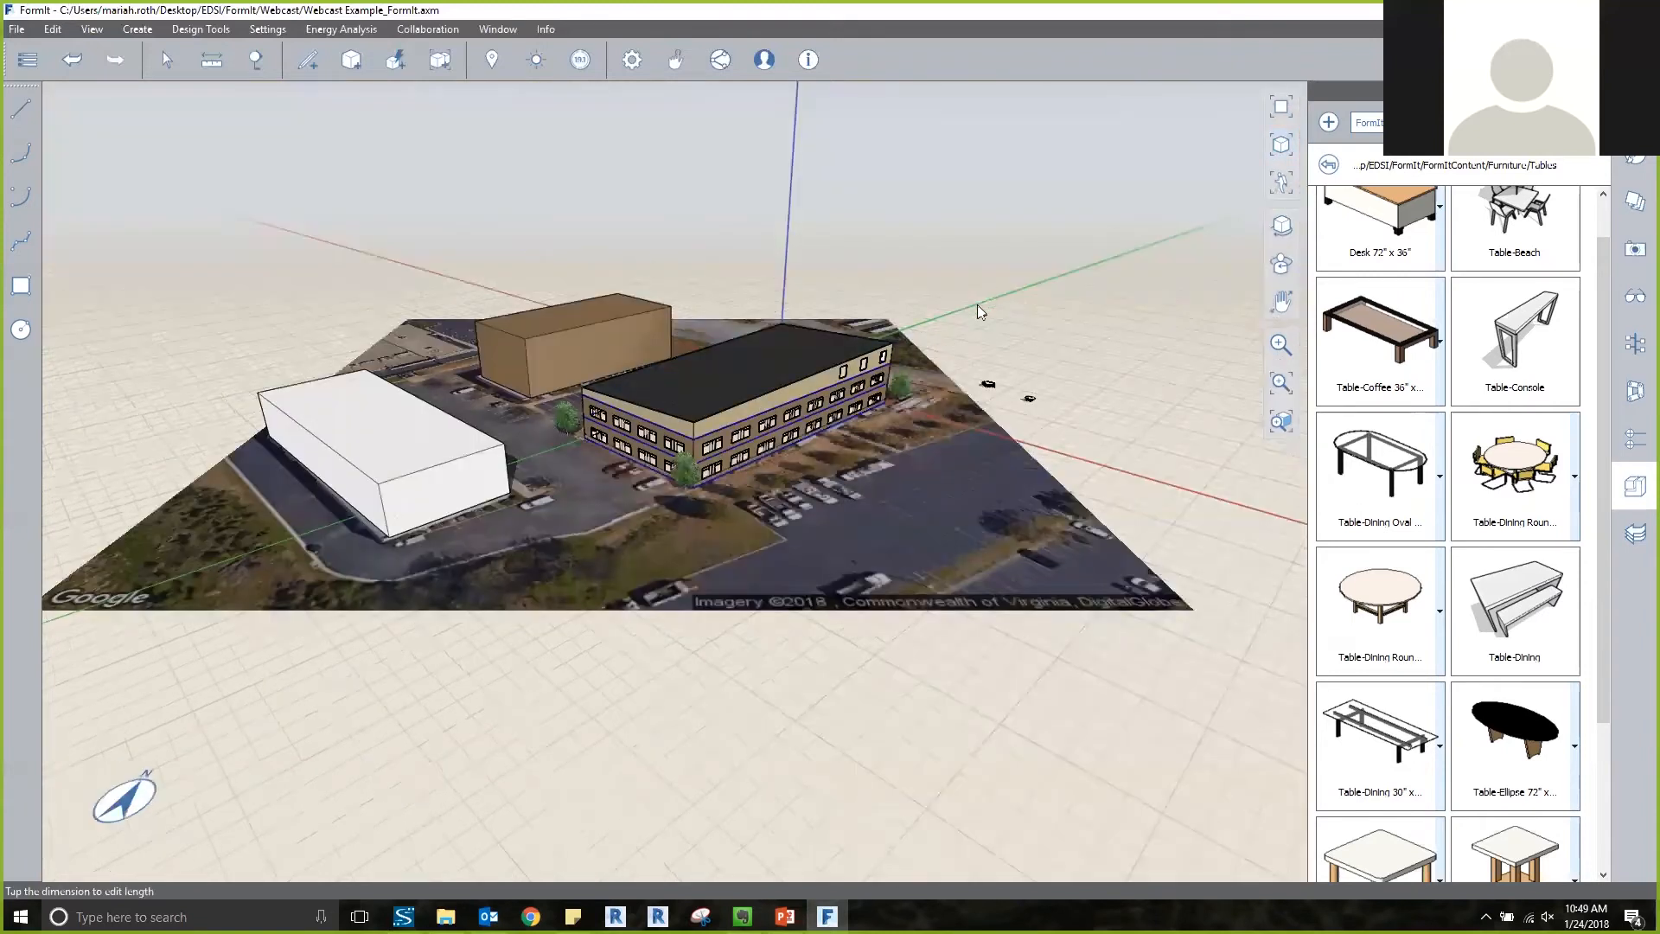
Turn on the Furniture layer and view the tables through the building's front windows.
middle_click_drag(977, 304, 505, 297)
left_click(1635, 201)
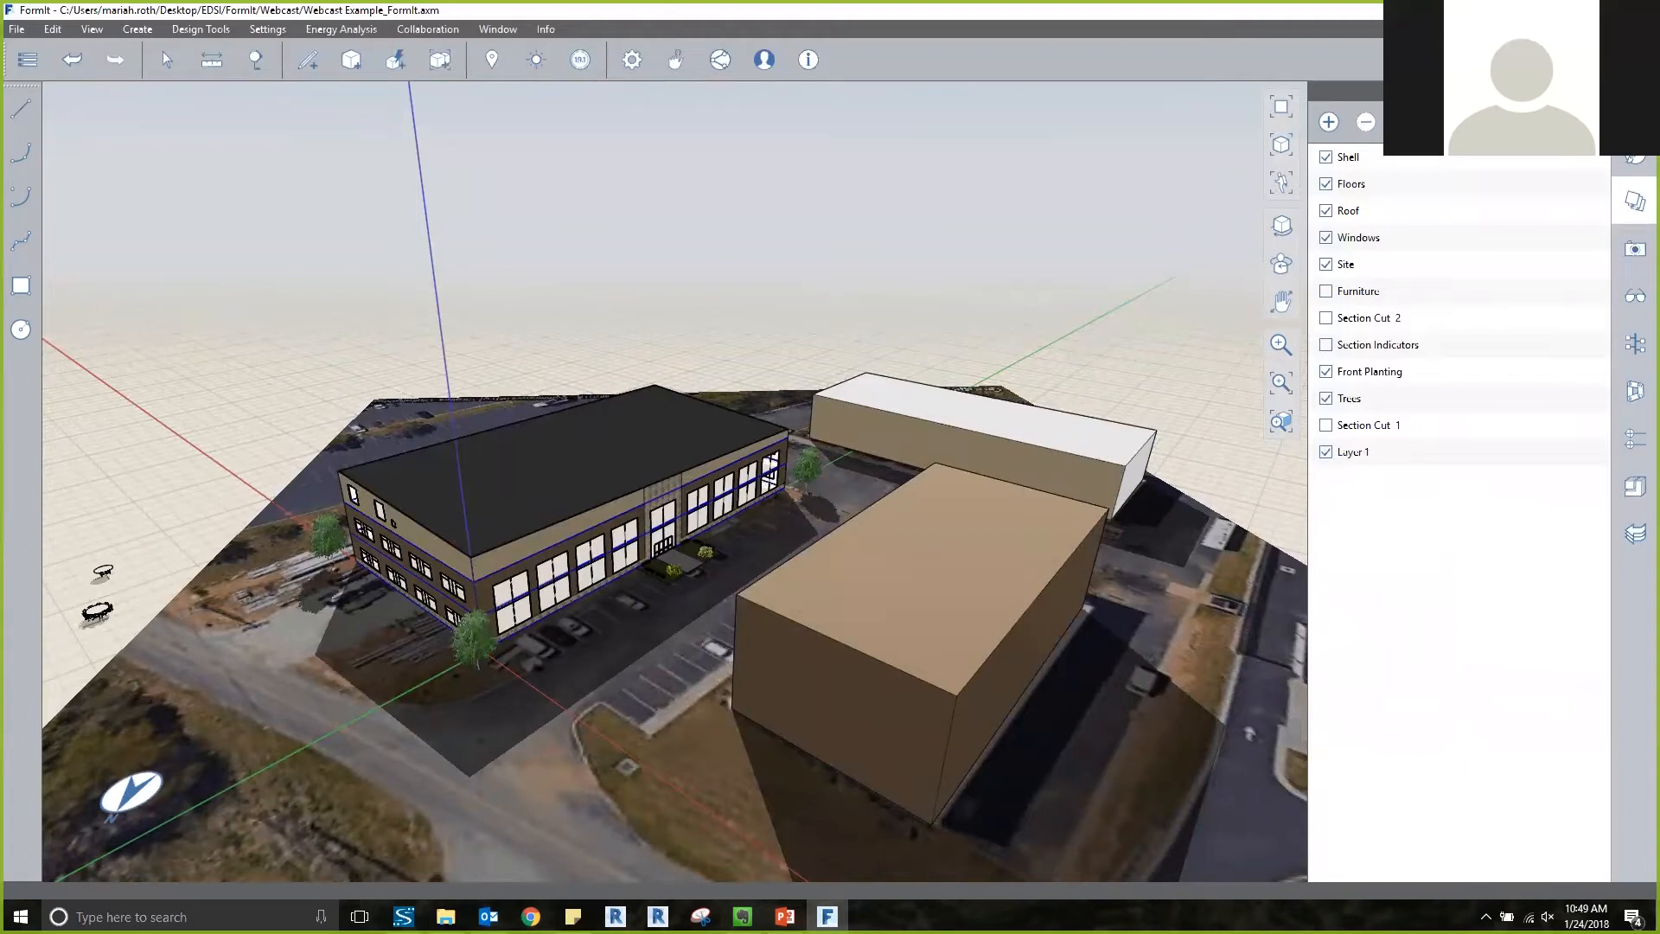
left_click(1325, 291)
scroll(602, 543, "up", 5)
middle_click_drag(596, 584, 540, 502)
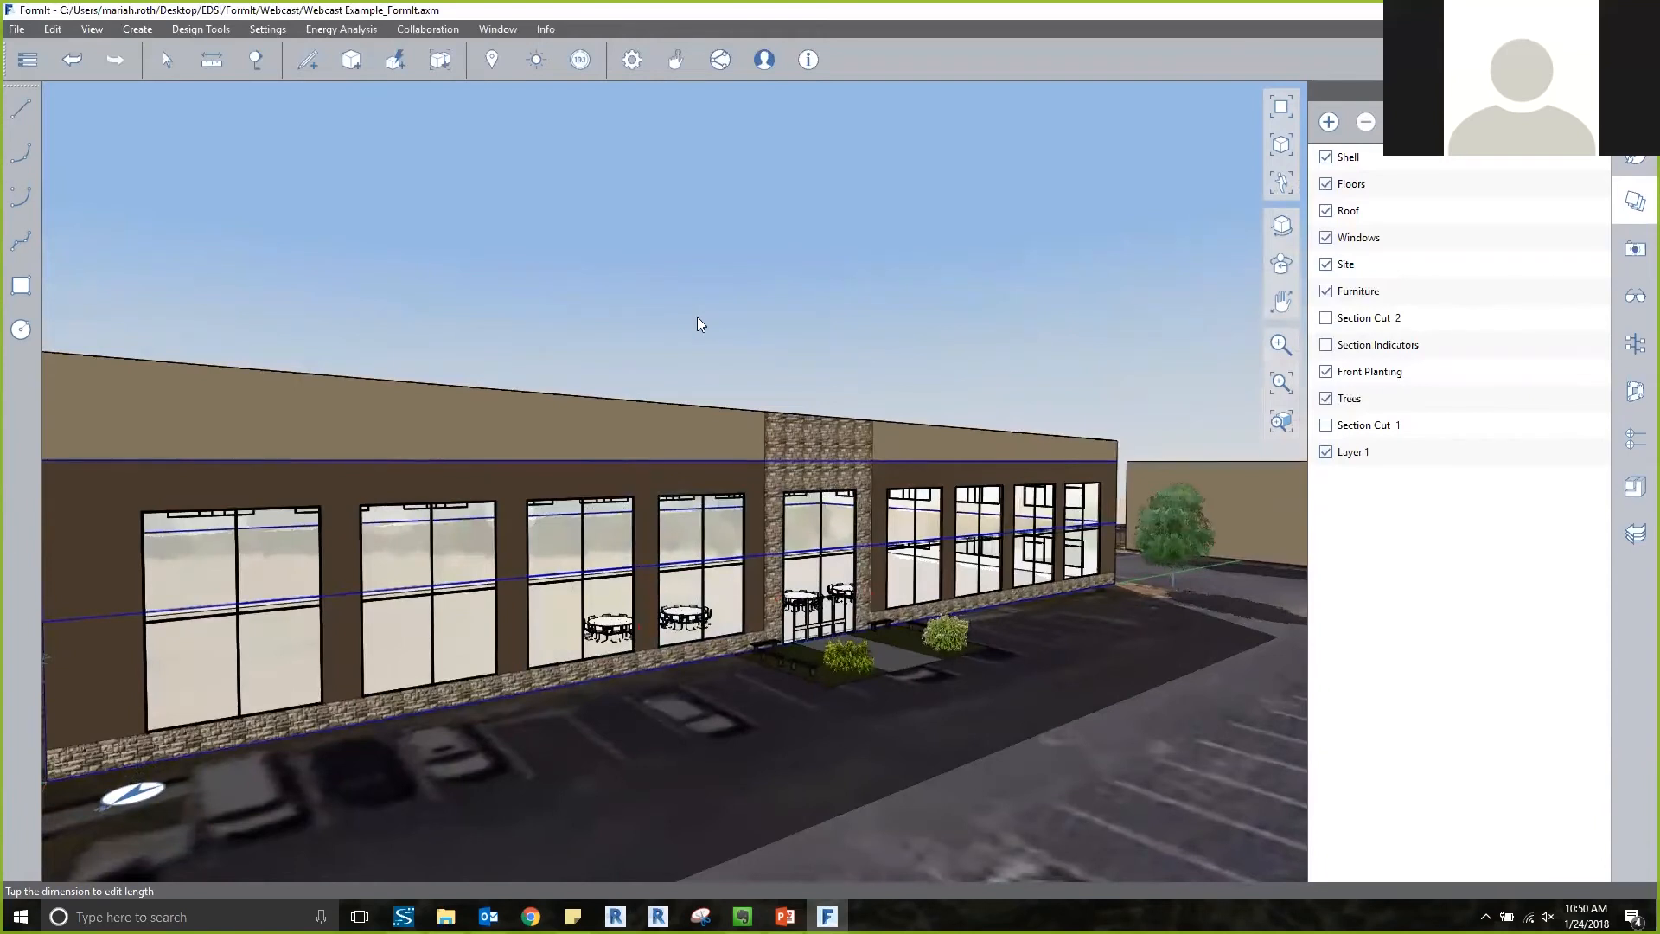
Switch the Furniture, Front Planting and Trees layers off and back on one after another.
left_click(1326, 290)
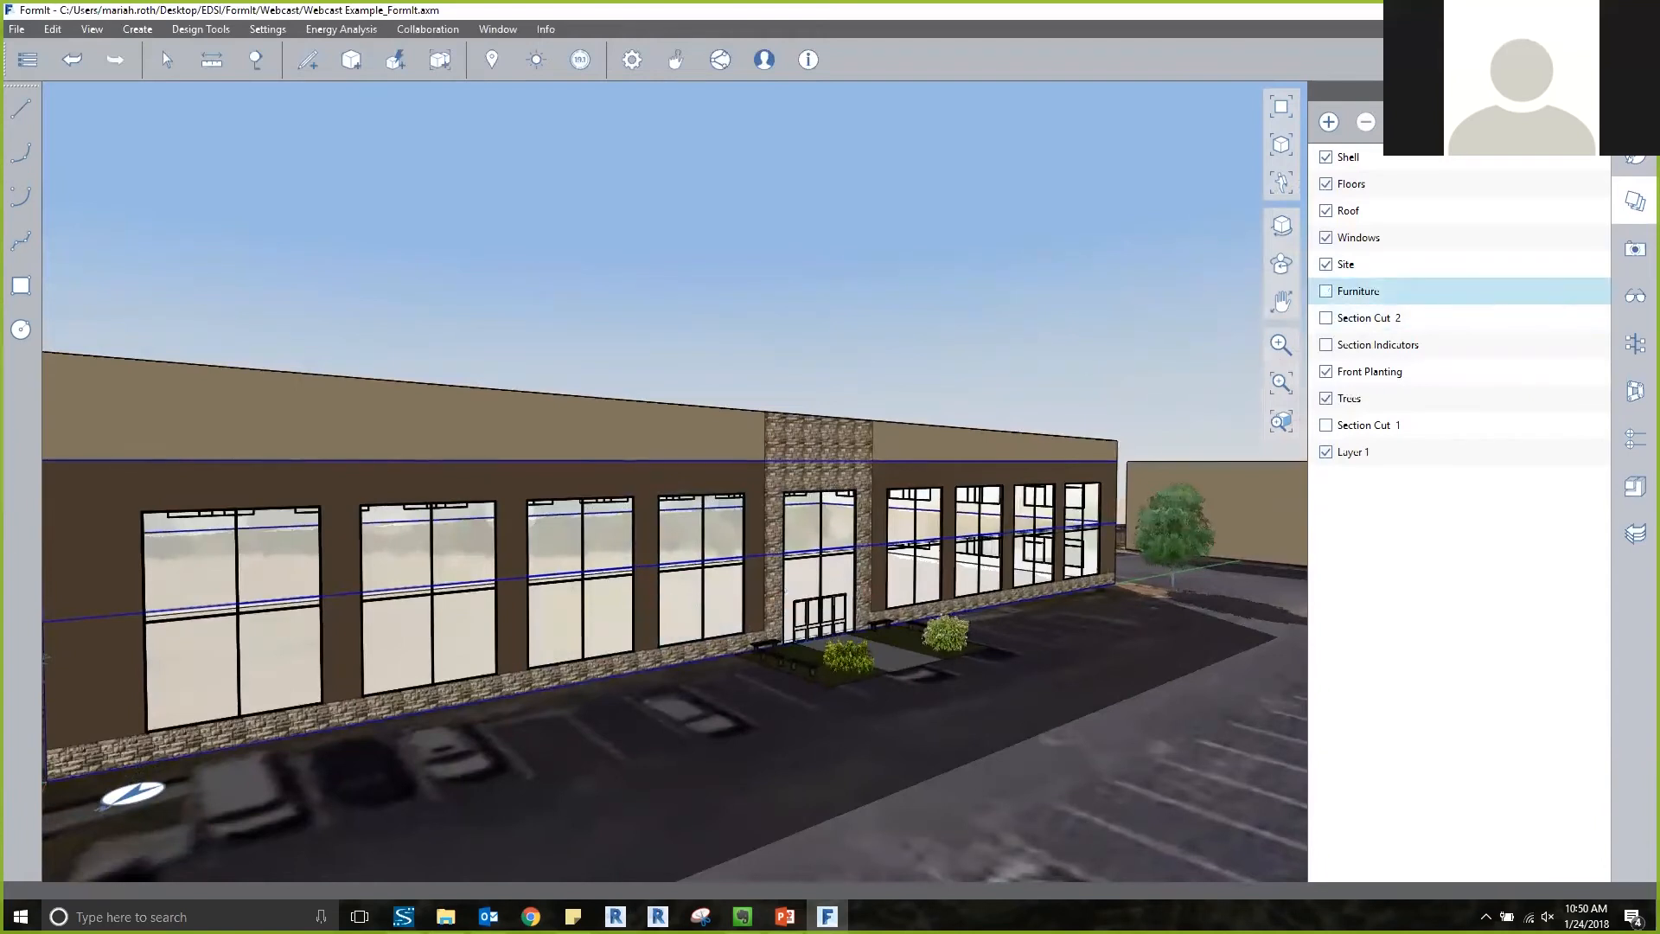
left_click(1325, 291)
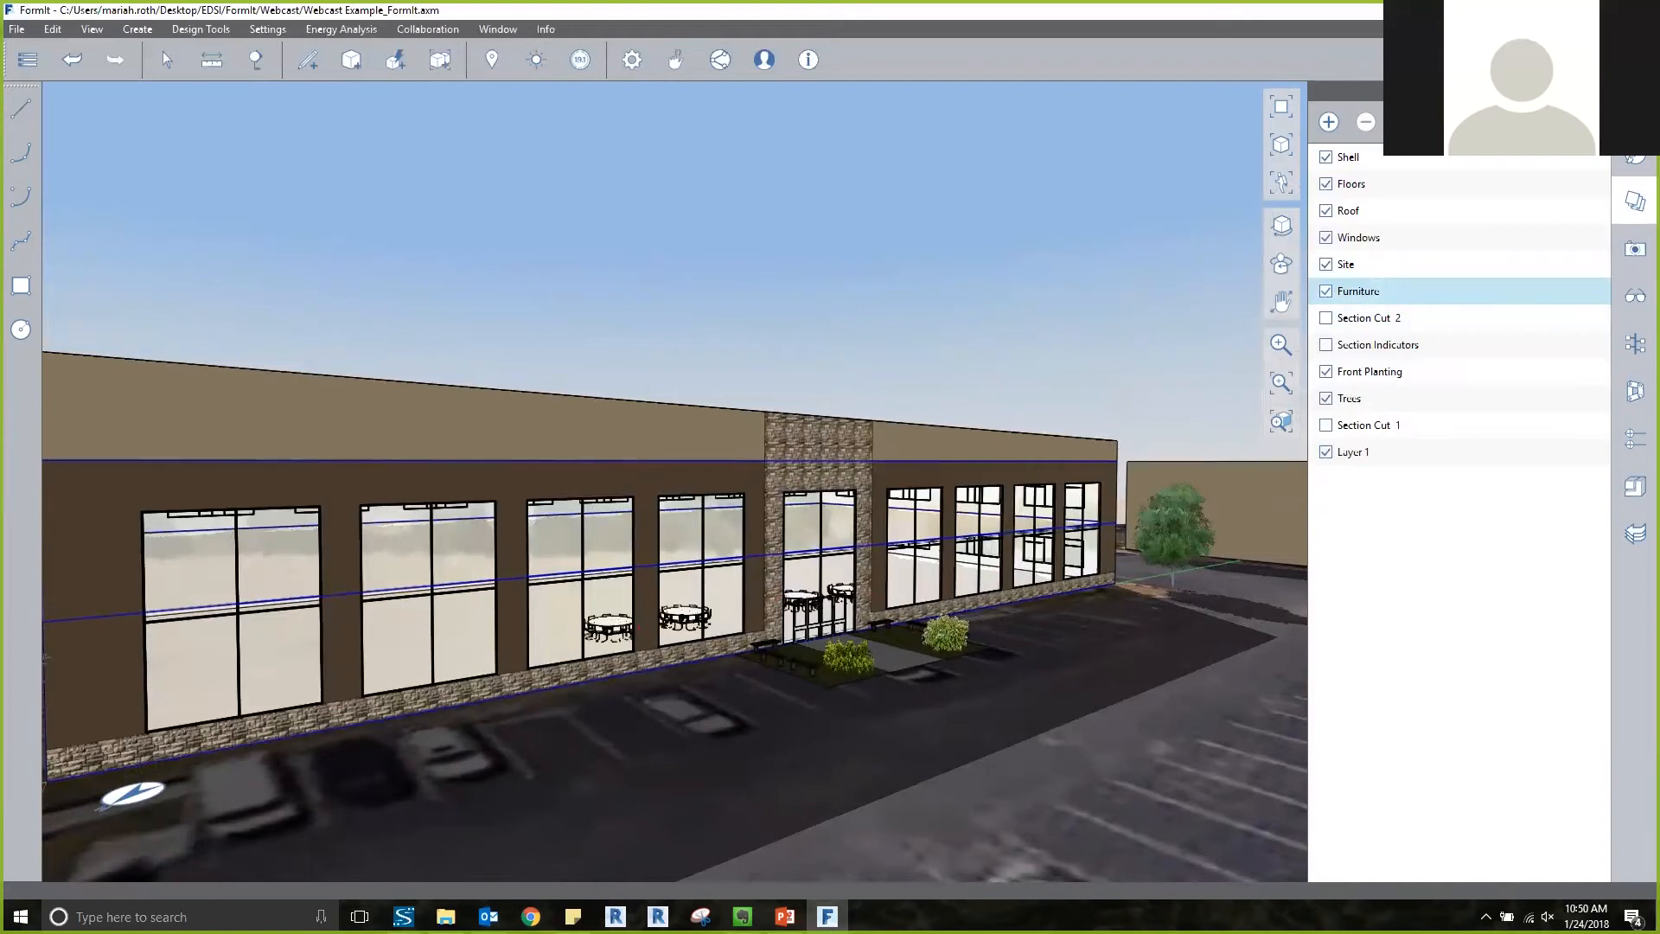
left_click(1326, 372)
left_click(1326, 372)
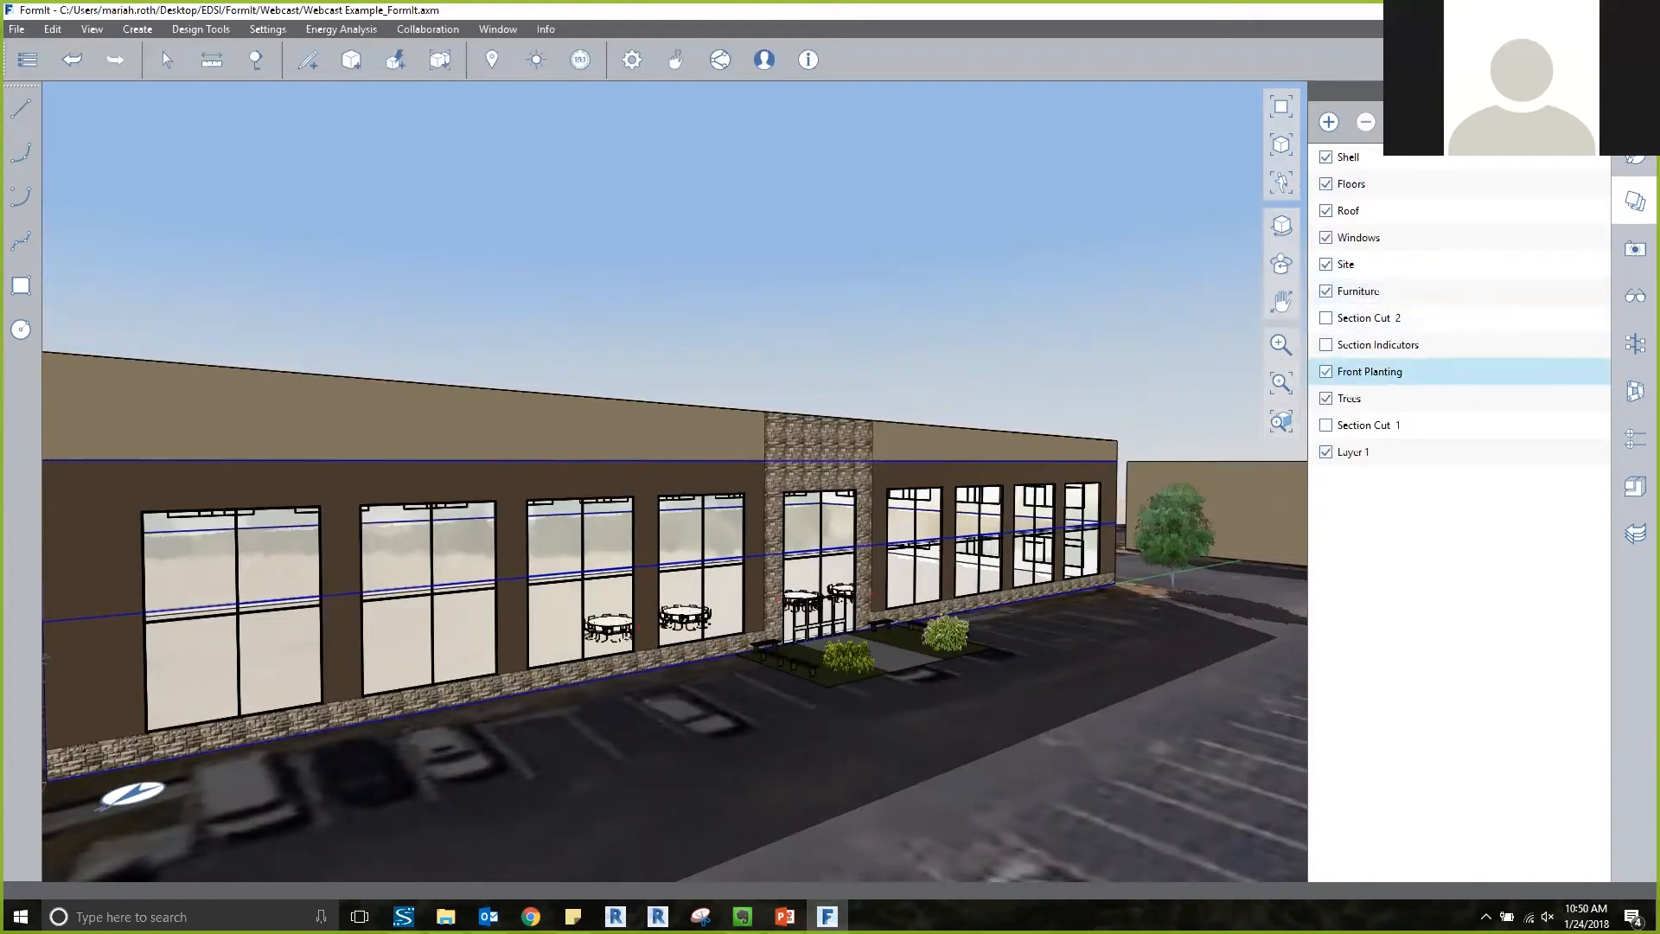
left_click(1325, 399)
left_click(1326, 398)
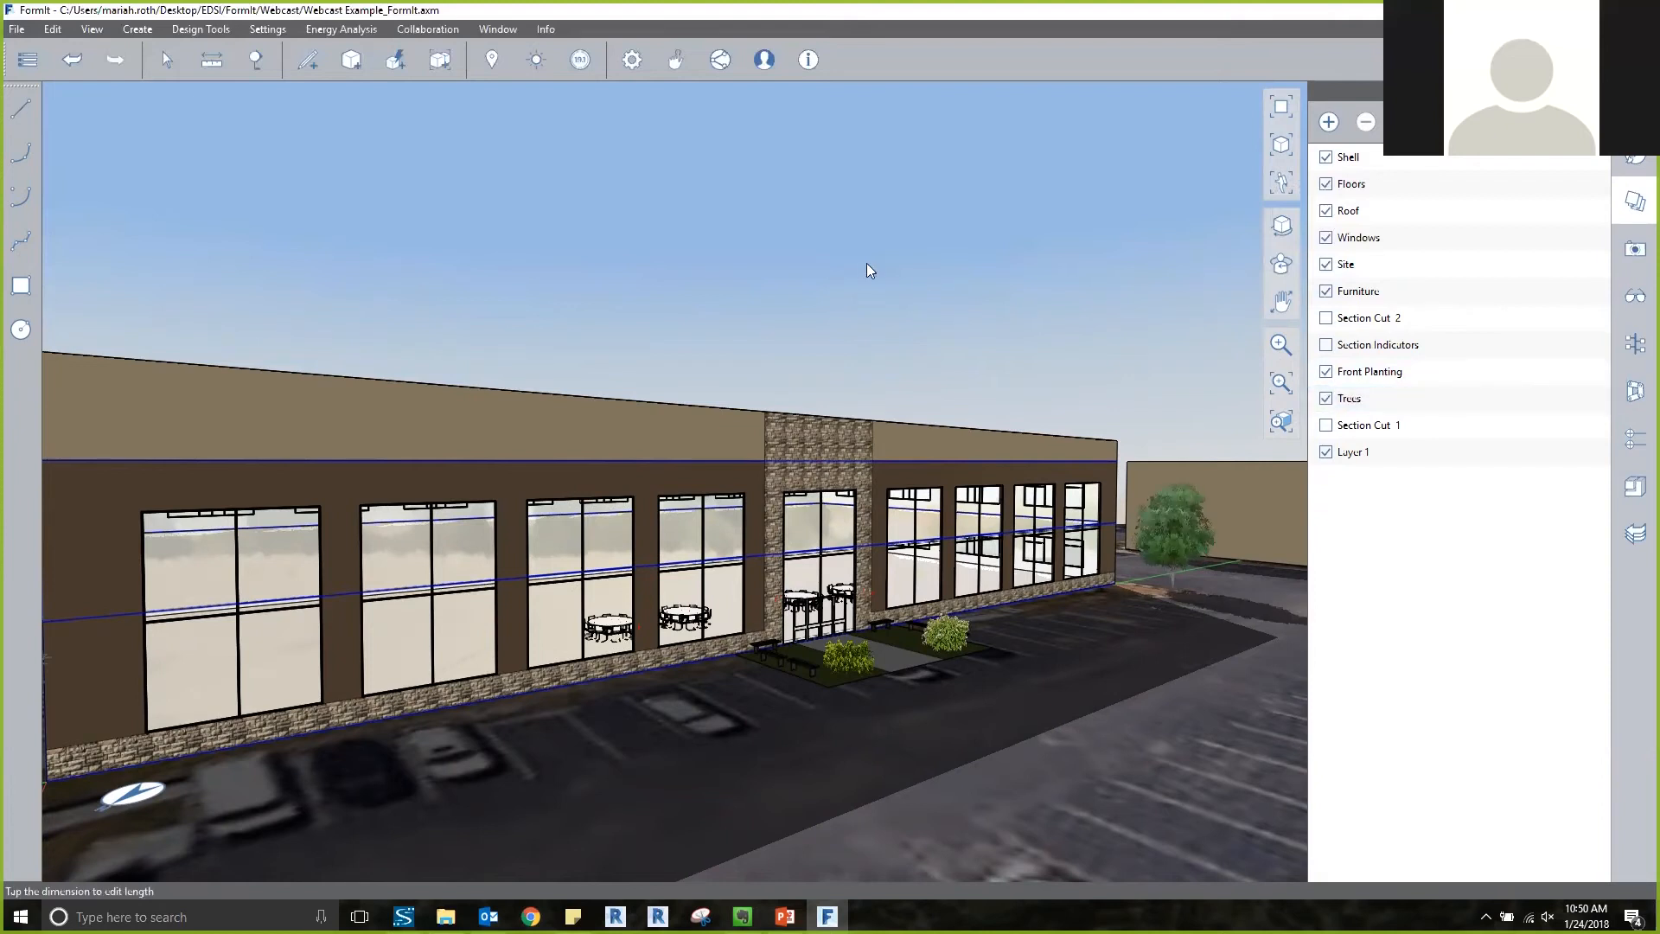
View the whole building from its front corner and open the model diagnostics options.
scroll(866, 263, "down", 3)
middle_click_drag(839, 264, 858, 276)
scroll(846, 250, "up", 3)
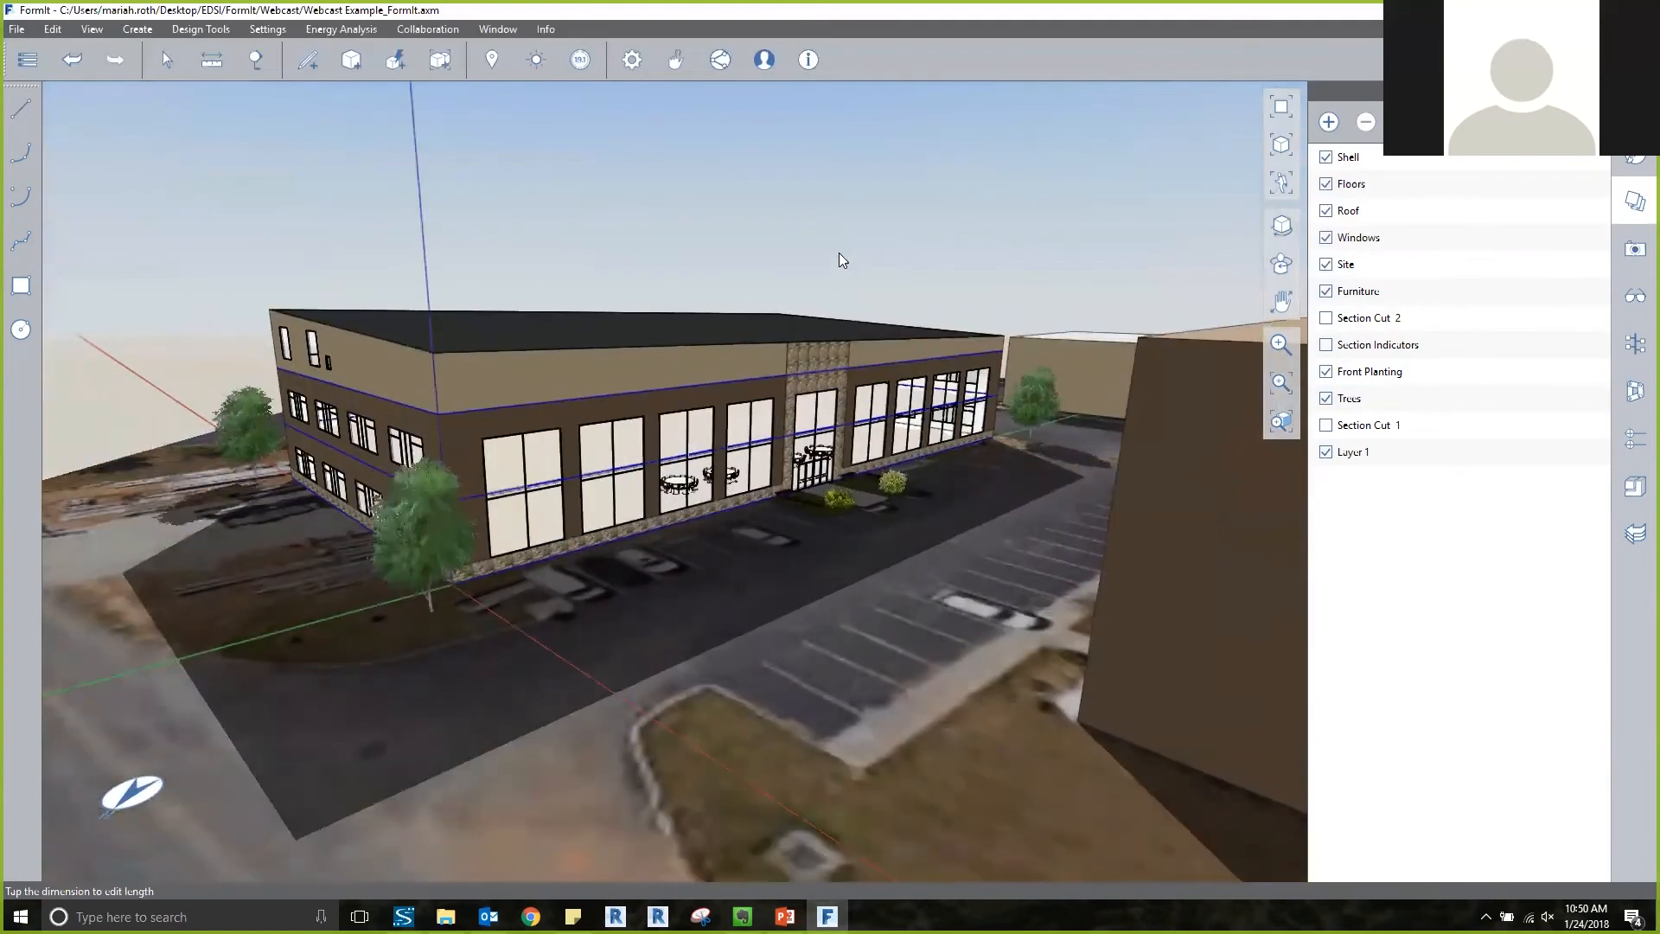
right_click_drag(839, 253, 839, 265)
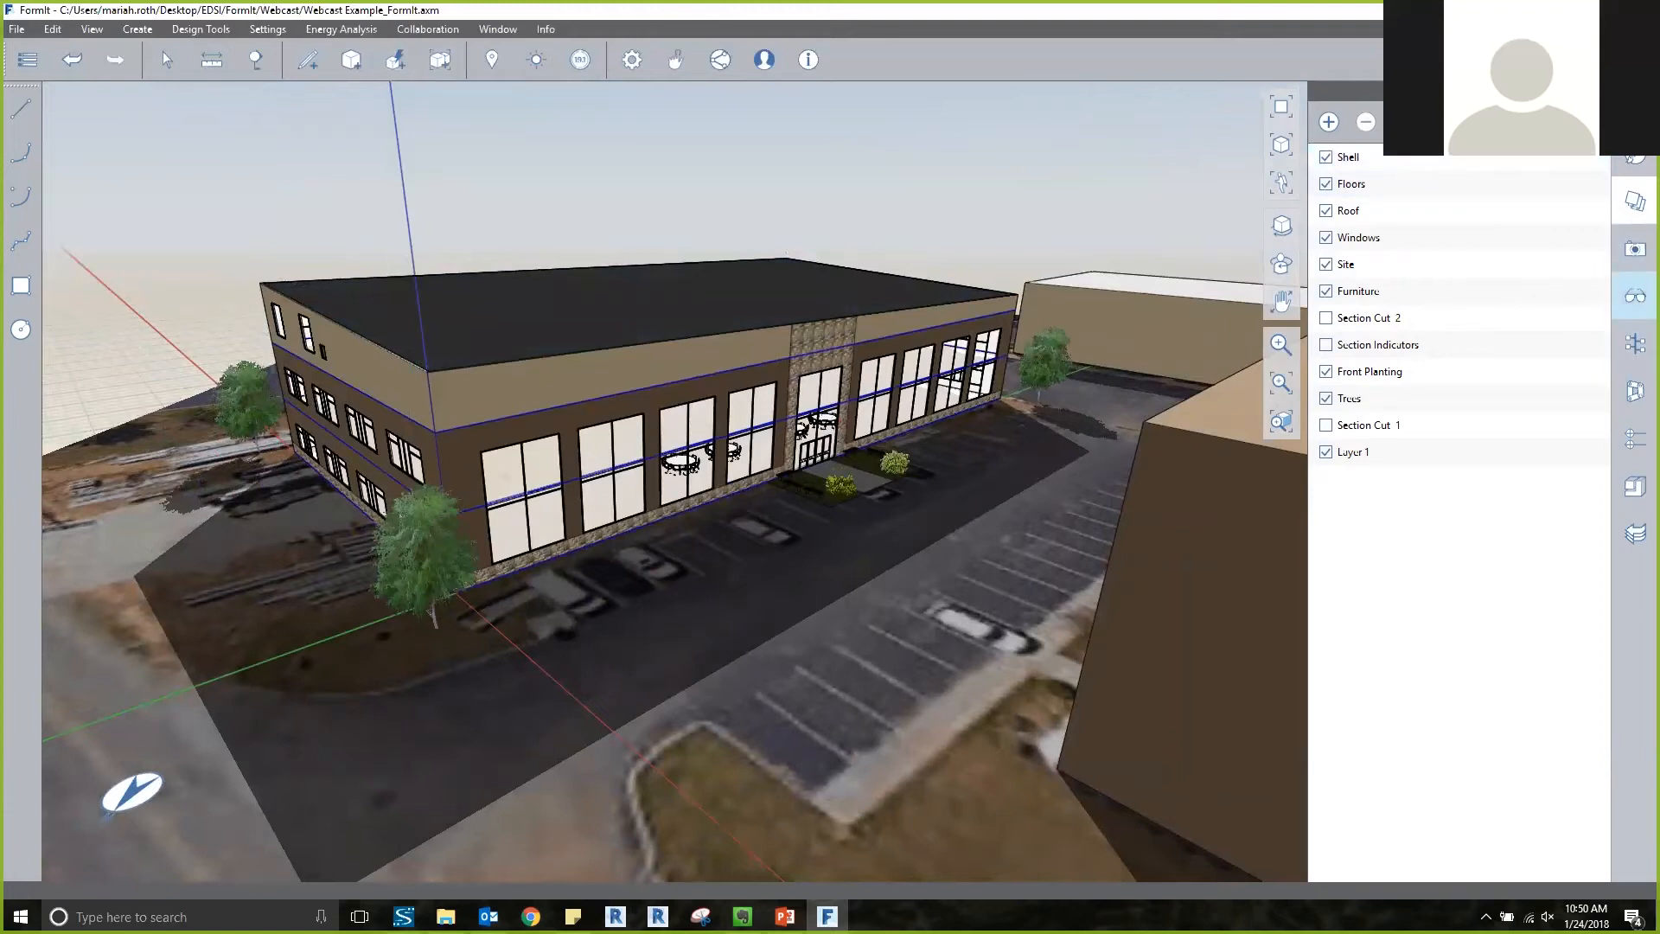
left_click(1635, 295)
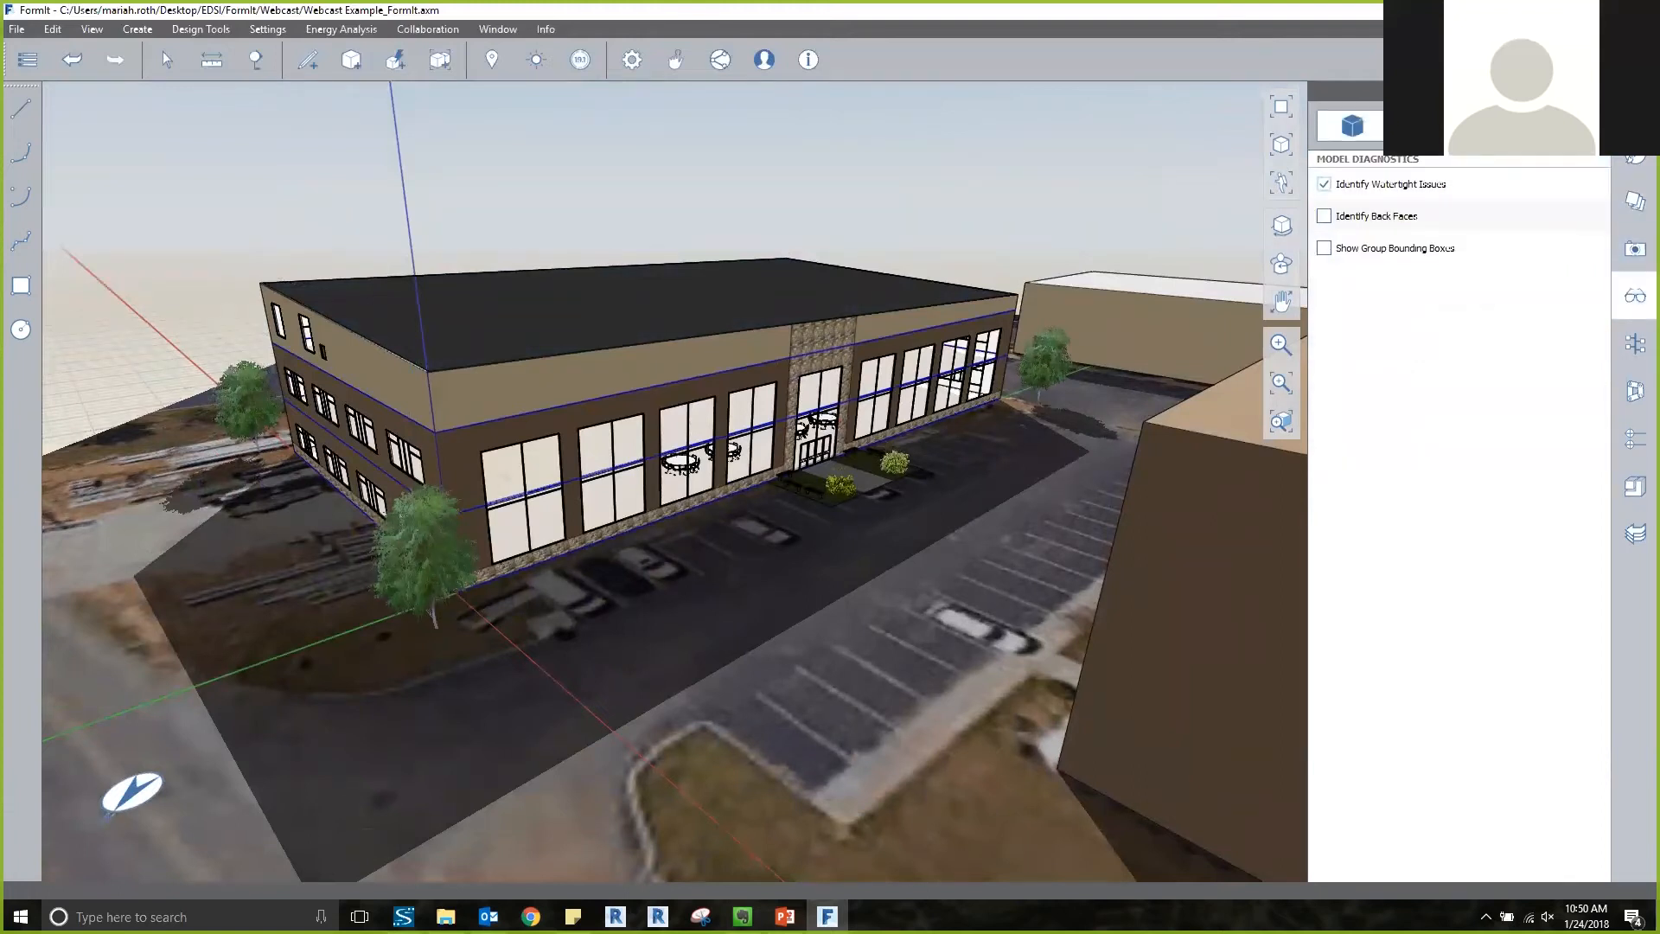